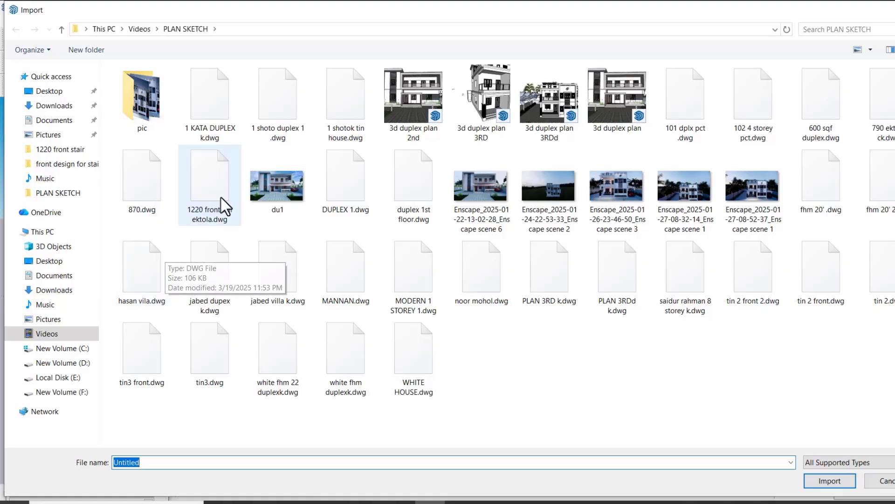
# Step: Import the drawing 102 4 storey pct.dwg and dismiss the import results
pyautogui.click(758, 102)
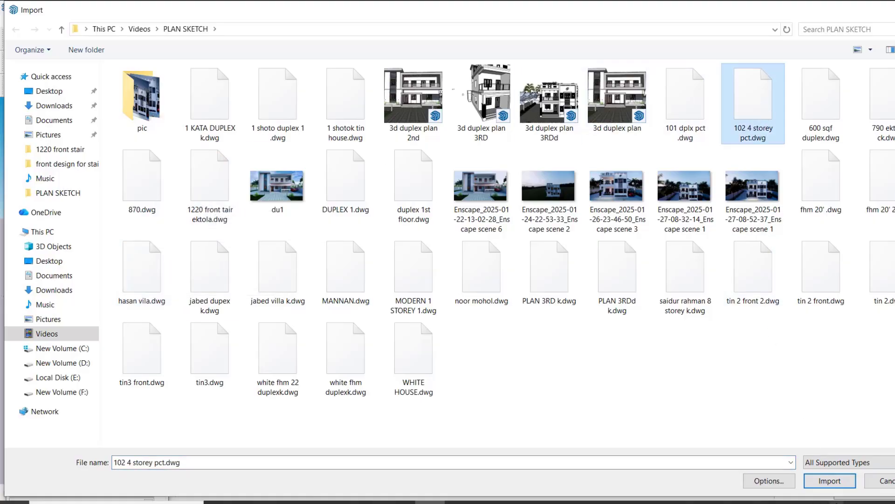
pyautogui.click(829, 480)
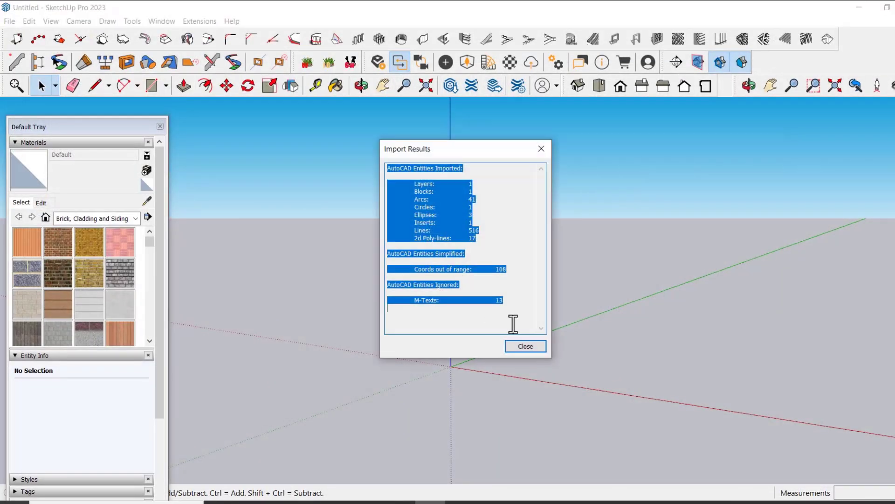
pyautogui.click(524, 346)
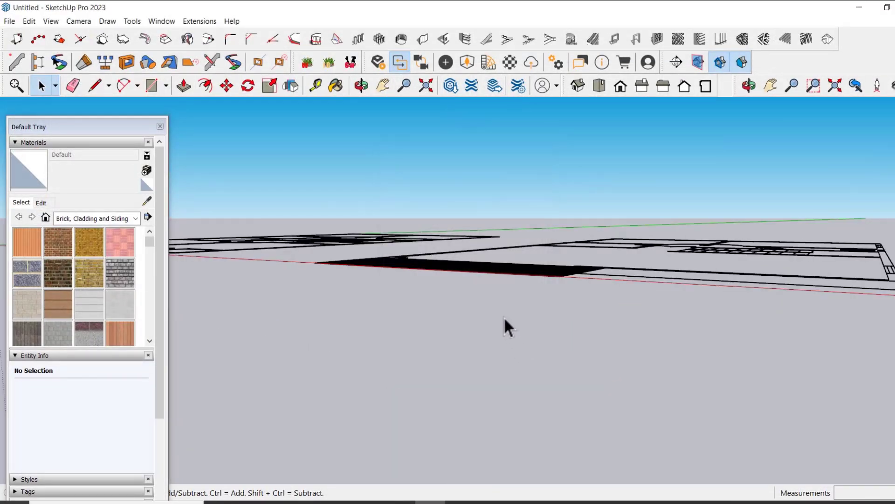
# Step: Examine the two imported floor plans from a raised angle
pyautogui.press('o')
pyautogui.moveTo(456, 260); pyautogui.dragTo(522, 333)
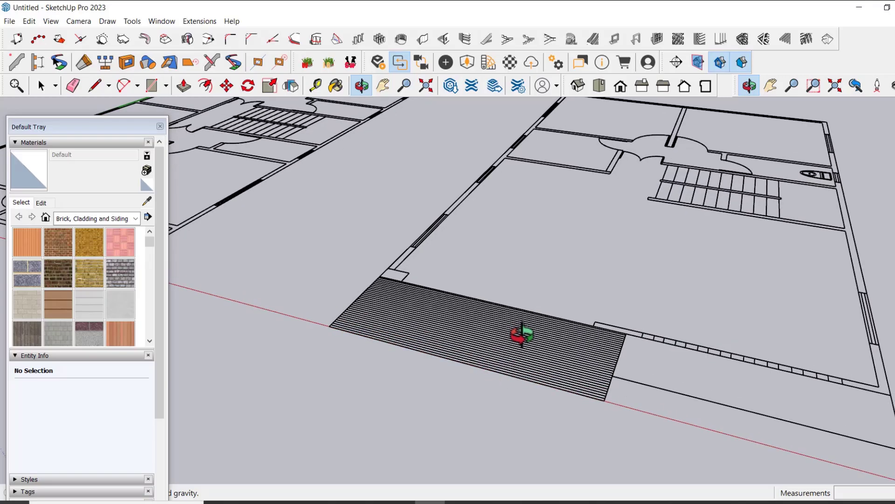
pyautogui.scroll(-5, 522, 333)
pyautogui.moveTo(409, 242); pyautogui.dragTo(513, 313)
pyautogui.moveTo(637, 308); pyautogui.dragTo(488, 303)
pyautogui.scroll(5, 349, 299)
pyautogui.scroll(-4, 400, 294)
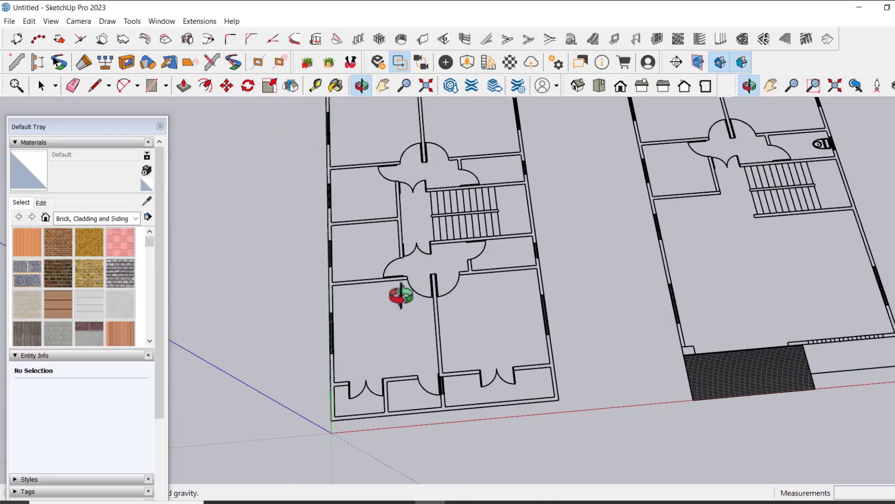
pyautogui.scroll(-2, 581, 319)
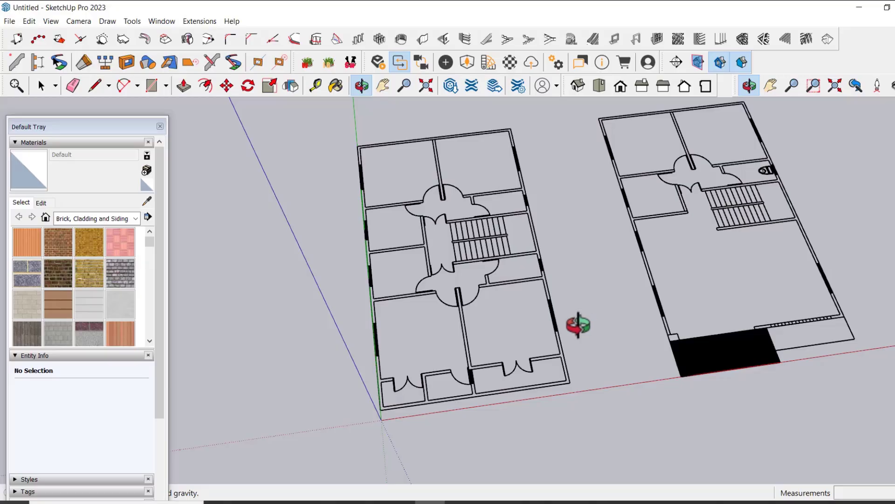
pyautogui.moveTo(578, 325); pyautogui.dragTo(560, 314)
# Step: Draw a rectangle about 26' by 46' over the outer outline of the floor plan at the origin
pyautogui.press('r')
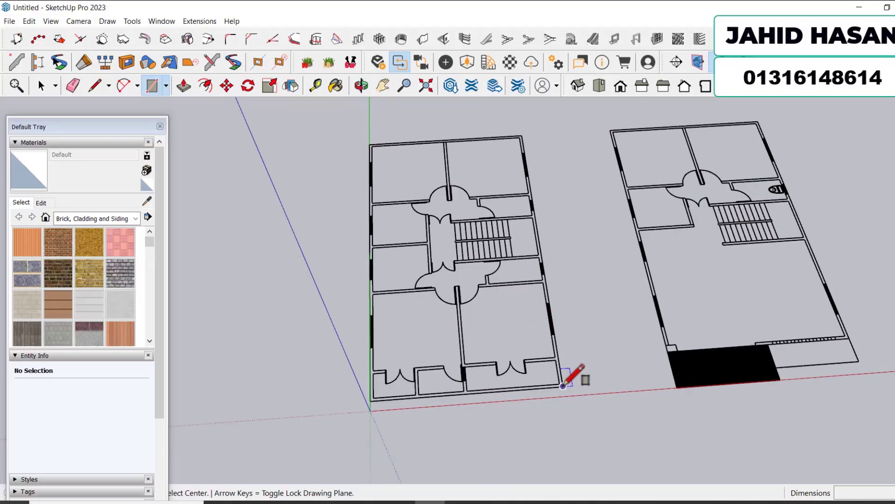
pyautogui.click(563, 385)
pyautogui.scroll(4, 381, 136)
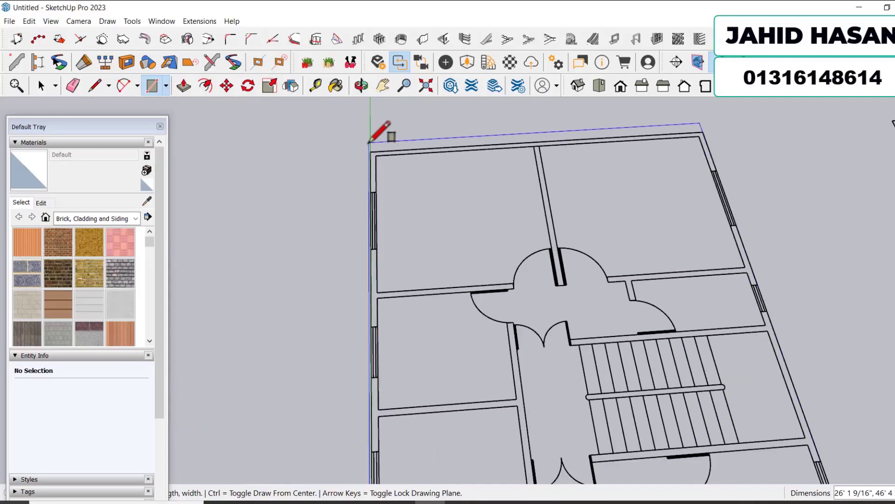
pyautogui.click(370, 142)
pyautogui.press('space')
# Step: Draw a rectangle along the inner wall faces from the front wall to the opposite rear corner and delete the face inside it
pyautogui.scroll(6, 630, 322)
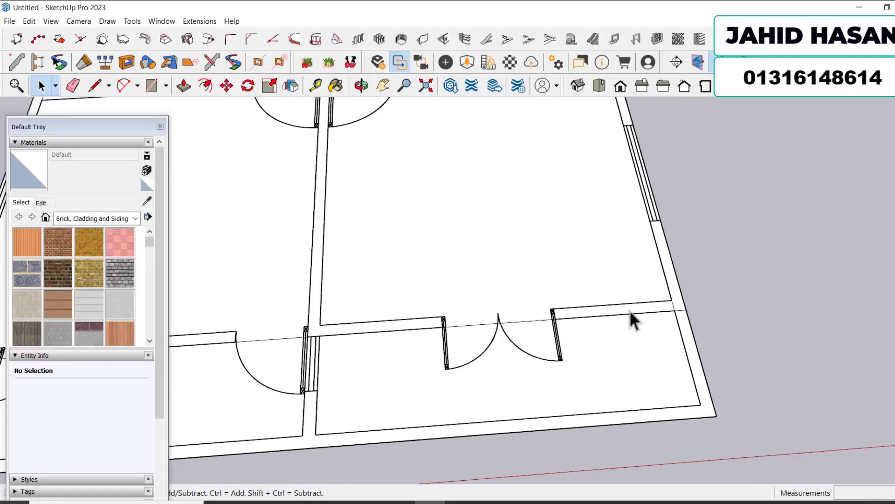
pyautogui.click(629, 307)
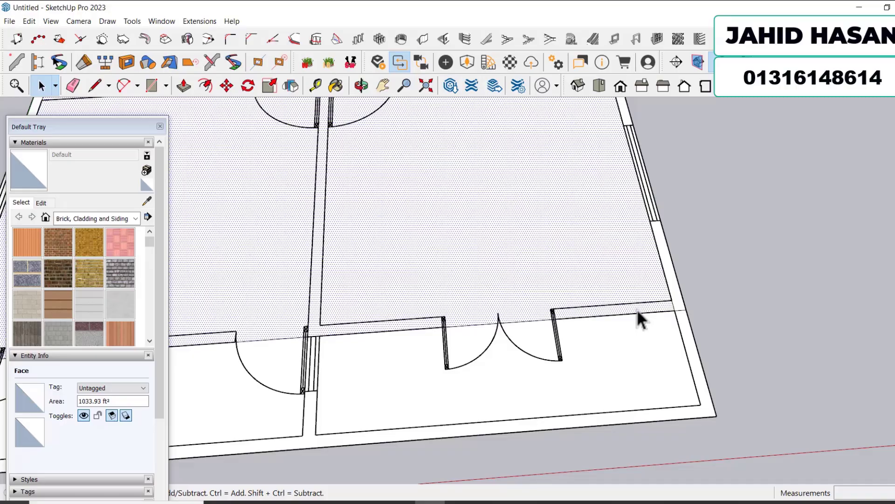
pyautogui.press('r')
pyautogui.click(672, 301)
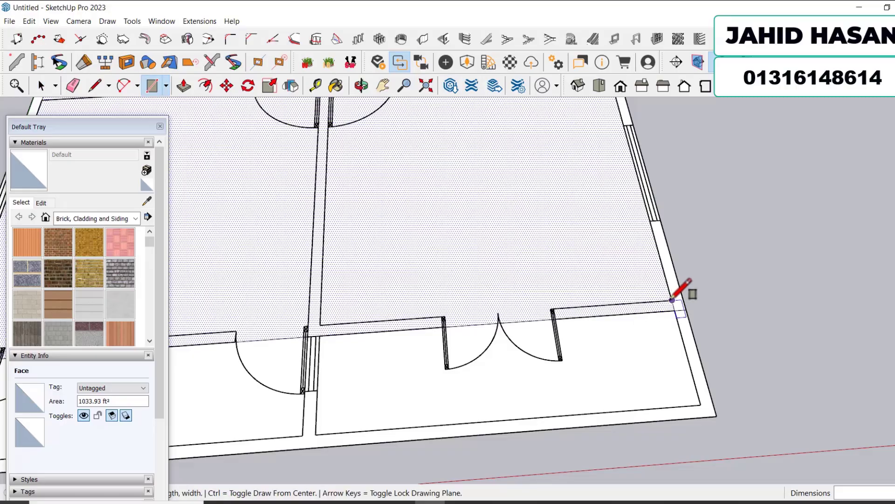
pyautogui.scroll(-2, 689, 382)
pyautogui.scroll(-4, 689, 380)
pyautogui.scroll(5, 468, 162)
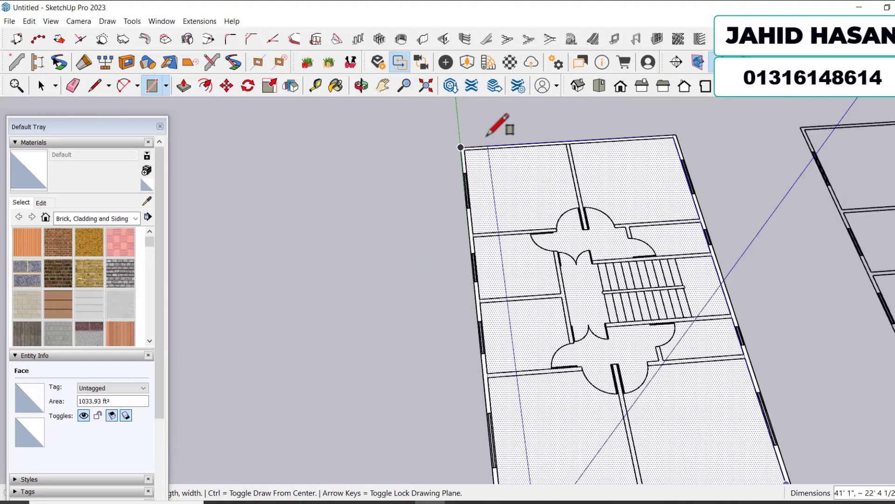
pyautogui.click(468, 161)
pyautogui.scroll(-2, 472, 210)
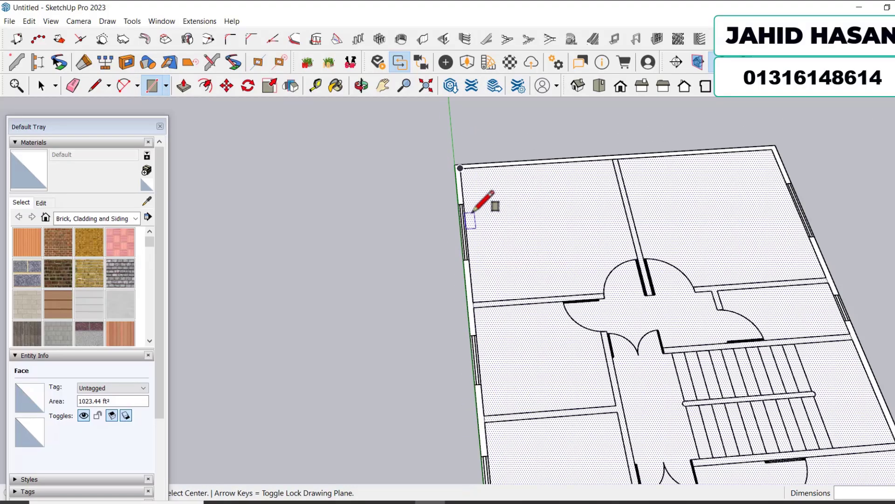
pyautogui.press('space')
pyautogui.press('Escape')
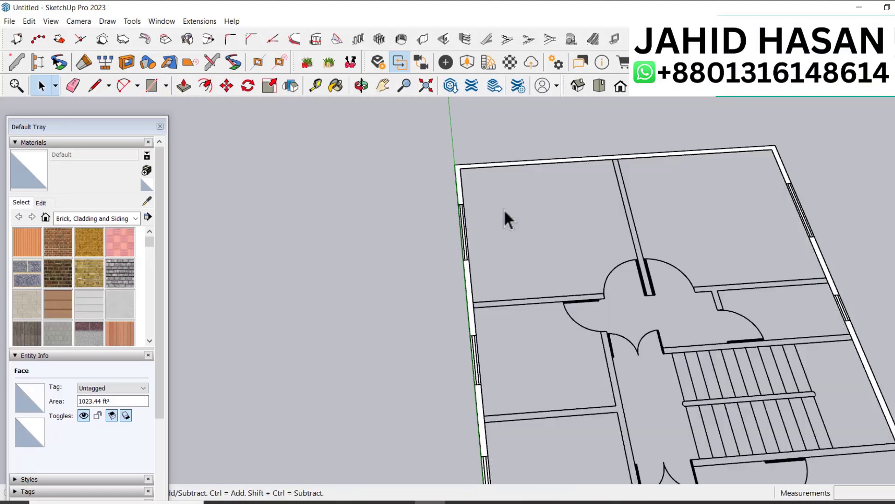
# Step: Delete the face covering the narrow front veranda strip outside the front wall
pyautogui.scroll(-5, 504, 208)
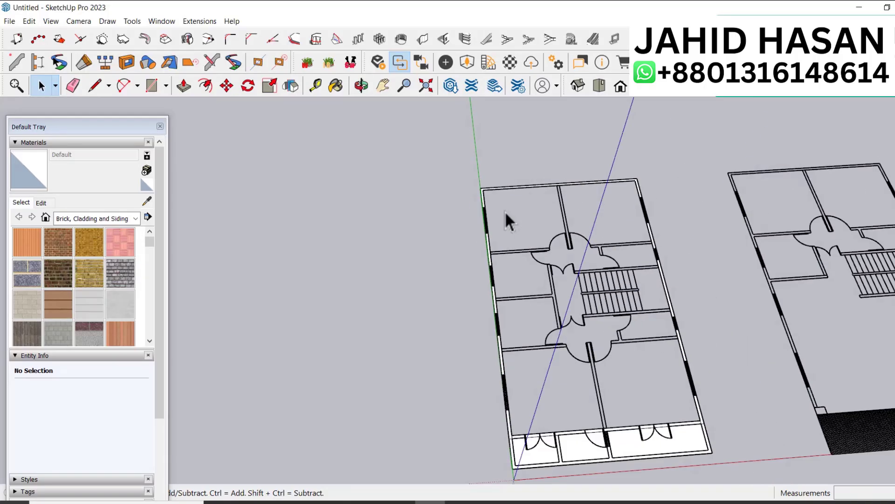
pyautogui.scroll(5, 687, 449)
pyautogui.scroll(-2, 671, 326)
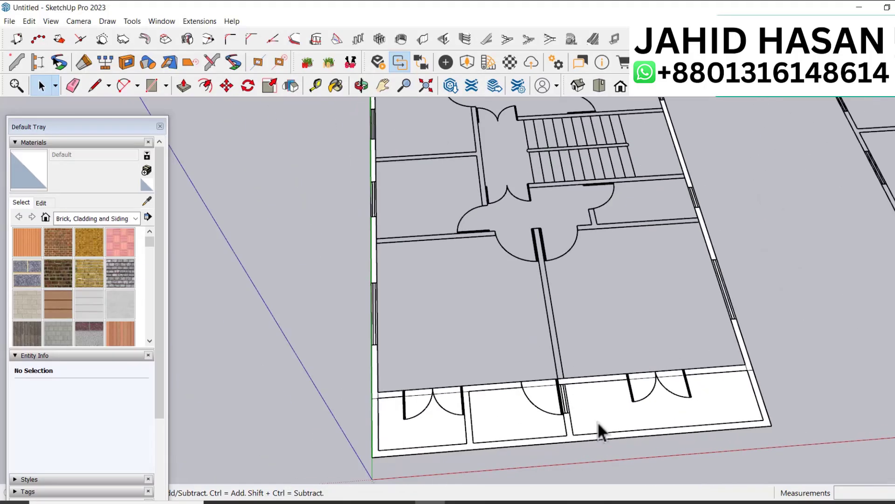
pyautogui.scroll(4, 599, 425)
pyautogui.click(601, 413)
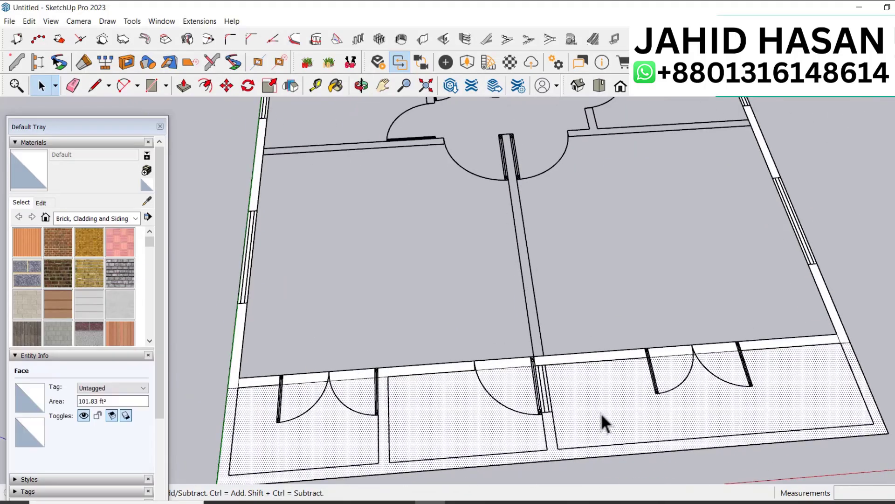
pyautogui.press('Escape')
pyautogui.scroll(-2, 603, 401)
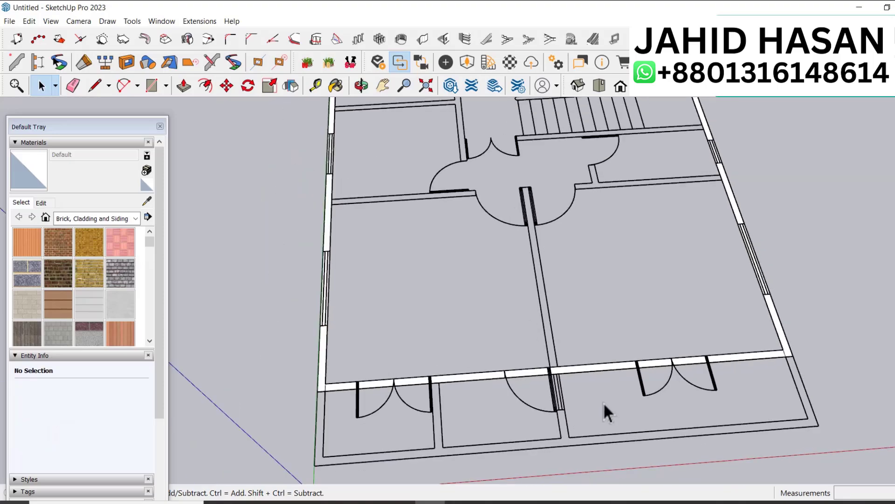
pyautogui.scroll(-2, 604, 401)
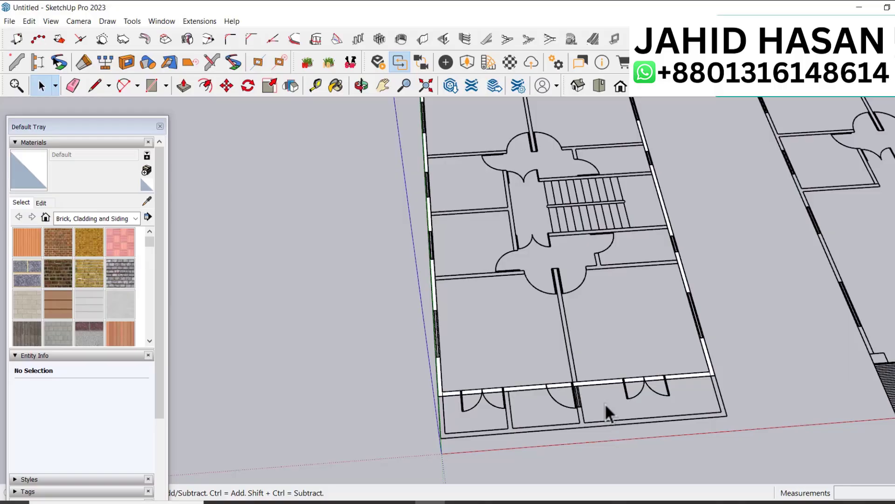
# Step: Push/Pull the front wall strip upward to a height of 10'
pyautogui.scroll(6, 691, 397)
pyautogui.press('p')
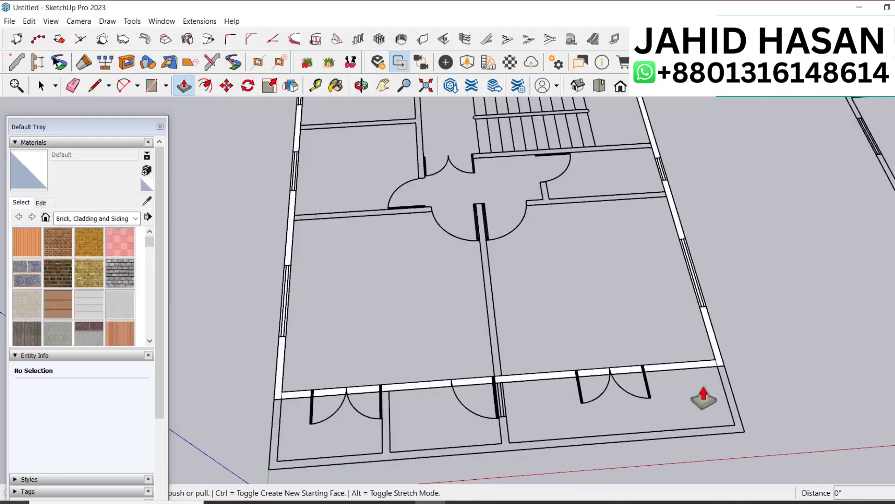
pyautogui.click(704, 364)
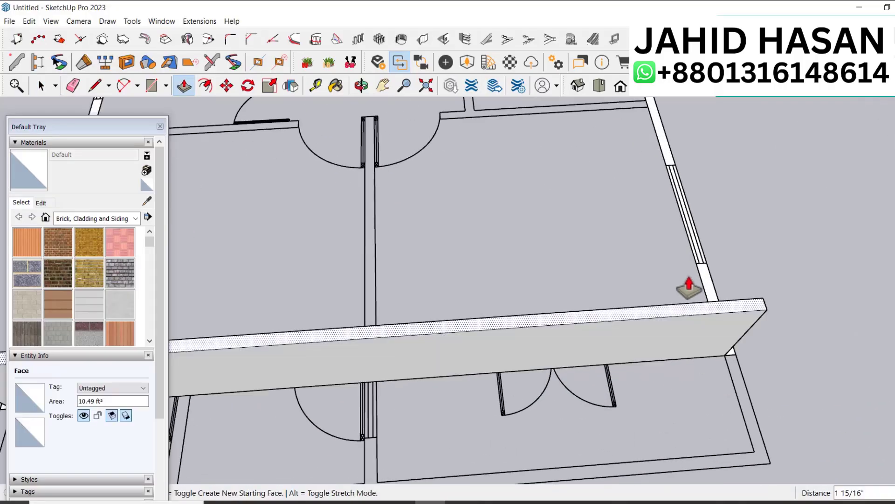
pyautogui.click(684, 282)
pyautogui.write('1')
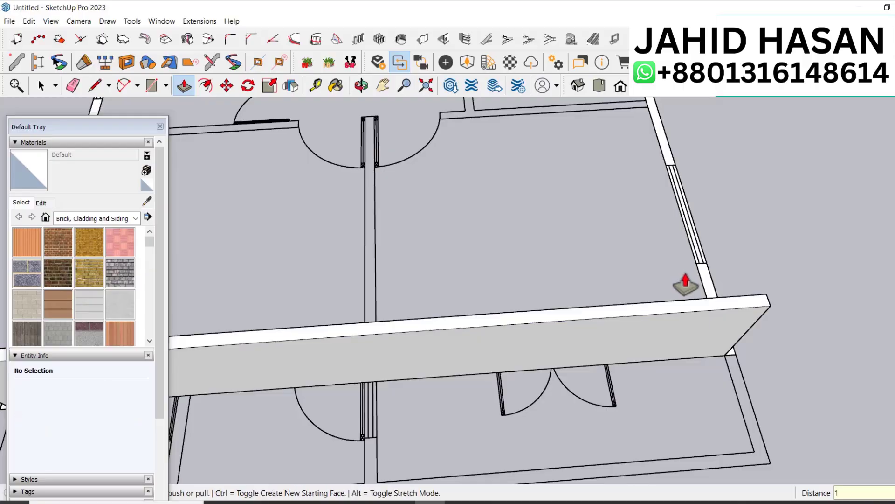
pyautogui.write("0'")
pyautogui.press('Return')
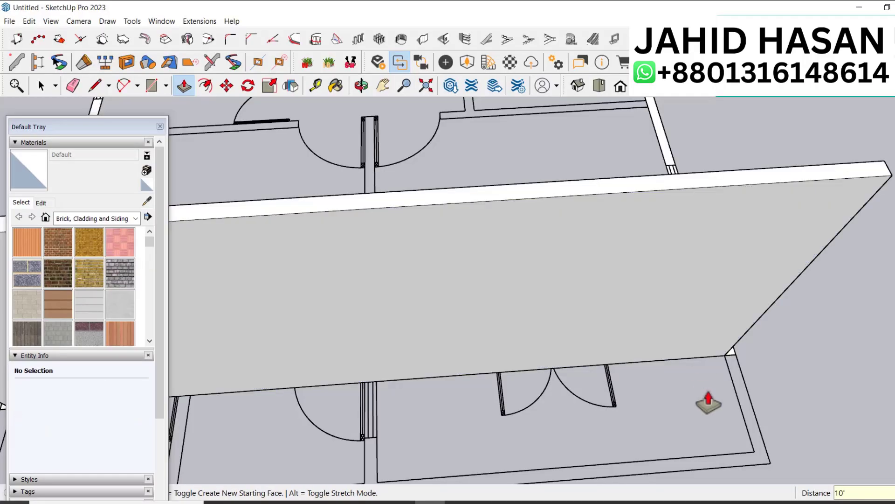
# Step: Repeat the 10' extrusion on the remaining perimeter wall face to raise the side and rear walls
pyautogui.scroll(-5, 716, 354)
pyautogui.doubleClick(684, 262)
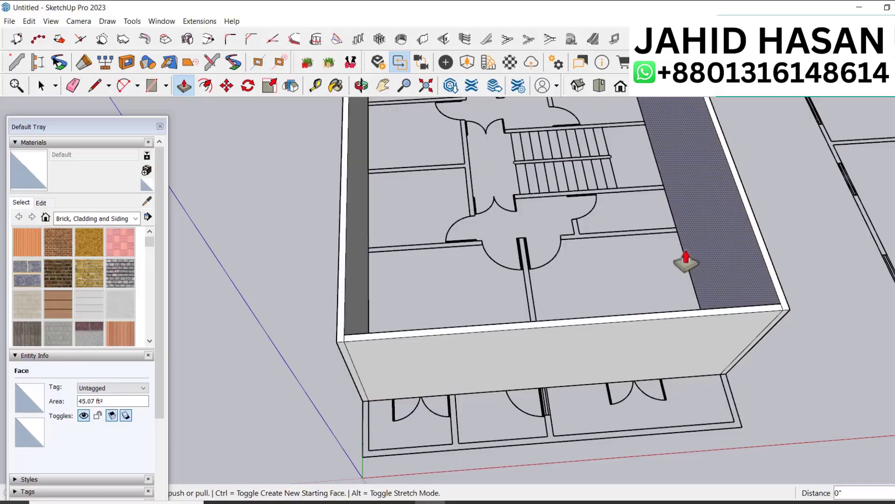
pyautogui.scroll(-5, 665, 393)
pyautogui.scroll(-4, 662, 394)
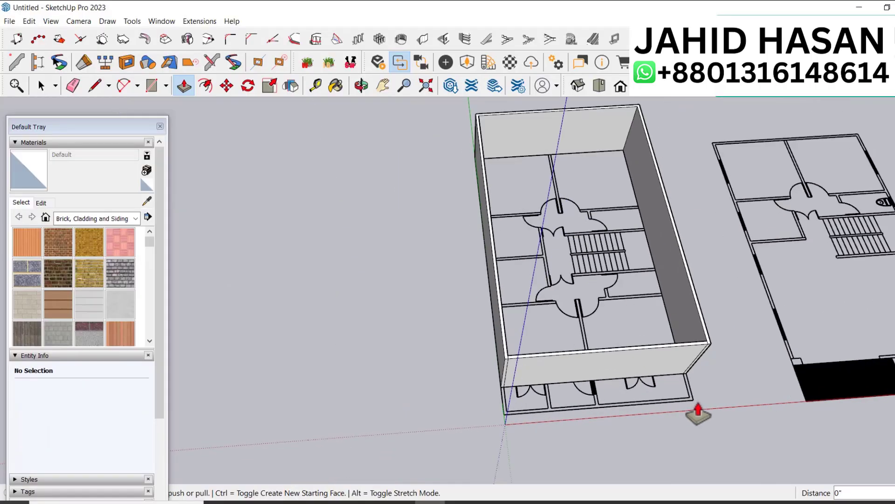
pyautogui.press('space')
# Step: Move the imported floor plan component from the base of the front wall up to the top of the walls
pyautogui.scroll(3, 586, 406)
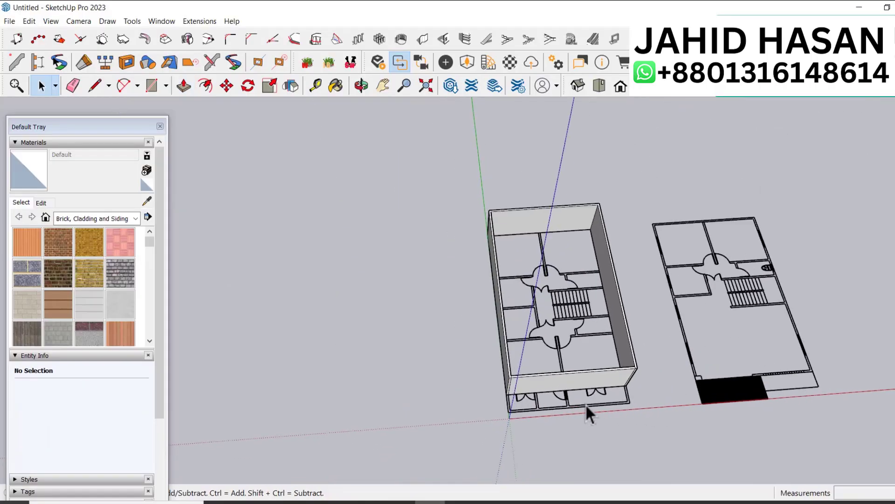
pyautogui.scroll(4, 569, 408)
pyautogui.click(568, 407)
pyautogui.scroll(5, 564, 405)
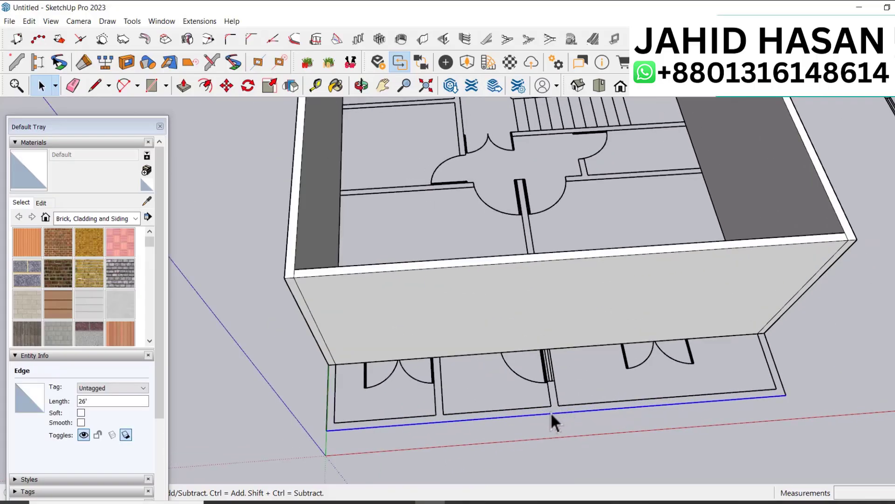
pyautogui.click(551, 405)
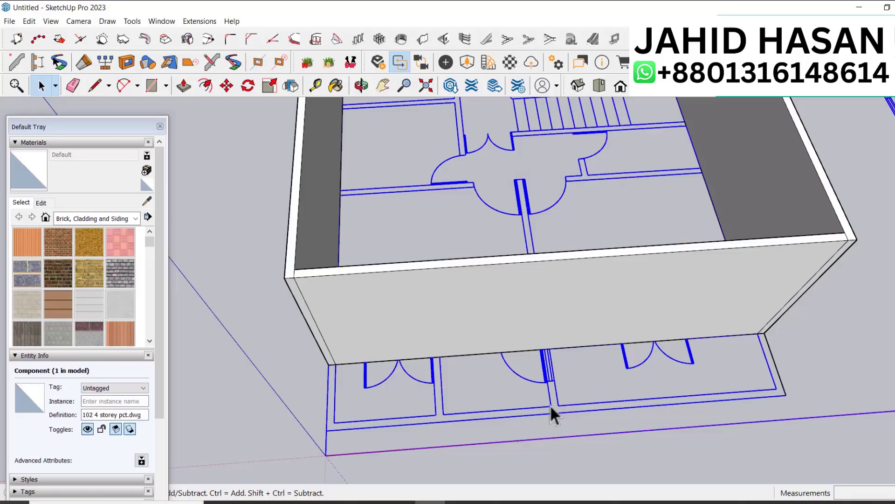
pyautogui.press('m')
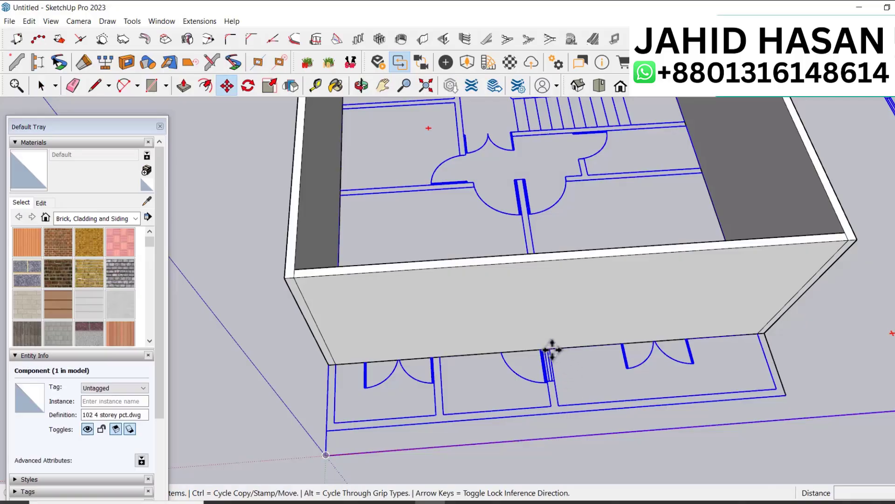
pyautogui.click(552, 349)
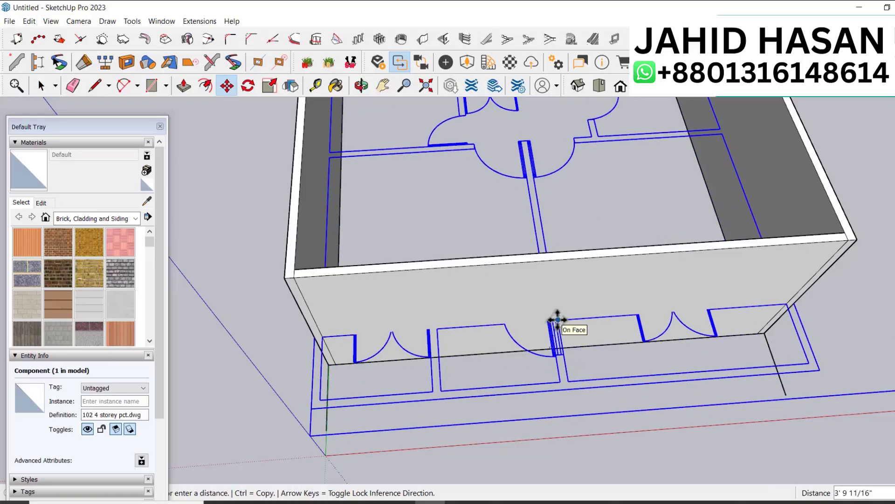
pyautogui.click(793, 243)
pyautogui.press('space')
# Step: Place two guides 4' apart down the front wall, aligned with both jambs of the double door nearest the left end
pyautogui.scroll(-3, 629, 443)
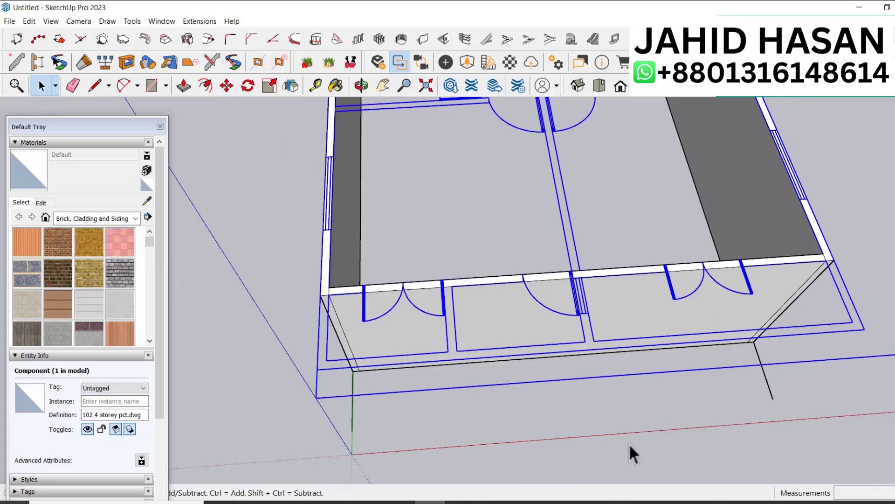
pyautogui.scroll(3, 490, 362)
pyautogui.moveTo(483, 362); pyautogui.dragTo(483, 313, button='middle')
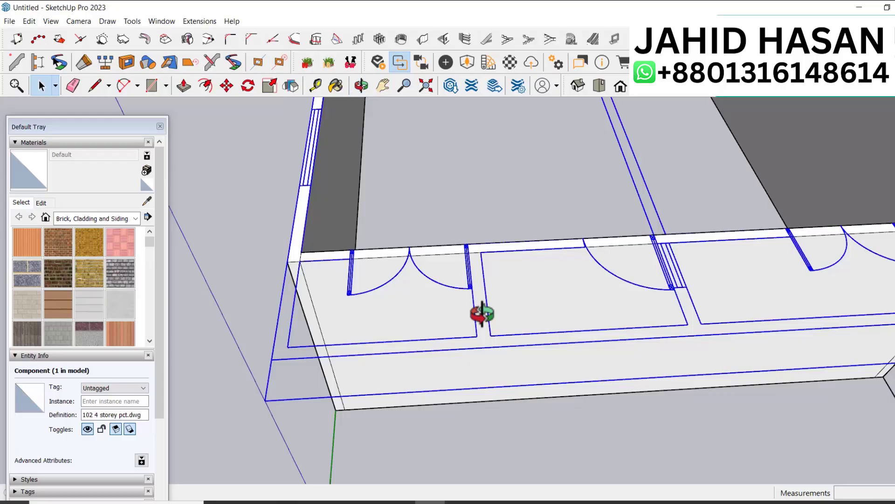
pyautogui.press('t')
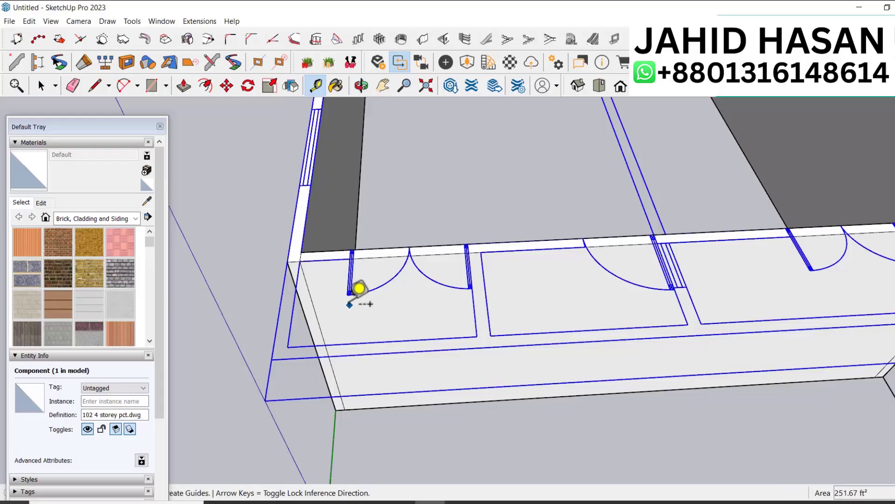
pyautogui.click(312, 301)
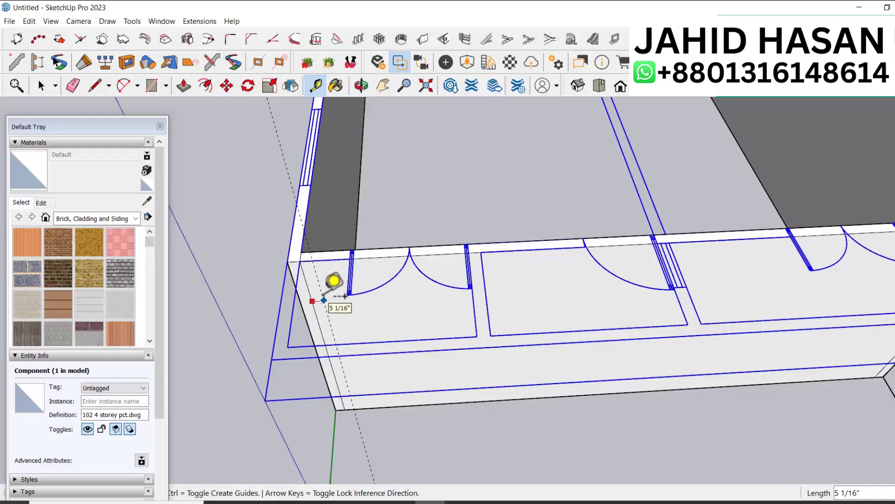
pyautogui.scroll(4, 369, 236)
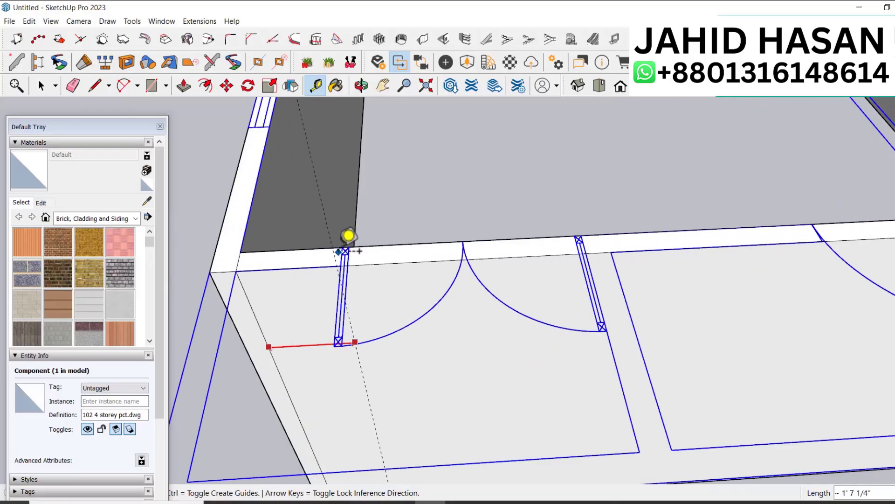
pyautogui.click(343, 247)
pyautogui.click(365, 368)
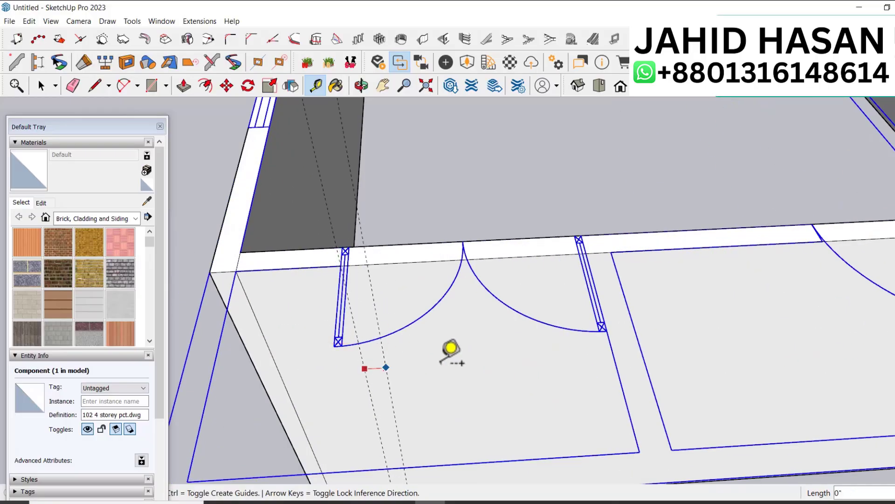
pyautogui.click(599, 237)
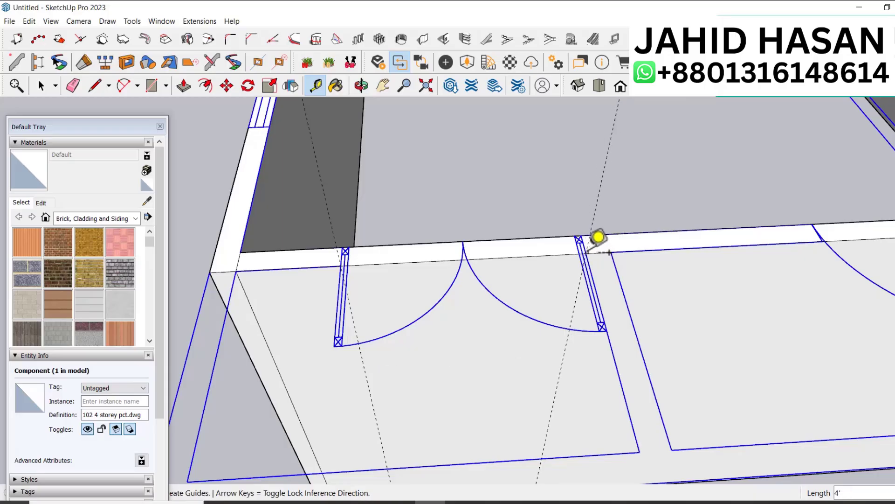
# Step: Add guides on the front wall at both edges of the middle single door's opening in the plan
pyautogui.click(567, 348)
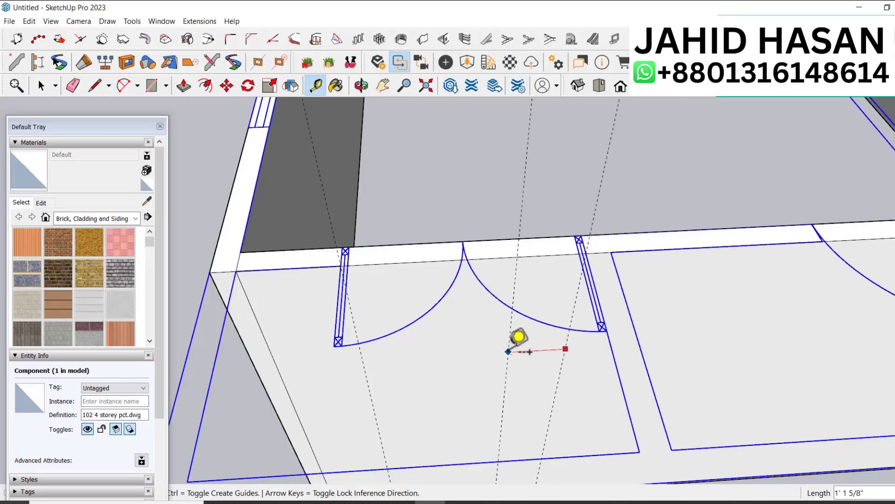
pyautogui.scroll(-3, 518, 341)
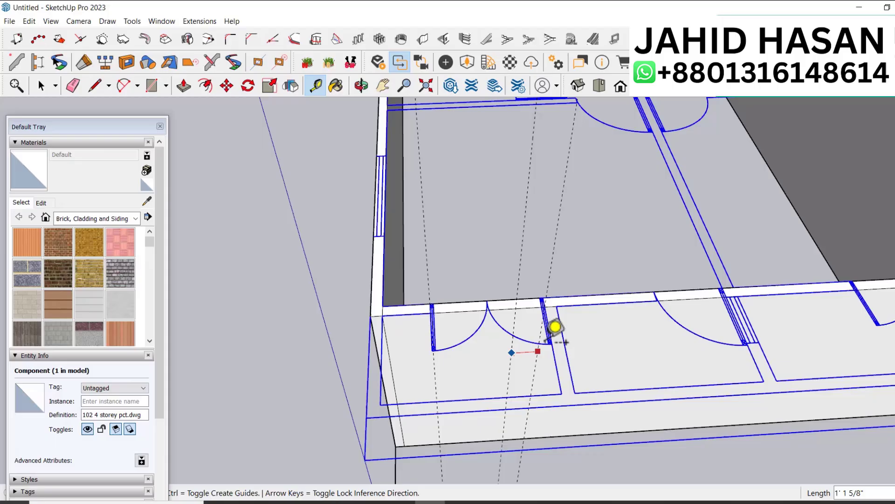
pyautogui.click(655, 294)
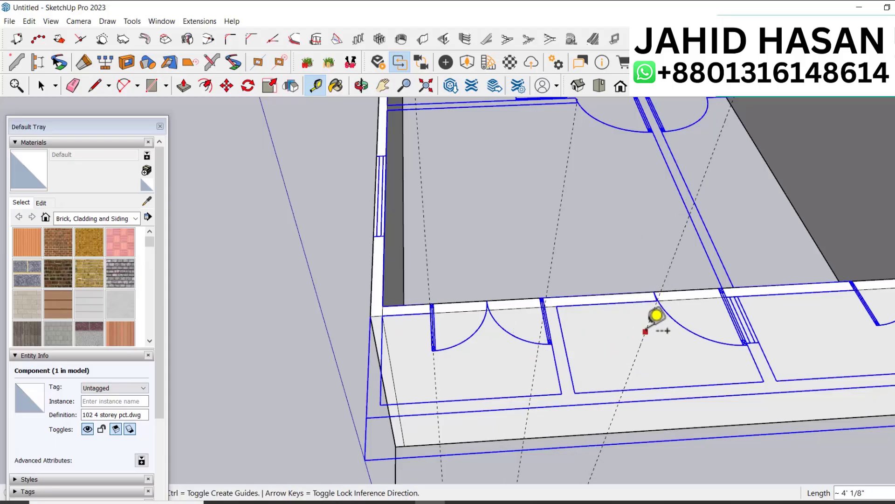
pyautogui.click(647, 331)
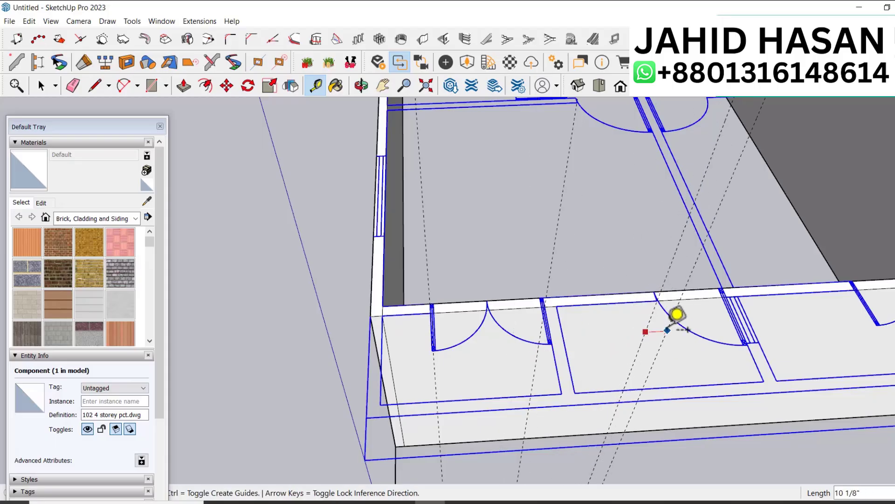
pyautogui.click(723, 298)
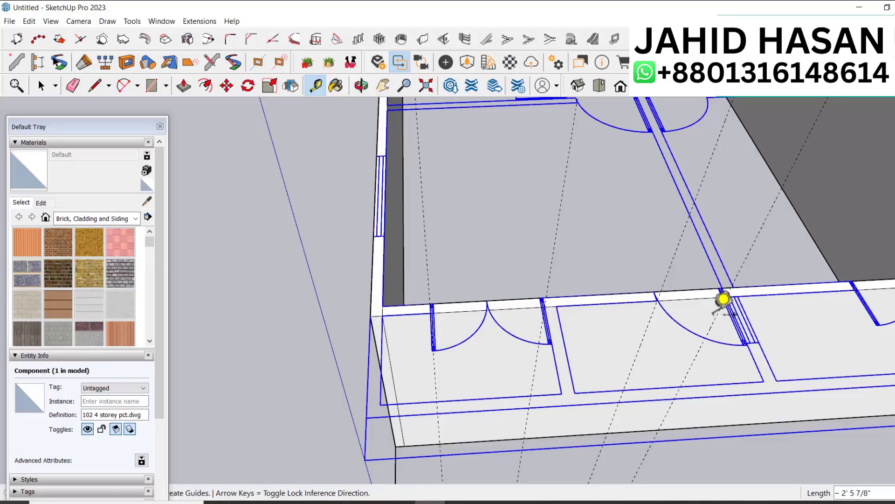
# Step: Add guides on the front wall at both jambs of the double door nearest the right end
pyautogui.click(697, 353)
pyautogui.scroll(-3, 680, 345)
pyautogui.scroll(2, 682, 348)
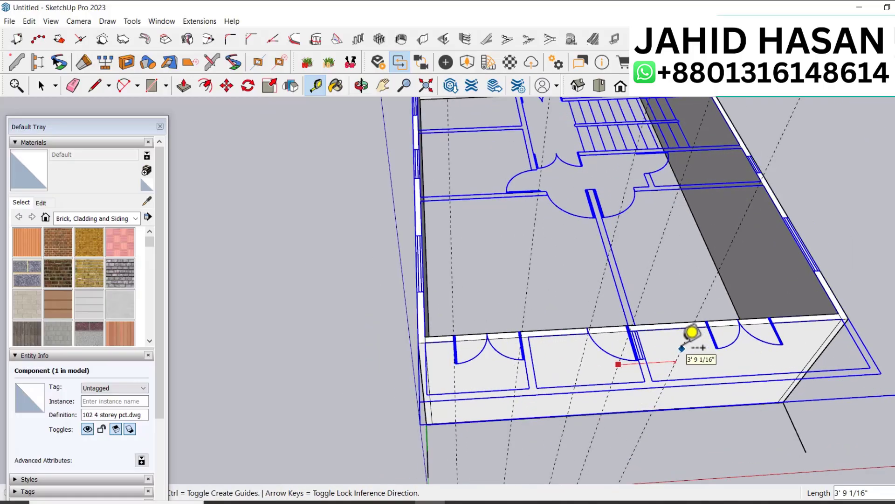
pyautogui.scroll(2, 681, 346)
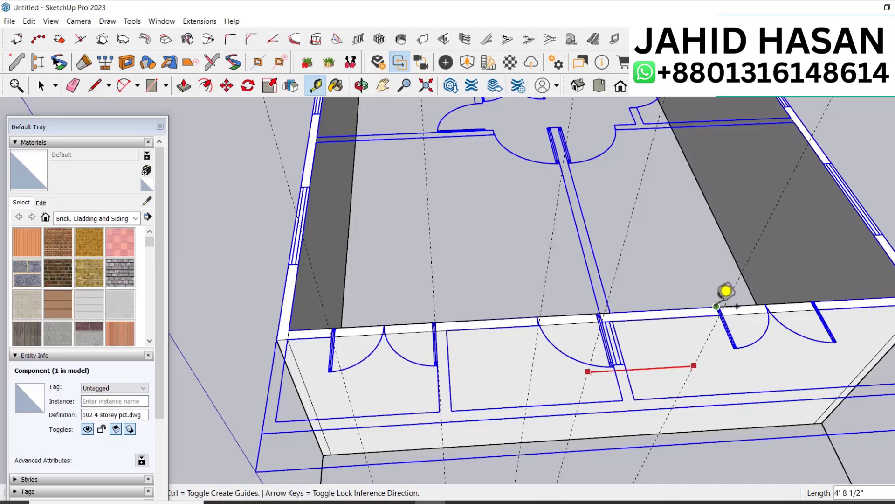
pyautogui.click(727, 322)
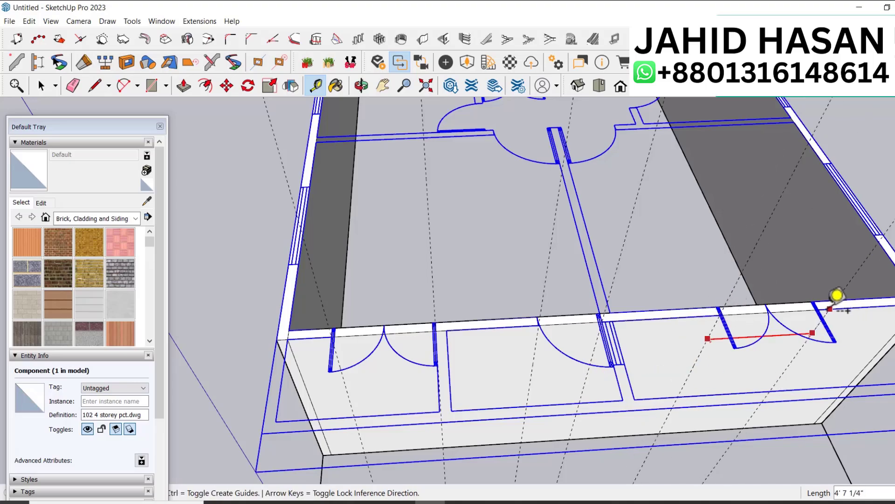
pyautogui.click(809, 317)
# Step: Place a horizontal guide 7' above the front wall's base edge to mark the door height
pyautogui.scroll(-3, 709, 319)
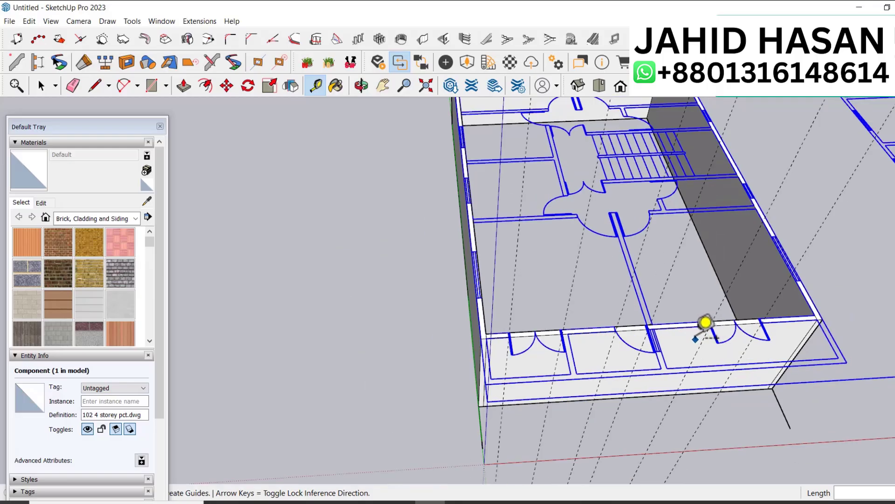
pyautogui.moveTo(653, 361); pyautogui.dragTo(647, 267, button='middle')
pyautogui.scroll(3, 683, 349)
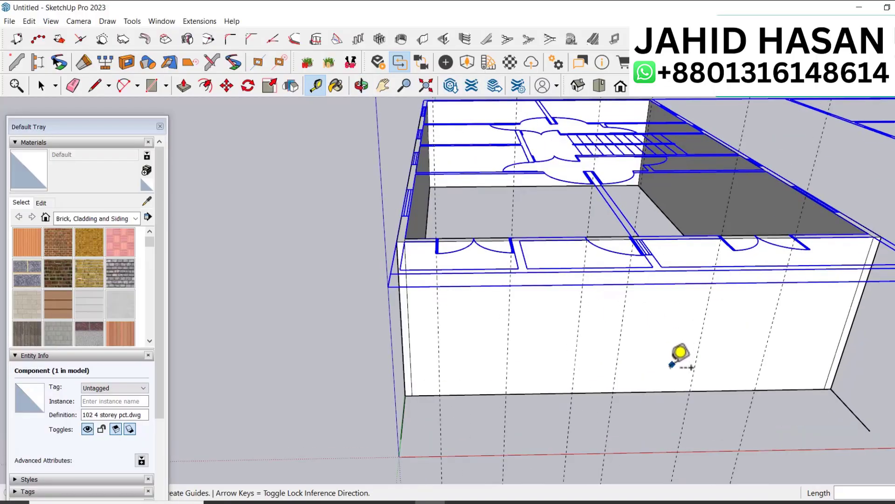
pyautogui.click(648, 391)
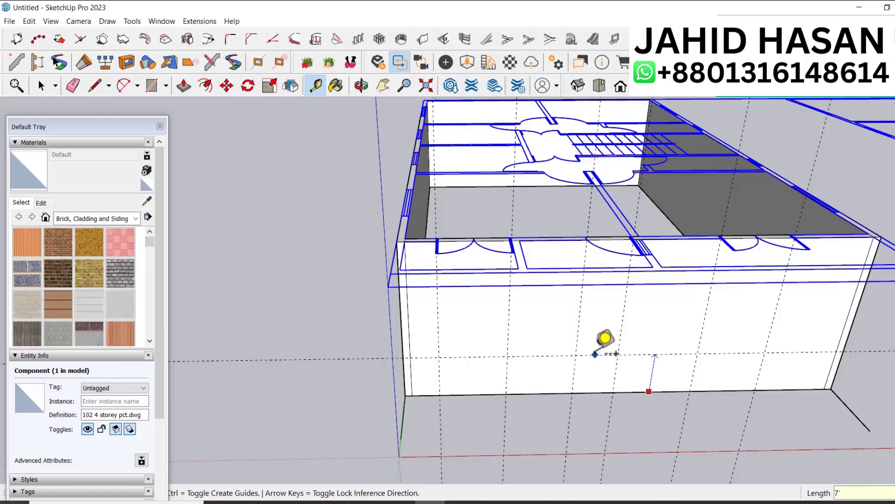
pyautogui.press('Return')
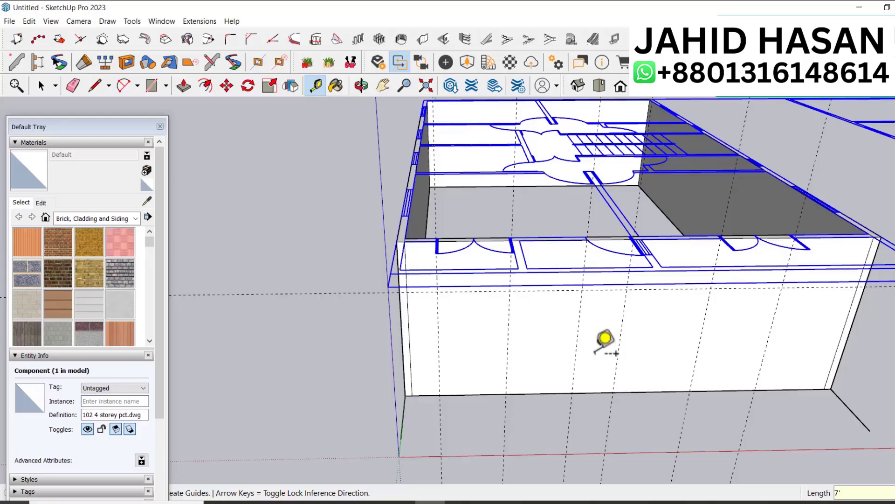
# Step: Draw three 7' high door rectangles between the front wall guides, 4' wide for the double doors and about 2' 5 7/8" for the single door
pyautogui.press('r')
pyautogui.click(754, 390)
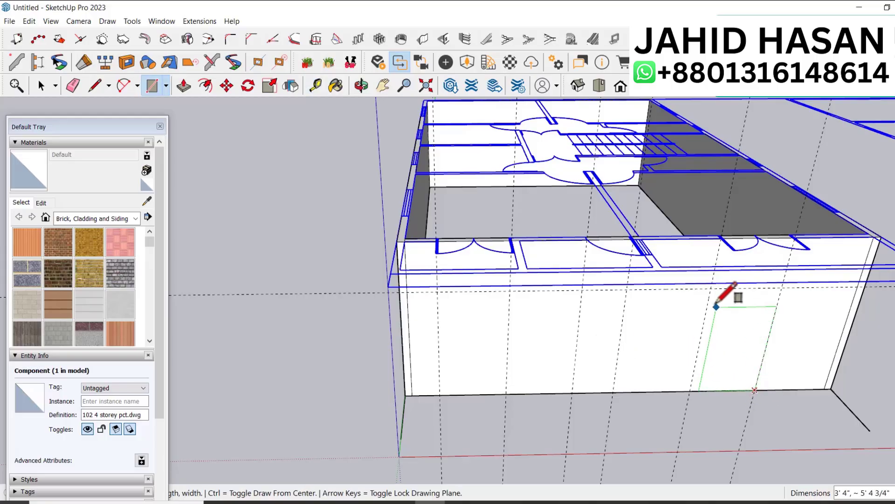
pyautogui.click(724, 282)
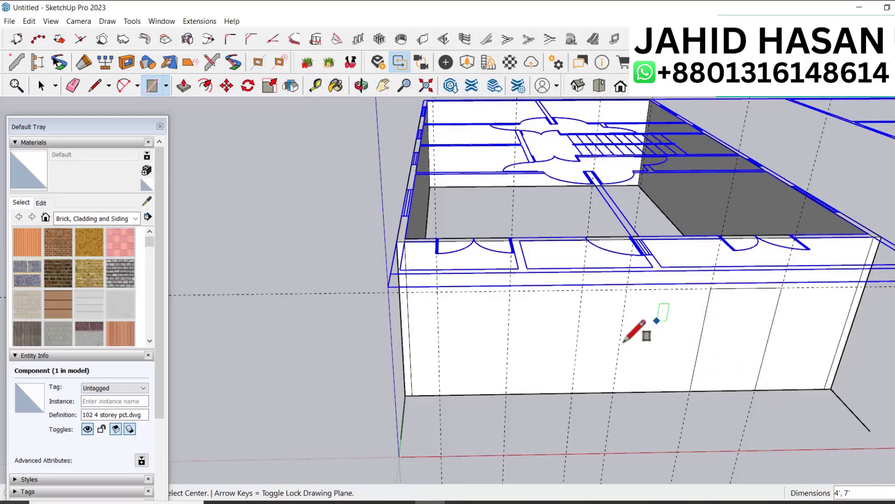
pyautogui.click(618, 392)
pyautogui.scroll(4, 604, 324)
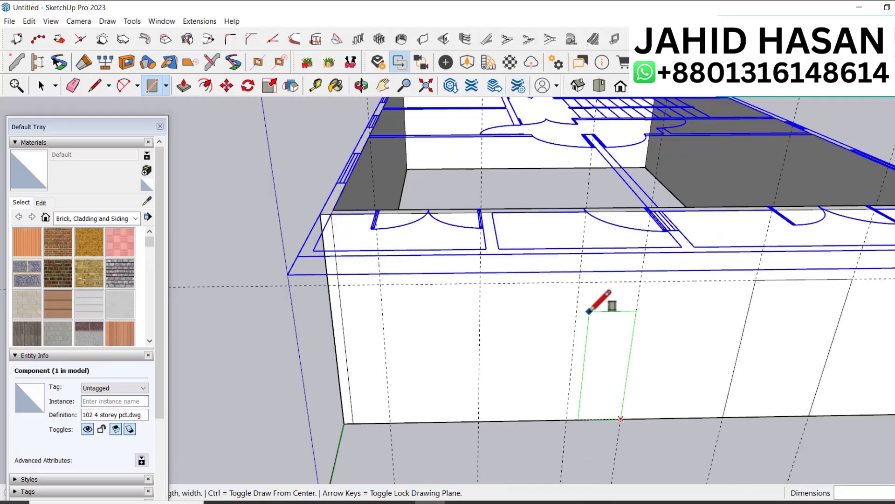
pyautogui.click(578, 274)
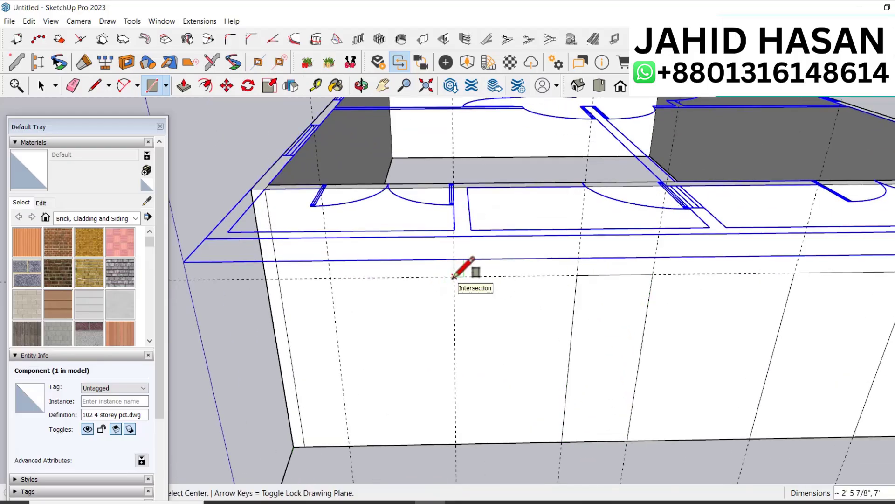
pyautogui.click(455, 277)
pyautogui.write("7',4'")
pyautogui.press('Return')
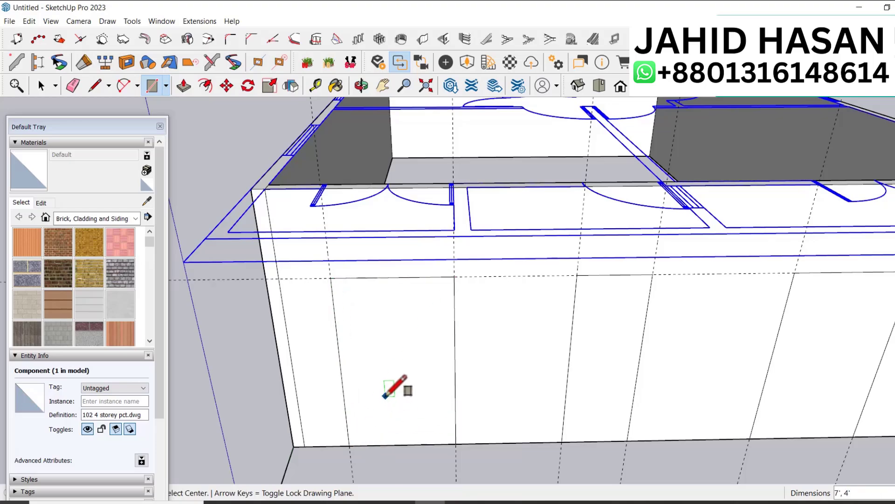
# Step: Push/Pull the left double door's face 5" through the front wall to cut its opening
pyautogui.press('p')
pyautogui.click(381, 423)
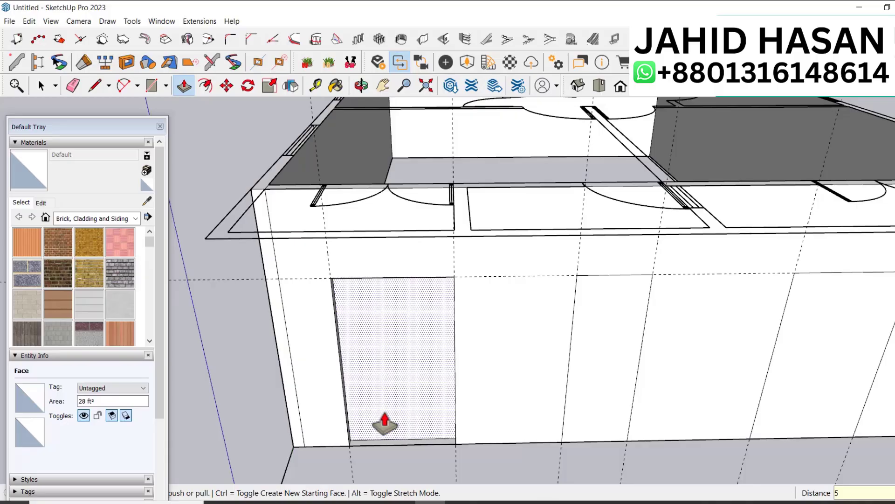
pyautogui.write('5')
pyautogui.press('Return')
# Step: Repeat the 5" push on the right double door's and middle single door's faces to open them
pyautogui.scroll(-3, 322, 434)
pyautogui.scroll(3, 671, 406)
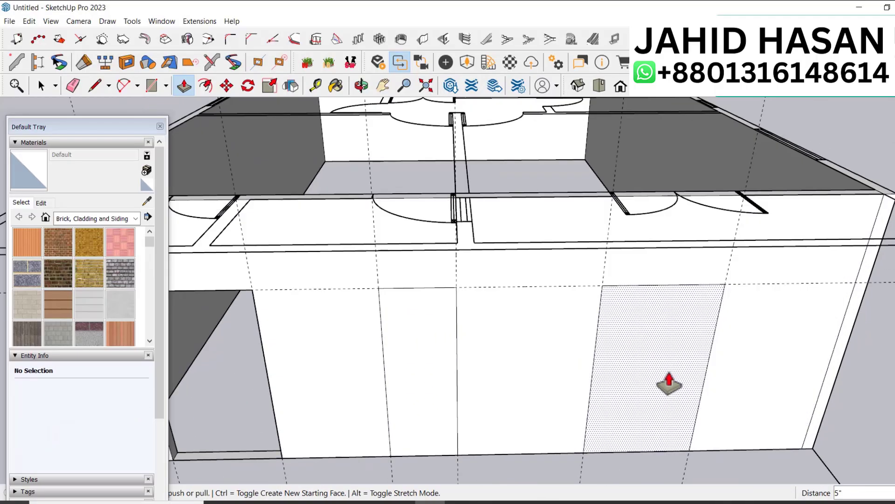
pyautogui.doubleClick(669, 385)
pyautogui.doubleClick(429, 360)
# Step: Erase the construction guides crossing the front wall
pyautogui.scroll(-4, 648, 392)
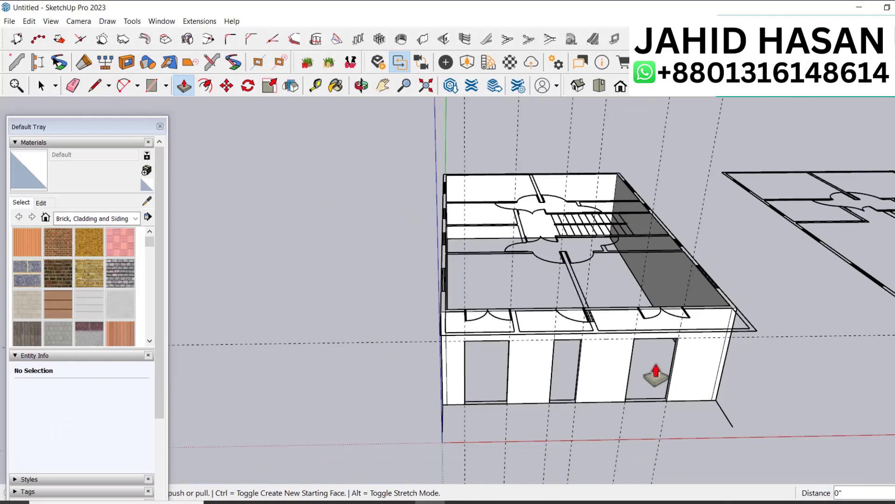
pyautogui.scroll(-1, 655, 373)
pyautogui.press('e')
pyautogui.moveTo(644, 376); pyautogui.dragTo(698, 410, button='middle')
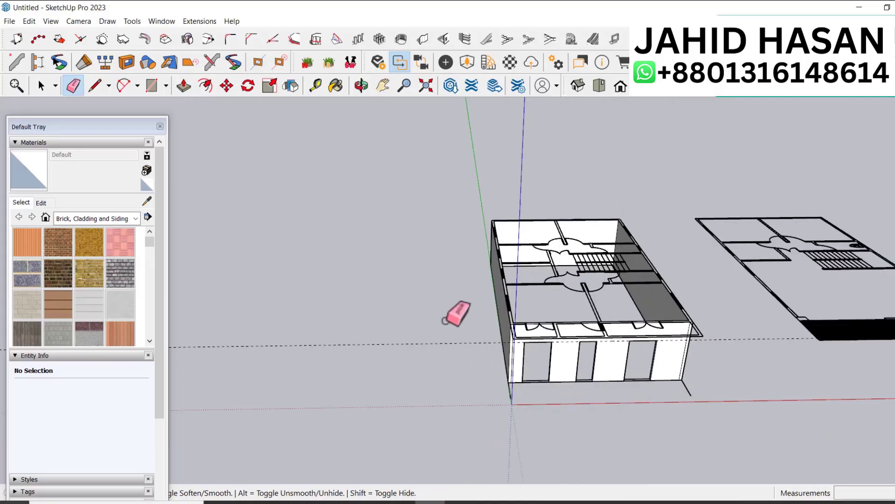
# Step: Place guides down the left side wall at both edges of the window nearest the front corner
pyautogui.press('o')
pyautogui.moveTo(412, 354); pyautogui.dragTo(472, 246)
pyautogui.scroll(4, 485, 355)
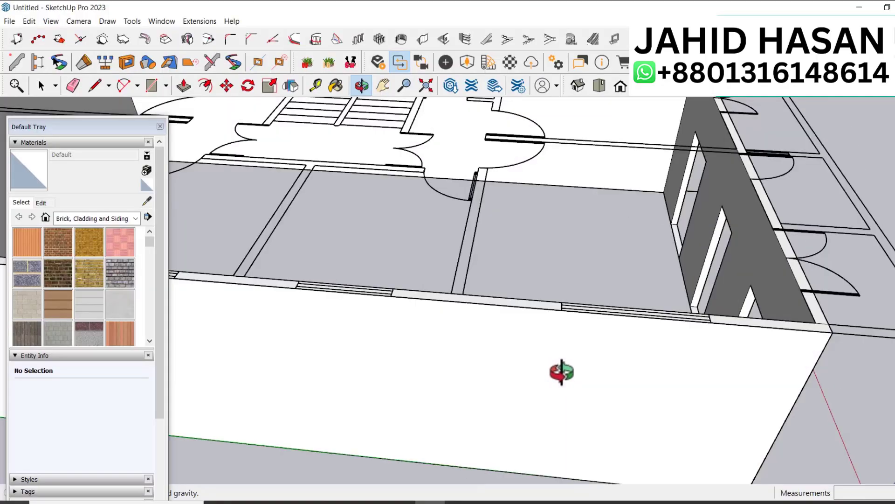
pyautogui.scroll(-1, 449, 344)
pyautogui.scroll(2, 582, 404)
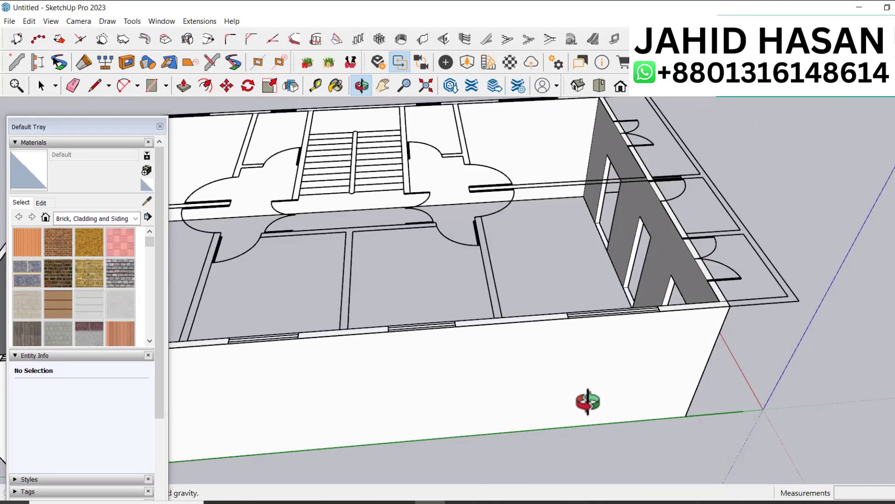
pyautogui.press('t')
pyautogui.click(716, 339)
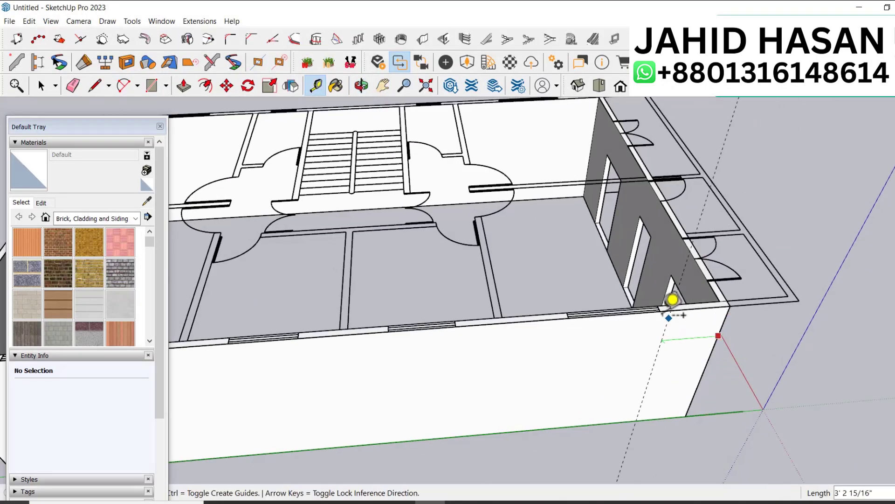
pyautogui.click(666, 309)
pyautogui.click(666, 310)
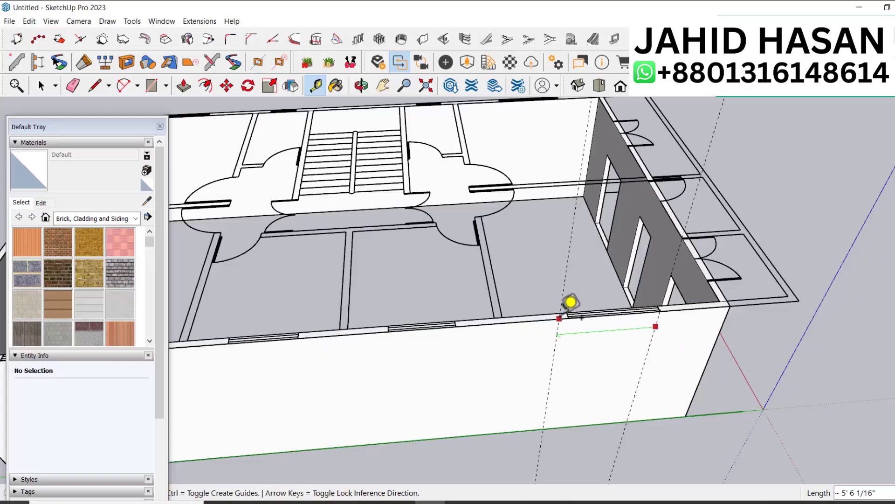
pyautogui.click(568, 322)
# Step: Add guides 3' 6" apart on the left side wall at both edges of the second window from the front
pyautogui.click(568, 321)
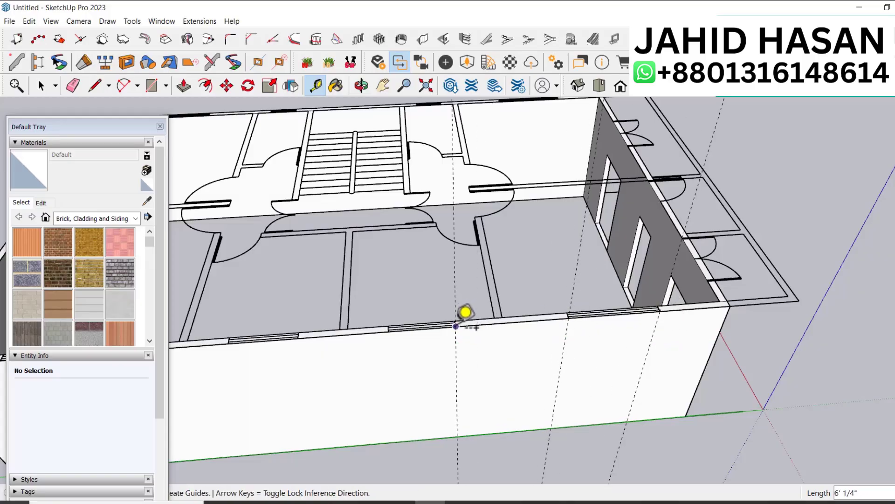
pyautogui.click(456, 332)
pyautogui.click(456, 332)
pyautogui.click(389, 330)
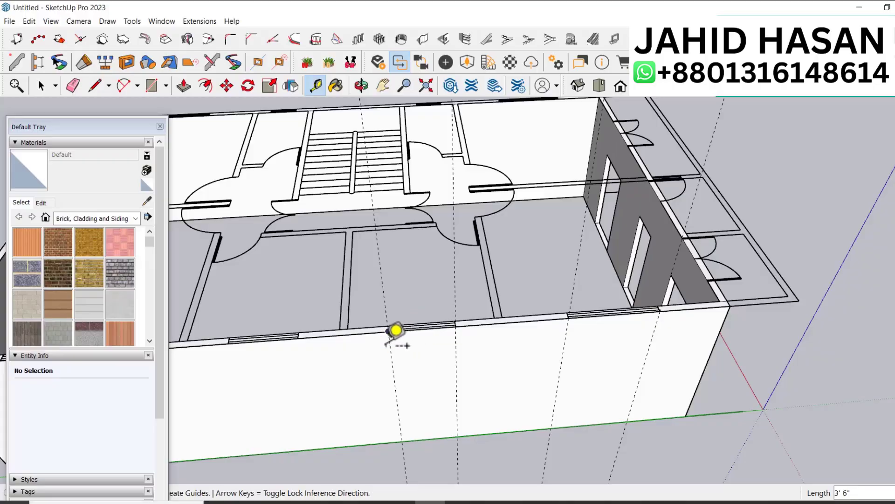
# Step: Place guides down the left side wall at both edges of the third window and, 5' apart, at the fourth window from the front
pyautogui.click(397, 331)
pyautogui.click(309, 334)
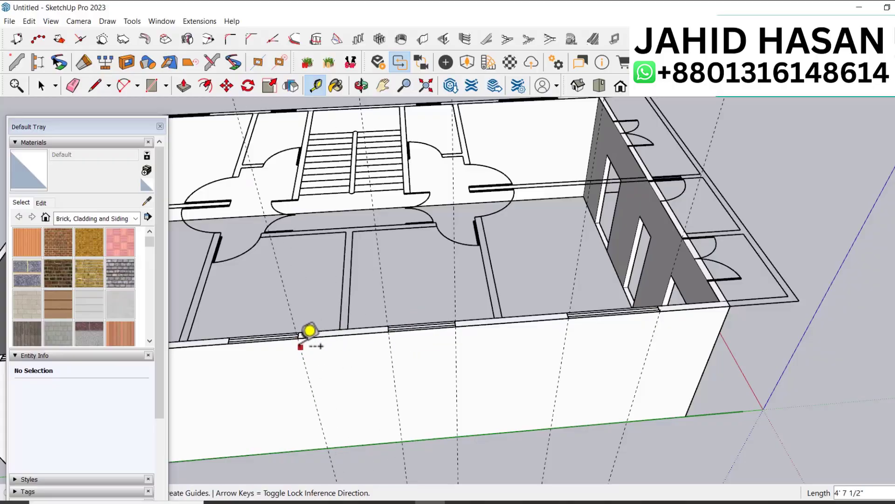
pyautogui.click(309, 334)
pyautogui.click(229, 341)
pyautogui.scroll(-4, 615, 364)
pyautogui.scroll(4, 381, 374)
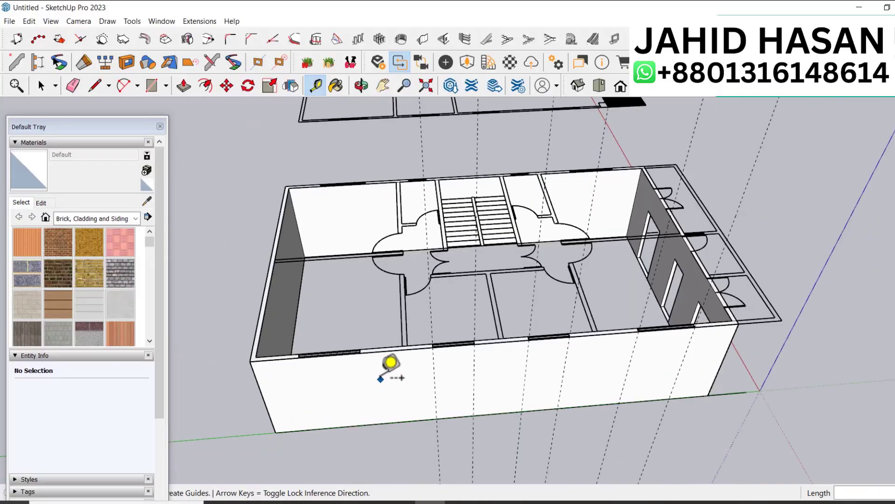
pyautogui.click(468, 330)
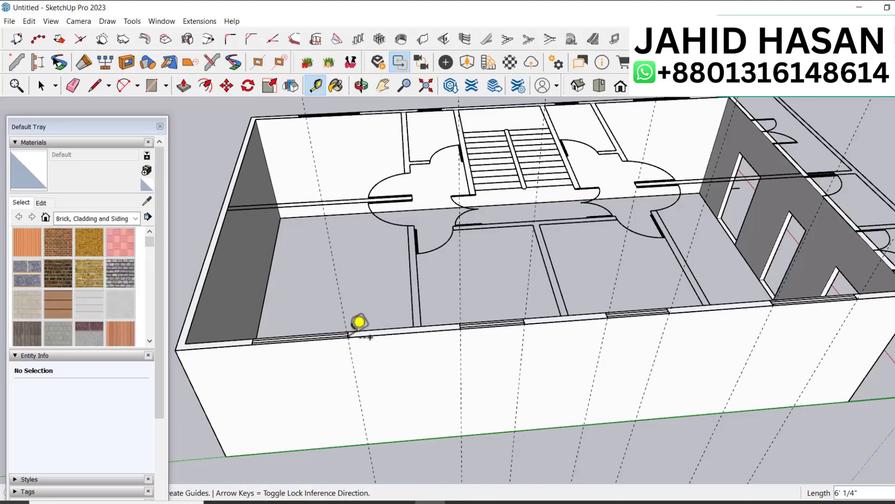
pyautogui.click(358, 333)
pyautogui.click(358, 333)
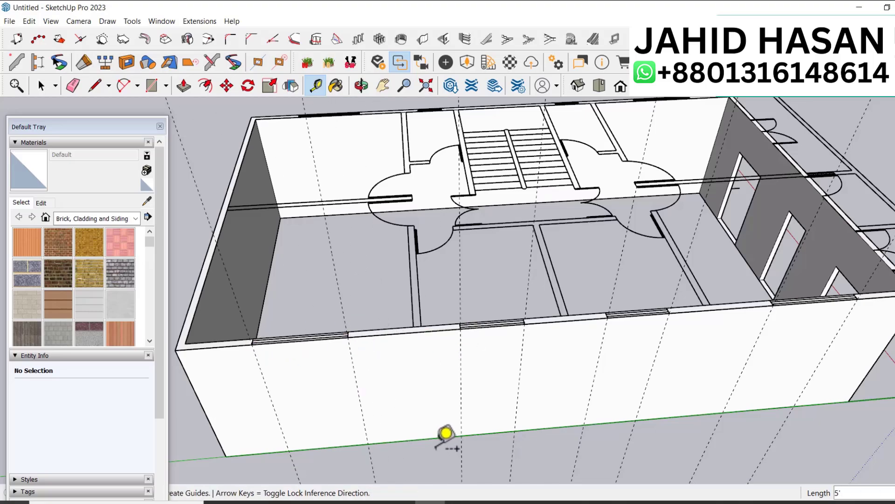
# Step: Add horizontal guides across the left side wall at 2.5' and 7' above its base
pyautogui.click(424, 438)
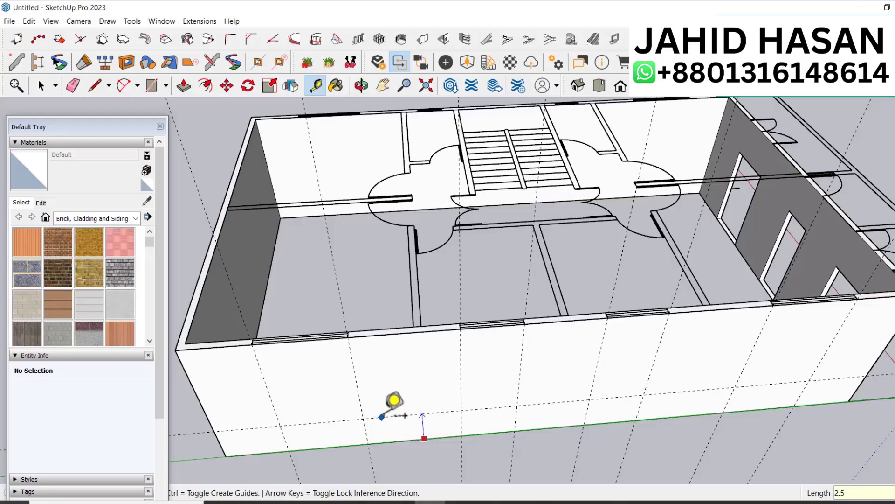
pyautogui.click(382, 417)
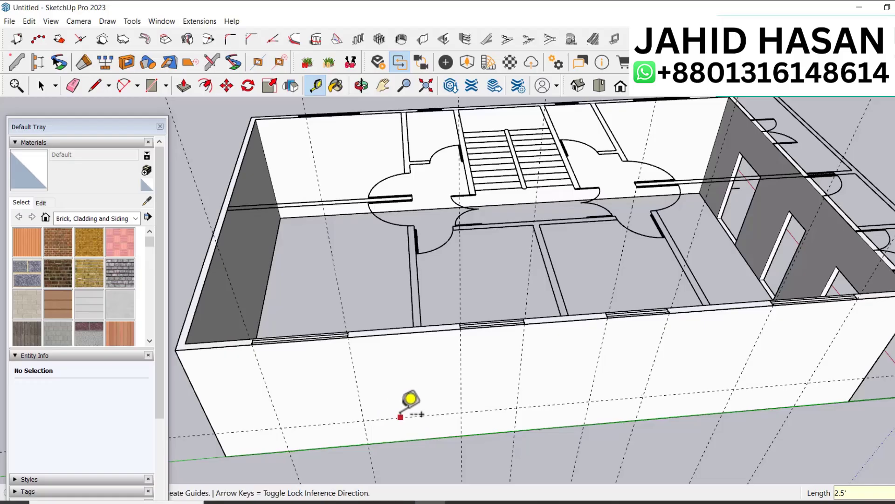
pyautogui.click(406, 440)
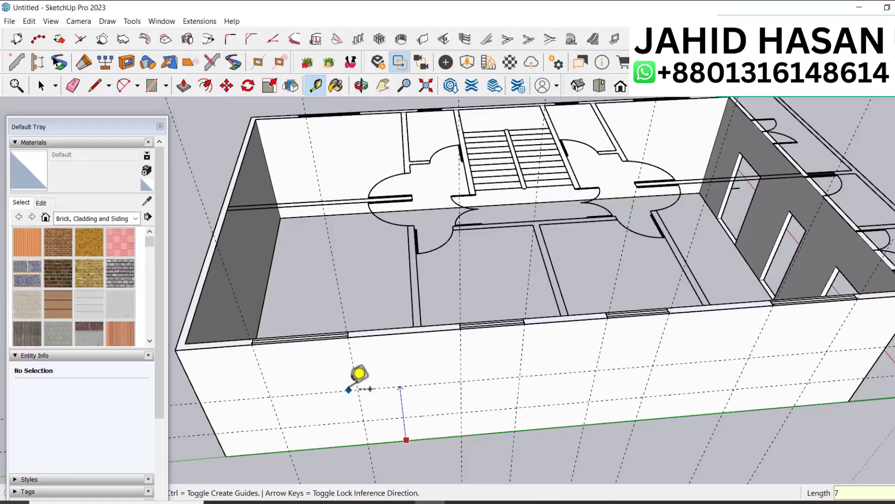
pyautogui.press('Return')
# Step: Draw four 4' 6" high window rectangles between the guides on the left side wall, with the two middle ones 3' 6" wide
pyautogui.press('r')
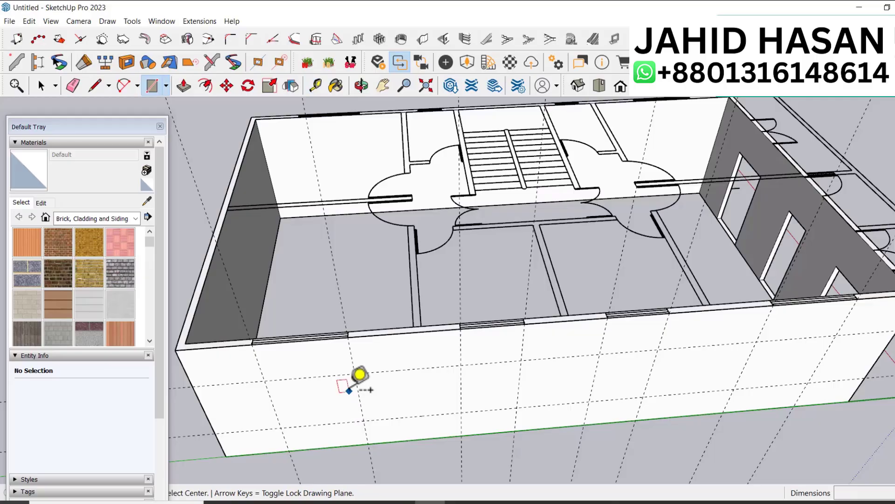
pyautogui.click(364, 419)
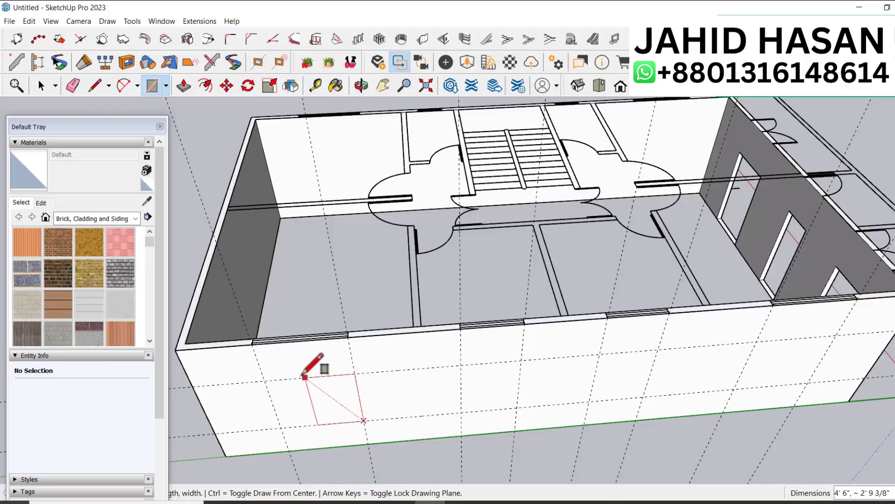
pyautogui.click(264, 380)
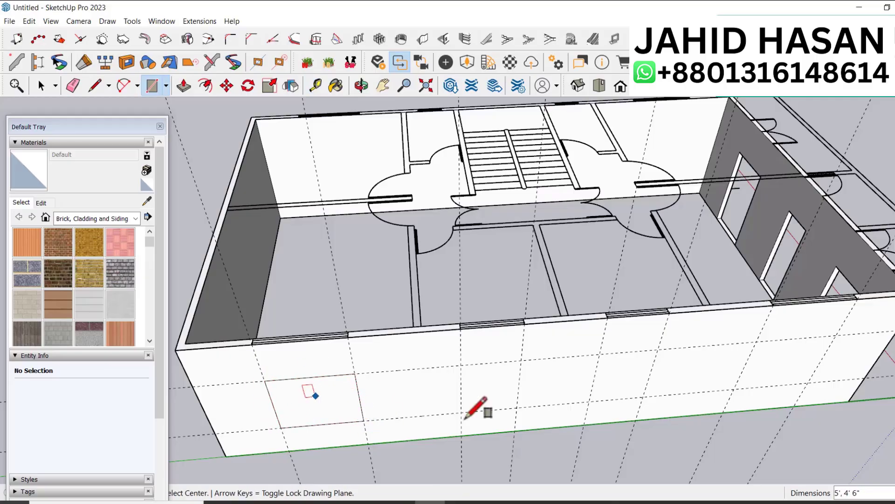
pyautogui.click(517, 407)
pyautogui.click(461, 365)
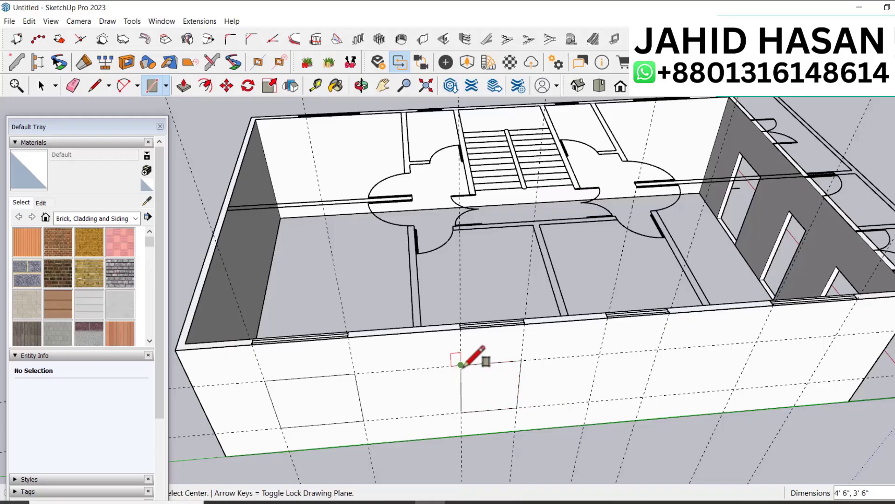
pyautogui.click(642, 397)
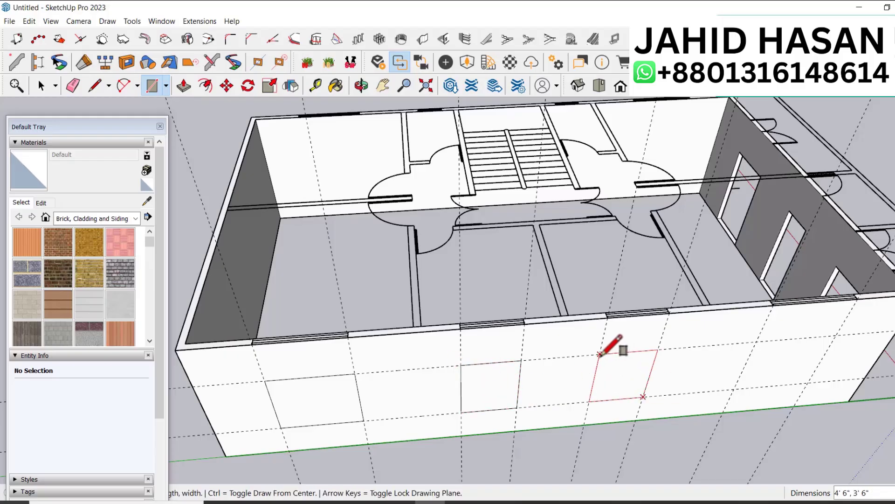
pyautogui.click(600, 354)
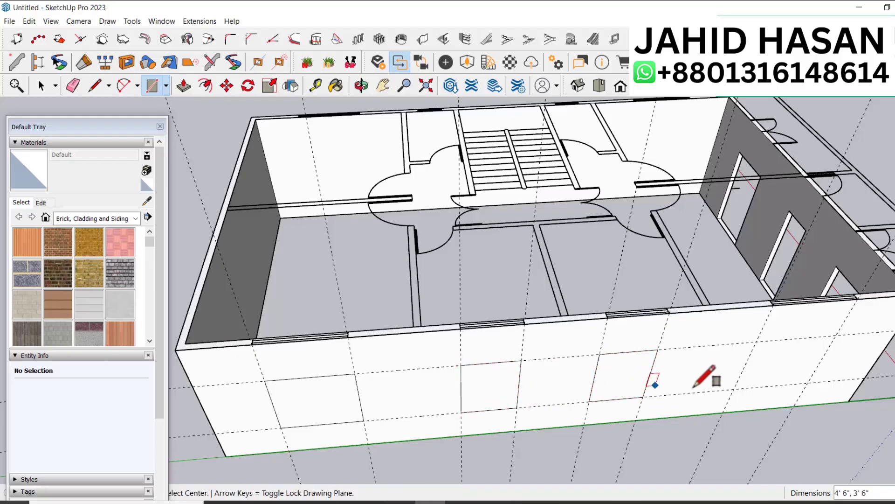
pyautogui.click(756, 339)
# Step: Repeat the last push on the left side wall's four window faces to open them, and erase the construction guides
pyautogui.press('p')
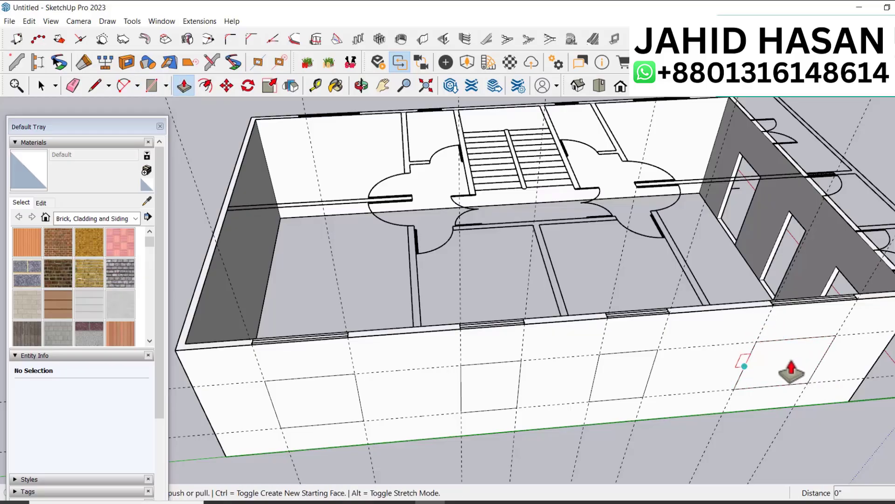
pyautogui.doubleClick(622, 375)
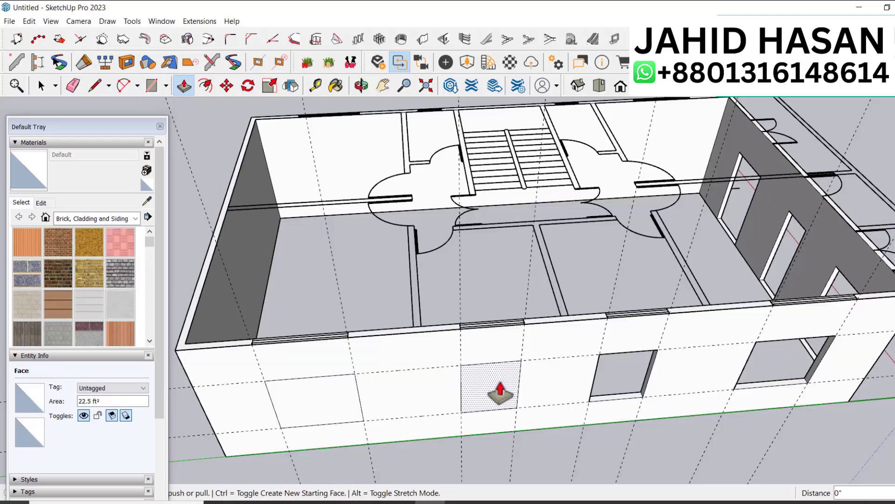
pyautogui.doubleClick(489, 386)
pyautogui.doubleClick(319, 399)
pyautogui.scroll(-5, 372, 414)
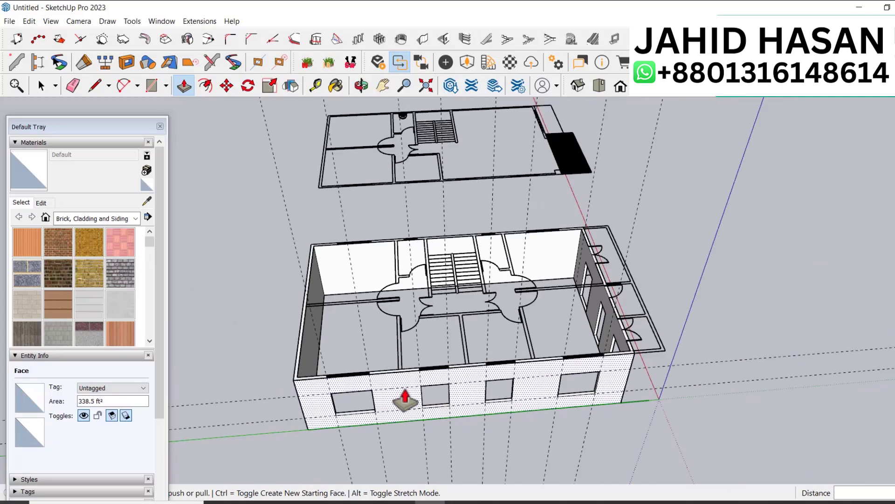
pyautogui.press('e')
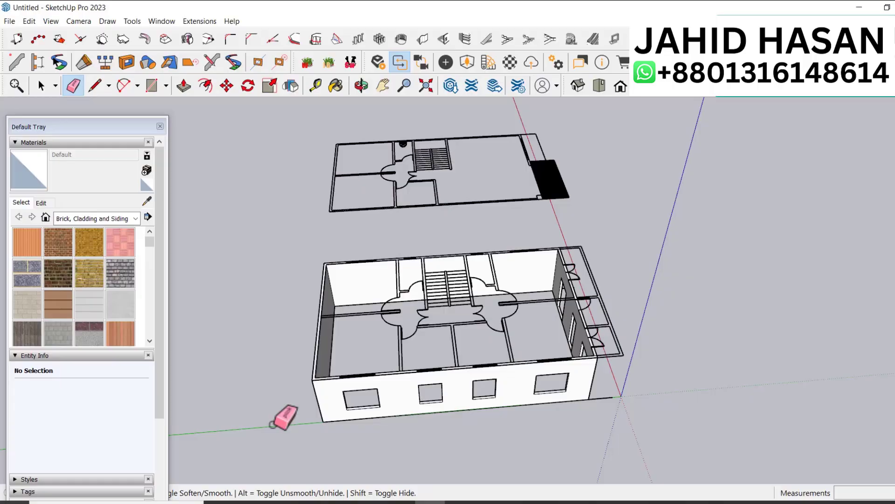
# Step: Place guides down the right side wall at both edges of the rear window, 3' 11" from the rear corner and 5' apart
pyautogui.moveTo(274, 424)
pyautogui.mouseDown(button='middle')
pyautogui.moveTo(306, 365)
pyautogui.moveTo(620, 356)
pyautogui.moveTo(584, 386)
pyautogui.moveTo(570, 382)
pyautogui.moveTo(711, 394)
pyautogui.moveTo(643, 293)
pyautogui.mouseUp(button='middle')
pyautogui.scroll(6, 639, 292)
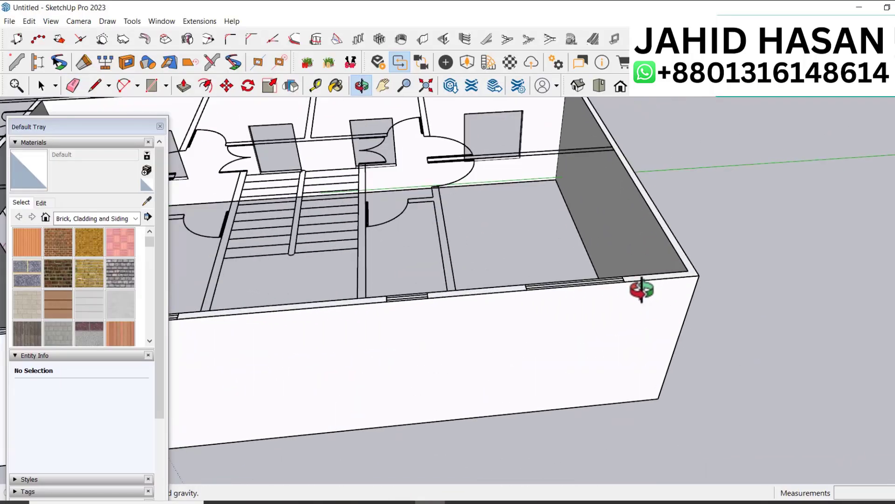
pyautogui.press('t')
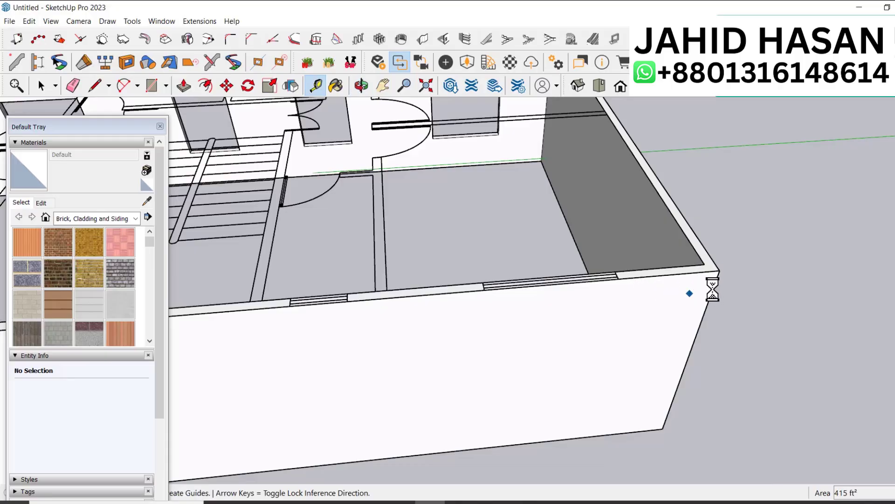
pyautogui.click(722, 275)
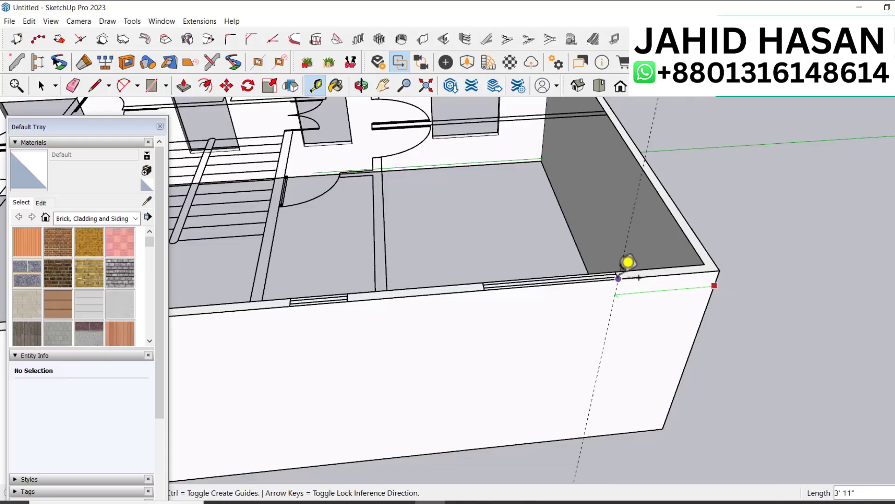
pyautogui.click(604, 280)
pyautogui.click(604, 280)
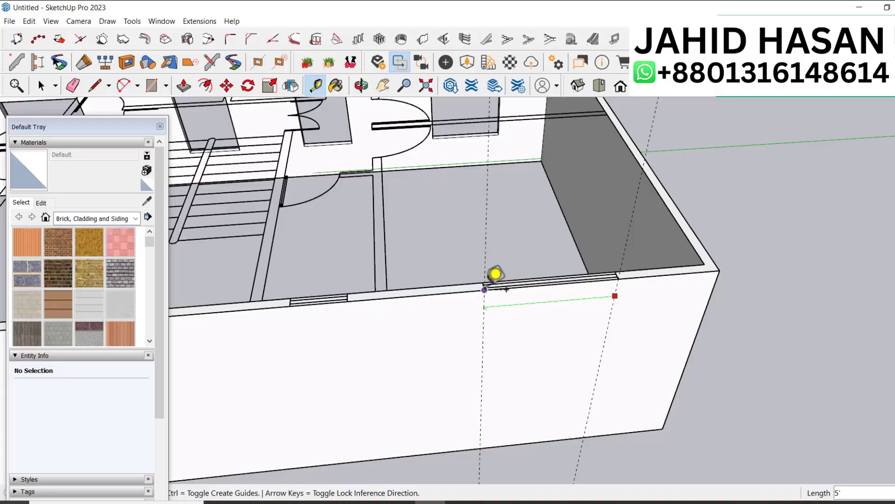
pyautogui.click(485, 290)
# Step: Add guides 2' apart on the right side wall at both edges of the small window next to the rear one
pyautogui.click(484, 289)
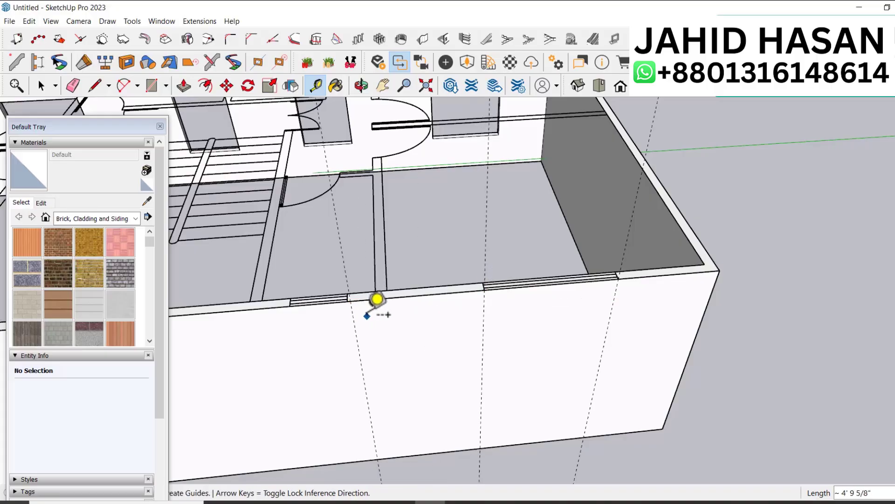
pyautogui.click(376, 299)
pyautogui.click(485, 290)
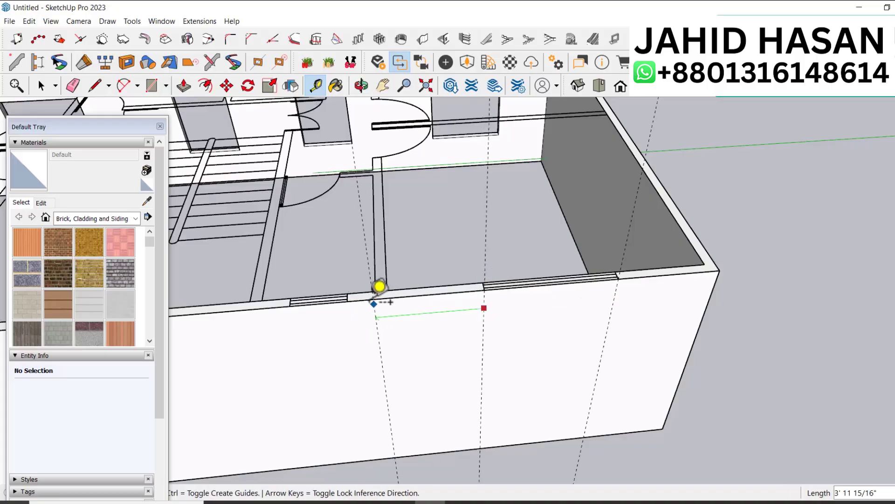
pyautogui.click(349, 313)
pyautogui.click(350, 313)
pyautogui.click(290, 303)
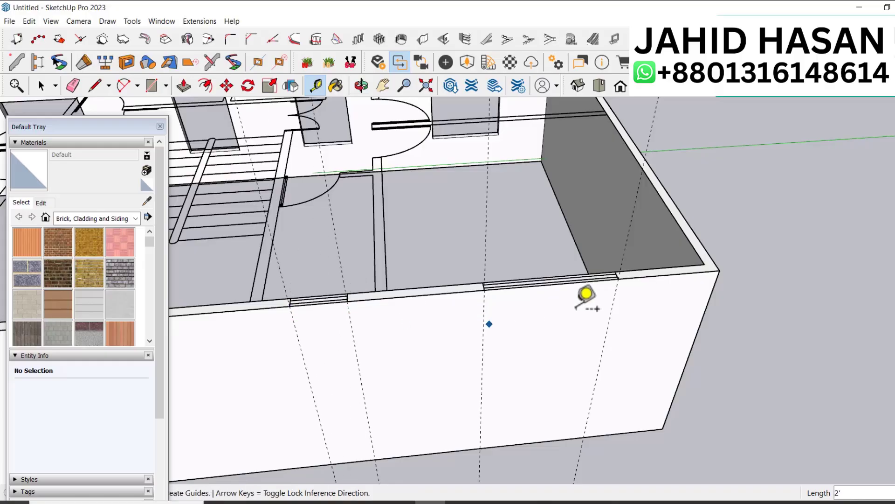
# Step: Place guides down the right side wall at both edges of the front window and, 2' apart, at the neighbouring small window
pyautogui.scroll(-3, 611, 326)
pyautogui.scroll(-3, 436, 336)
pyautogui.scroll(4, 272, 361)
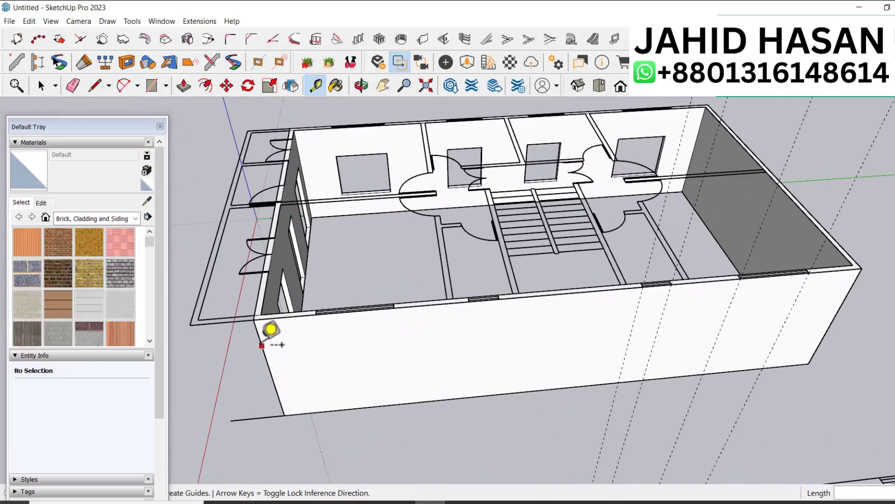
pyautogui.click(261, 345)
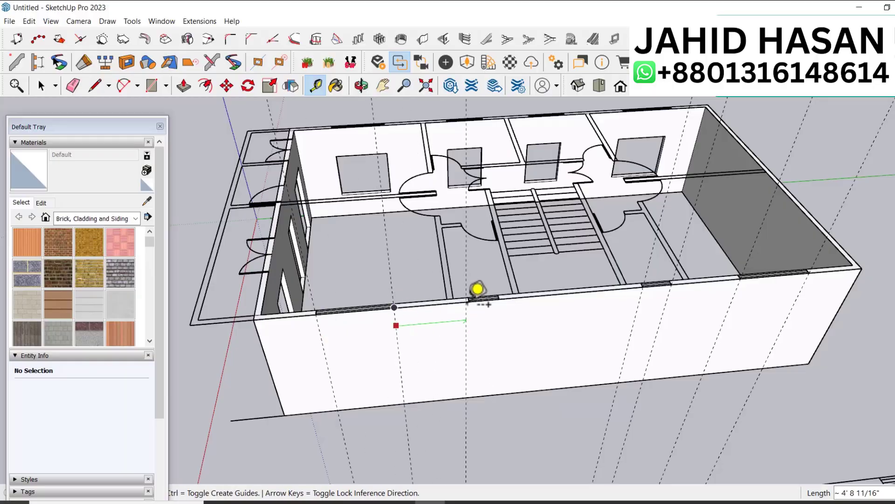
pyautogui.click(479, 289)
pyautogui.click(478, 302)
pyautogui.click(498, 321)
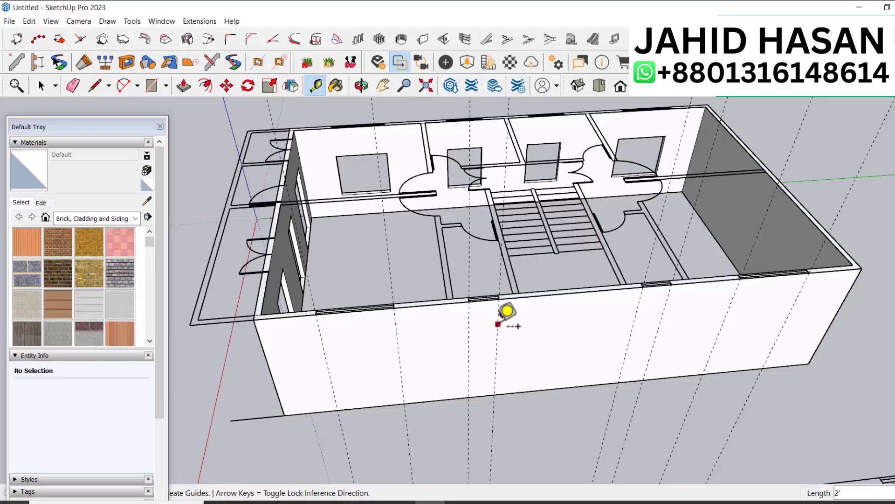
# Step: Add horizontal guides across the right side wall at 2.5' and 7' above its base
pyautogui.click(518, 391)
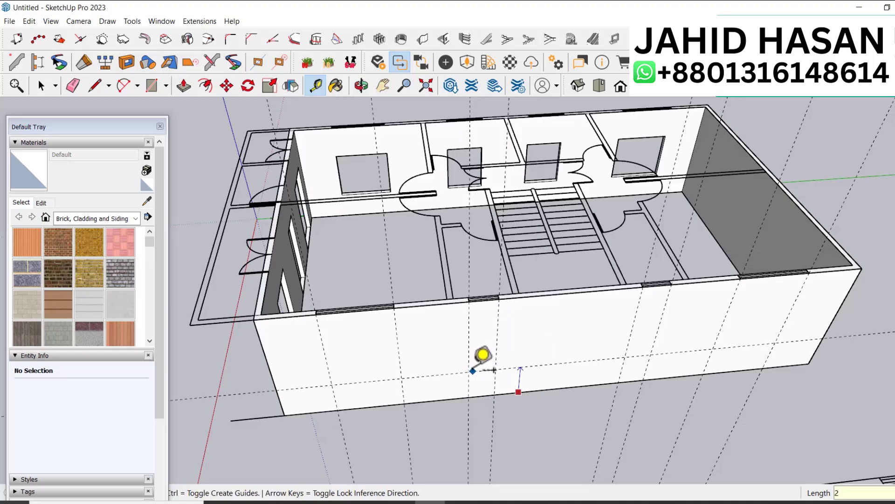
pyautogui.press('Return')
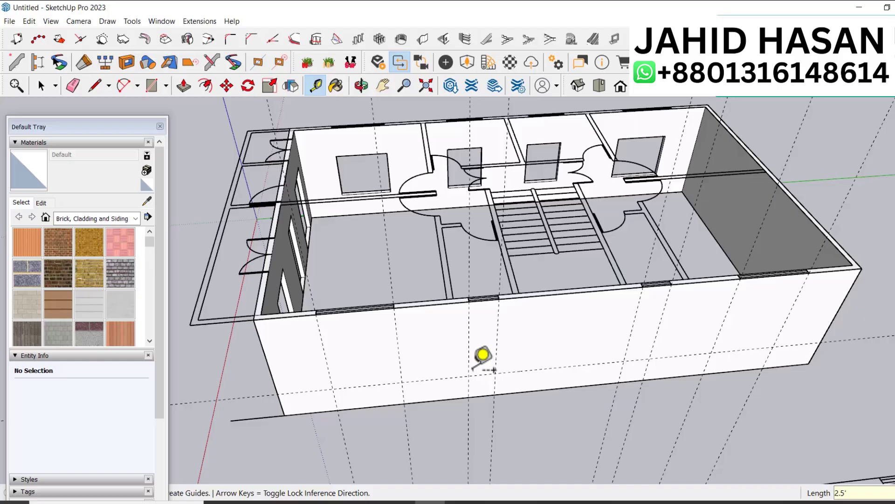
pyautogui.click(557, 388)
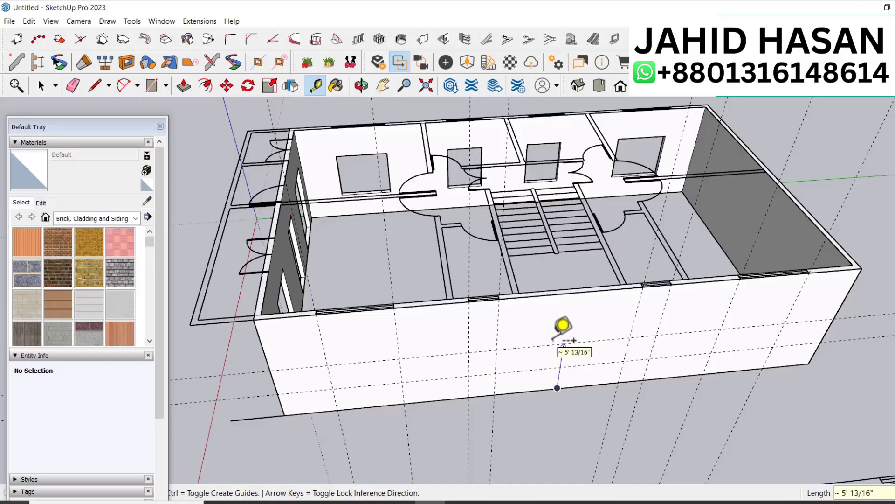
pyautogui.write("7'")
pyautogui.press('Return')
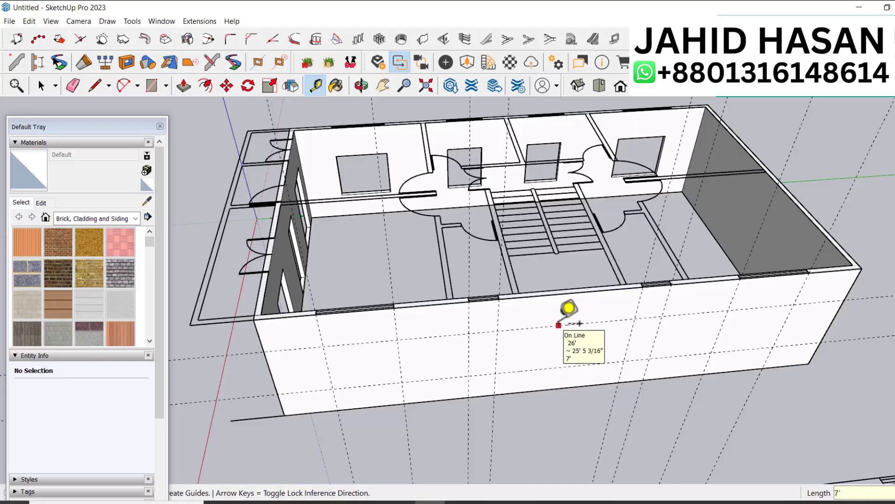
# Step: Offset another horizontal guide 1.5' below the 7' guide on the right side wall
pyautogui.click(558, 325)
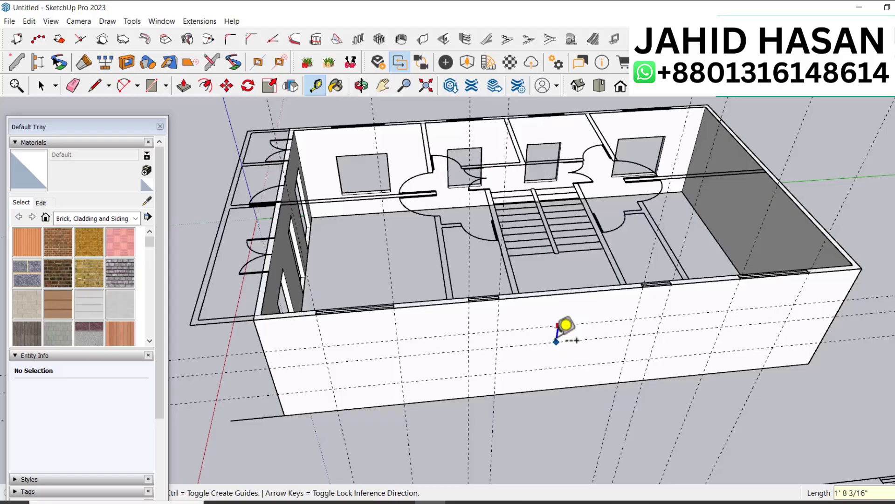
pyautogui.write('1.5')
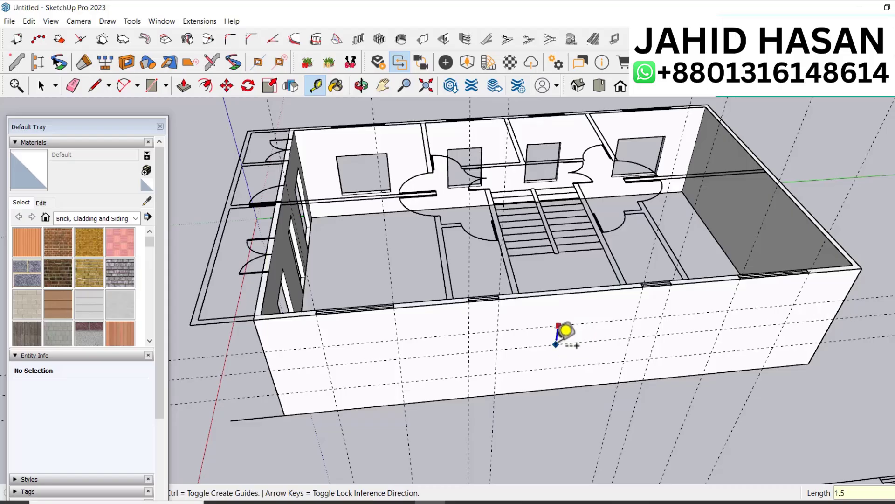
pyautogui.write("'")
pyautogui.press('Return')
# Step: Draw rectangles between the guides on the right side wall for the front large window and its neighbouring 2' x 1'6" small window
pyautogui.press('r')
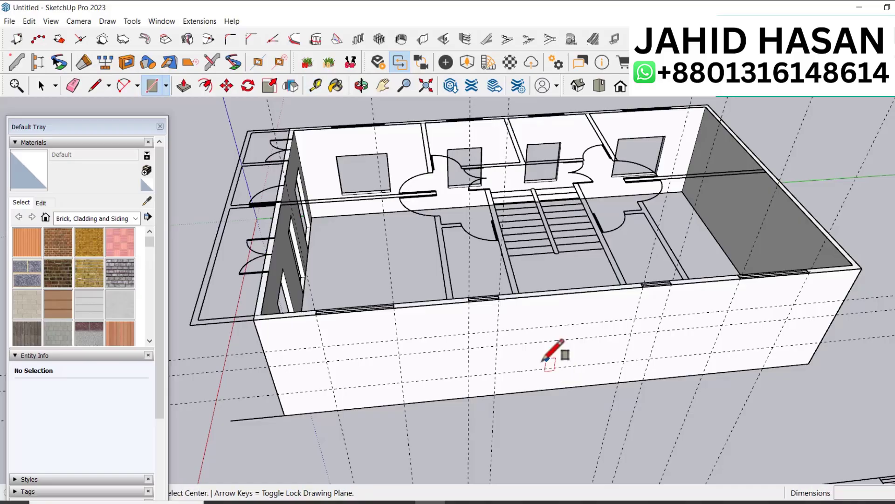
pyautogui.scroll(3, 387, 385)
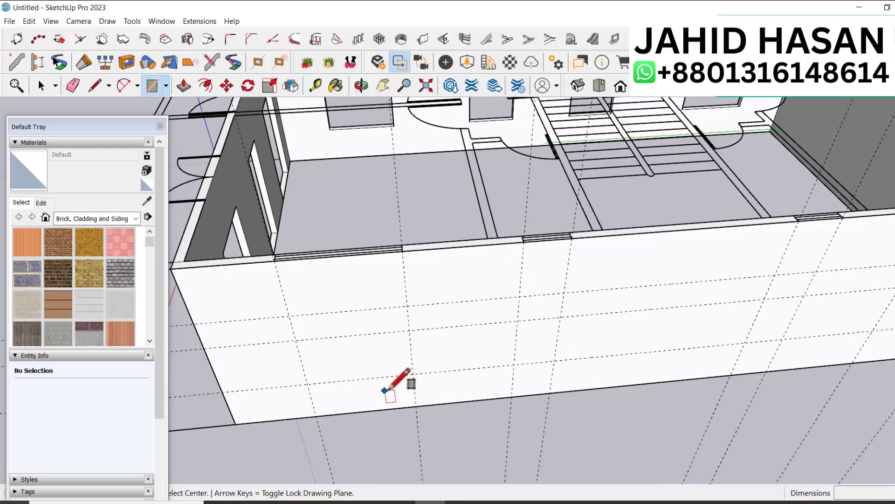
pyautogui.click(289, 316)
pyautogui.click(562, 318)
pyautogui.press('Escape')
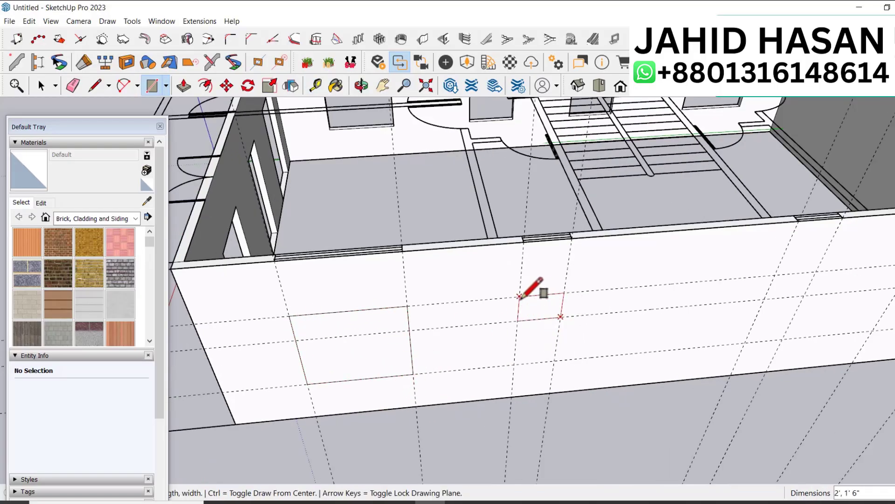
pyautogui.scroll(-2, 510, 313)
pyautogui.scroll(2, 727, 309)
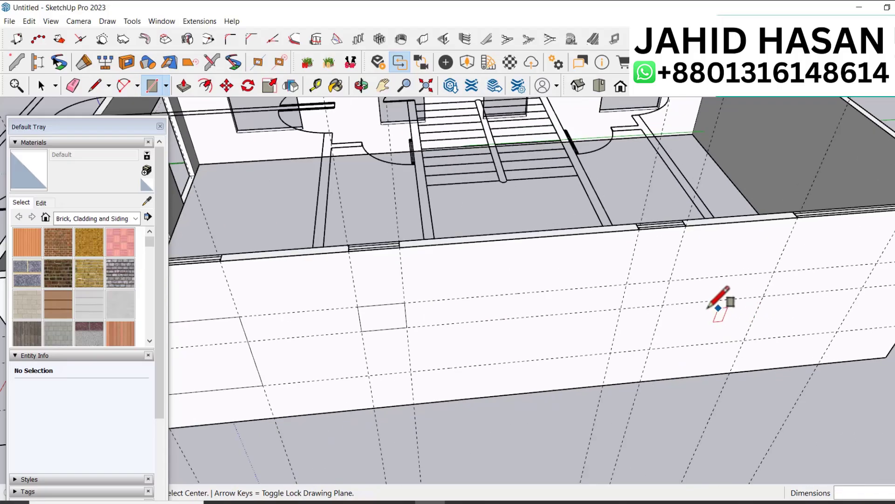
# Step: Draw rectangles between the guides for the rear small window and the rear large window on the right side wall
pyautogui.click(662, 305)
pyautogui.click(628, 283)
pyautogui.scroll(-1, 487, 311)
pyautogui.scroll(3, 837, 282)
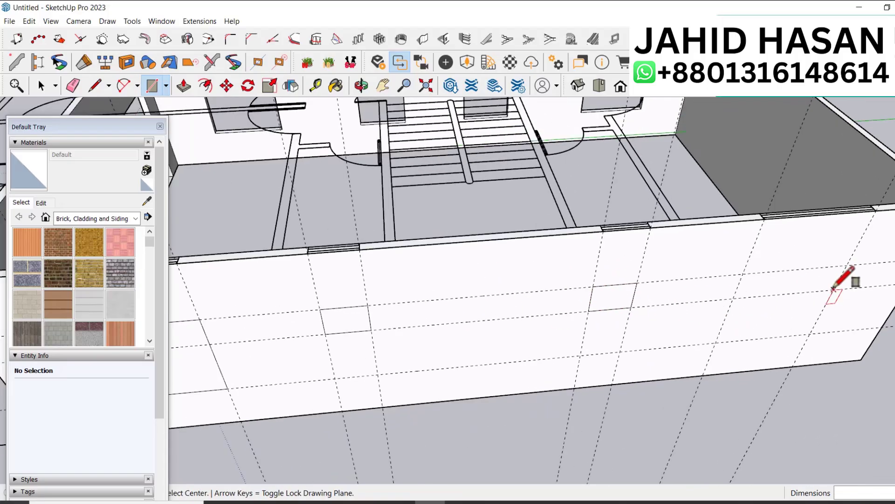
pyautogui.click(834, 289)
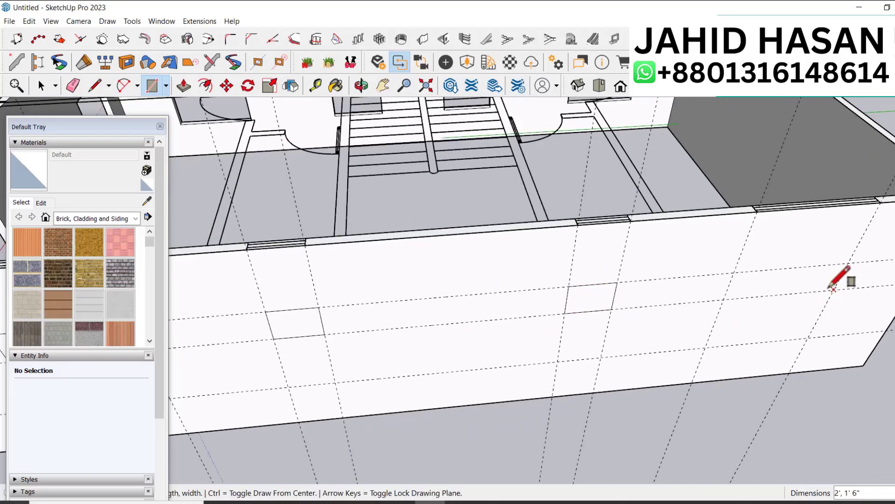
pyautogui.press('Escape')
pyautogui.click(733, 272)
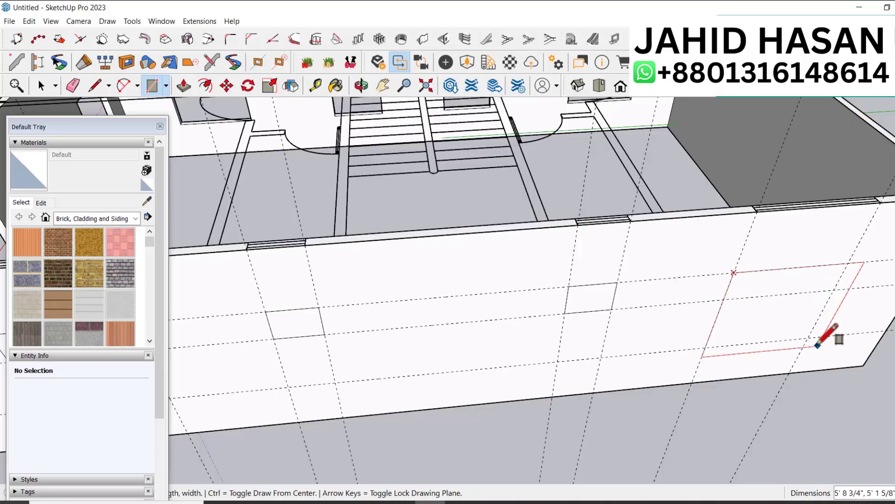
pyautogui.click(805, 334)
# Step: Push the two large and two small window faces through the right side wall to cut their openings
pyautogui.press('p')
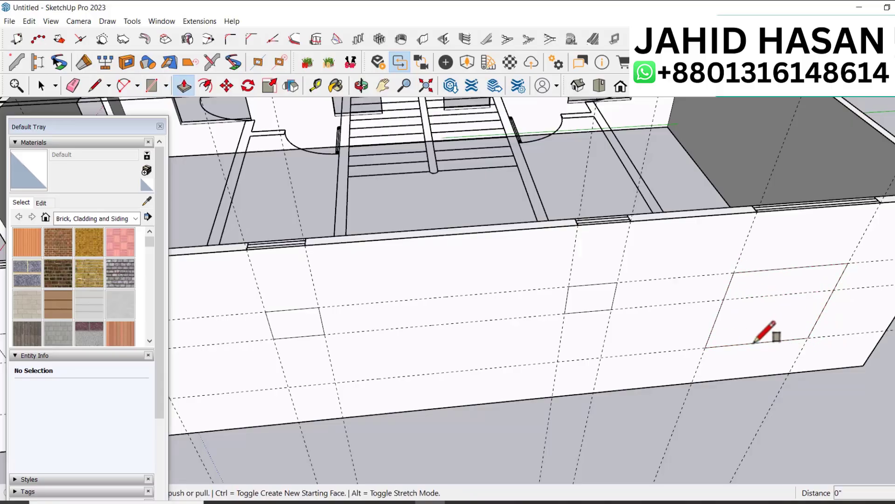
pyautogui.click(785, 320)
pyautogui.click(778, 304)
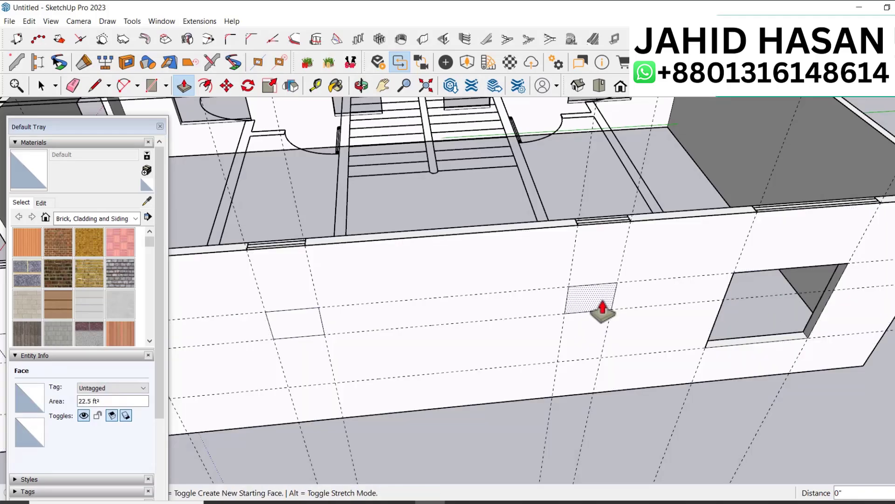
pyautogui.doubleClick(596, 304)
pyautogui.doubleClick(291, 329)
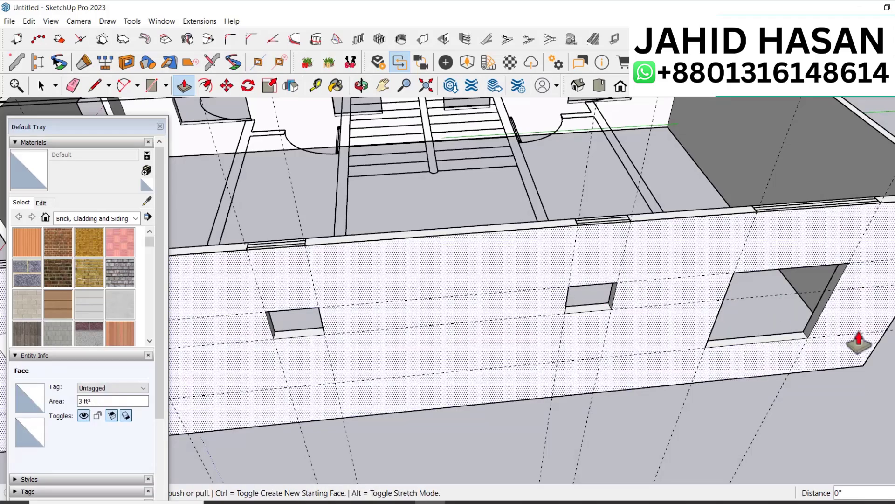
pyautogui.scroll(-5, 877, 345)
pyautogui.scroll(5, 448, 364)
pyautogui.doubleClick(466, 363)
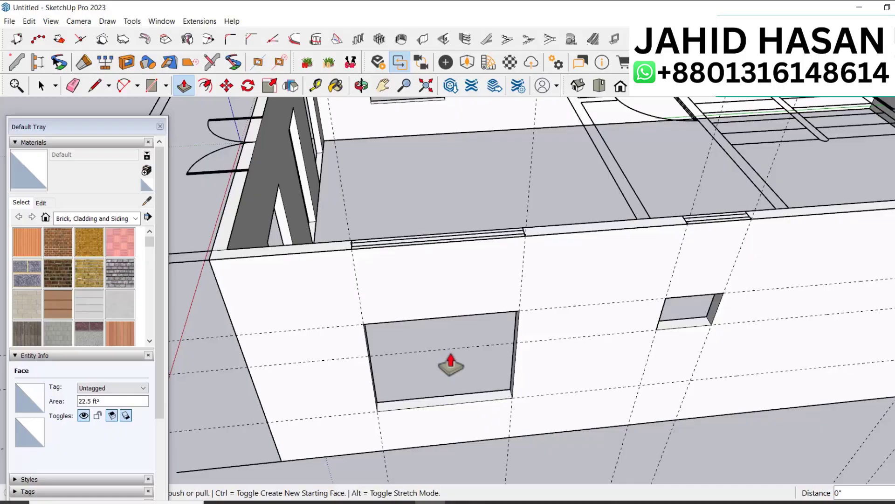
# Step: Offset a vertical guide to the middle of the right side wall, between the two small windows
pyautogui.scroll(-3, 471, 362)
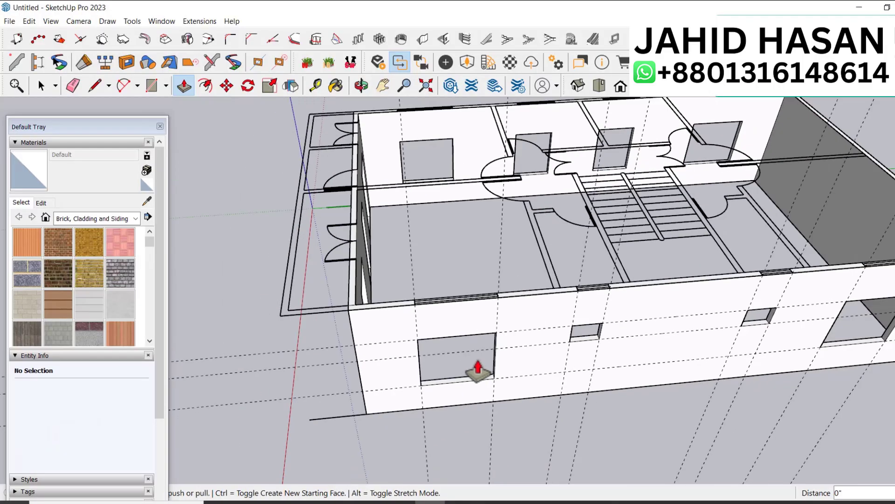
pyautogui.press('t')
pyautogui.scroll(3, 767, 257)
pyautogui.click(769, 287)
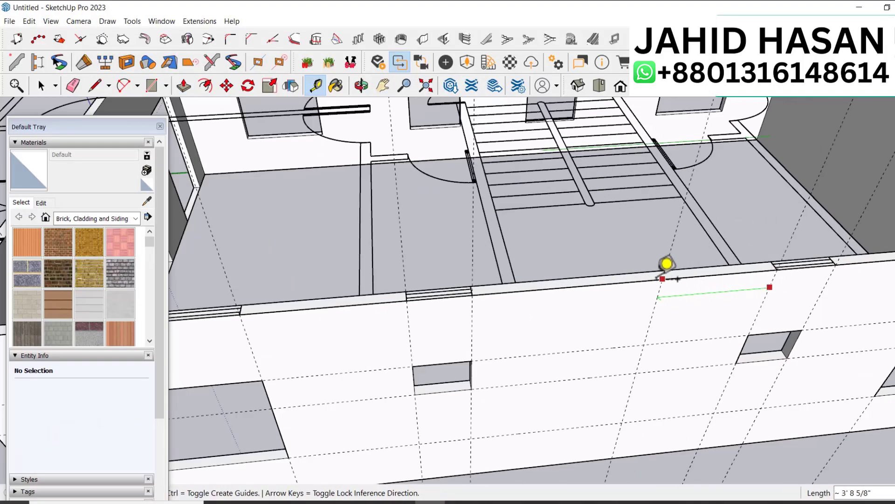
pyautogui.click(631, 262)
# Step: Add vertical guides 2.5' to either side of the centre guide on the right side wall
pyautogui.scroll(3, 672, 287)
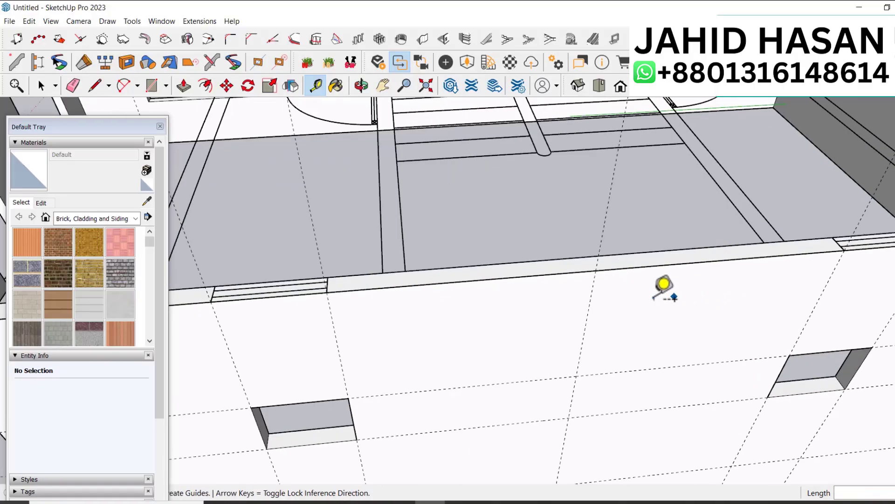
pyautogui.click(590, 299)
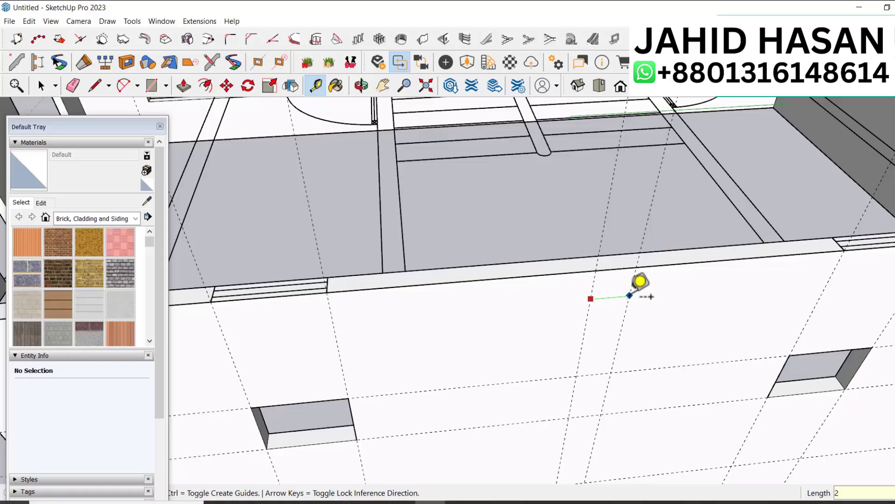
pyautogui.write("2.5'")
pyautogui.press('Return')
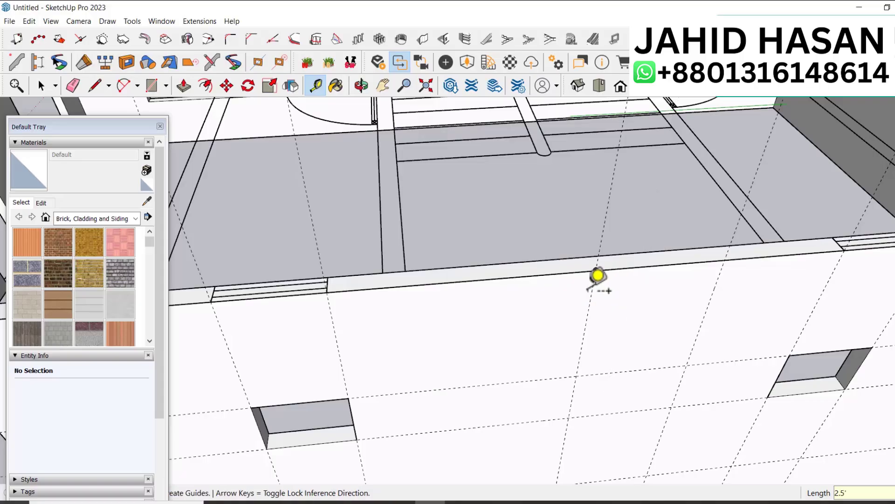
pyautogui.click(592, 293)
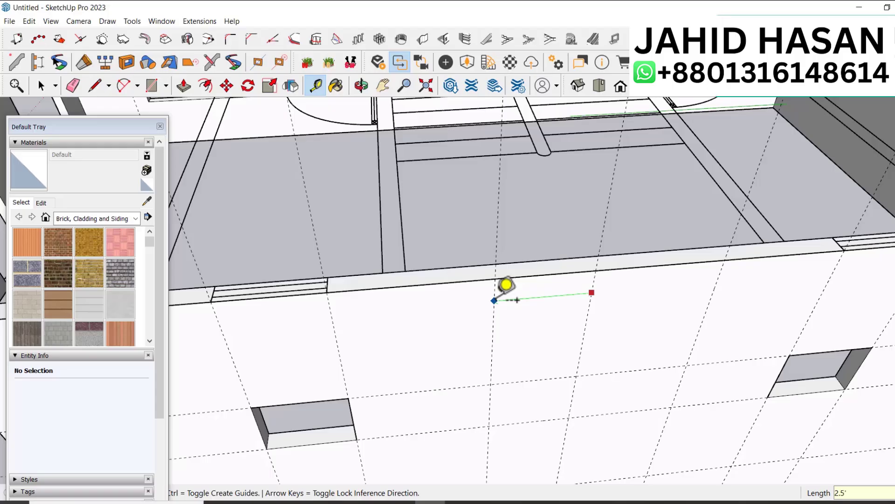
pyautogui.press('Return')
# Step: Add a horizontal guide 2.5' below the top edge of the right side wall
pyautogui.moveTo(506, 290); pyautogui.dragTo(540, 278, button='middle')
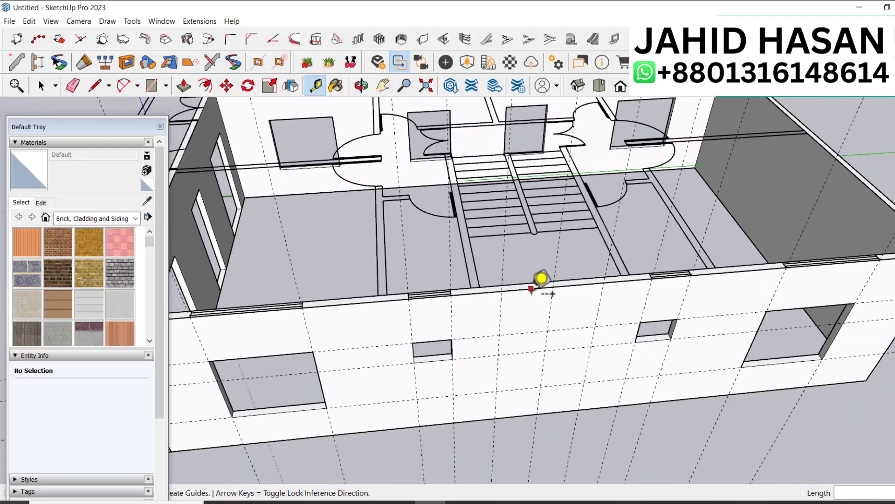
pyautogui.scroll(2, 566, 380)
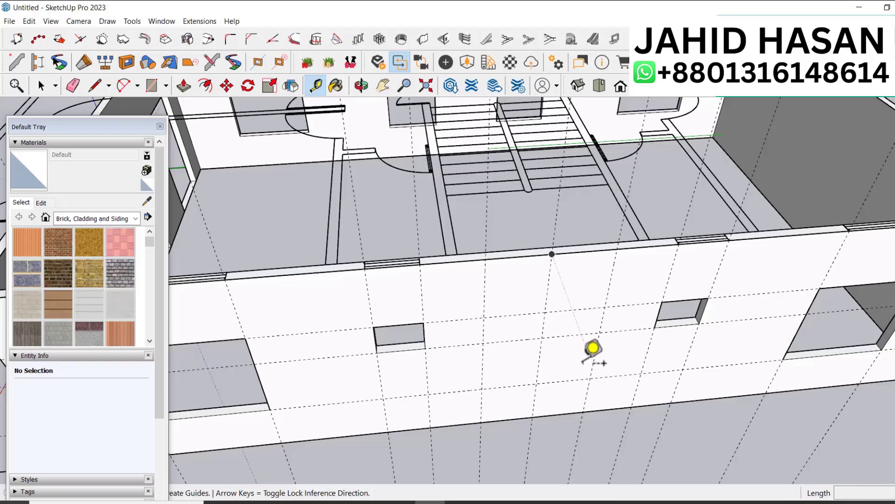
pyautogui.click(574, 252)
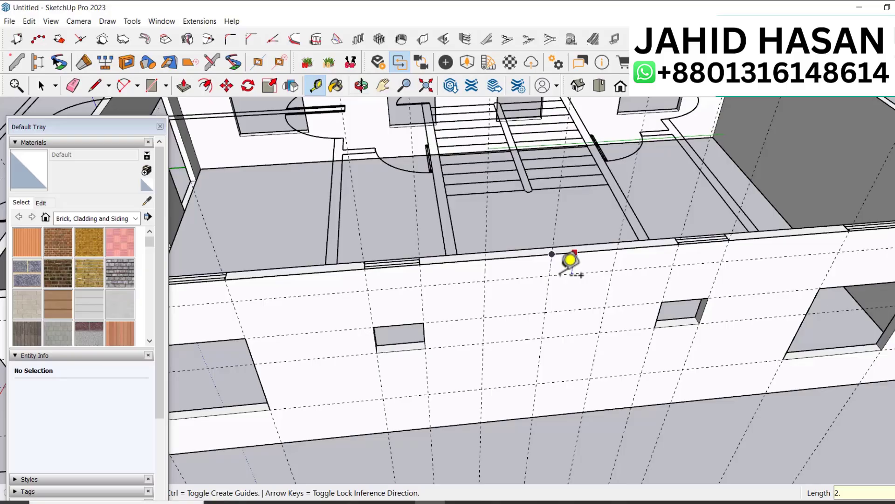
pyautogui.write("2.5'")
pyautogui.press('Return')
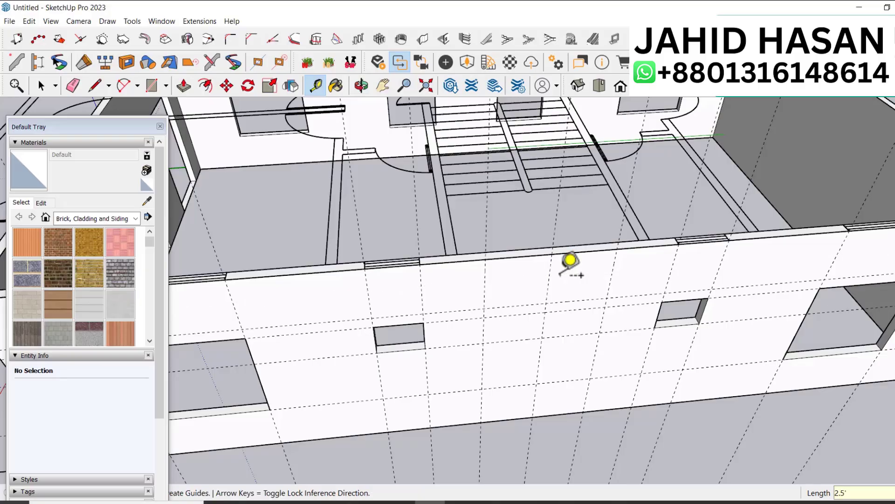
# Step: Draw two 5' x 2'6" rectangles between the central guides, one at the wall's base and one at its top
pyautogui.press('r')
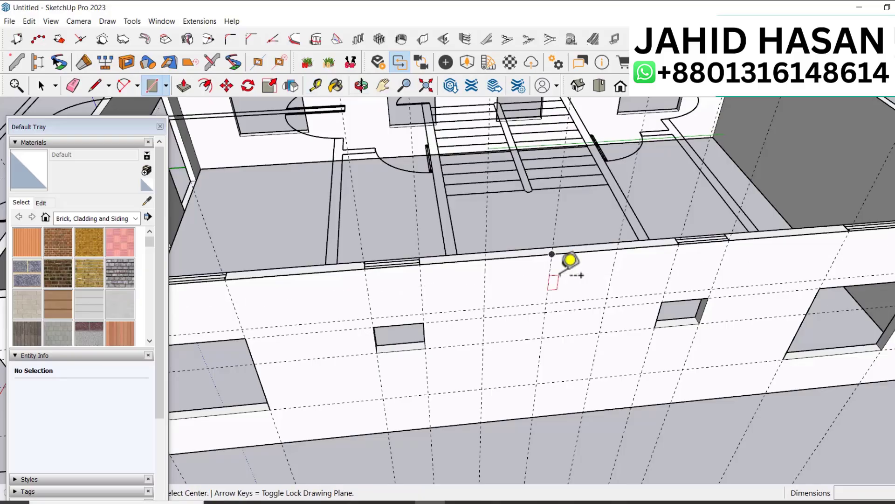
pyautogui.click(582, 411)
pyautogui.click(481, 388)
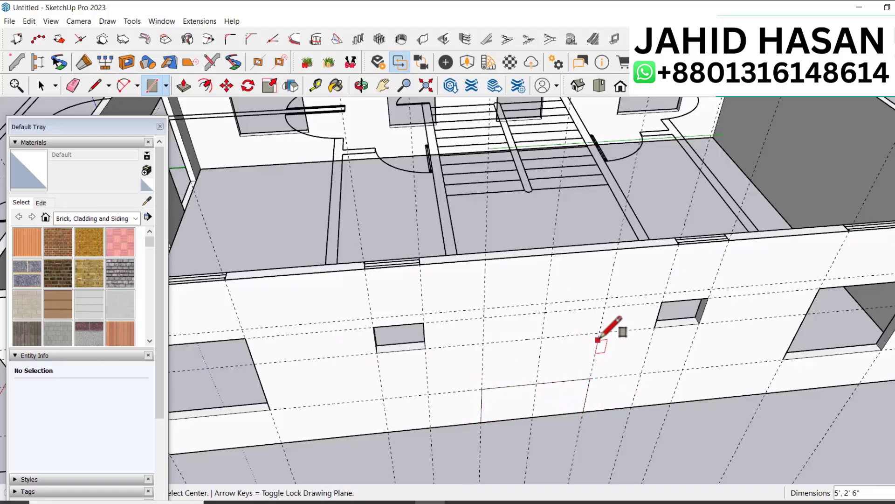
pyautogui.click(607, 297)
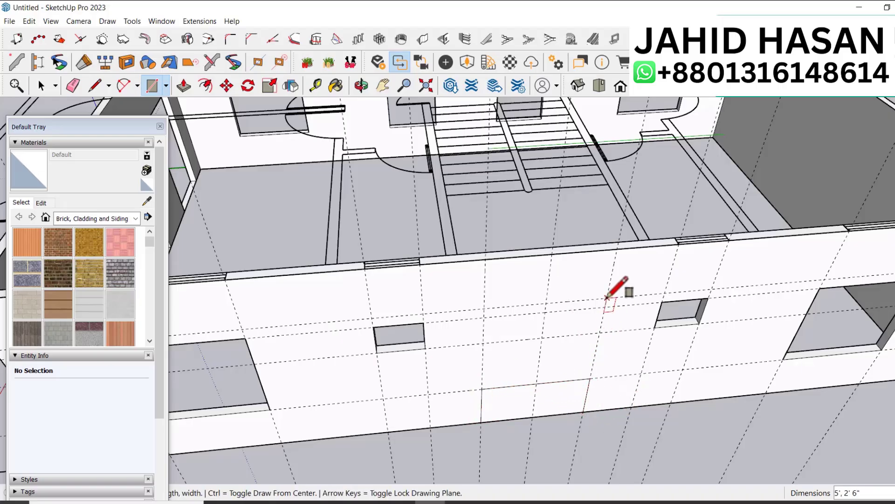
pyautogui.click(485, 258)
pyautogui.press('space')
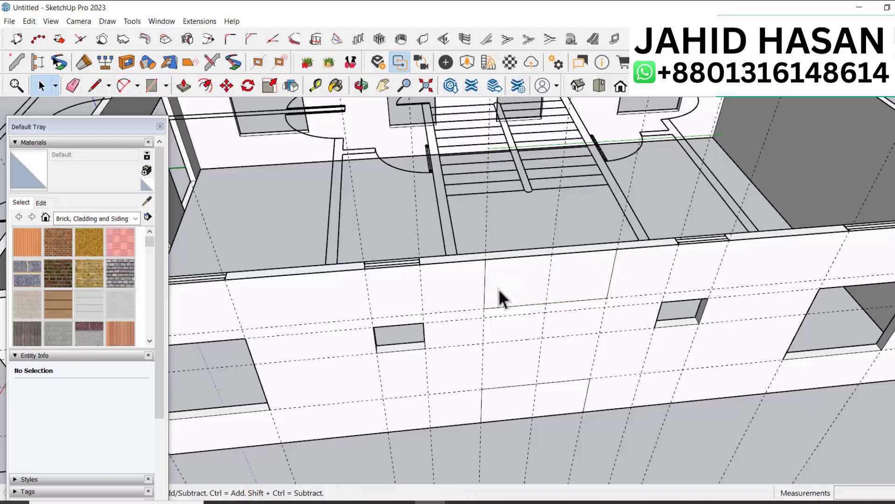
# Step: Push the central upper and lower rectangles through the right side wall to cut both stairwell openings
pyautogui.press('p')
pyautogui.click(496, 289)
pyautogui.click(514, 275)
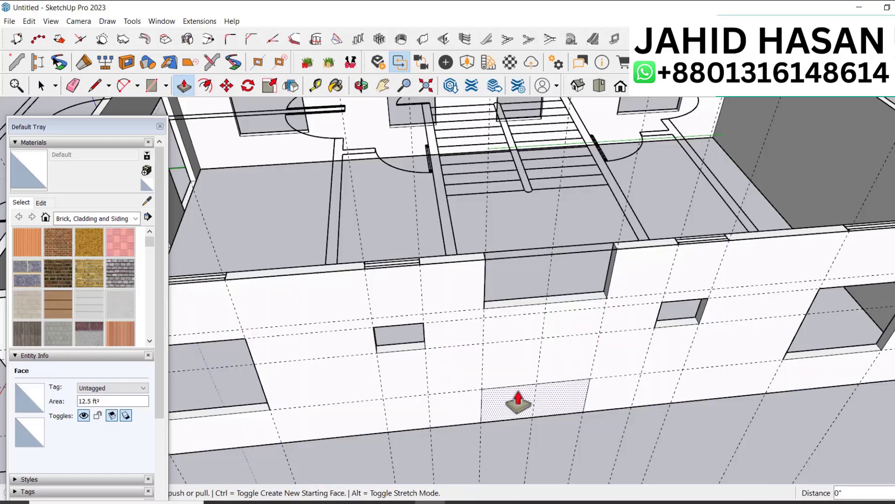
# Step: Erase all the construction guides around the house
pyautogui.scroll(-6, 639, 347)
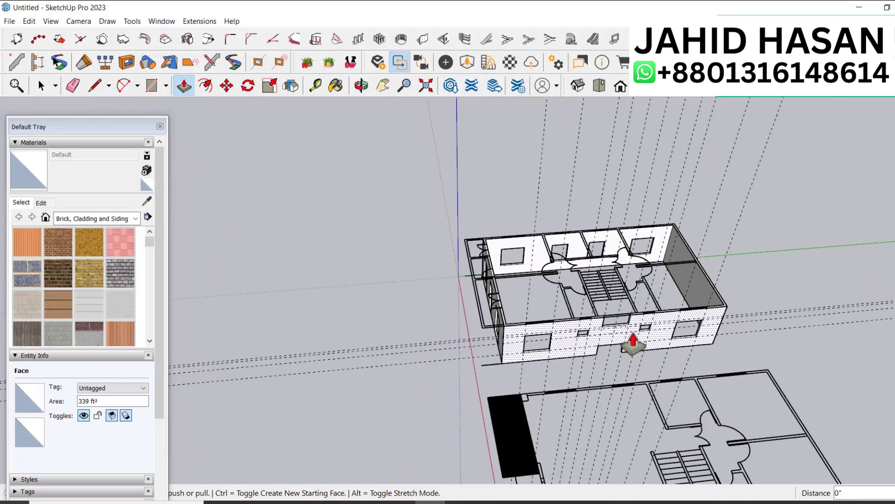
pyautogui.press('e')
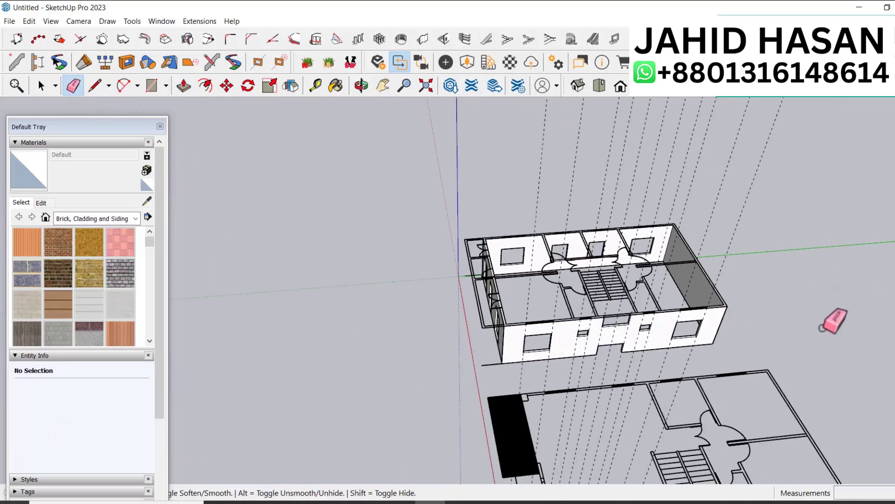
pyautogui.scroll(3, 542, 319)
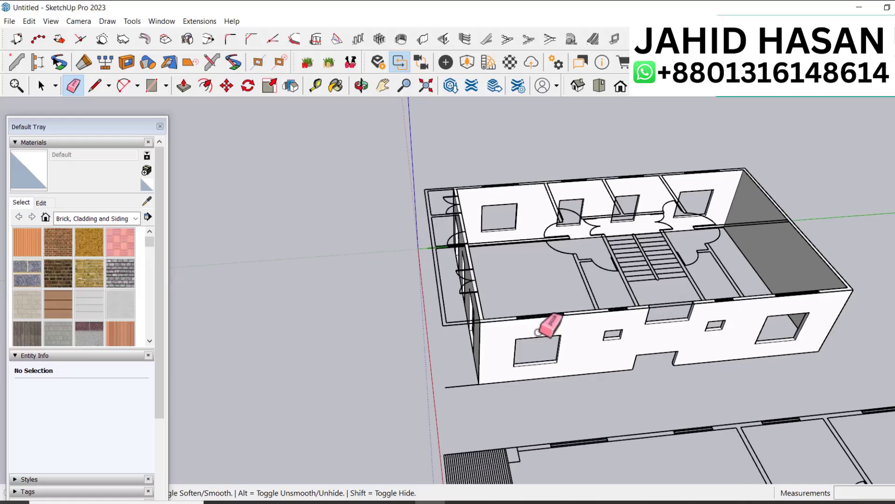
# Step: Copy the 10' vertical edge near the balcony wall's corner 6' 1" along to the far side of the first balcony partition
pyautogui.press('o')
pyautogui.moveTo(473, 300)
pyautogui.mouseDown()
pyautogui.moveTo(632, 356)
pyautogui.moveTo(489, 282)
pyautogui.moveTo(542, 305)
pyautogui.moveTo(530, 292)
pyautogui.moveTo(533, 316)
pyautogui.moveTo(408, 296)
pyautogui.moveTo(364, 326)
pyautogui.moveTo(480, 283)
pyautogui.moveTo(382, 303)
pyautogui.moveTo(427, 305)
pyautogui.moveTo(544, 284)
pyautogui.moveTo(468, 248)
pyautogui.moveTo(422, 240)
pyautogui.mouseUp()
pyautogui.press('space')
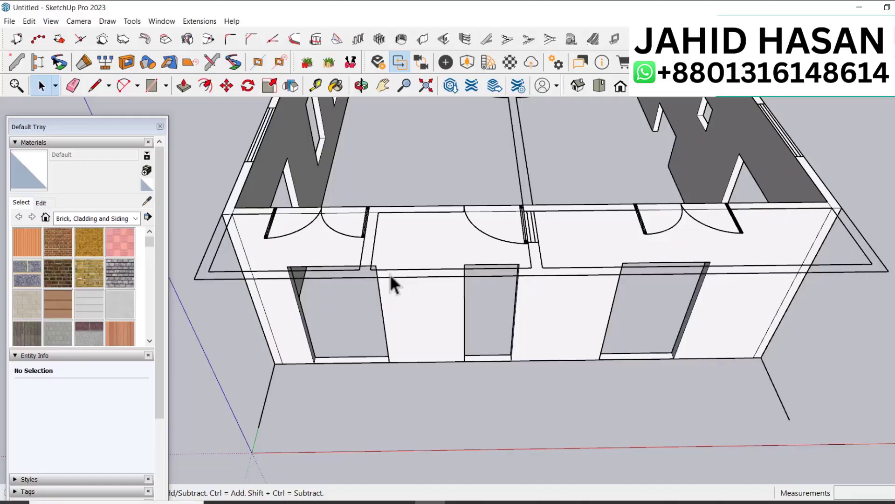
pyautogui.click(241, 239)
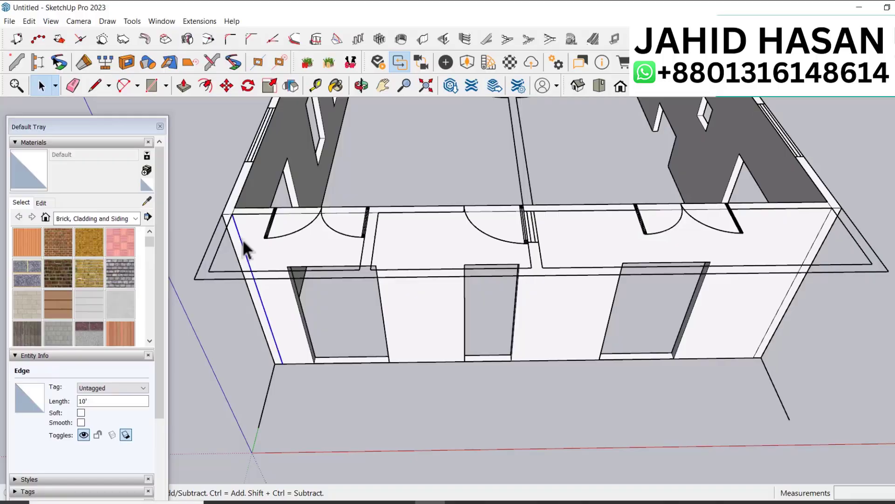
pyautogui.press('m')
pyautogui.click(282, 363)
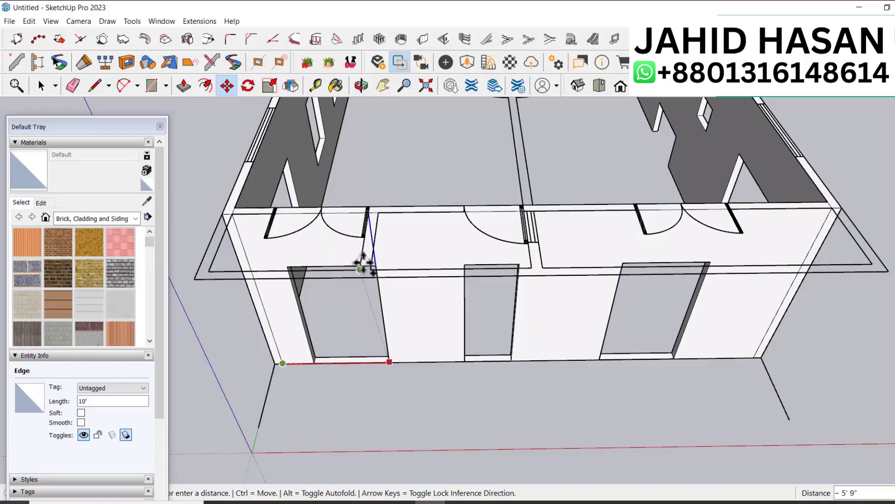
pyautogui.scroll(4, 362, 261)
pyautogui.click(387, 182)
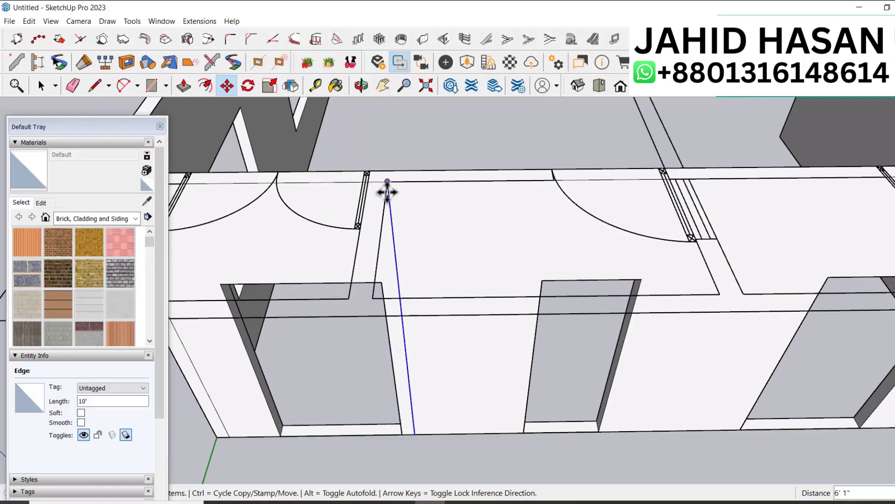
# Step: Copy the new vertical edge back across the first balcony partition's thickness, beside the double door opening
pyautogui.click(391, 209)
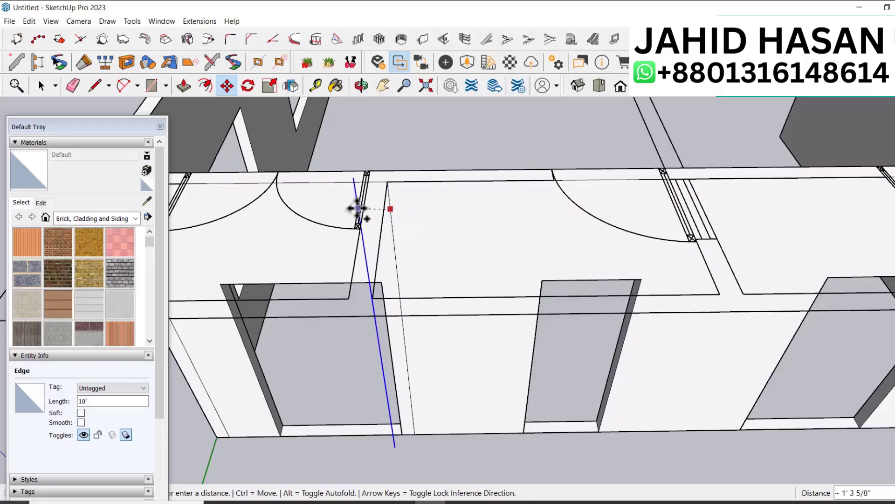
pyautogui.click(378, 282)
pyautogui.scroll(-2, 496, 269)
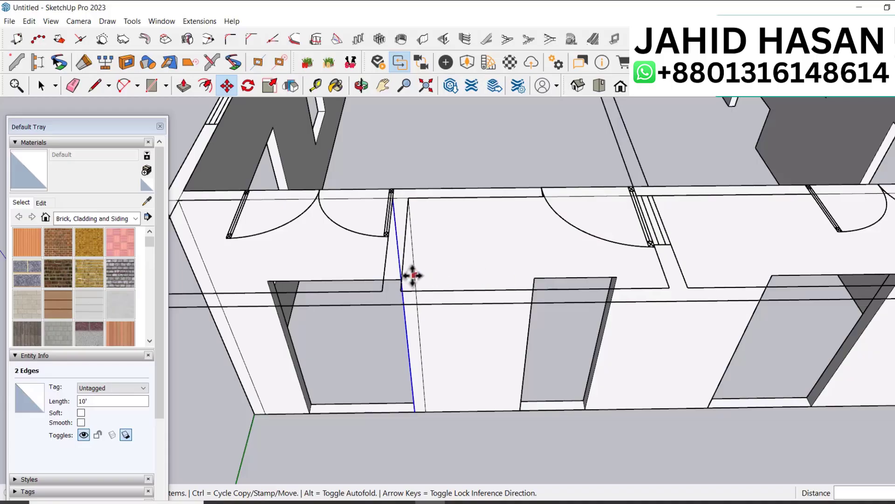
# Step: Copy the 10' vertical edge along the balcony wall to the second partition's far side, then 5" back across its thickness
pyautogui.press('ctrl')
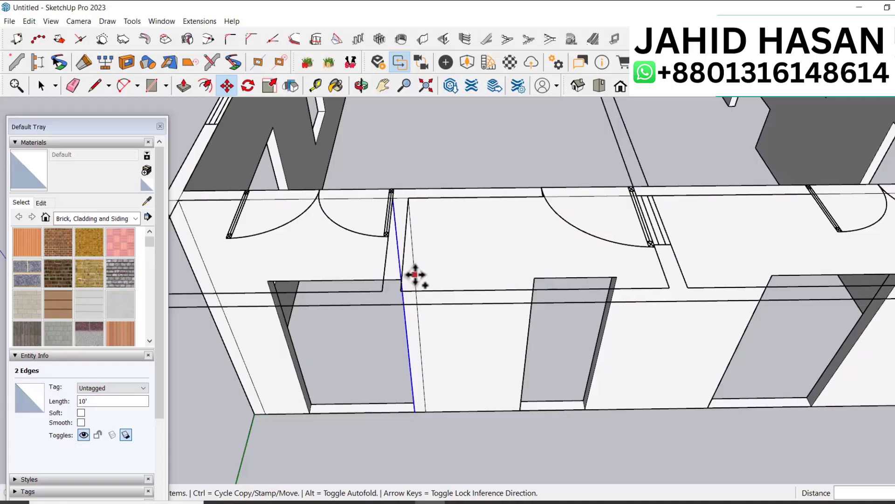
pyautogui.click(395, 217)
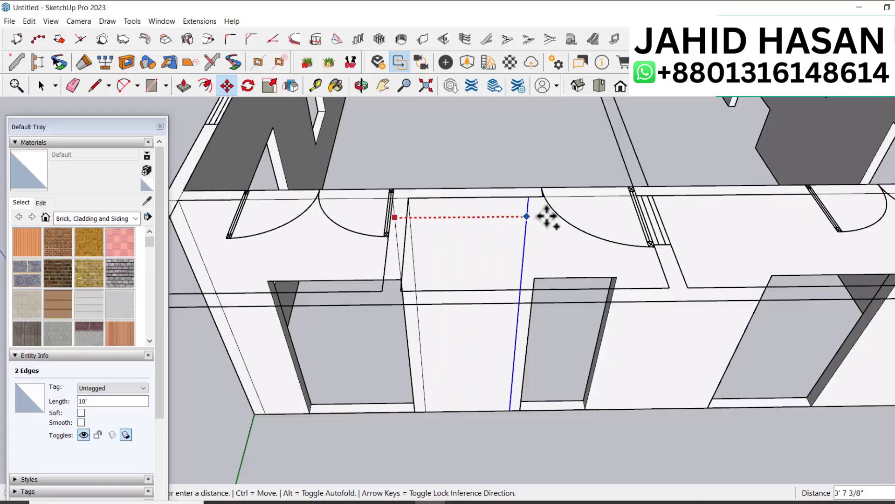
pyautogui.scroll(2, 647, 208)
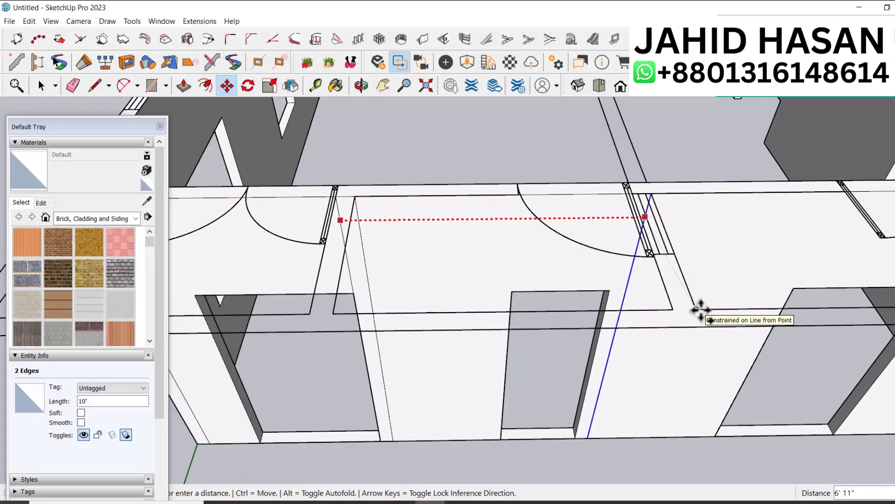
pyautogui.click(696, 309)
pyautogui.click(697, 309)
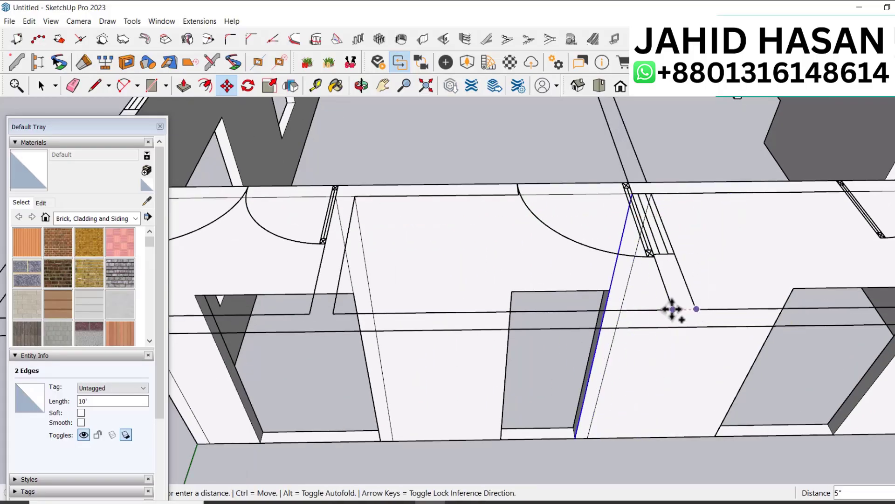
pyautogui.press('space')
pyautogui.scroll(-2, 663, 294)
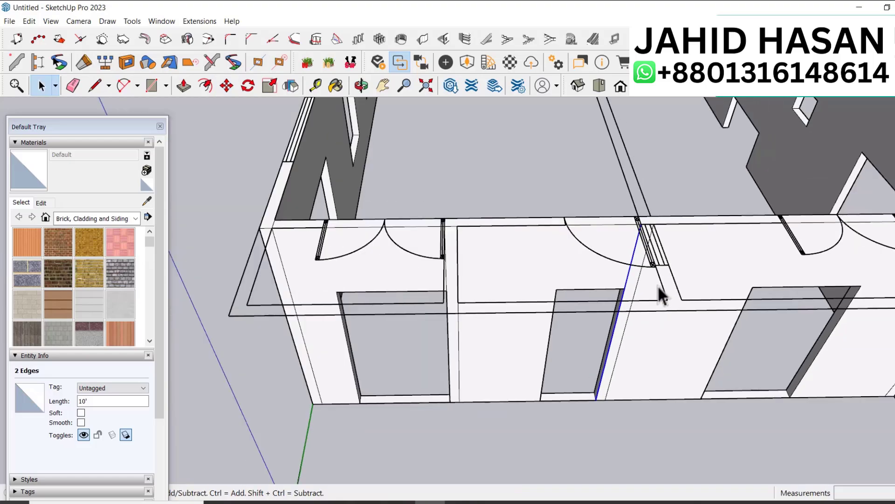
# Step: Pull the second partition strip out 3' 6" plus a separate 5" end section, and the first partition strip out 3' 11"
pyautogui.press('p')
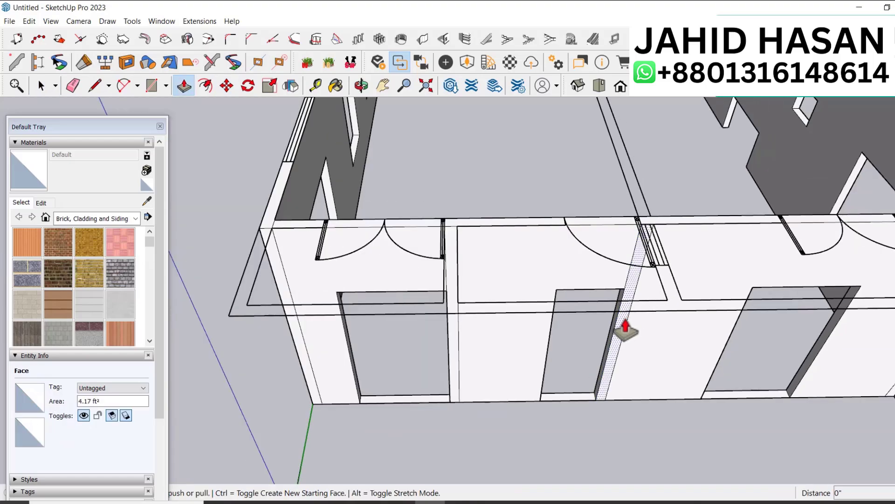
pyautogui.click(625, 329)
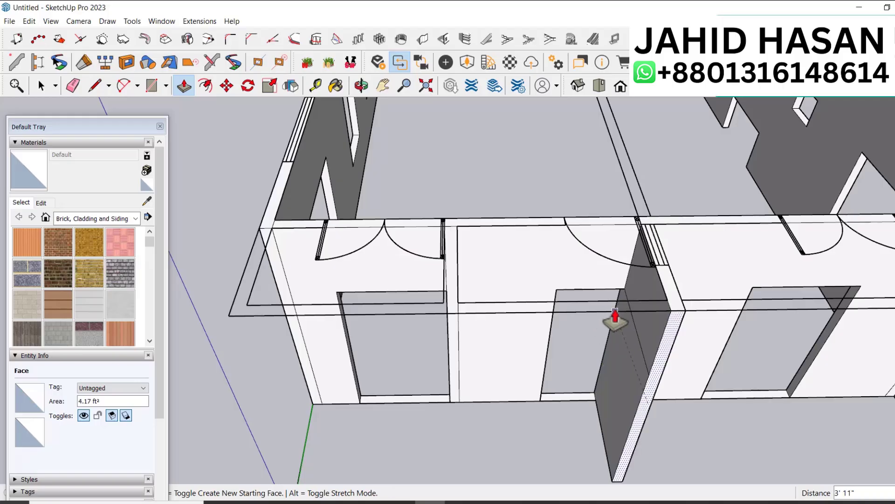
pyautogui.click(616, 317)
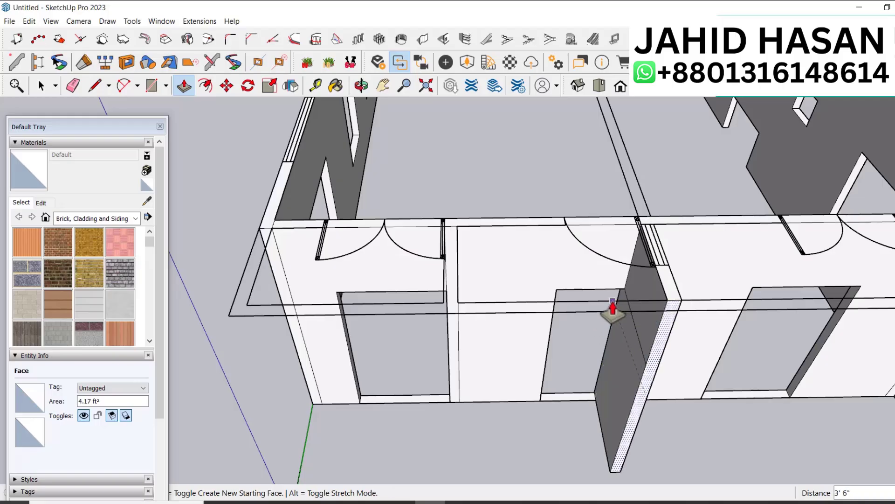
pyautogui.click(667, 327)
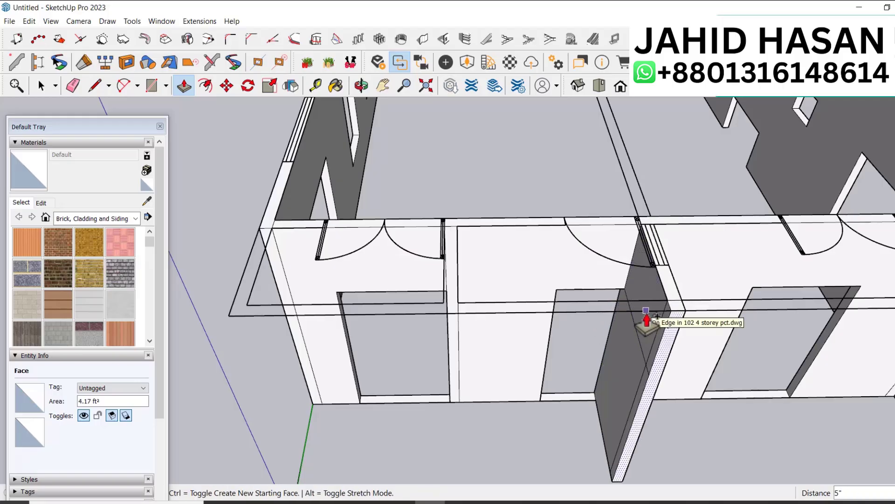
pyautogui.click(646, 320)
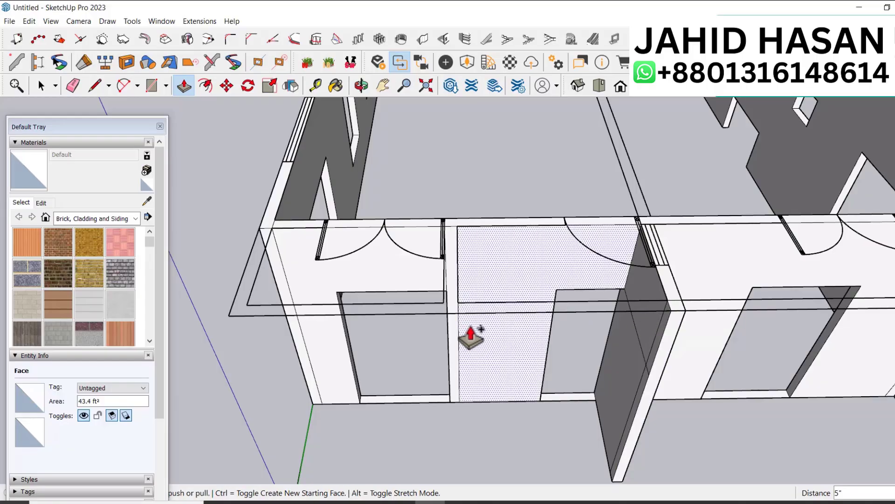
pyautogui.click(454, 297)
pyautogui.click(494, 317)
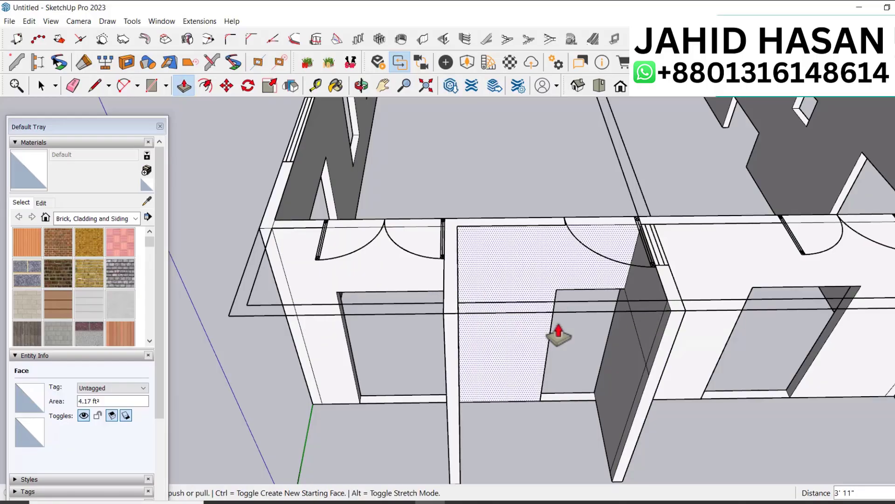
# Step: Pull the 5" end section of the second partition across to the first partition to close the small room's outer side
pyautogui.press('e')
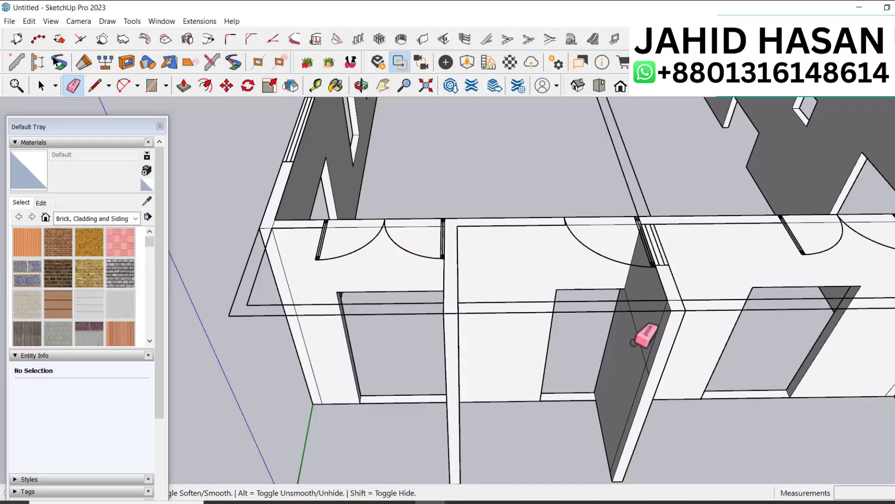
pyautogui.scroll(4, 634, 341)
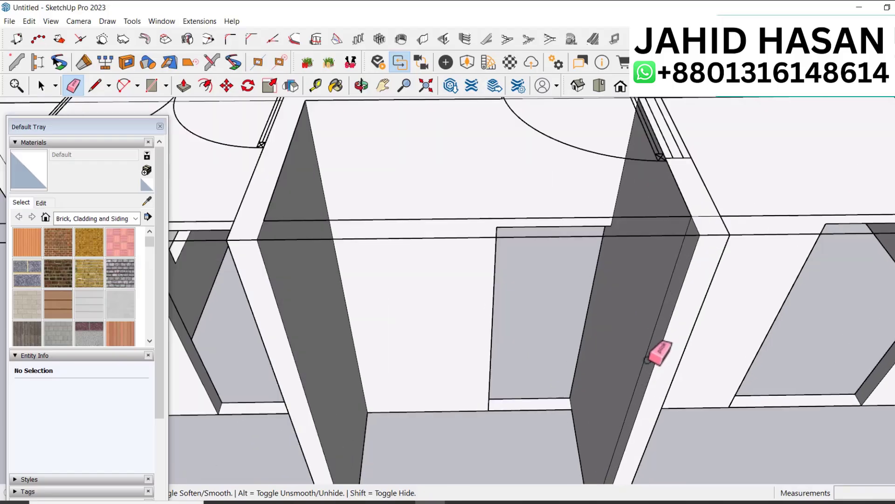
pyautogui.press('p')
pyautogui.click(670, 322)
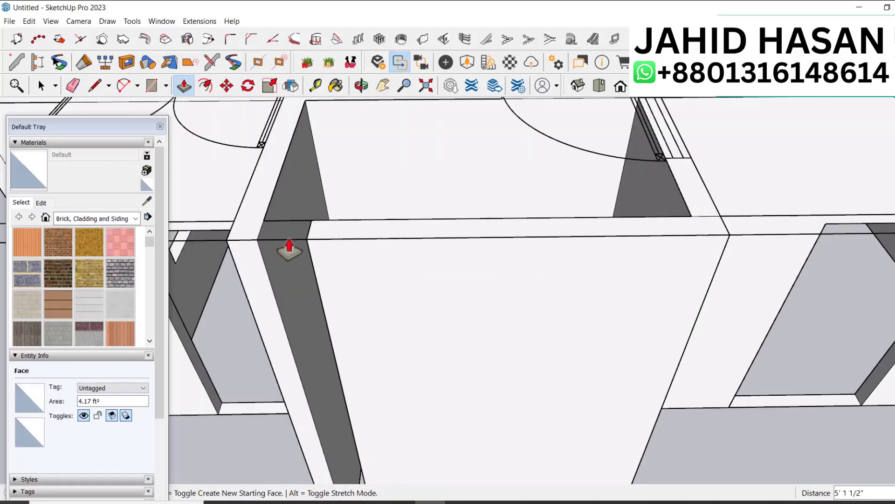
pyautogui.click(270, 238)
pyautogui.scroll(-6, 544, 336)
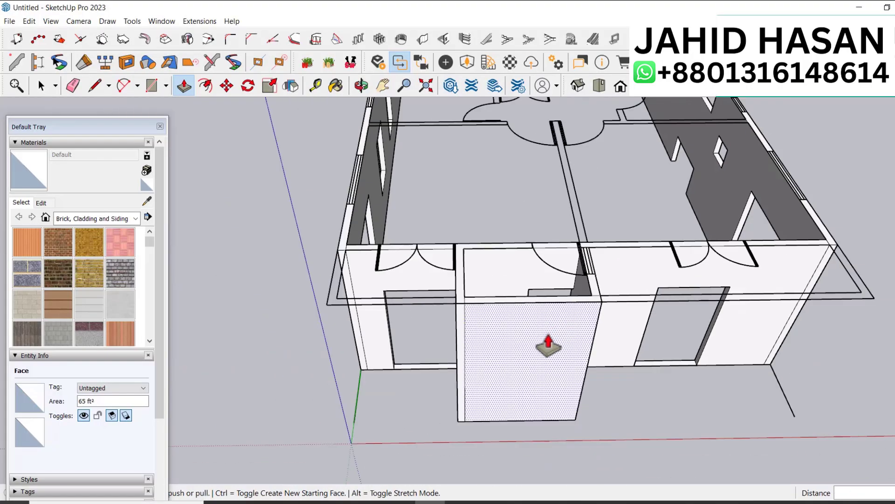
# Step: Erase the leftover edges on the small room's front wall and on the outer face of its side wall
pyautogui.press('e')
pyautogui.scroll(2, 492, 338)
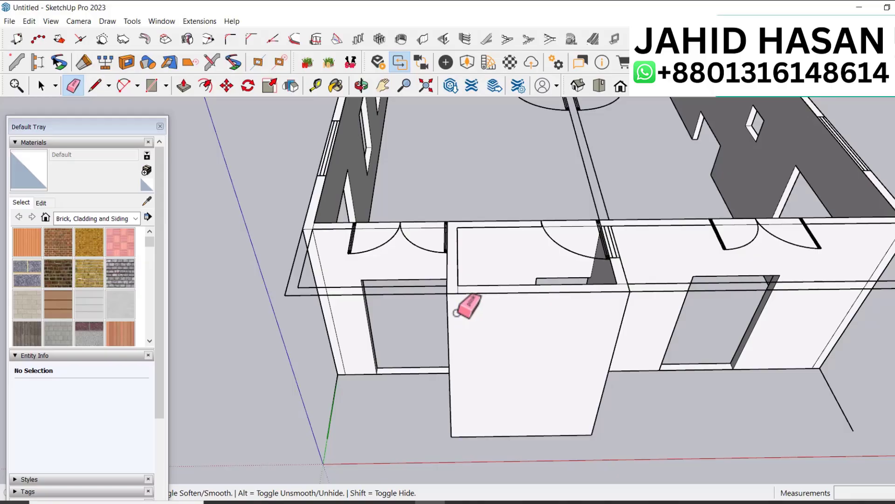
pyautogui.scroll(-2, 530, 318)
pyautogui.scroll(4, 492, 300)
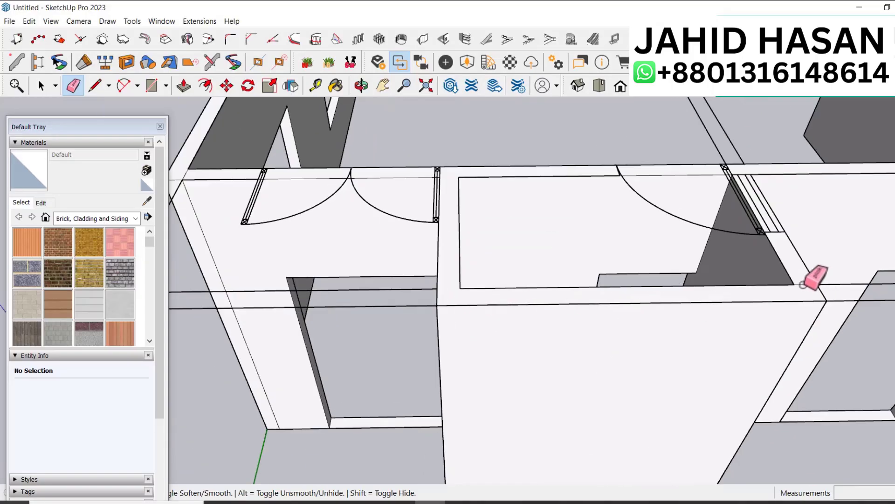
pyautogui.scroll(-3, 746, 301)
pyautogui.moveTo(680, 314)
pyautogui.mouseDown(button='middle')
pyautogui.moveTo(704, 320)
pyautogui.moveTo(582, 256)
pyautogui.moveTo(396, 229)
pyautogui.moveTo(390, 379)
pyautogui.moveTo(365, 380)
pyautogui.mouseUp(button='middle')
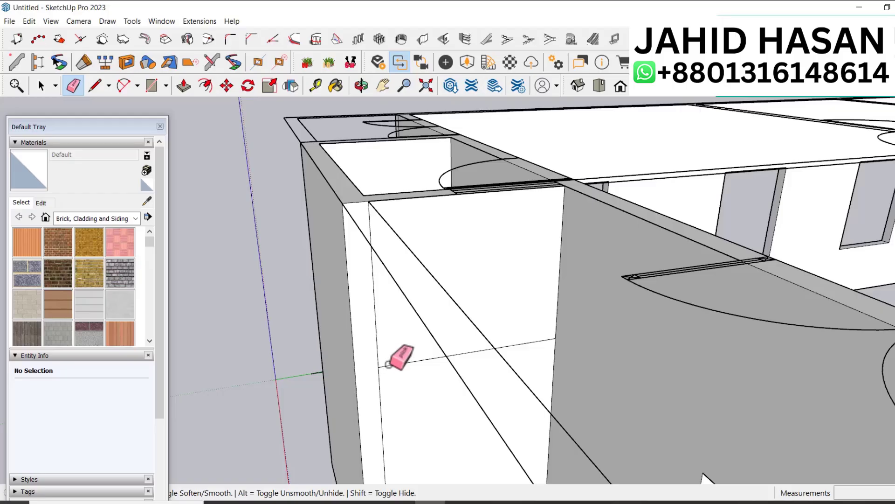
pyautogui.click(389, 365)
pyautogui.moveTo(377, 350); pyautogui.dragTo(394, 350)
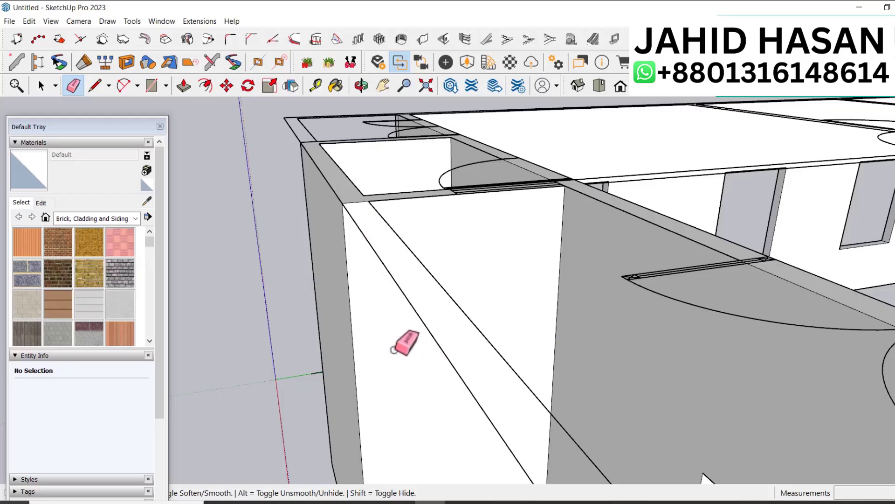
# Step: Place guides on the small room's side wall: vertical 1' 11" from the outer corner, horizontal 7' above the base and 1.5' below that
pyautogui.press('t')
pyautogui.click(349, 296)
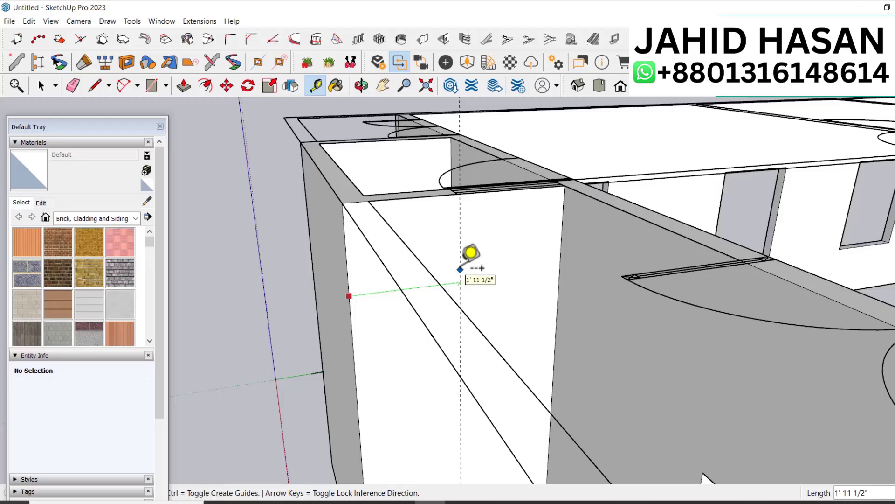
pyautogui.click(464, 219)
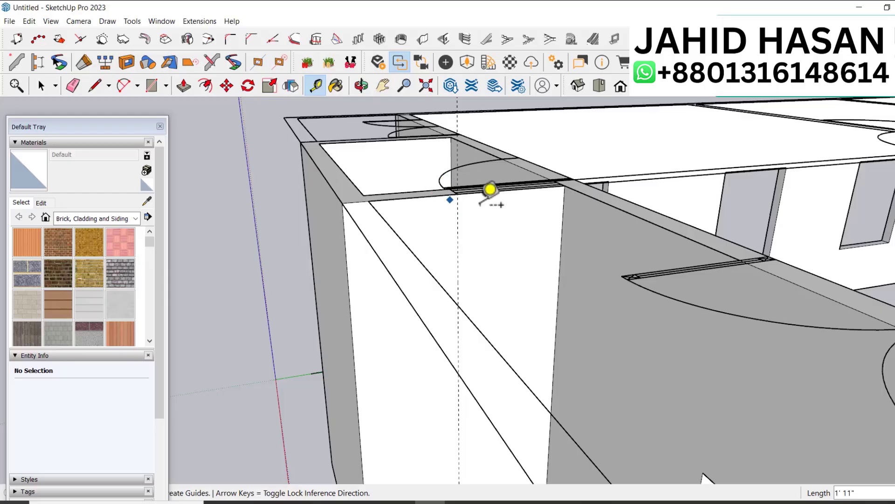
pyautogui.moveTo(488, 190); pyautogui.dragTo(526, 238, button='middle')
pyautogui.click(477, 452)
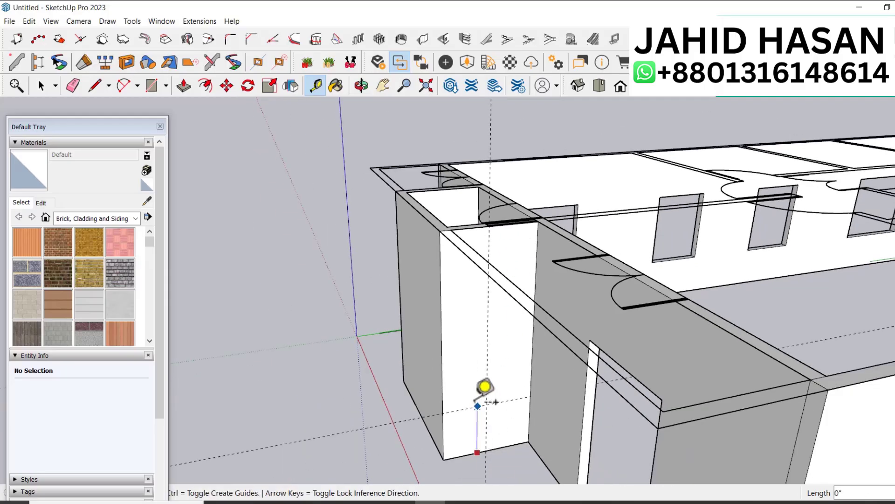
pyautogui.write("7'")
pyautogui.press('Return')
pyautogui.click(464, 304)
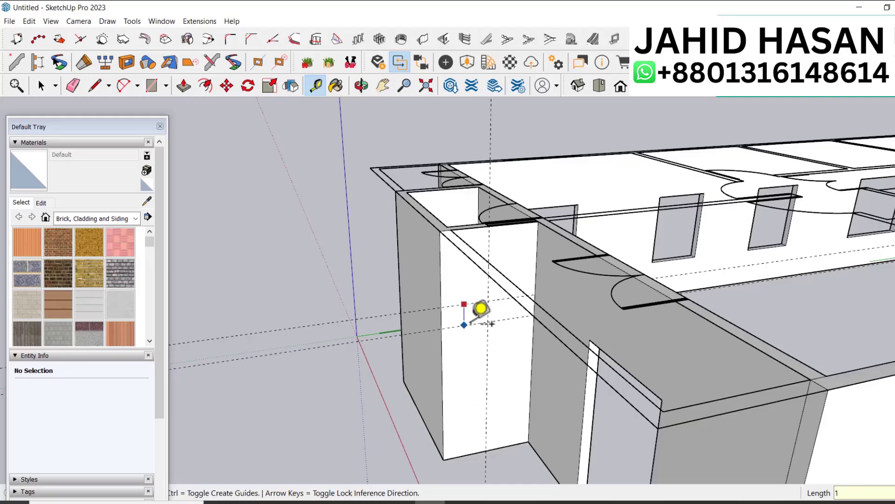
pyautogui.press('Return')
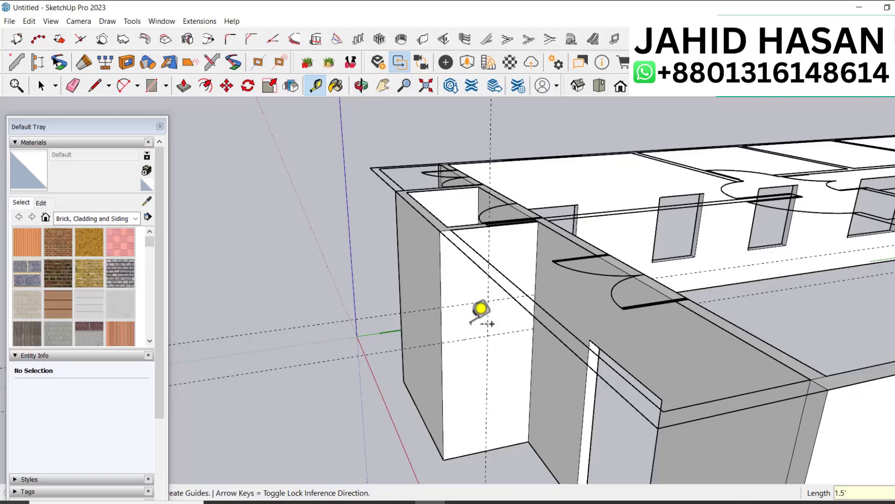
# Step: Draw a 1' 6" by 2' rectangle between the guides and the side wall's inner corner
pyautogui.press('r')
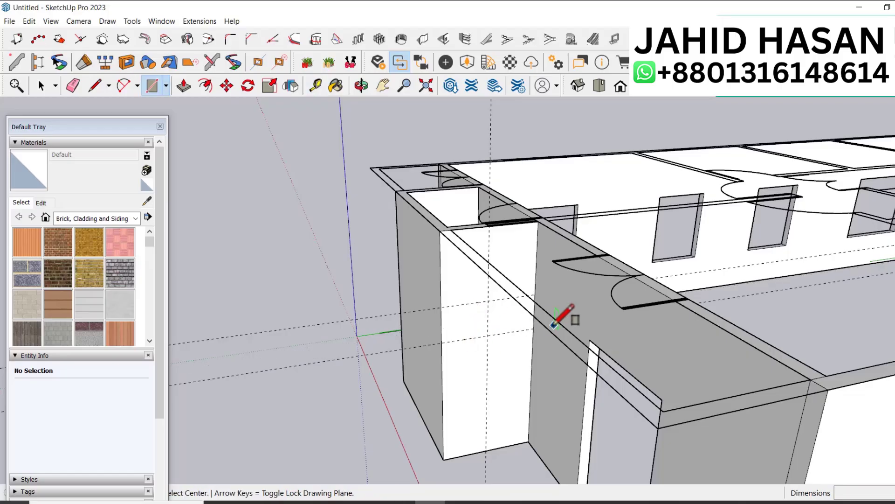
pyautogui.scroll(3, 499, 348)
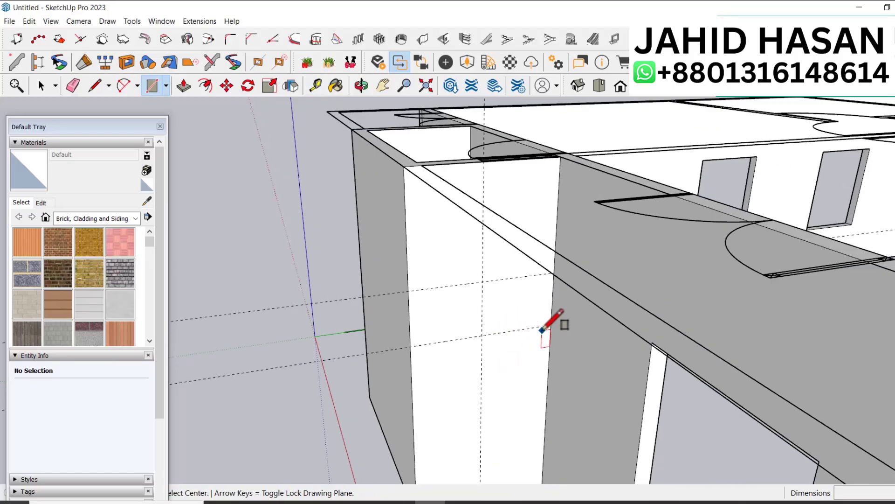
pyautogui.click(551, 325)
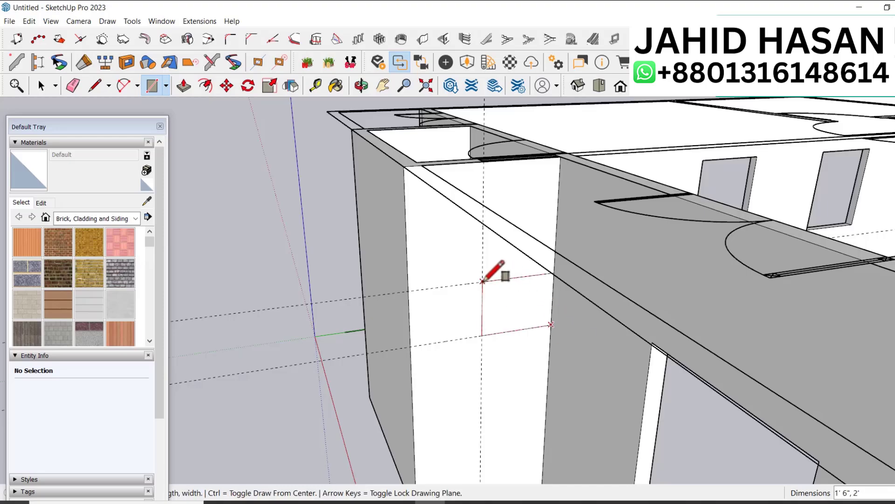
pyautogui.click(483, 281)
# Step: Push the rectangle into the side wall's thickness and delete its face to open the ventilator
pyautogui.press('p')
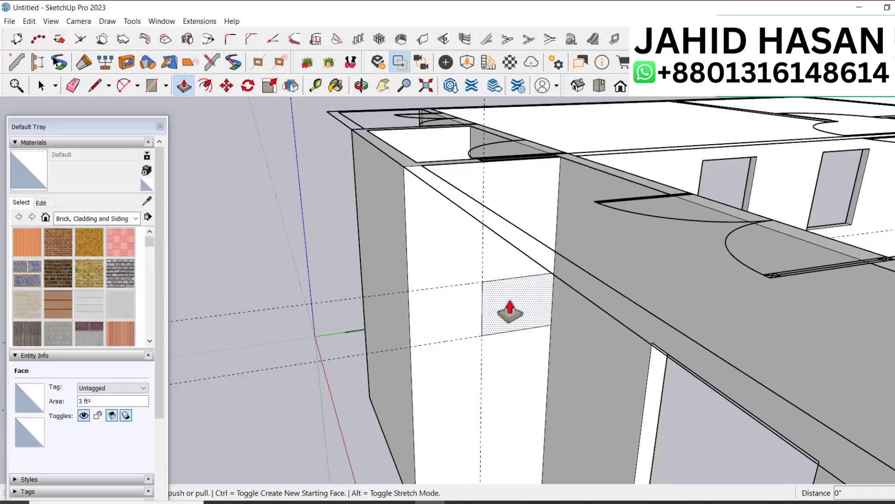
pyautogui.click(508, 312)
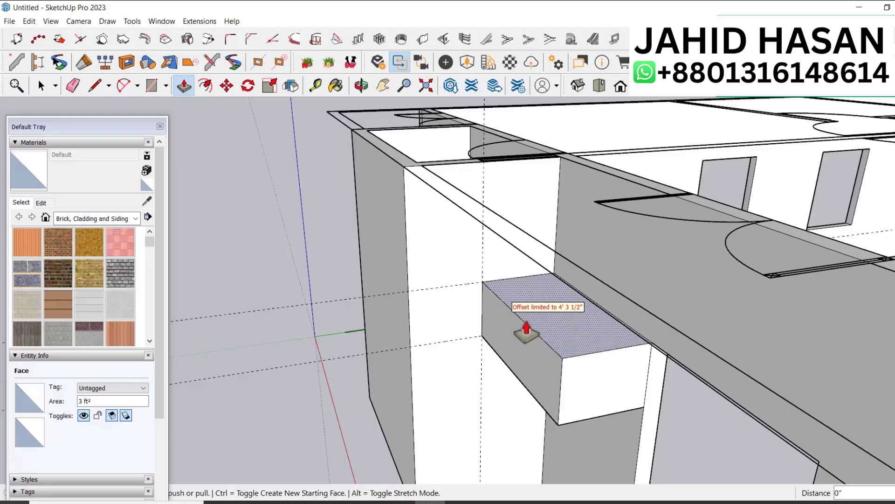
pyautogui.press('Escape')
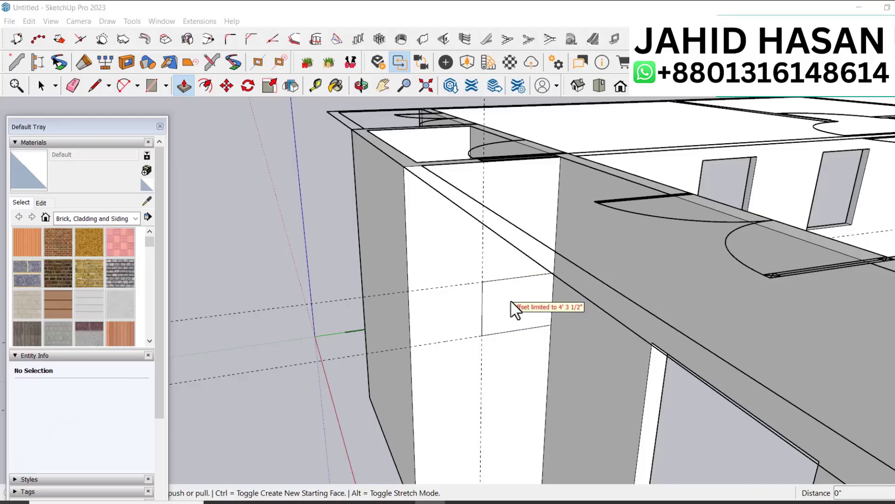
pyautogui.click(507, 306)
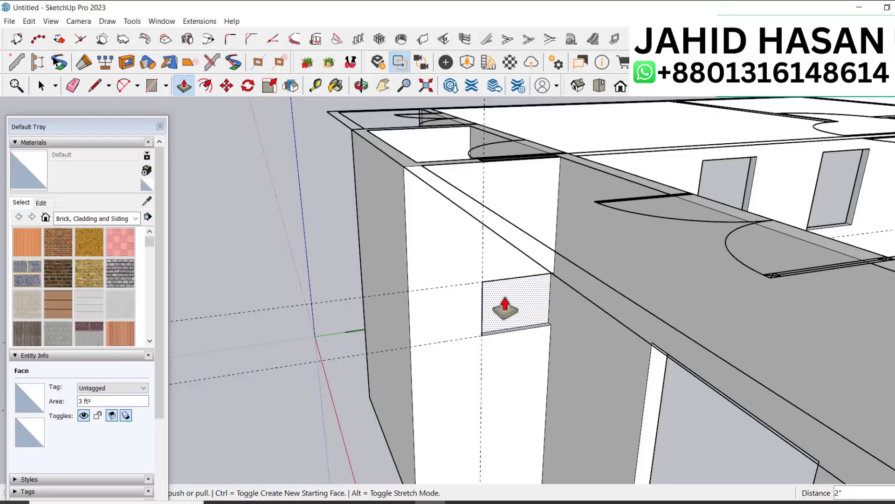
pyautogui.press('Return')
pyautogui.press('space')
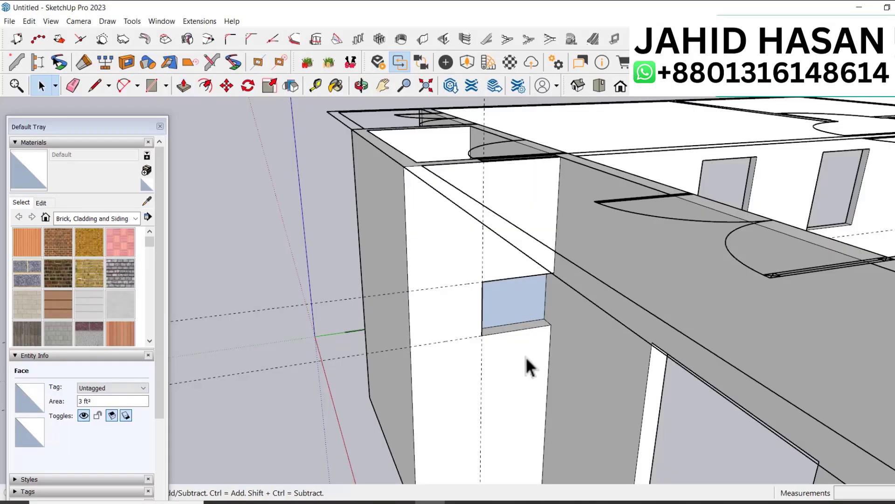
pyautogui.click(516, 309)
pyautogui.press('Delete')
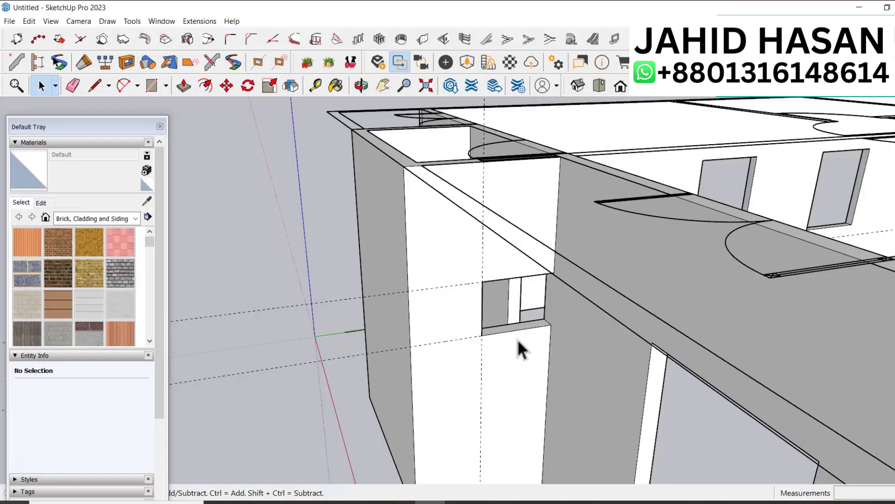
# Step: Erase the leftover guides around the small room's ventilator opening
pyautogui.moveTo(517, 338); pyautogui.dragTo(535, 310, button='middle')
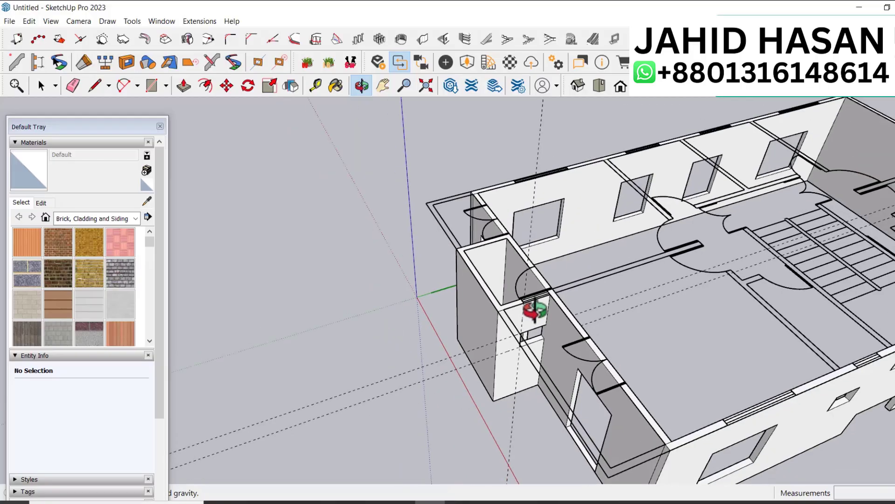
pyautogui.press('e')
pyautogui.scroll(-3, 419, 303)
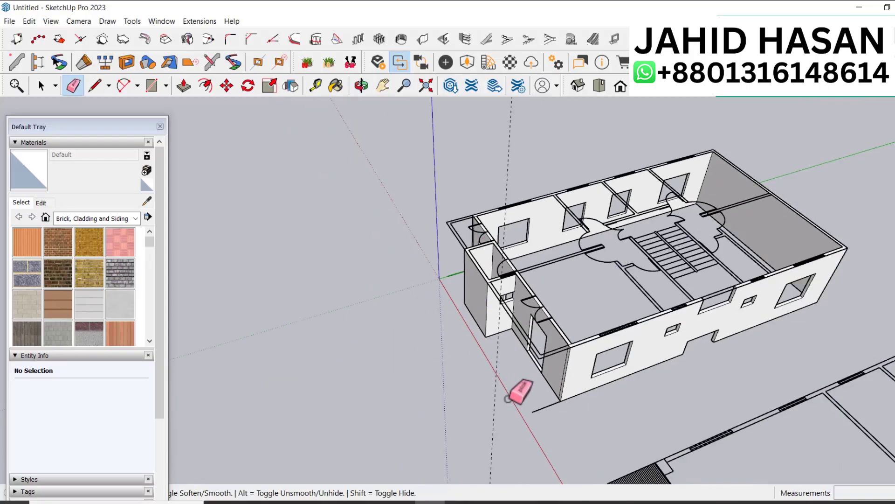
pyautogui.moveTo(451, 373); pyautogui.dragTo(535, 260, button='middle')
pyautogui.scroll(5, 535, 259)
pyautogui.moveTo(535, 260); pyautogui.dragTo(588, 262)
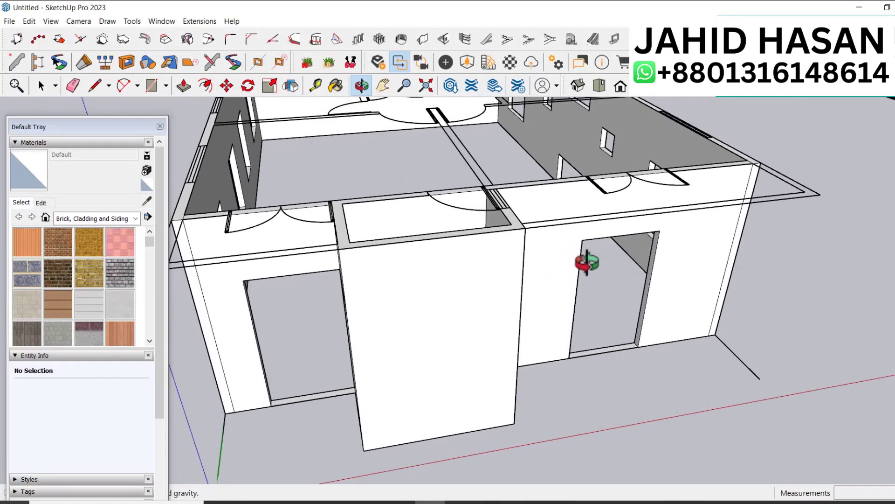
# Step: Erase the stray edges on the front and small room walls and the base strips across the two front door openings
pyautogui.press('e')
pyautogui.click(200, 286)
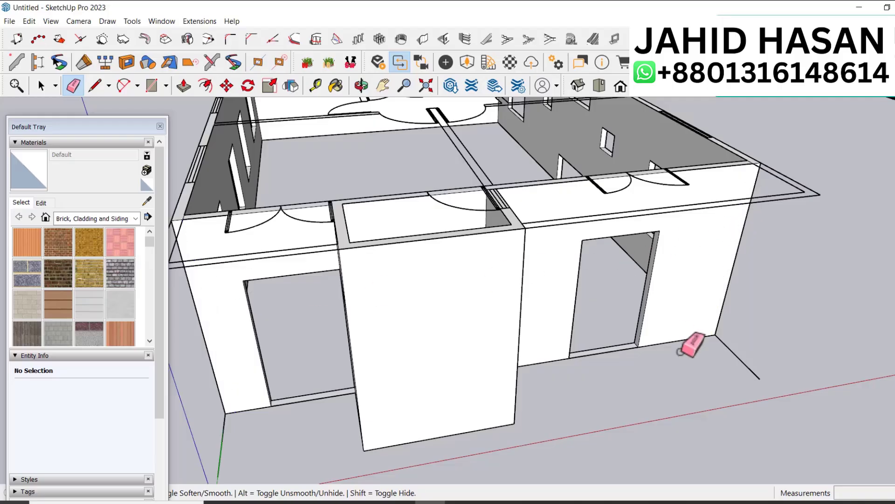
pyautogui.scroll(-2, 697, 359)
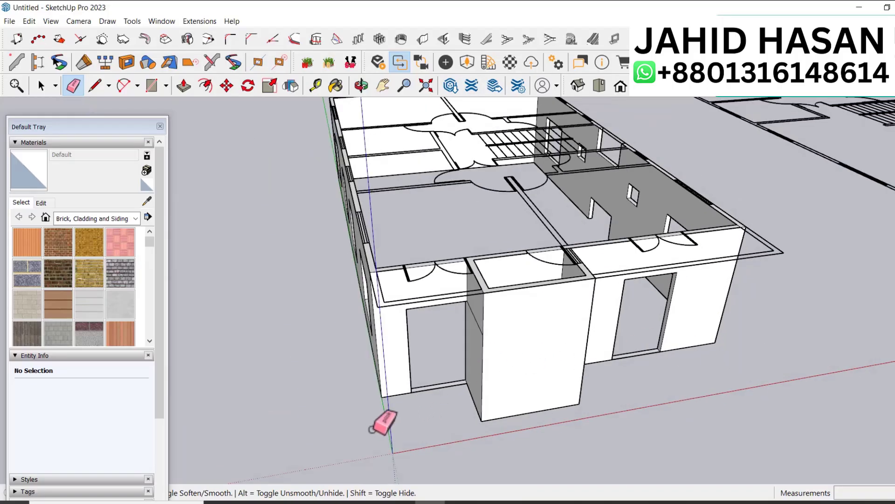
pyautogui.scroll(3, 516, 363)
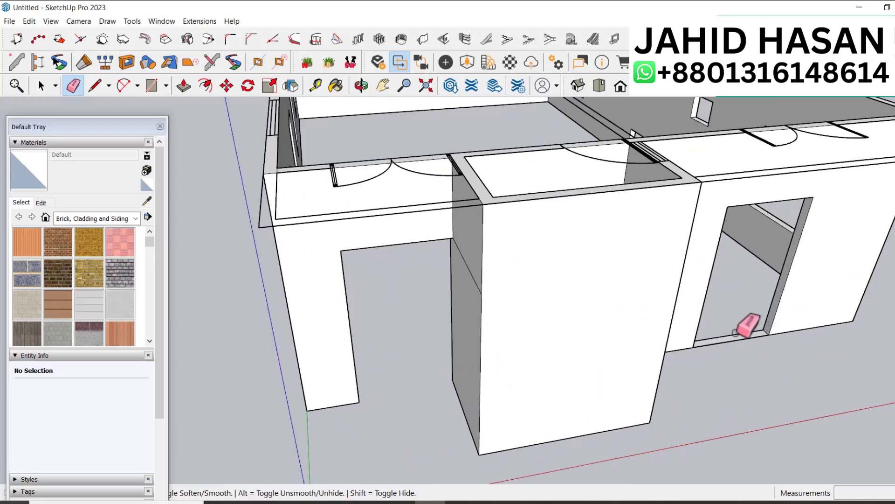
pyautogui.scroll(-3, 741, 356)
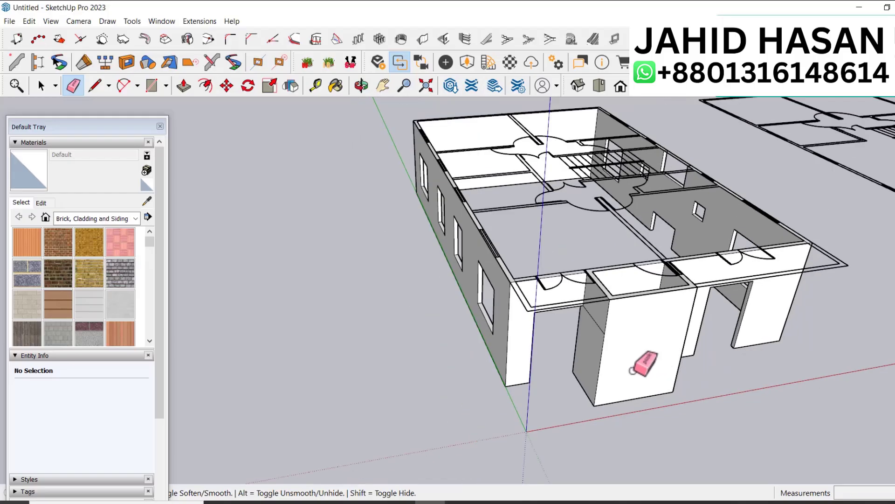
pyautogui.scroll(2, 589, 323)
pyautogui.scroll(2, 606, 318)
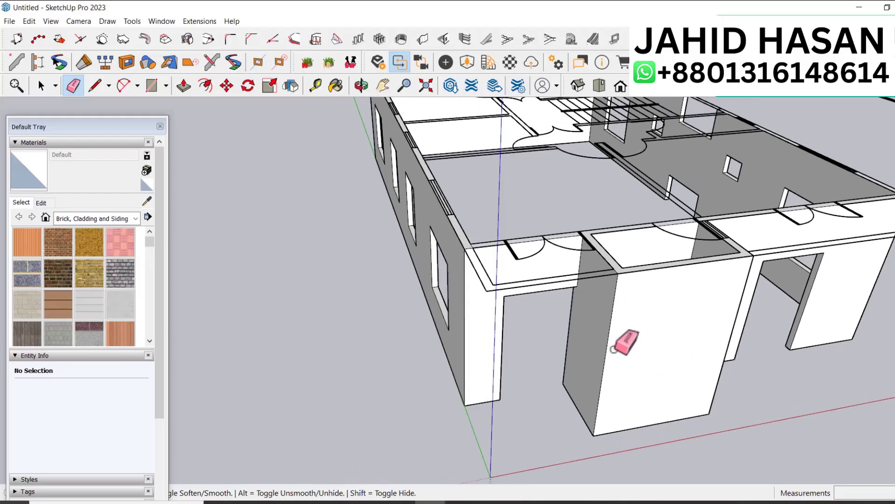
# Step: Select the whole connected wall model of the first floor plan
pyautogui.press('space')
pyautogui.scroll(-2, 615, 348)
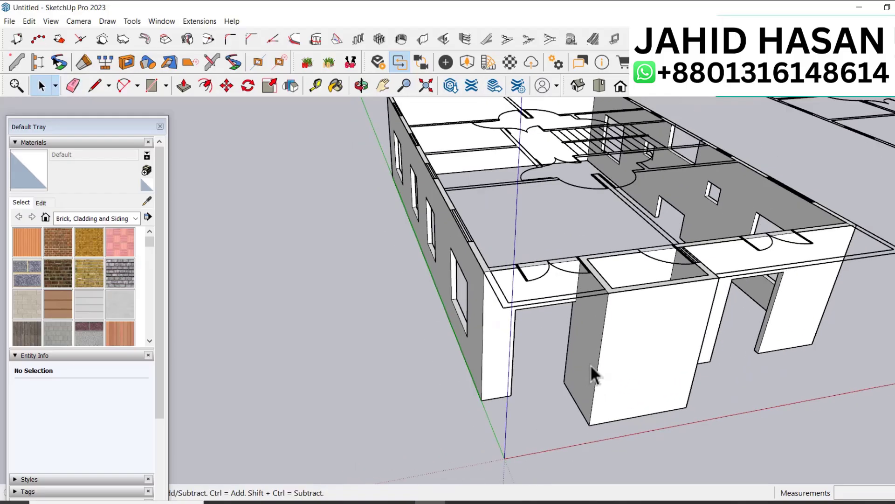
pyautogui.tripleClick(627, 347)
pyautogui.scroll(-3, 627, 349)
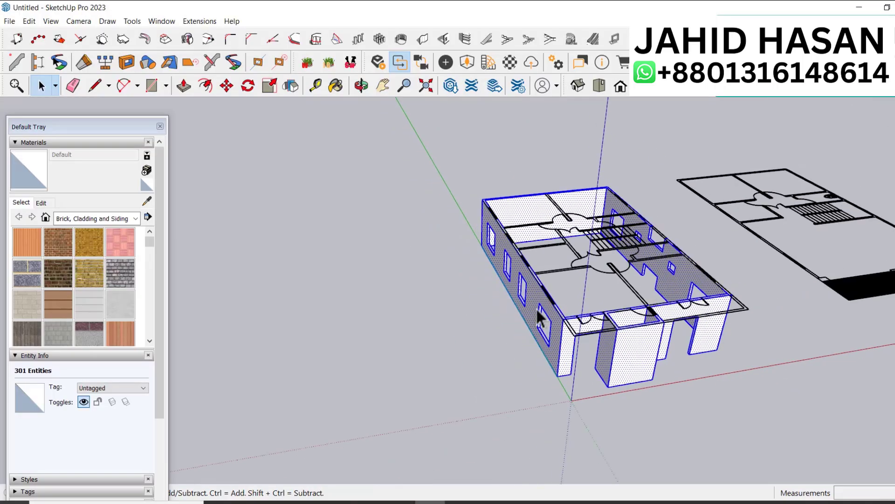
pyautogui.moveTo(536, 307)
pyautogui.mouseDown(button='middle')
pyautogui.moveTo(527, 248)
pyautogui.moveTo(476, 220)
pyautogui.moveTo(421, 253)
pyautogui.moveTo(646, 304)
pyautogui.moveTo(551, 270)
pyautogui.moveTo(534, 291)
pyautogui.mouseUp(button='middle')
pyautogui.scroll(3, 676, 307)
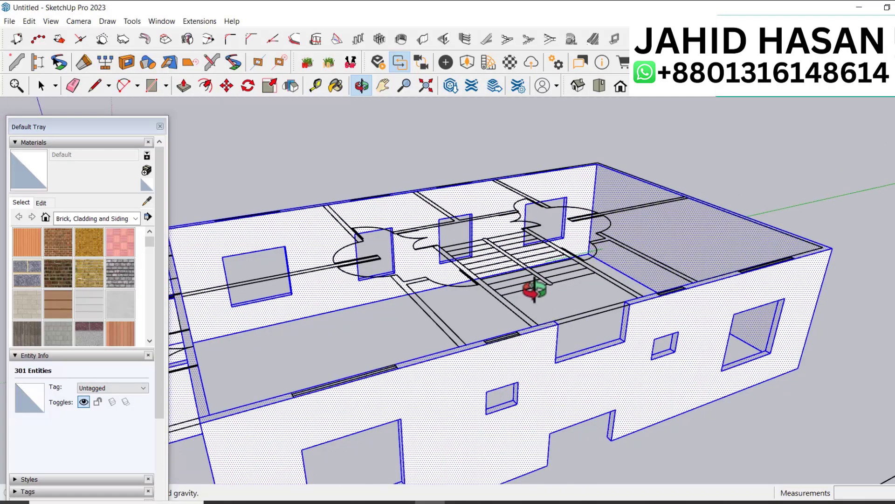
pyautogui.press('m')
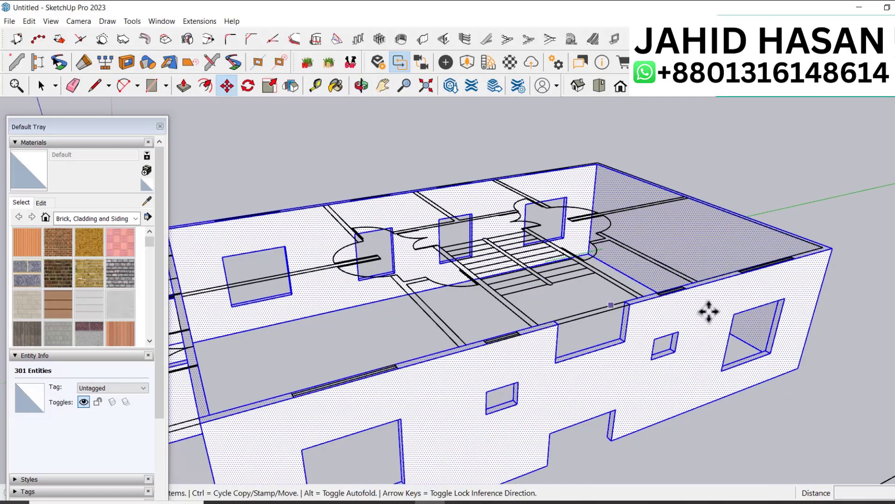
pyautogui.click(801, 368)
pyautogui.press('ctrl')
pyautogui.scroll(-2, 606, 316)
pyautogui.scroll(-3, 598, 313)
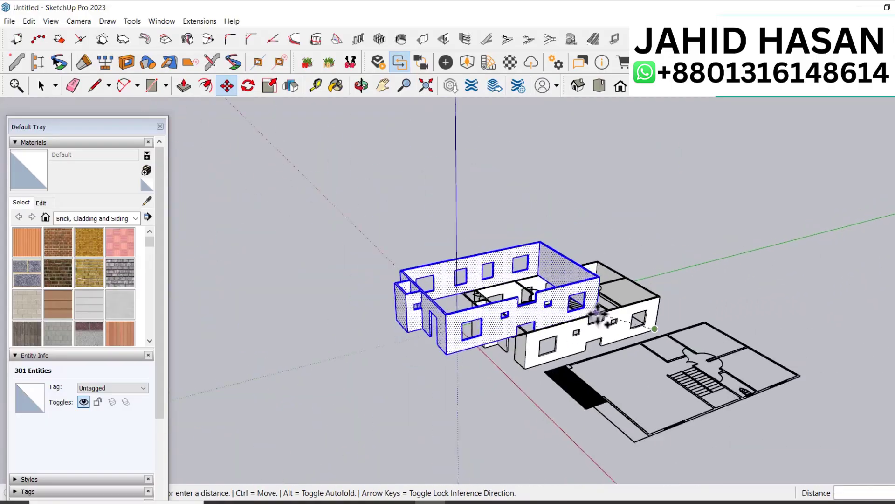
pyautogui.scroll(4, 770, 350)
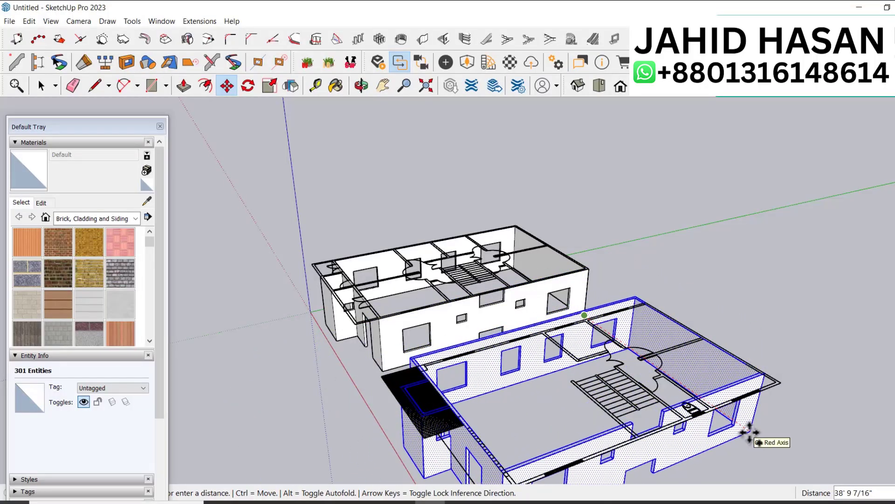
pyautogui.press('Escape')
# Step: Copy the selected walls from their top rear corner onto the matching corner of the second floor plan
pyautogui.scroll(5, 600, 268)
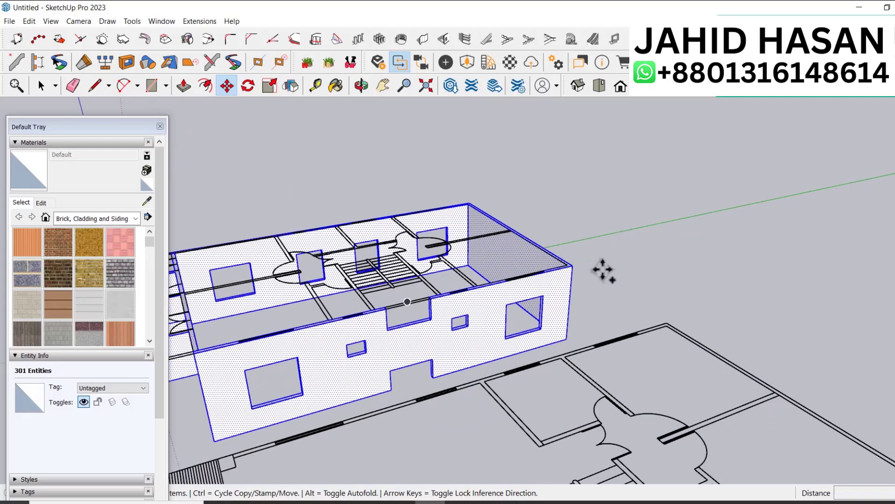
pyautogui.click(569, 264)
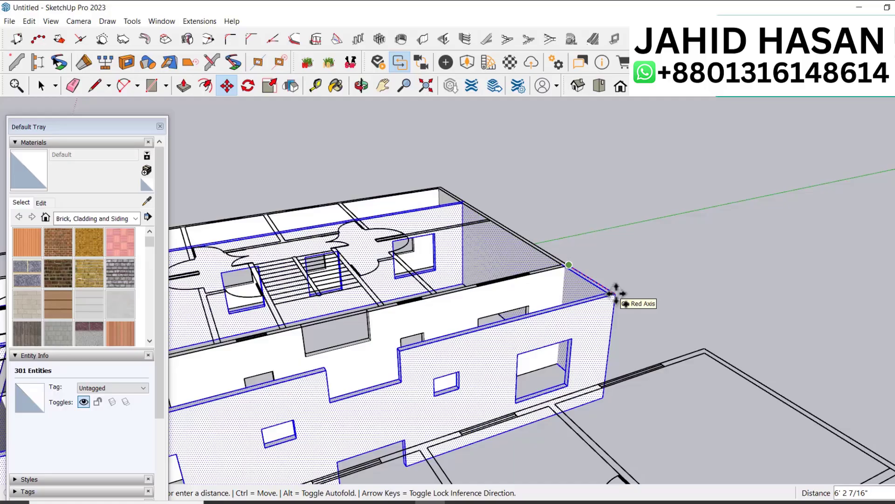
pyautogui.scroll(-5, 618, 295)
pyautogui.scroll(5, 788, 385)
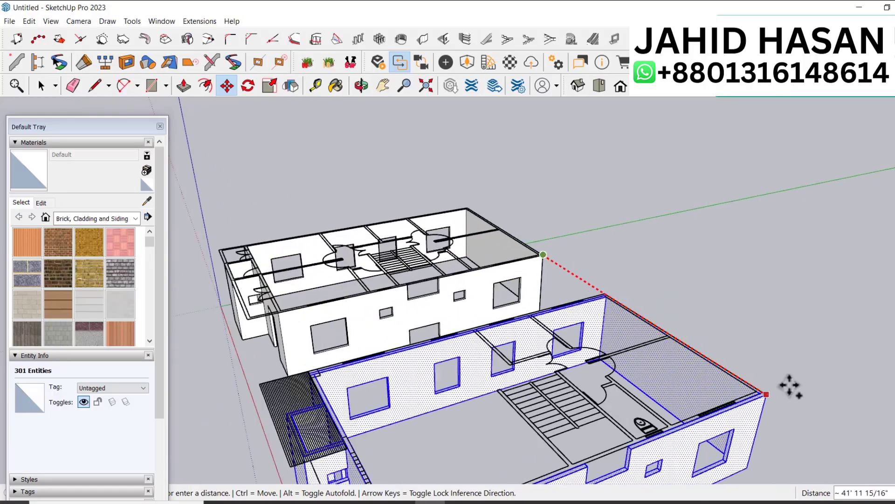
pyautogui.click(750, 390)
pyautogui.scroll(-5, 761, 337)
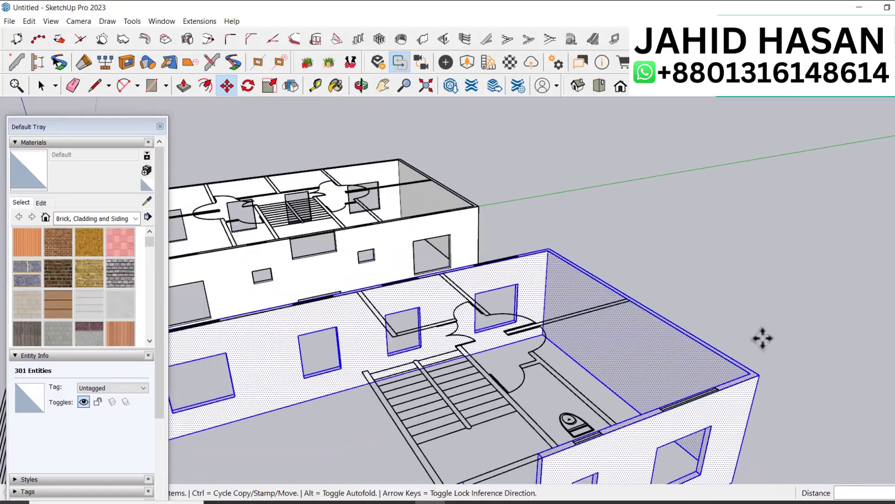
pyautogui.press('space')
# Step: Close the ventilator opening in the copied small room's side wall by pulling its sill up 1' 6"
pyautogui.moveTo(662, 310); pyautogui.dragTo(648, 391, button='middle')
pyautogui.scroll(10, 648, 391)
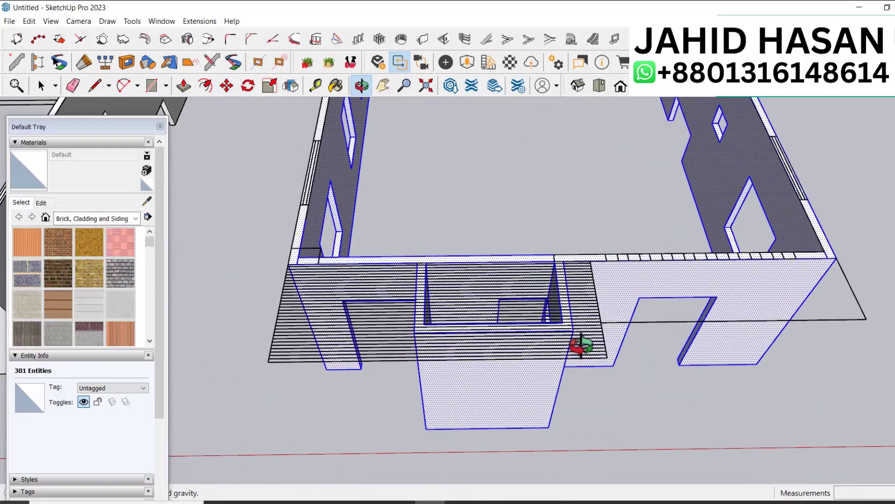
pyautogui.press('space')
pyautogui.scroll(-1, 605, 270)
pyautogui.click(709, 420)
pyautogui.scroll(4, 526, 359)
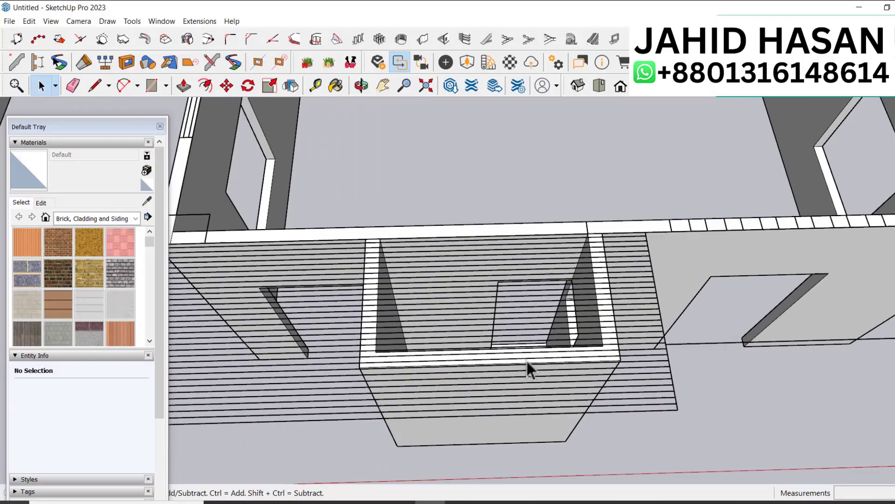
pyautogui.middleClick(553, 359)
pyautogui.moveTo(553, 361)
pyautogui.mouseDown(button='middle')
pyautogui.moveTo(448, 280)
pyautogui.moveTo(566, 357)
pyautogui.moveTo(551, 363)
pyautogui.mouseUp(button='middle')
pyautogui.press('p')
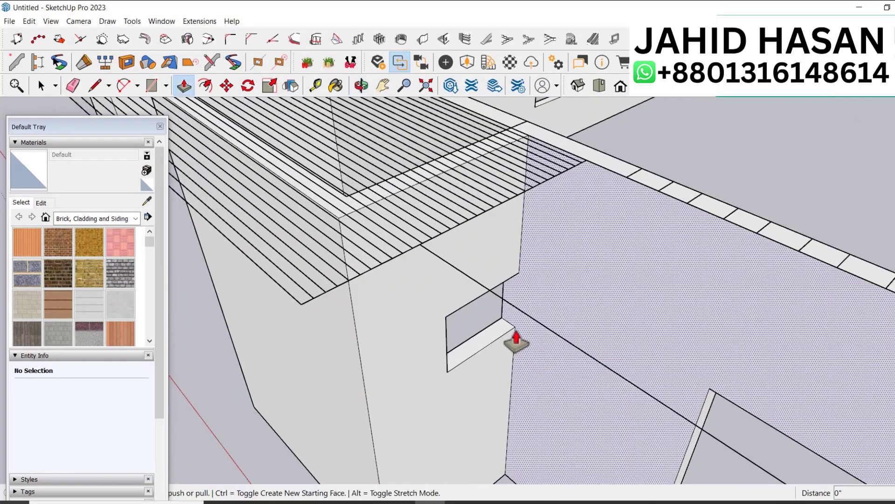
pyautogui.click(469, 338)
pyautogui.moveTo(465, 318); pyautogui.dragTo(437, 235, button='middle')
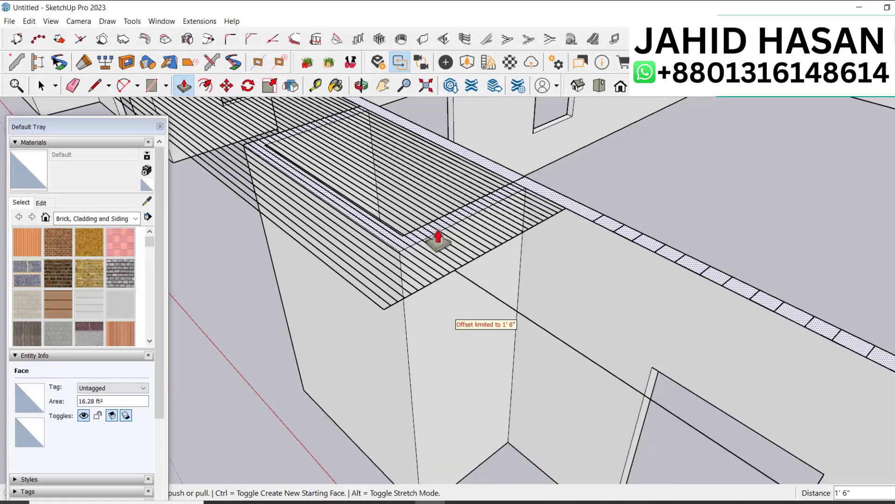
pyautogui.click(441, 242)
# Step: Draw 5" lines across the wall top where the copied small room's two side walls meet the front wall
pyautogui.press('l')
pyautogui.scroll(2, 523, 176)
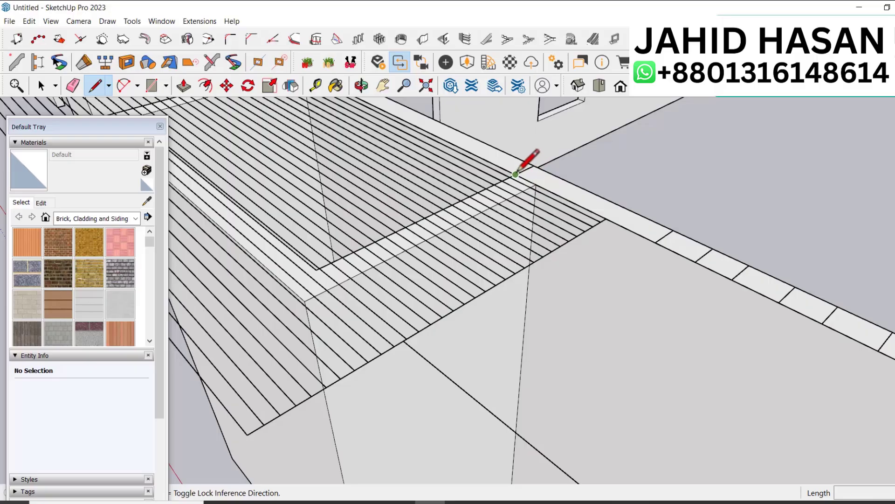
pyautogui.scroll(3, 518, 176)
pyautogui.click(539, 187)
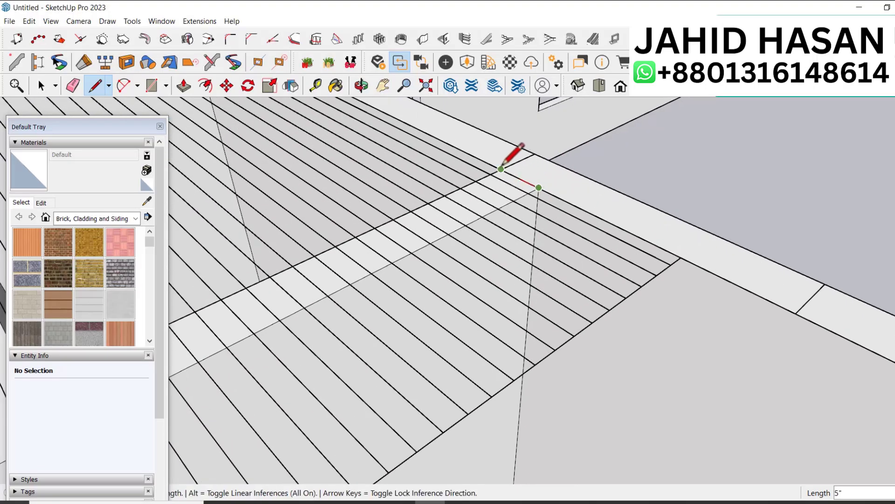
pyautogui.press('Escape')
pyautogui.scroll(-4, 644, 276)
pyautogui.scroll(4, 470, 188)
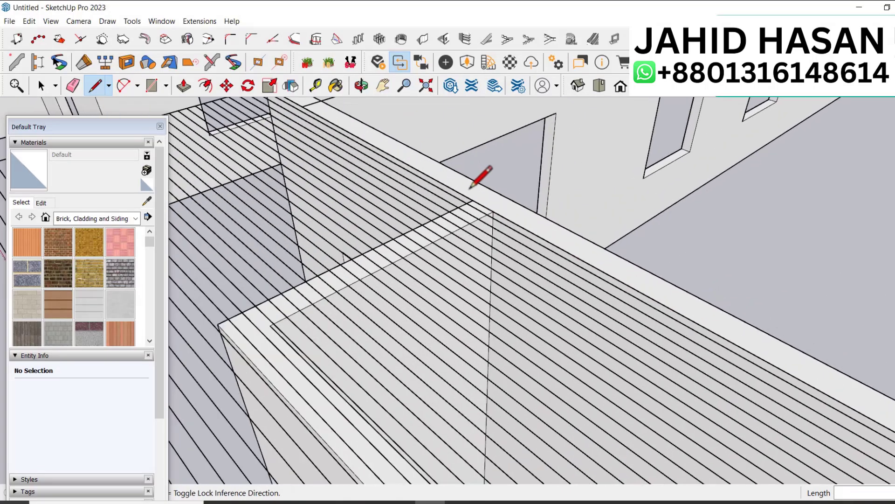
pyautogui.scroll(1, 470, 188)
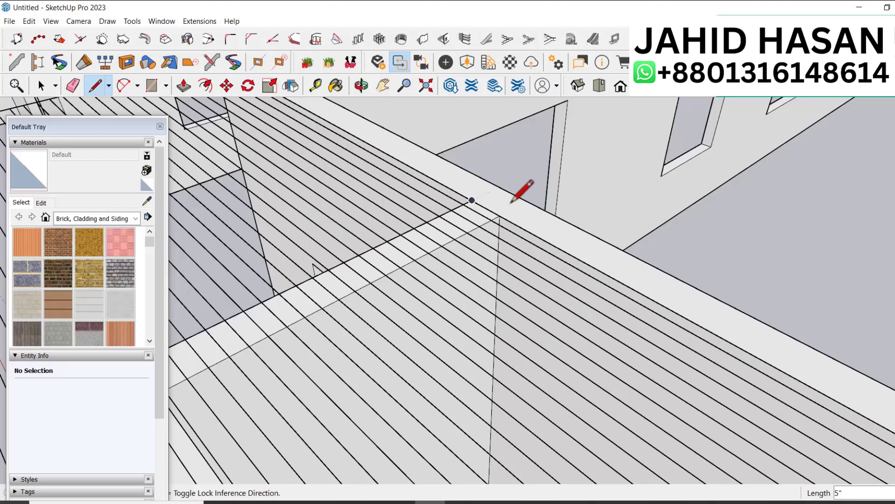
# Step: Push the small room's U-shaped wall top down about 9' 10 3/4" and remove the strip remaining at the base
pyautogui.press('p')
pyautogui.click(450, 200)
pyautogui.scroll(-6, 455, 204)
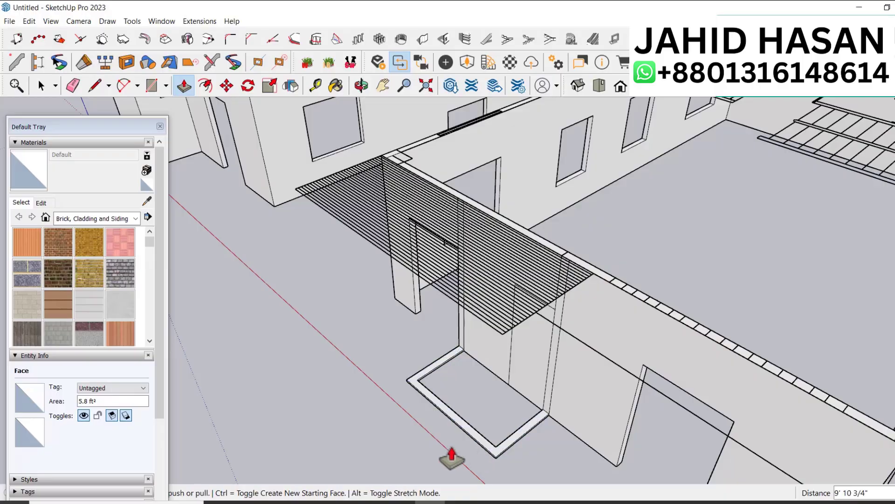
pyautogui.scroll(5, 513, 462)
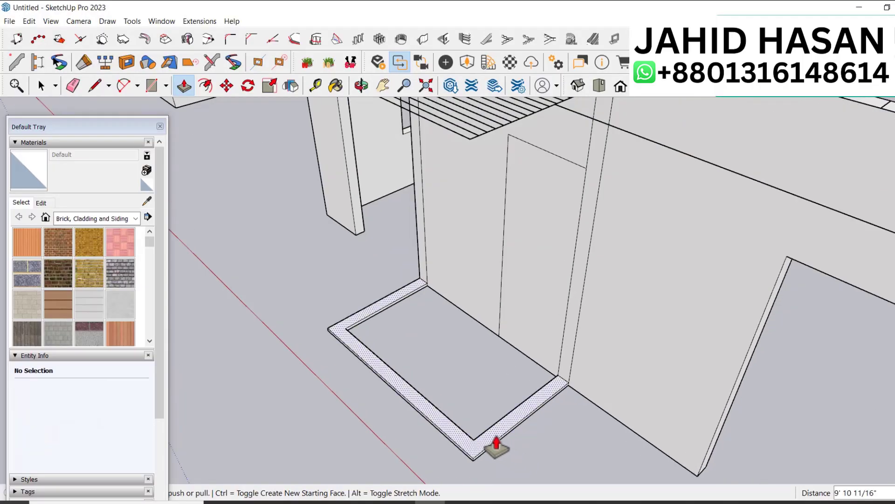
pyautogui.click(502, 460)
pyautogui.press('e')
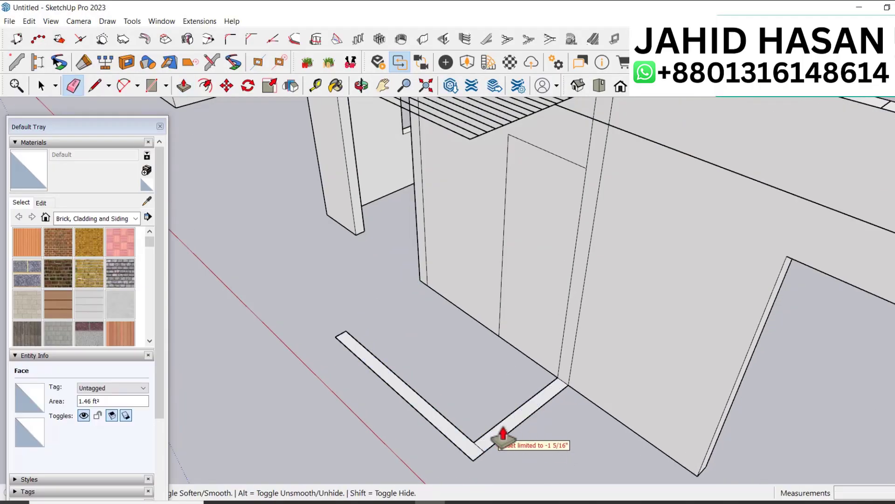
pyautogui.click(495, 428)
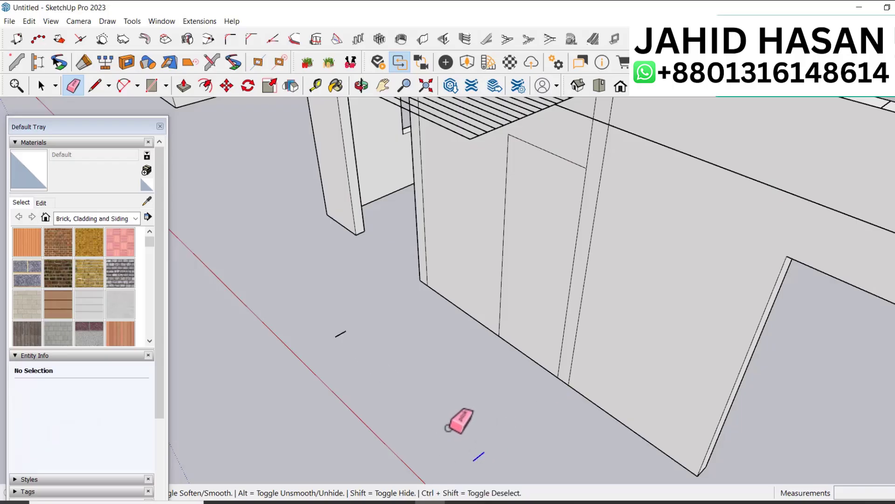
pyautogui.scroll(-5, 470, 394)
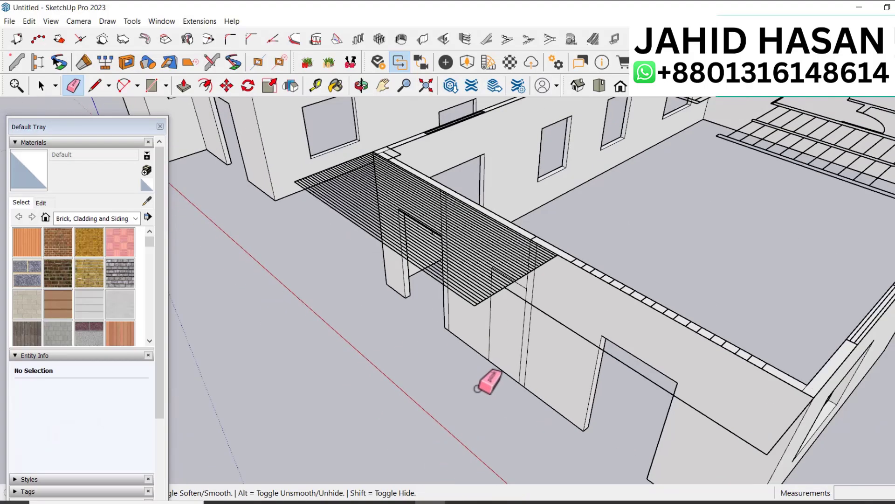
# Step: Erase the leftover door outline and vertical seam edges on the front wall where the small room stood
pyautogui.press('o')
pyautogui.moveTo(529, 339)
pyautogui.mouseDown()
pyautogui.moveTo(577, 325)
pyautogui.moveTo(686, 320)
pyautogui.moveTo(661, 301)
pyautogui.moveTo(642, 217)
pyautogui.mouseUp()
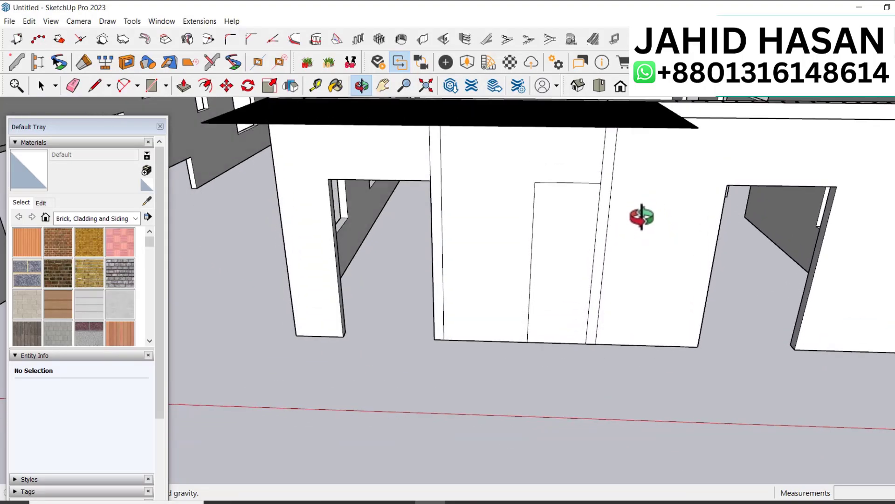
pyautogui.press('e')
pyautogui.moveTo(626, 170)
pyautogui.mouseDown()
pyautogui.moveTo(605, 164)
pyautogui.moveTo(513, 212)
pyautogui.moveTo(463, 184)
pyautogui.moveTo(483, 160)
pyautogui.moveTo(474, 187)
pyautogui.mouseUp()
pyautogui.scroll(-10, 582, 334)
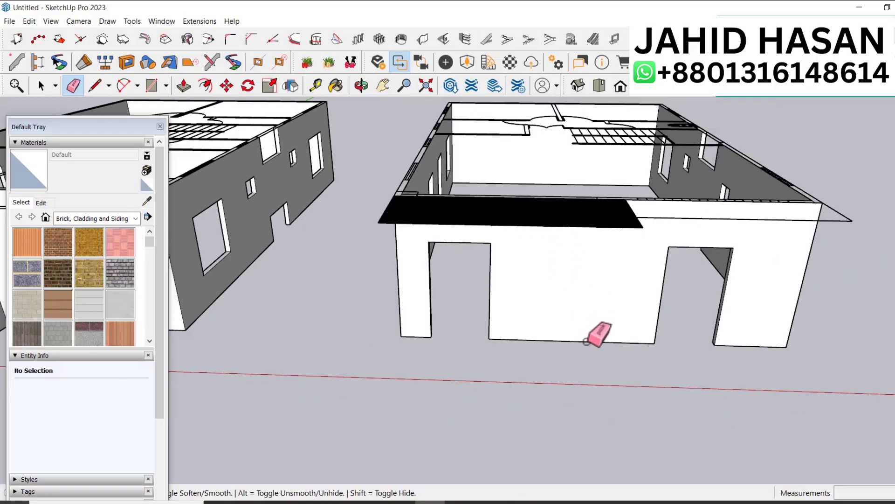
pyautogui.scroll(-3, 606, 331)
pyautogui.moveTo(608, 330)
pyautogui.mouseDown(button='middle')
pyautogui.moveTo(543, 282)
pyautogui.moveTo(586, 394)
pyautogui.moveTo(585, 354)
pyautogui.moveTo(618, 325)
pyautogui.mouseUp(button='middle')
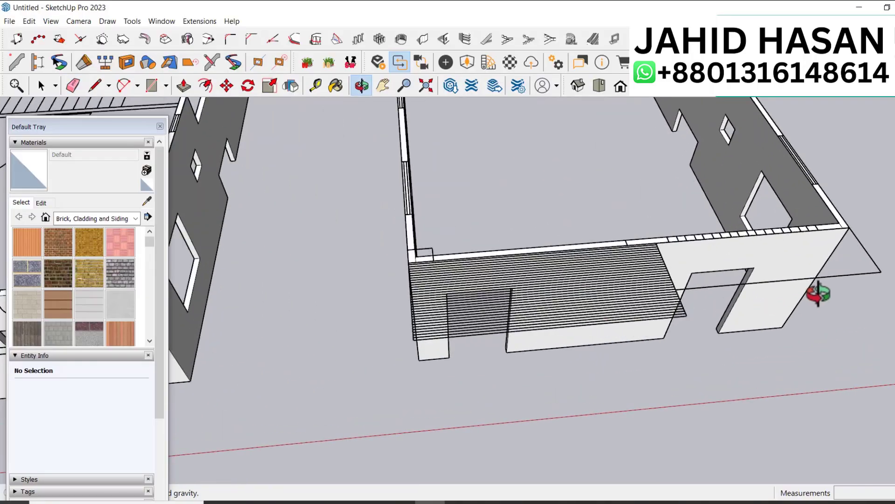
pyautogui.press('space')
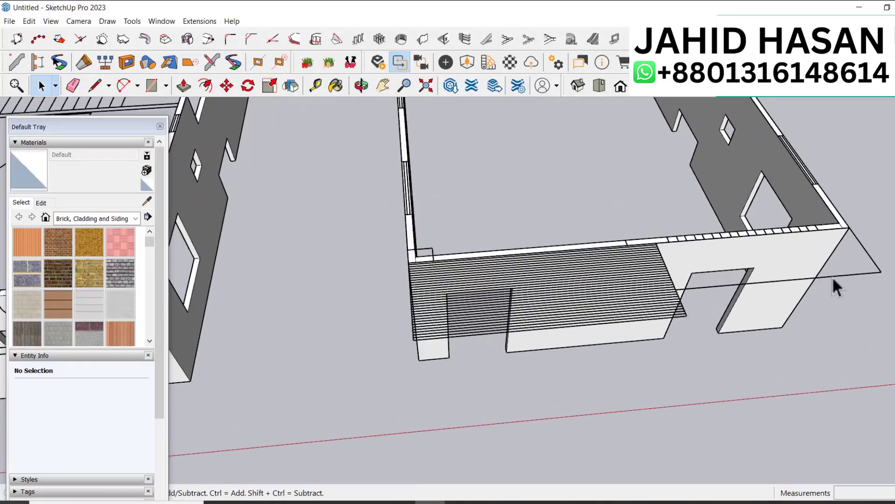
# Step: Try to move the imported floor plan 10' down from the front wall's top corner to its base corner
pyautogui.click(833, 279)
pyautogui.press('m')
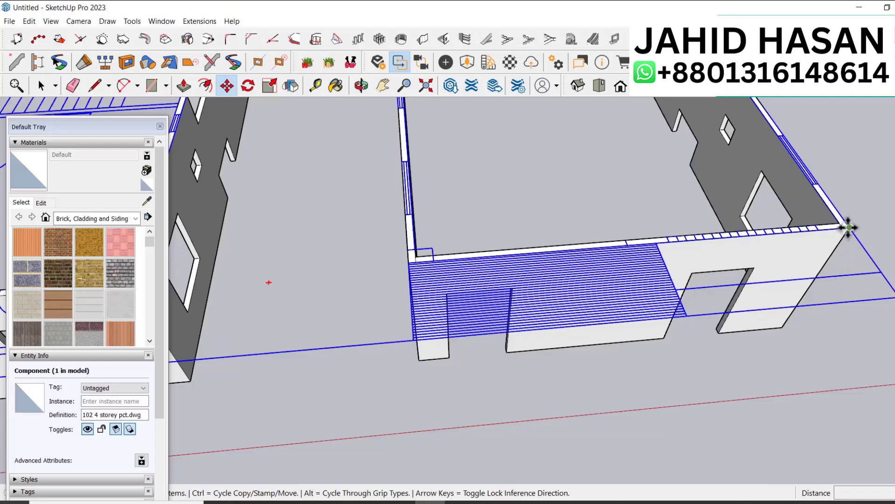
pyautogui.click(848, 227)
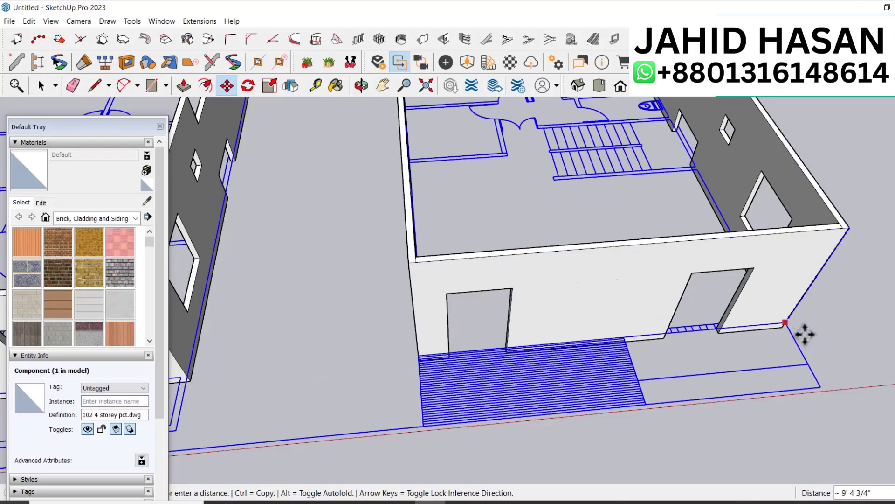
pyautogui.click(782, 326)
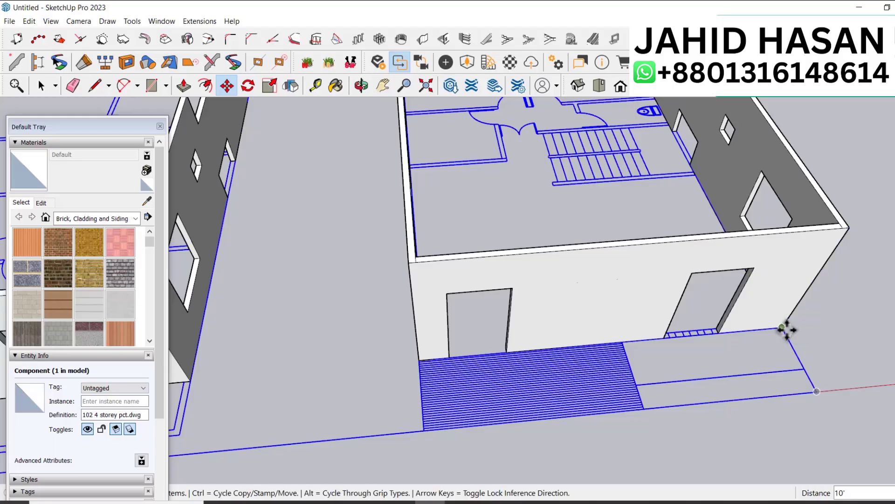
pyautogui.press('space')
pyautogui.scroll(4, 417, 376)
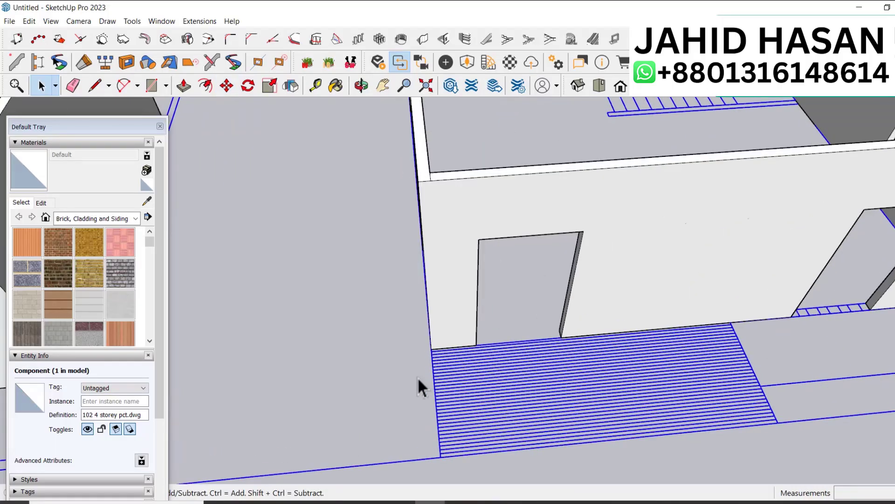
pyautogui.scroll(-2, 520, 354)
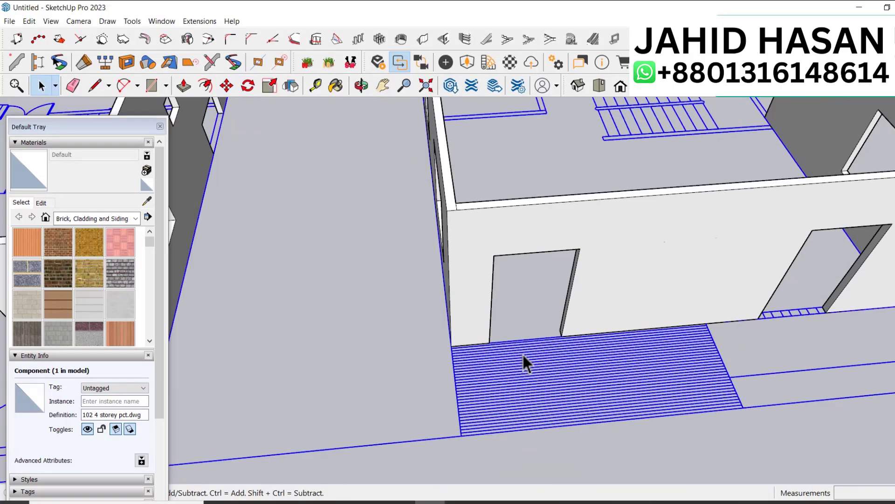
pyautogui.hotkey('ctrl', 'z')
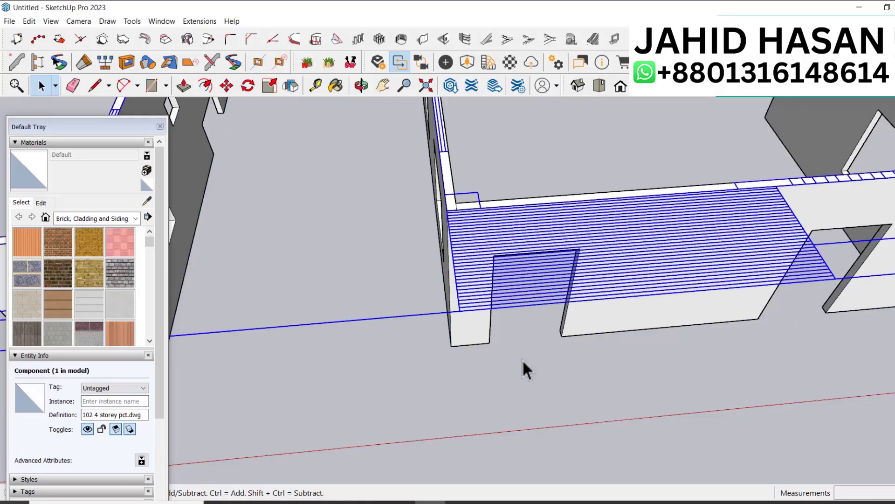
# Step: Widen the front wall's door opening behind the hatched area by pushing its left jamb 8" and right jamb about 2' 5 7/8" to the plan endpoint
pyautogui.click(533, 384)
pyautogui.scroll(3, 543, 310)
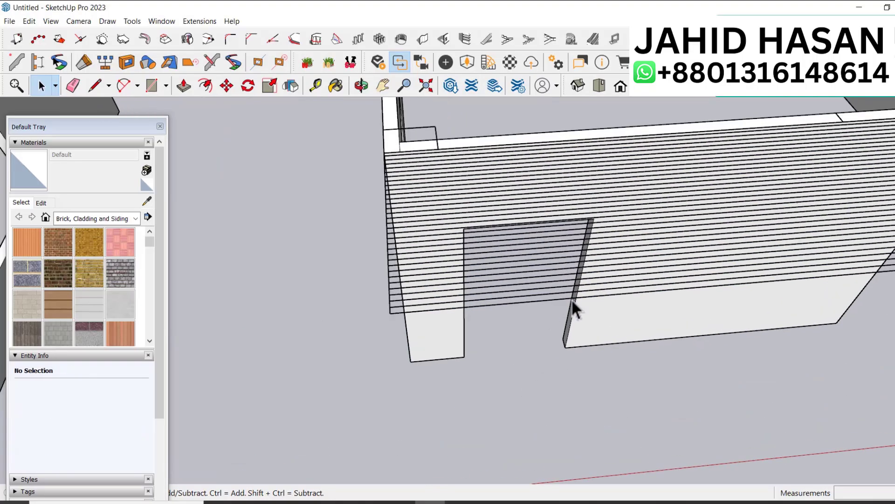
pyautogui.press('p')
pyautogui.scroll(4, 687, 310)
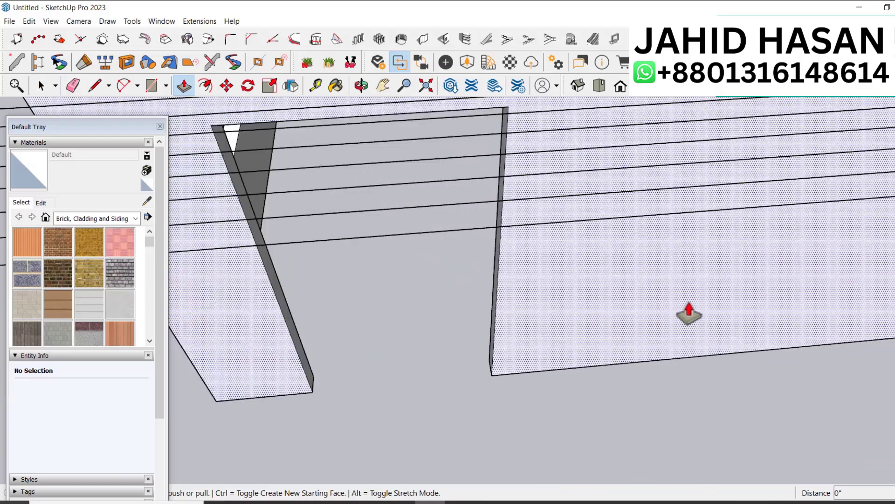
pyautogui.scroll(-5, 298, 358)
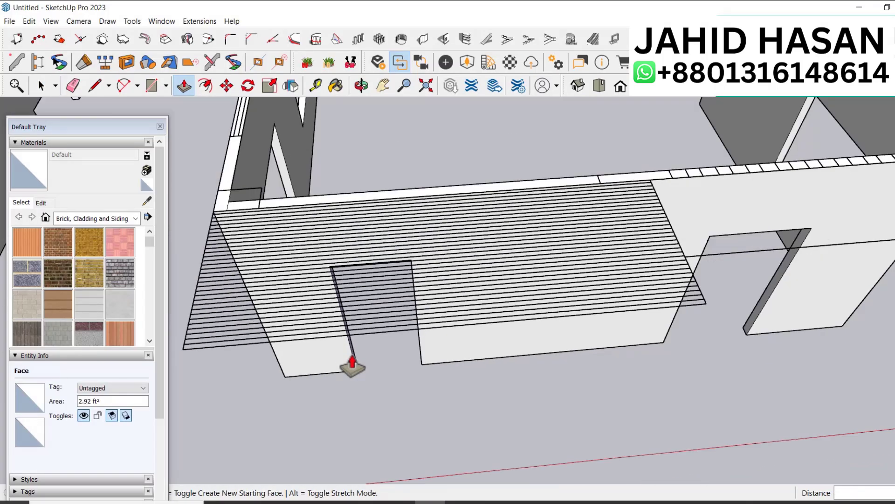
pyautogui.scroll(6, 271, 233)
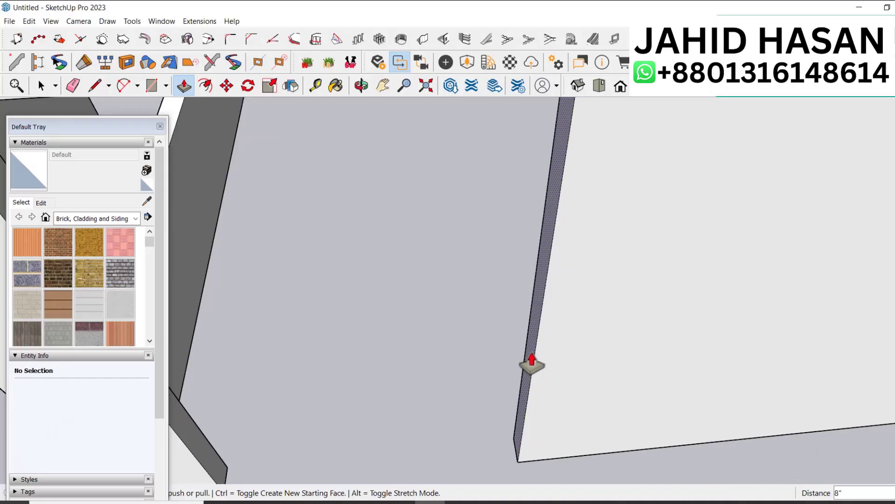
pyautogui.scroll(-5, 470, 366)
pyautogui.click(470, 365)
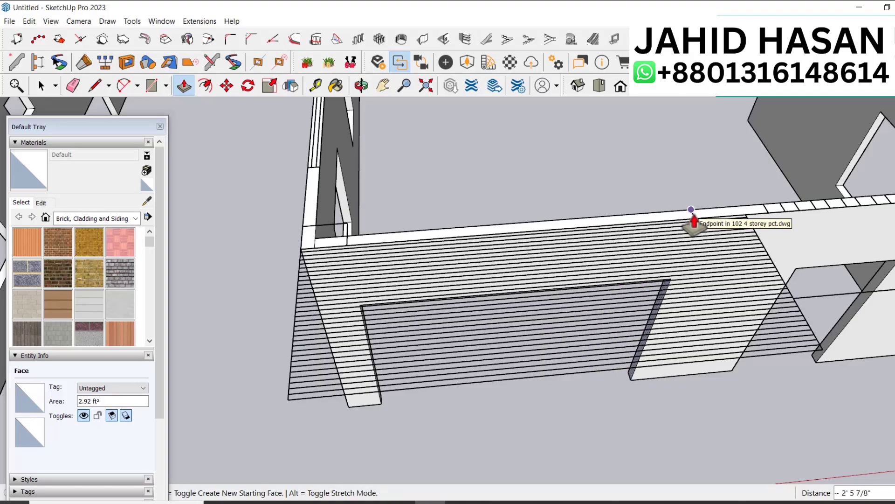
# Step: Raise the heads of both front wall openings by 1' 6"
pyautogui.moveTo(581, 320); pyautogui.dragTo(588, 108, button='middle')
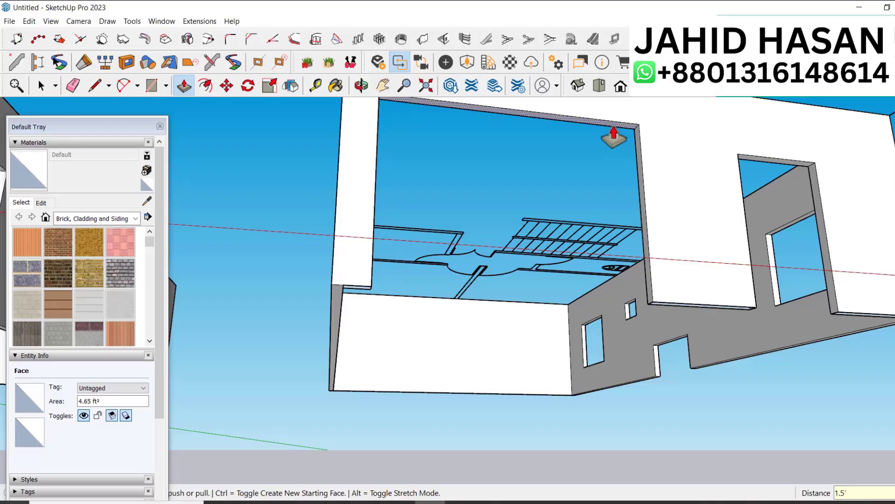
pyautogui.press('Return')
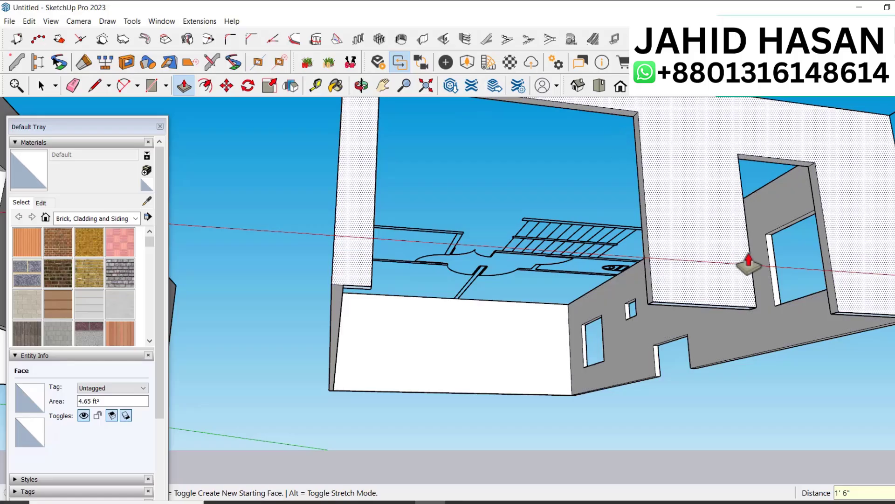
pyautogui.doubleClick(778, 161)
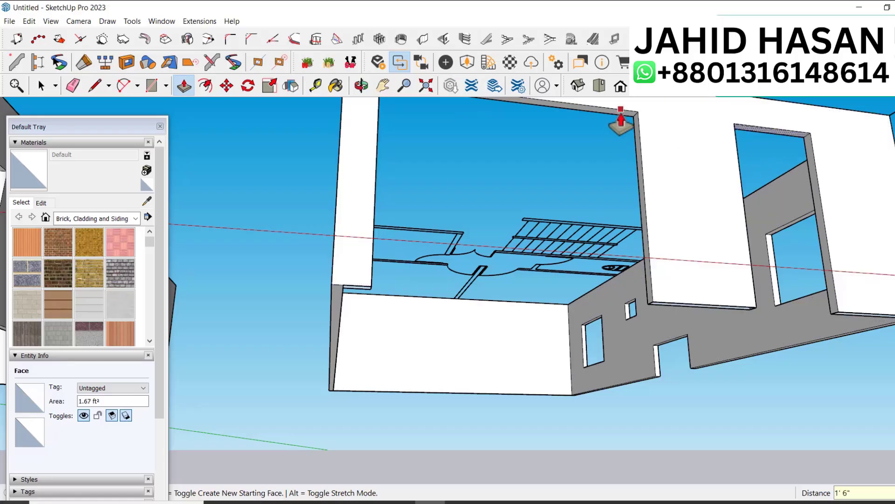
# Step: Push the left jamb of the front wall's right-hand opening outward about 2' 2 7/8" to the plan endpoint
pyautogui.moveTo(678, 191); pyautogui.dragTo(587, 378, button='middle')
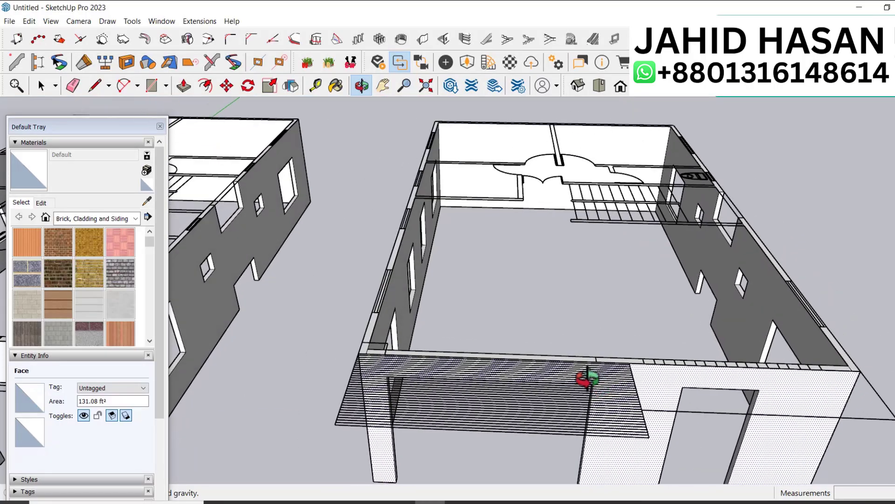
pyautogui.scroll(-2, 728, 402)
pyautogui.scroll(6, 722, 412)
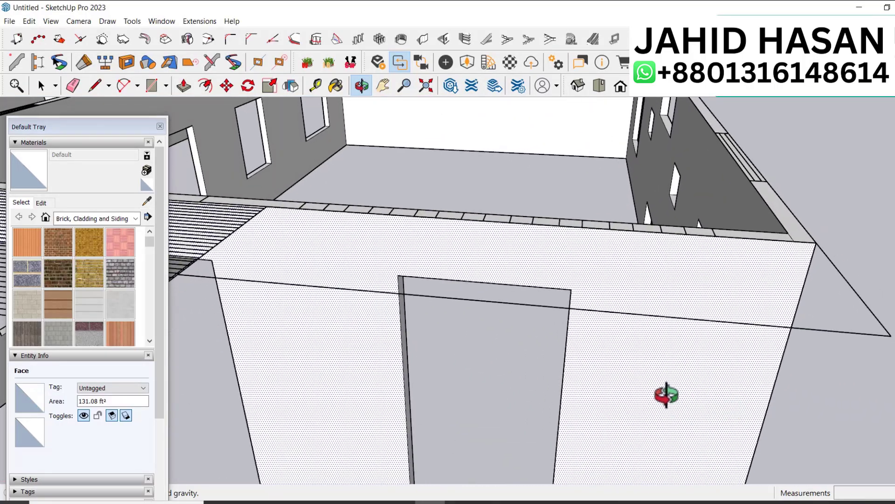
pyautogui.press('p')
pyautogui.scroll(3, 662, 396)
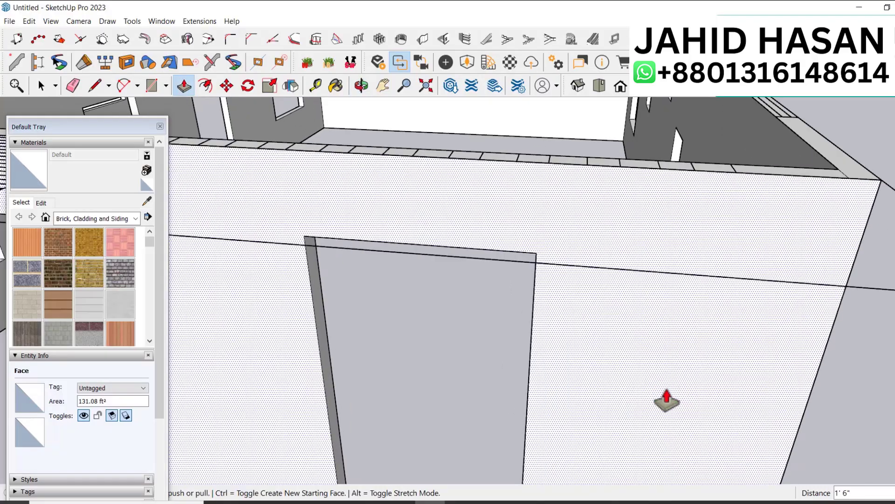
pyautogui.click(319, 321)
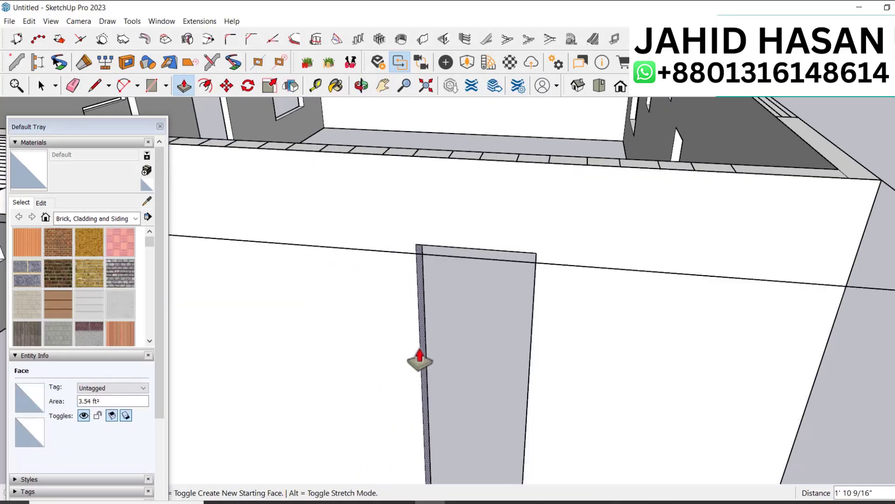
pyautogui.scroll(-3, 420, 364)
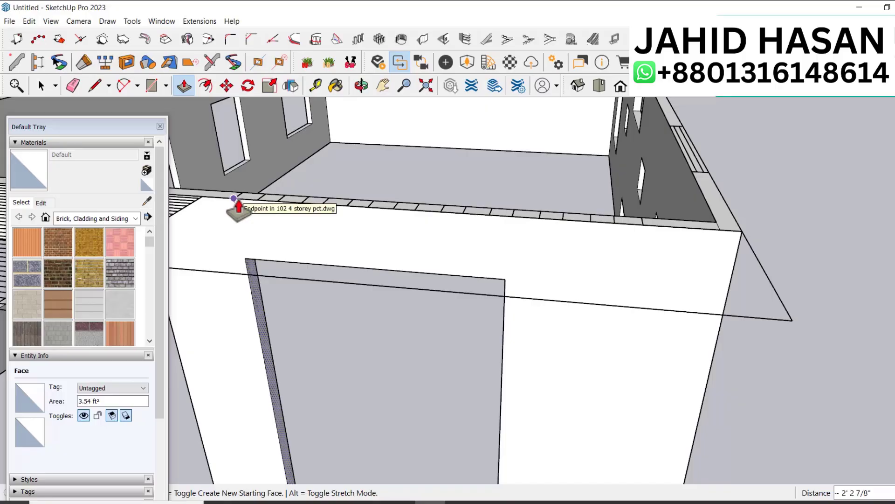
pyautogui.click(234, 198)
# Step: Push the right jamb of the front wall's right-hand opening outward 2' 9 1/2" towards the wall corner
pyautogui.scroll(3, 282, 289)
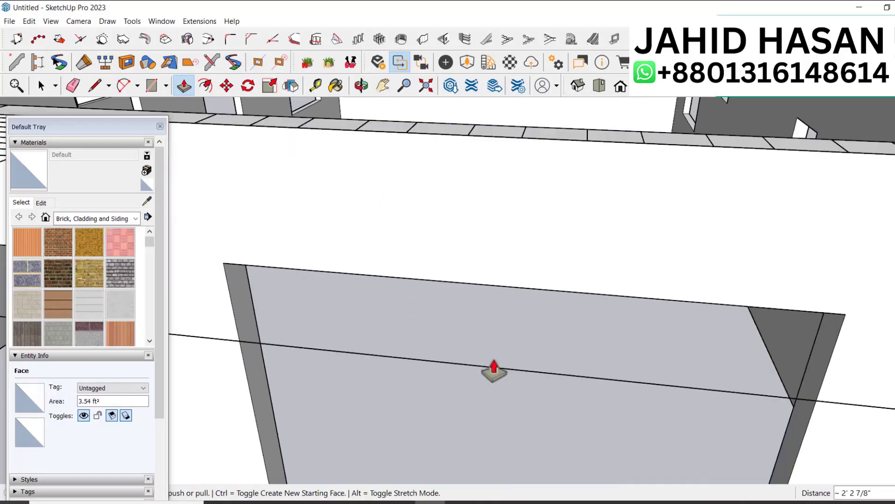
pyautogui.click(814, 363)
pyautogui.scroll(-4, 793, 361)
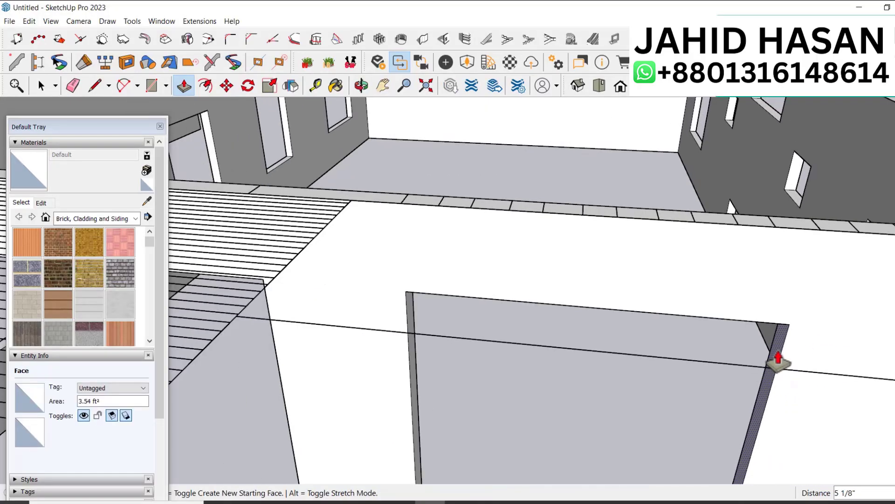
pyautogui.scroll(-3, 820, 322)
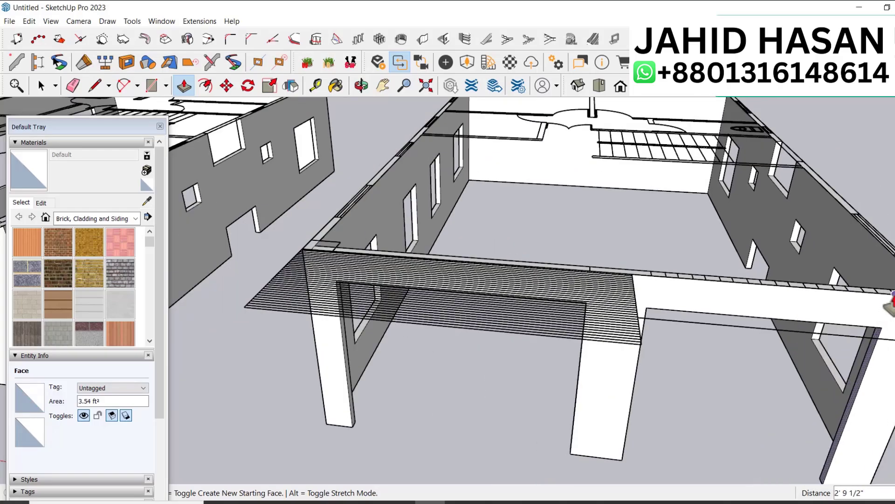
pyautogui.scroll(3, 889, 334)
pyautogui.click(889, 338)
pyautogui.scroll(-7, 399, 312)
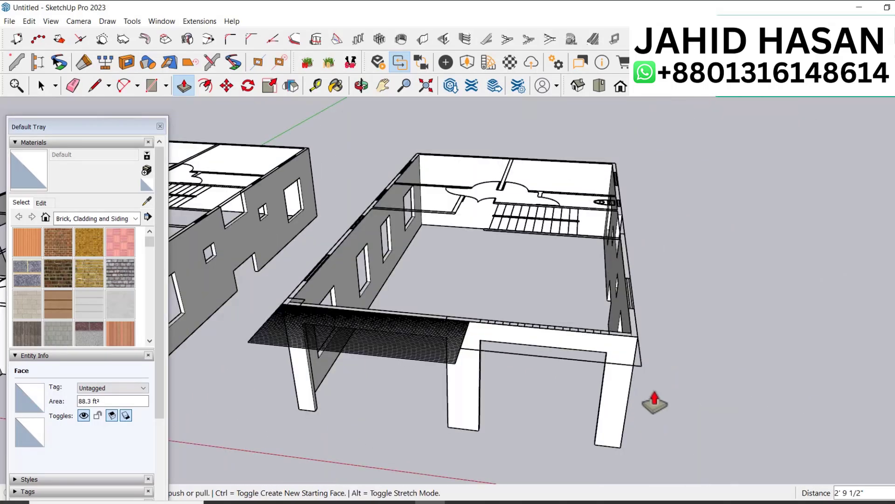
pyautogui.scroll(3, 619, 401)
pyautogui.press('Escape')
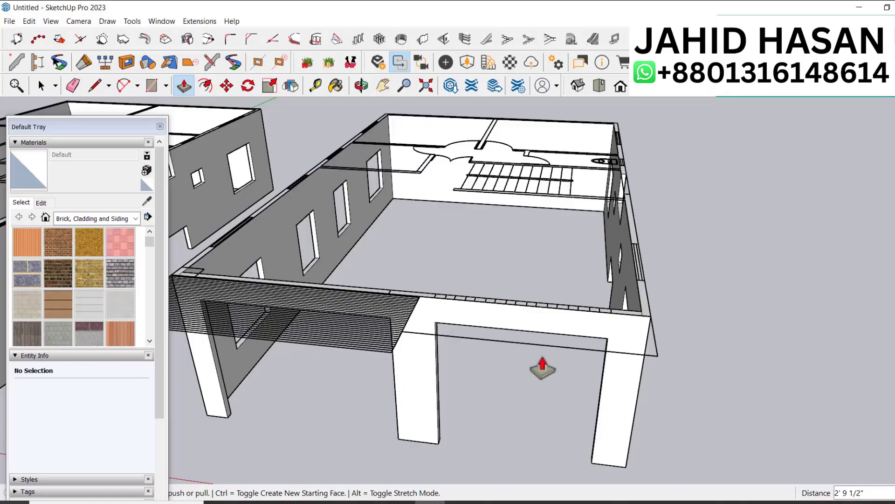
# Step: Close the low opening at the base of the side wall by pulling its jamb 5' across to the opposite side
pyautogui.moveTo(386, 306); pyautogui.dragTo(564, 324, button='middle')
pyautogui.scroll(6, 572, 358)
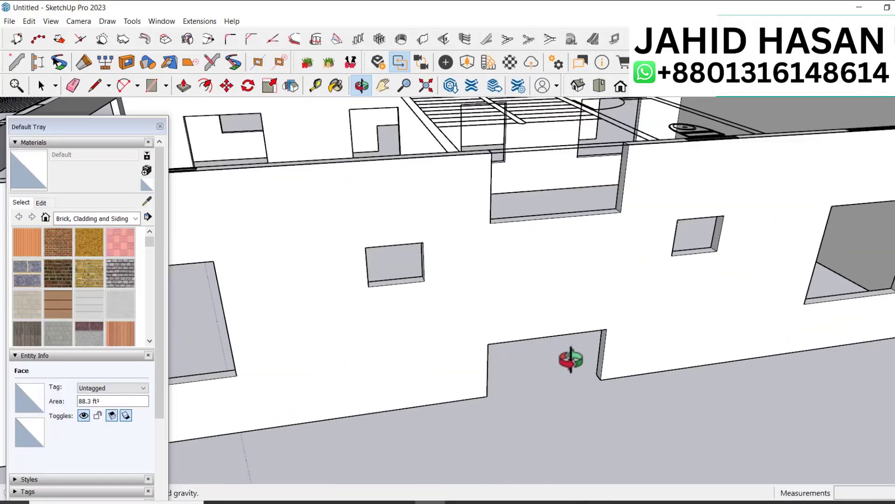
pyautogui.press('p')
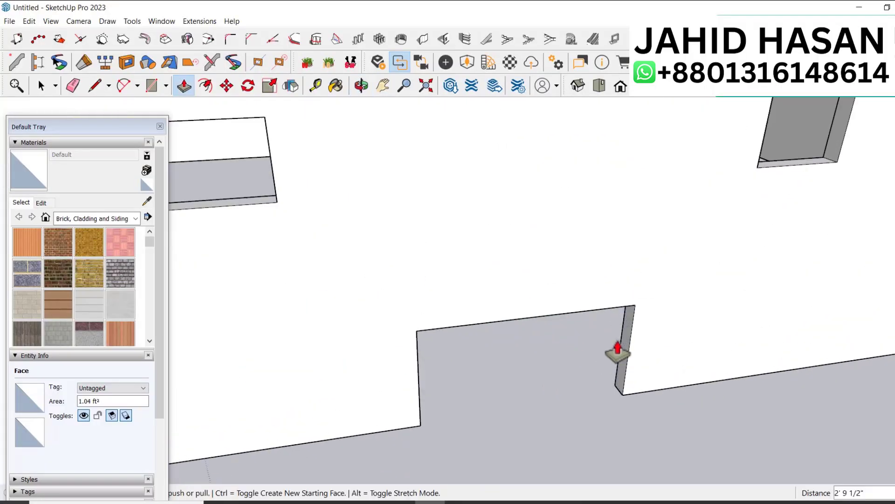
pyautogui.click(625, 350)
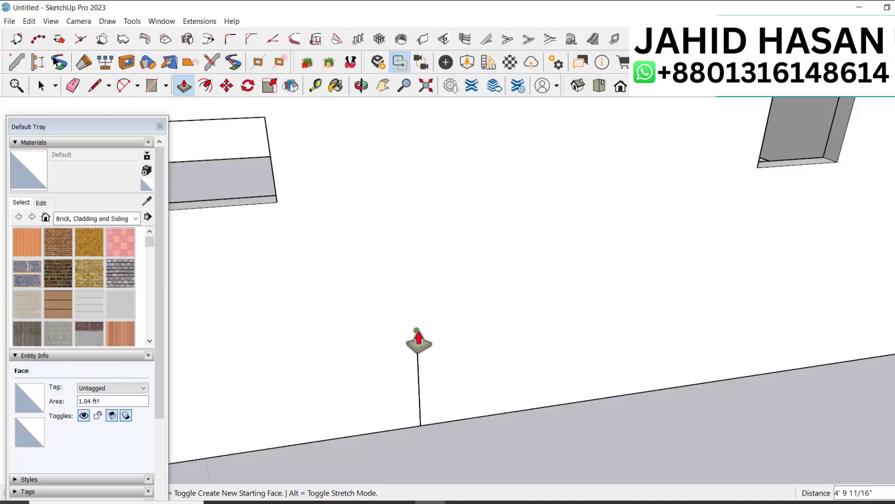
pyautogui.press('Escape')
# Step: Close the small ventilator opening beside the large side window by pulling its jamb 2' across
pyautogui.scroll(-10, 592, 386)
pyautogui.scroll(5, 590, 329)
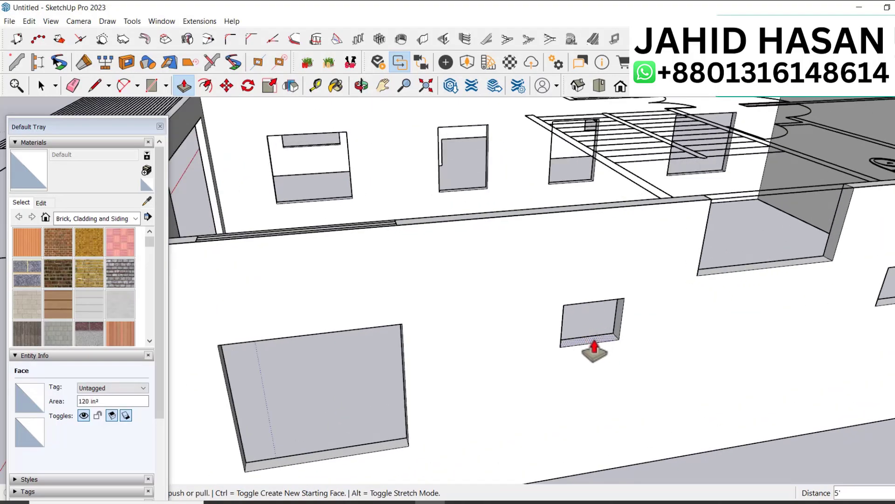
pyautogui.click(611, 332)
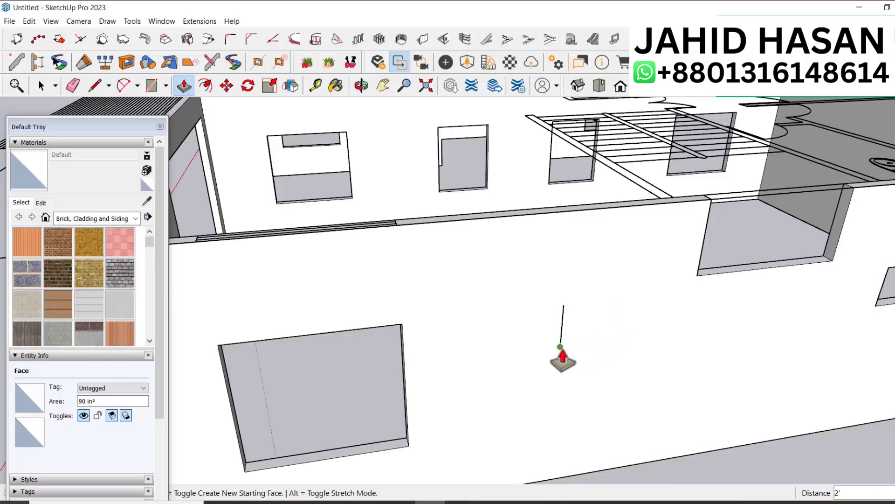
pyautogui.click(563, 359)
pyautogui.scroll(-6, 611, 368)
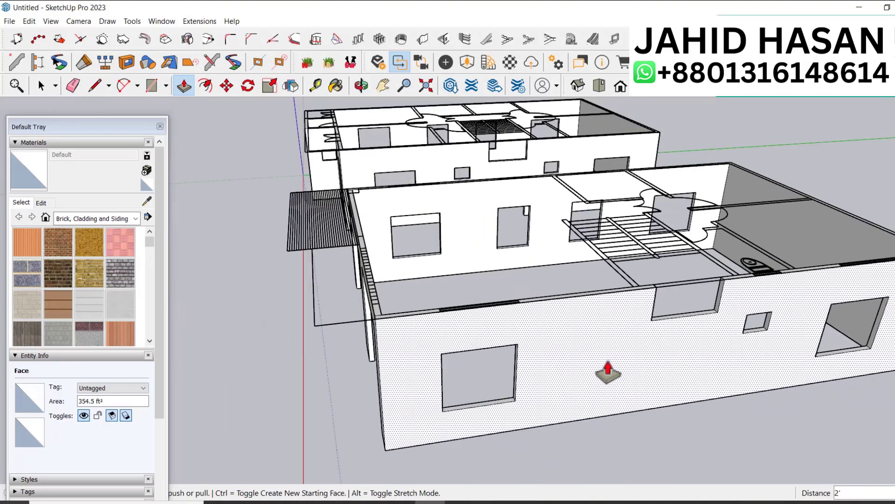
# Step: Select all the connected wall geometry of the second plan's building and make it a group
pyautogui.moveTo(608, 372); pyautogui.dragTo(653, 314, button='middle')
pyautogui.scroll(-4, 653, 314)
pyautogui.moveTo(646, 359); pyautogui.dragTo(677, 268, button='middle')
pyautogui.scroll(3, 678, 267)
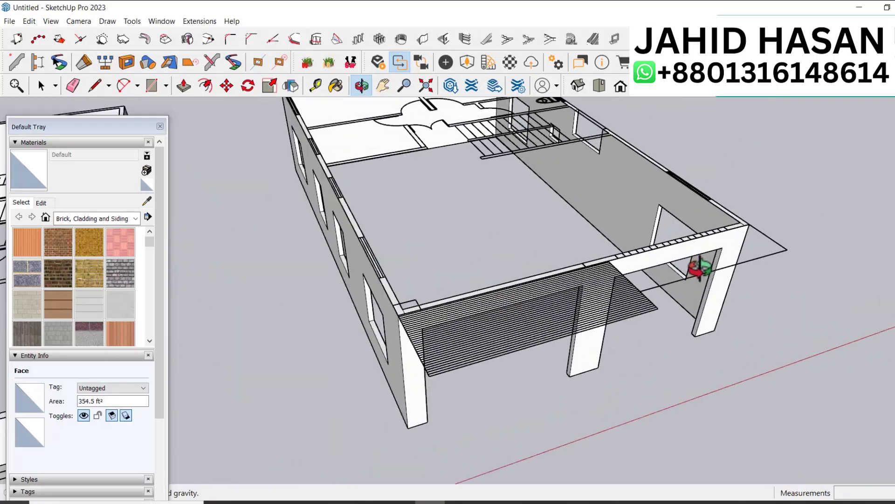
pyautogui.scroll(2, 698, 268)
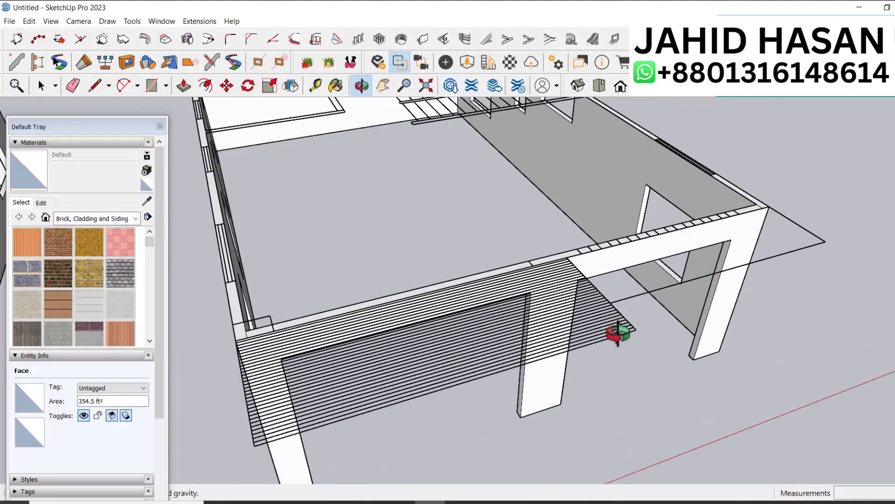
pyautogui.scroll(-3, 635, 309)
pyautogui.scroll(-2, 689, 313)
pyautogui.scroll(-2, 527, 319)
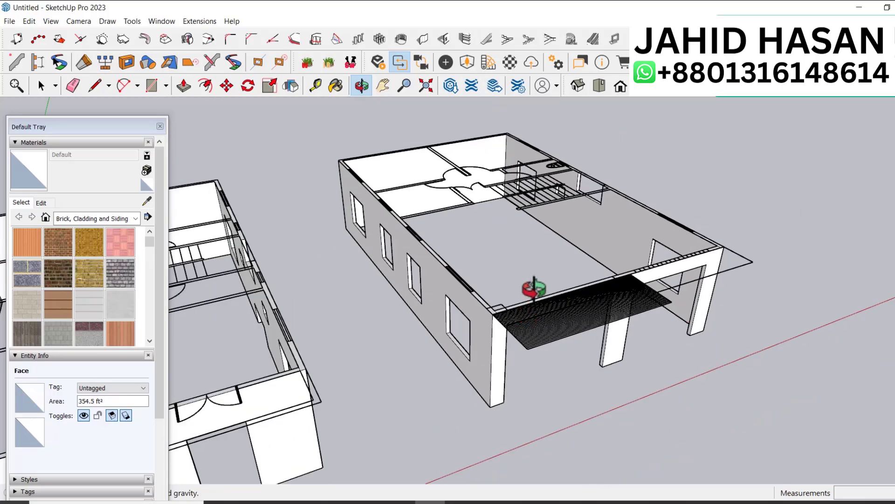
pyautogui.scroll(2, 529, 290)
pyautogui.press('space')
pyautogui.tripleClick(478, 365)
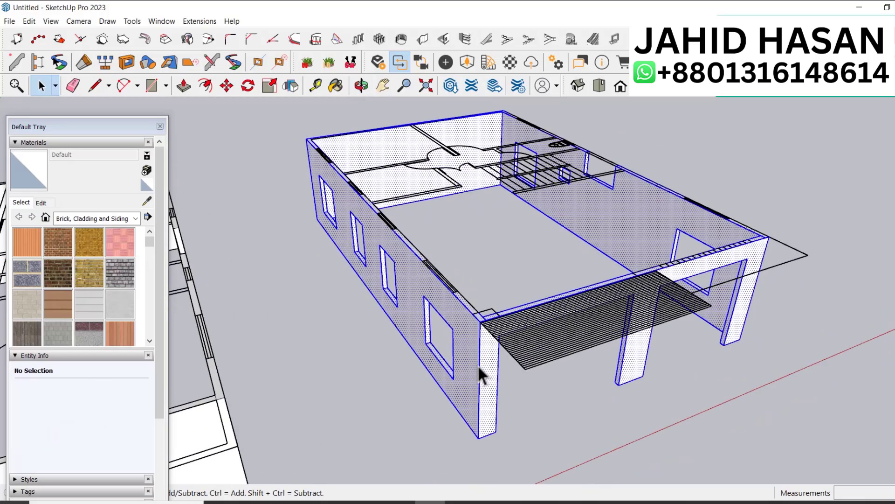
pyautogui.rightClick(478, 364)
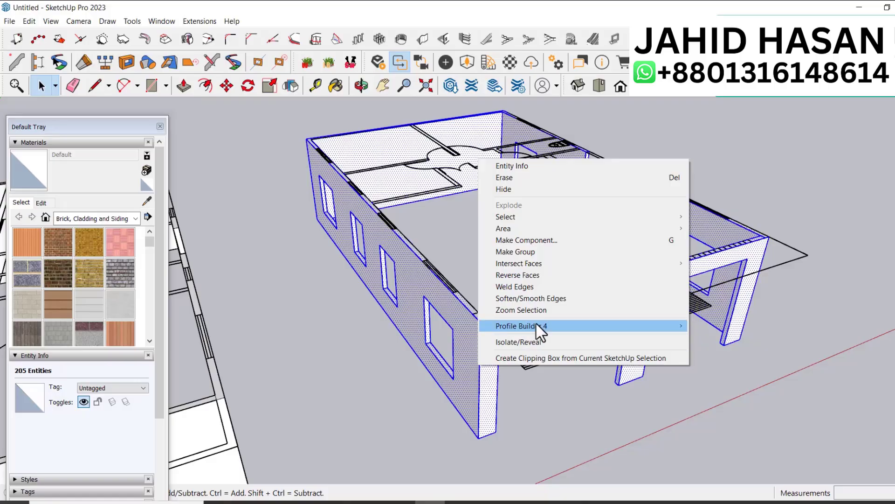
pyautogui.click(544, 253)
# Step: Remove the imported 102 4 storey pct.dwg floor-plan component lying over the walls of both buildings
pyautogui.scroll(-3, 691, 308)
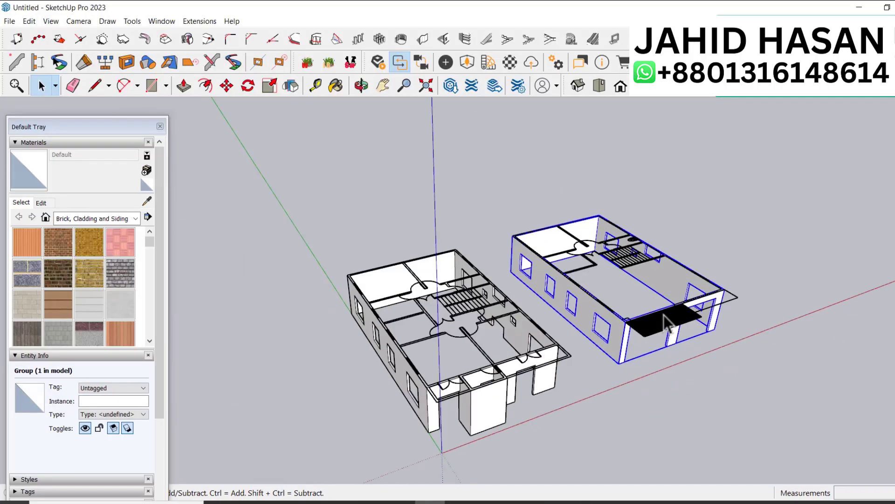
pyautogui.scroll(5, 457, 413)
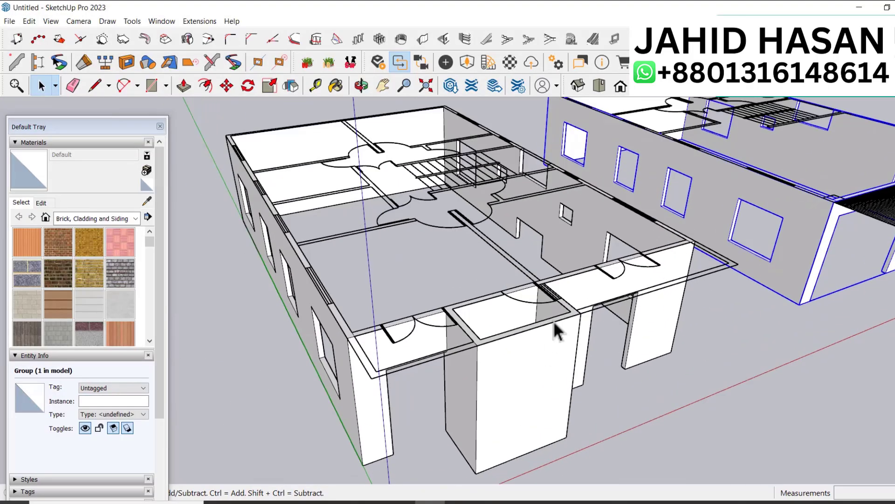
pyautogui.click(698, 273)
pyautogui.rightClick(698, 273)
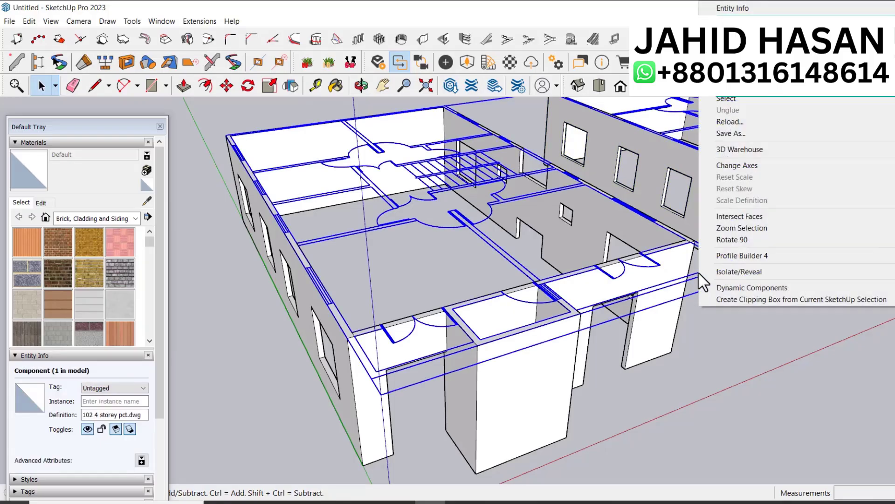
pyautogui.click(730, 20)
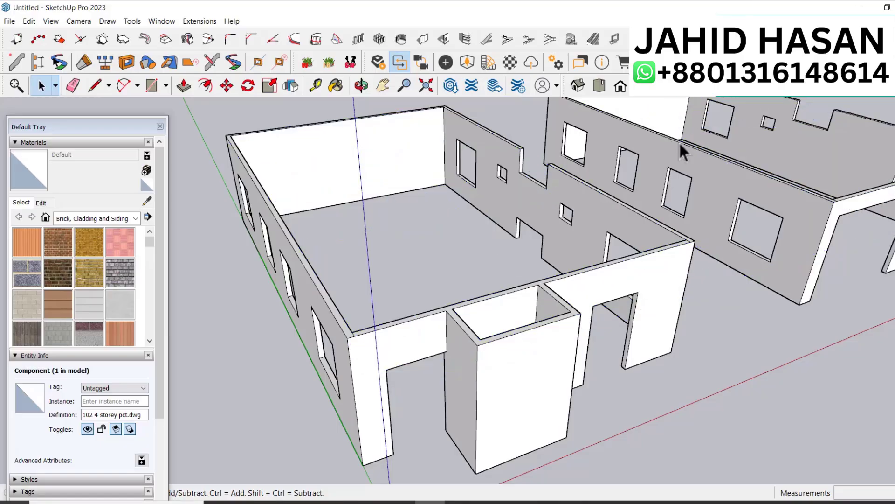
# Step: Copy the three outer top edges of the projecting front bay a short distance straight down its faces
pyautogui.scroll(3, 441, 343)
pyautogui.click(488, 278)
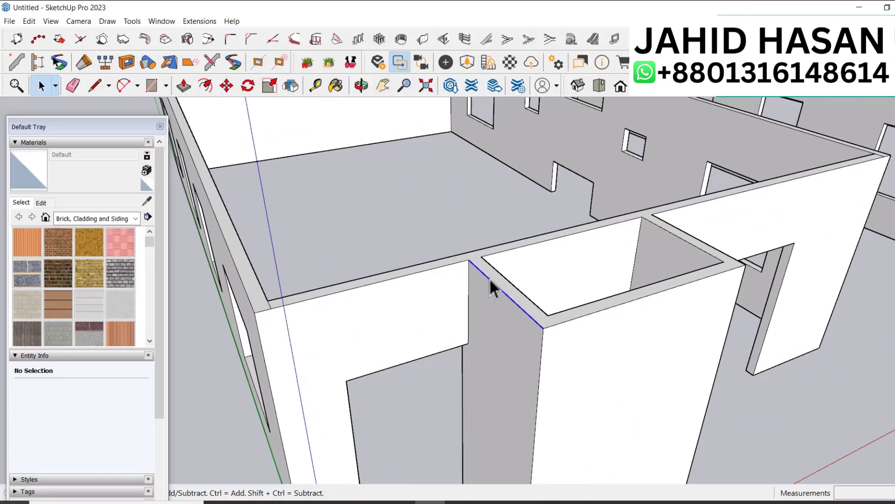
pyautogui.keyDown('ctrl'); pyautogui.click(574, 321); pyautogui.keyUp('ctrl')
pyautogui.moveTo(577, 324); pyautogui.dragTo(374, 300, button='middle')
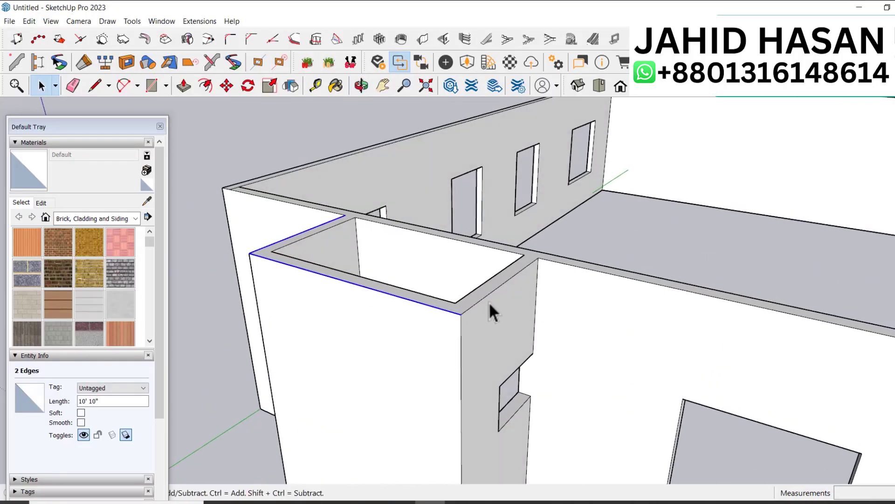
pyautogui.keyDown('ctrl'); pyautogui.click(485, 301); pyautogui.keyUp('ctrl')
pyautogui.press('m')
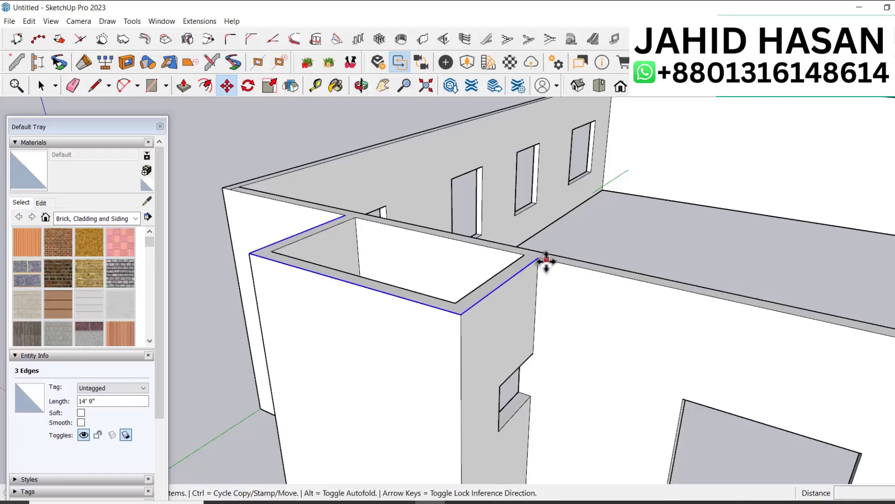
pyautogui.click(539, 258)
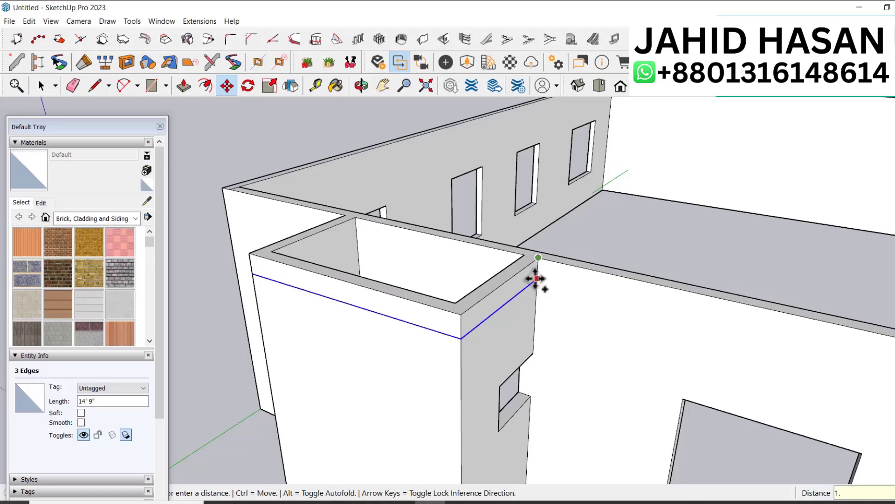
pyautogui.press('Return')
pyautogui.press('space')
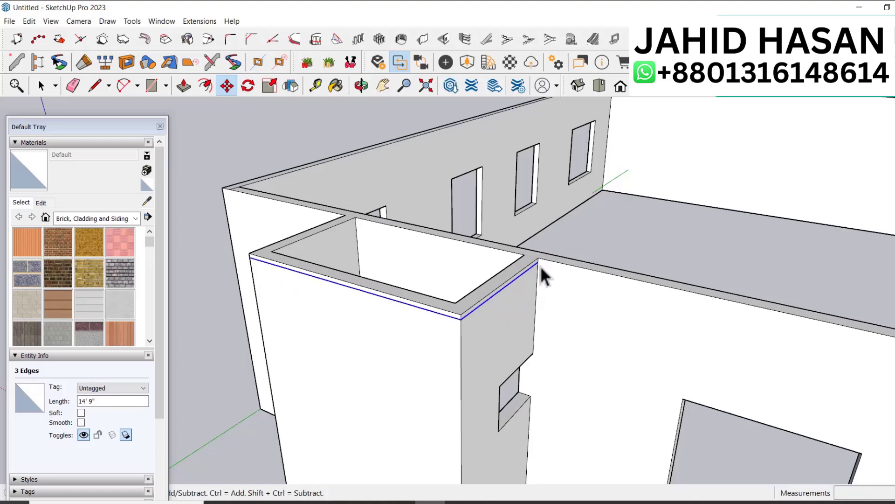
# Step: Place a guide line 15" above the bottom edge of the projecting bay's front face
pyautogui.hotkey('shift', 'z')
pyautogui.scroll(5, 509, 400)
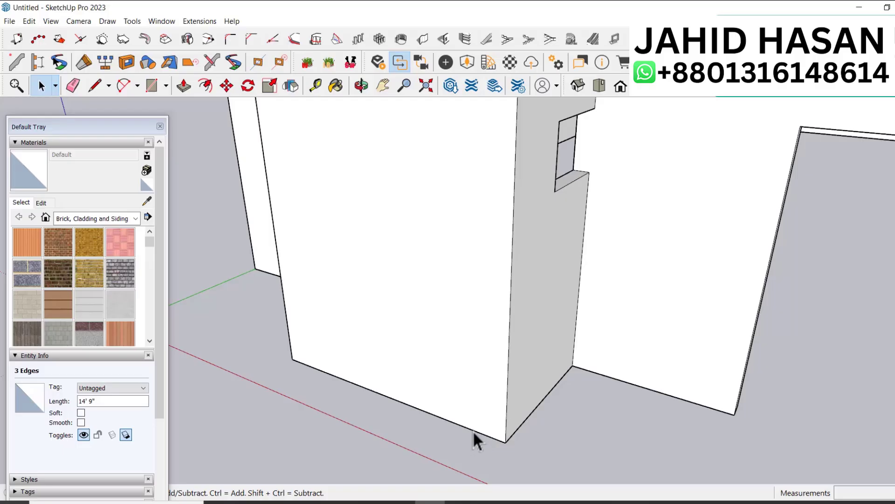
pyautogui.press('t')
pyautogui.click(458, 423)
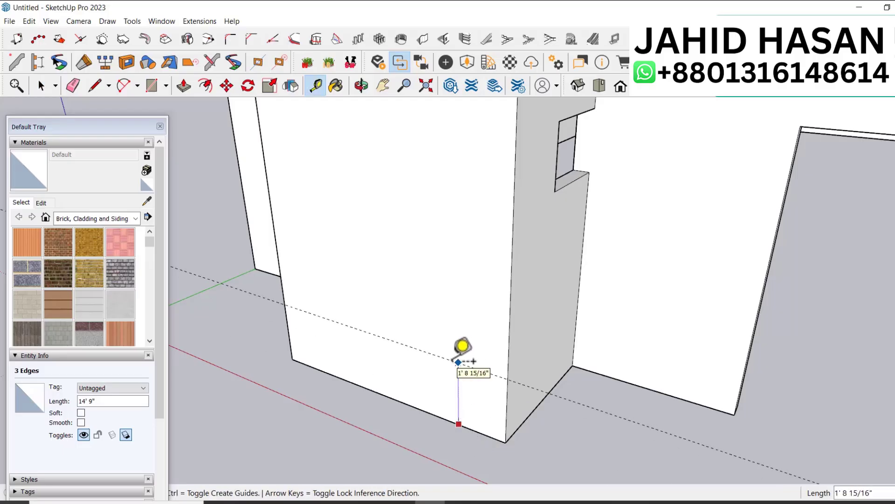
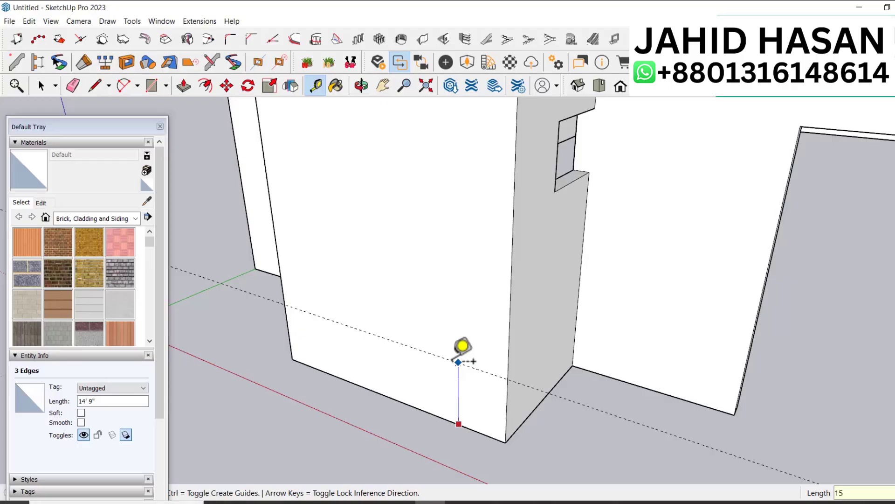
pyautogui.write('15')
pyautogui.press('Return')
pyautogui.press('space')
# Step: Copy the bay's three lowered edges down to the guide line near its base
pyautogui.scroll(-5, 569, 415)
pyautogui.scroll(2, 569, 415)
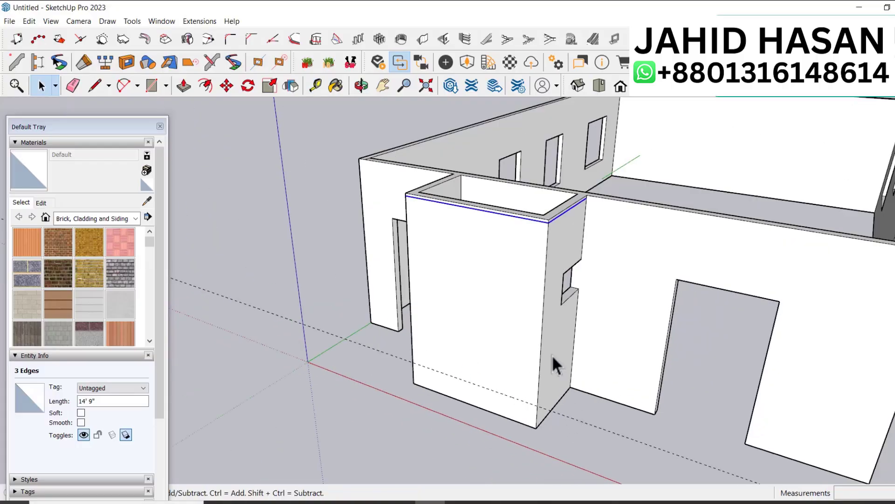
pyautogui.press('m')
pyautogui.scroll(4, 541, 280)
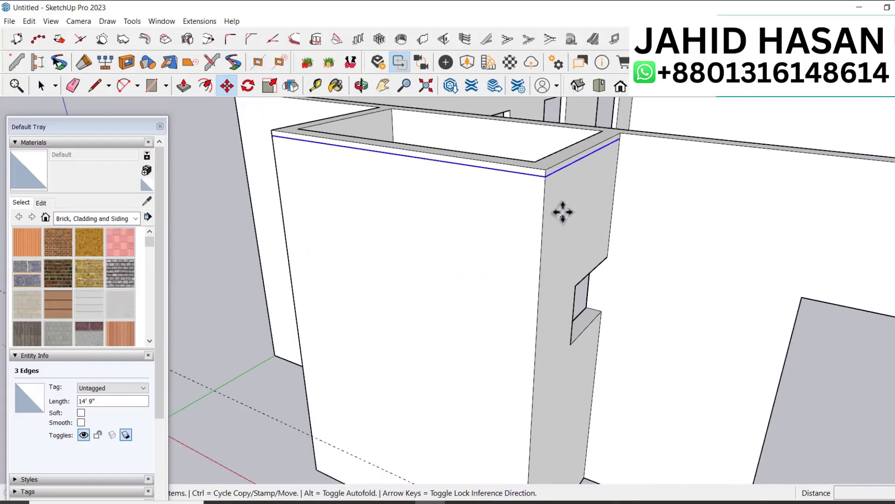
pyautogui.click(546, 178)
pyautogui.scroll(-2, 542, 199)
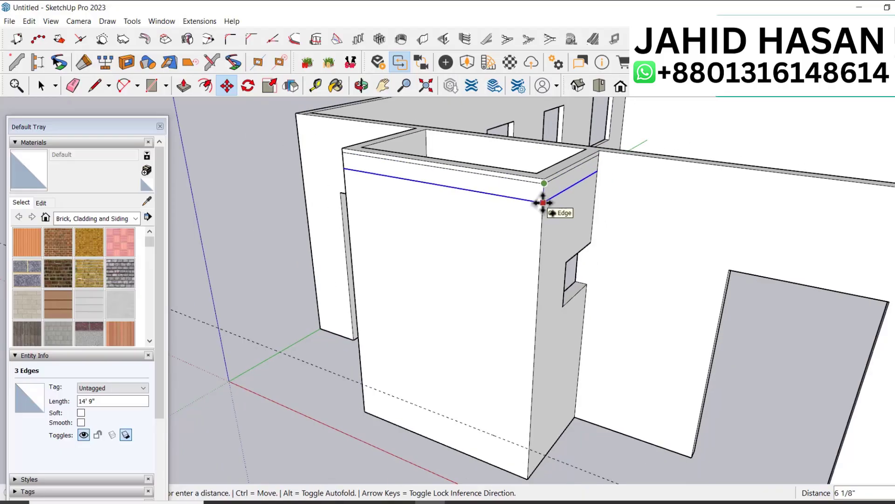
pyautogui.scroll(-2, 544, 201)
pyautogui.scroll(6, 539, 350)
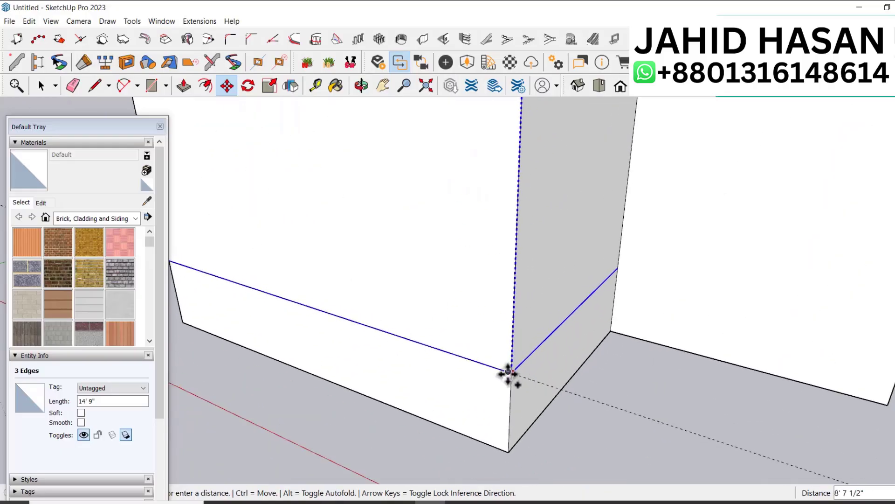
pyautogui.click(511, 371)
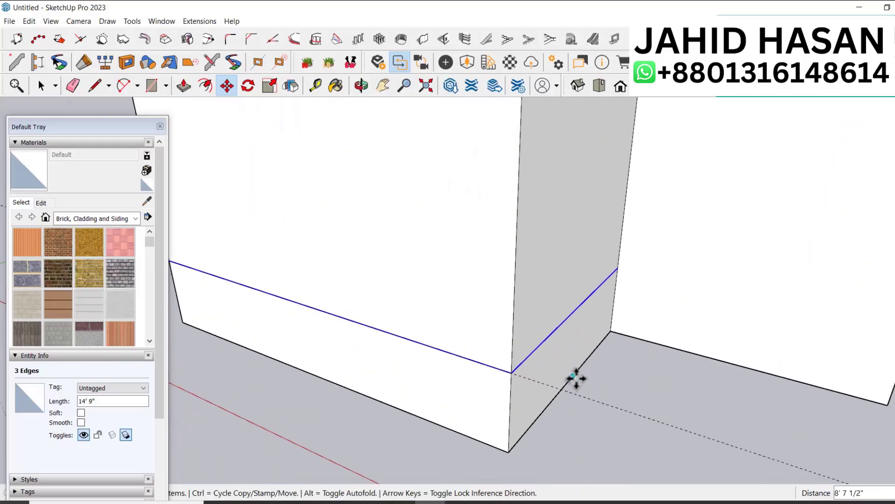
pyautogui.click(511, 372)
pyautogui.press('ctrl')
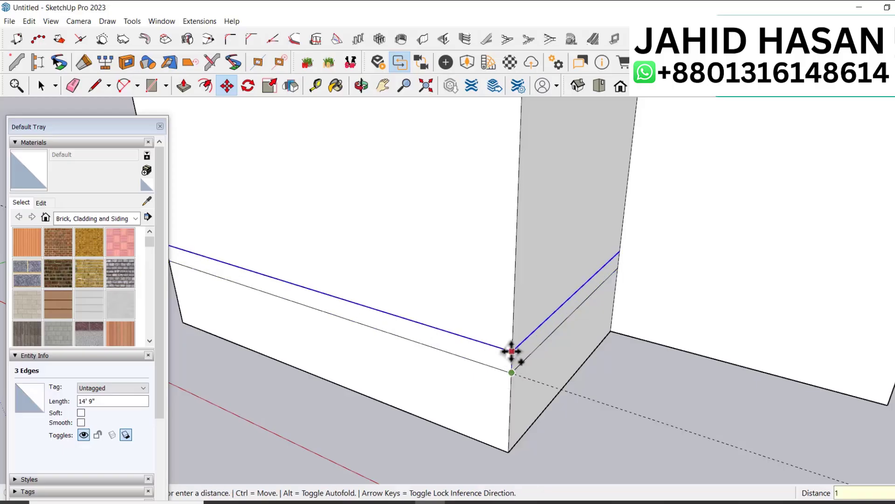
pyautogui.press('Return')
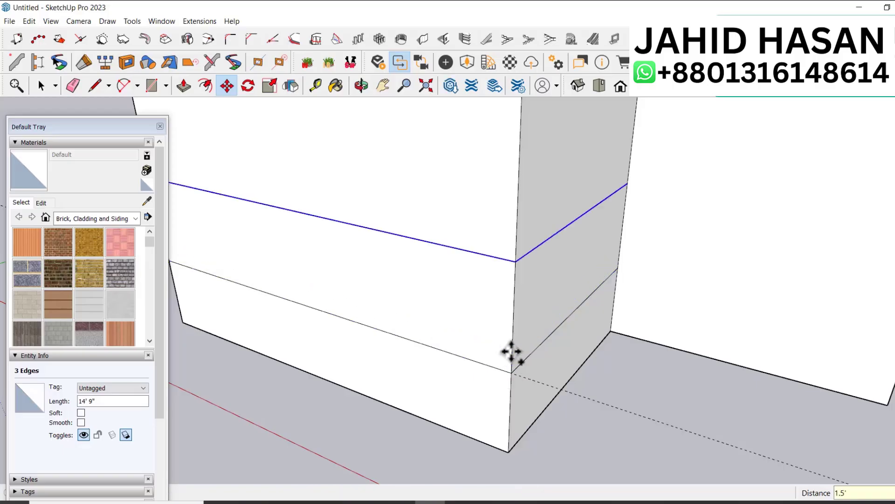
pyautogui.hotkey('ctrl', 'z')
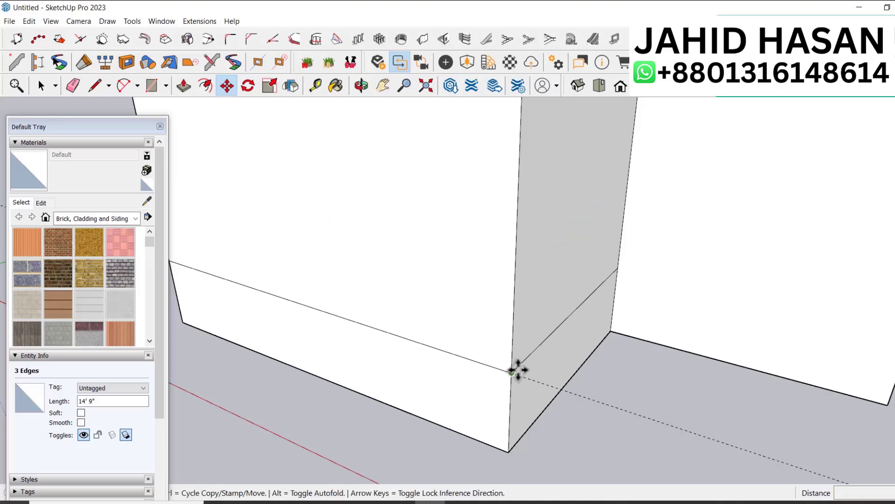
# Step: Copy the three base-band edges around the projecting bay 1.5" upward to form a thin groove strip
pyautogui.press('space')
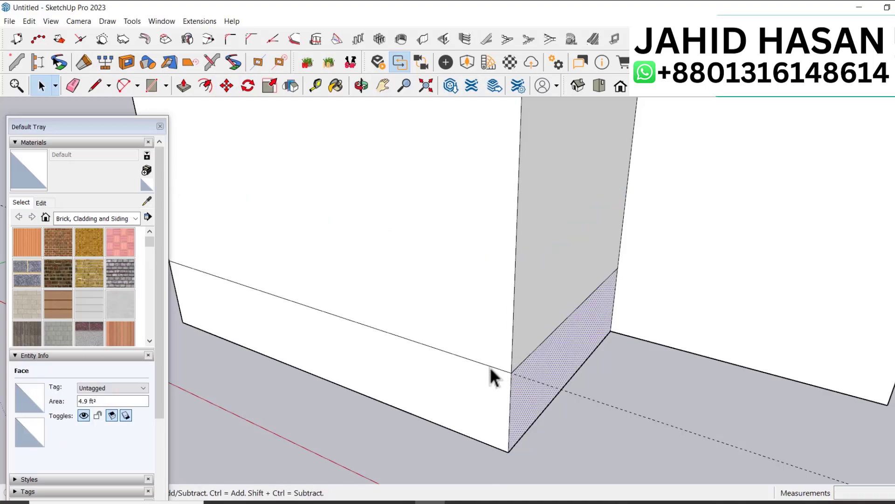
pyautogui.click(490, 366)
pyautogui.keyDown('ctrl'); pyautogui.click(527, 360); pyautogui.keyUp('ctrl')
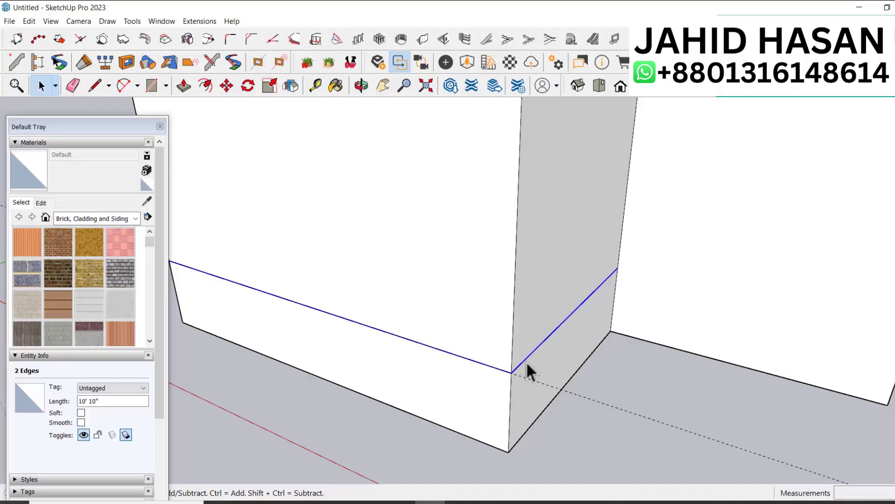
pyautogui.moveTo(526, 361); pyautogui.dragTo(309, 397, button='middle')
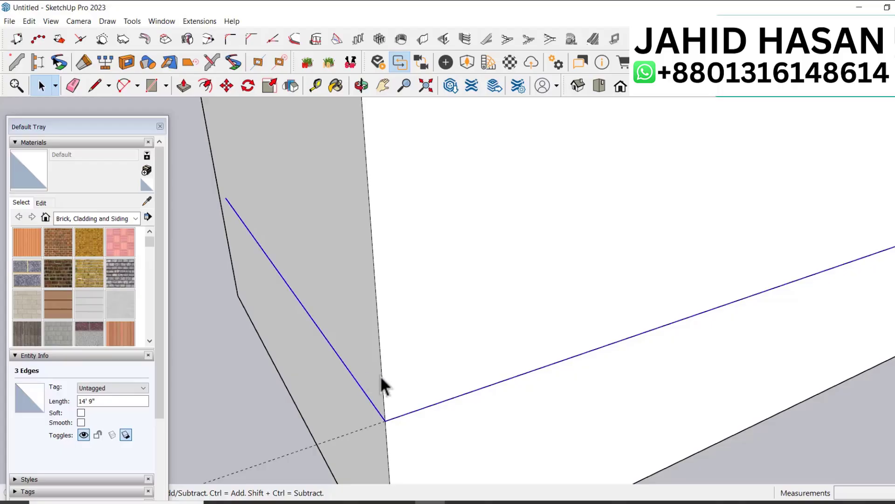
pyautogui.press('m')
pyautogui.click(385, 421)
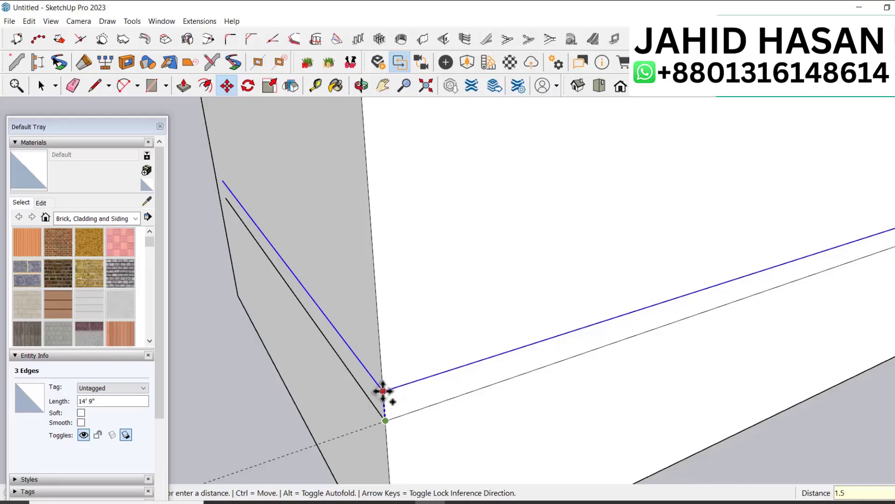
pyautogui.press('Return')
pyautogui.press('space')
# Step: Erase the guide line running along the base of the projecting bay
pyautogui.scroll(-5, 392, 376)
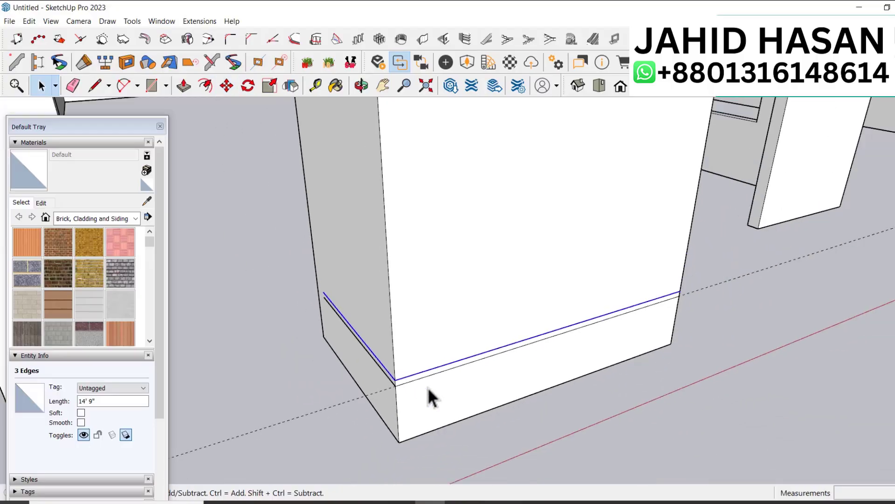
pyautogui.scroll(-2, 439, 390)
pyautogui.press('e')
pyautogui.scroll(-6, 455, 404)
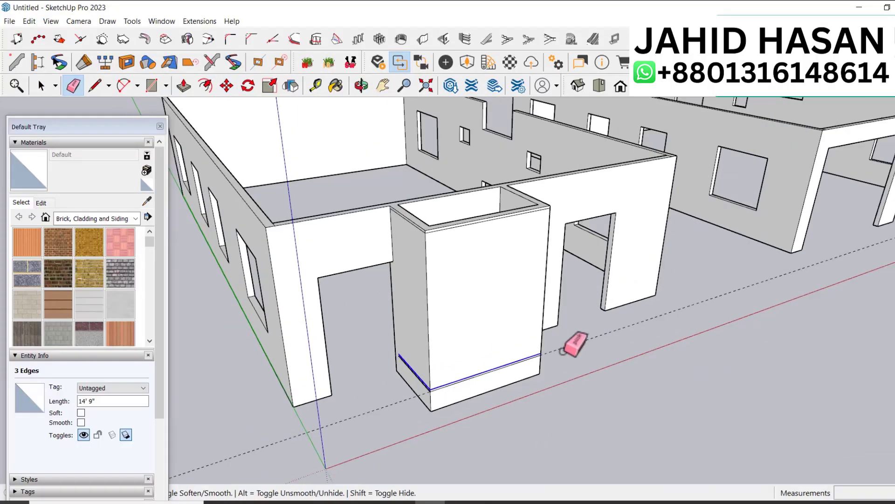
pyautogui.click(509, 385)
# Step: Draw lines extending both groove edges on the bay's side face about 5" to 6" to its rear vertical edge
pyautogui.scroll(10, 428, 394)
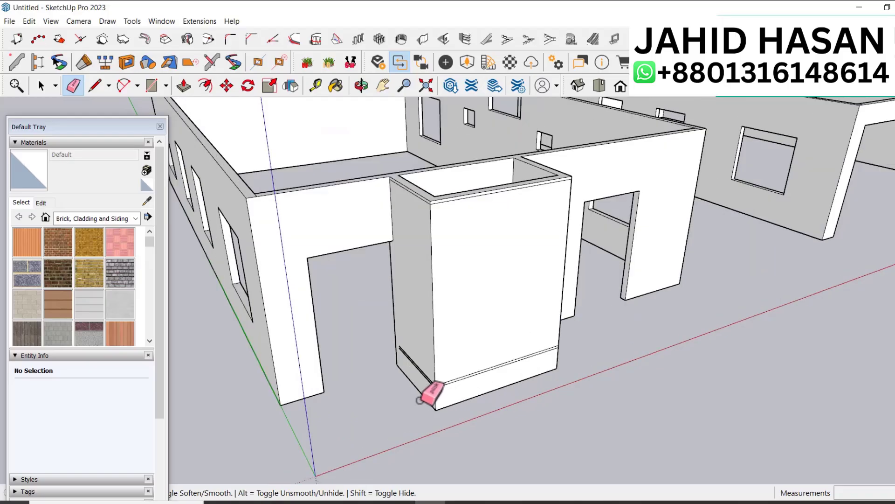
pyautogui.scroll(5, 369, 326)
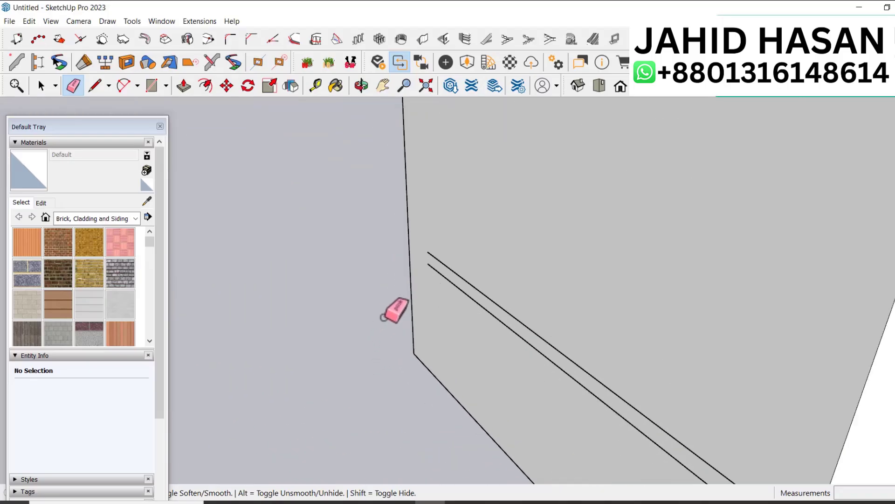
pyautogui.press('l')
pyautogui.scroll(2, 425, 297)
pyautogui.click(428, 249)
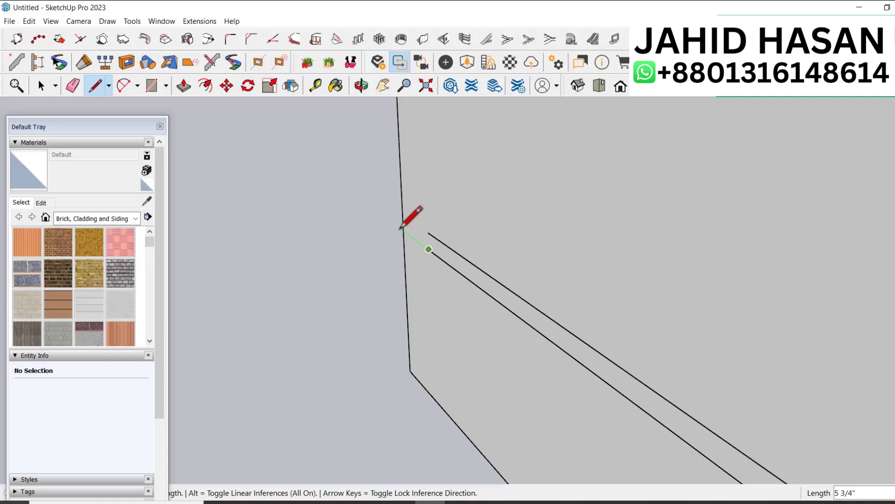
pyautogui.click(427, 232)
pyautogui.click(403, 223)
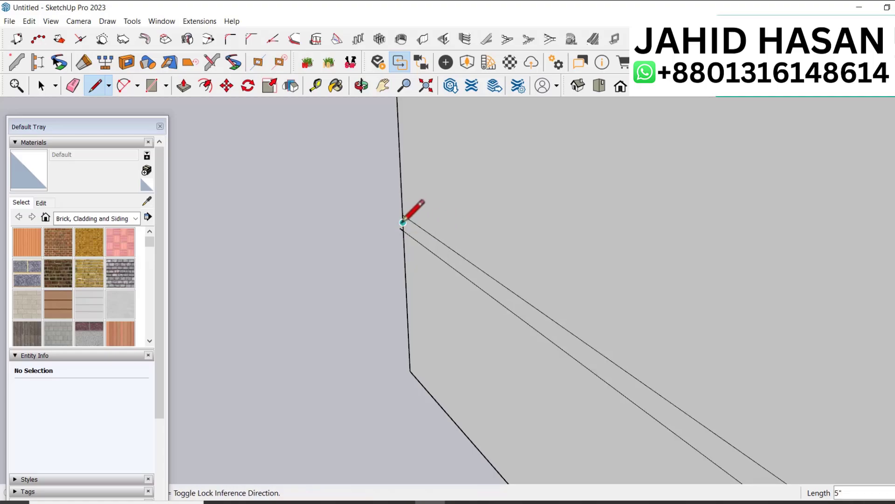
# Step: Erase the overshooting stub of the lower groove edge at the bay's rear vertical edge
pyautogui.press('e')
pyautogui.scroll(2, 403, 233)
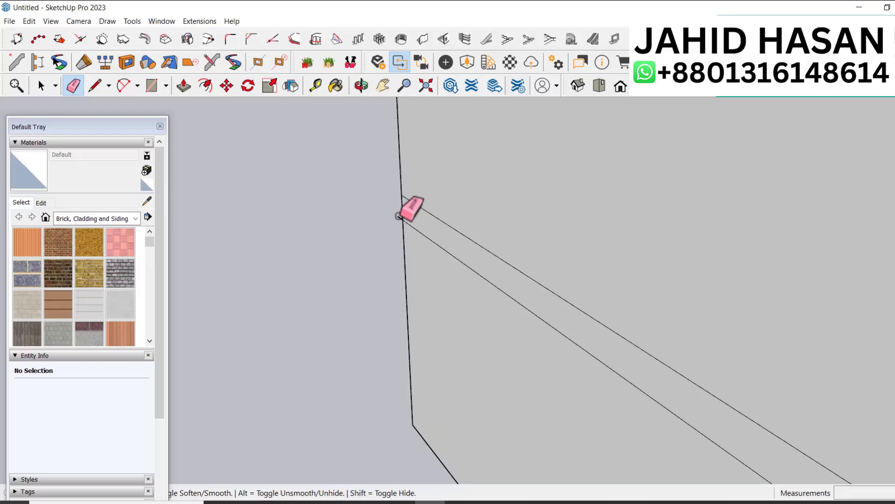
pyautogui.scroll(-4, 343, 303)
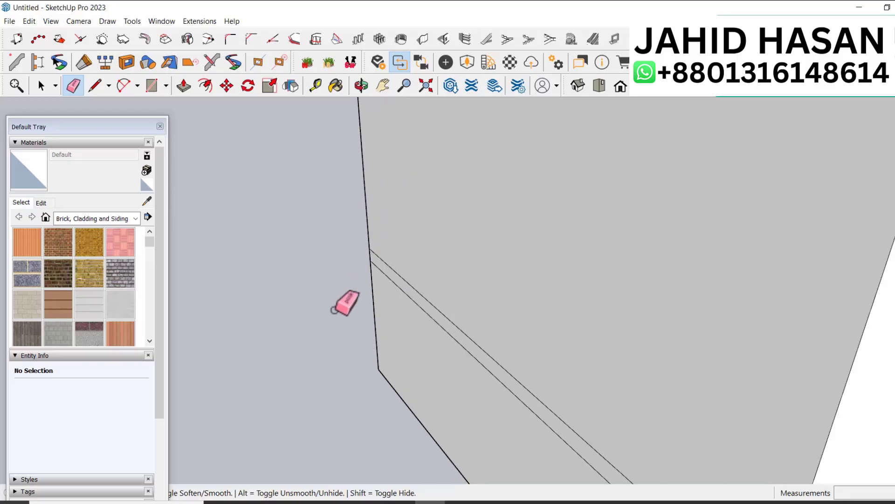
# Step: Place horizontal guides on the longer front wall section, 1' 3" above its base and 8' 7 1/2" up at the bay's upper groove
pyautogui.moveTo(490, 274); pyautogui.dragTo(454, 335, button='middle')
pyautogui.scroll(-5, 466, 406)
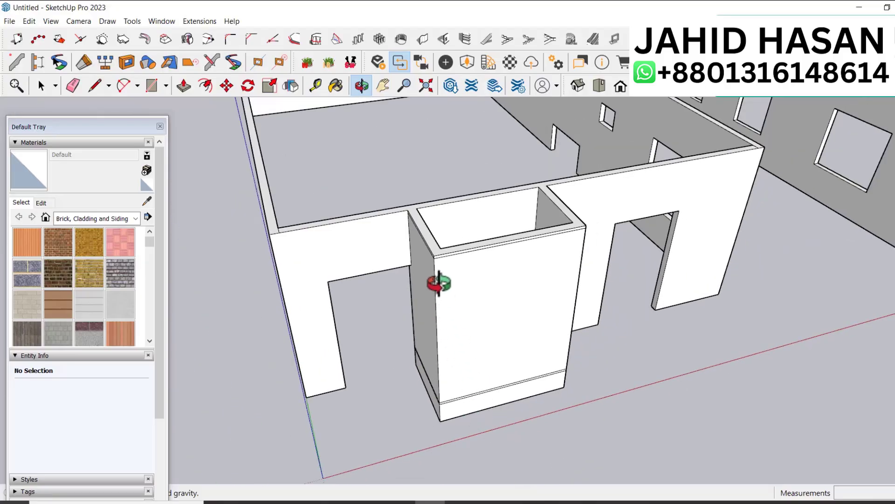
pyautogui.scroll(3, 436, 281)
pyautogui.moveTo(494, 348); pyautogui.dragTo(501, 326, button='middle')
pyautogui.press('space')
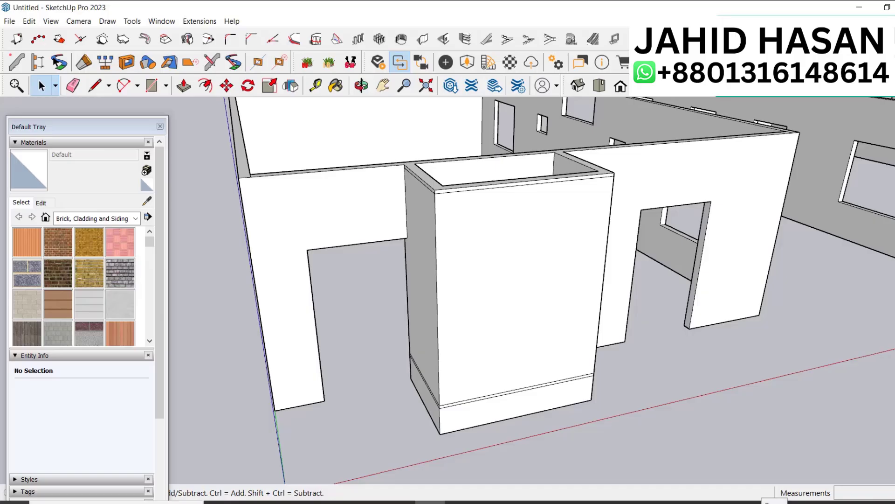
pyautogui.keyDown('shift'); pyautogui.moveTo(554, 406); pyautogui.dragTo(678, 448, button='middle'); pyautogui.keyUp('shift')
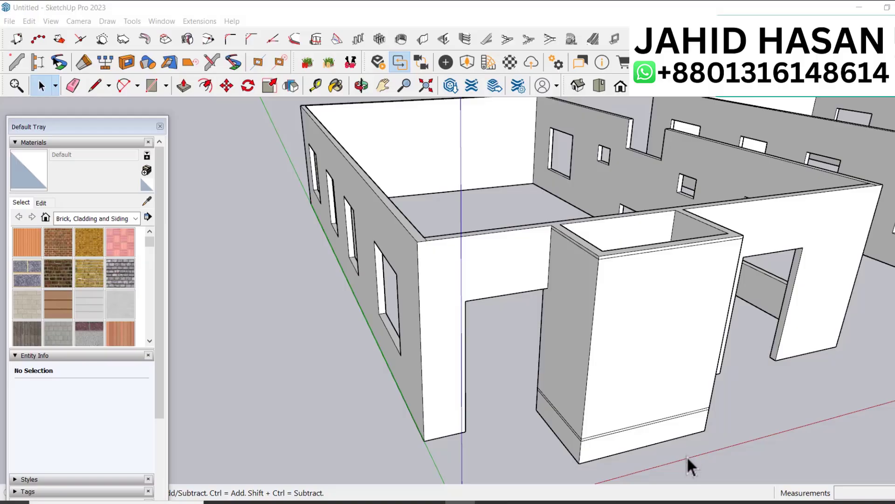
pyautogui.moveTo(682, 457); pyautogui.dragTo(566, 446, button='middle')
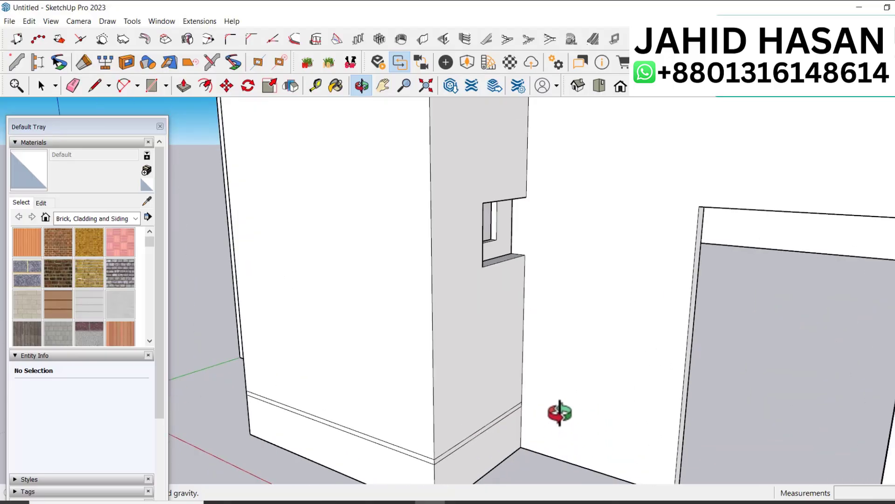
pyautogui.press('t')
pyautogui.click(574, 464)
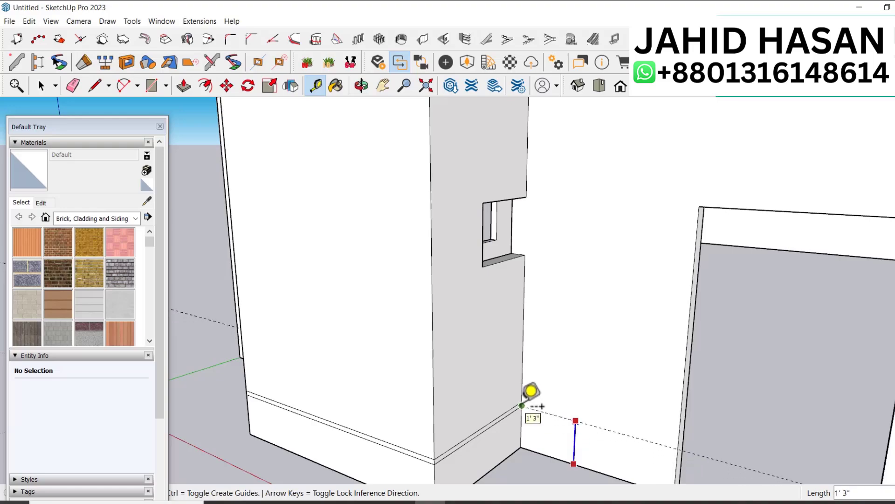
pyautogui.scroll(-3, 580, 375)
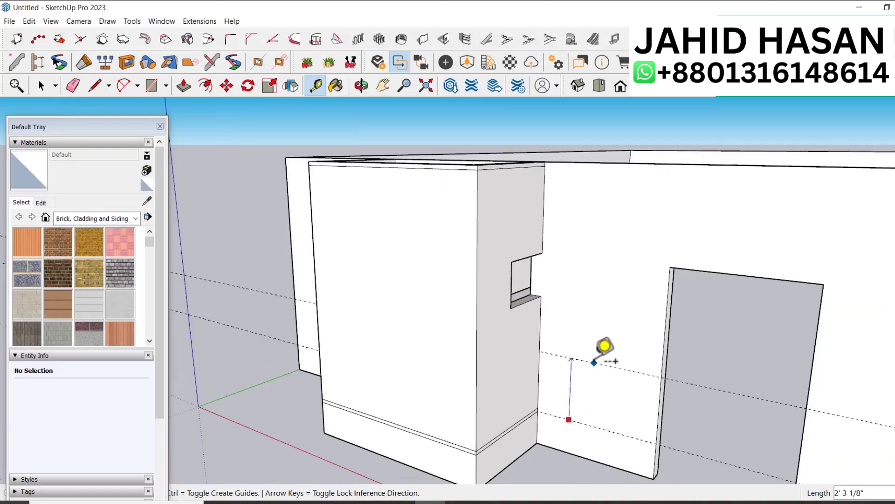
pyautogui.scroll(-2, 592, 247)
pyautogui.scroll(4, 606, 255)
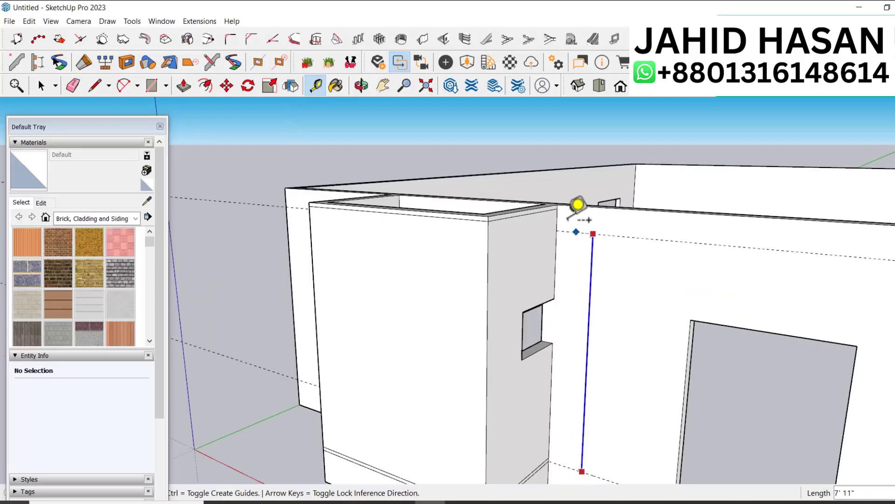
pyautogui.press('Escape')
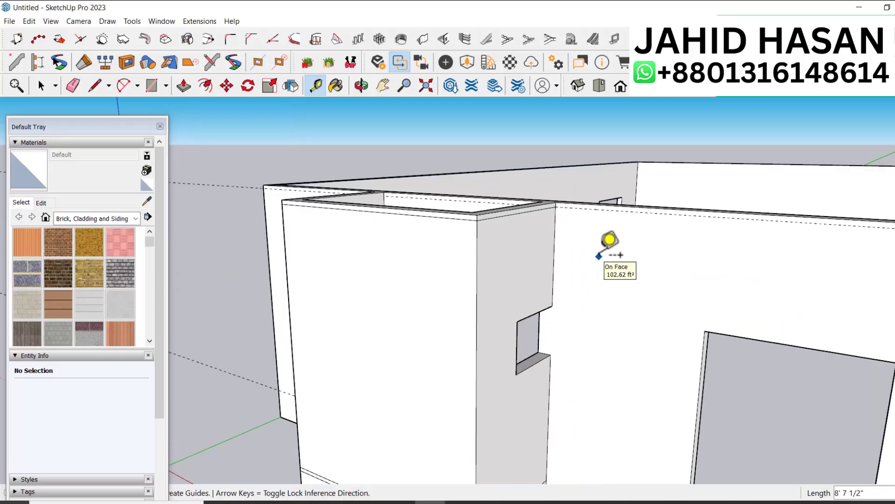
# Step: Draw a thin 13' long rectangle along the top of the longer front wall section, down to the upper guide
pyautogui.press('space')
pyautogui.click(602, 252)
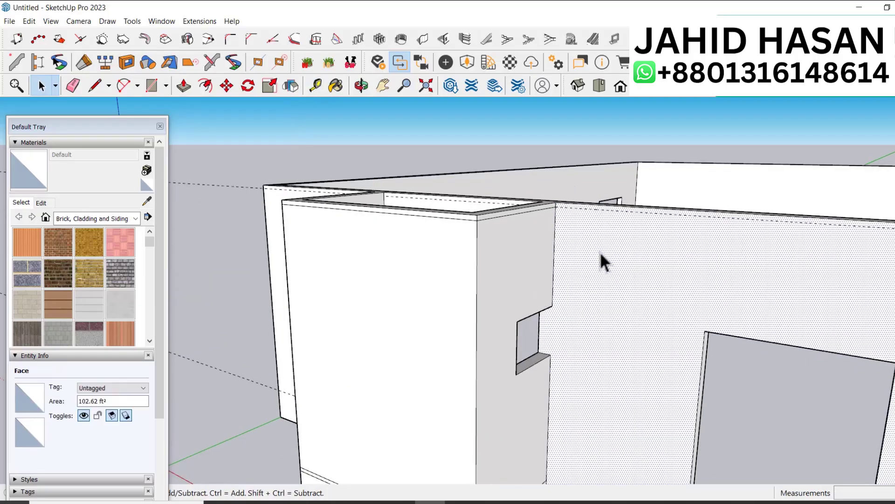
pyautogui.press('r')
pyautogui.click(555, 202)
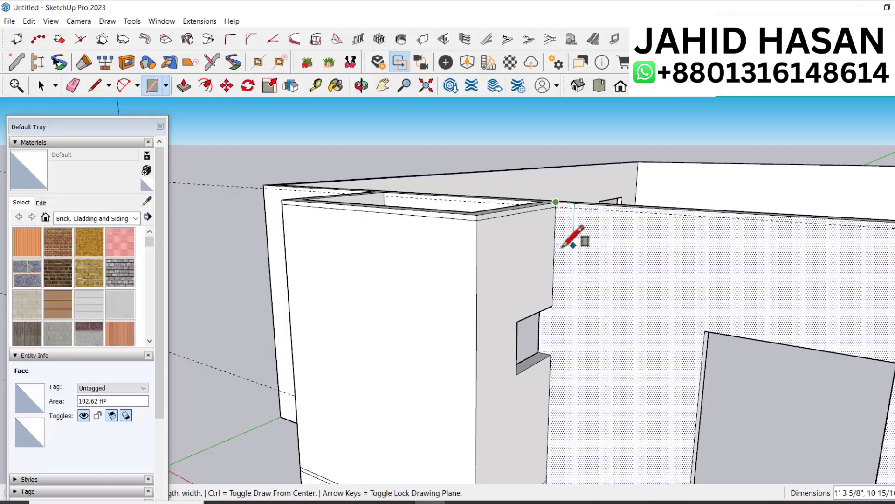
pyautogui.scroll(-5, 566, 251)
pyautogui.scroll(6, 799, 247)
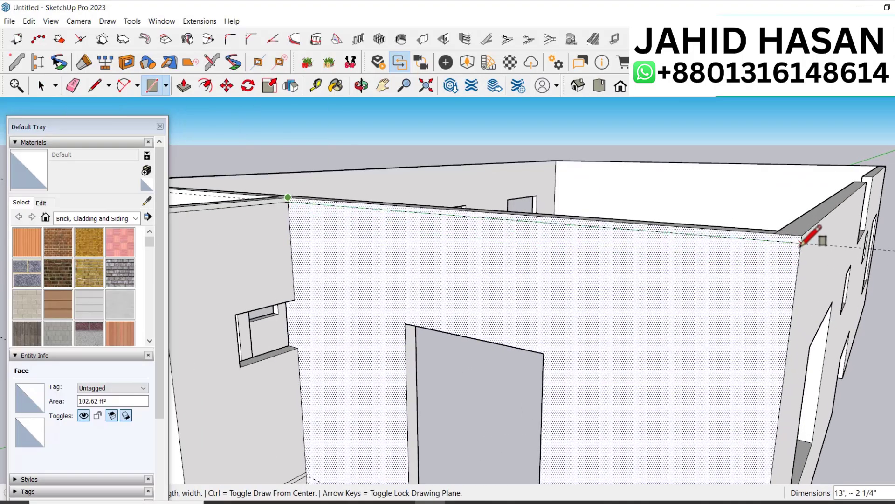
pyautogui.click(800, 245)
pyautogui.scroll(-5, 740, 256)
pyautogui.scroll(6, 600, 345)
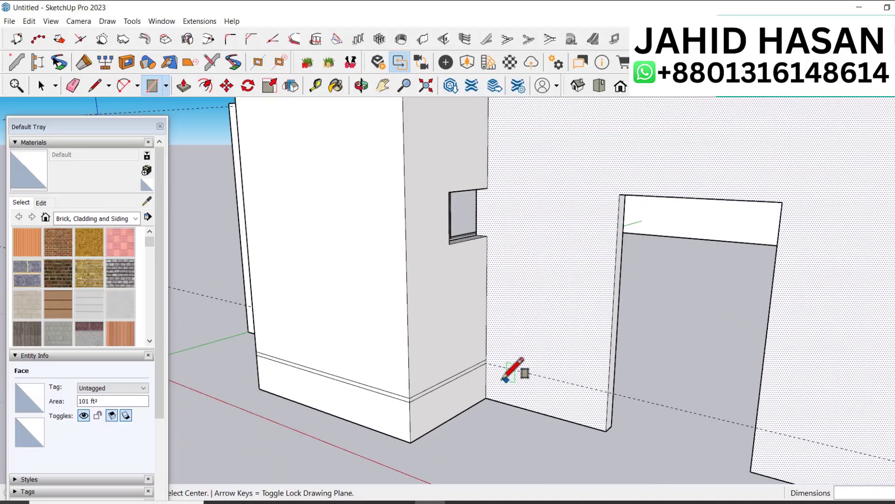
# Step: Draw a 13' by 1 1/2" rectangle along the lower guide, continuing the bay's base groove across the longer front wall section
pyautogui.scroll(3, 505, 379)
pyautogui.click(467, 344)
pyautogui.scroll(-2, 562, 326)
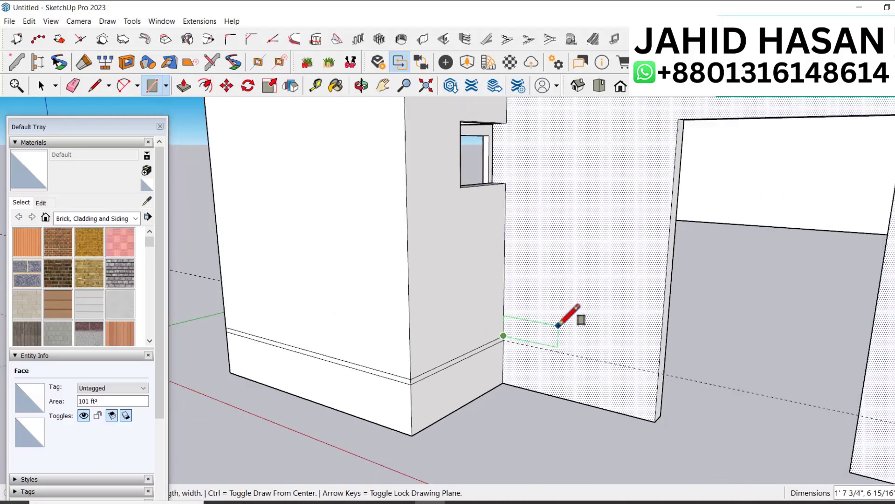
pyautogui.scroll(5, 648, 357)
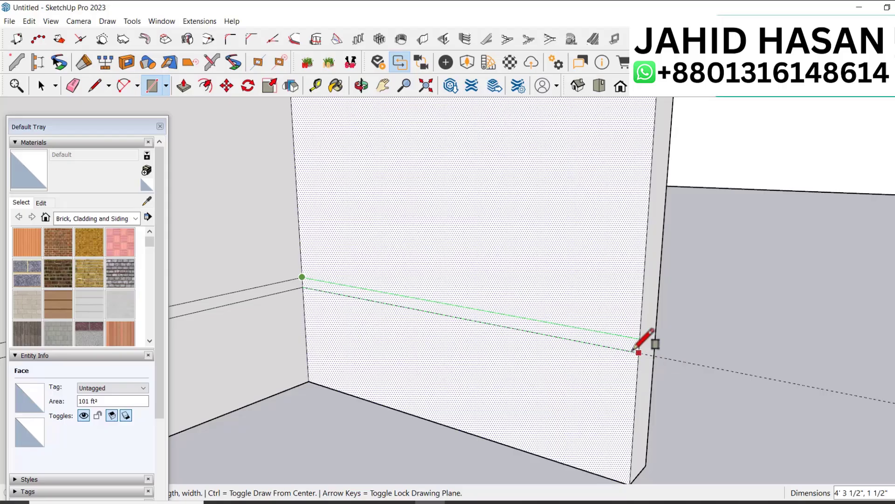
pyautogui.scroll(-6, 648, 345)
pyautogui.scroll(3, 893, 401)
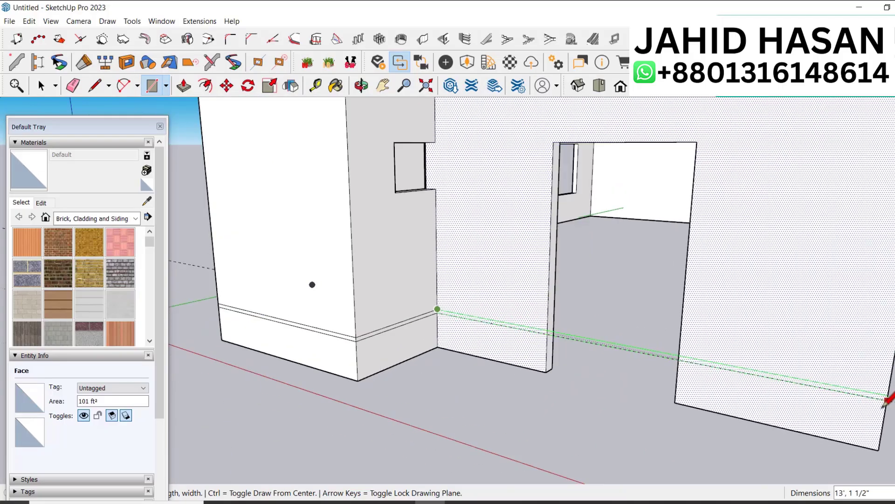
pyautogui.click(888, 397)
pyautogui.press('space')
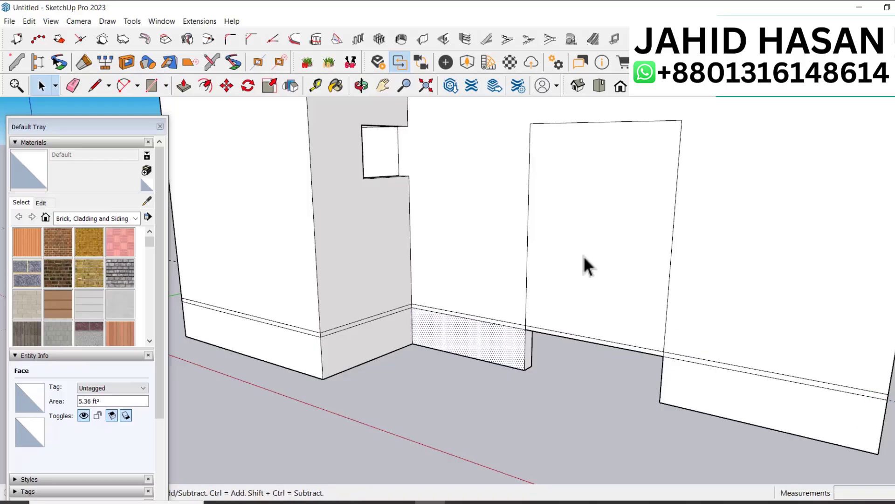
# Step: Delete the face filling the front doorway and erase the groove lines crossing the opening
pyautogui.click(594, 262)
pyautogui.press('Delete')
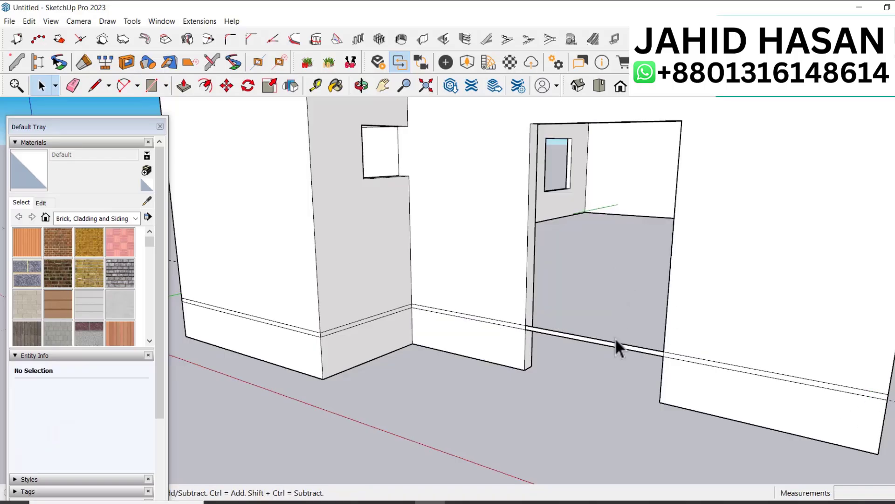
pyautogui.press('e')
pyautogui.moveTo(617, 339); pyautogui.dragTo(616, 345)
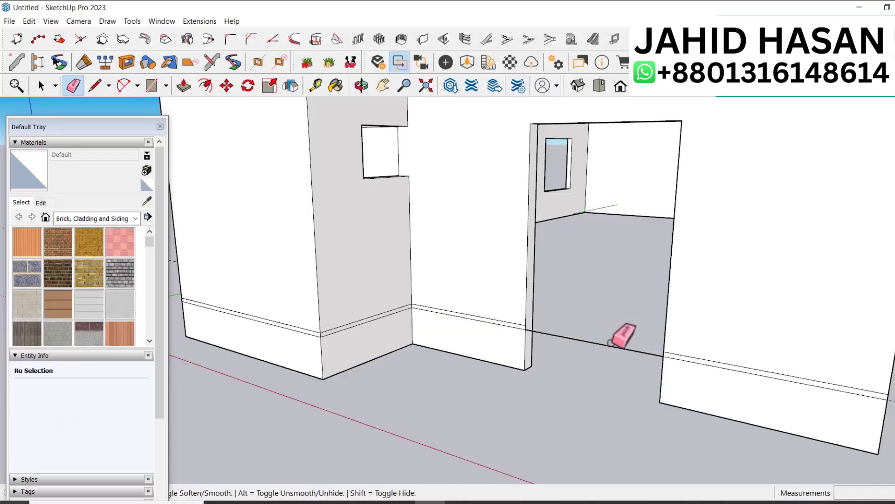
pyautogui.scroll(-6, 624, 363)
pyautogui.scroll(3, 606, 377)
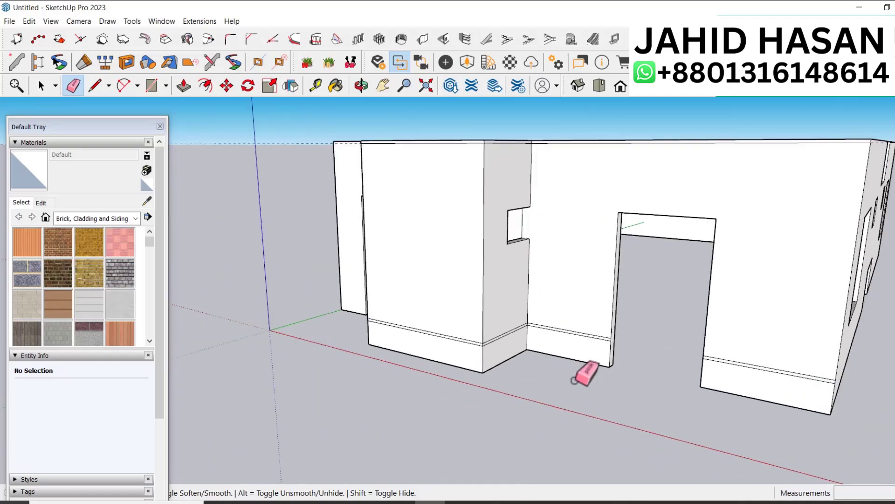
# Step: Draw a line along the upper guide on the shorter front wall section, from the bay's upper groove to the wall's outer corner
pyautogui.moveTo(586, 381); pyautogui.dragTo(752, 372, button='middle')
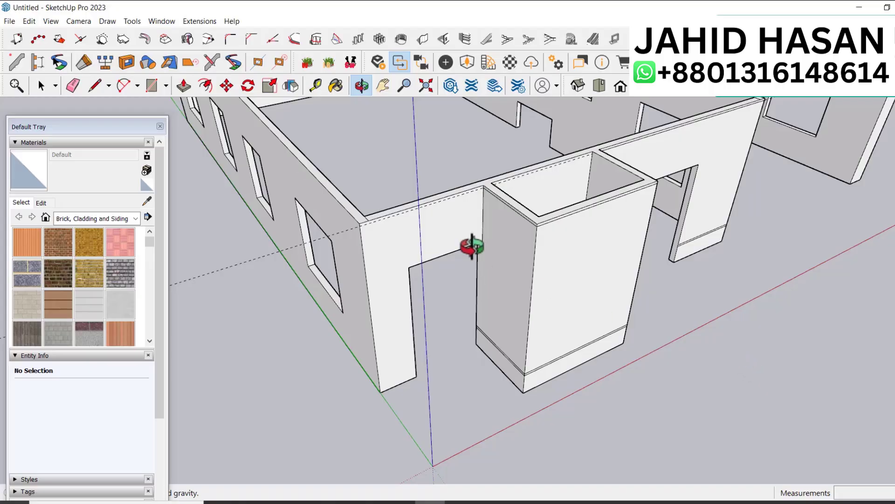
pyautogui.scroll(4, 466, 244)
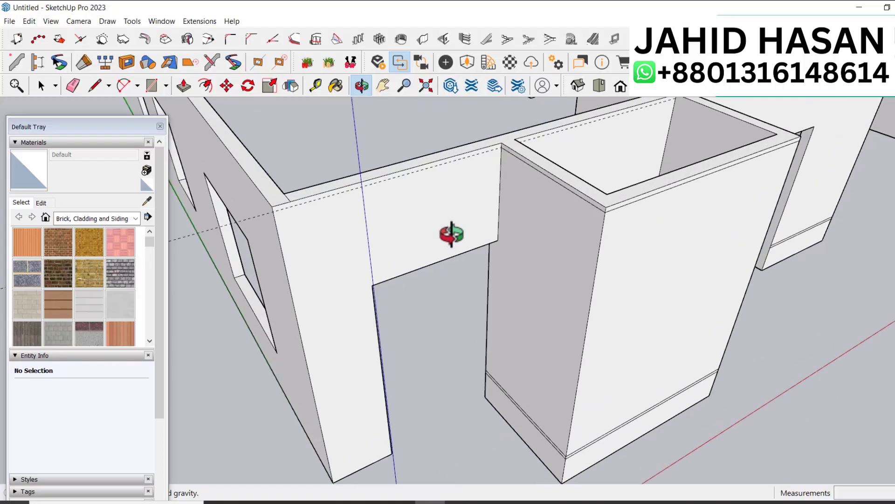
pyautogui.press('l')
pyautogui.scroll(4, 473, 172)
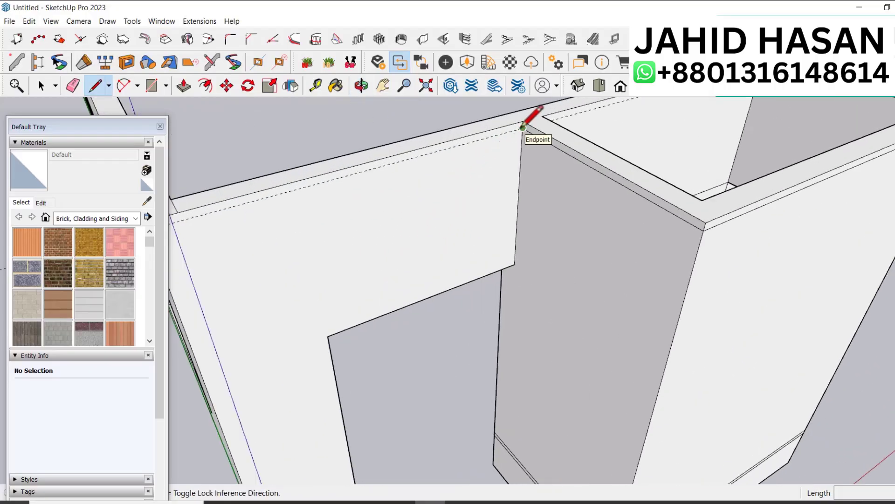
pyautogui.click(523, 127)
pyautogui.scroll(-2, 327, 187)
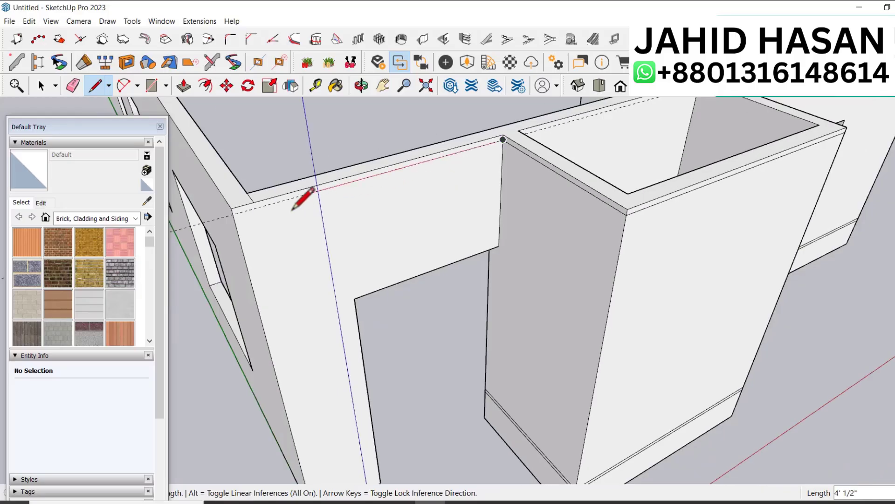
pyautogui.click(232, 214)
pyautogui.scroll(-3, 402, 198)
pyautogui.scroll(5, 339, 364)
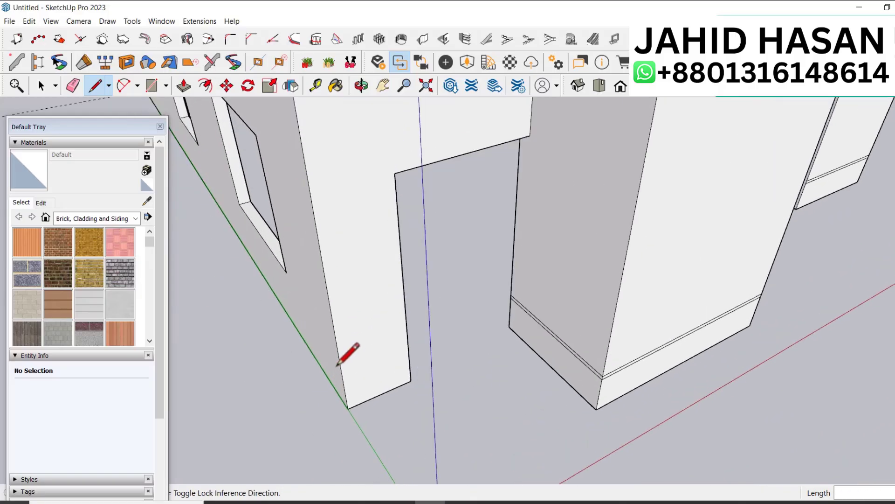
pyautogui.press('t')
pyautogui.click(386, 391)
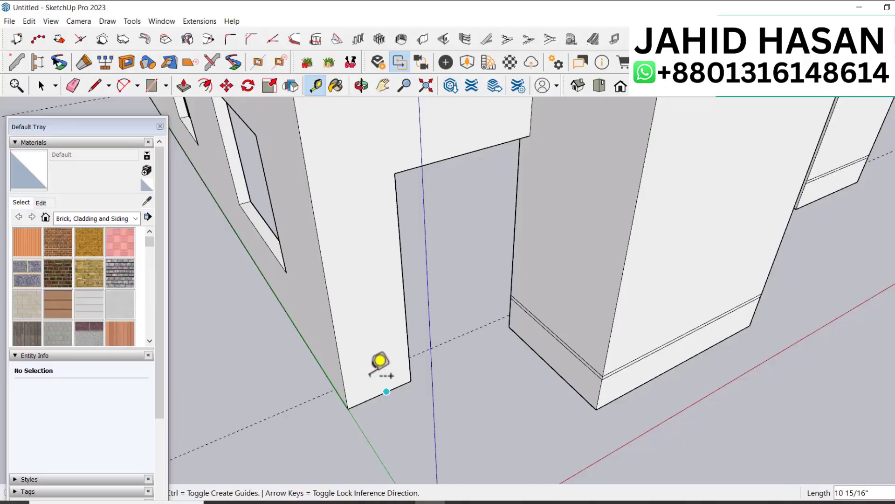
pyautogui.press('space')
pyautogui.scroll(-5, 407, 377)
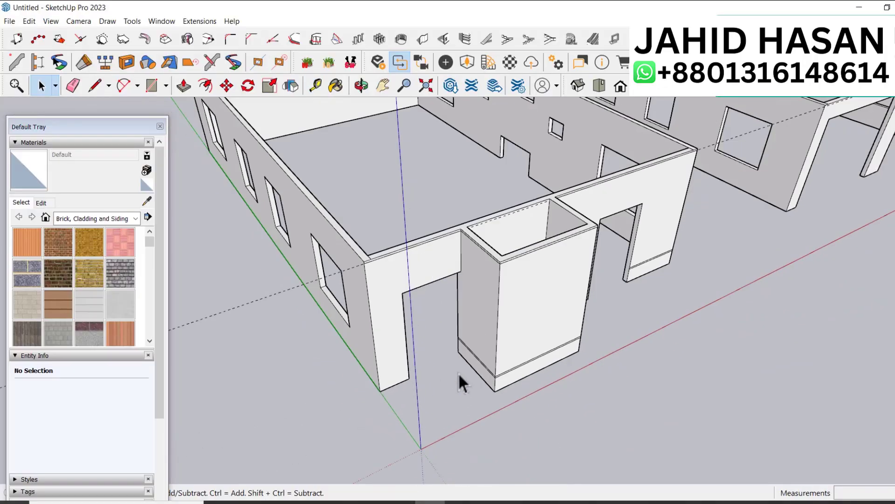
pyautogui.scroll(4, 448, 371)
pyautogui.scroll(-2, 467, 379)
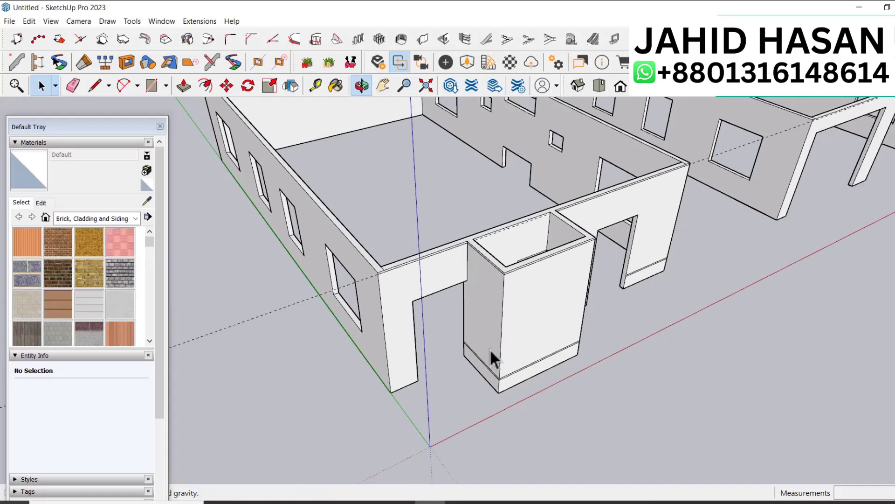
# Step: Draw a 41' 6" by 1 1/2" rectangle along the top edge of the long side wall, from corner to corner
pyautogui.moveTo(490, 349); pyautogui.dragTo(556, 290, button='middle')
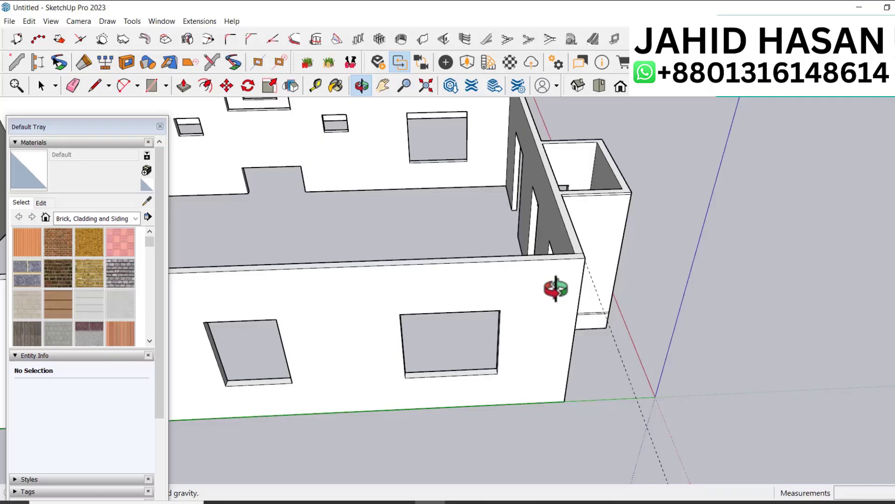
pyautogui.press('r')
pyautogui.scroll(2, 580, 270)
pyautogui.scroll(1, 590, 259)
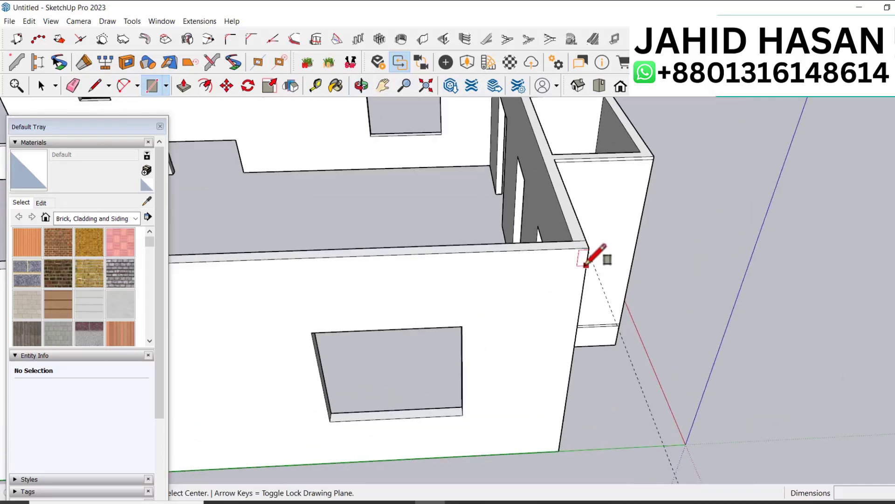
pyautogui.scroll(3, 590, 257)
pyautogui.click(595, 216)
pyautogui.scroll(-2, 669, 264)
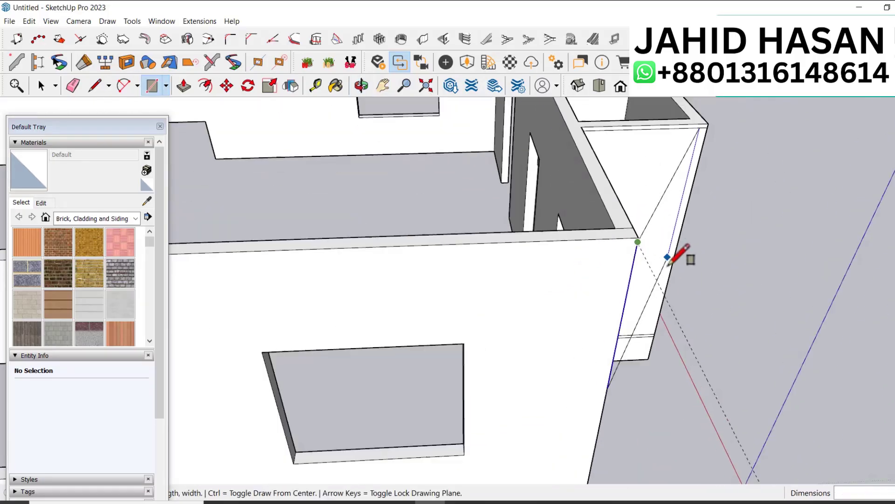
pyautogui.scroll(-5, 668, 257)
pyautogui.scroll(4, 499, 286)
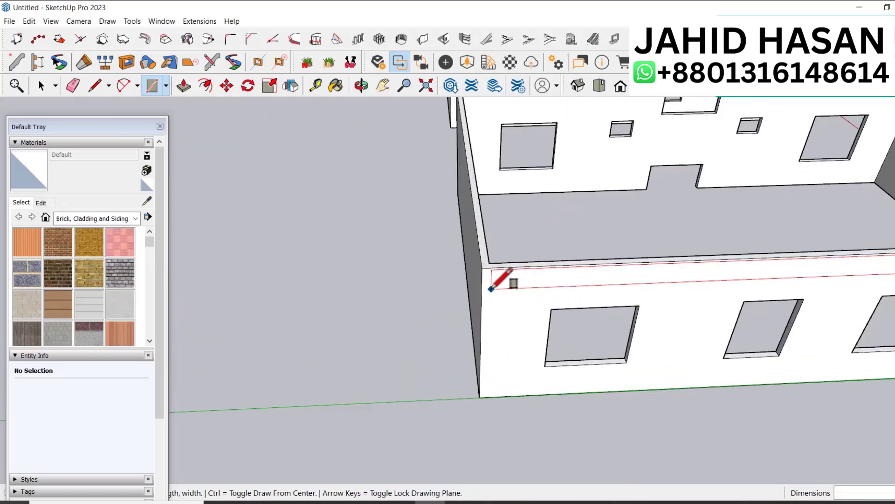
pyautogui.scroll(2, 491, 289)
pyautogui.click(483, 251)
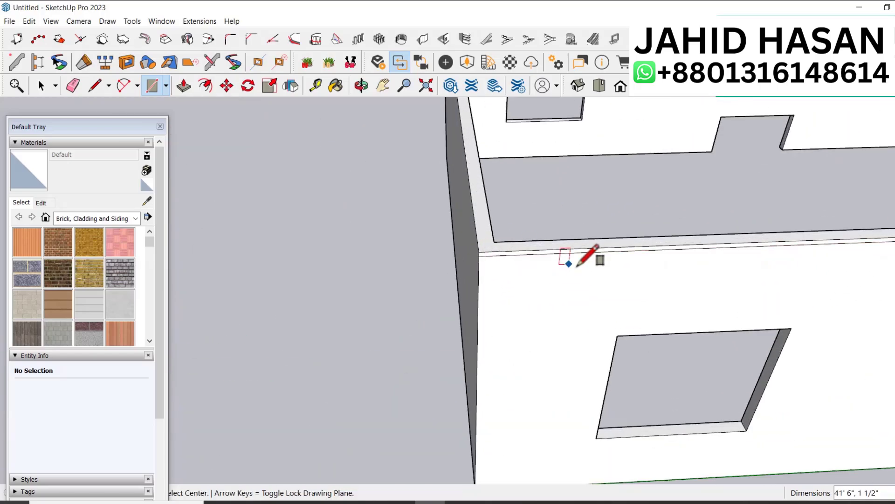
pyautogui.scroll(-4, 578, 265)
pyautogui.scroll(-5, 482, 247)
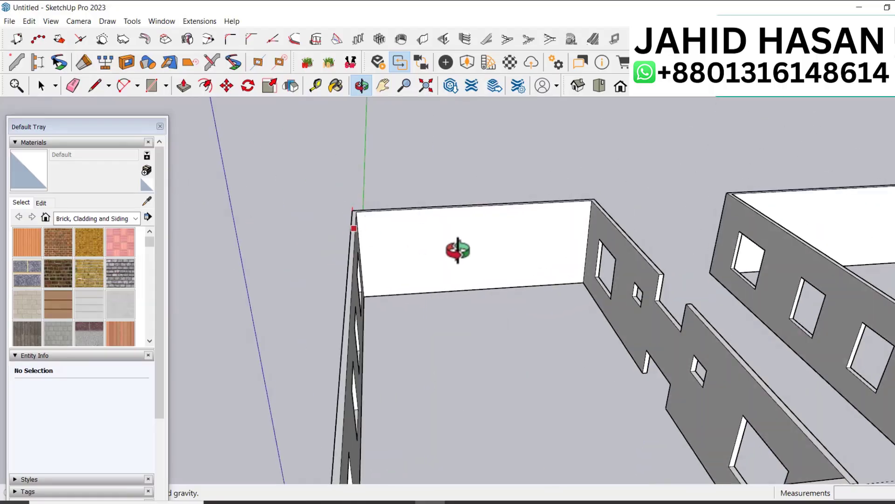
# Step: Draw a 41' 6" by 1 1/2" rectangle along the top edge of the opposite long side wall, from corner to corner
pyautogui.scroll(5, 506, 330)
pyautogui.scroll(8, 492, 338)
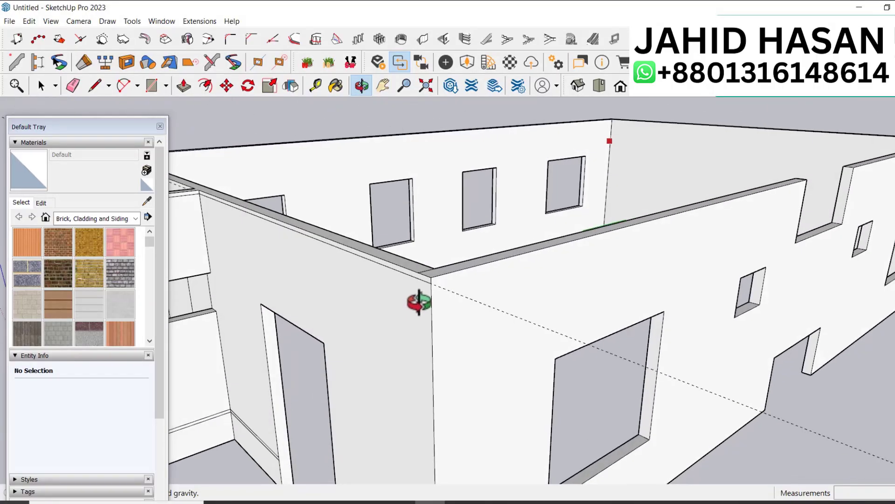
pyautogui.press('r')
pyautogui.click(431, 279)
pyautogui.scroll(-3, 366, 314)
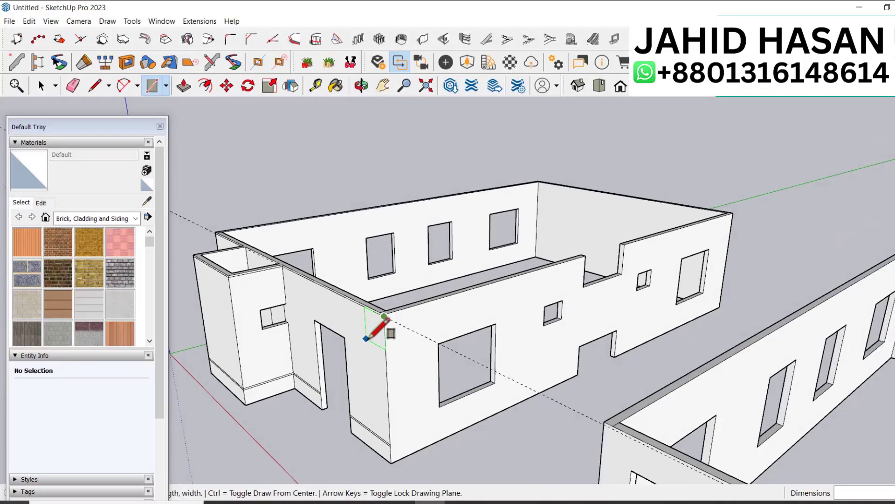
pyautogui.scroll(6, 729, 224)
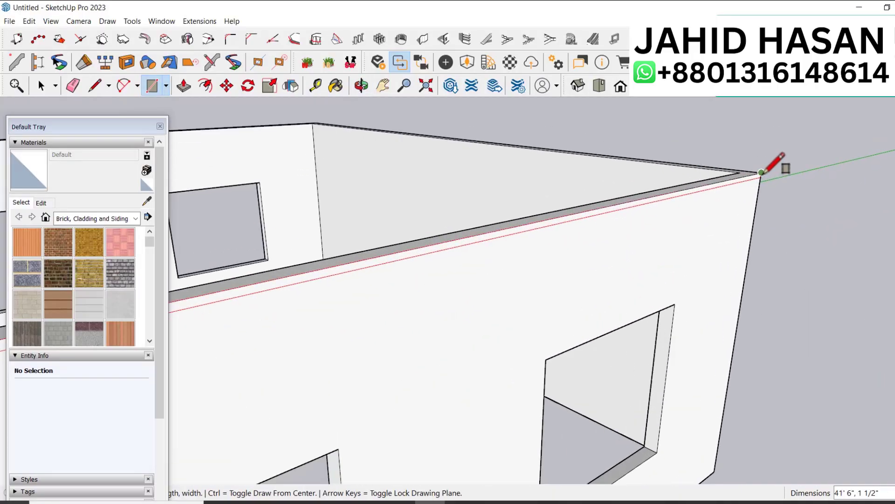
pyautogui.click(761, 172)
pyautogui.scroll(-5, 721, 240)
# Step: Delete the horizontal face covering the open top of the walls
pyautogui.press('space')
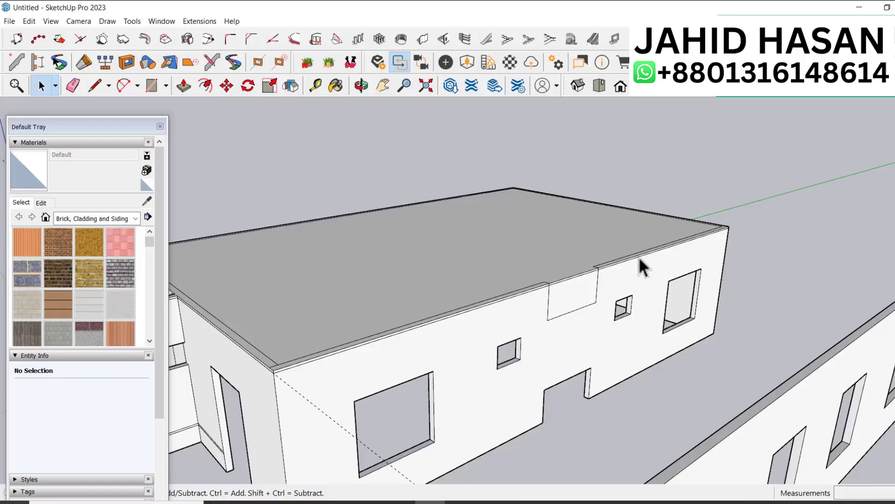
pyautogui.click(552, 252)
pyautogui.press('Delete')
# Step: Delete the face filling the notch at the top of the side wall and erase the band edges crossing the gap
pyautogui.scroll(4, 551, 256)
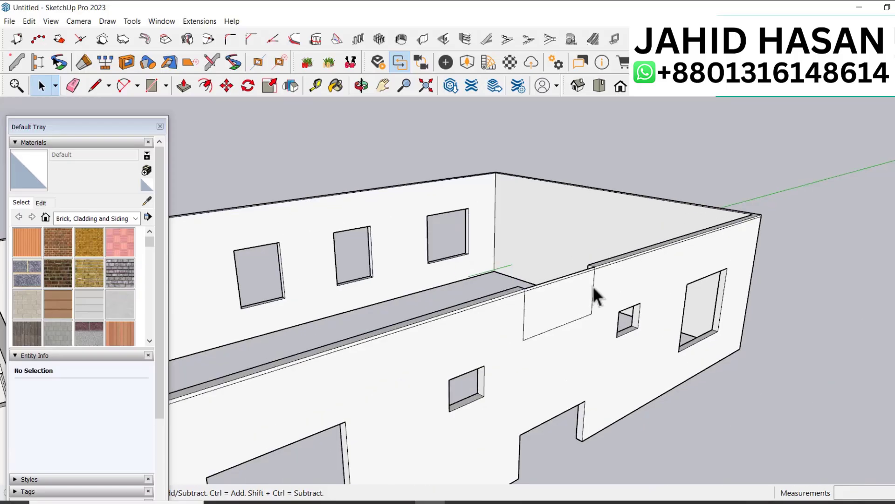
pyautogui.click(551, 289)
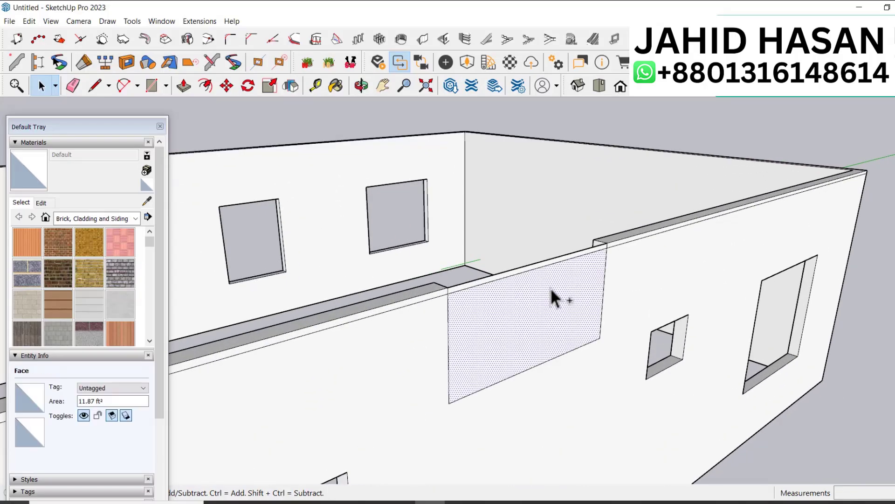
pyautogui.press('Delete')
pyautogui.scroll(-1, 625, 359)
pyautogui.press('e')
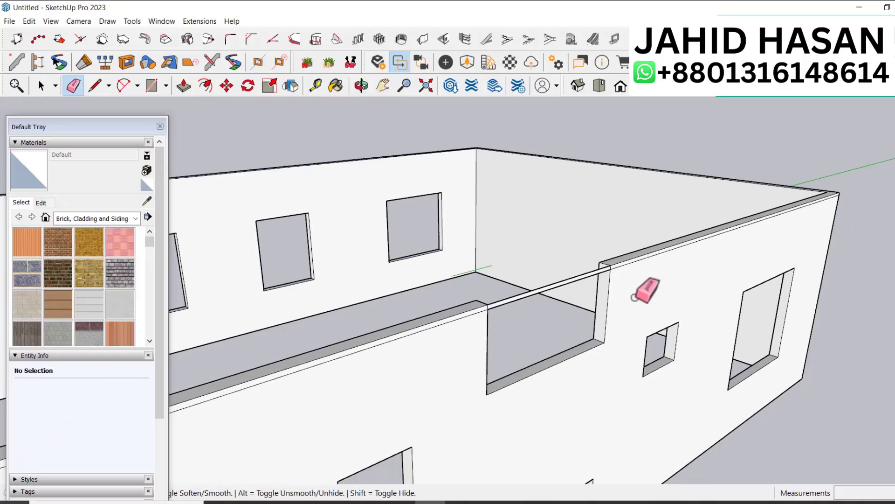
pyautogui.scroll(2, 643, 290)
pyautogui.moveTo(550, 298)
pyautogui.mouseDown()
pyautogui.moveTo(468, 304)
pyautogui.moveTo(503, 311)
pyautogui.mouseUp()
pyautogui.scroll(-5, 595, 344)
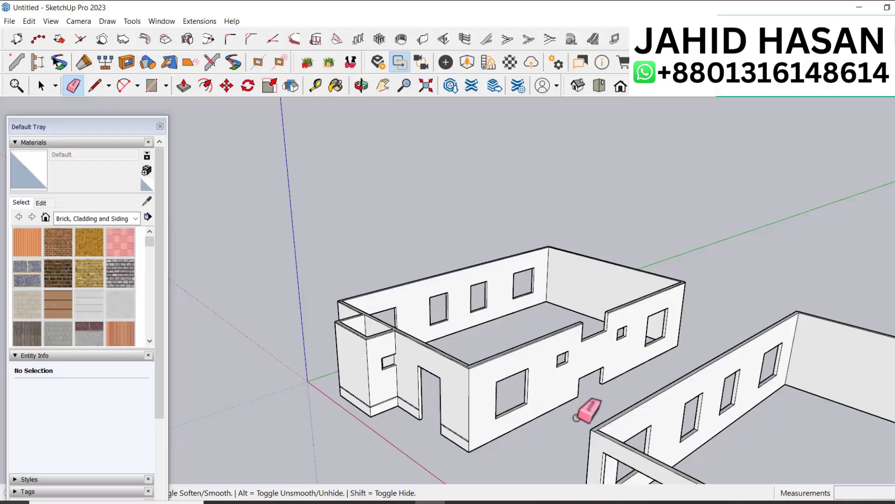
# Step: Examine the grooved front and side walls of the building and the bay from all around
pyautogui.moveTo(590, 414)
pyautogui.mouseDown(button='middle')
pyautogui.moveTo(597, 400)
pyautogui.moveTo(586, 397)
pyautogui.mouseUp(button='middle')
pyautogui.press('o')
pyautogui.moveTo(586, 396)
pyautogui.mouseDown()
pyautogui.moveTo(653, 385)
pyautogui.moveTo(463, 368)
pyautogui.moveTo(522, 370)
pyautogui.mouseUp()
pyautogui.scroll(3, 461, 366)
pyautogui.scroll(-5, 521, 369)
pyautogui.moveTo(586, 362)
pyautogui.mouseDown()
pyautogui.moveTo(569, 354)
pyautogui.moveTo(579, 374)
pyautogui.mouseUp()
pyautogui.scroll(2, 507, 344)
pyautogui.scroll(2, 495, 344)
pyautogui.moveTo(480, 343); pyautogui.dragTo(547, 333)
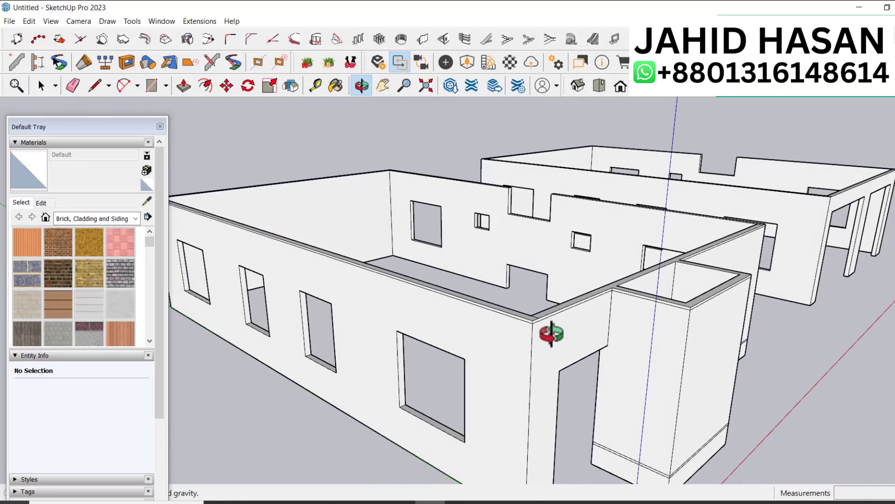
pyautogui.scroll(3, 594, 336)
pyautogui.scroll(-3, 525, 302)
pyautogui.moveTo(525, 301); pyautogui.dragTo(545, 343)
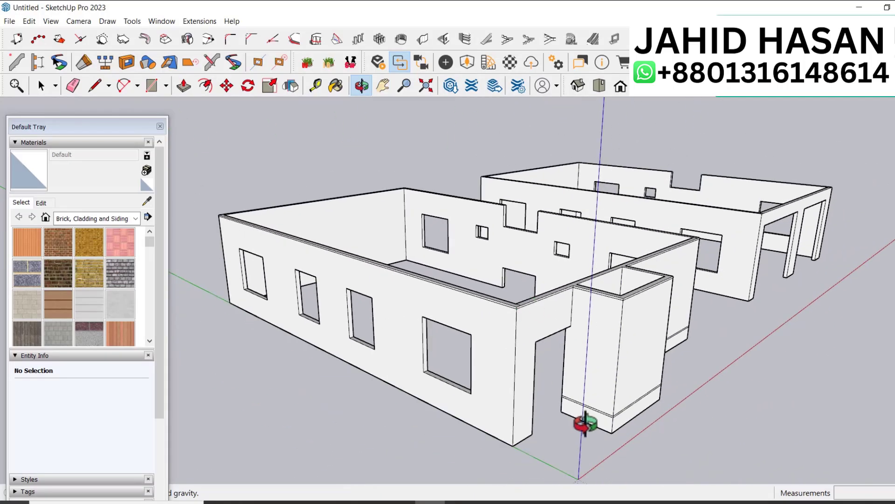
pyautogui.scroll(5, 602, 415)
pyautogui.moveTo(602, 400); pyautogui.dragTo(544, 361)
pyautogui.scroll(2, 514, 395)
pyautogui.scroll(-3, 495, 408)
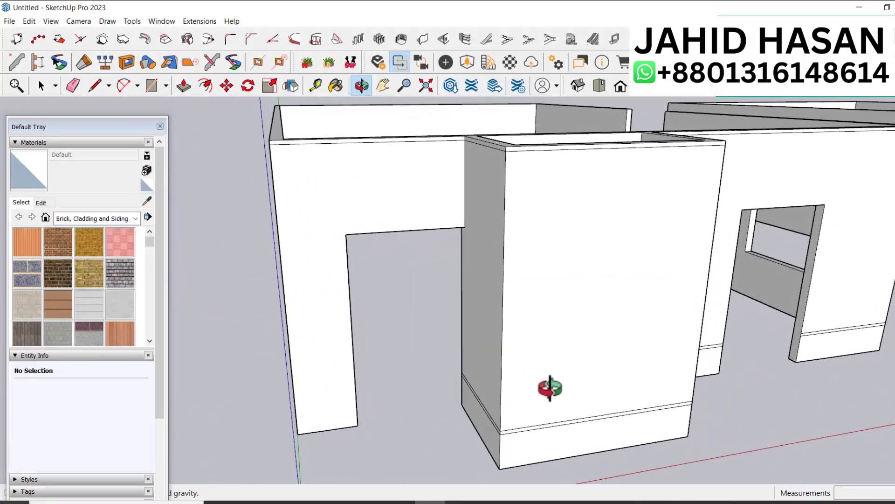
pyautogui.scroll(-3, 548, 381)
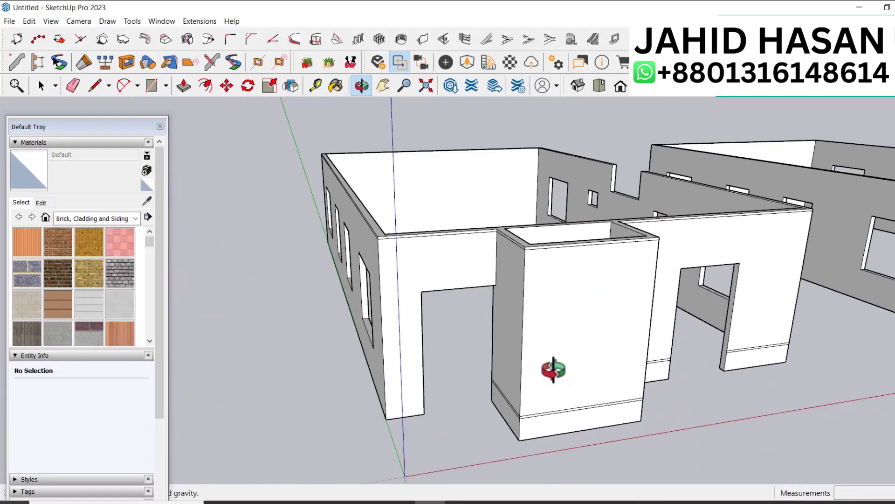
pyautogui.scroll(-2, 569, 409)
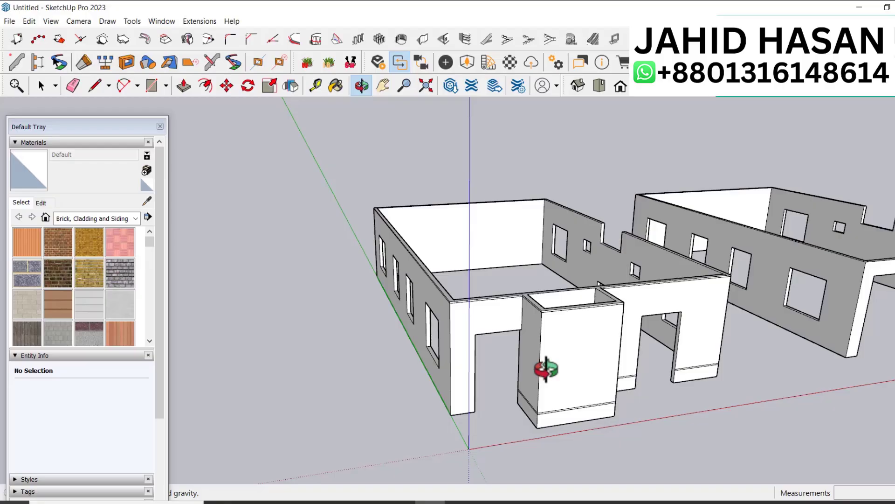
pyautogui.moveTo(545, 369); pyautogui.dragTo(508, 428)
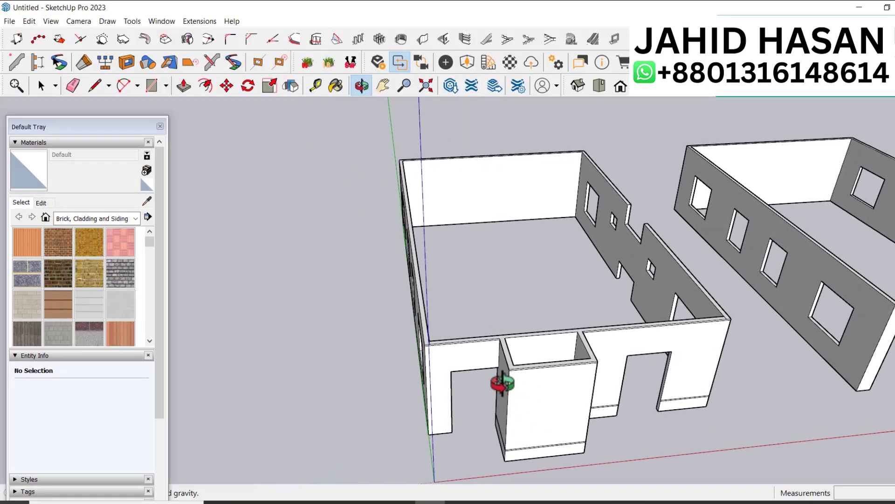
pyautogui.moveTo(504, 379); pyautogui.dragTo(534, 399)
# Step: Group all the connected geometry of the building with the front bay
pyautogui.press('space')
pyautogui.tripleClick(532, 391)
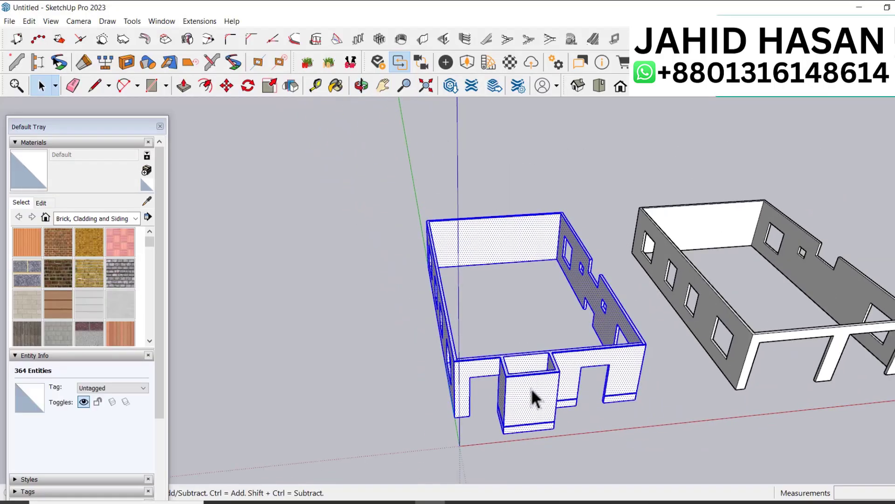
pyautogui.rightClick(532, 390)
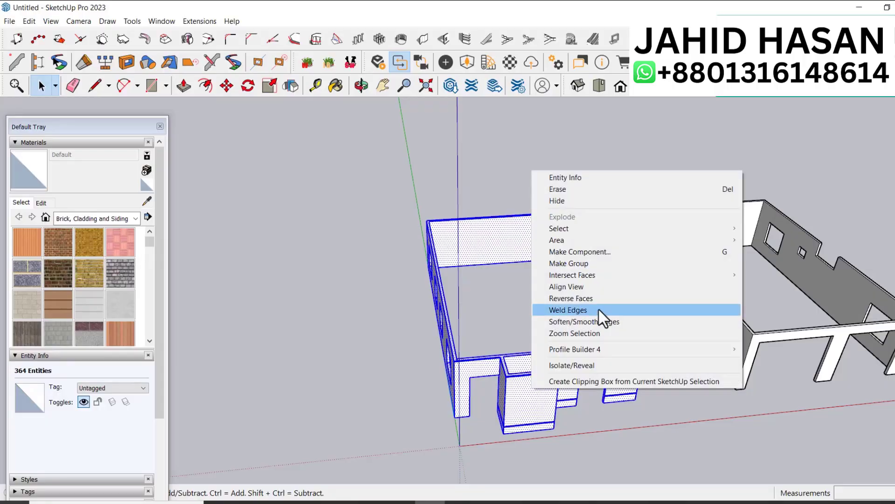
pyautogui.click(588, 264)
pyautogui.click(696, 395)
pyautogui.scroll(-2, 570, 350)
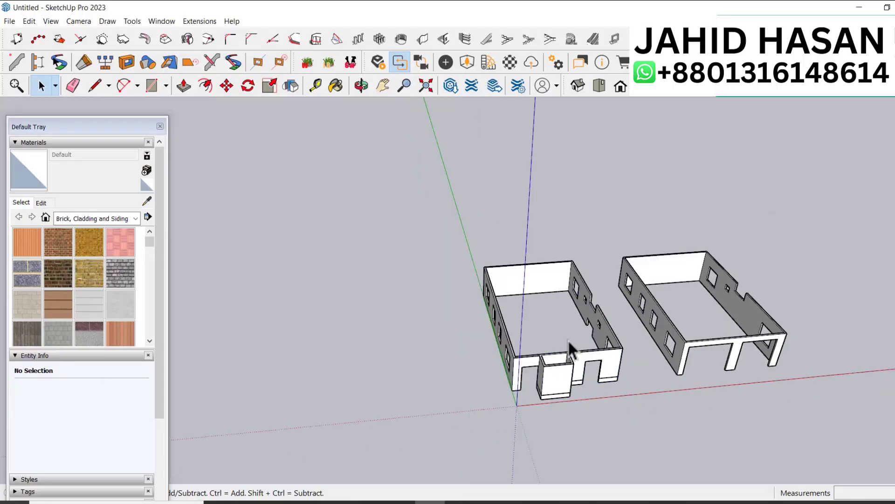
# Step: Unhide the hidden DWG floor plan linework
pyautogui.click(29, 21)
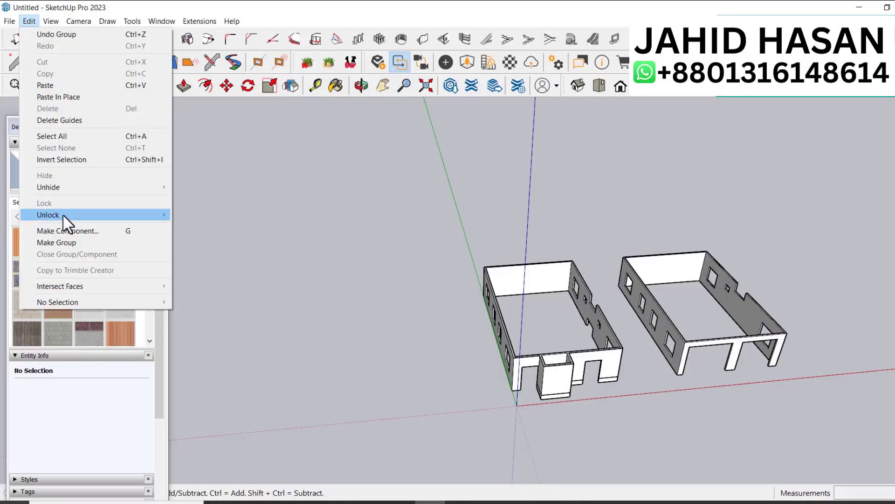
pyautogui.moveTo(112, 215)
pyautogui.click(191, 205)
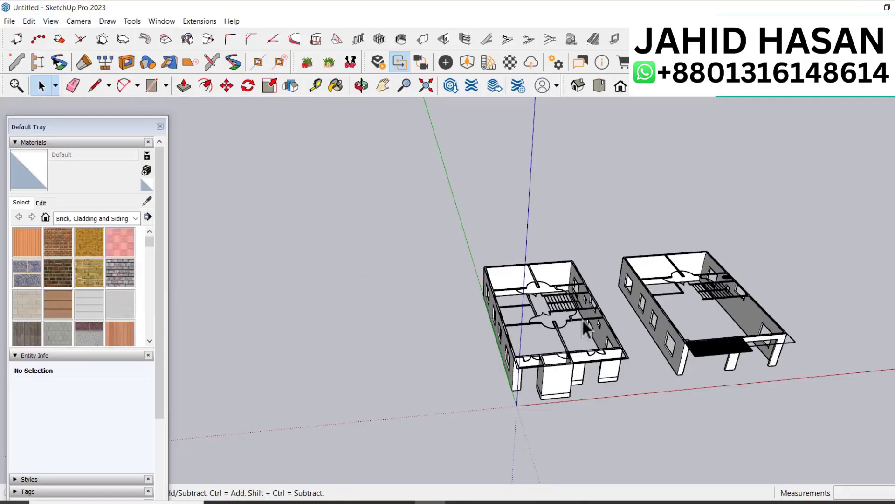
# Step: Draw a 45' 5" by 26' rectangle over the bay building's plan, from the overhang outline's front corner to the opposite rear corner
pyautogui.scroll(5, 583, 359)
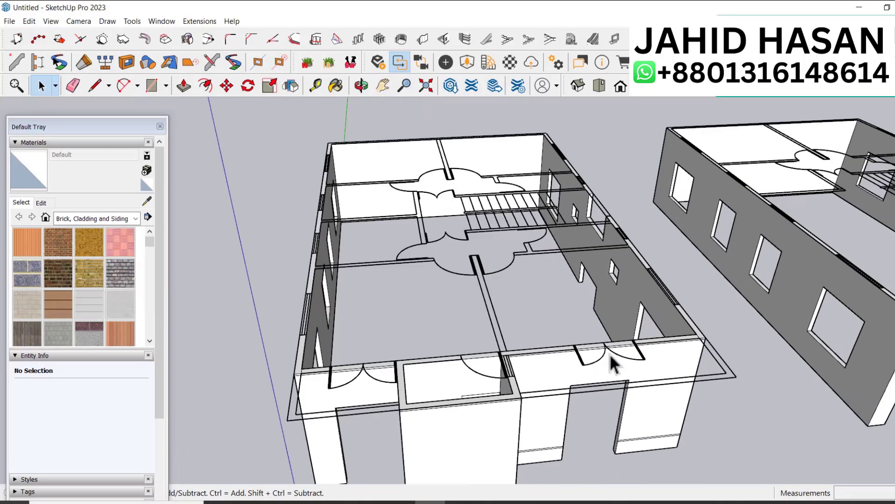
pyautogui.press('r')
pyautogui.click(736, 375)
pyautogui.scroll(5, 348, 136)
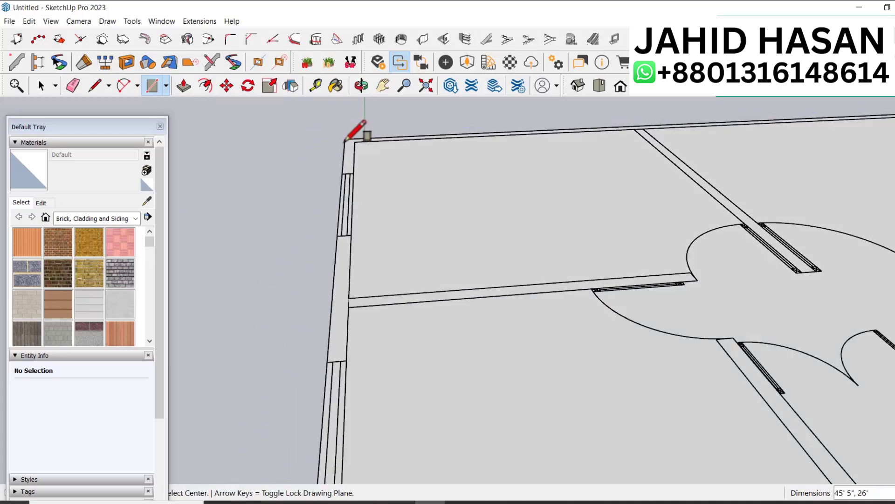
pyautogui.click(346, 139)
pyautogui.scroll(-5, 362, 170)
# Step: Extrude the rectangle 5" upward into a floor slab
pyautogui.press('p')
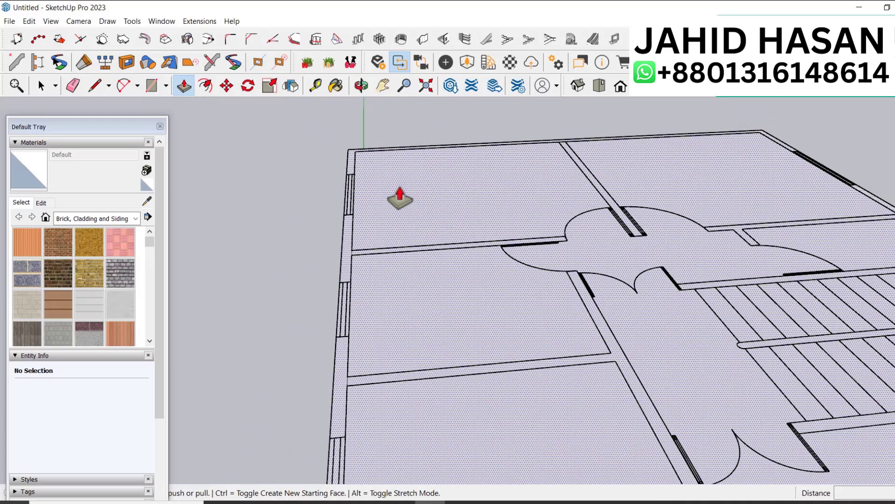
pyautogui.scroll(5, 422, 196)
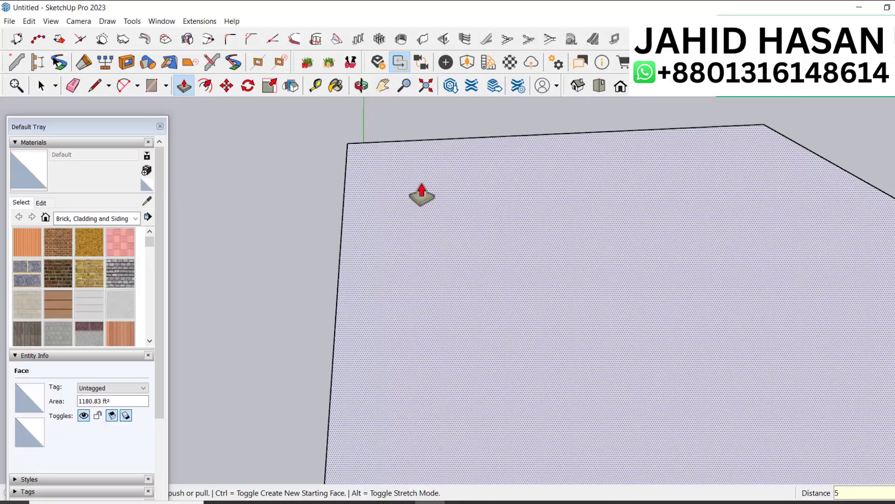
pyautogui.scroll(-5, 410, 201)
pyautogui.press('space')
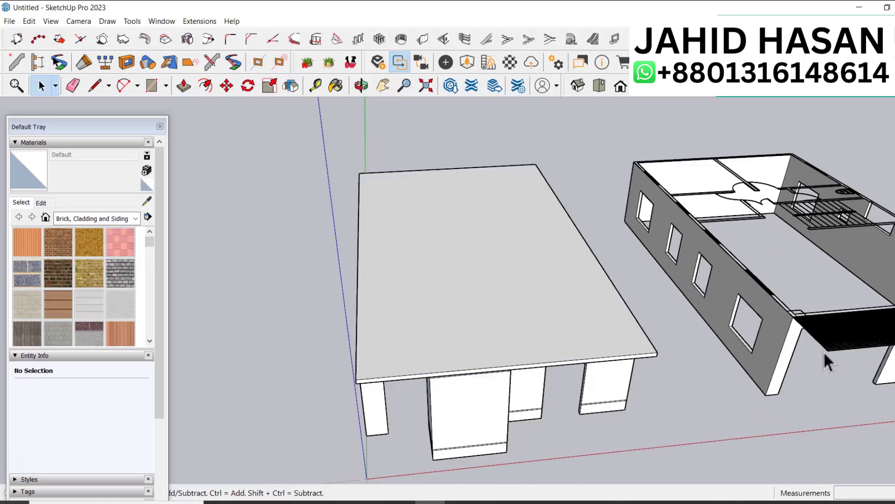
# Step: Push the slab's front face back to the line of the front wall
pyautogui.click(833, 342)
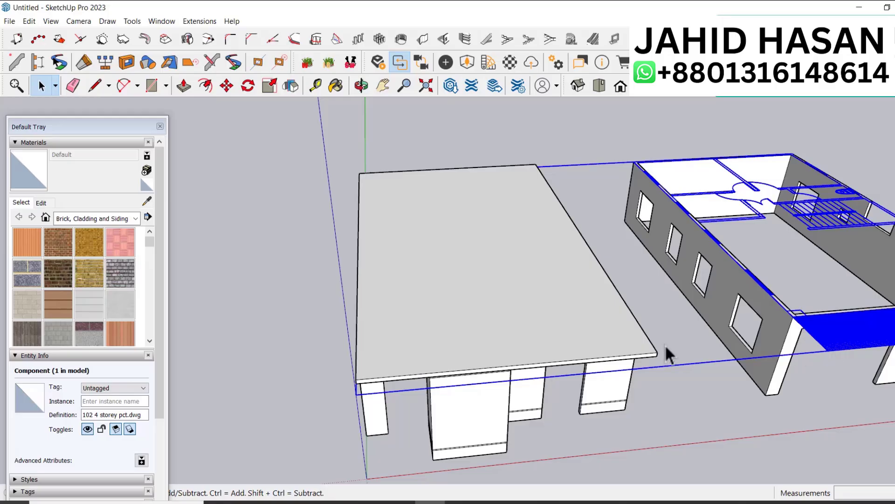
pyautogui.scroll(2, 595, 365)
pyautogui.press('p')
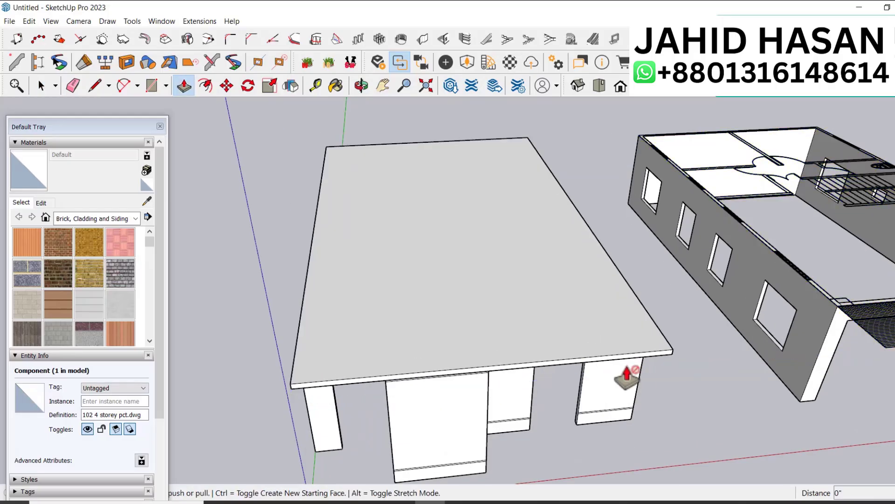
pyautogui.click(653, 362)
pyautogui.scroll(5, 633, 317)
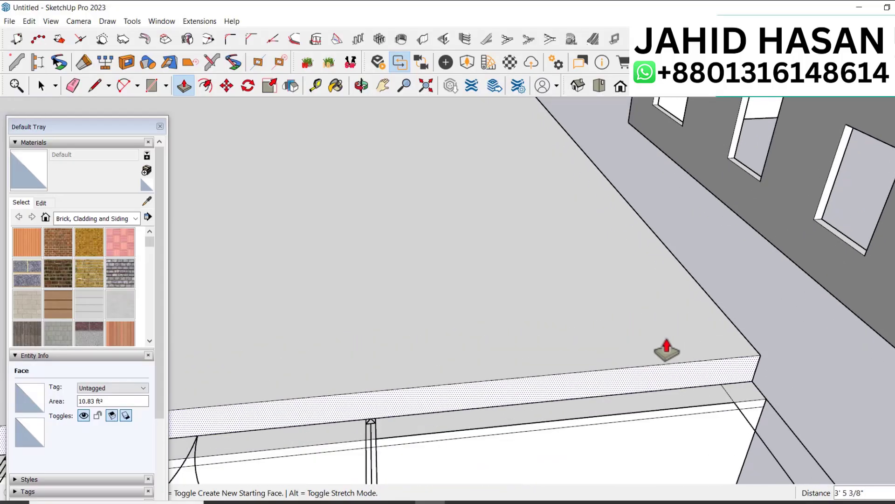
pyautogui.scroll(-2, 577, 338)
pyautogui.scroll(-4, 577, 338)
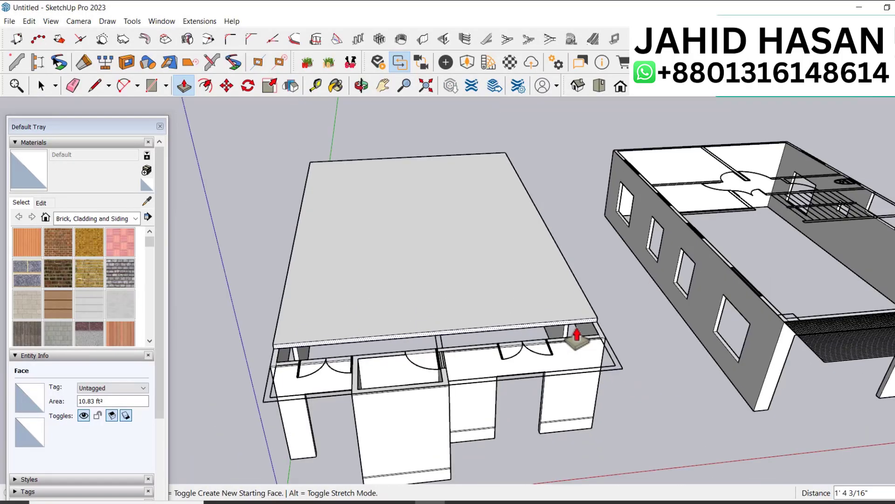
pyautogui.scroll(5, 465, 364)
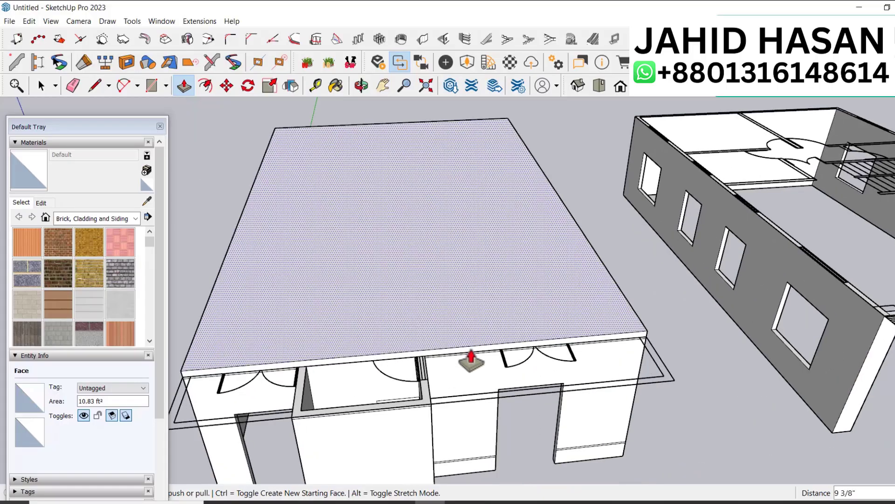
pyautogui.click(464, 364)
pyautogui.scroll(-2, 742, 359)
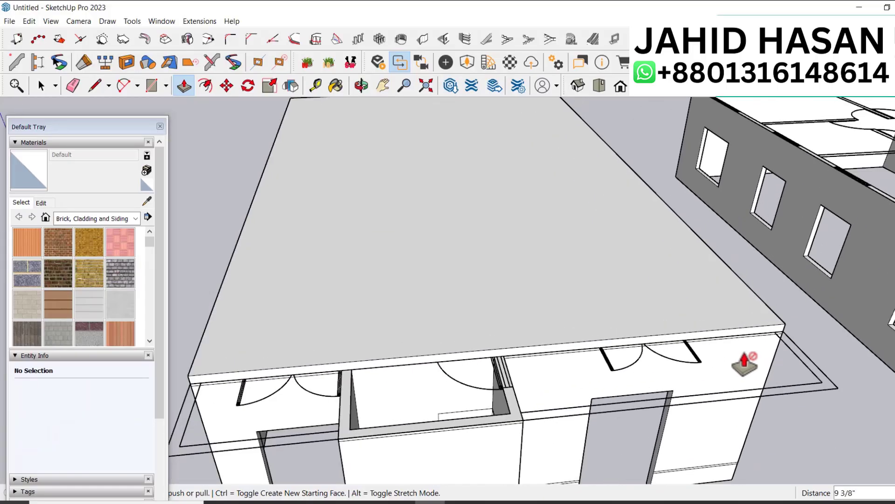
# Step: Pull the slab's front face out 3' 6" to the plan's overhang outline, keeping a dividing edge at the front wall
pyautogui.scroll(1, 741, 361)
pyautogui.click(776, 337)
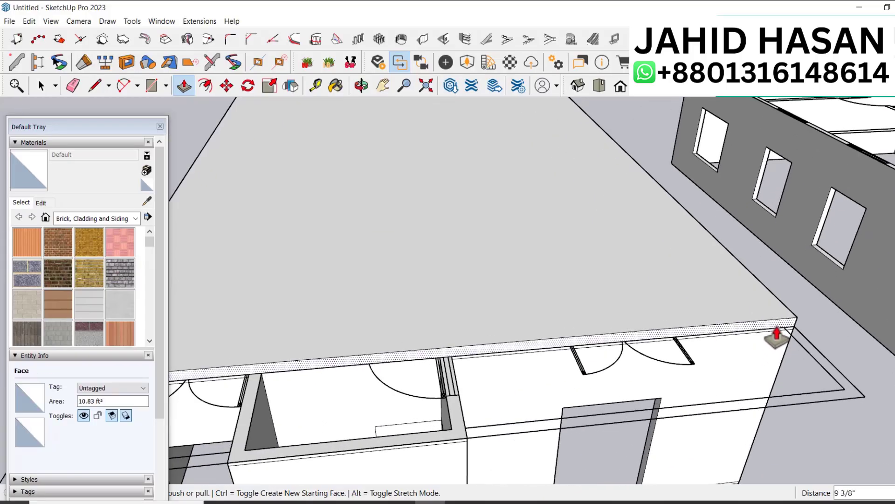
pyautogui.scroll(-3, 782, 344)
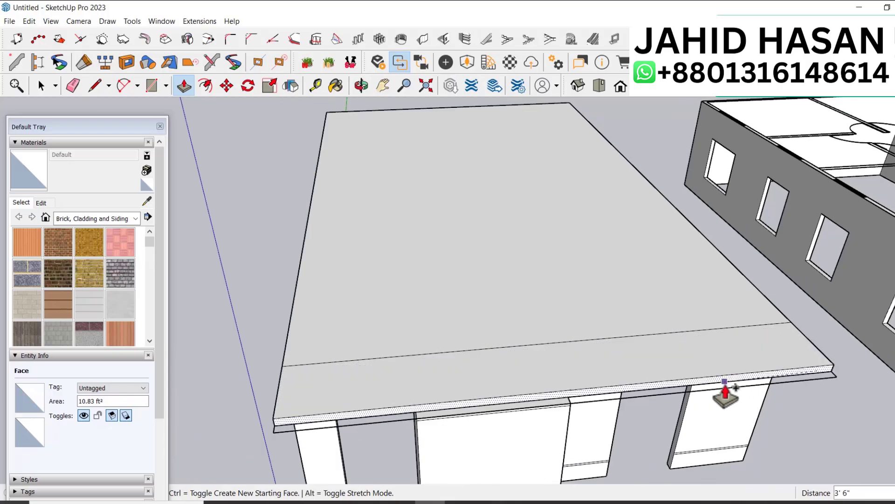
pyautogui.press('ctrl')
pyautogui.scroll(-6, 770, 383)
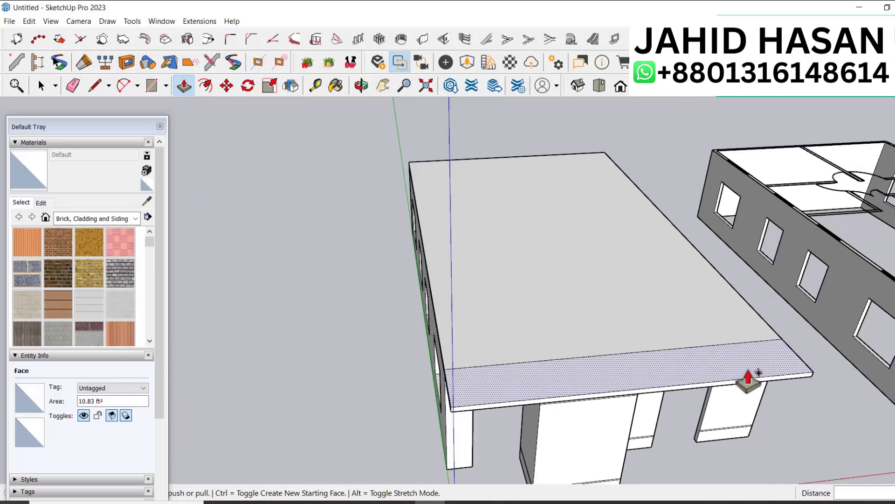
# Step: Raise the DWG floor plan component to the level of the floor slab's top face
pyautogui.press('space')
pyautogui.click(885, 365)
pyautogui.scroll(5, 853, 368)
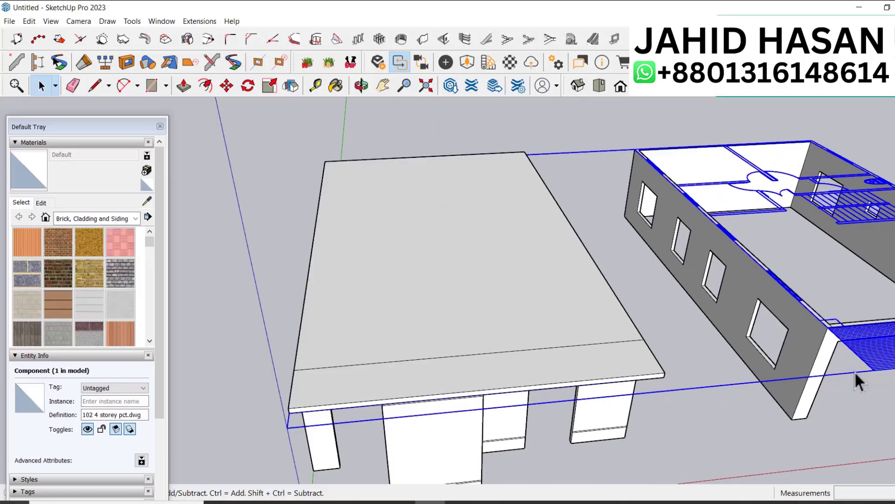
pyautogui.press('m')
pyautogui.click(874, 366)
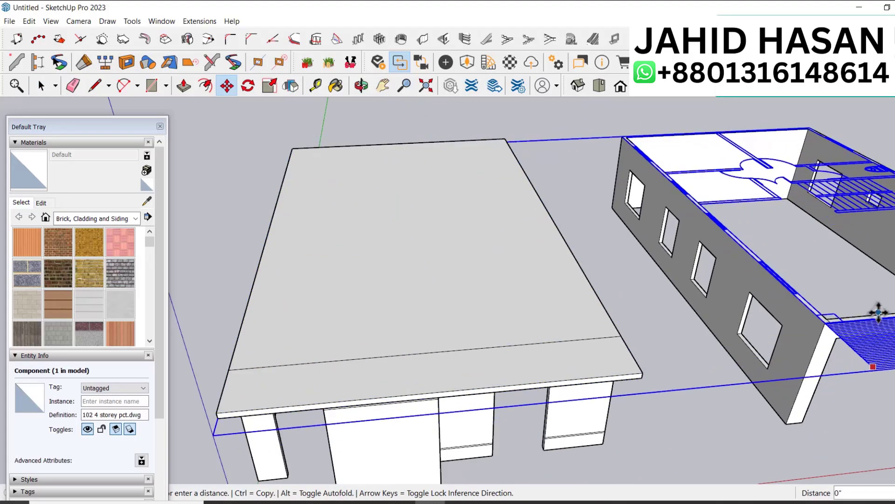
pyautogui.click(217, 414)
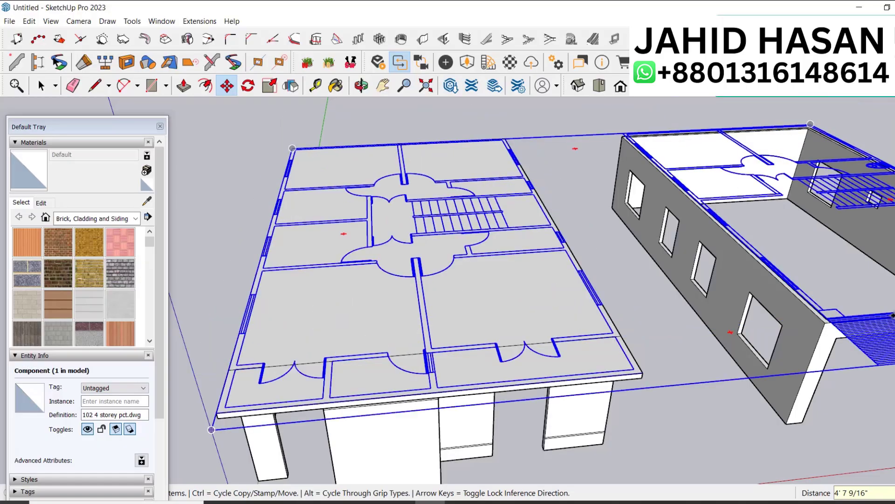
pyautogui.press('space')
pyautogui.click(703, 428)
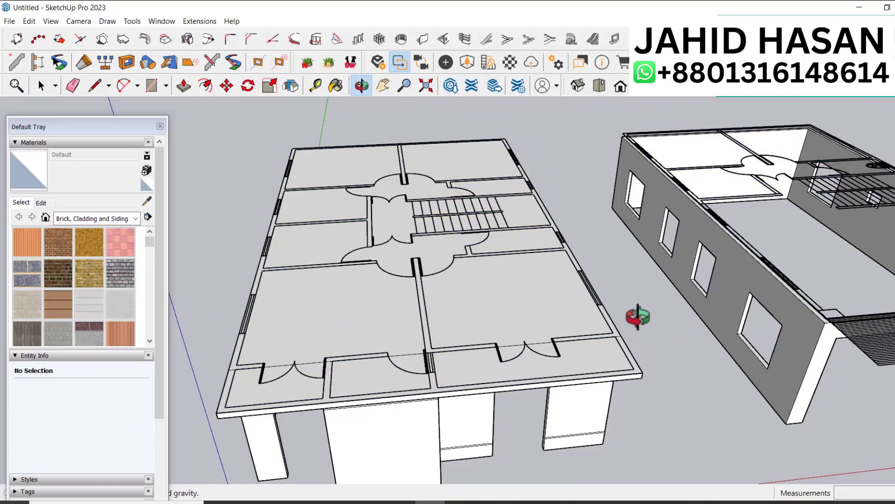
# Step: Offset the outline of the overhang's top face 5" inward
pyautogui.moveTo(637, 317); pyautogui.dragTo(625, 404, button='middle')
pyautogui.scroll(-3, 654, 312)
pyautogui.scroll(8, 539, 390)
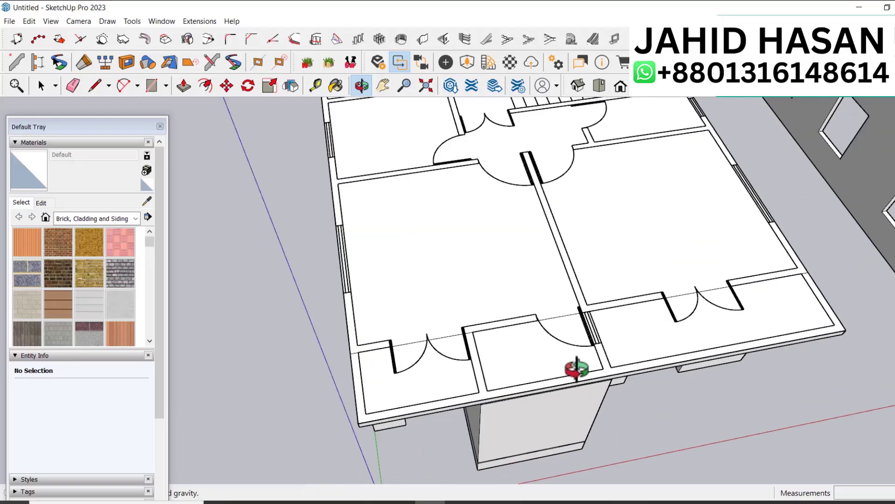
pyautogui.scroll(2, 684, 347)
pyautogui.scroll(-3, 599, 336)
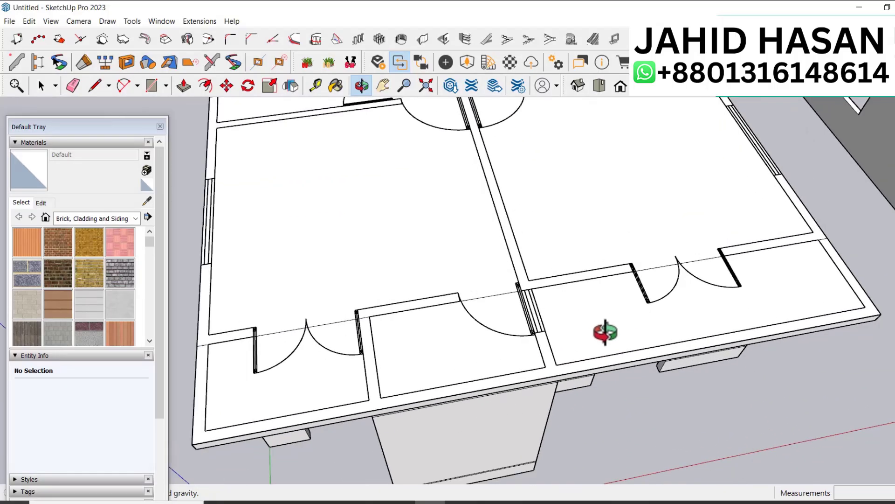
pyautogui.middleClick(606, 332)
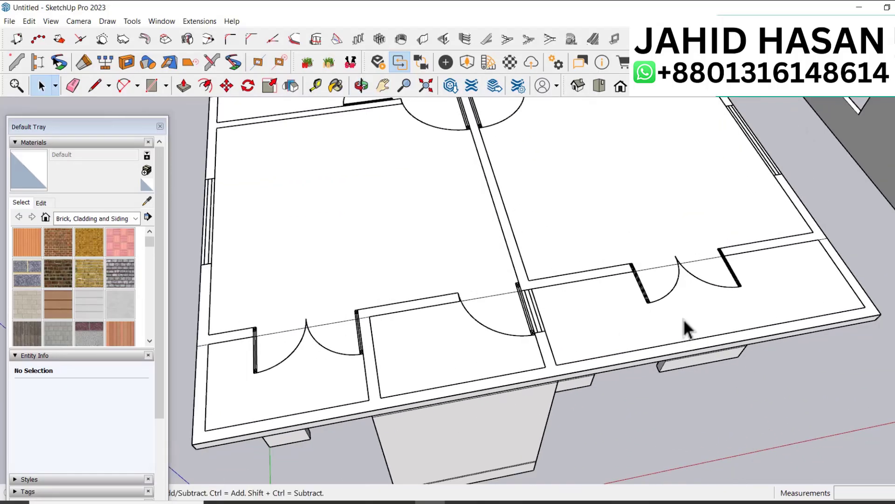
pyautogui.click(685, 328)
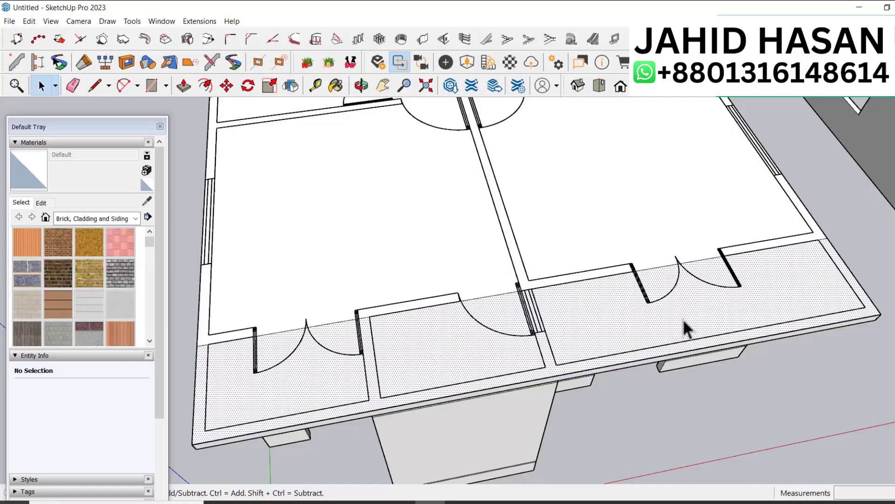
pyautogui.click(202, 87)
pyautogui.click(387, 357)
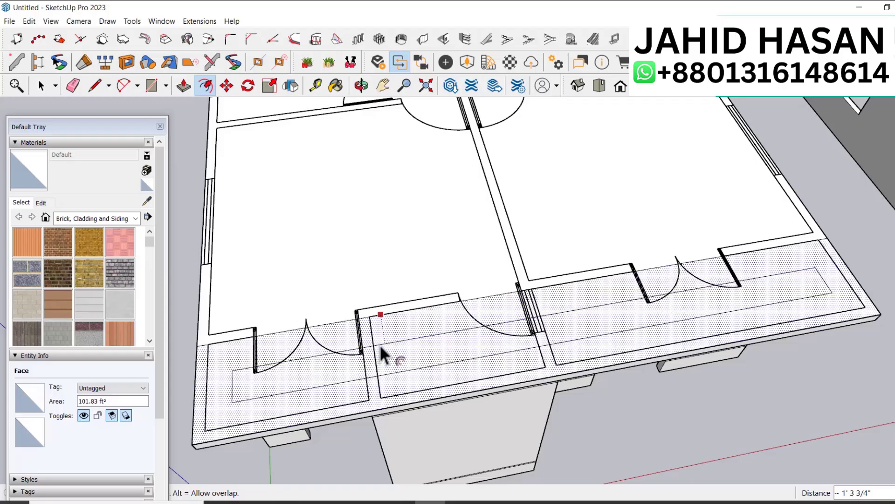
pyautogui.write('5')
pyautogui.press('Return')
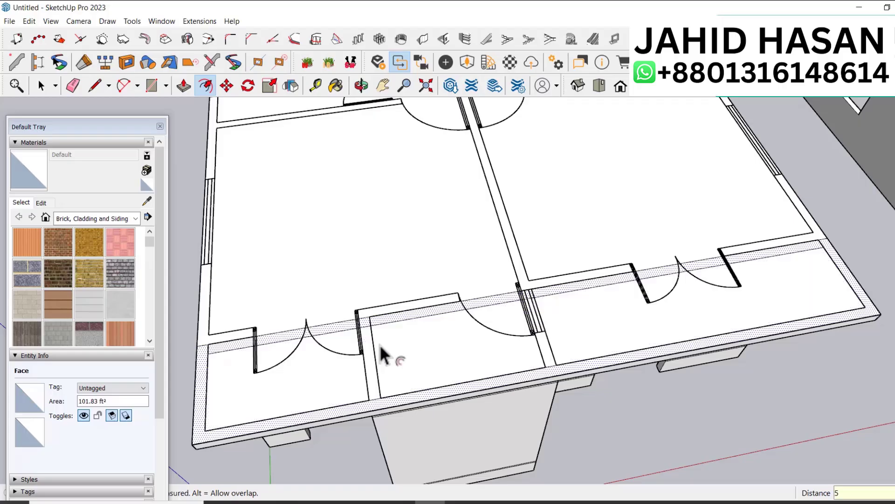
# Step: Close both ends of the offset band at the front wall line and erase the offset edge running along that wall
pyautogui.press('space')
pyautogui.scroll(4, 198, 348)
pyautogui.press('l')
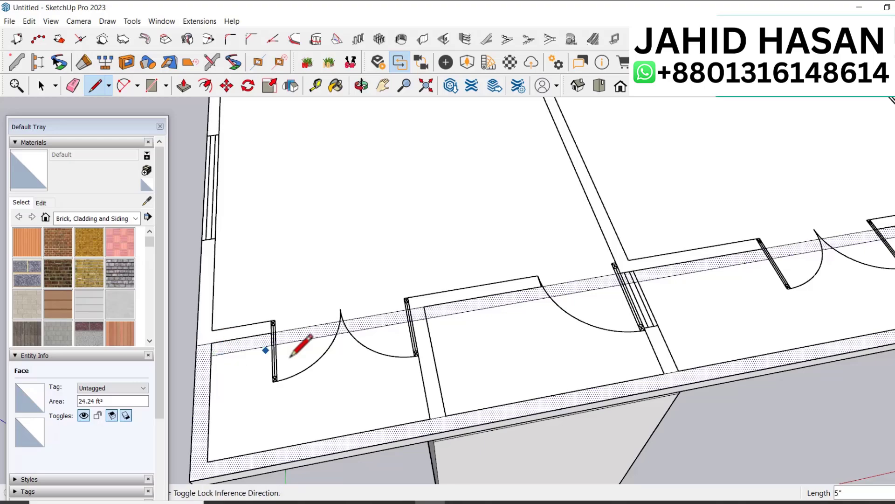
pyautogui.scroll(-1, 241, 357)
pyautogui.scroll(3, 844, 246)
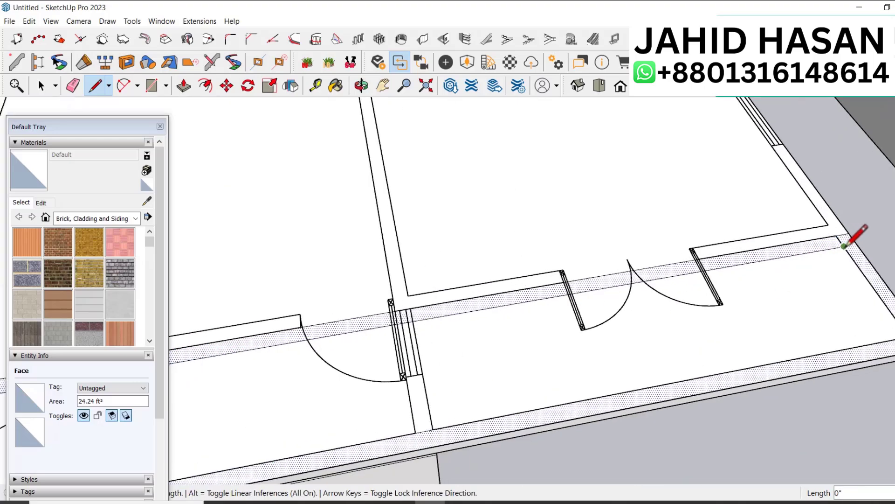
pyautogui.scroll(-2, 848, 255)
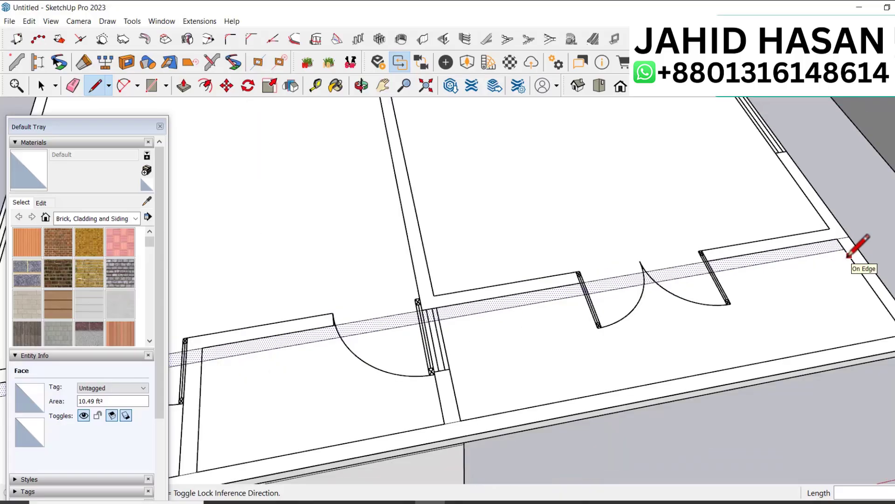
pyautogui.press('e')
pyautogui.click(823, 261)
# Step: Try erasing the dividing edge between the main floor and the overhang, undo it, and check the overhang face by selecting it
pyautogui.scroll(-3, 824, 260)
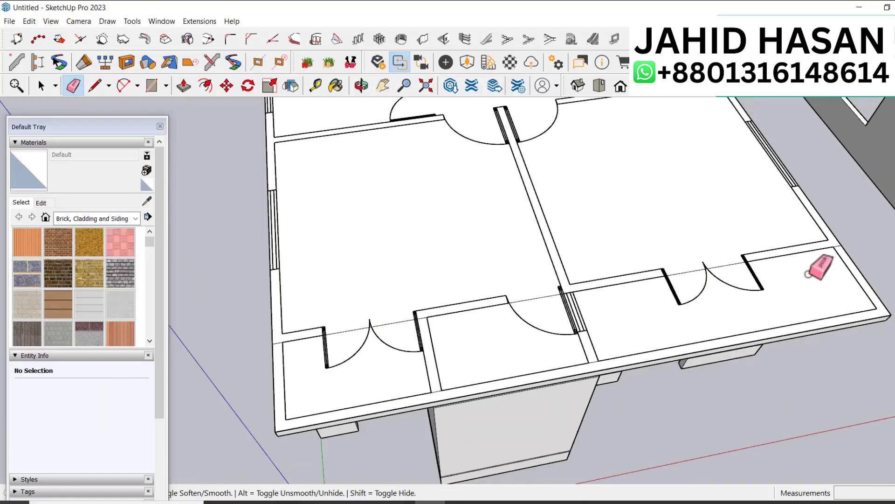
pyautogui.scroll(3, 310, 342)
pyautogui.click(358, 311)
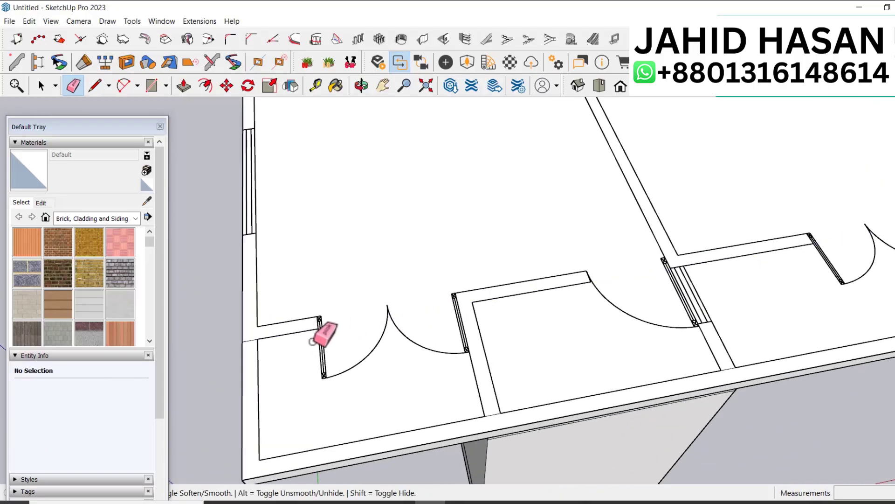
pyautogui.press('space')
pyautogui.click(363, 382)
pyautogui.scroll(-3, 407, 320)
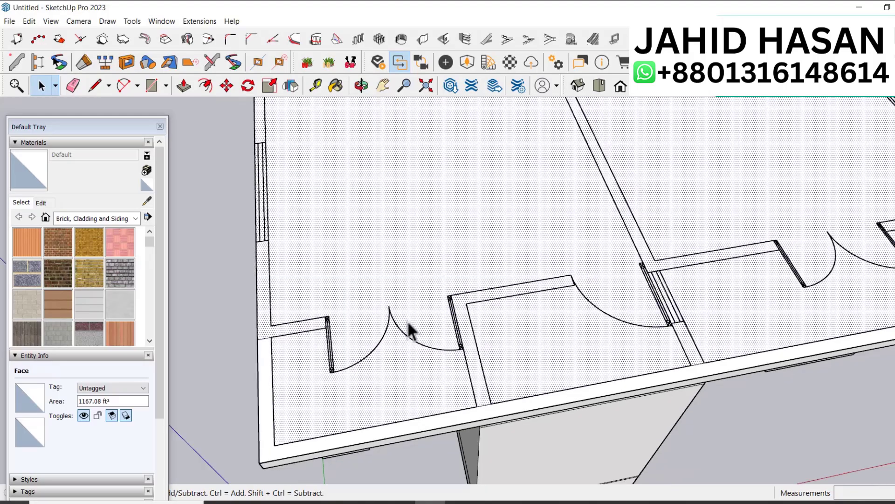
pyautogui.scroll(3, 357, 346)
pyautogui.hotkey('ctrl', 'z')
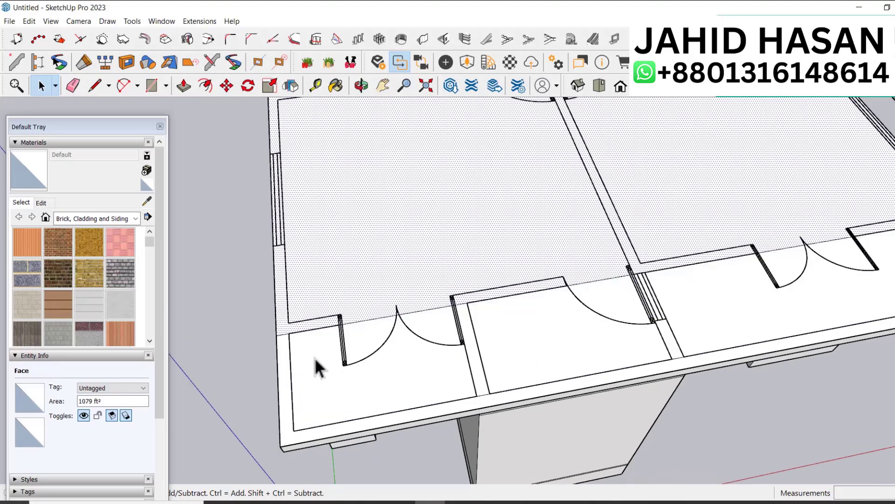
pyautogui.click(314, 350)
pyautogui.scroll(-2, 389, 350)
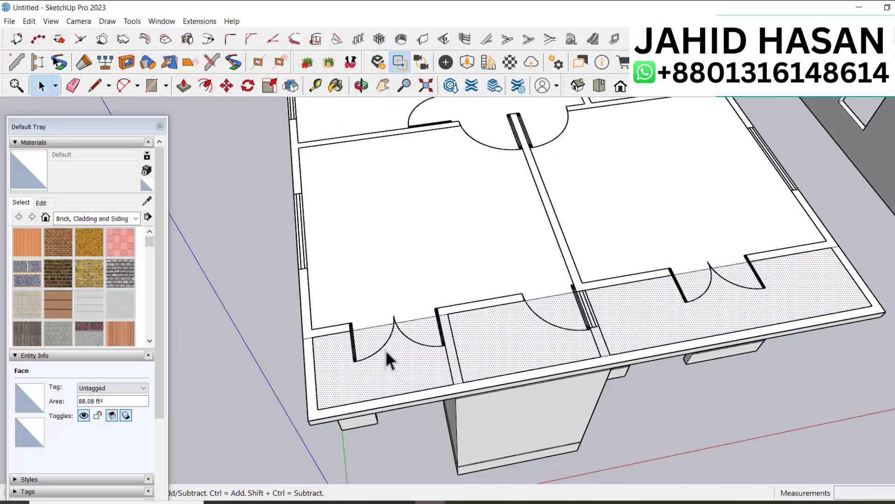
pyautogui.click(707, 407)
# Step: Place a guide parallel to the slab's side edge, through the inner jamb of the double door nearest that edge
pyautogui.scroll(5, 317, 368)
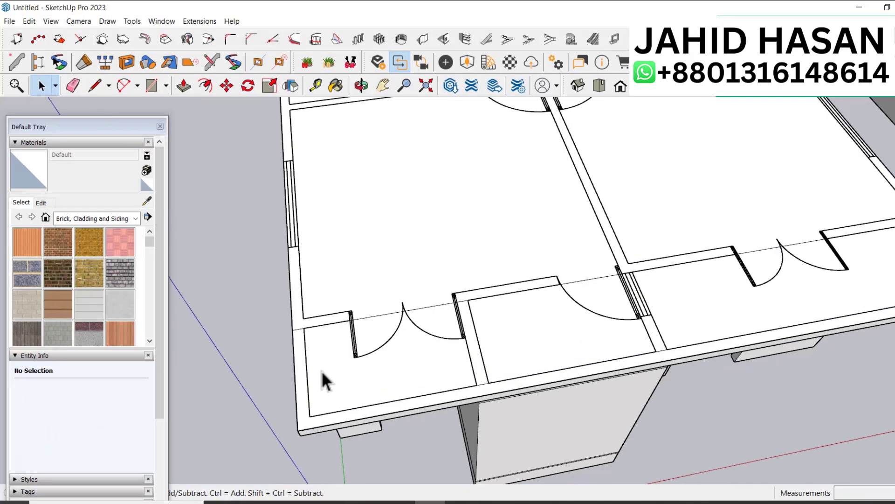
pyautogui.scroll(-3, 306, 363)
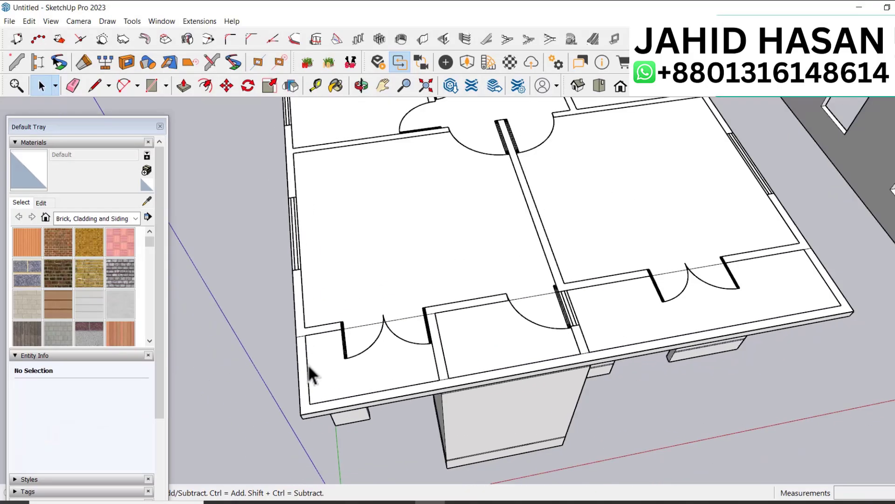
pyautogui.scroll(3, 788, 315)
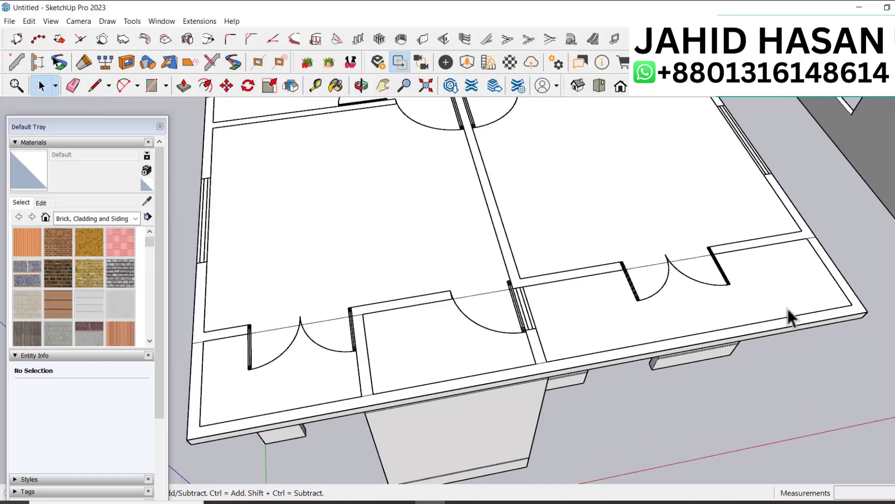
pyautogui.press('t')
pyautogui.scroll(2, 793, 299)
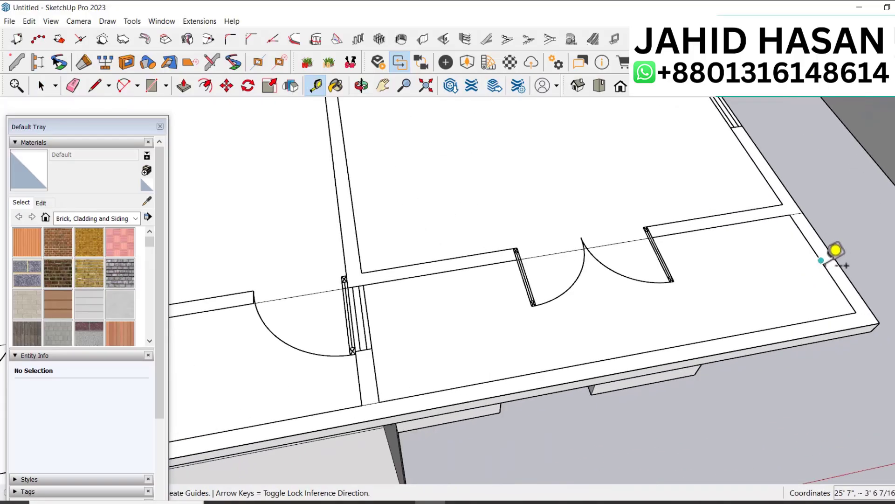
pyautogui.click(835, 255)
pyautogui.scroll(3, 536, 304)
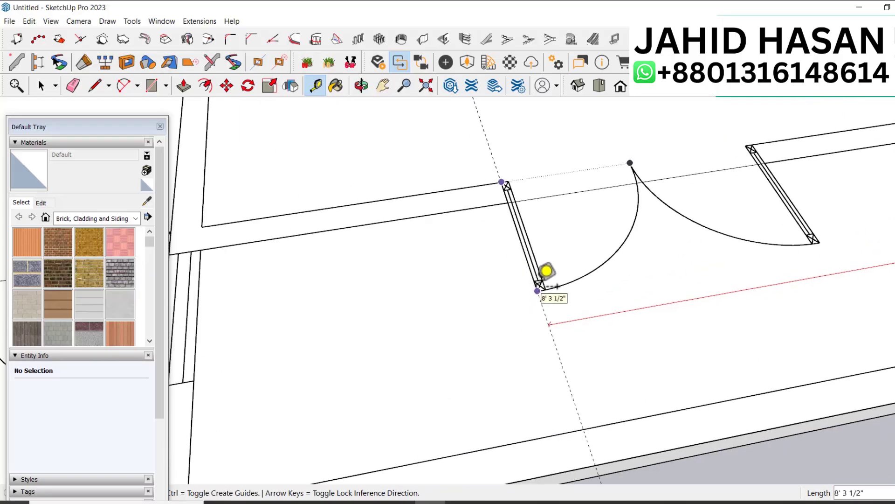
pyautogui.click(538, 286)
# Step: Add a guide 1' from the jamb guide toward the central window, and another one 5" beyond it
pyautogui.click(542, 307)
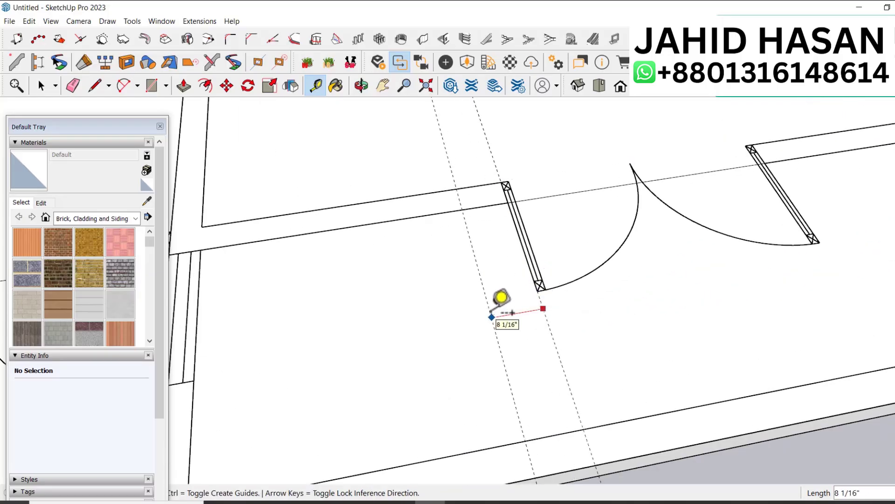
pyautogui.write("1'")
pyautogui.press('Return')
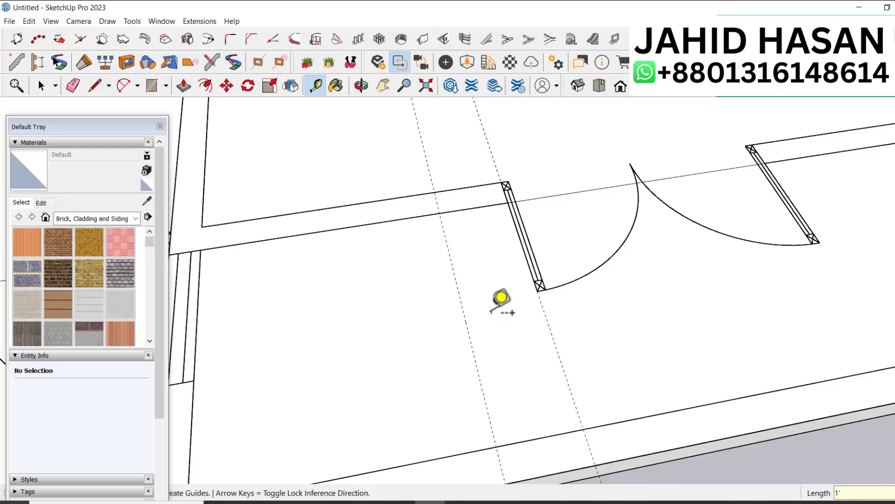
pyautogui.click(460, 294)
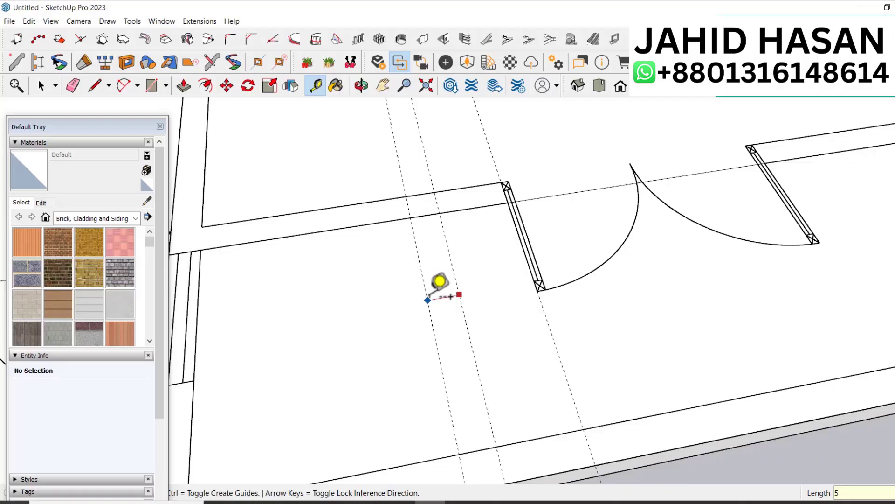
pyautogui.click(428, 300)
pyautogui.scroll(-1, 498, 287)
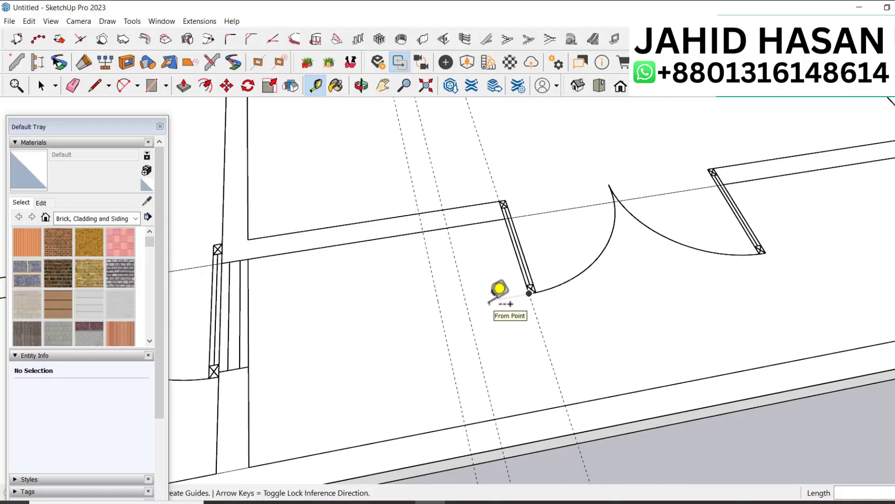
# Step: Draw a 5" wide rectangular strip between the two new guides, from the front wall line across the overhang
pyautogui.press('r')
pyautogui.click(447, 227)
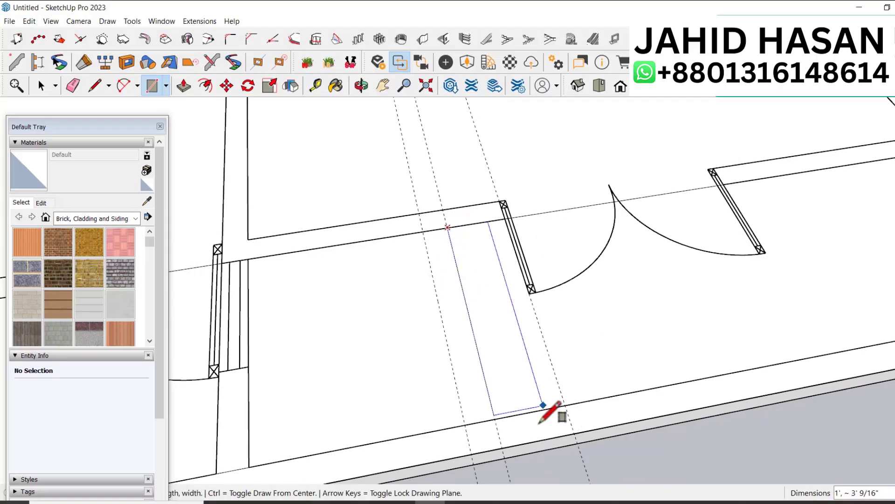
pyautogui.press('space')
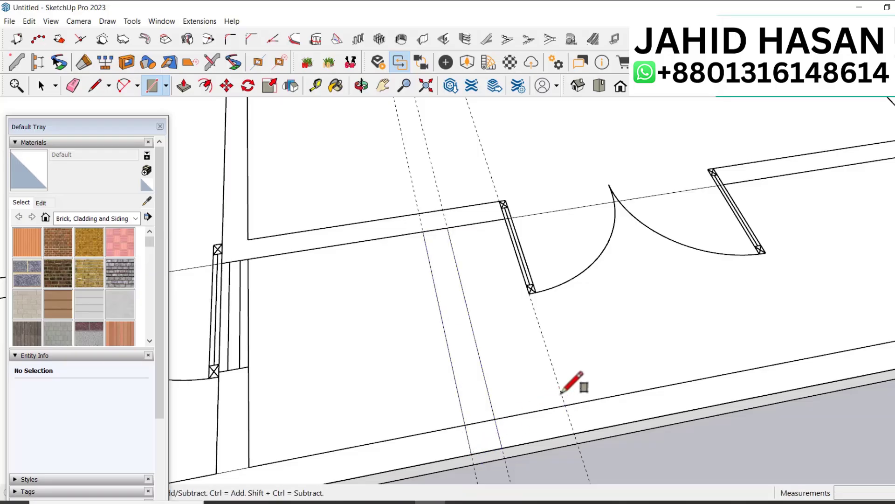
pyautogui.scroll(-3, 555, 394)
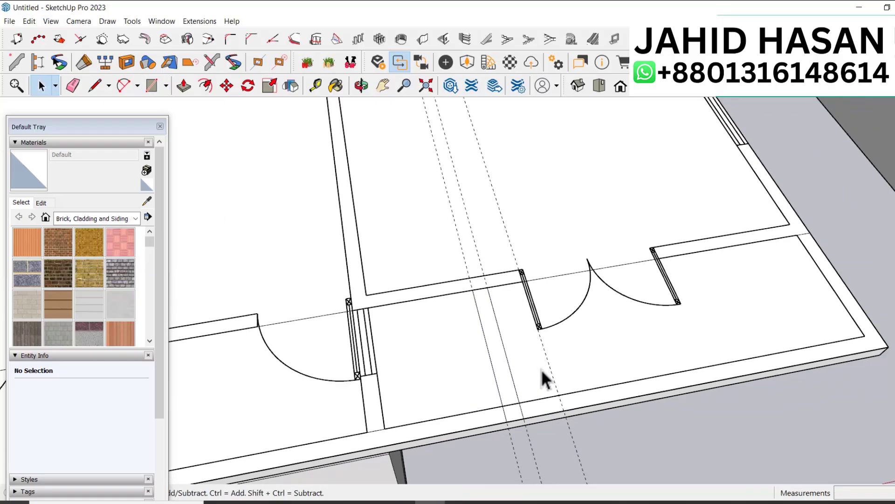
# Step: Pull up the 5" strip and the adjoining front and side edge band to form a low balcony parapet
pyautogui.press('p')
pyautogui.click(490, 367)
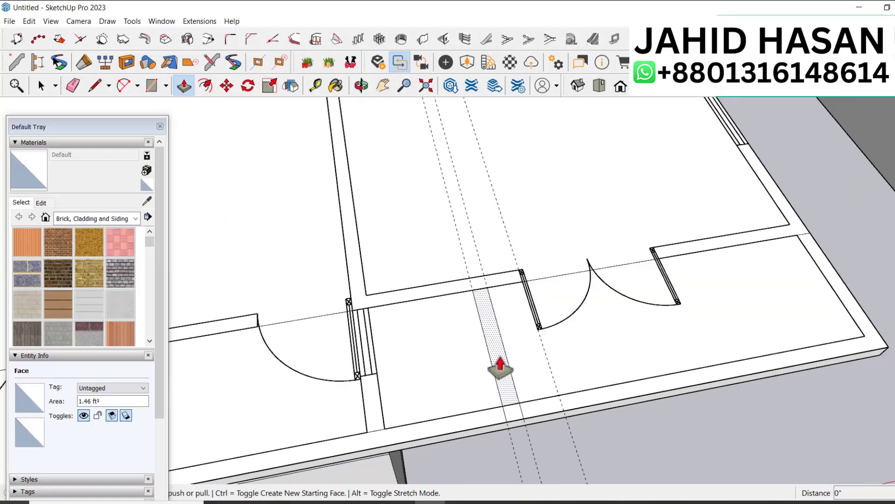
pyautogui.click(495, 340)
pyautogui.doubleClick(524, 422)
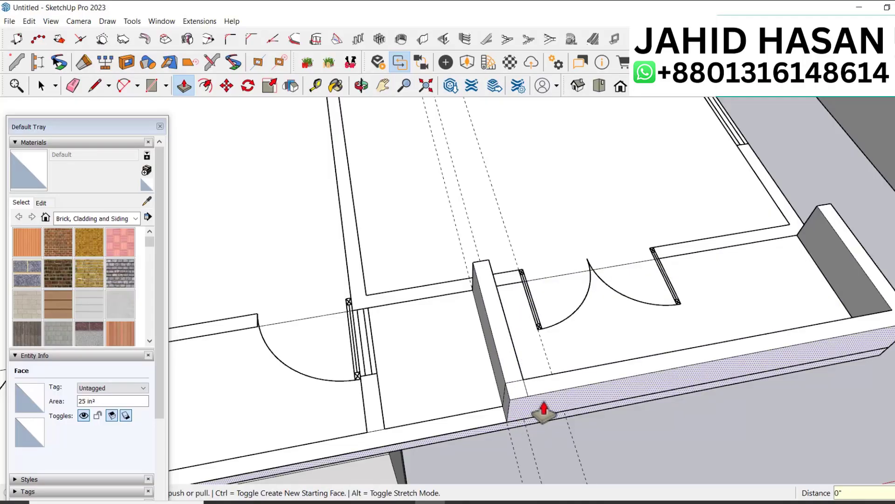
# Step: Erase the leftover seam edges where the parapet's cross strip meets its front band
pyautogui.press('e')
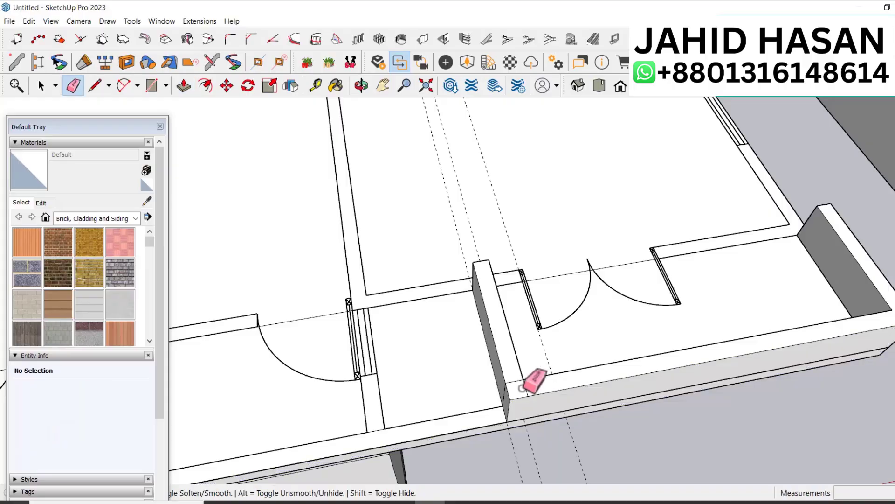
pyautogui.scroll(2, 508, 396)
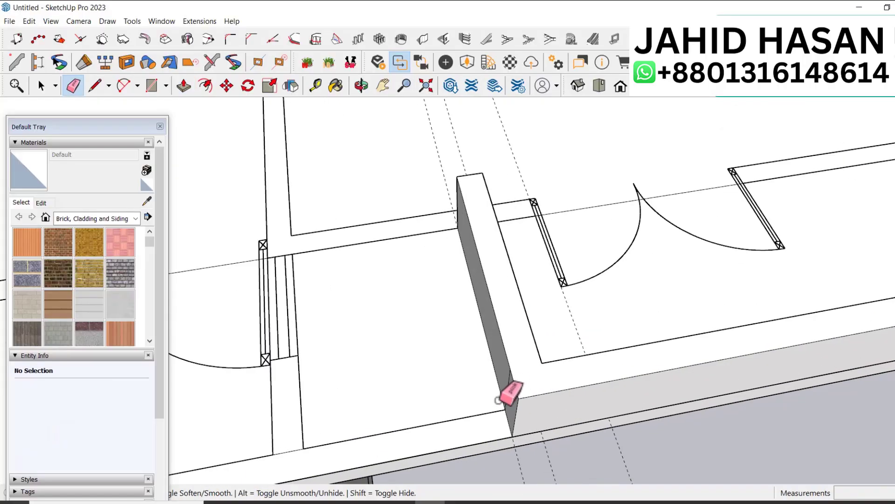
pyautogui.scroll(-6, 504, 388)
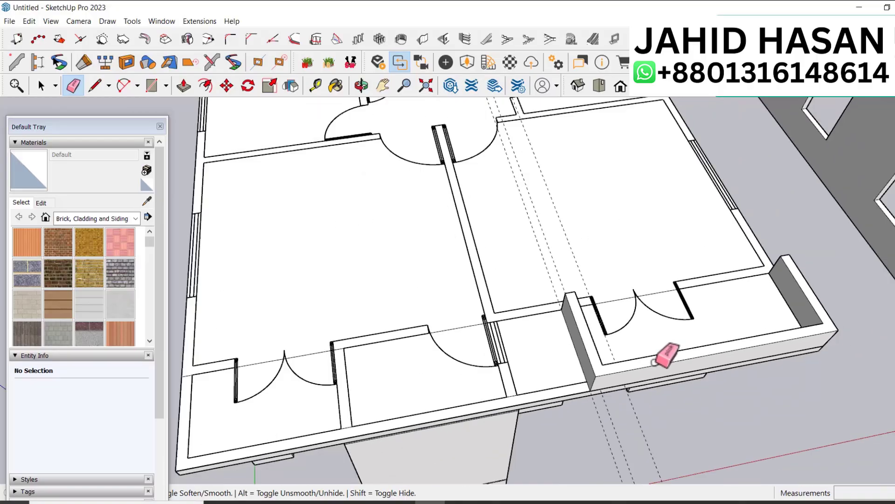
# Step: Erase the leftover construction guides crossing the floor plan and the slab's front edge
pyautogui.moveTo(611, 434); pyautogui.dragTo(721, 418)
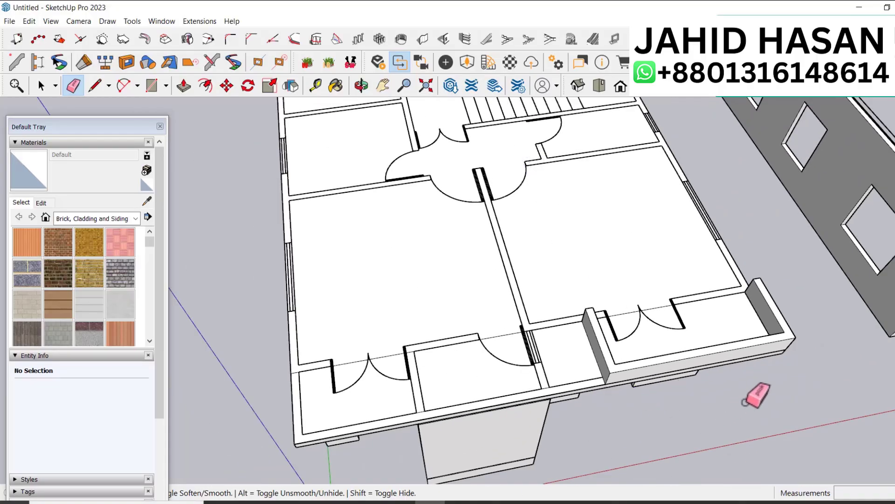
pyautogui.press('space')
pyautogui.scroll(-5, 757, 391)
# Step: Draw a 5" line across the slab's front edge band, extending the near side of the partition beside the other balcony
pyautogui.scroll(8, 592, 396)
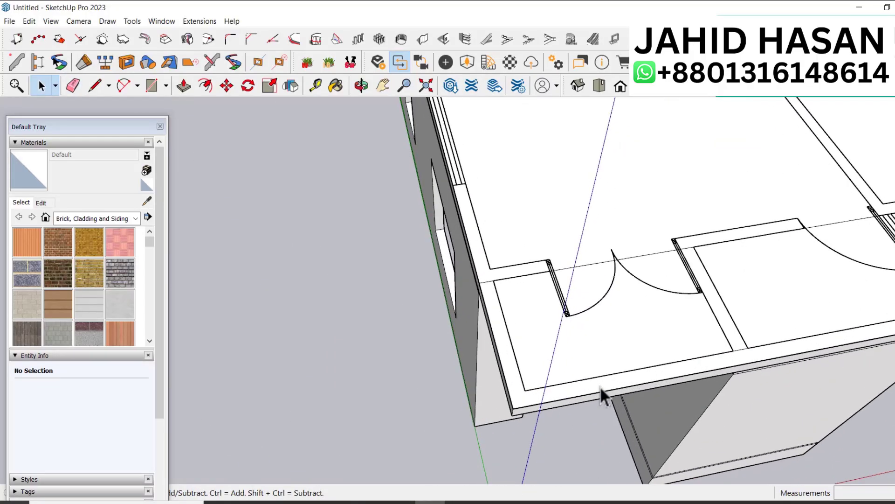
pyautogui.scroll(-2, 536, 368)
pyautogui.scroll(2, 684, 356)
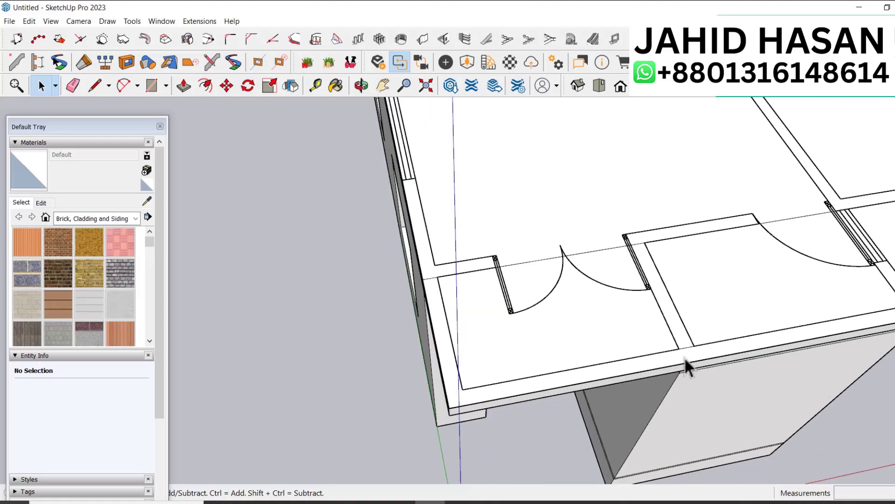
pyautogui.scroll(2, 685, 359)
pyautogui.scroll(2, 695, 366)
pyautogui.press('l')
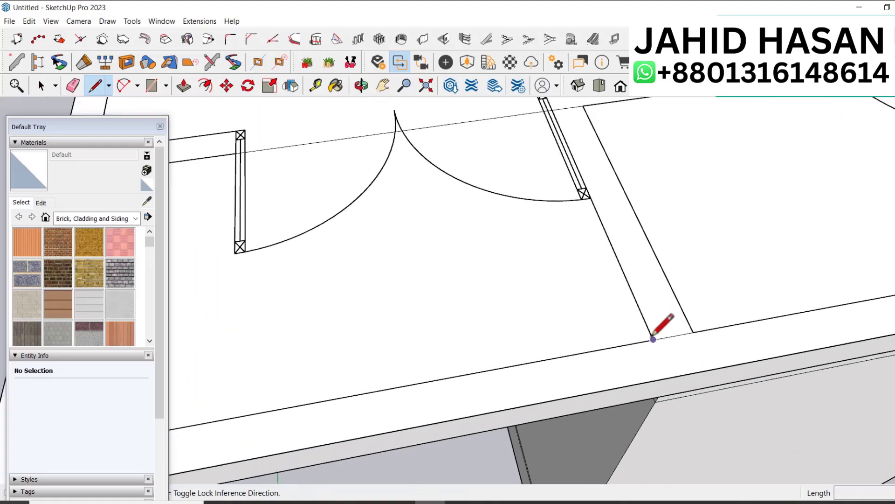
pyautogui.click(653, 339)
pyautogui.click(669, 376)
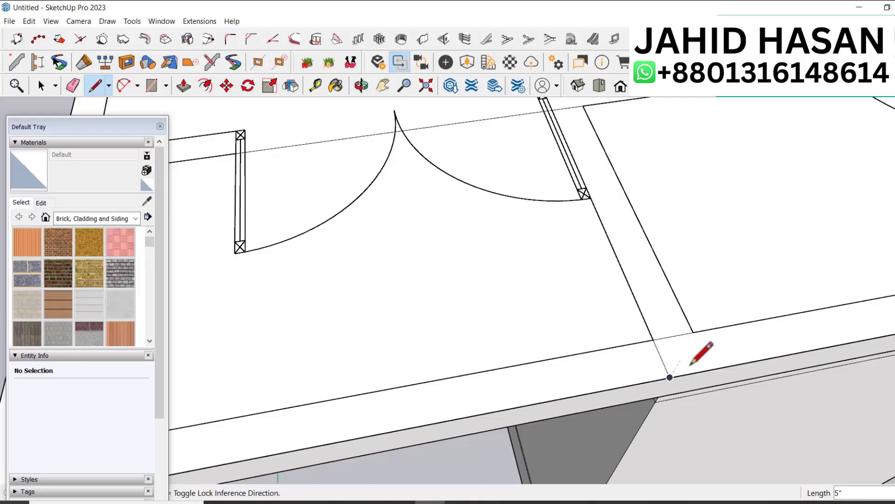
# Step: Pull up the separated L-shaped edge band 1' 3" to match the height of the existing balcony parapet
pyautogui.scroll(-3, 699, 357)
pyautogui.press('p')
pyautogui.click(632, 387)
pyautogui.scroll(-4, 631, 361)
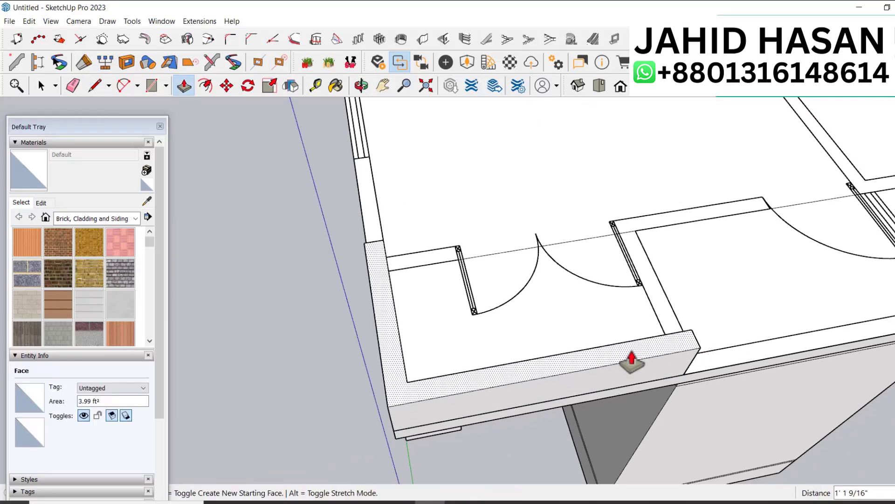
pyautogui.moveTo(632, 360); pyautogui.dragTo(830, 320, button='middle')
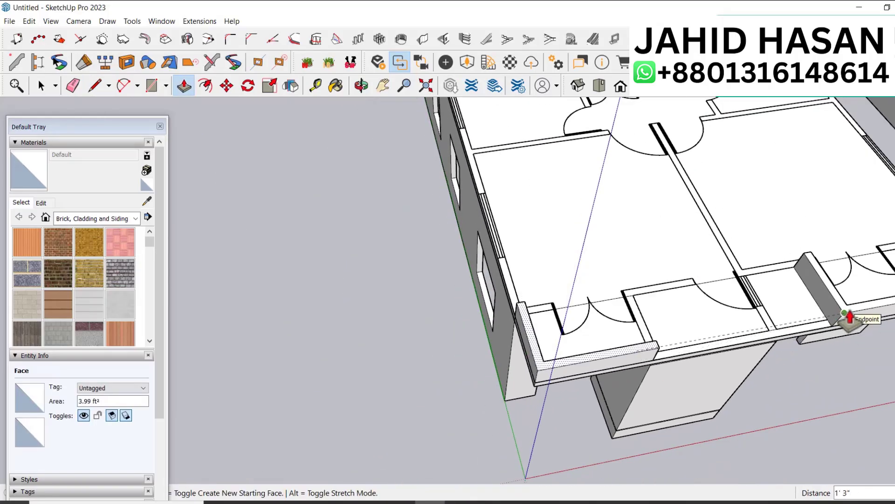
pyautogui.click(850, 319)
pyautogui.press('space')
# Step: Move the whole floor slab with both balcony parapets straight down to the base of the house walls
pyautogui.press('o')
pyautogui.moveTo(659, 400); pyautogui.dragTo(646, 276)
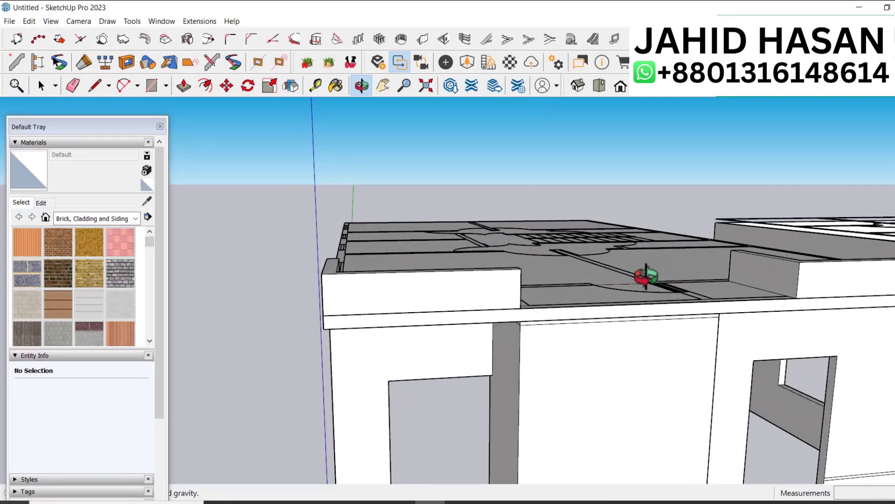
pyautogui.moveTo(637, 307); pyautogui.dragTo(669, 421)
pyautogui.press('space')
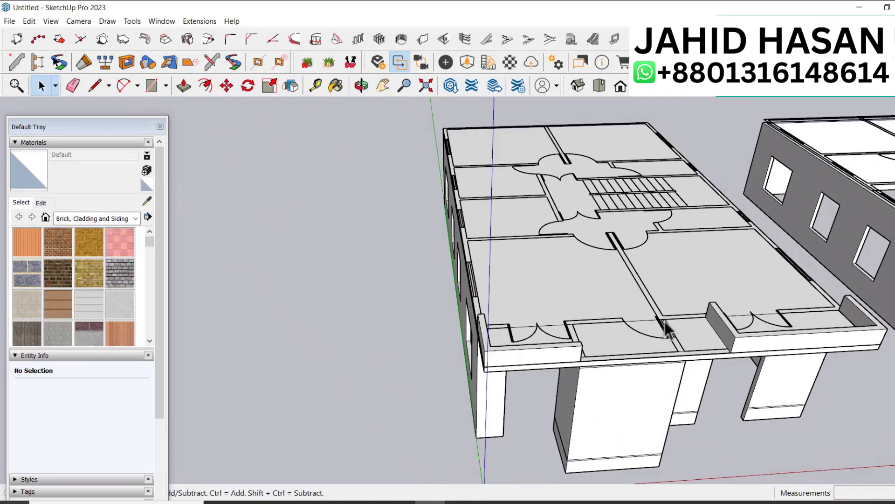
pyautogui.tripleClick(600, 286)
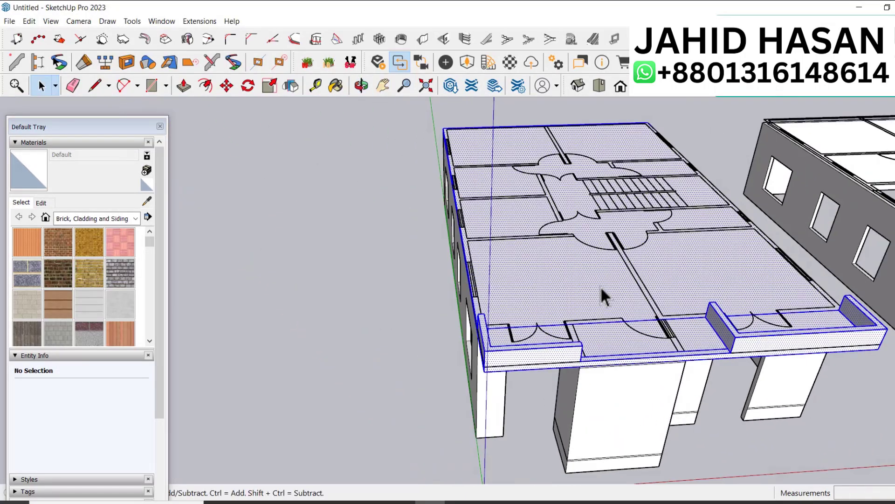
pyautogui.press('m')
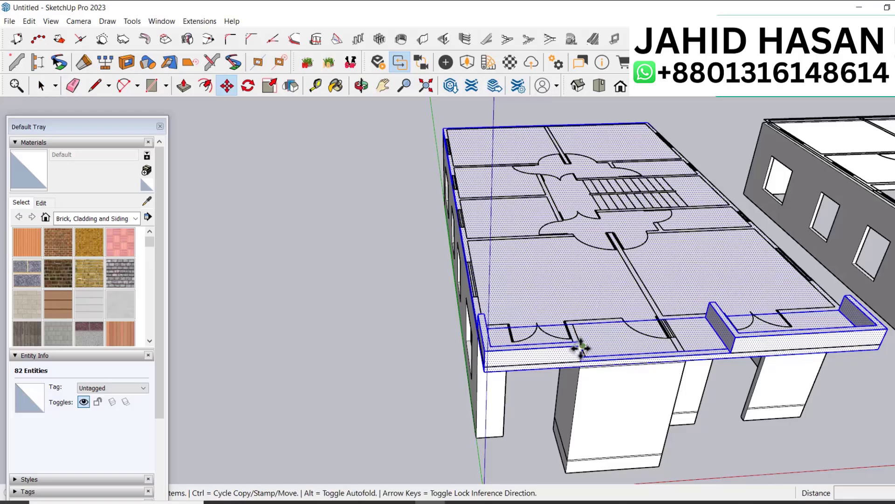
pyautogui.click(581, 349)
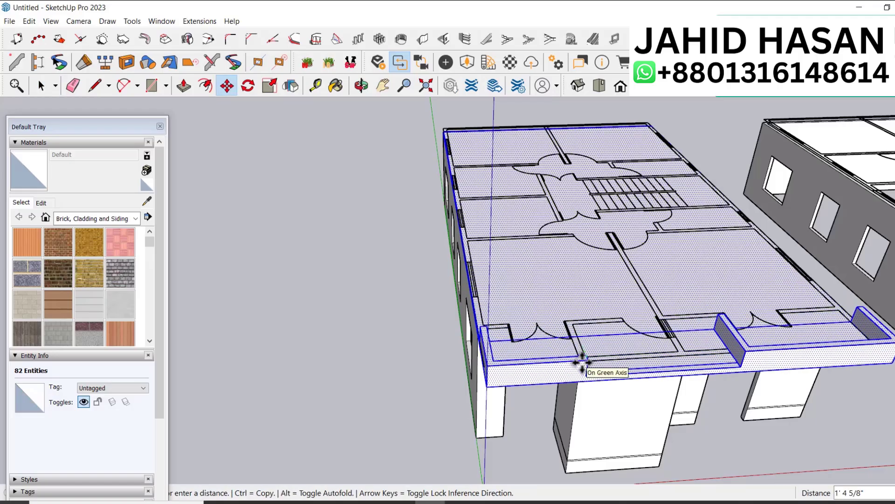
pyautogui.scroll(-3, 582, 361)
pyautogui.scroll(2, 600, 394)
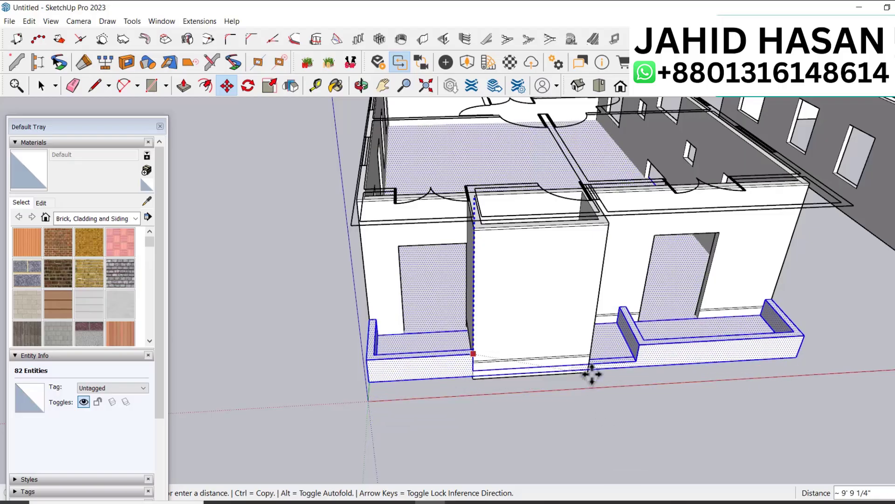
pyautogui.click(586, 371)
pyautogui.press('space')
pyautogui.scroll(5, 550, 390)
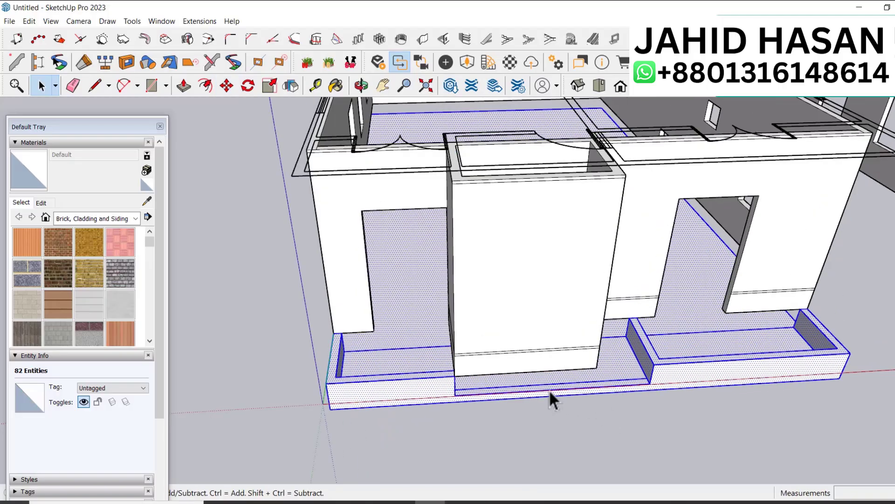
# Step: Move the selected floor slab with its balcony parapets vertically so its recess corner meets the bottom corner of the projecting front wall block
pyautogui.scroll(-2, 660, 394)
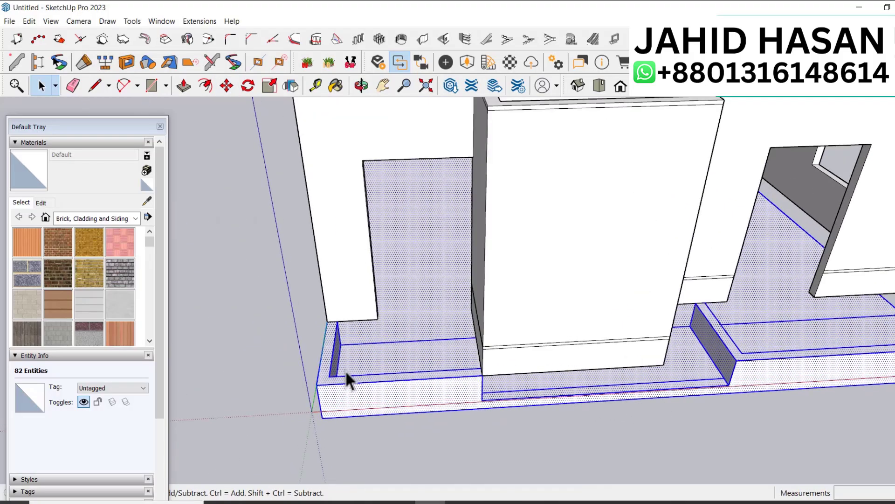
pyautogui.moveTo(345, 379); pyautogui.dragTo(426, 372, button='middle')
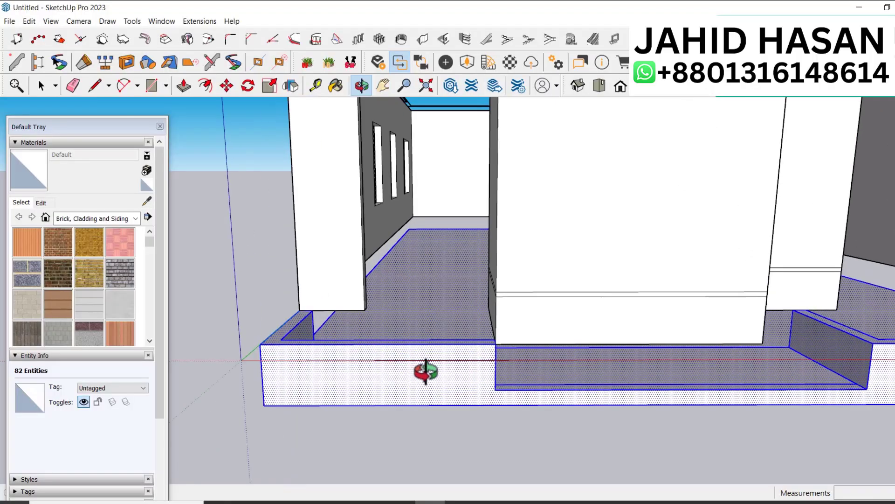
pyautogui.press('m')
pyautogui.click(497, 391)
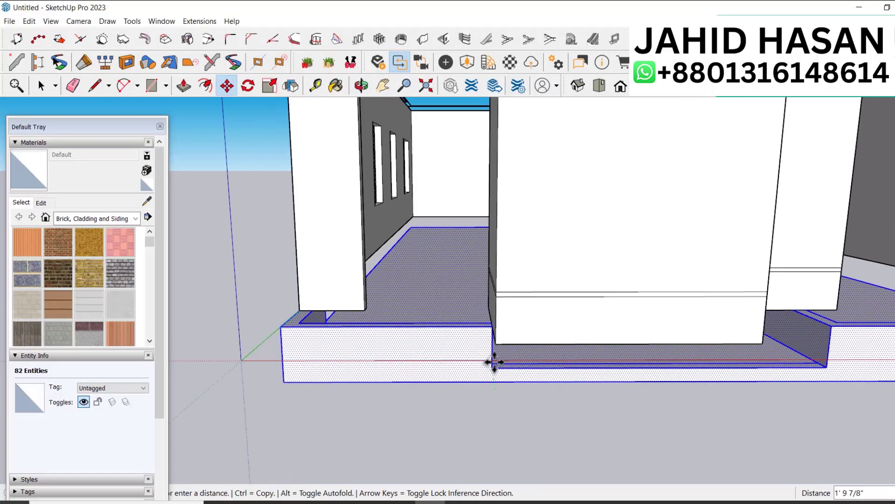
pyautogui.click(498, 344)
pyautogui.press('space')
pyautogui.scroll(-3, 553, 411)
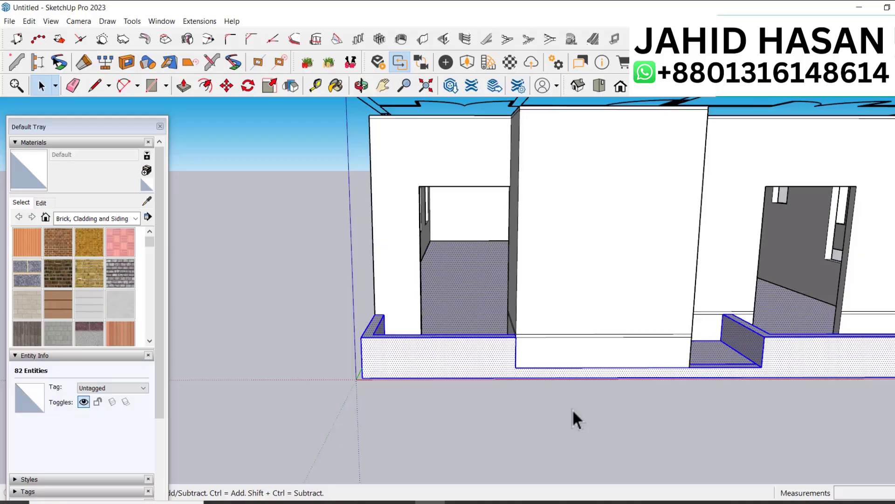
pyautogui.click(570, 403)
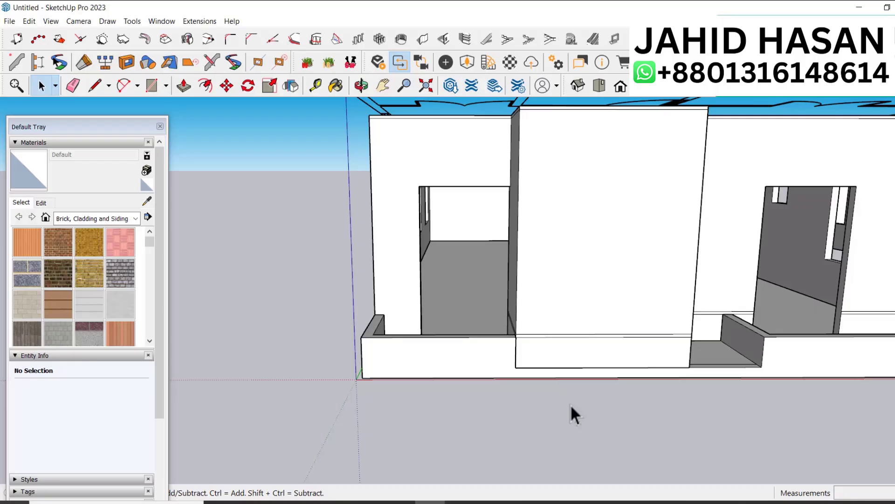
# Step: Draw a rectangle over the floor of the recess between the balconies and erase the line dividing that floor
pyautogui.scroll(5, 813, 365)
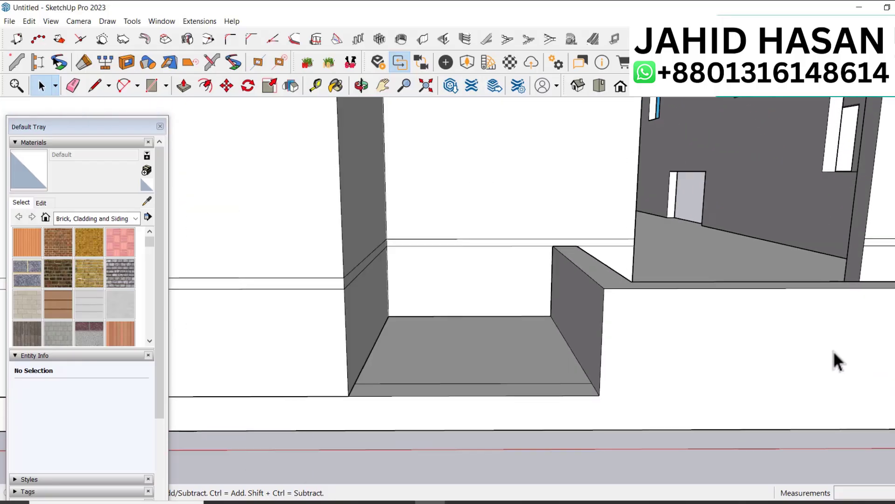
pyautogui.click(512, 354)
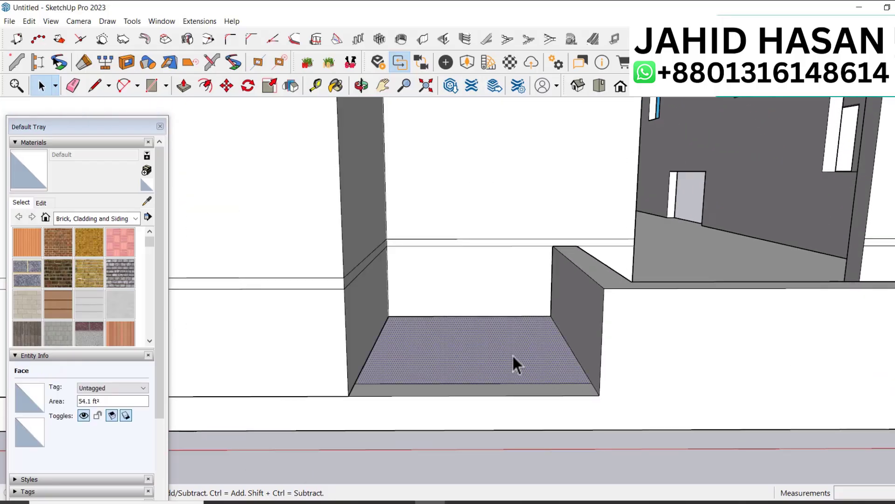
pyautogui.press('r')
pyautogui.click(389, 317)
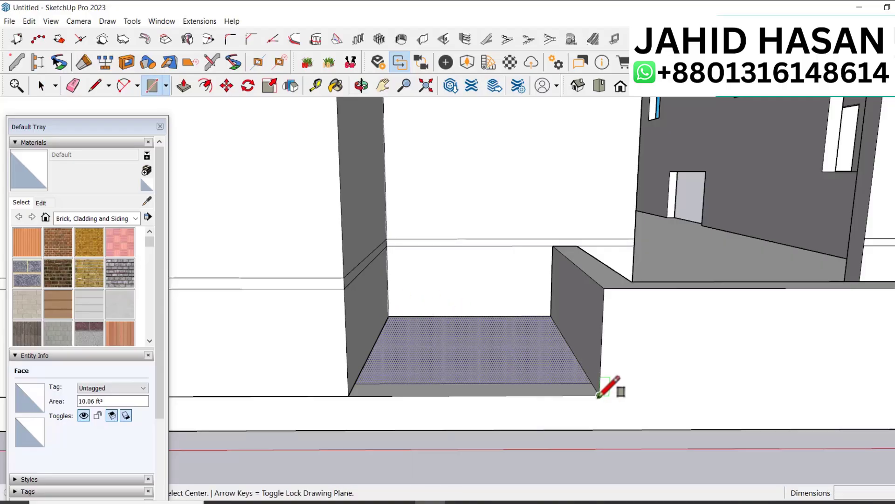
pyautogui.press('e')
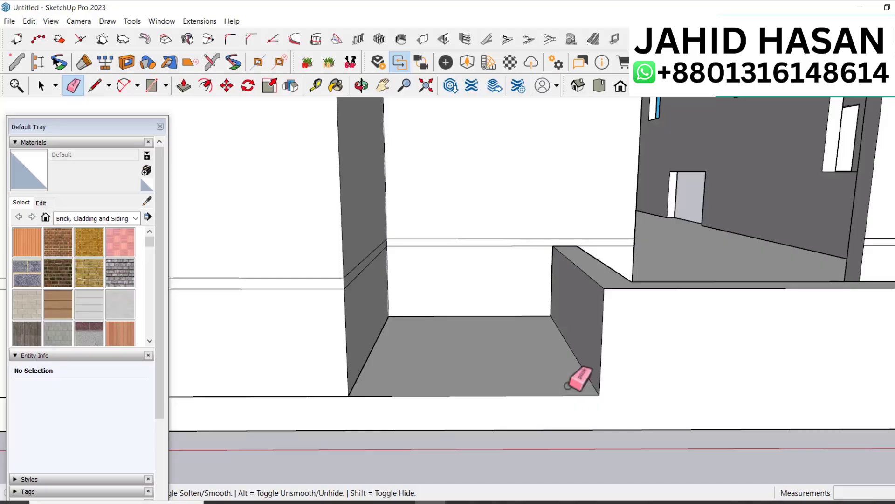
# Step: Cut the recess floor out of the slab by pushing it down 5" and deleting the remaining face and its front edge
pyautogui.press('p')
pyautogui.click(512, 375)
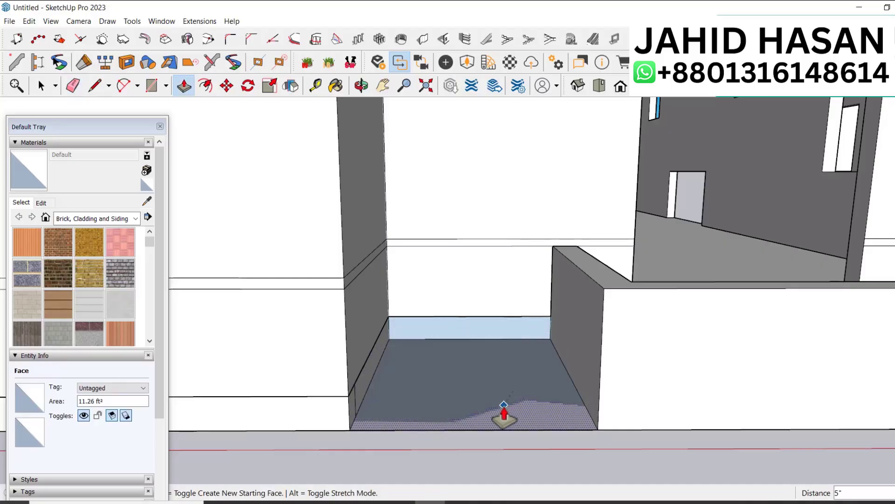
pyautogui.click(504, 413)
pyautogui.press('space')
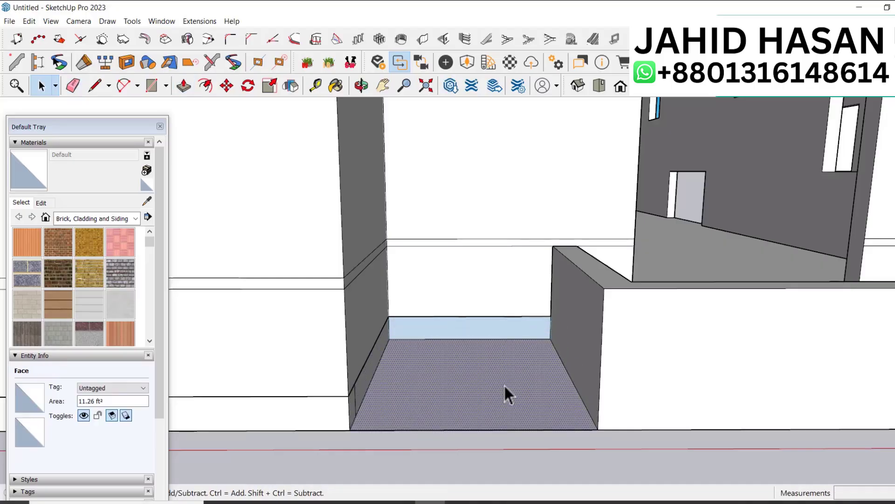
pyautogui.hotkey('ctrl', 't')
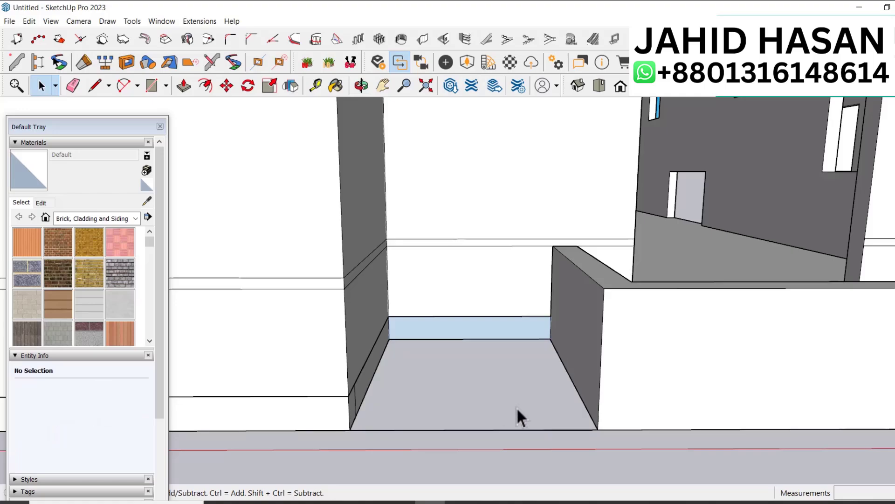
pyautogui.press('e')
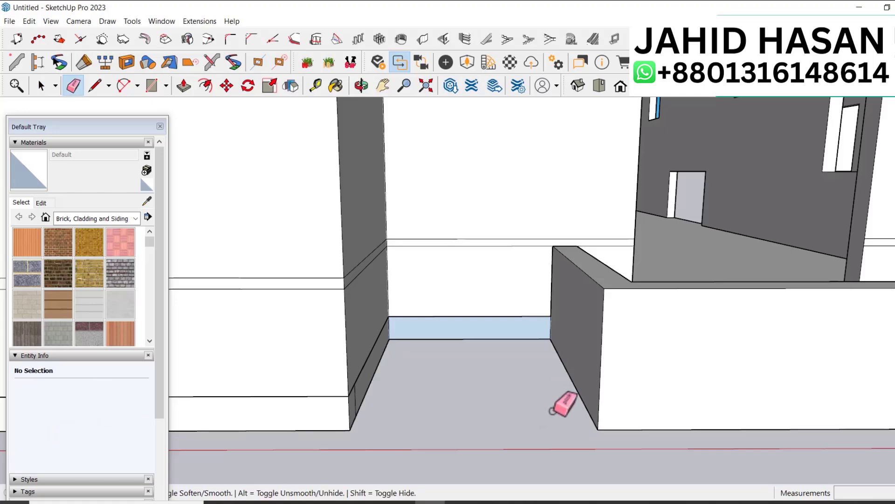
# Step: Paint the whole slab and balcony parapet group with Color M00 from the Colors collection
pyautogui.scroll(-6, 695, 392)
pyautogui.scroll(-2, 702, 404)
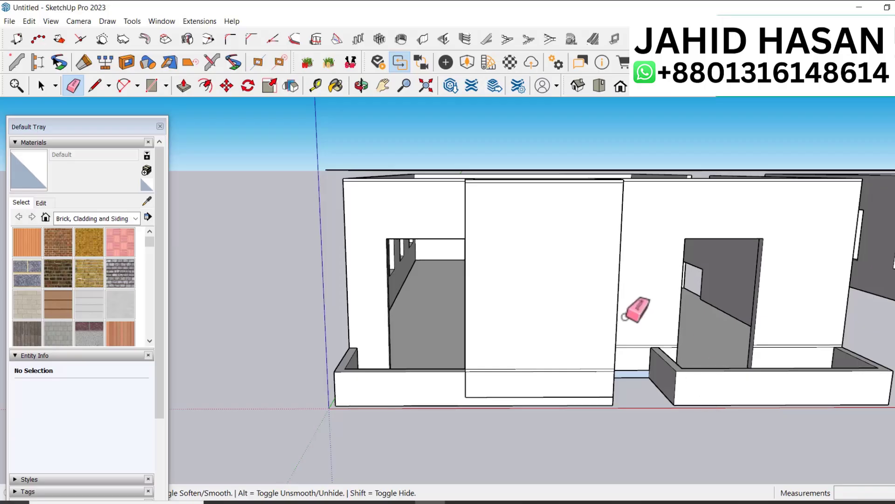
pyautogui.press('space')
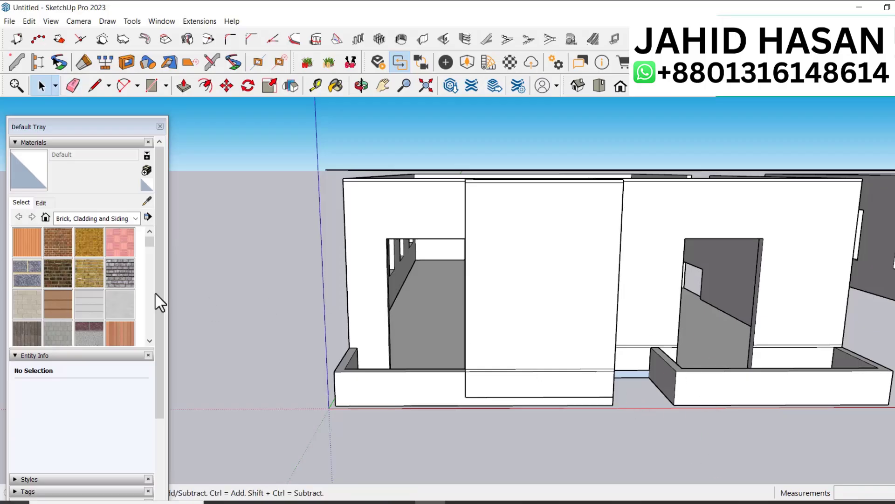
pyautogui.click(82, 219)
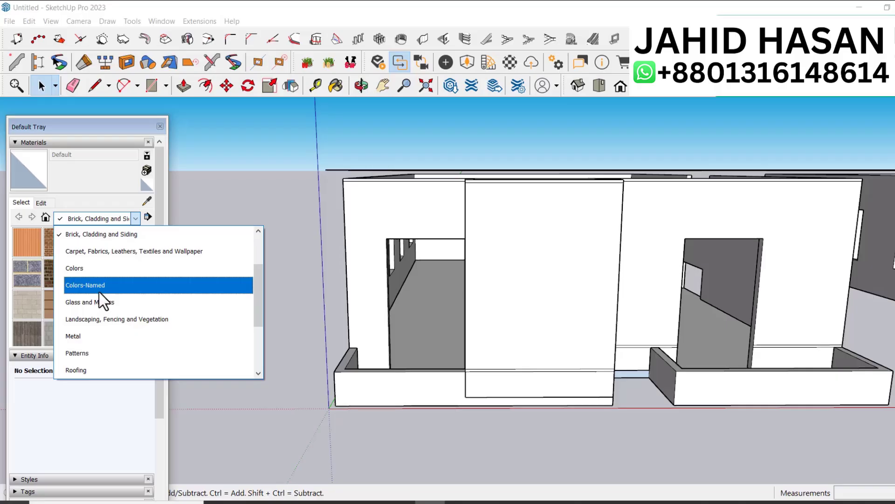
pyautogui.click(91, 267)
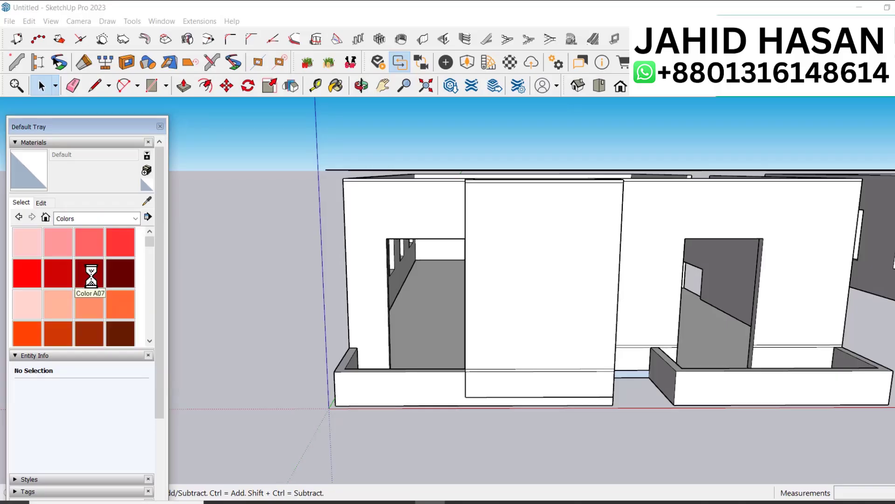
pyautogui.scroll(-3, 93, 286)
pyautogui.scroll(-10, 91, 280)
pyautogui.scroll(3, 93, 284)
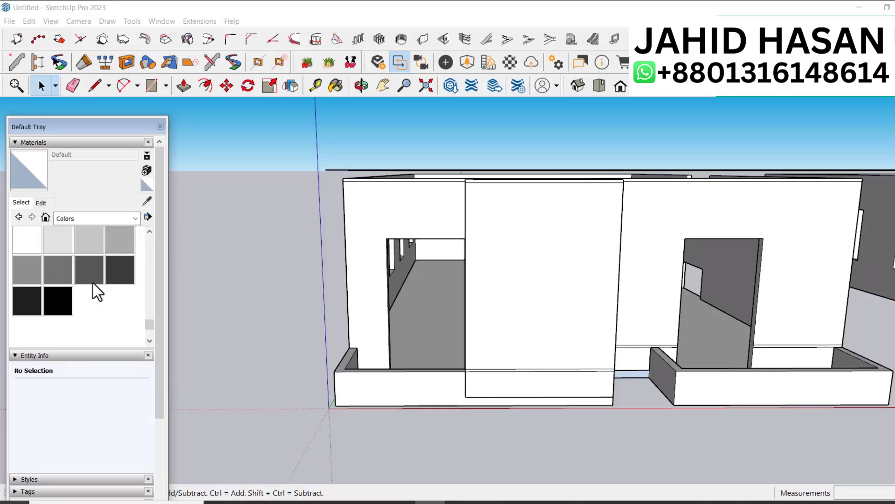
pyautogui.click(518, 385)
pyautogui.tripleClick(709, 385)
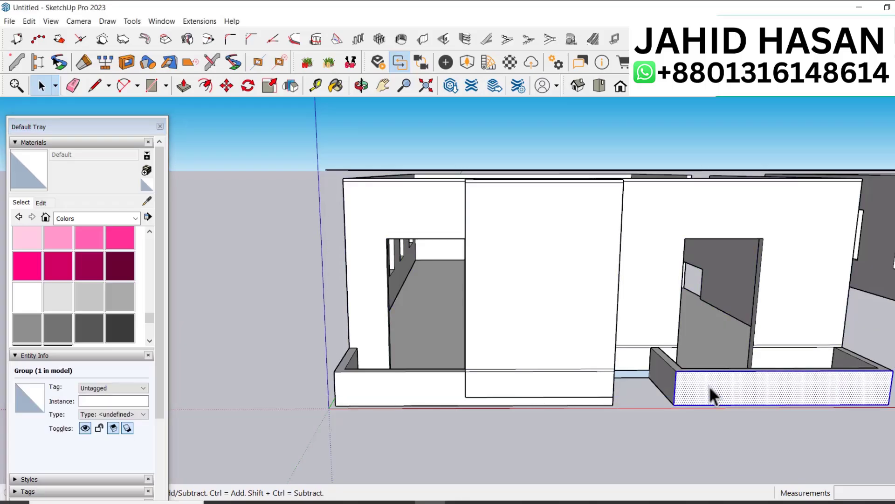
pyautogui.click(33, 300)
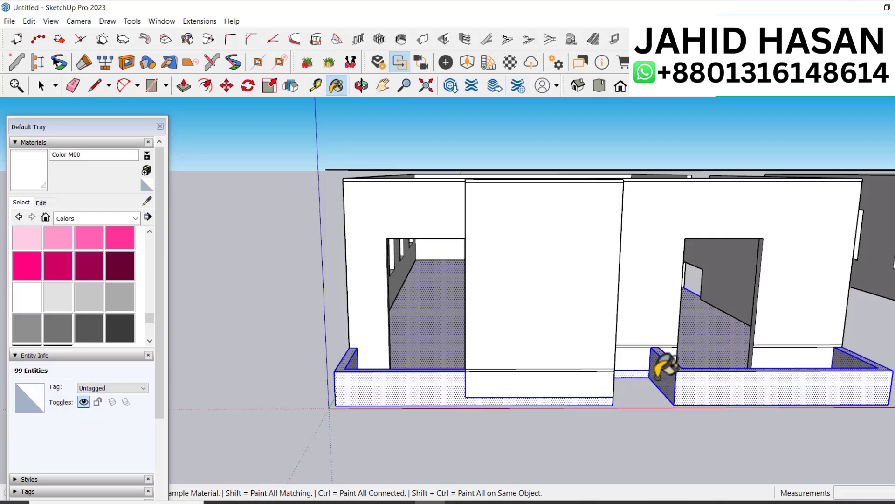
pyautogui.press('space')
pyautogui.click(645, 438)
# Step: Paint all the wall geometry of the building with the same Color M00
pyautogui.tripleClick(609, 320)
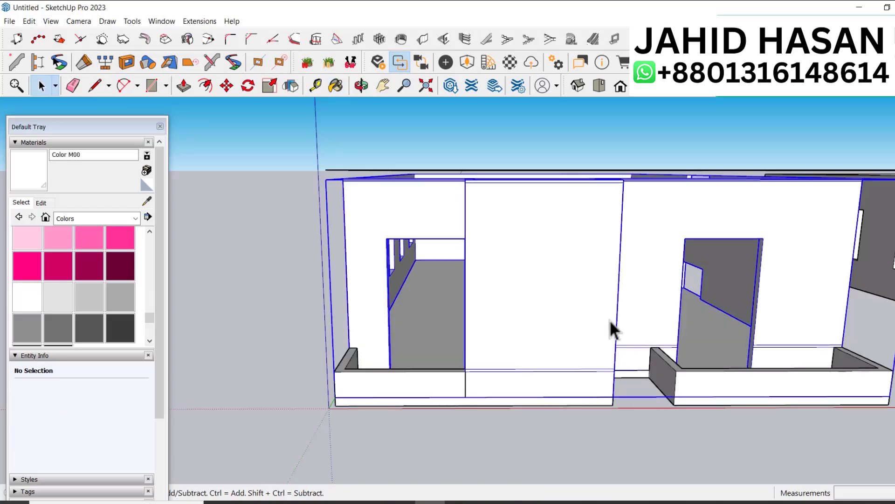
pyautogui.press('b')
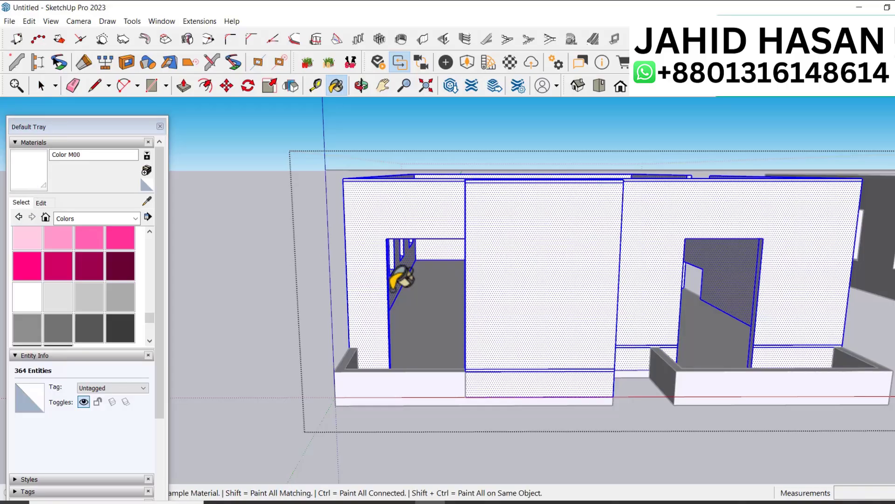
pyautogui.press('space')
pyautogui.click(650, 439)
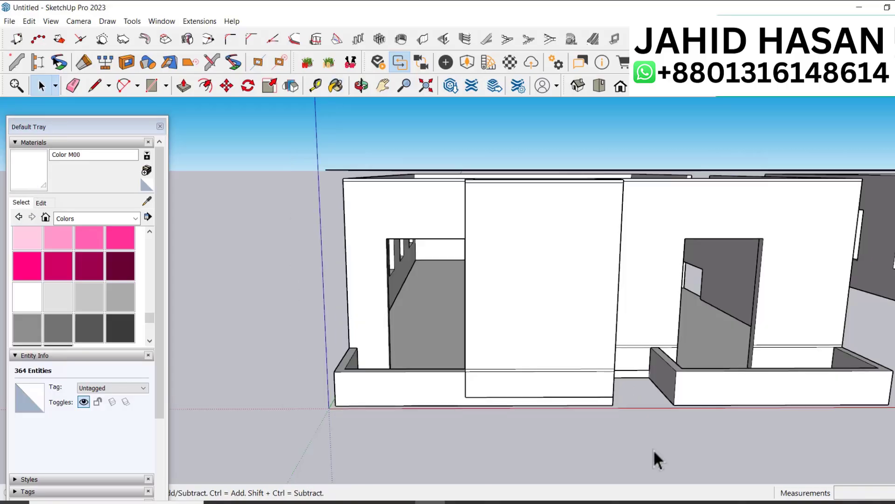
# Step: Widen the left balcony's door opening by pushing its outer jamb back 1'
pyautogui.press('o')
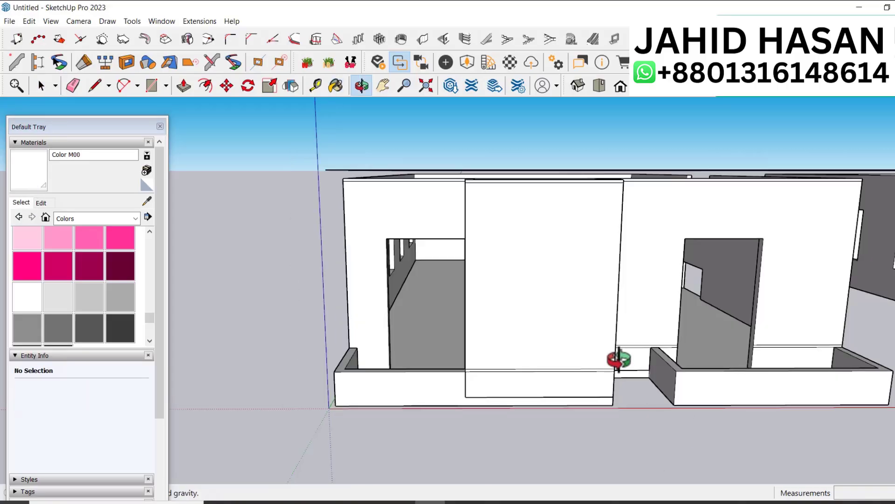
pyautogui.moveTo(620, 361); pyautogui.dragTo(655, 273)
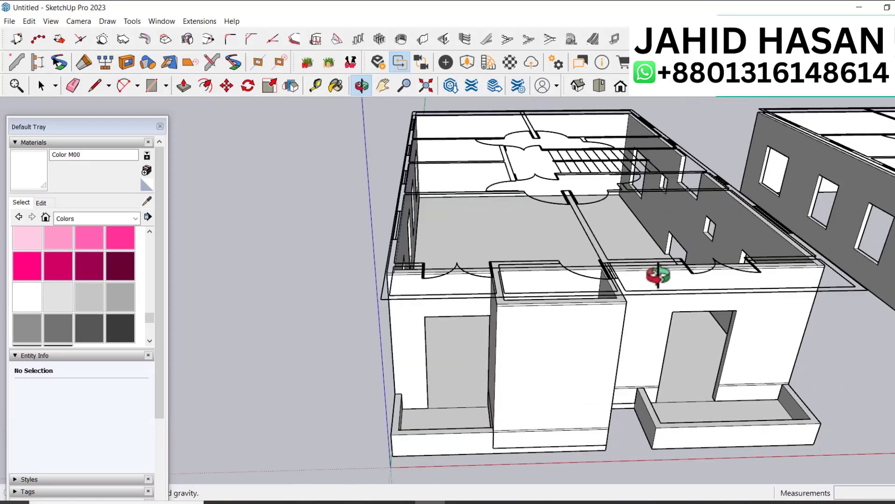
pyautogui.scroll(3, 655, 274)
pyautogui.moveTo(618, 463); pyautogui.dragTo(637, 371)
pyautogui.scroll(10, 410, 422)
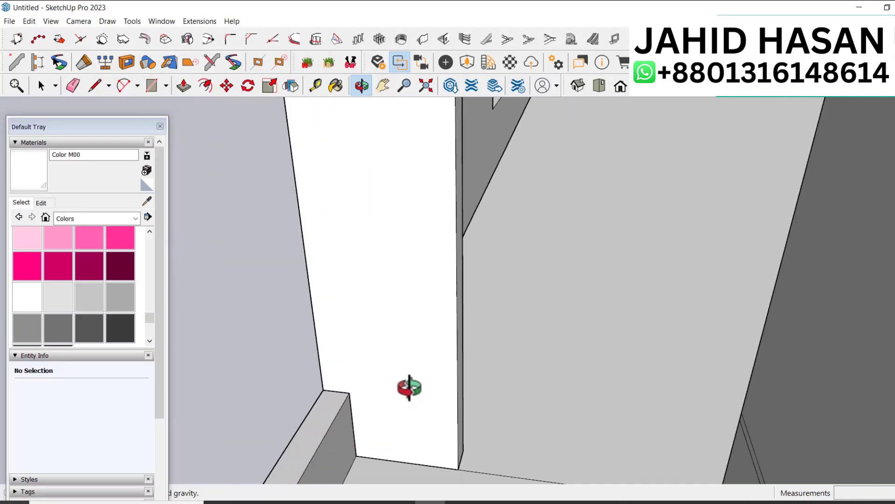
pyautogui.moveTo(410, 387); pyautogui.dragTo(392, 395)
pyautogui.press('space')
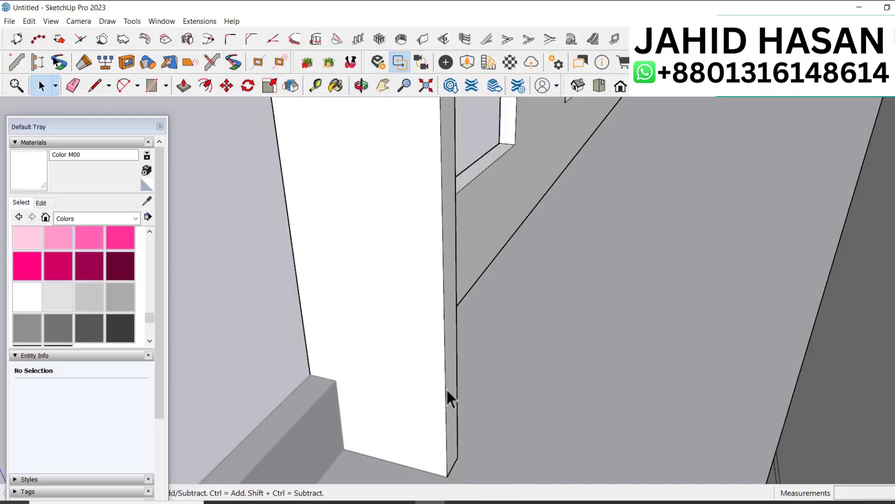
pyautogui.press('p')
pyautogui.click(450, 390)
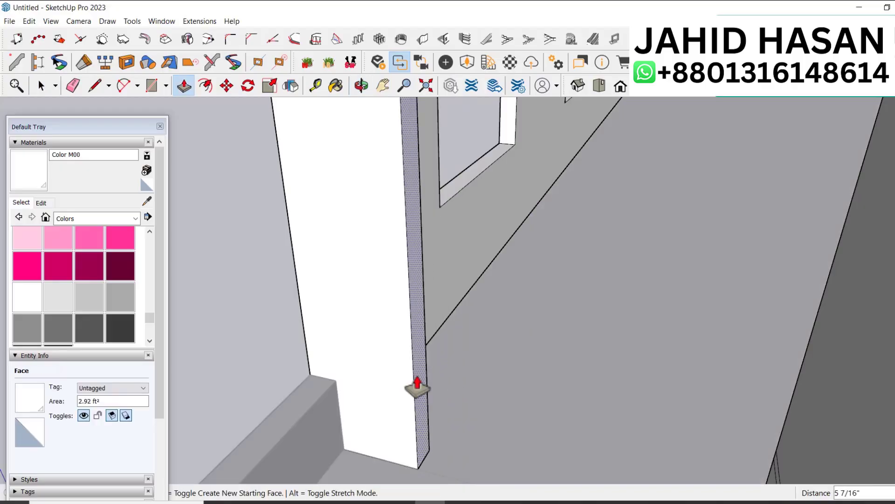
pyautogui.write('1')
pyautogui.scroll(-10, 417, 384)
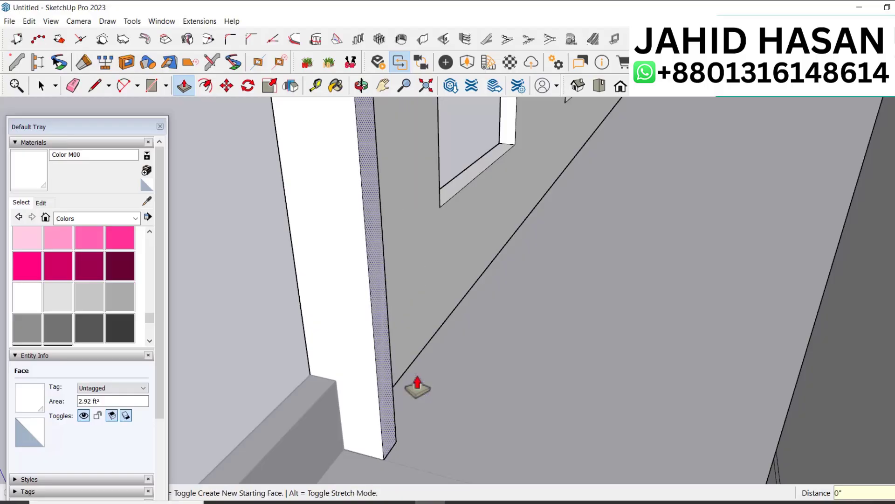
pyautogui.write("'")
pyautogui.press('Return')
# Step: Widen the right balcony's door opening by pushing back both side jambs, moving the left jamb 1'
pyautogui.scroll(12, 417, 377)
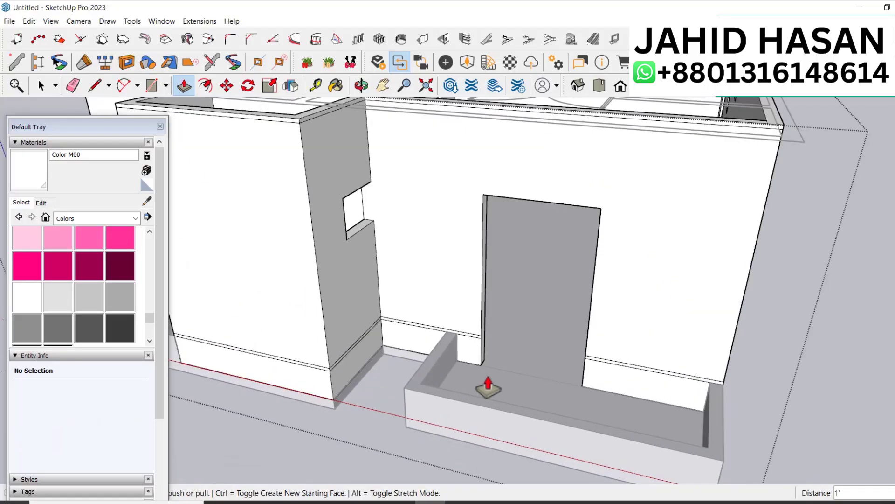
pyautogui.click(453, 337)
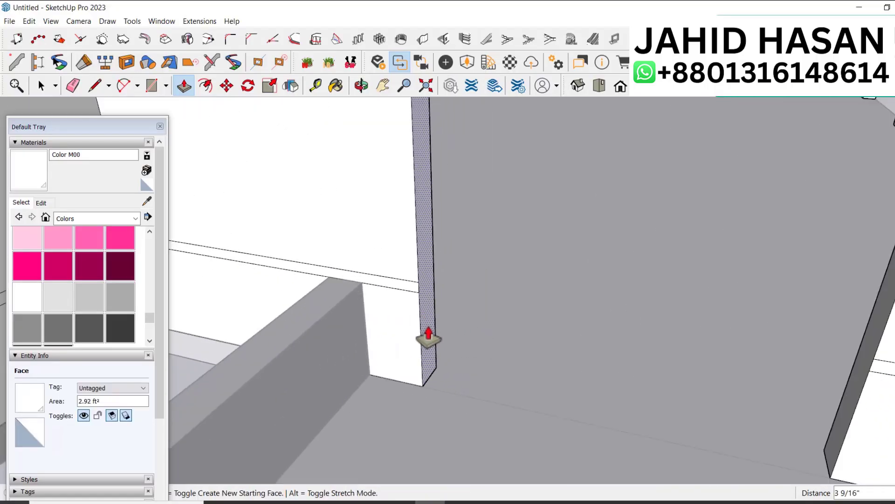
pyautogui.press('Escape')
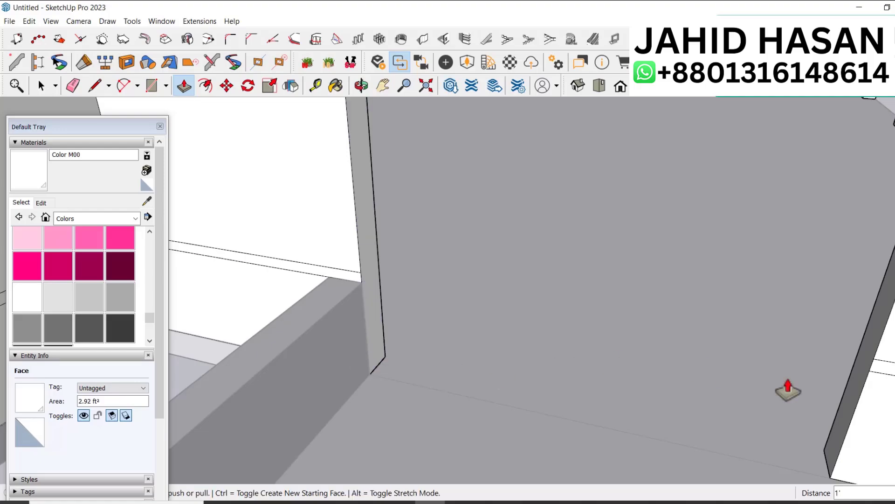
pyautogui.click(862, 420)
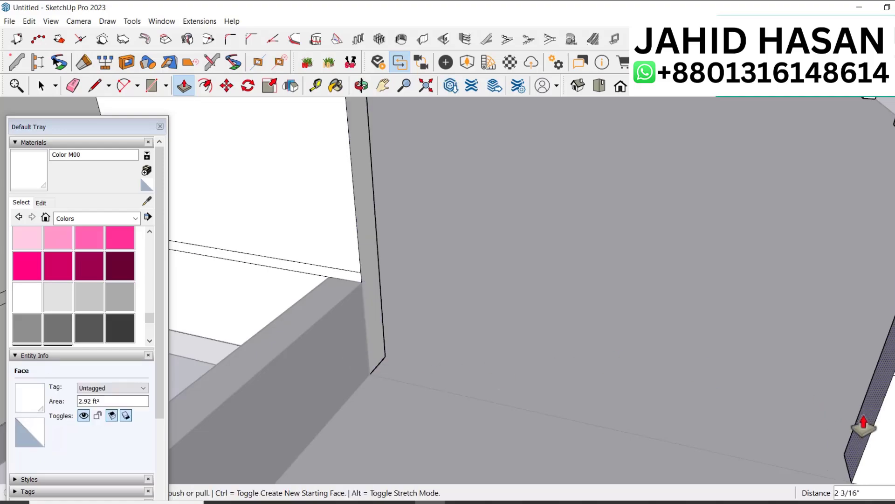
pyautogui.press('Escape')
pyautogui.scroll(-10, 642, 374)
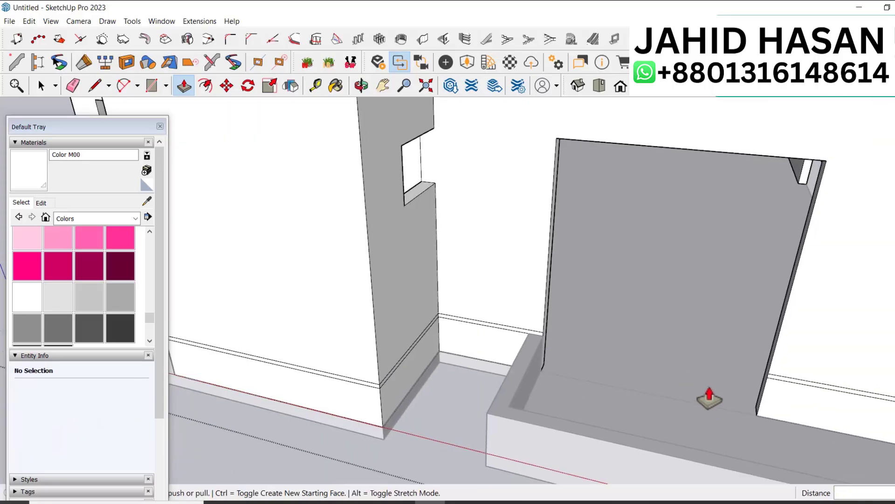
pyautogui.press('space')
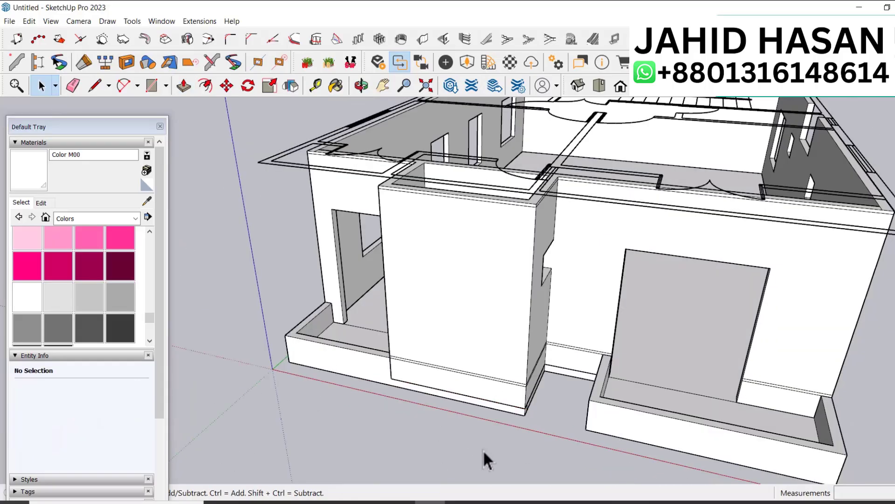
# Step: Examine the widened balcony door openings and the building's front and side walls from several angles
pyautogui.press('o')
pyautogui.scroll(3, 529, 349)
pyautogui.scroll(-10, 528, 350)
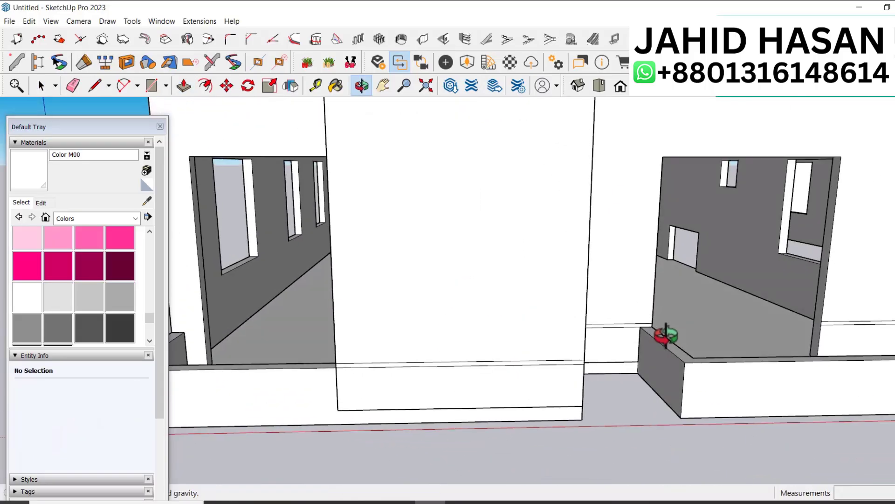
pyautogui.scroll(5, 575, 355)
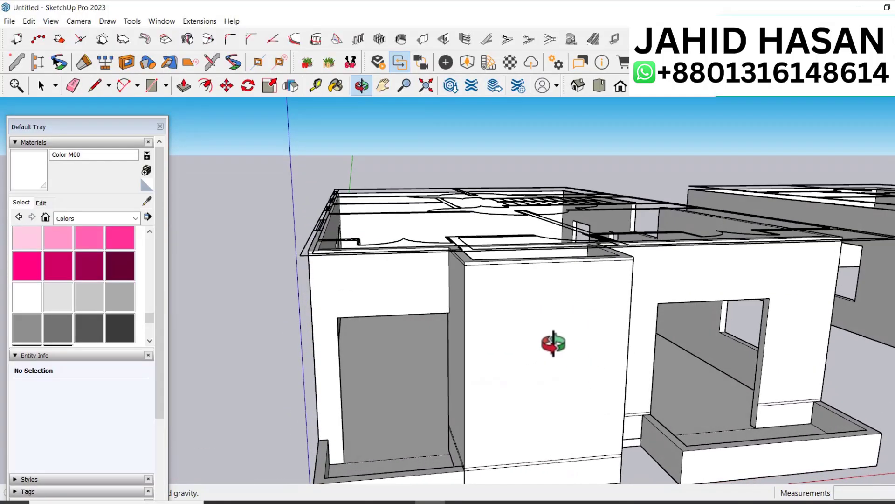
pyautogui.scroll(-3, 536, 315)
pyautogui.moveTo(536, 314); pyautogui.dragTo(552, 419)
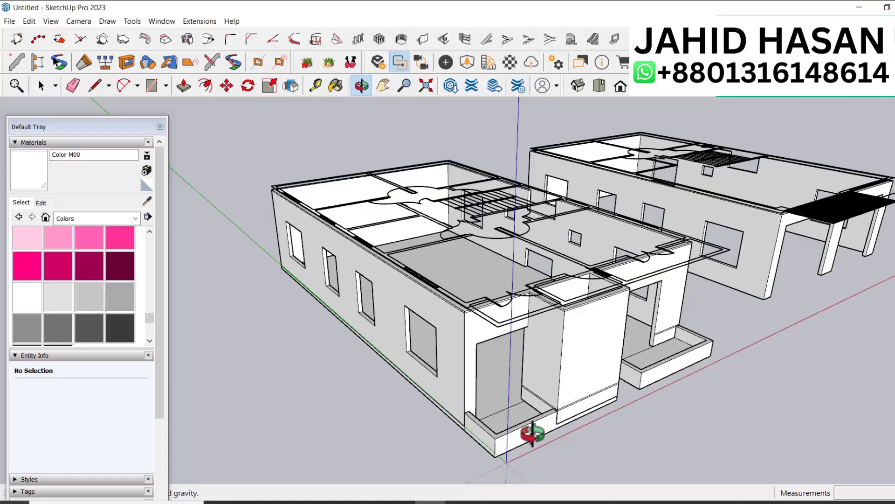
pyautogui.scroll(3, 532, 433)
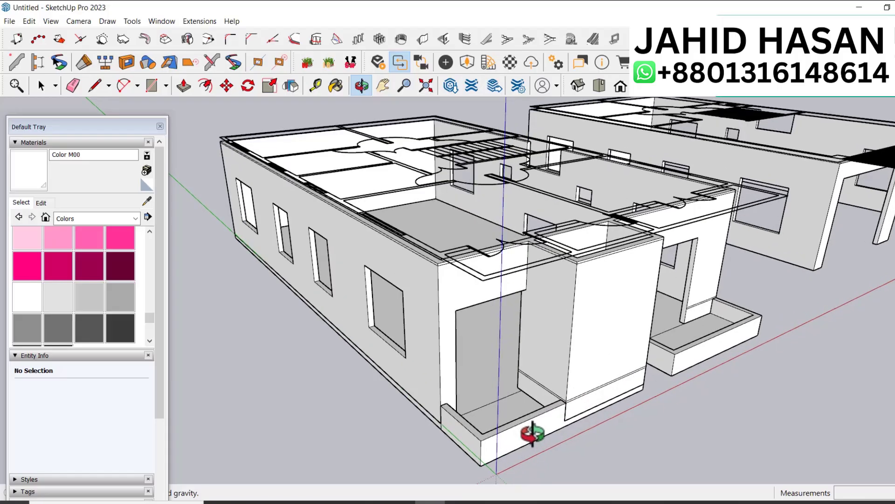
pyautogui.press('space')
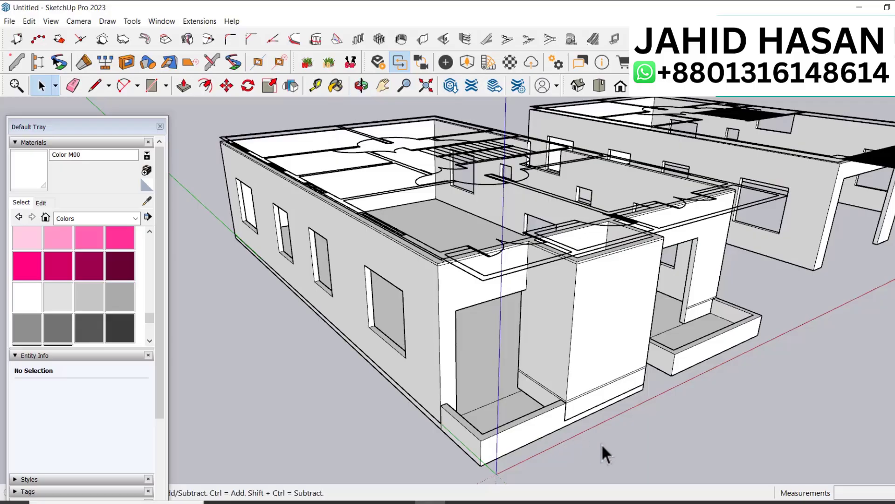
# Step: Move the imported floor plan component off the wall tops to clear ground about 154' away from the building
pyautogui.click(697, 220)
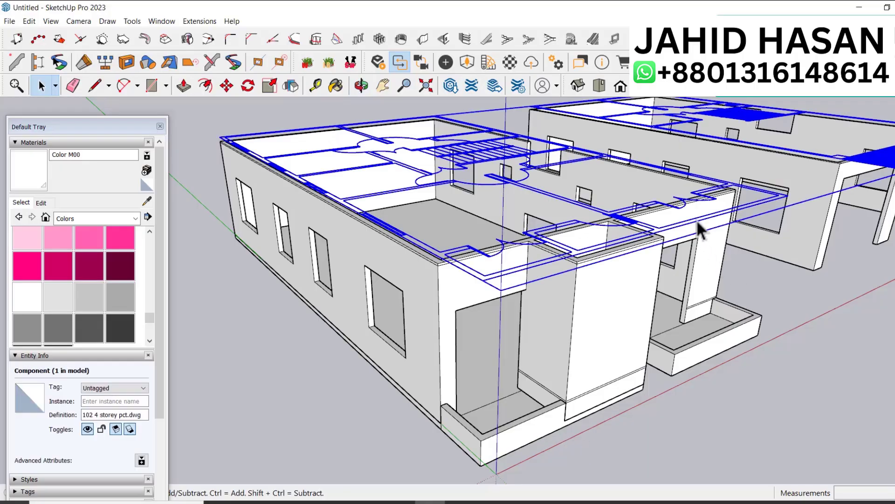
pyautogui.scroll(-5, 643, 343)
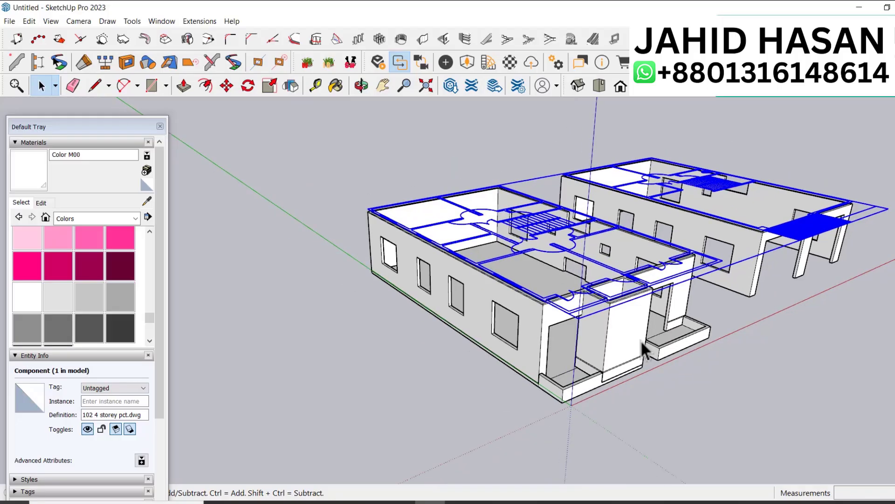
pyautogui.press('m')
pyautogui.click(782, 234)
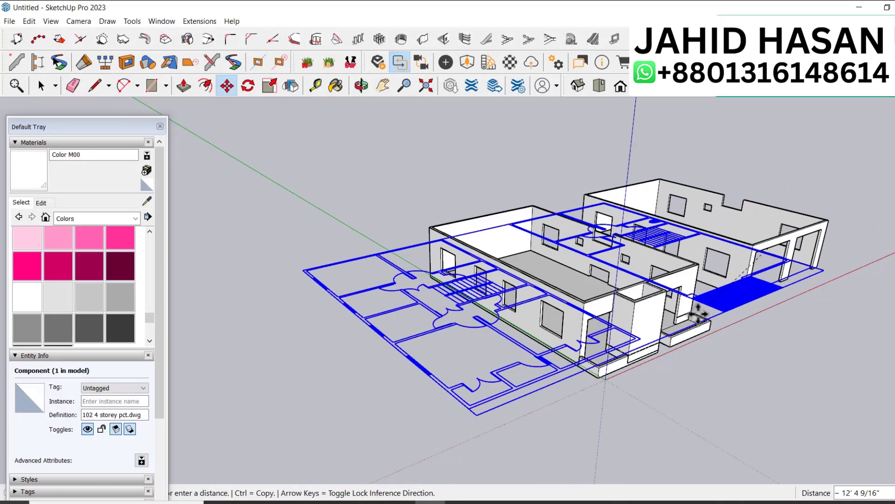
pyautogui.scroll(-3, 678, 316)
pyautogui.scroll(-2, 678, 316)
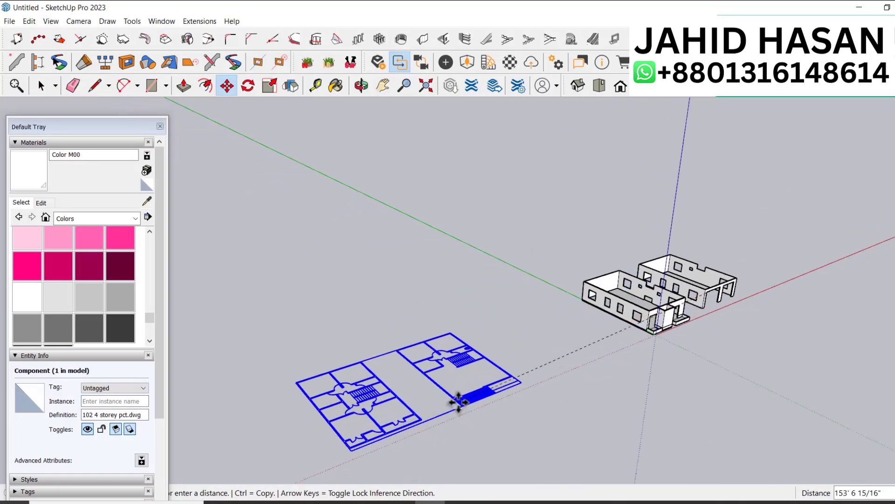
pyautogui.click(452, 398)
pyautogui.press('space')
pyautogui.click(677, 345)
# Step: Inspect the uncovered walls, slab and both front balconies from above and from the front
pyautogui.scroll(5, 672, 309)
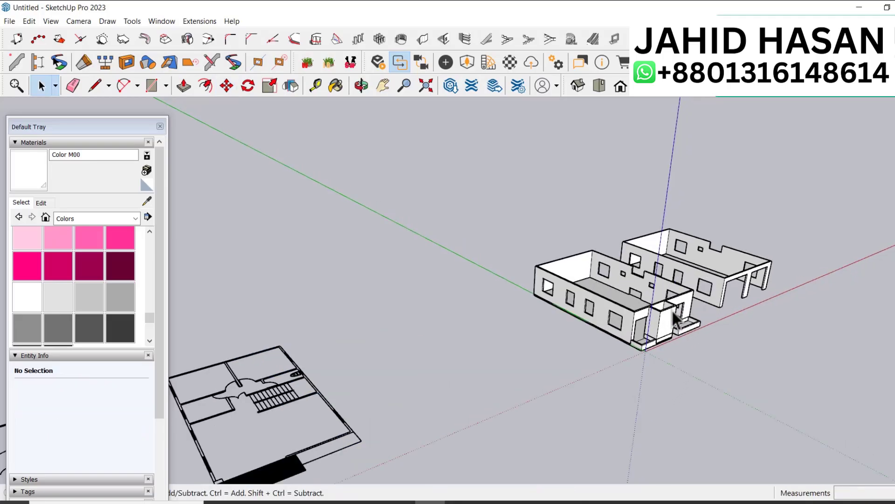
pyautogui.press('o')
pyautogui.moveTo(672, 310); pyautogui.dragTo(595, 409)
pyautogui.scroll(3, 636, 410)
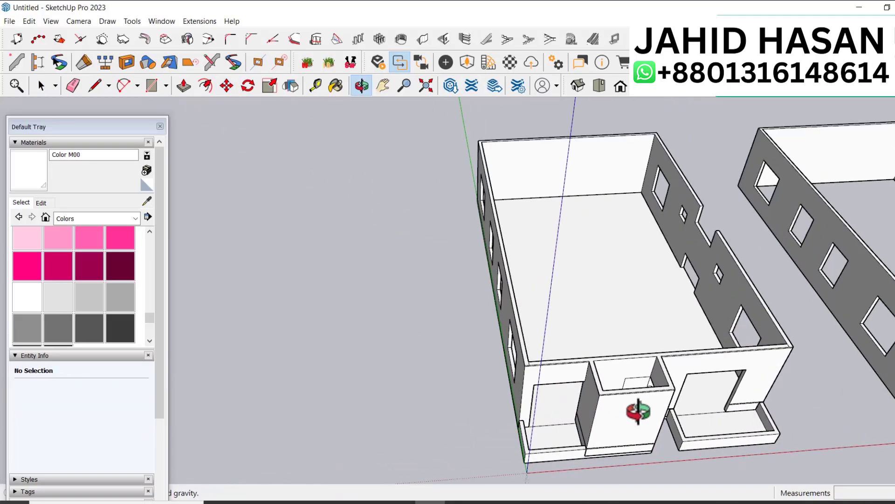
pyautogui.scroll(-2, 449, 319)
pyautogui.scroll(1, 718, 430)
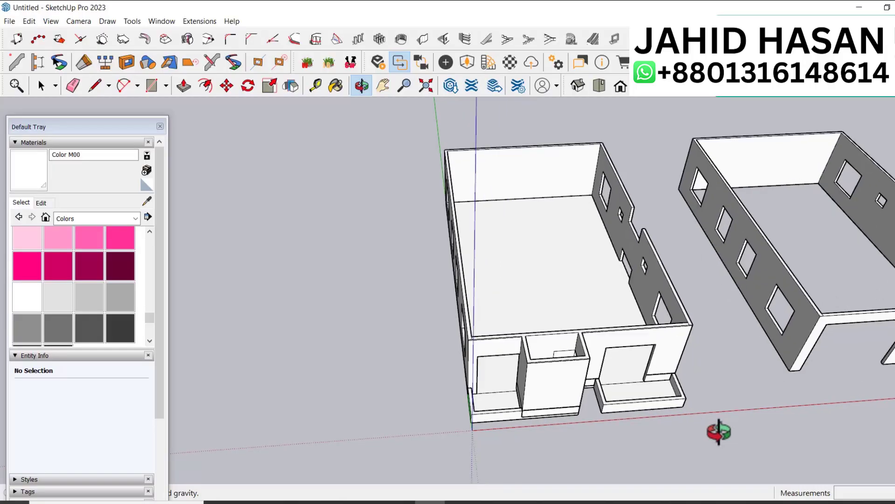
pyautogui.scroll(2, 666, 369)
pyautogui.moveTo(664, 369); pyautogui.dragTo(608, 298)
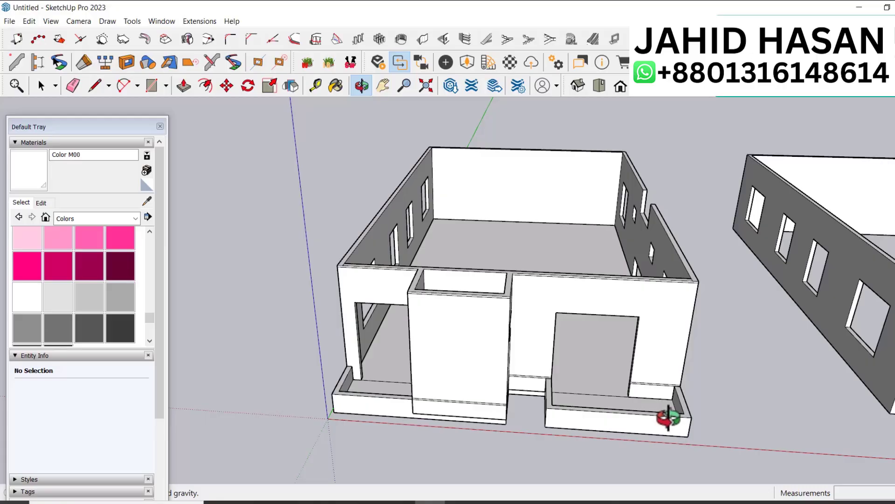
# Step: Draw a 5" line across the parapet top at the right balcony's outer front corner to separate the side strip
pyautogui.moveTo(666, 420); pyautogui.dragTo(671, 359)
pyautogui.scroll(5, 671, 359)
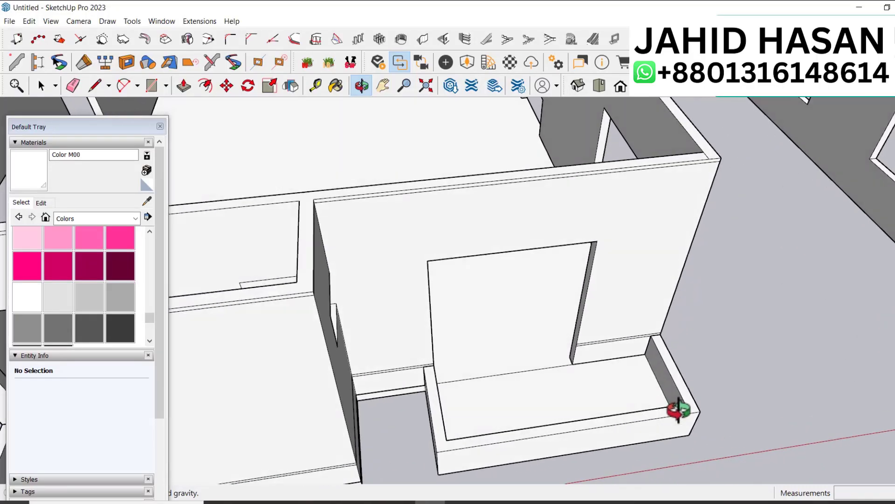
pyautogui.press('space')
pyautogui.press('l')
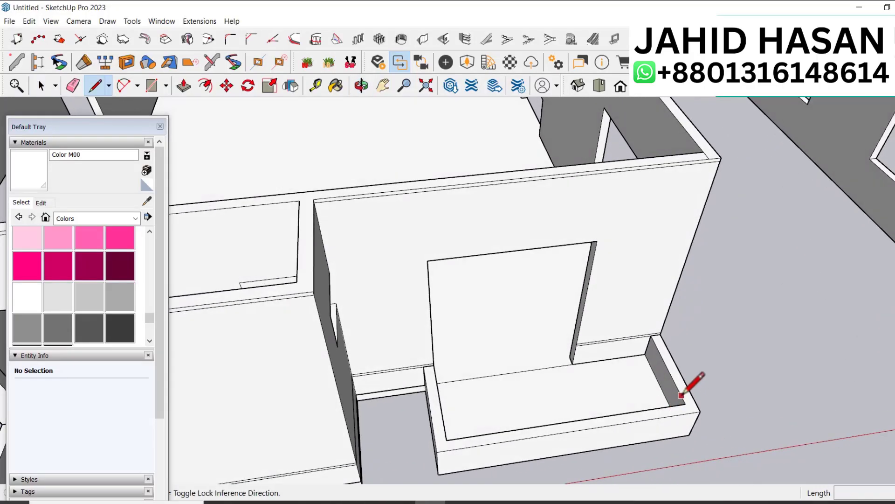
pyautogui.click(690, 412)
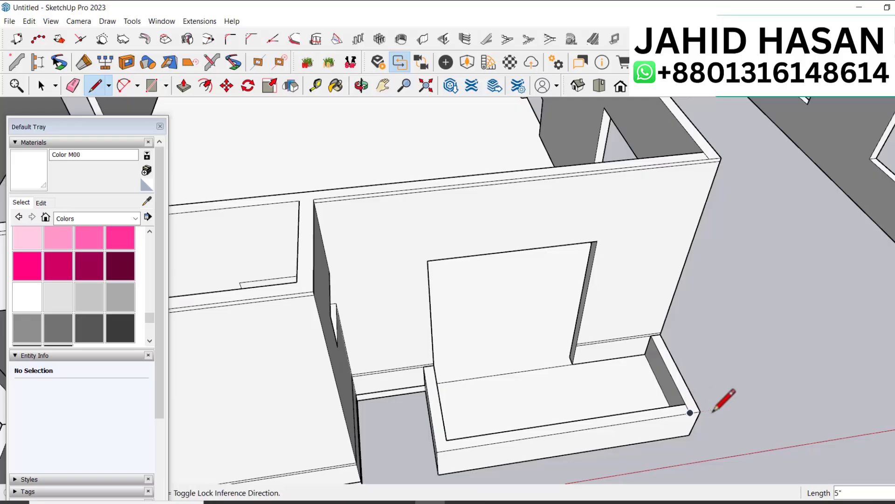
# Step: Pull the separated side strip of the right balcony's parapet up 8' 9" to the top of the building wall
pyautogui.press('p')
pyautogui.click(688, 399)
pyautogui.scroll(-2, 688, 397)
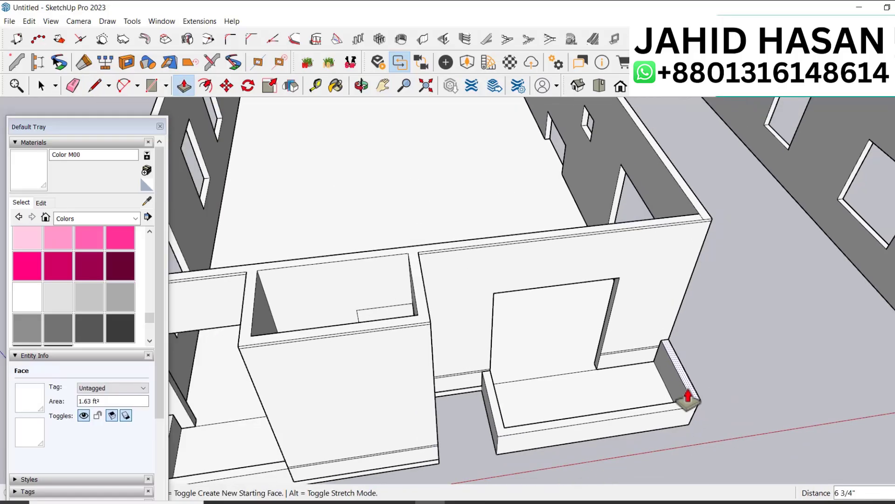
pyautogui.scroll(3, 688, 397)
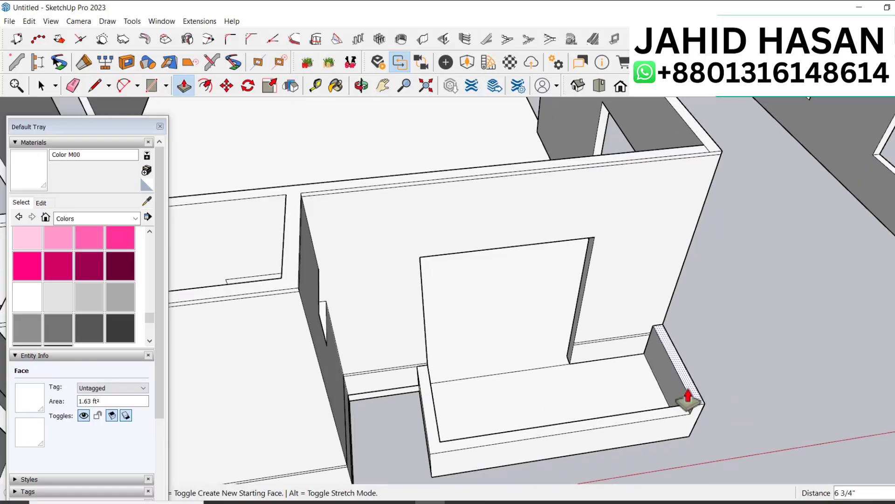
pyautogui.click(413, 184)
# Step: Draw a 3' 6" line across the inner face of the balcony's raised side wall at parapet height
pyautogui.scroll(2, 499, 219)
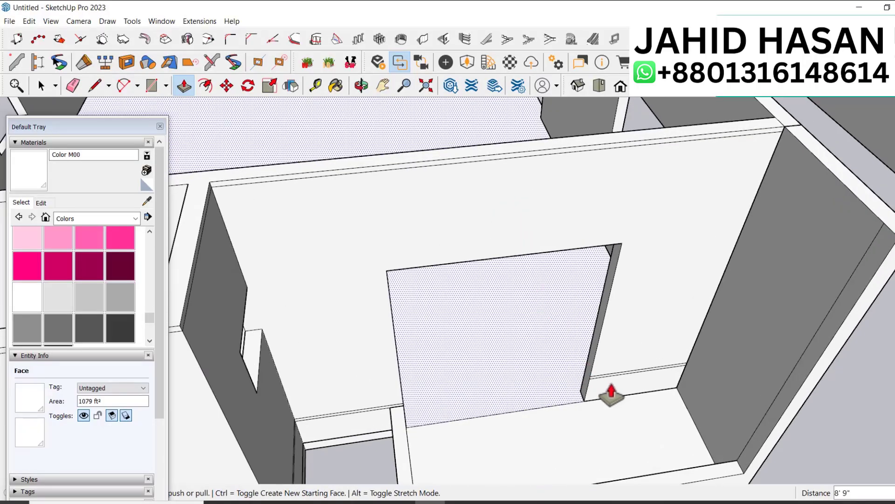
pyautogui.scroll(2, 657, 368)
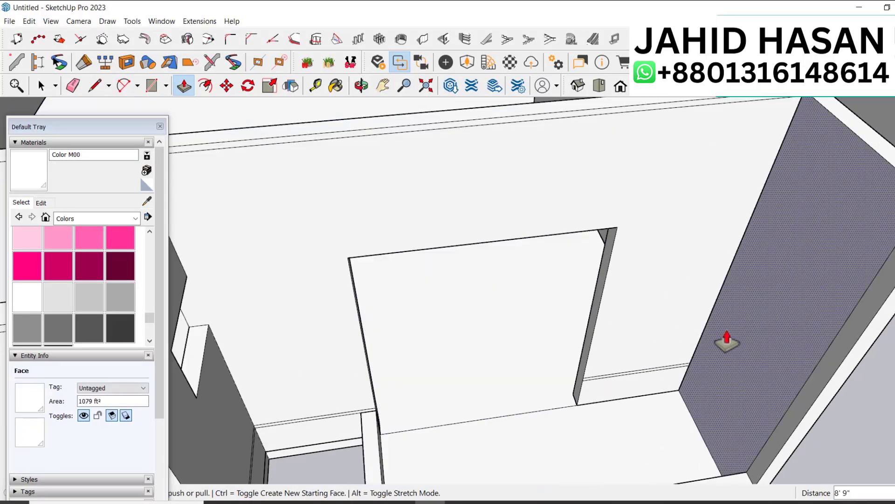
pyautogui.moveTo(723, 336); pyautogui.dragTo(731, 279, button='middle')
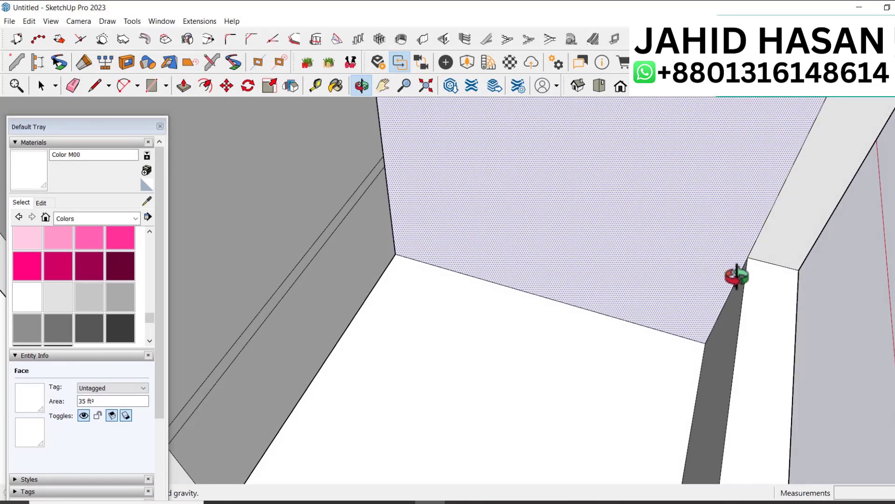
pyautogui.press('l')
pyautogui.click(748, 257)
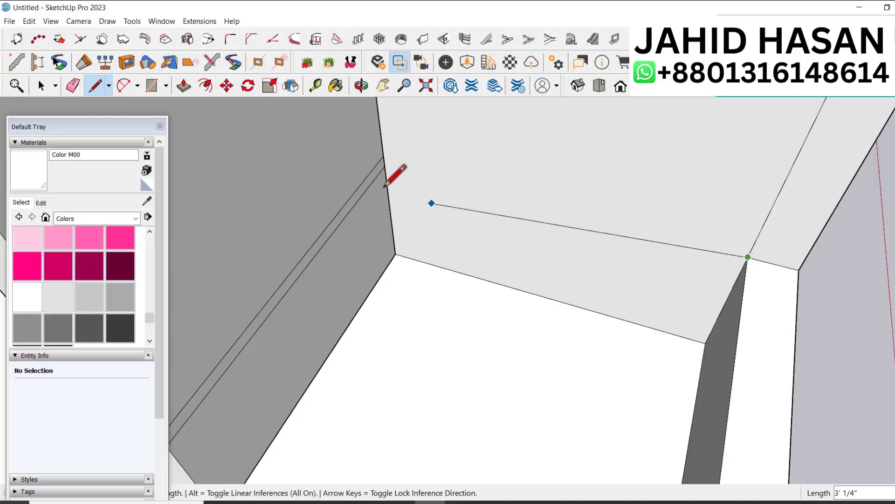
pyautogui.click(385, 165)
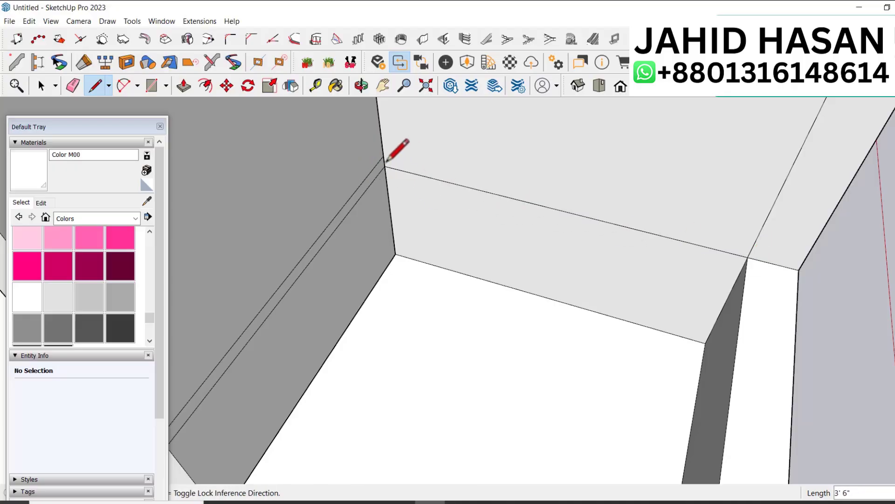
pyautogui.scroll(-6, 539, 291)
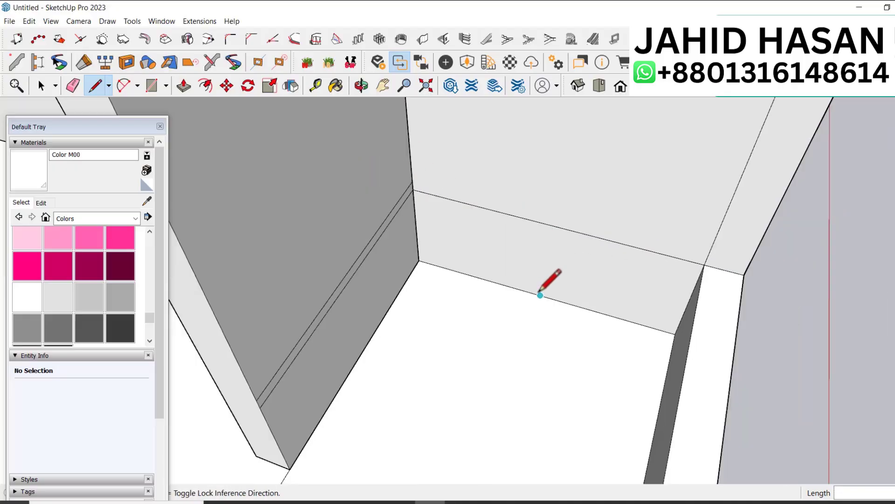
# Step: Place a guide line across the balcony side wall's inner face, offset from its top edge down to the door opening's head
pyautogui.scroll(4, 513, 262)
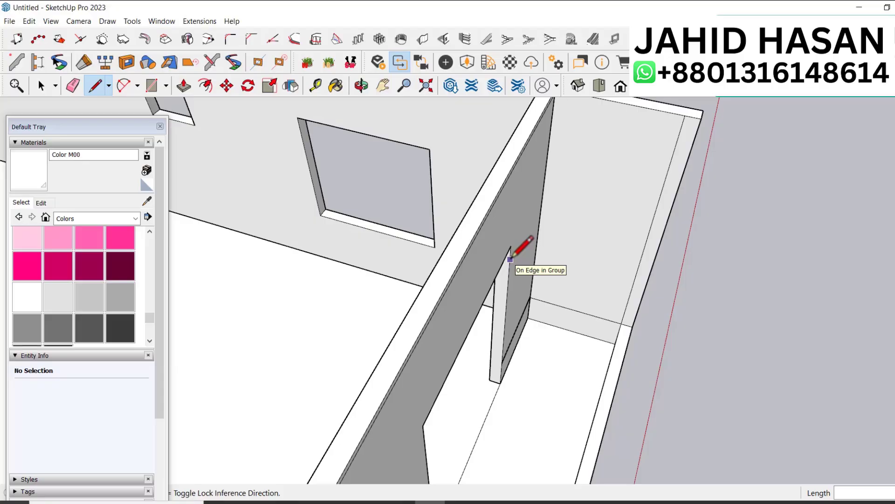
pyautogui.scroll(-1, 510, 259)
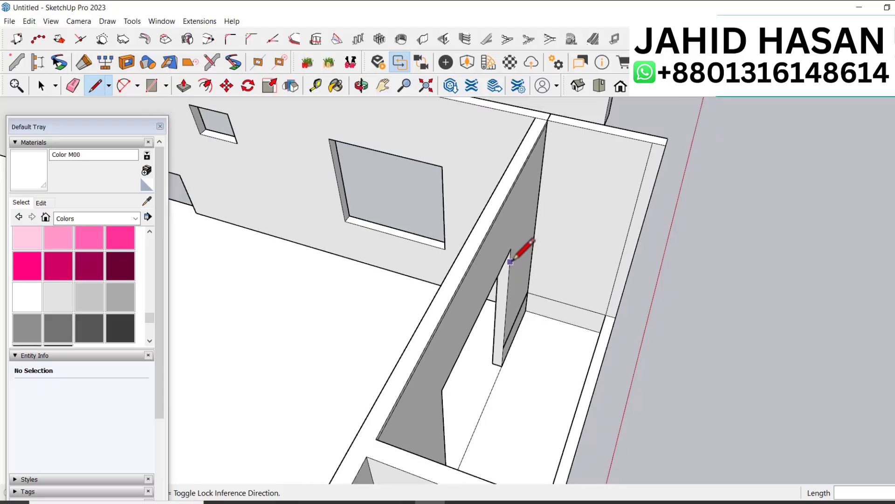
pyautogui.press('t')
pyautogui.scroll(2, 585, 120)
pyautogui.click(601, 112)
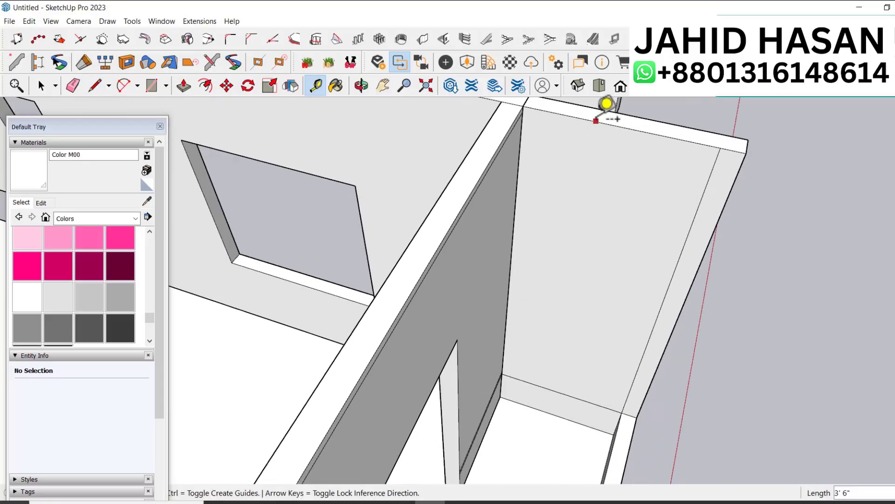
pyautogui.click(464, 325)
# Step: Draw a rectangle on the balcony side wall's inner face, from the guide line down to the parapet-height line
pyautogui.press('r')
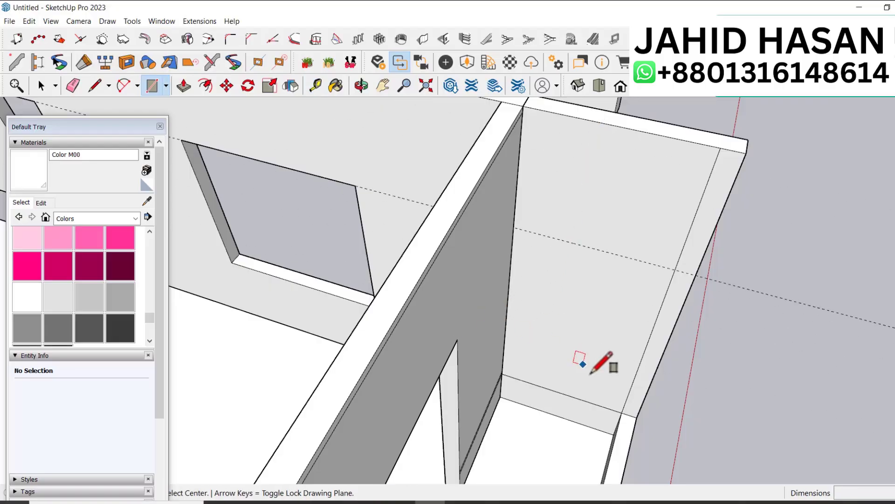
pyautogui.press('space')
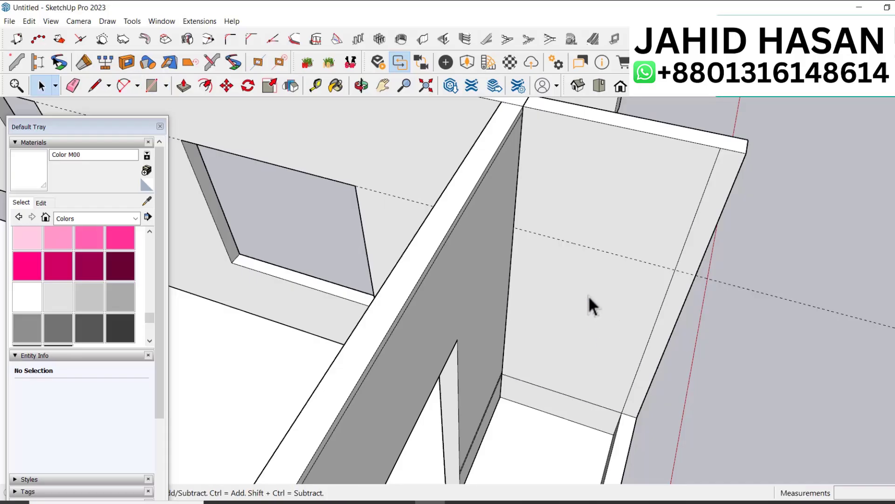
pyautogui.click(588, 295)
pyautogui.press('r')
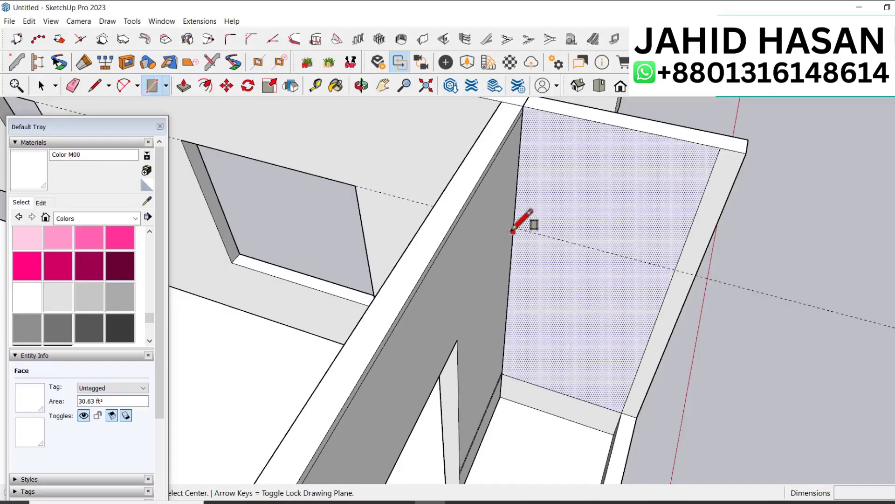
pyautogui.click(513, 227)
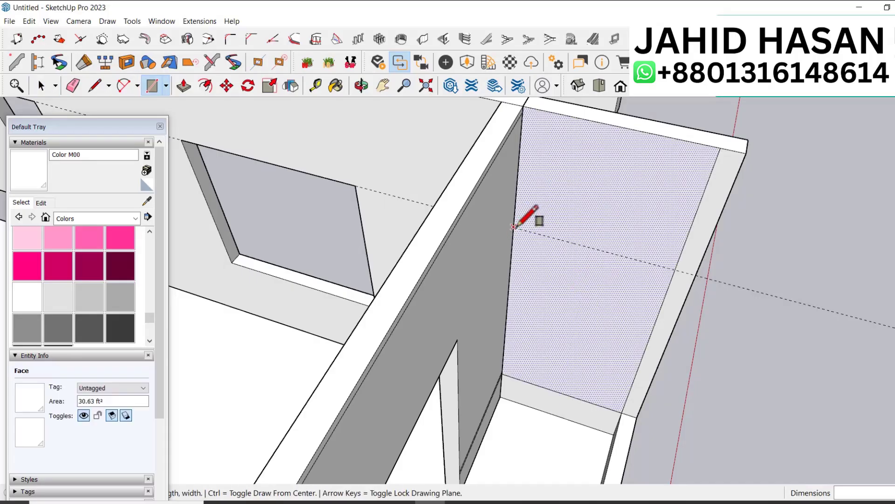
pyautogui.click(624, 411)
pyautogui.press('space')
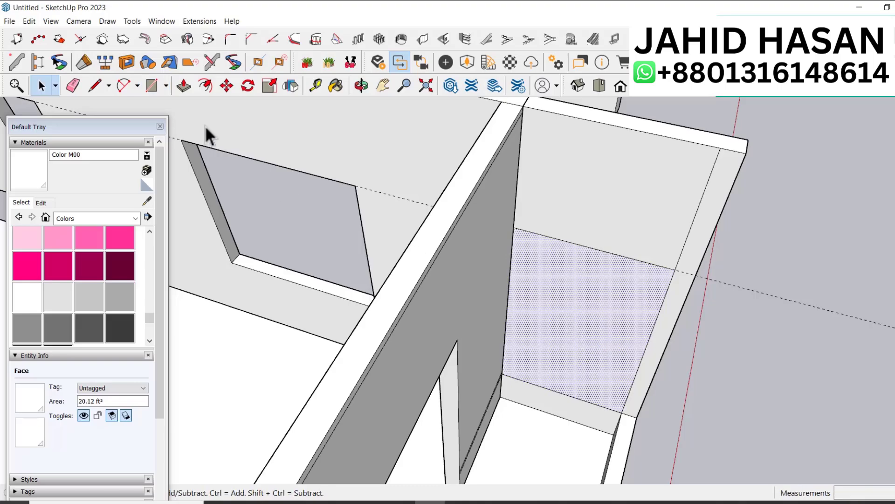
# Step: Try offsetting the side wall's rectangle 8" inward, and undo the offset
pyautogui.click(206, 84)
pyautogui.click(586, 290)
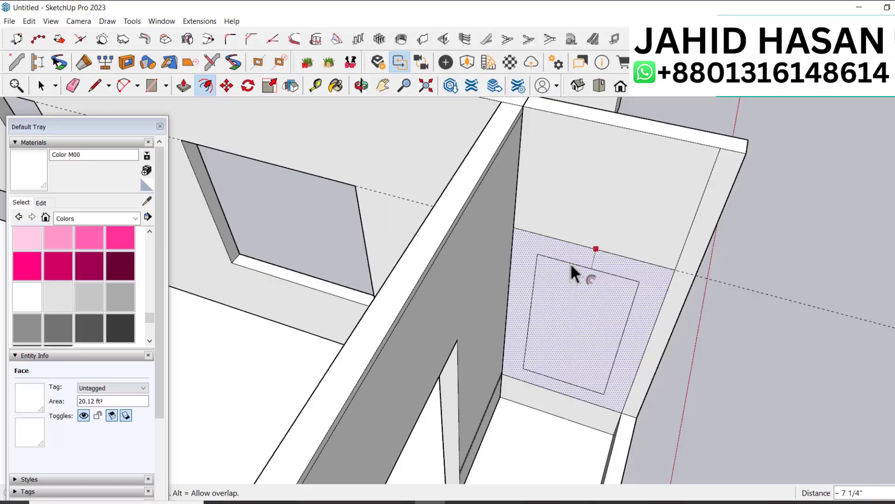
pyautogui.write('8')
pyautogui.press('Return')
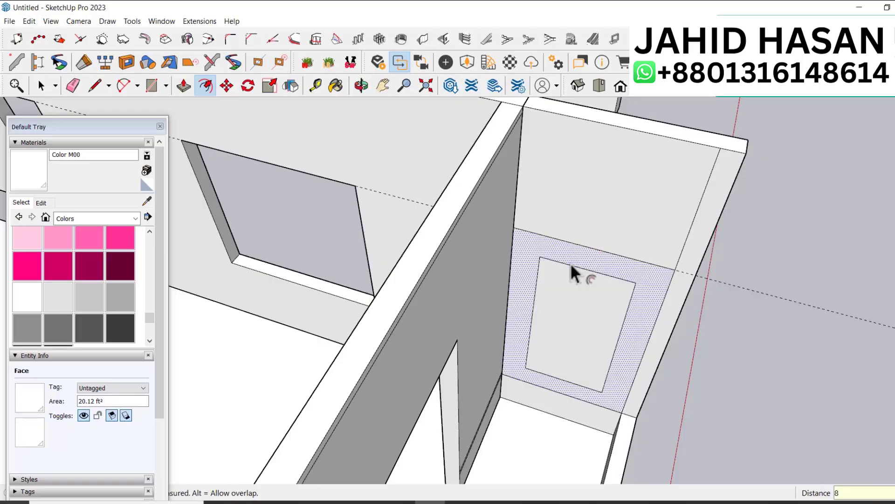
pyautogui.hotkey('ctrl', 'z')
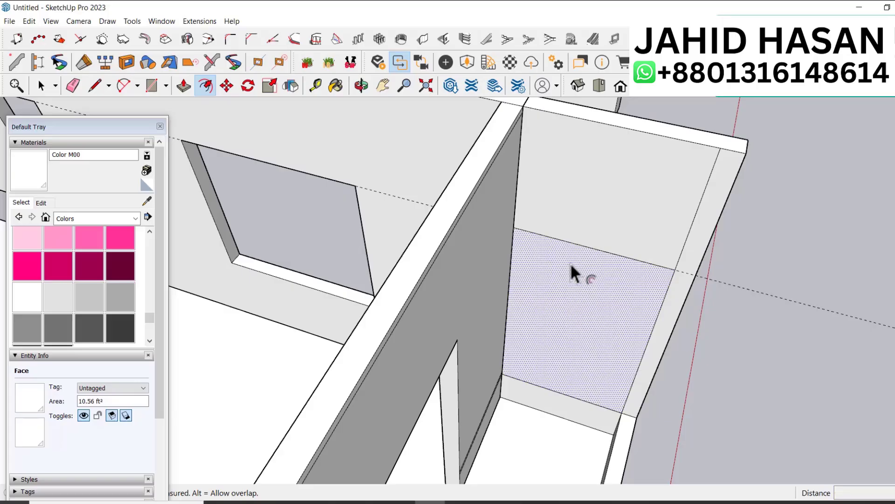
# Step: Offset the rectangle on the balcony side wall's inner face 5" inward
pyautogui.click(590, 247)
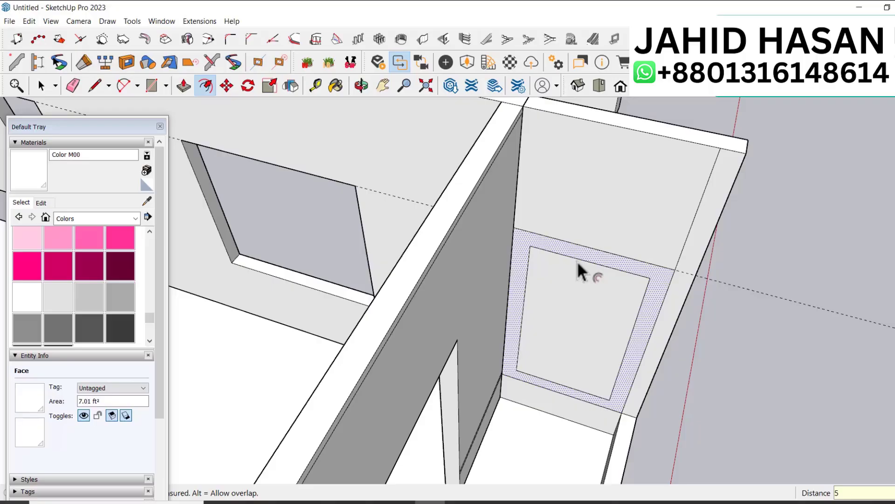
pyautogui.press('space')
pyautogui.scroll(3, 571, 295)
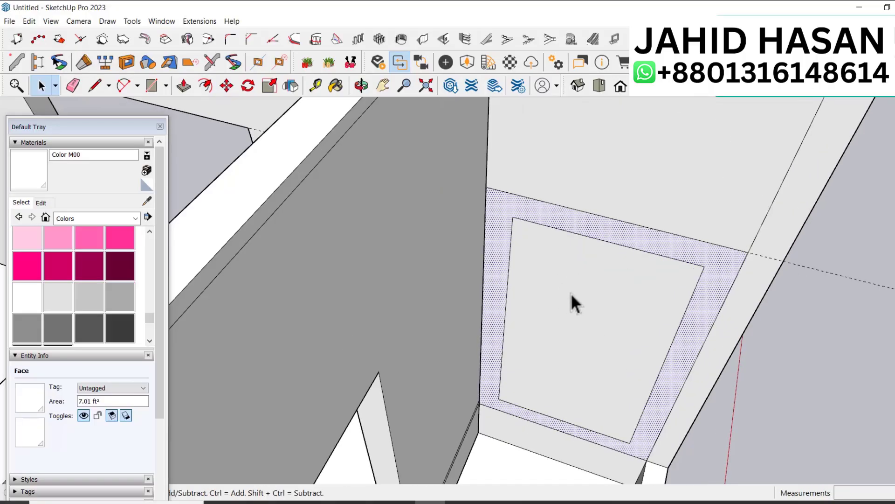
# Step: Move the inner rectangle's top edge up 5" onto the outer rectangle's top line
pyautogui.click(623, 245)
pyautogui.press('m')
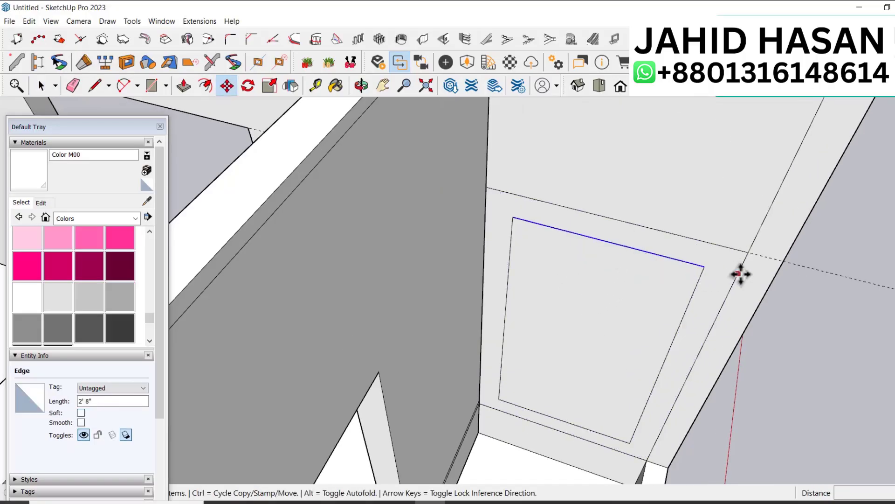
pyautogui.click(704, 266)
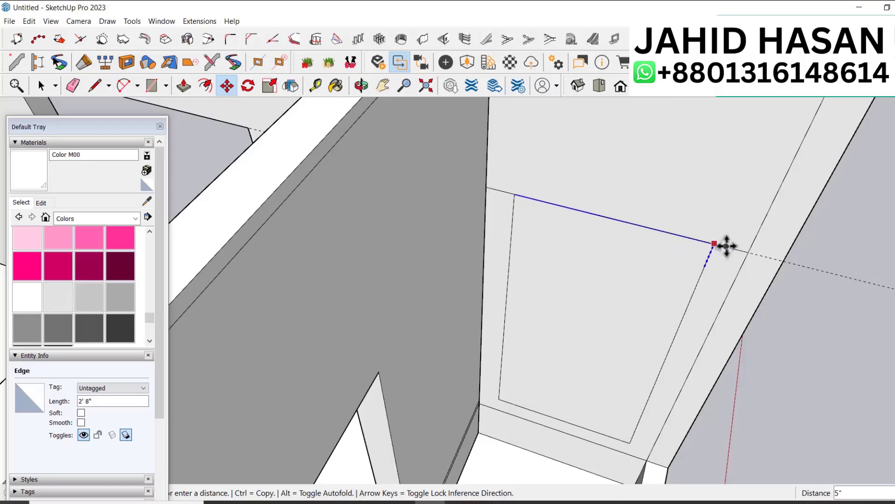
pyautogui.click(714, 244)
pyautogui.press('space')
# Step: Push the inner rectangle 5" through the balcony side wall to cut a window opening
pyautogui.press('p')
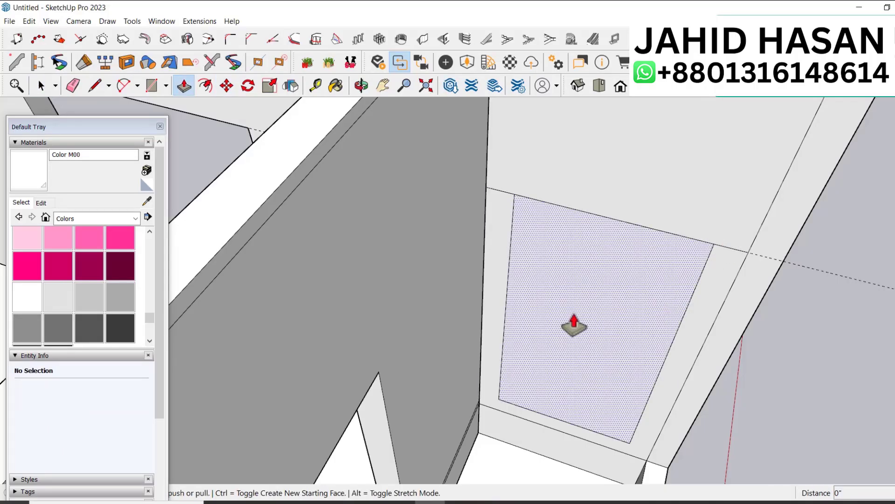
pyautogui.click(572, 324)
pyautogui.write('5')
pyautogui.press('Return')
pyautogui.press('space')
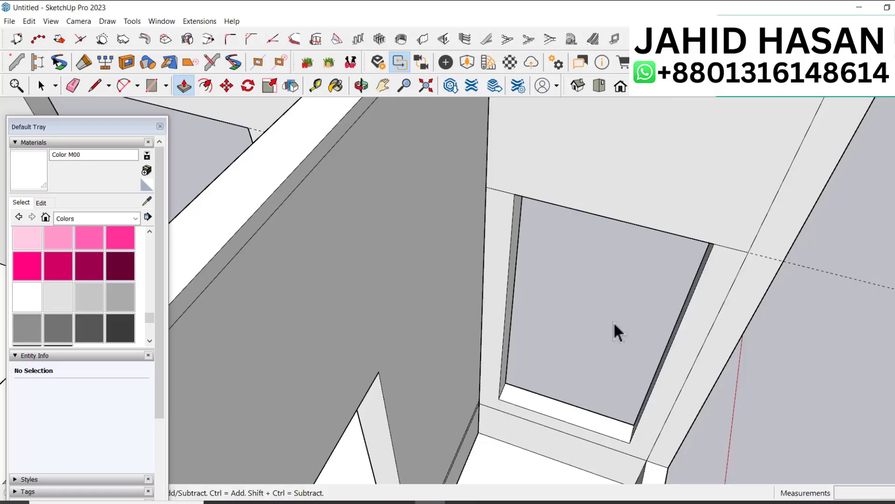
pyautogui.scroll(-3, 589, 296)
# Step: Erase the head-height guide and the leftover construction lines around the balcony side wall's window opening
pyautogui.press('e')
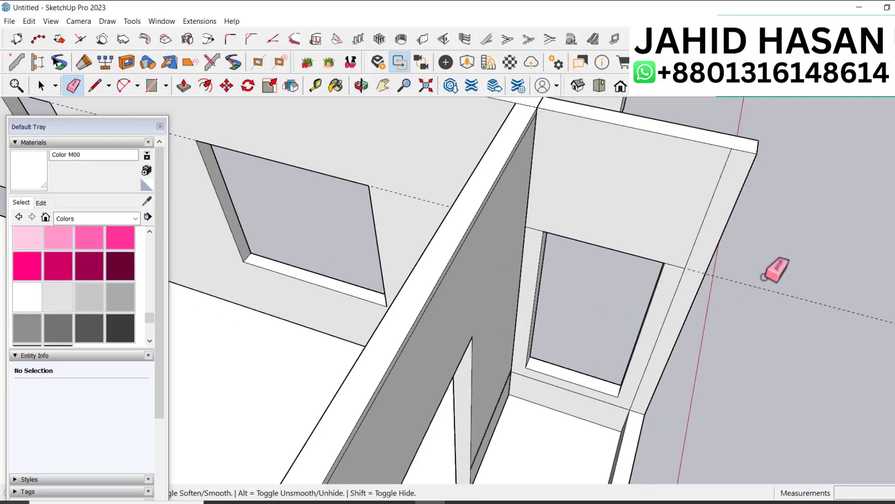
pyautogui.scroll(3, 653, 280)
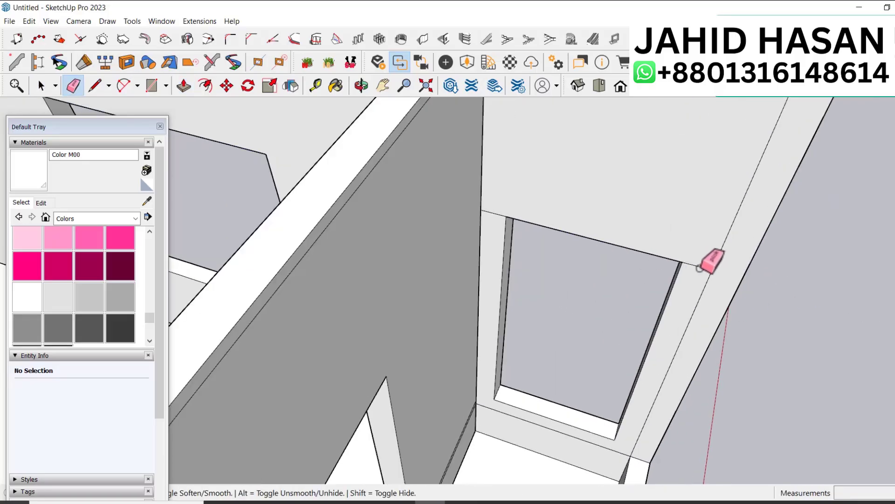
pyautogui.click(495, 214)
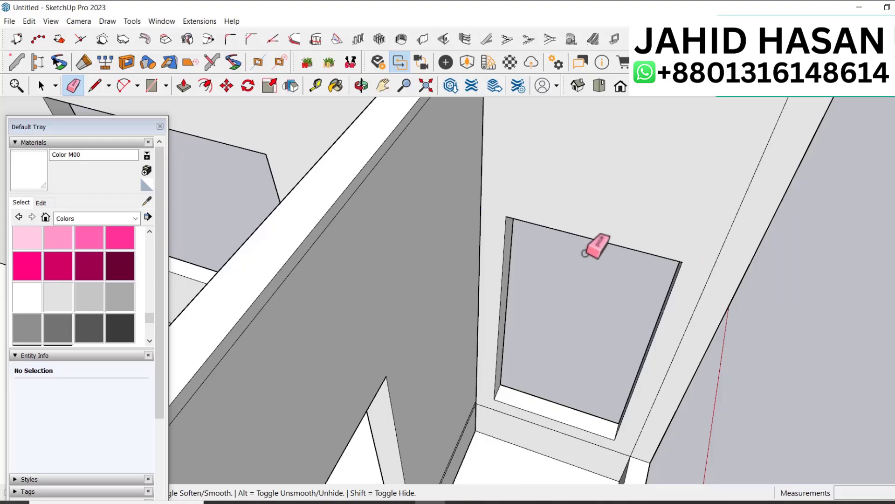
pyautogui.scroll(-4, 718, 352)
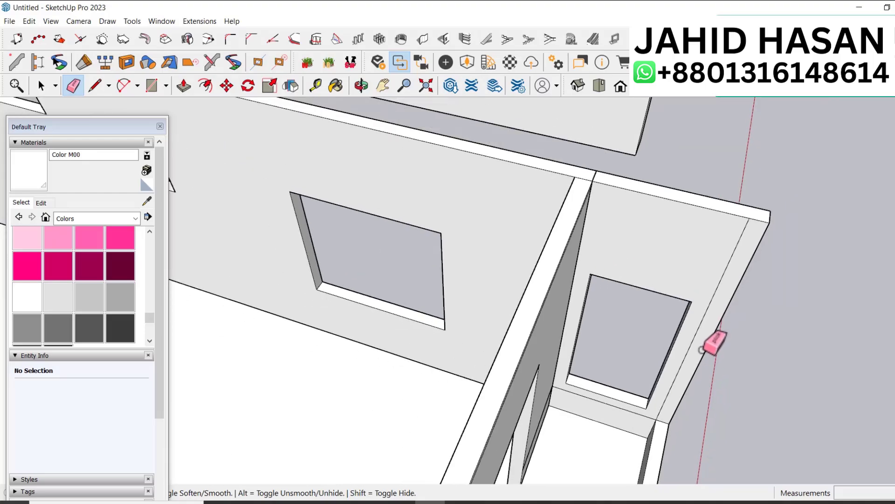
pyautogui.scroll(3, 645, 417)
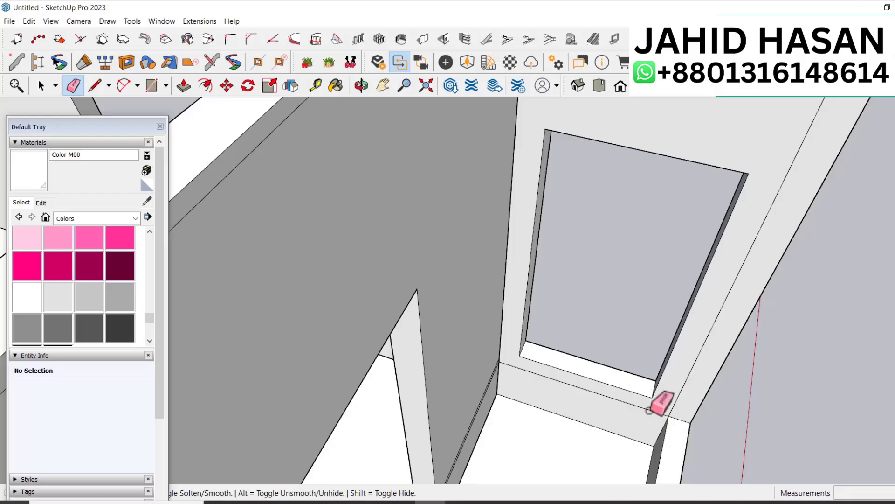
pyautogui.click(648, 409)
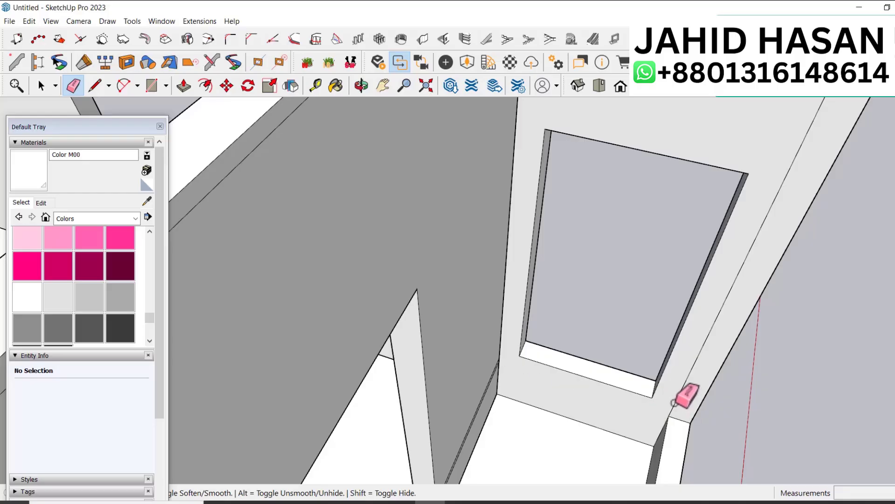
pyautogui.scroll(-3, 674, 402)
pyautogui.scroll(1, 660, 366)
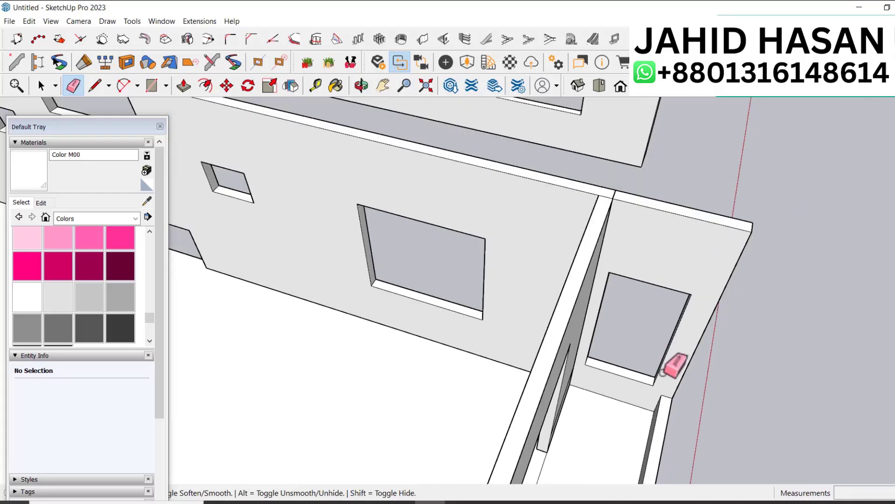
pyautogui.moveTo(663, 372)
pyautogui.mouseDown(button='middle')
pyautogui.moveTo(629, 406)
pyautogui.moveTo(470, 306)
pyautogui.moveTo(532, 292)
pyautogui.moveTo(463, 419)
pyautogui.moveTo(430, 385)
pyautogui.mouseUp(button='middle')
pyautogui.scroll(3, 432, 391)
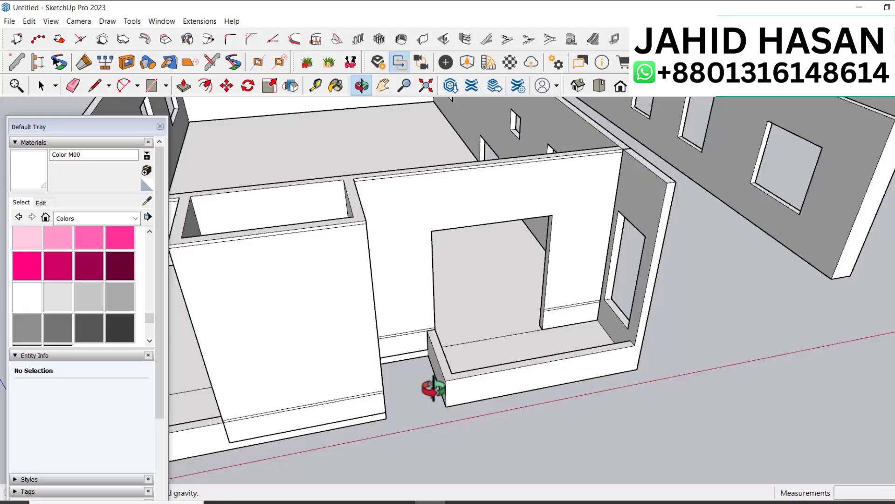
pyautogui.press('space')
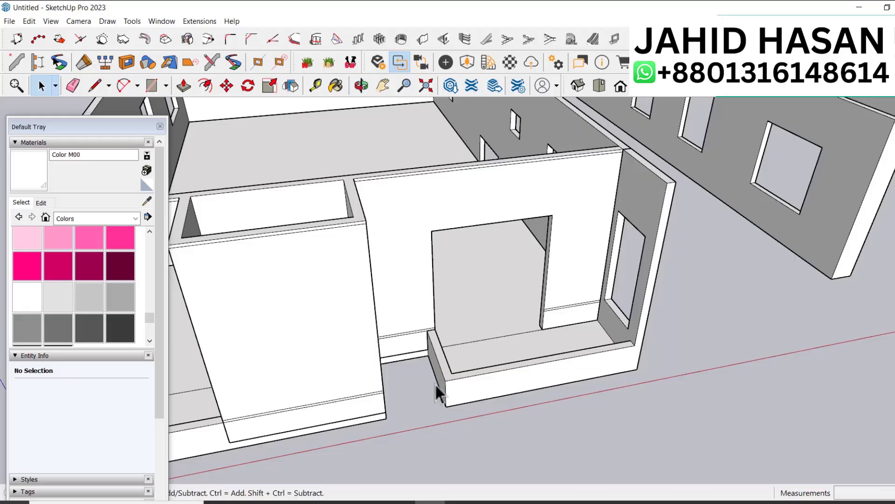
pyautogui.moveTo(785, 388); pyautogui.dragTo(692, 213, button='middle')
pyautogui.tripleClick(709, 205)
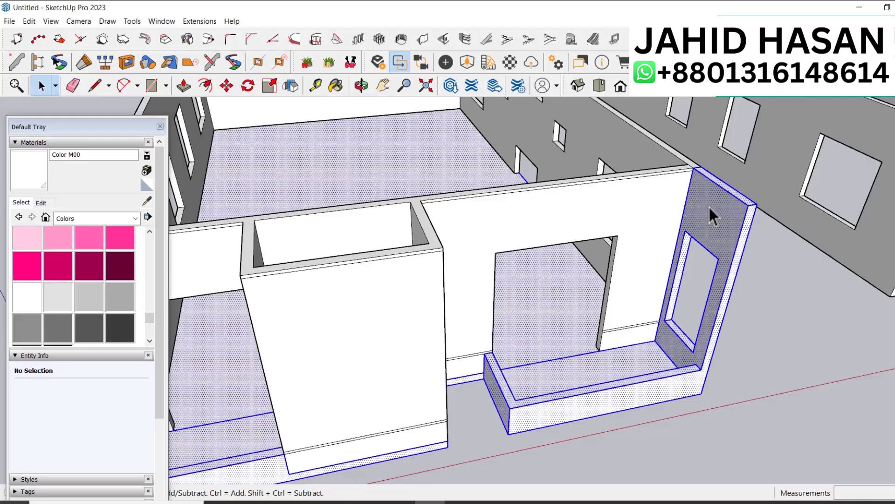
pyautogui.click(811, 343)
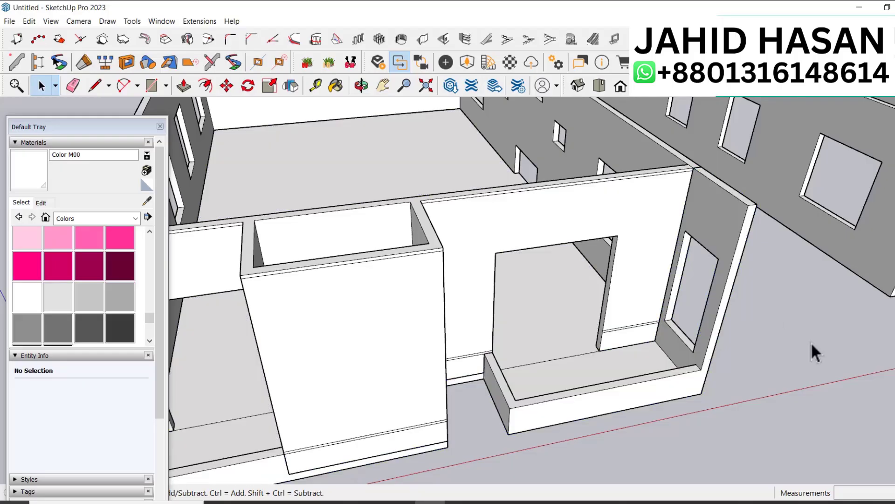
# Step: Copy the balcony side wall's outer top edge down to the line just below the adjoining main wall's top
pyautogui.press('o')
pyautogui.moveTo(722, 345); pyautogui.dragTo(524, 316)
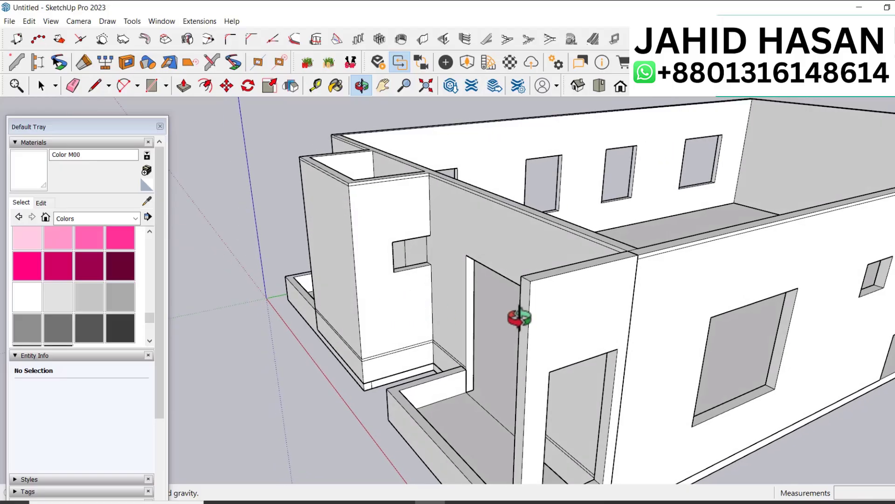
pyautogui.press('space')
pyautogui.click(576, 269)
pyautogui.click(577, 268)
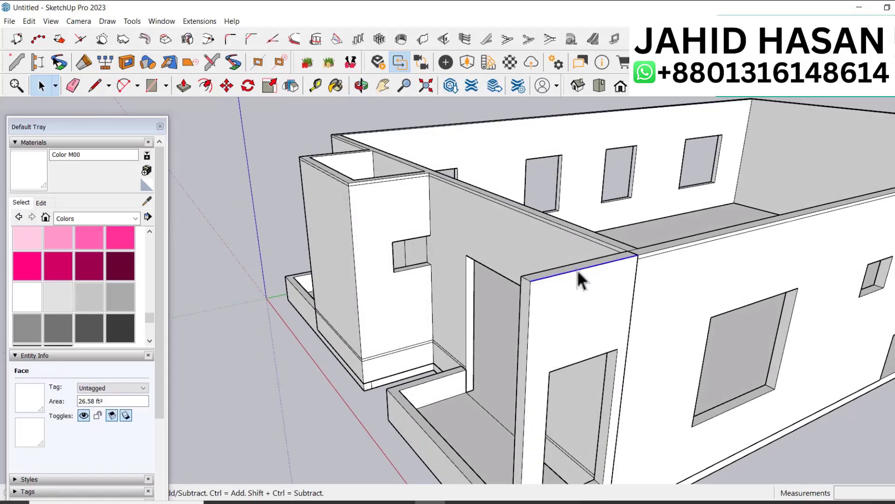
pyautogui.press('m')
pyautogui.scroll(3, 637, 255)
pyautogui.click(616, 256)
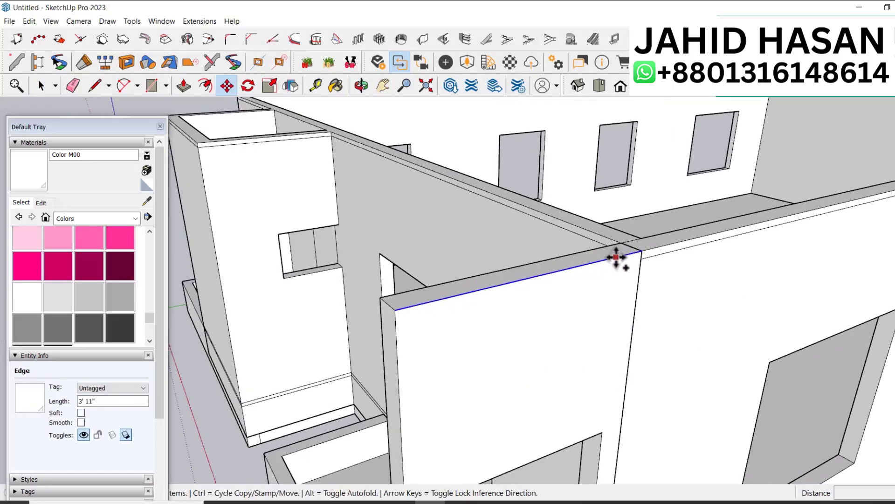
pyautogui.click(643, 256)
pyautogui.press('space')
pyautogui.scroll(-3, 638, 262)
pyautogui.scroll(5, 607, 438)
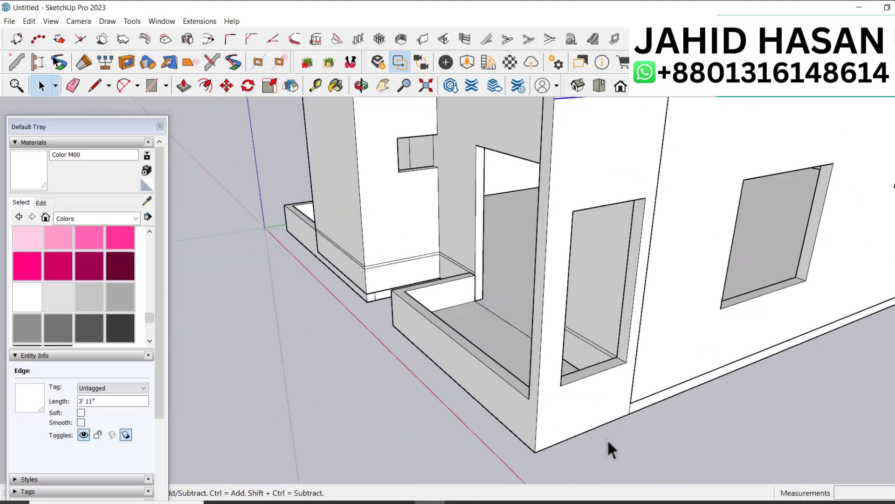
pyautogui.click(609, 412)
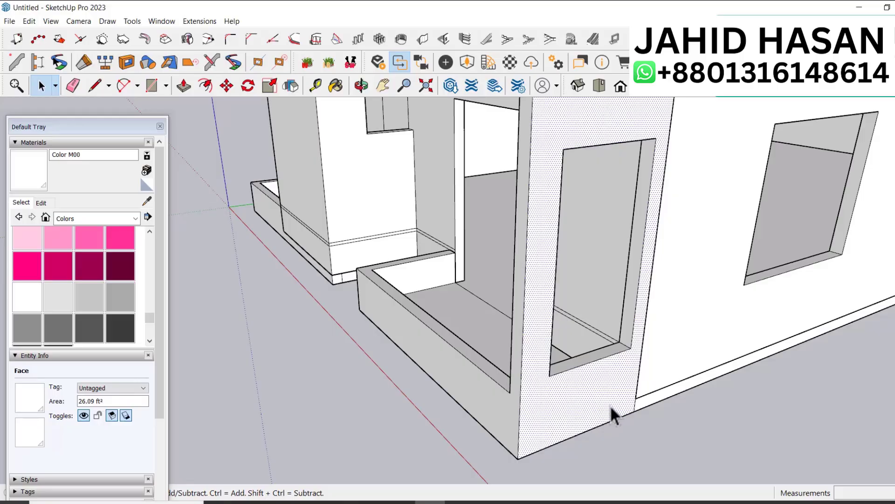
pyautogui.press('l')
pyautogui.scroll(-5, 593, 393)
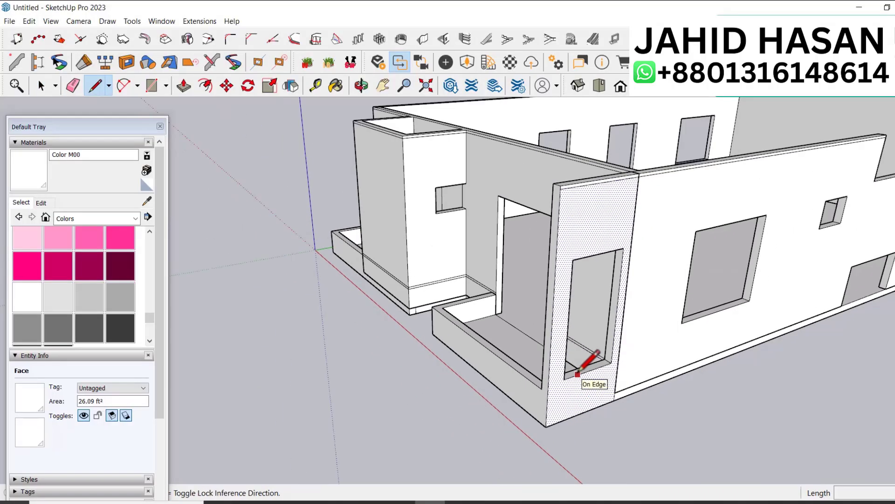
pyautogui.press('space')
# Step: Select all geometry connected to the balcony side wall, including slab and parapets, and make it a group
pyautogui.tripleClick(594, 396)
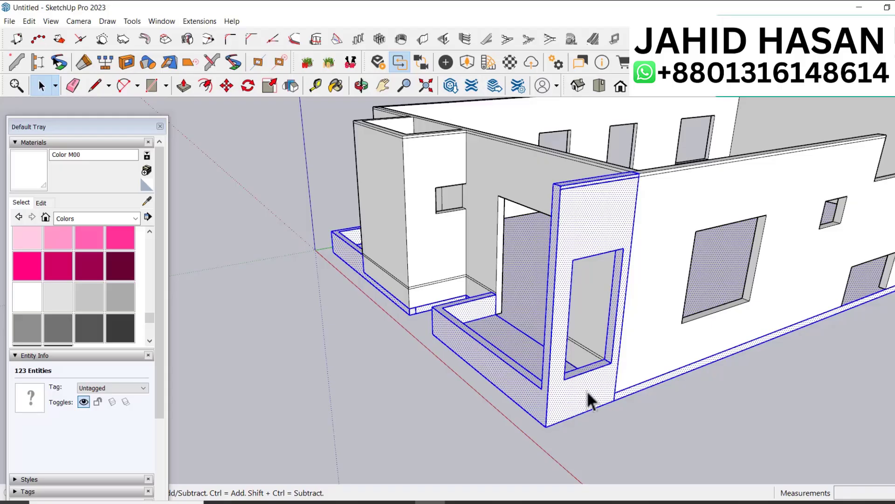
pyautogui.rightClick(591, 400)
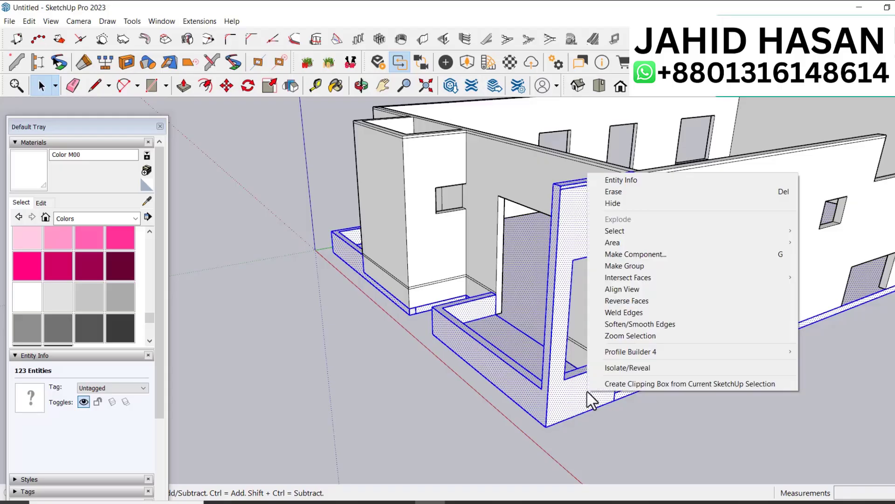
pyautogui.click(620, 290)
pyautogui.hotkey('ctrl', 'g')
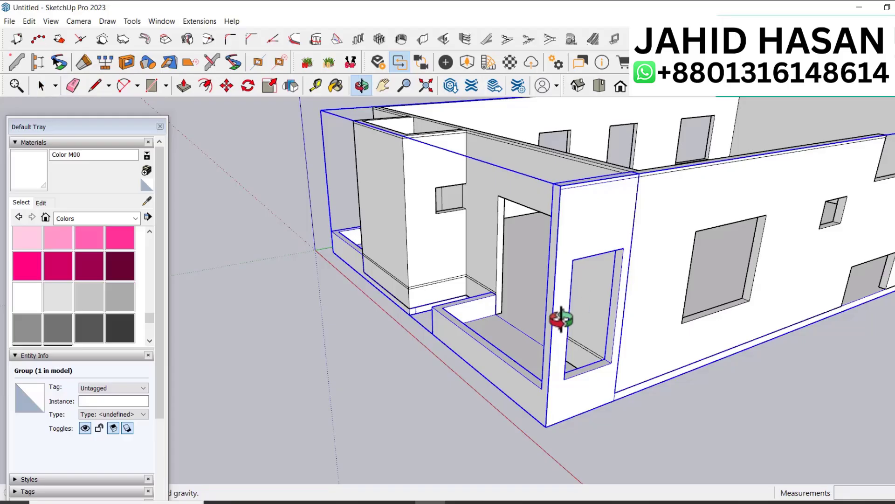
# Step: Place a guide line along the centre of the short end parapet's top on the balcony with the windowed side wall
pyautogui.moveTo(560, 320); pyautogui.dragTo(679, 212, button='middle')
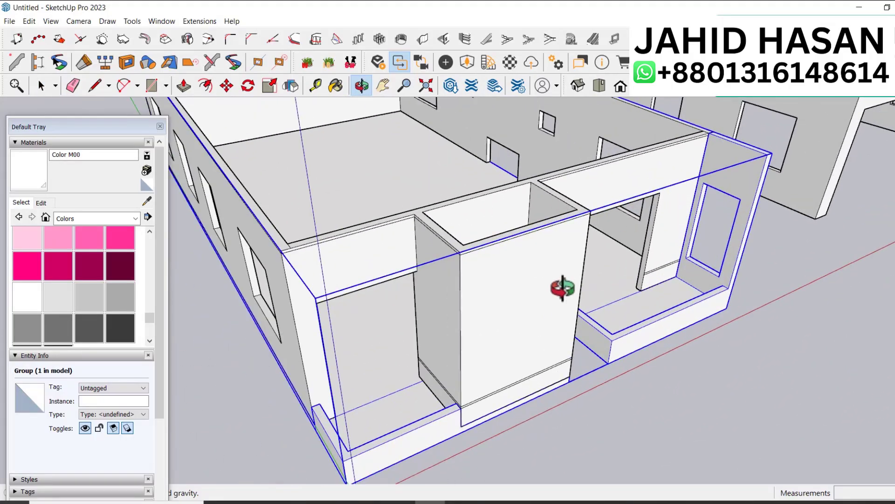
pyautogui.scroll(5, 649, 257)
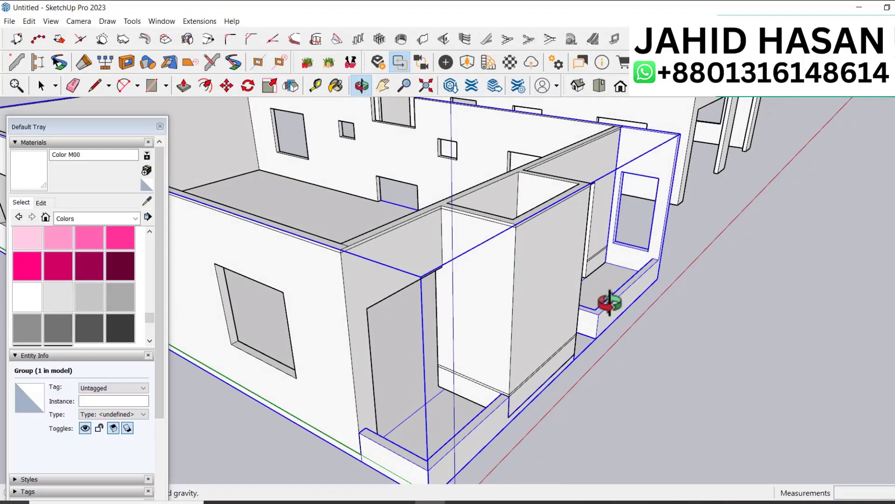
pyautogui.moveTo(606, 304); pyautogui.dragTo(428, 351, button='middle')
pyautogui.scroll(5, 473, 344)
pyautogui.press('space')
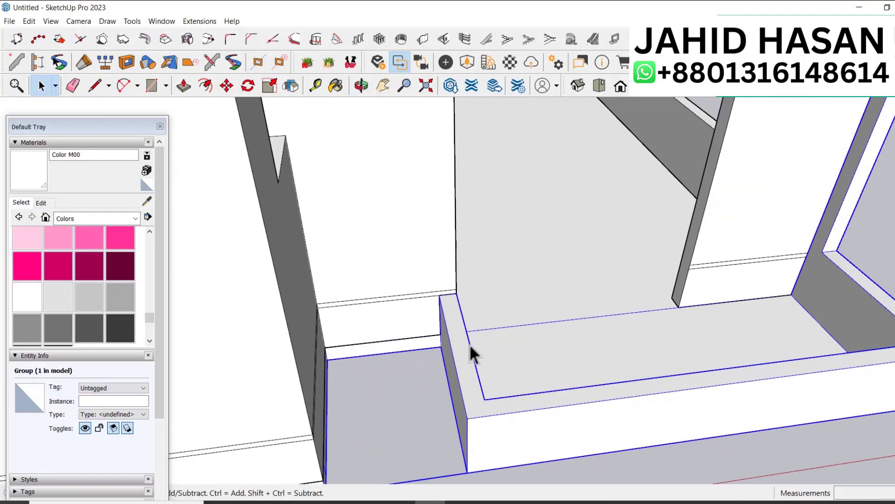
pyautogui.press('t')
pyautogui.scroll(3, 466, 298)
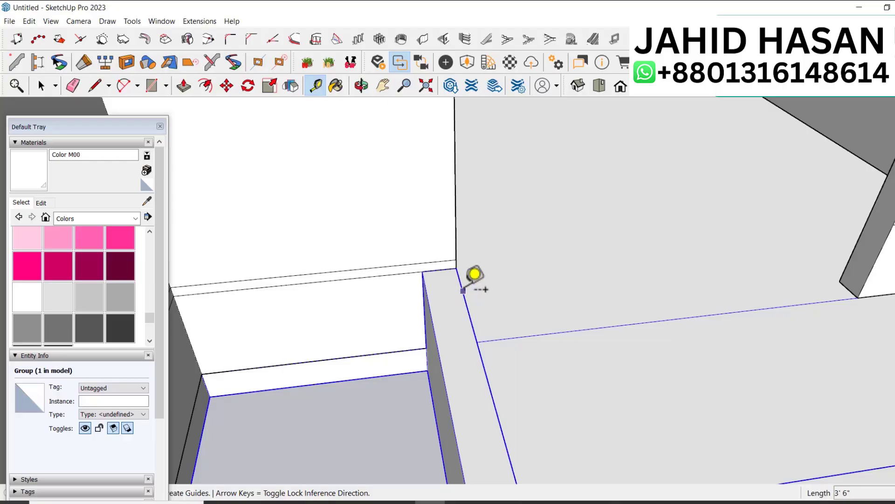
pyautogui.click(463, 291)
pyautogui.click(443, 263)
pyautogui.scroll(-3, 434, 256)
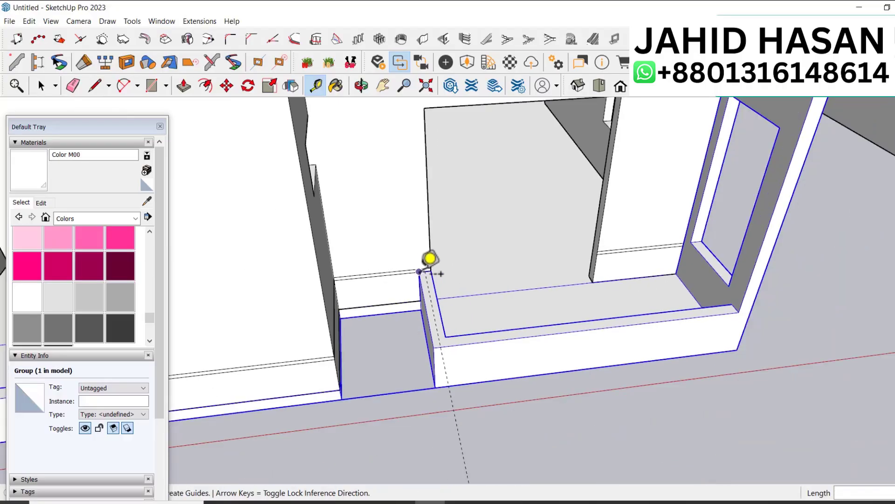
# Step: Place a guide line along the same balcony's front parapet top, 2 1/2" in from its outer edge
pyautogui.scroll(5, 734, 292)
pyautogui.click(741, 302)
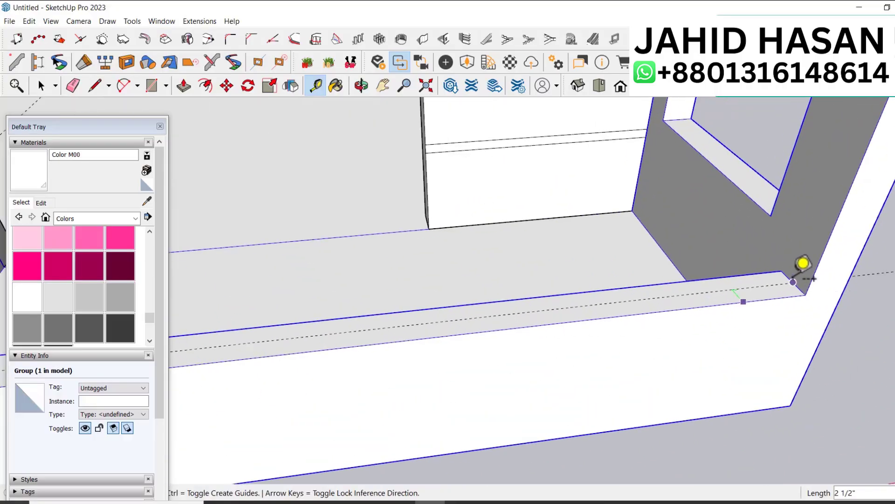
pyautogui.click(775, 286)
pyautogui.scroll(-2, 784, 320)
pyautogui.scroll(-3, 795, 304)
pyautogui.press('space')
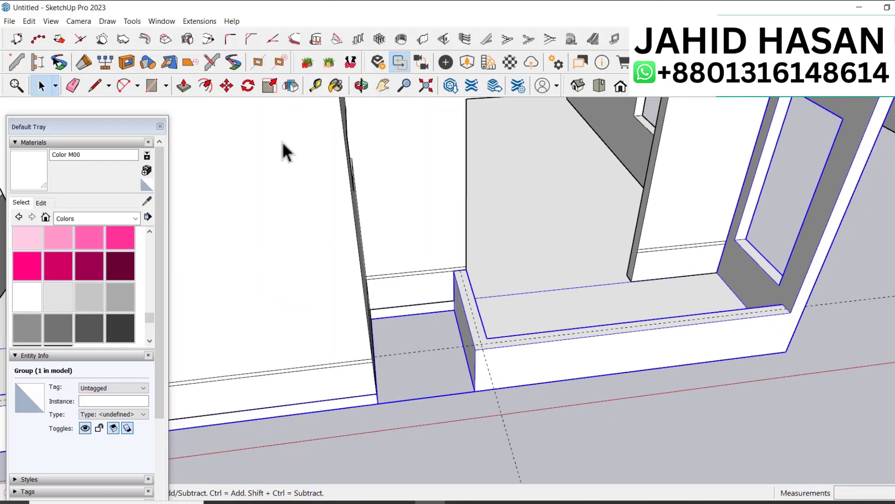
# Step: Draw a 29" high Type A MajRail with zero offsets along the guide lines on the balcony's front and short end parapets
pyautogui.click(199, 21)
pyautogui.click(225, 149)
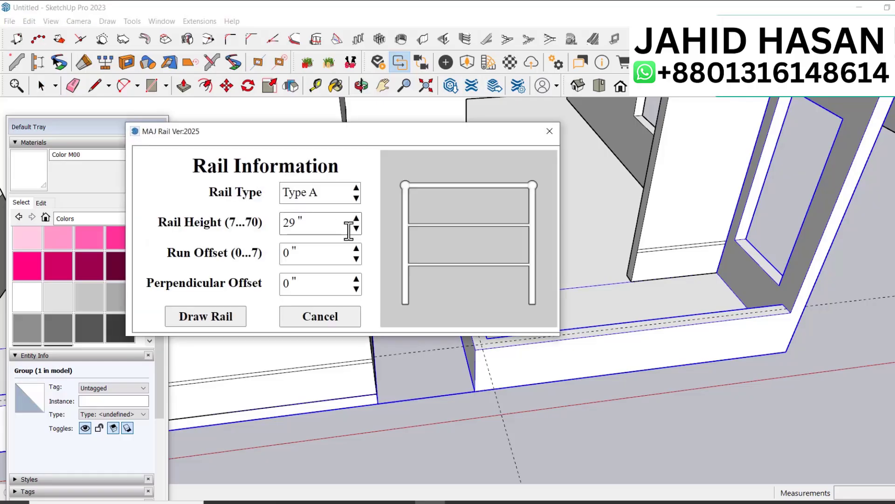
pyautogui.click(192, 318)
pyautogui.scroll(-5, 340, 294)
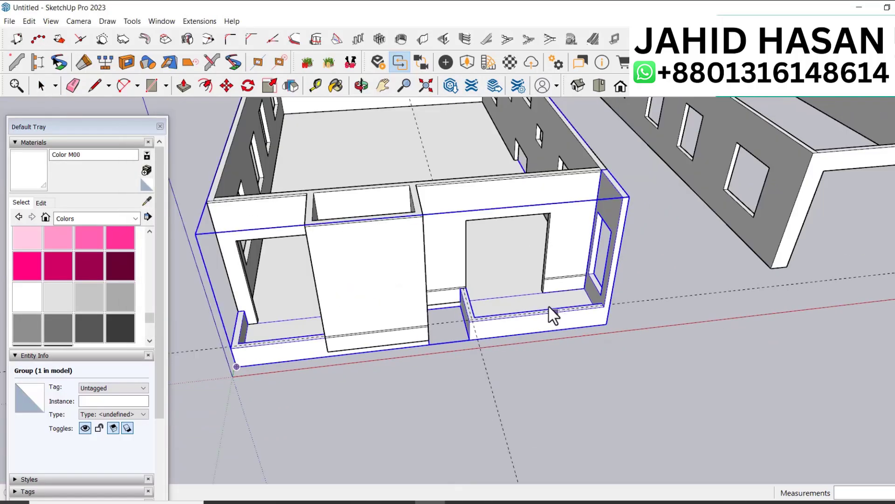
pyautogui.scroll(3, 600, 288)
pyautogui.scroll(5, 601, 289)
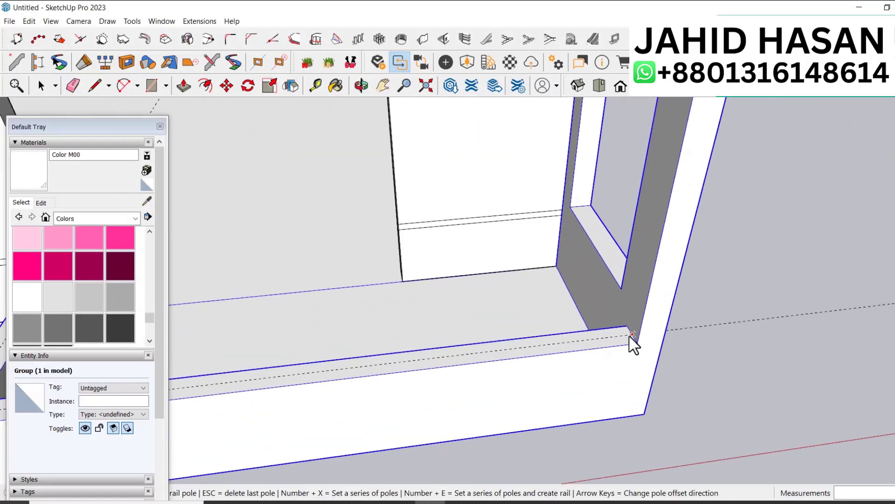
pyautogui.click(660, 324)
pyautogui.scroll(-3, 661, 326)
pyautogui.scroll(4, 294, 373)
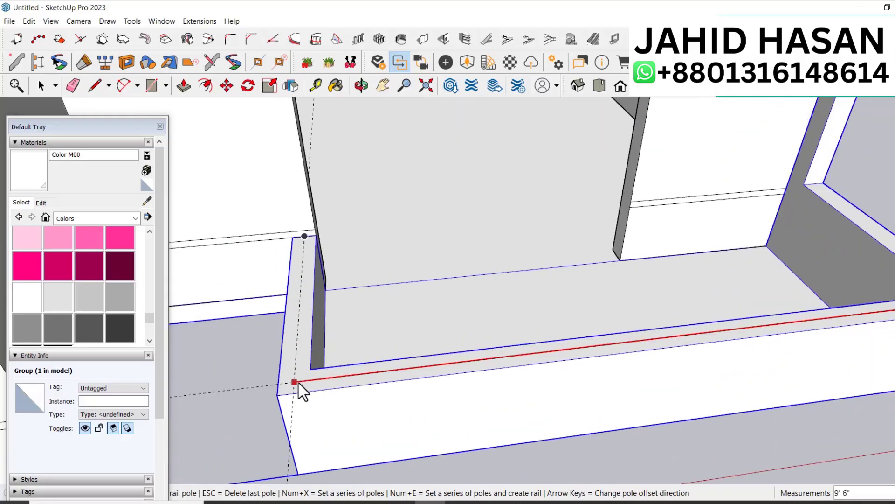
pyautogui.click(295, 382)
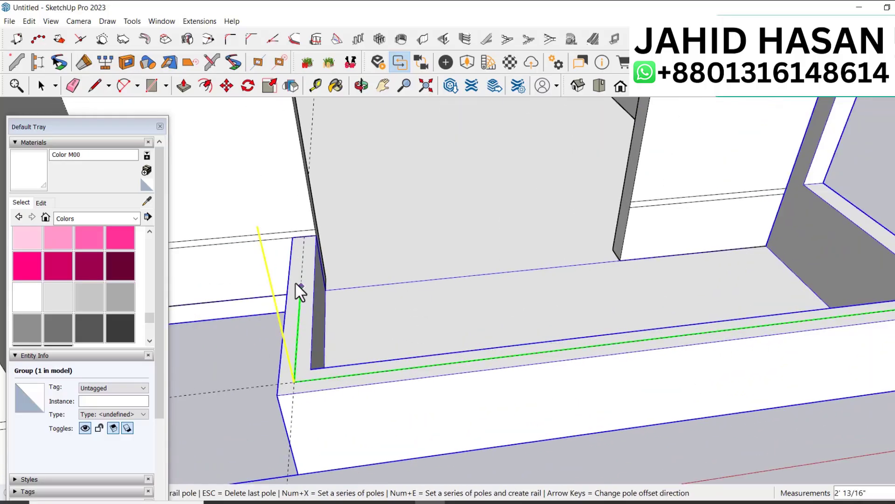
pyautogui.click(306, 239)
pyautogui.press('space')
pyautogui.scroll(-4, 425, 398)
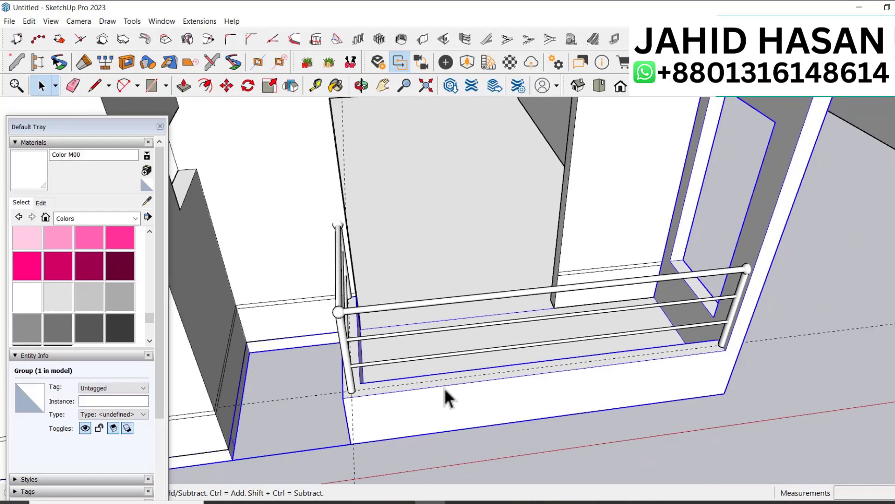
# Step: Lower the sill of the balcony side wall's window opening with Push/Pull inside the balcony group
pyautogui.press('o')
pyautogui.moveTo(650, 363); pyautogui.dragTo(515, 359)
pyautogui.press('space')
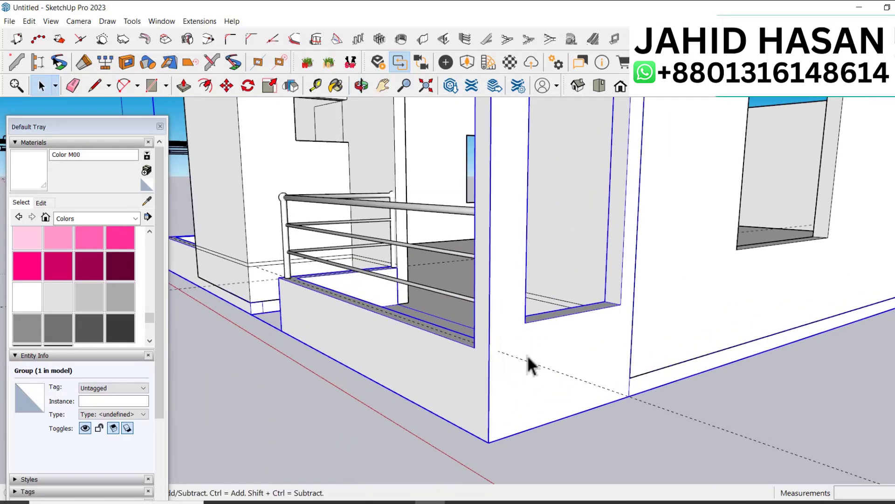
pyautogui.doubleClick(527, 355)
pyautogui.press('p')
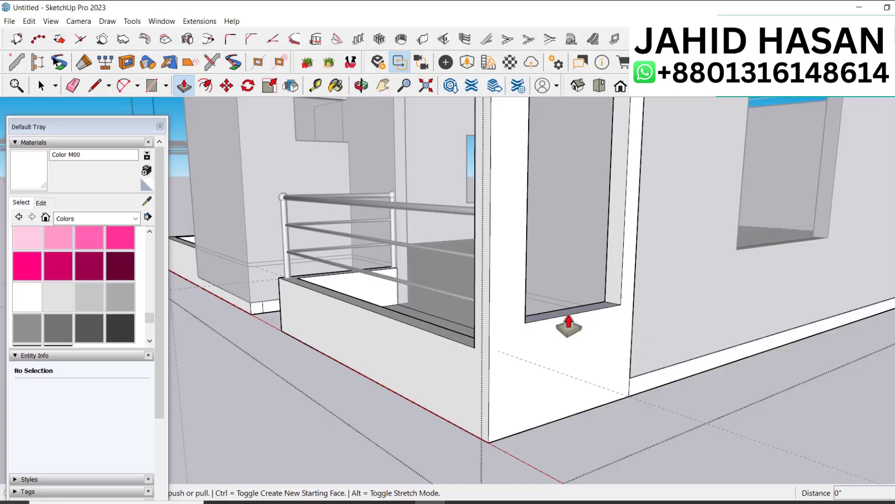
pyautogui.click(540, 336)
pyautogui.click(507, 366)
pyautogui.press('space')
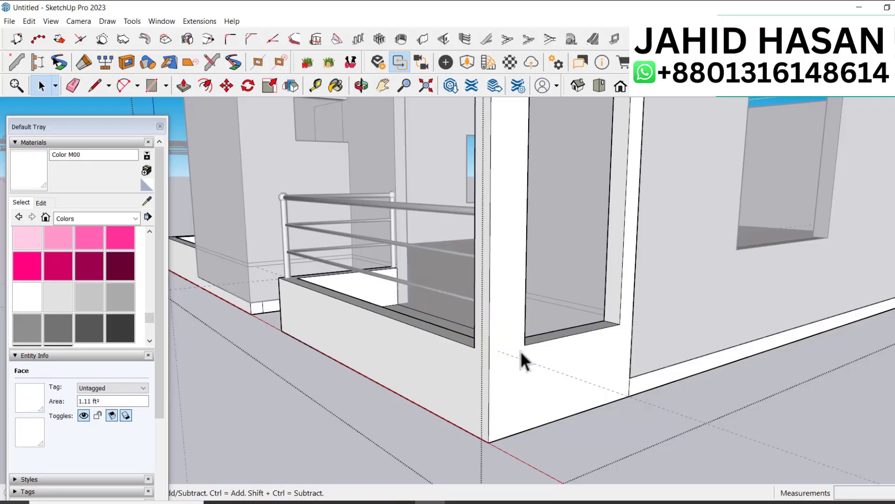
# Step: Draw a 29" high Type A MajRail with zero offsets across the side wall opening's sill, between the midpoints of its ends
pyautogui.press('o')
pyautogui.moveTo(554, 337); pyautogui.dragTo(517, 373)
pyautogui.press('space')
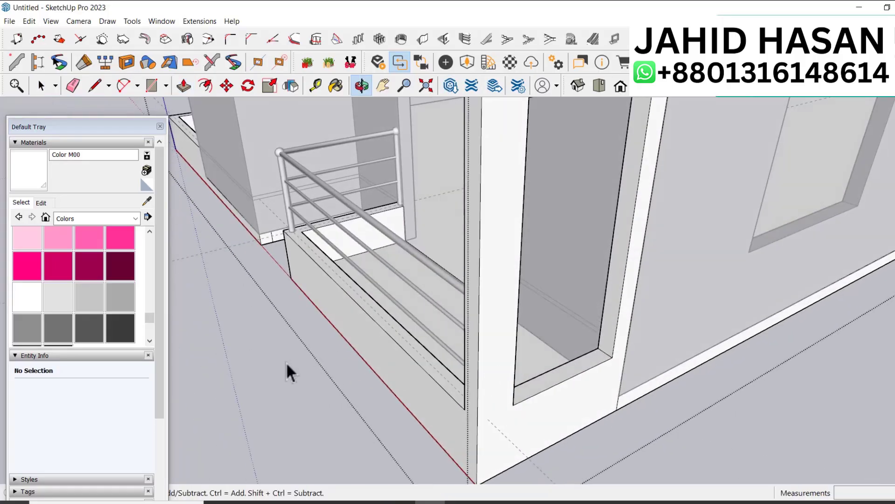
pyautogui.scroll(1, 293, 362)
pyautogui.scroll(3, 604, 392)
pyautogui.scroll(2, 353, 276)
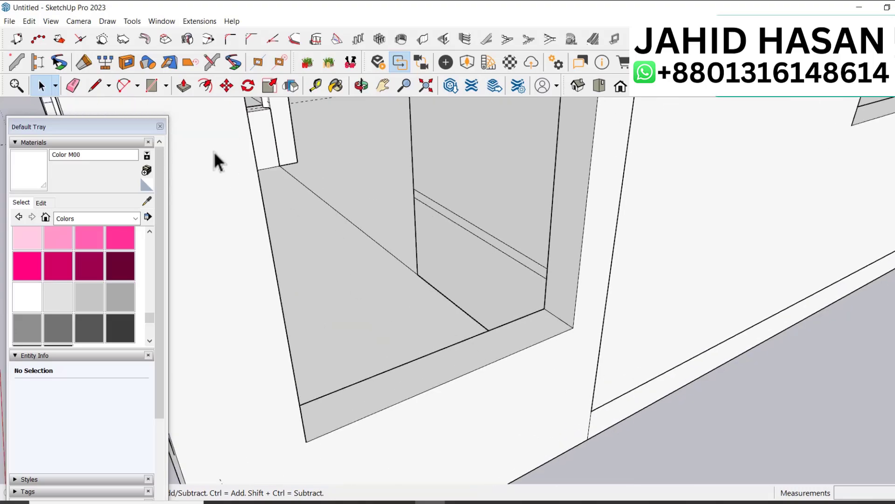
pyautogui.click(199, 20)
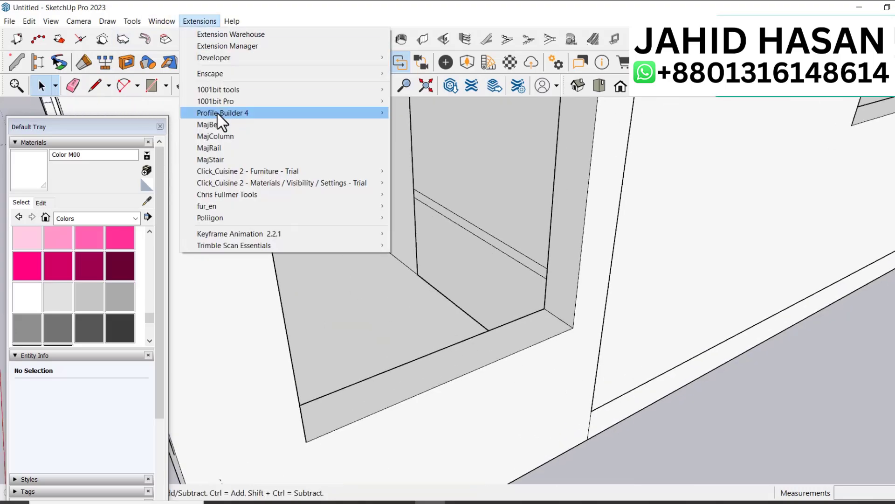
pyautogui.click(227, 149)
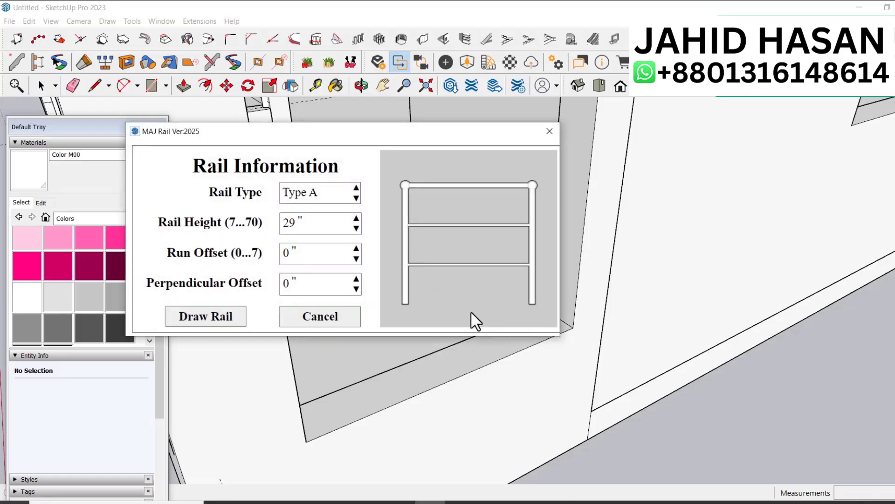
pyautogui.click(222, 317)
pyautogui.click(556, 321)
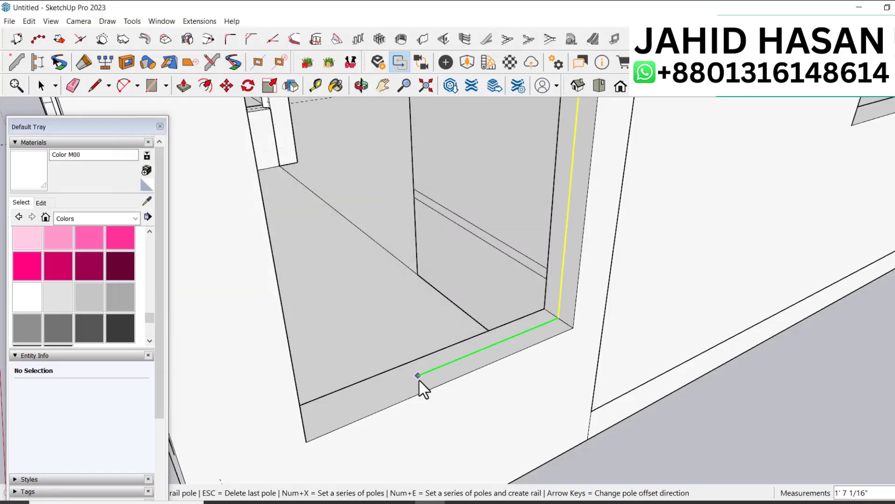
pyautogui.moveTo(422, 387); pyautogui.dragTo(270, 399, button='middle')
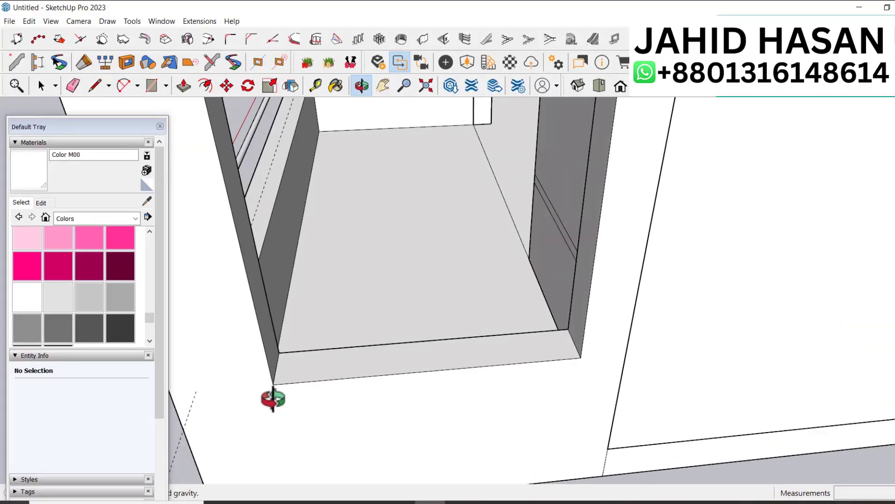
pyautogui.rightClick(315, 384)
pyautogui.press('Escape')
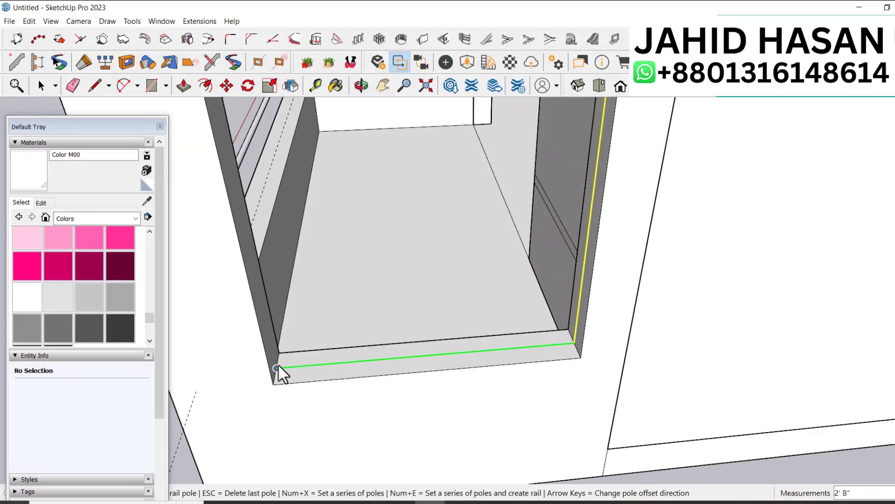
pyautogui.doubleClick(278, 369)
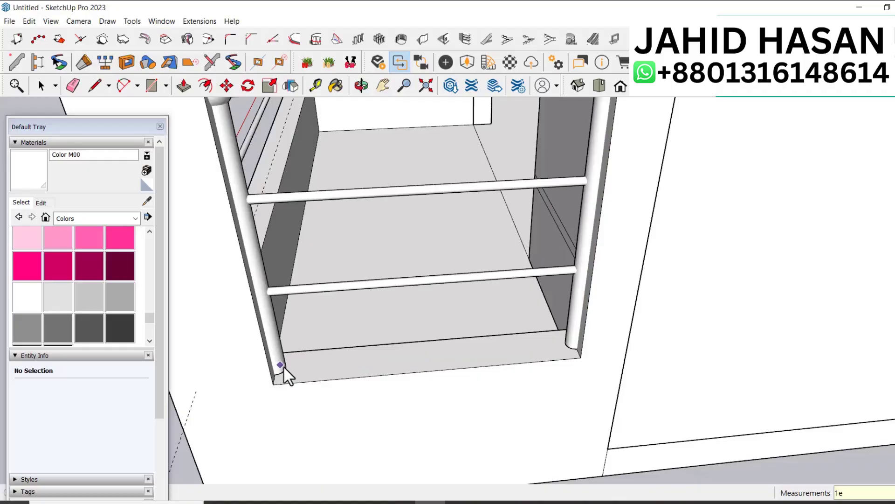
pyautogui.press('space')
pyautogui.scroll(-6, 607, 362)
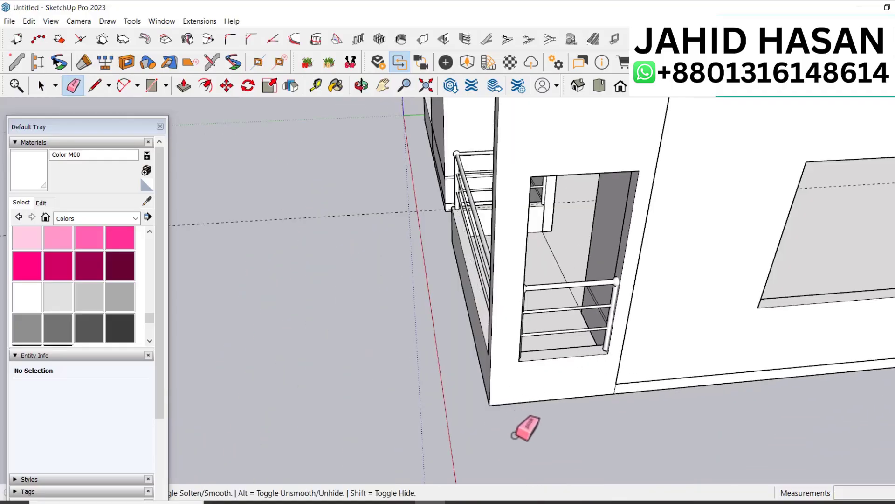
# Step: Erase the guide lines running along the balcony's front and short end parapets
pyautogui.press('space')
pyautogui.press('o')
pyautogui.moveTo(435, 369)
pyautogui.mouseDown()
pyautogui.moveTo(692, 364)
pyautogui.moveTo(596, 279)
pyautogui.moveTo(523, 309)
pyautogui.moveTo(617, 296)
pyautogui.moveTo(599, 313)
pyautogui.mouseUp()
pyautogui.press('e')
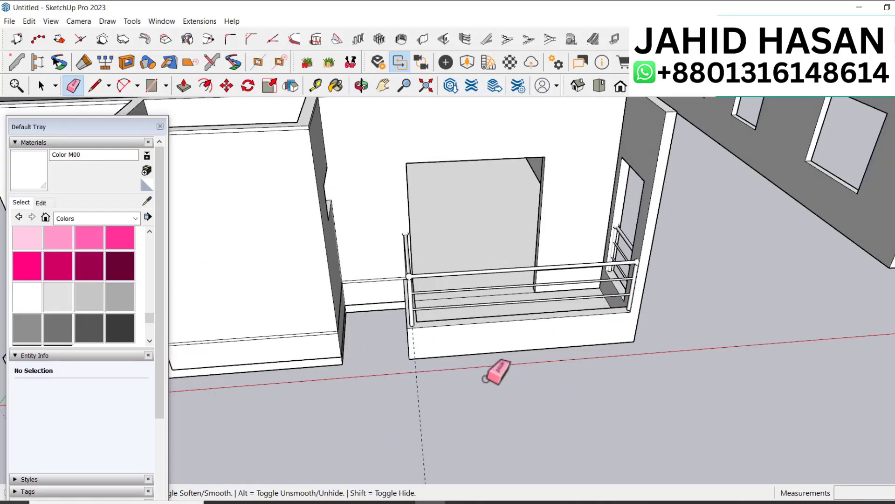
pyautogui.press('space')
pyautogui.press('o')
pyautogui.moveTo(452, 355); pyautogui.dragTo(592, 306)
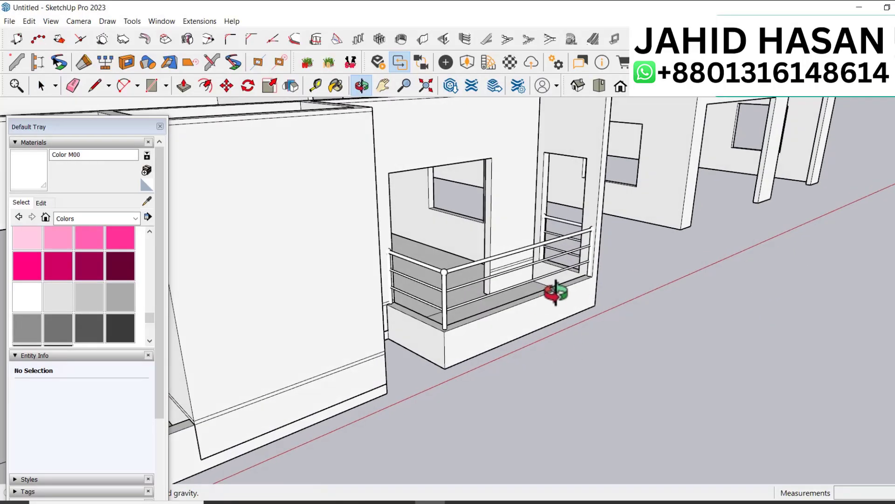
pyautogui.press('space')
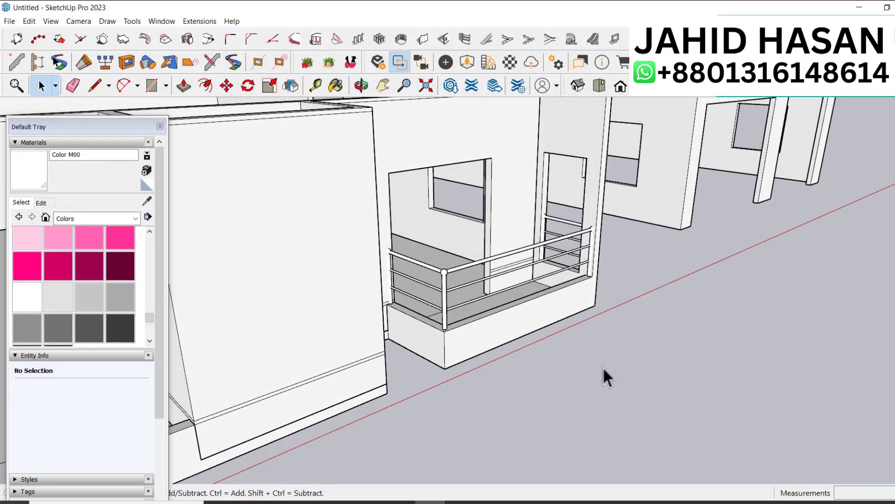
# Step: Paint the parapet rail's bars, posts and ball caps with Metal Seamed from the Metal materials, inside the rail's group
pyautogui.scroll(-5, 668, 324)
pyautogui.scroll(4, 665, 318)
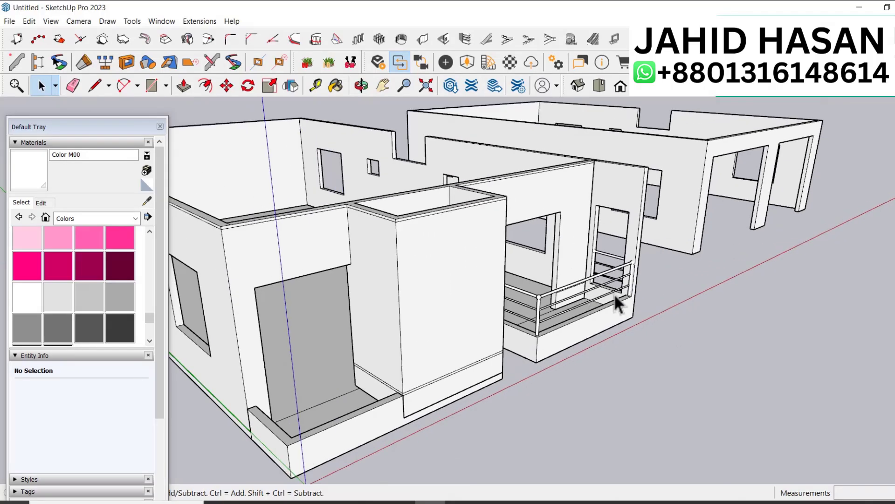
pyautogui.scroll(3, 640, 278)
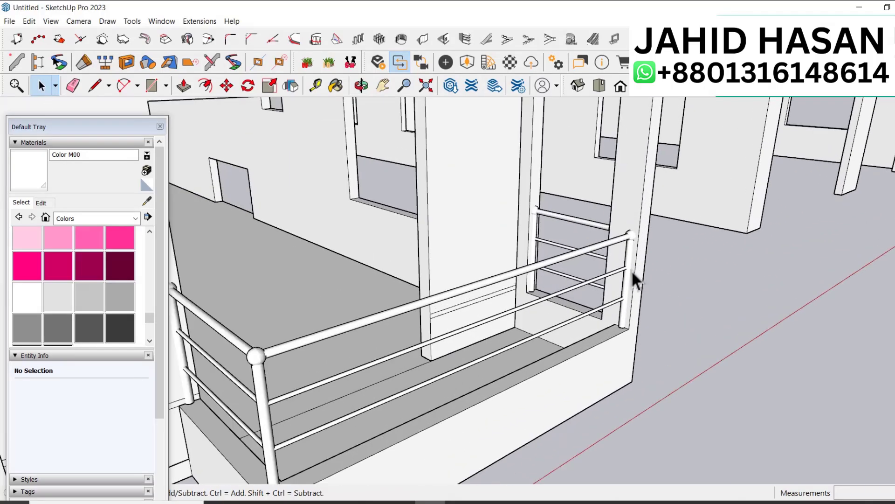
pyautogui.click(554, 265)
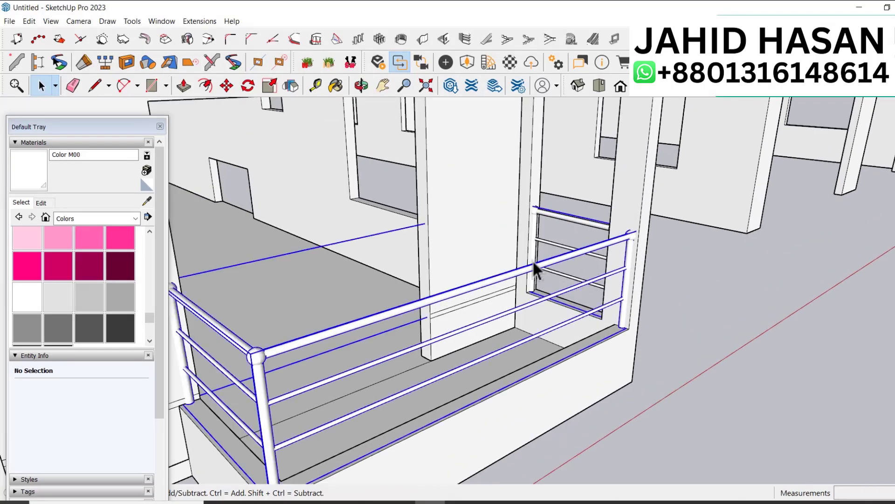
pyautogui.click(101, 220)
pyautogui.click(92, 303)
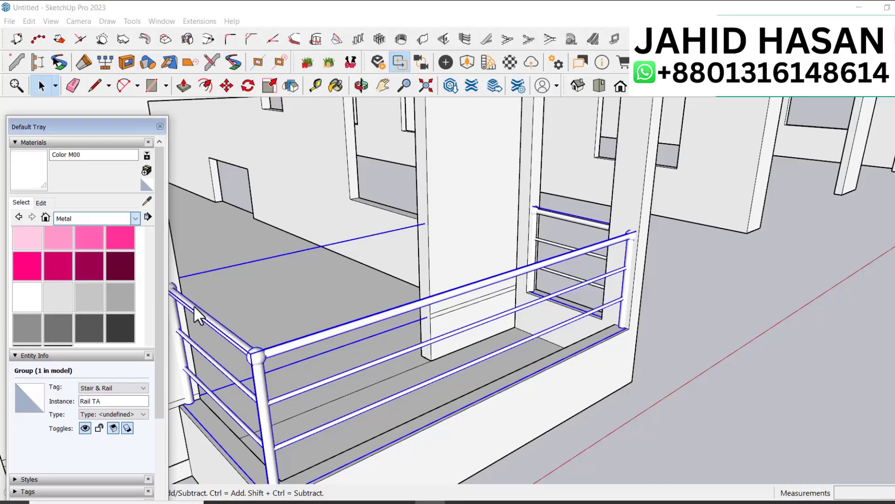
pyautogui.click(89, 273)
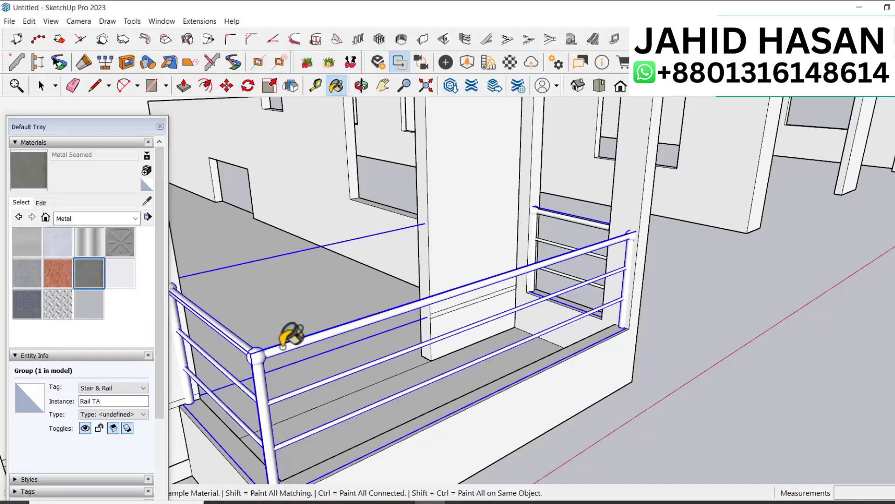
pyautogui.press('space')
pyautogui.doubleClick(284, 346)
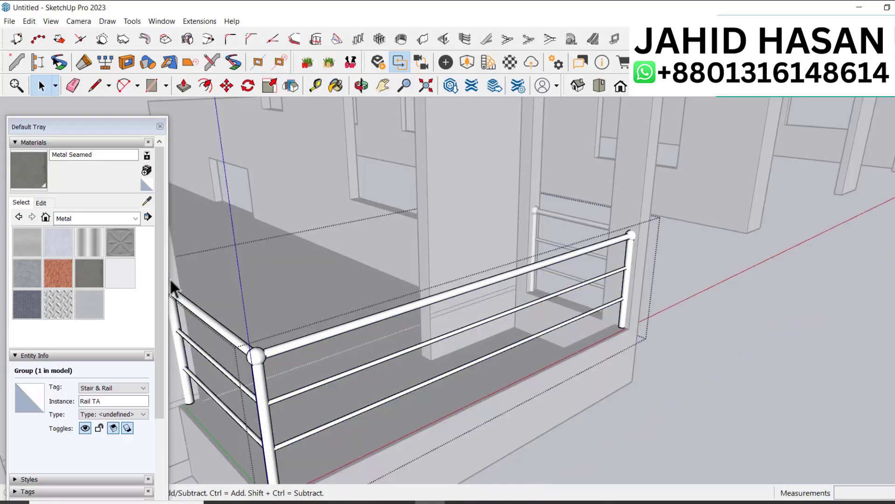
pyautogui.click(25, 185)
pyautogui.click(323, 327)
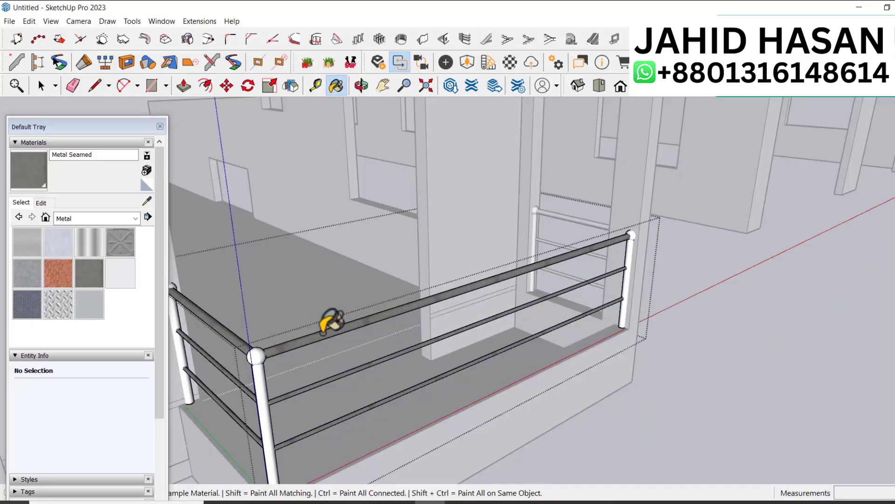
pyautogui.click(254, 356)
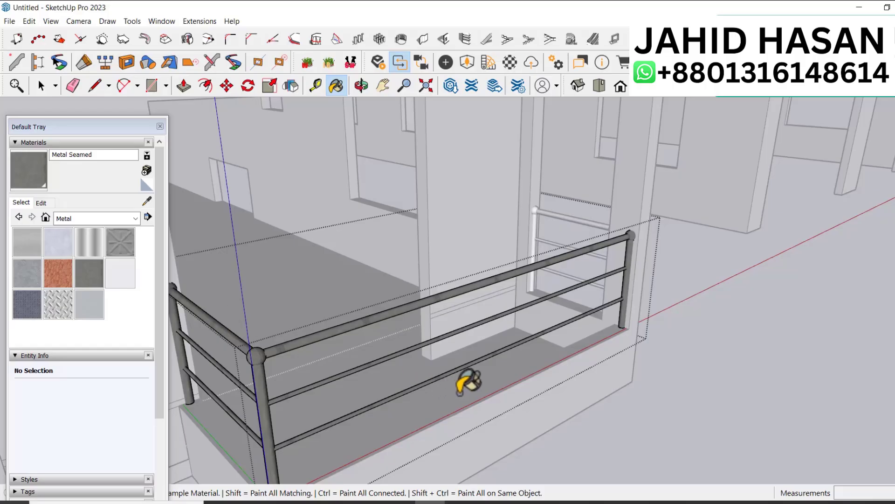
pyautogui.press('space')
pyautogui.click(758, 292)
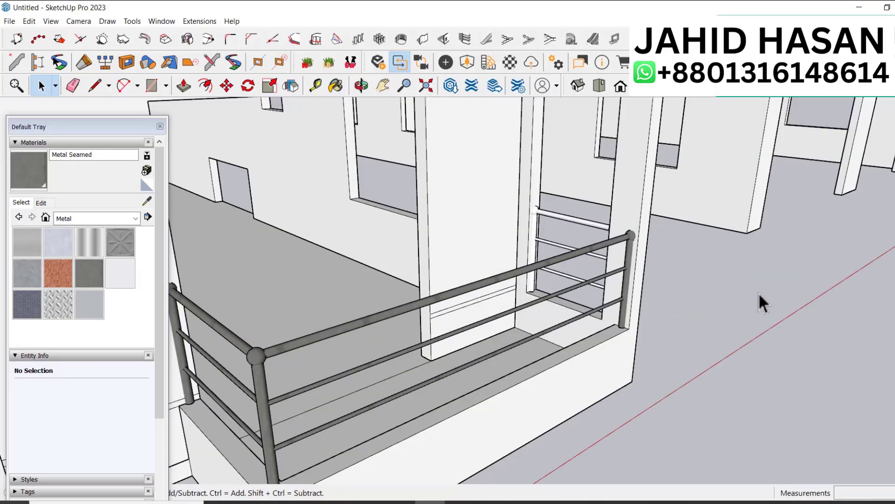
# Step: Paint the rail in the side wall opening with Metal Seamed inside its group
pyautogui.doubleClick(582, 220)
pyautogui.click(34, 161)
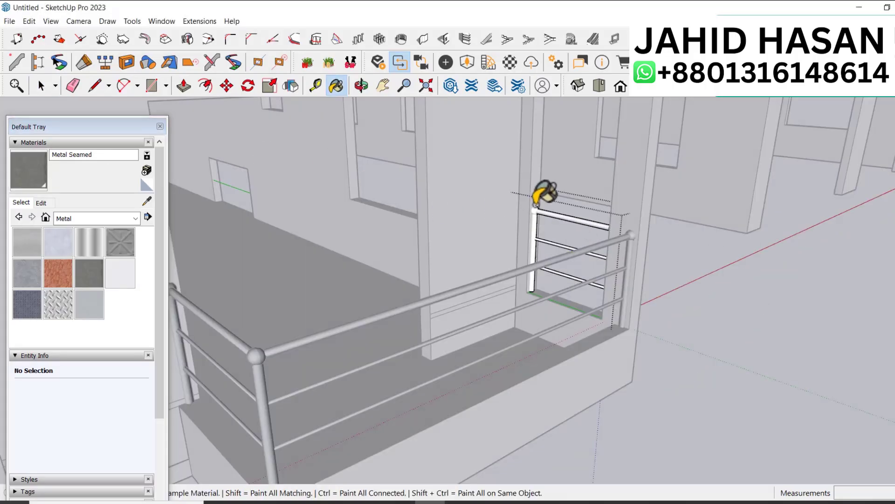
pyautogui.click(568, 221)
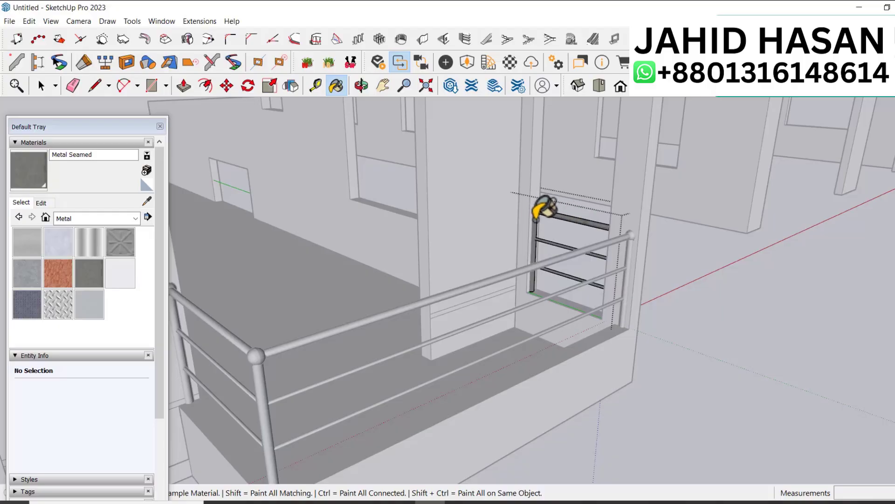
pyautogui.press('space')
# Step: Examine the balcony railings and the whole floor model from several angles
pyautogui.moveTo(656, 303); pyautogui.dragTo(487, 232, button='middle')
pyautogui.scroll(-4, 696, 369)
pyautogui.scroll(3, 536, 331)
pyautogui.moveTo(536, 331); pyautogui.dragTo(698, 424, button='middle')
pyautogui.scroll(-4, 698, 424)
pyautogui.scroll(5, 600, 420)
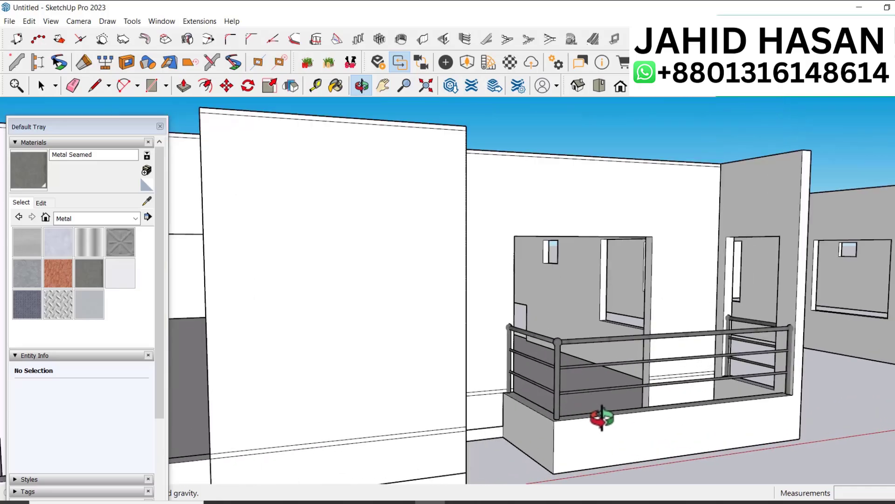
pyautogui.moveTo(544, 373); pyautogui.dragTo(697, 393, button='middle')
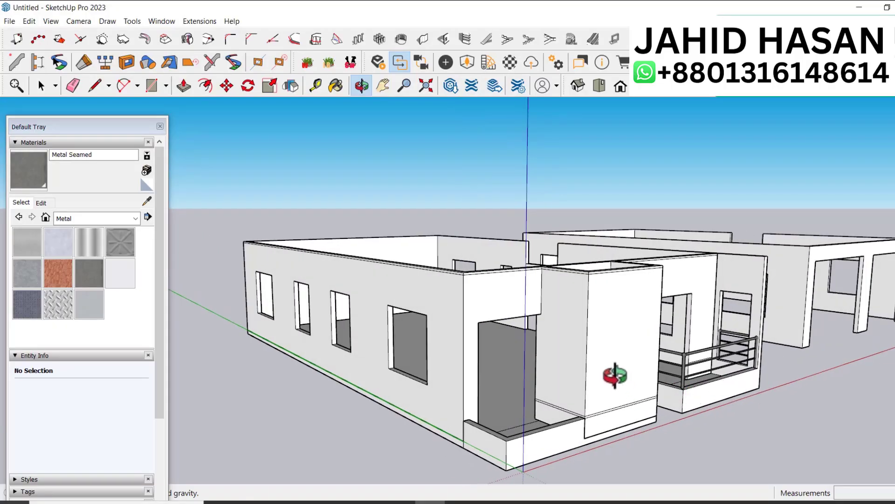
pyautogui.moveTo(614, 376); pyautogui.dragTo(601, 409, button='middle')
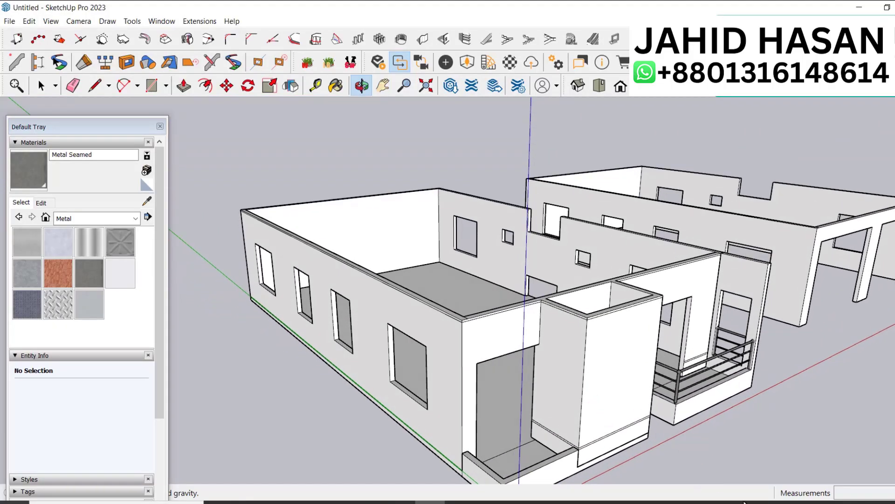
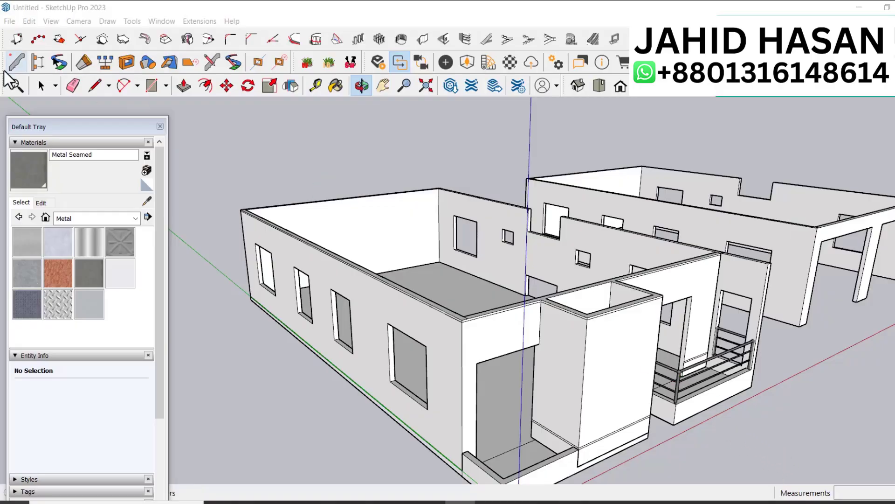
# Step: Draw a 5" vertical line inside the slab's group at the base corner of the projecting block, and select the adjoining face strip
pyautogui.click(41, 85)
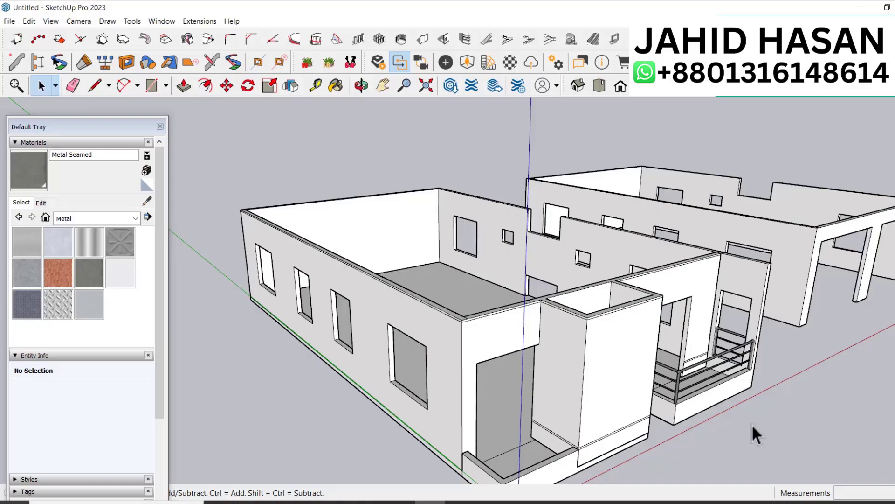
pyautogui.press('o')
pyautogui.scroll(5, 644, 428)
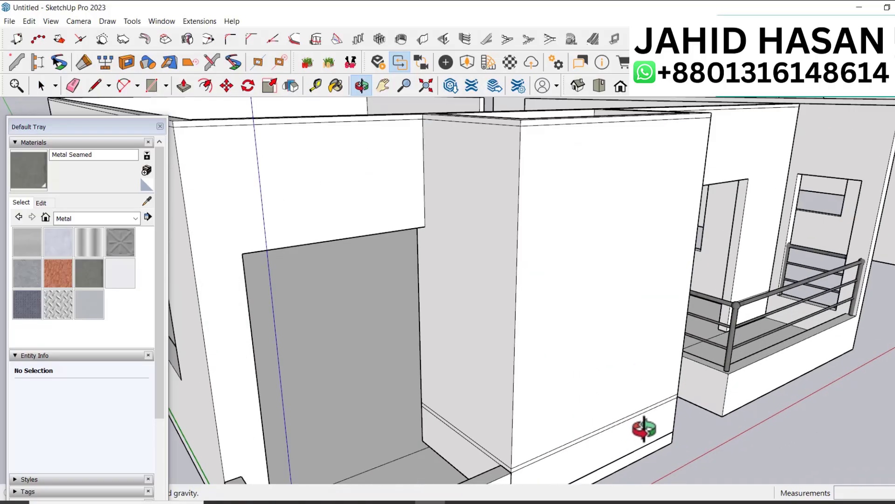
pyautogui.scroll(-4, 644, 428)
pyautogui.press('space')
pyautogui.click(737, 386)
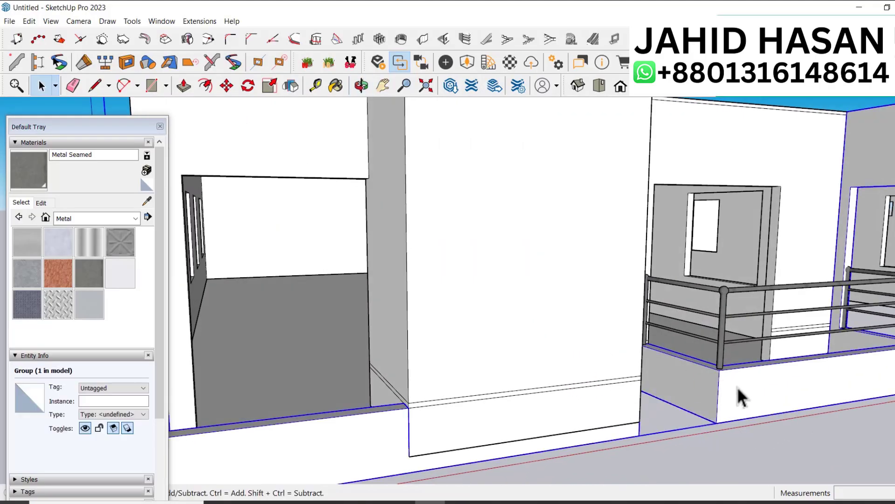
pyautogui.press('Escape')
pyautogui.press('l')
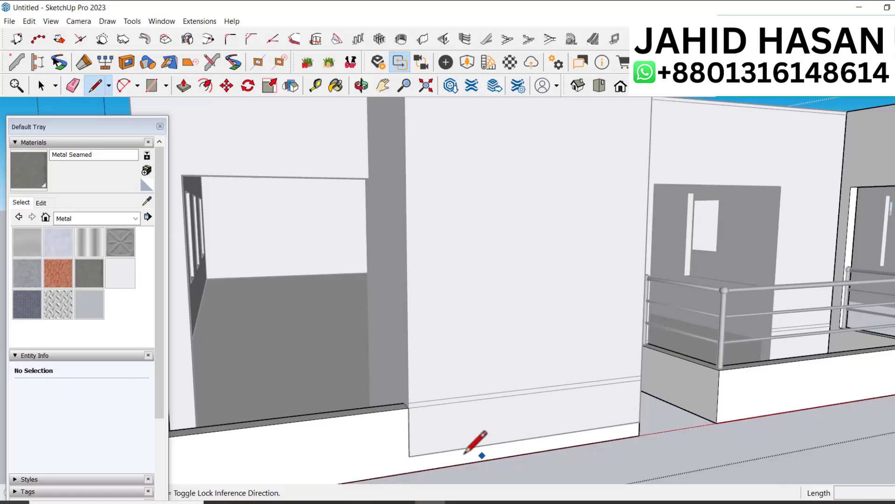
pyautogui.click(409, 456)
pyautogui.click(410, 471)
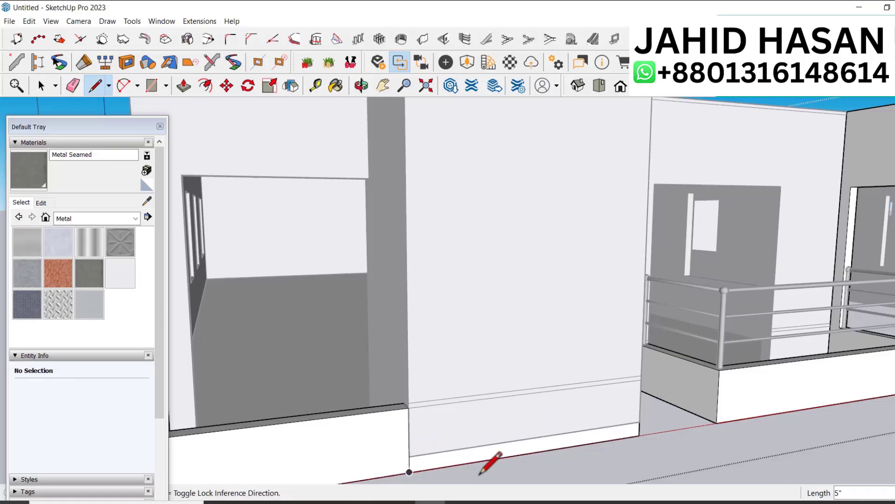
pyautogui.press('space')
pyautogui.click(475, 456)
# Step: Place guide lines along the middle of the corner balcony's front and side parapet tops
pyautogui.scroll(-1, 488, 430)
pyautogui.scroll(-2, 488, 430)
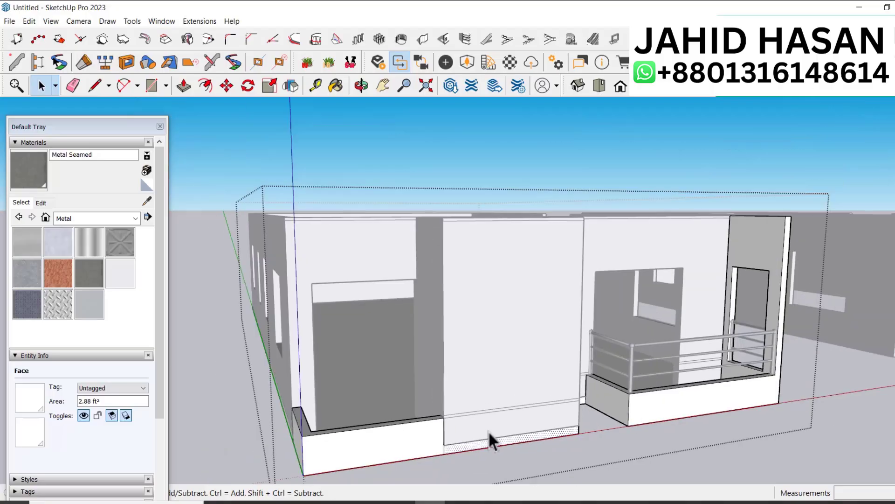
pyautogui.scroll(1, 449, 449)
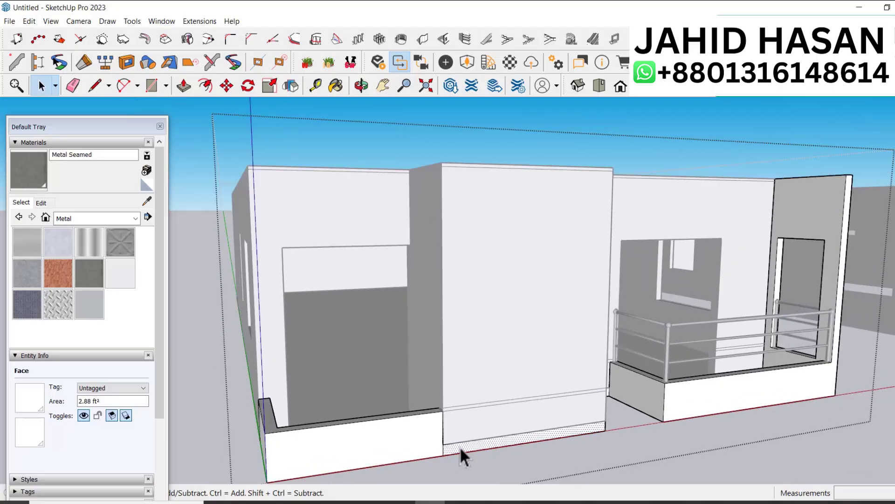
pyautogui.moveTo(462, 455); pyautogui.dragTo(455, 427, button='middle')
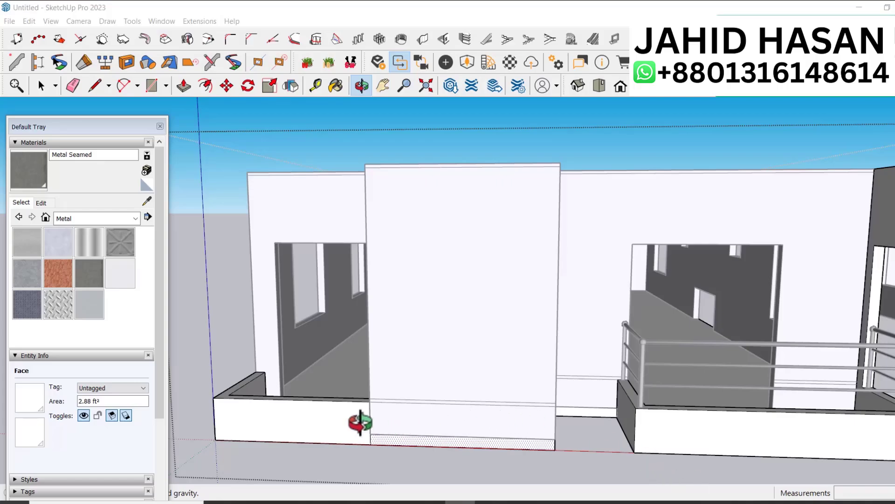
pyautogui.moveTo(359, 421); pyautogui.dragTo(519, 442, button='middle')
pyautogui.scroll(5, 549, 423)
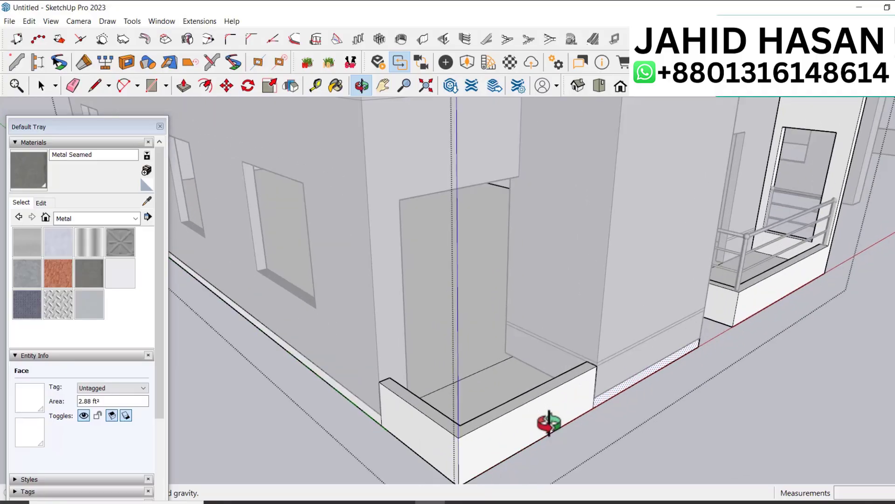
pyautogui.press('t')
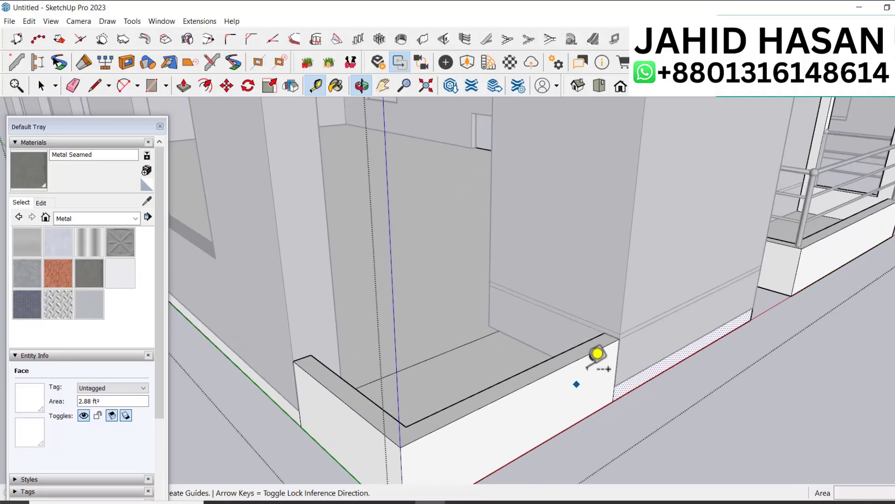
pyautogui.scroll(4, 601, 346)
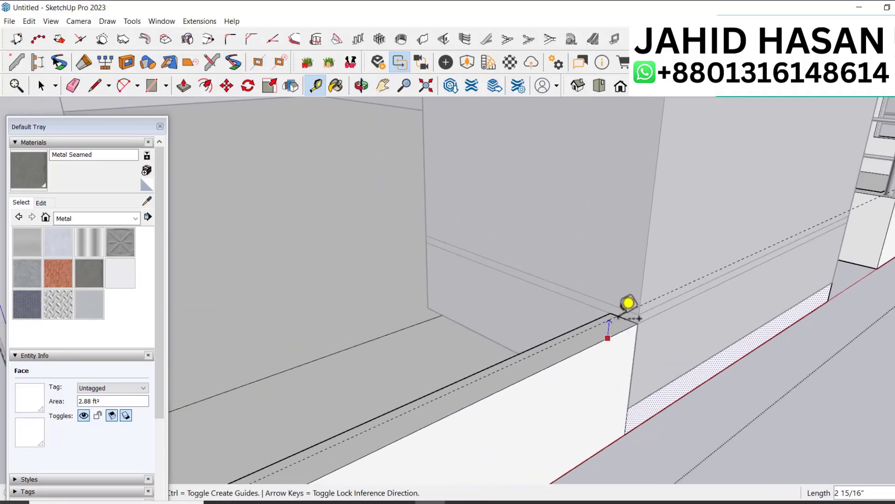
pyautogui.click(624, 319)
pyautogui.scroll(-2, 680, 333)
pyautogui.moveTo(680, 334); pyautogui.dragTo(406, 333, button='middle')
pyautogui.scroll(4, 409, 336)
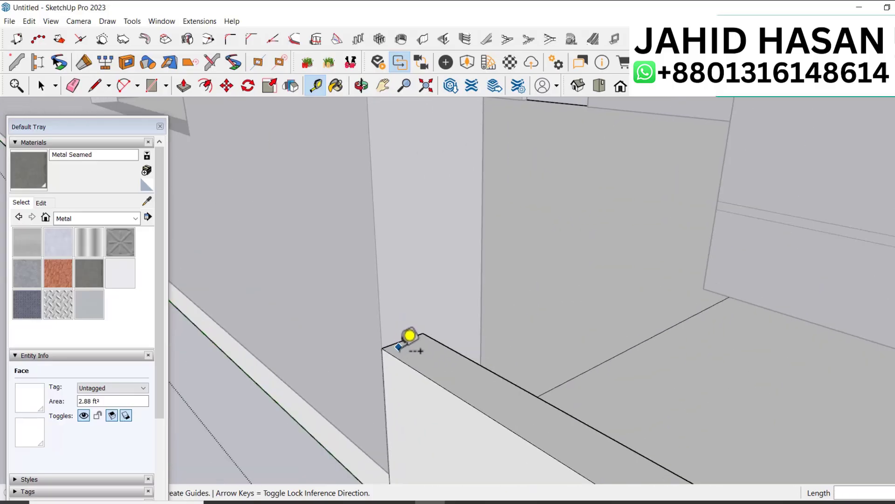
pyautogui.click(392, 356)
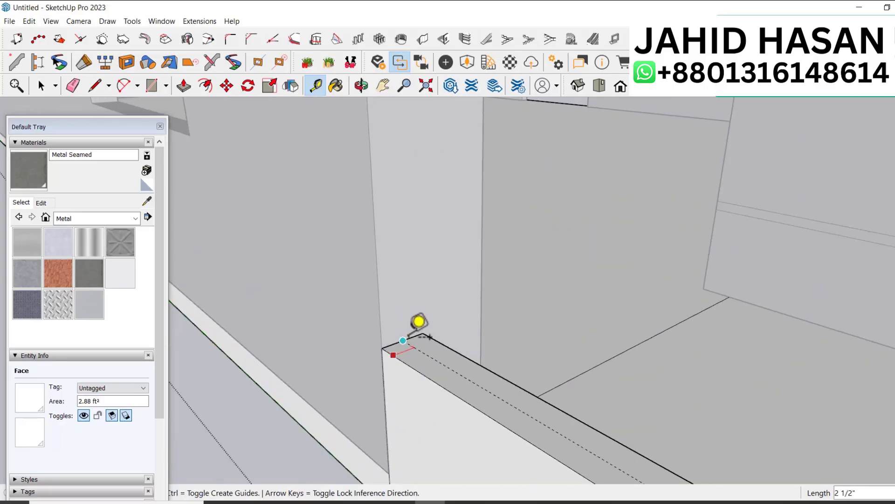
pyautogui.press('space')
# Step: Draw a Type A rail with MajRail, size 40, along the corner balcony's parapet guides, with posts at both ends and the corner
pyautogui.click(198, 21)
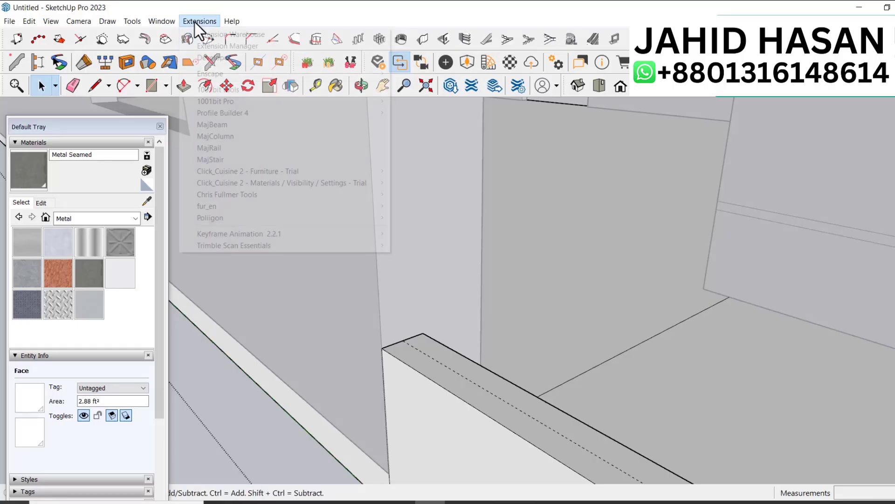
pyautogui.click(218, 148)
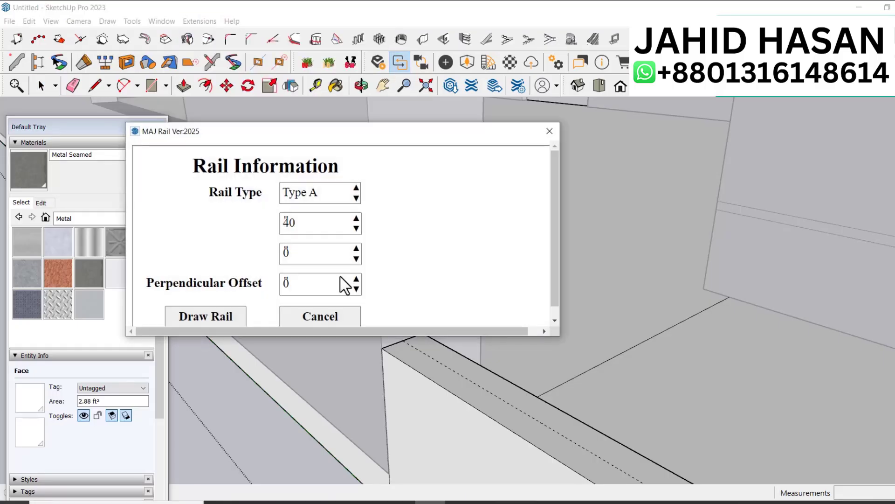
pyautogui.click(205, 322)
pyautogui.click(403, 340)
pyautogui.moveTo(403, 341); pyautogui.dragTo(527, 403, button='middle')
pyautogui.click(526, 405)
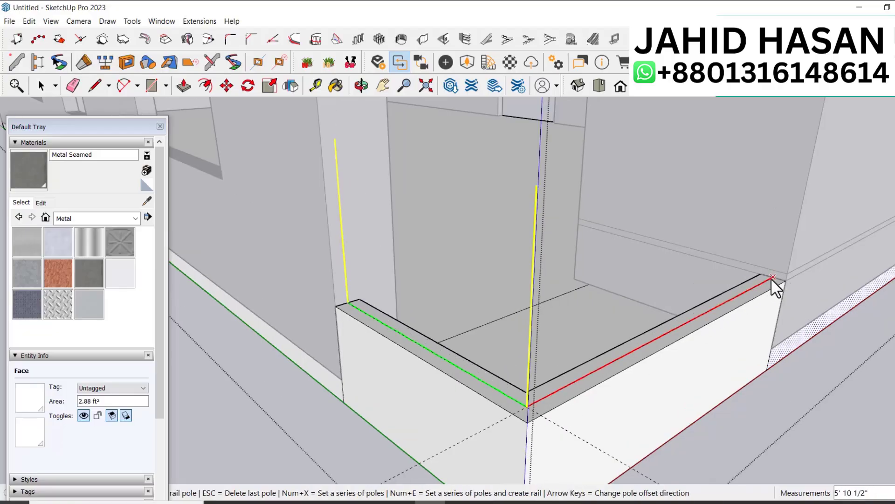
pyautogui.write('1e')
pyautogui.press('Return')
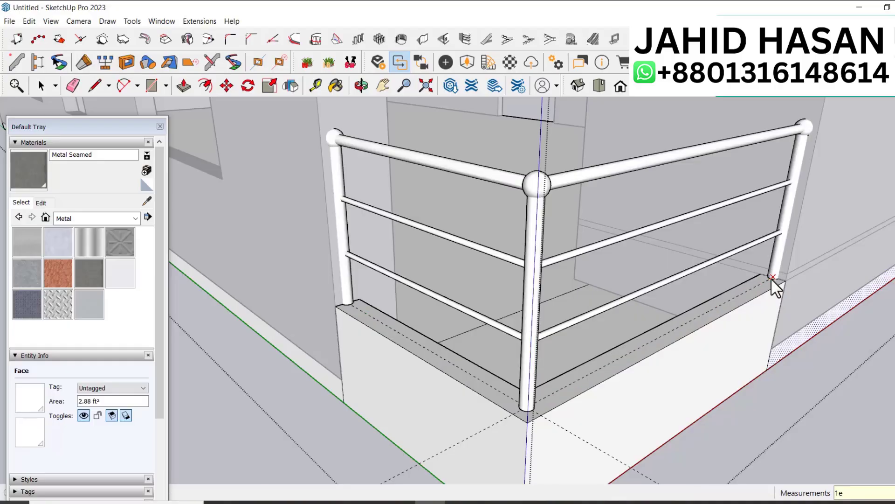
pyautogui.press('space')
pyautogui.scroll(-2, 684, 341)
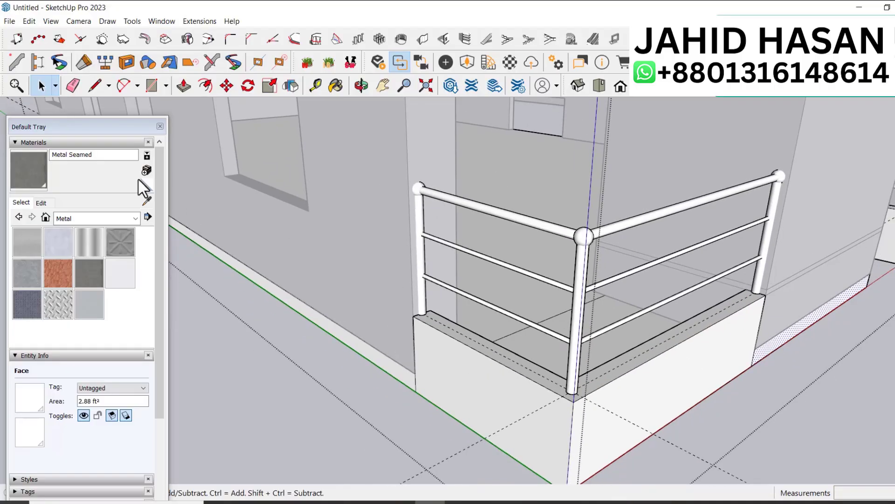
# Step: Paint the corner balcony rail's bars, posts and ball caps with Metal Seamed inside its group
pyautogui.doubleClick(519, 223)
pyautogui.click(30, 168)
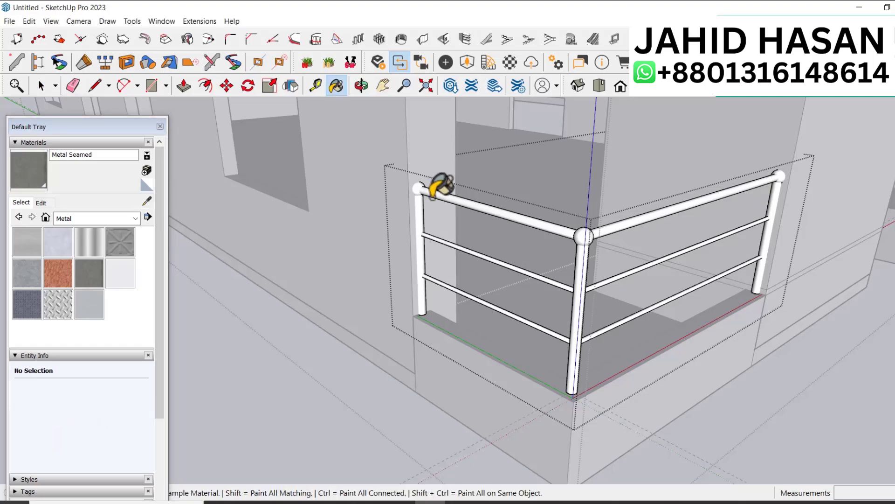
pyautogui.click(433, 191)
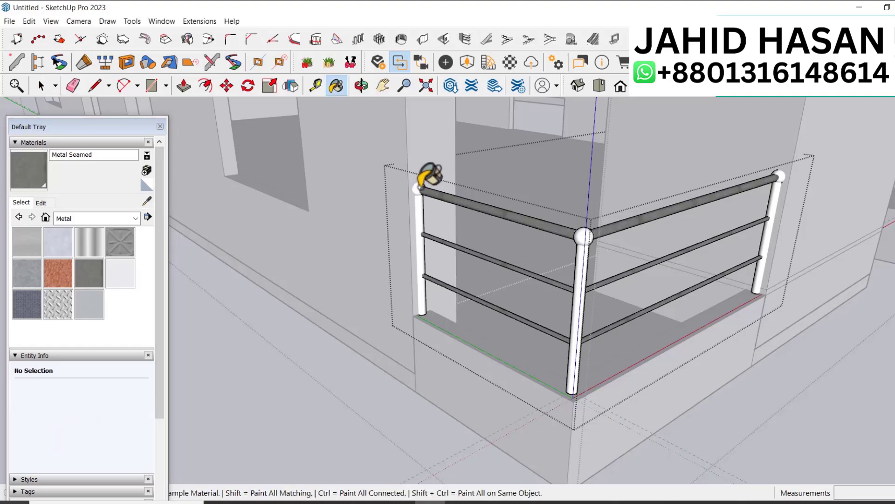
pyautogui.click(422, 183)
pyautogui.scroll(-5, 557, 252)
pyautogui.press('space')
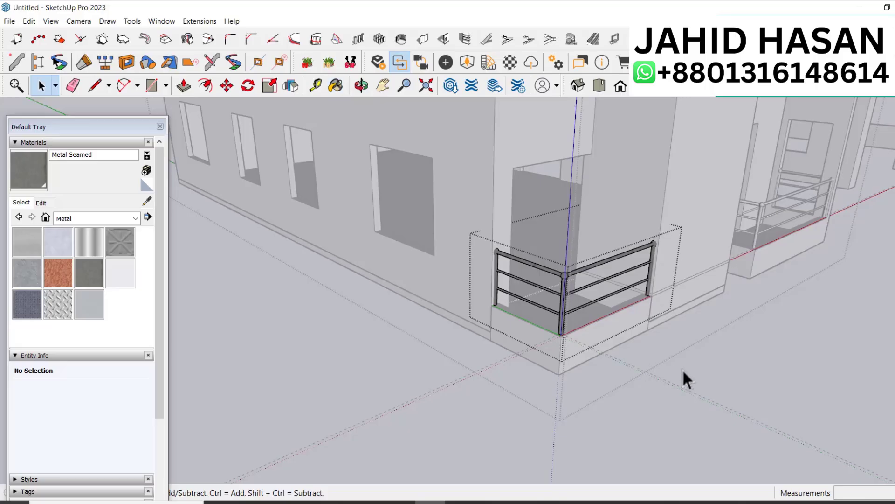
# Step: Place a guide 4" above the corner balcony opening's top edge and draw a 6' 1" by 4" rectangle along the wall up to it
pyautogui.scroll(-8, 681, 369)
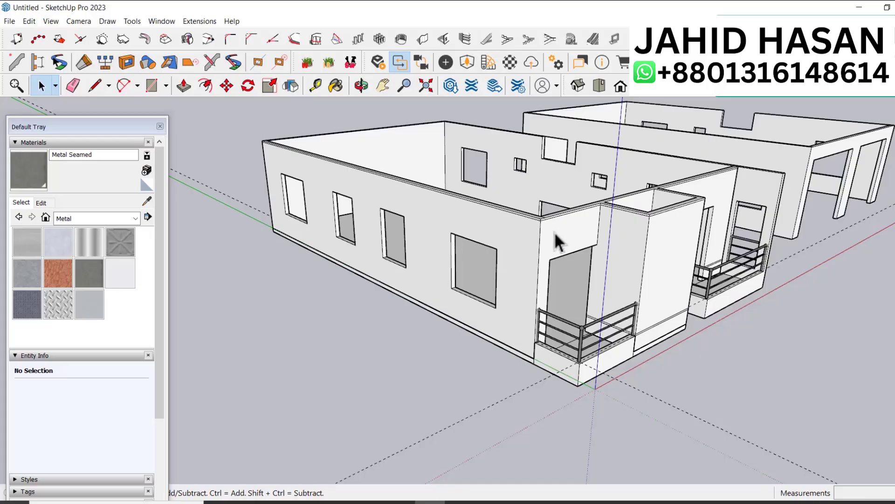
pyautogui.scroll(3, 560, 235)
pyautogui.scroll(2, 561, 234)
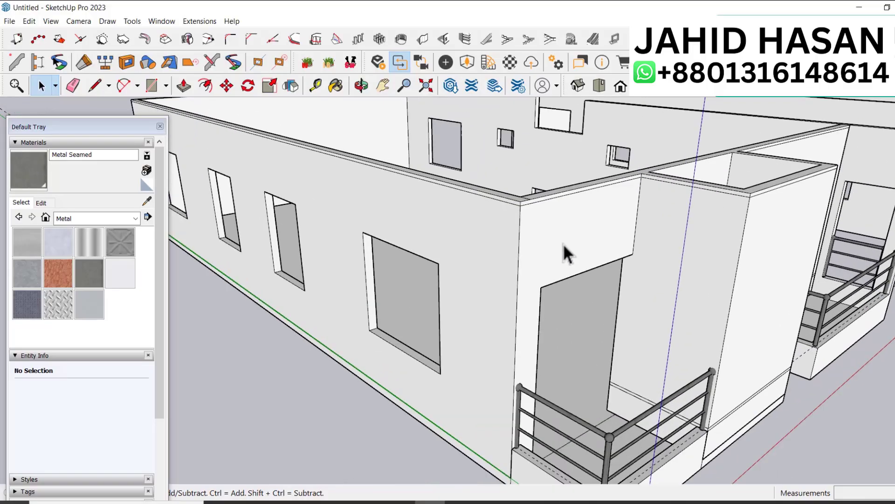
pyautogui.press('t')
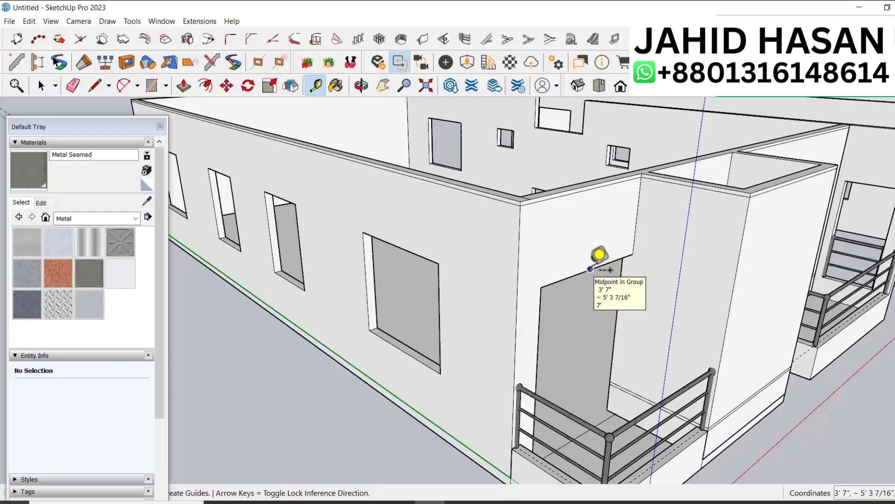
pyautogui.click(591, 269)
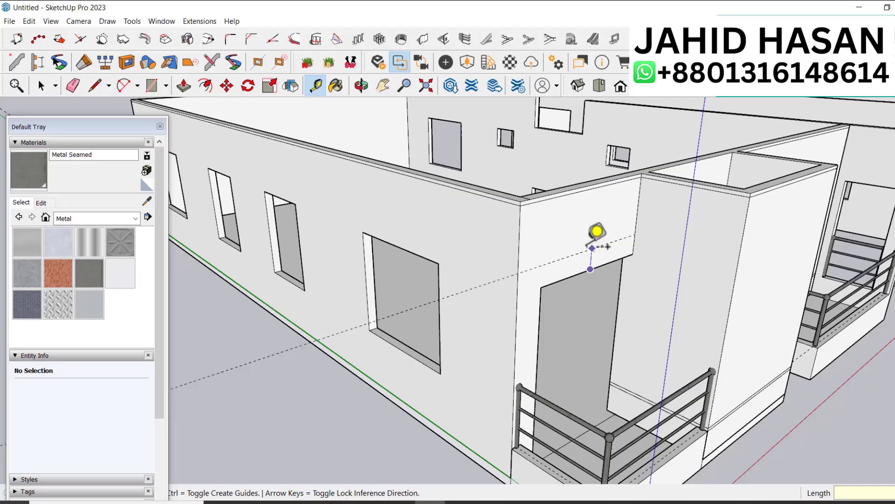
pyautogui.press('Return')
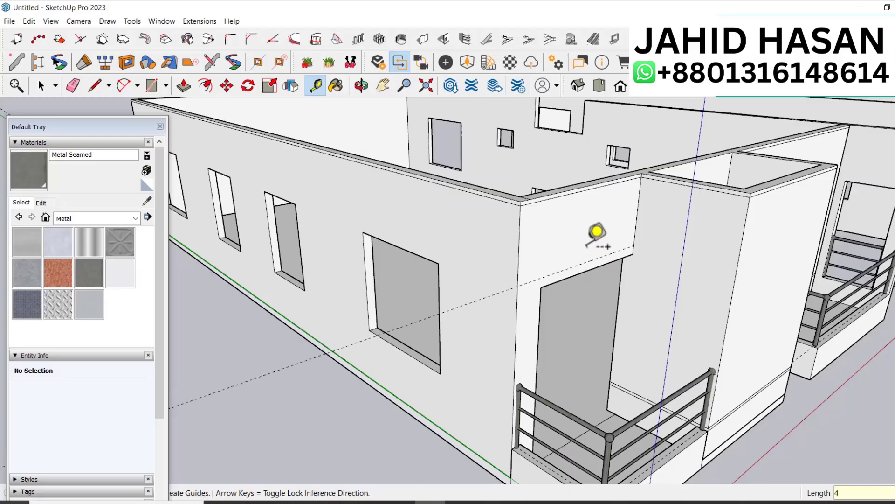
pyautogui.press('r')
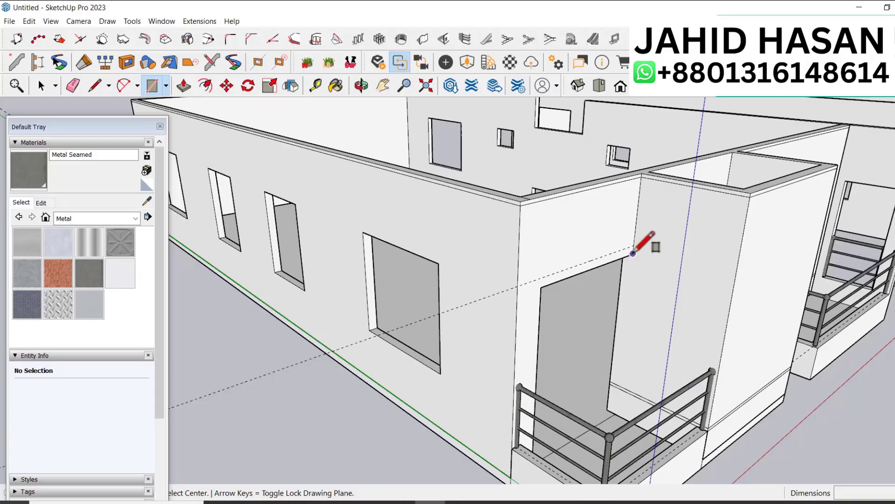
pyautogui.click(633, 253)
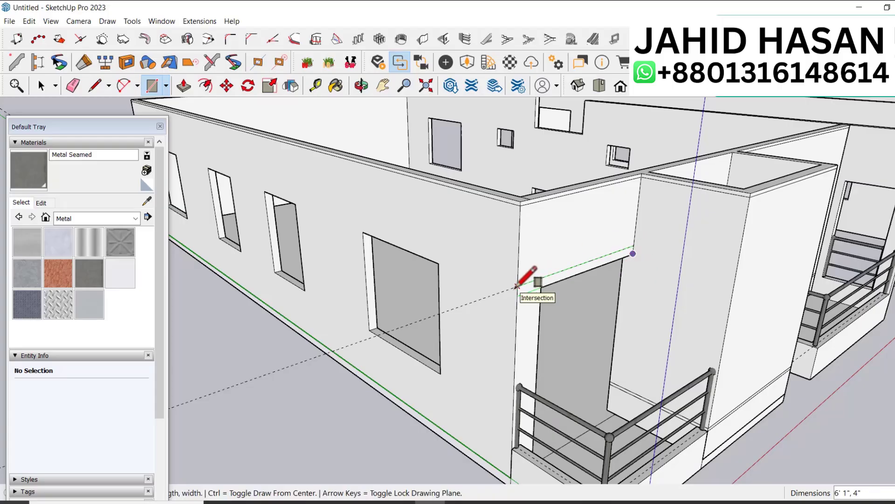
pyautogui.click(516, 287)
# Step: Push/Pull the rectangle outward to the balcony parapet's front corner as a canopy slab, and make the slab a group
pyautogui.press('p')
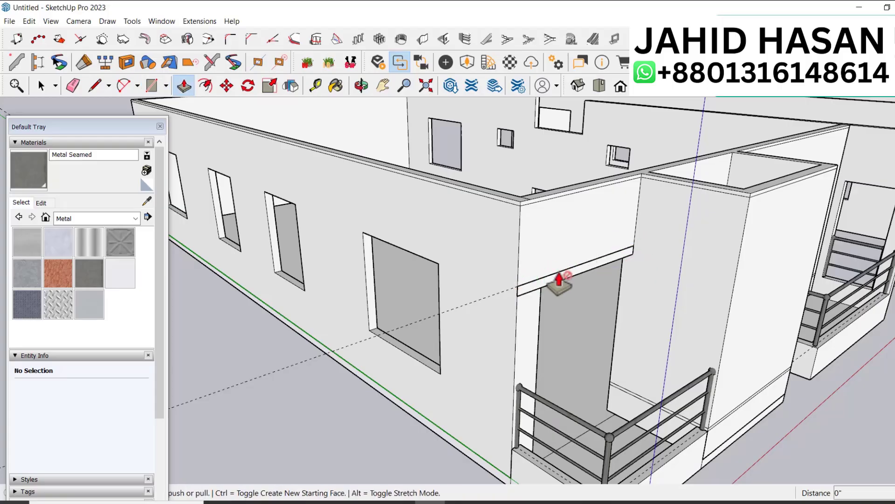
pyautogui.click(561, 282)
pyautogui.scroll(-2, 569, 291)
pyautogui.scroll(-2, 569, 291)
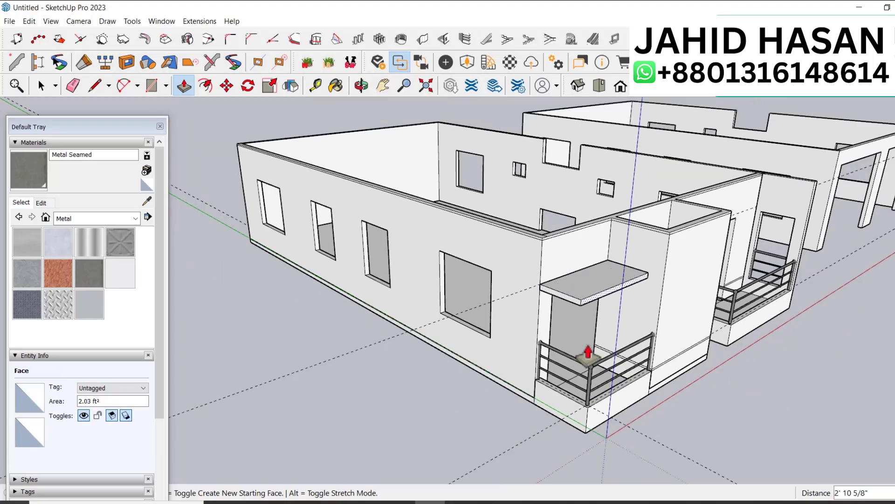
pyautogui.click(588, 407)
pyautogui.moveTo(590, 419); pyautogui.dragTo(585, 357, button='middle')
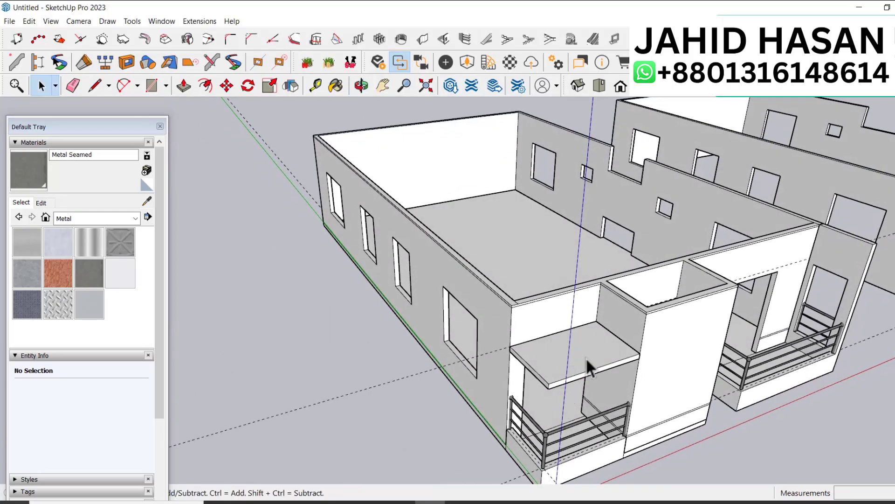
pyautogui.tripleClick(586, 357)
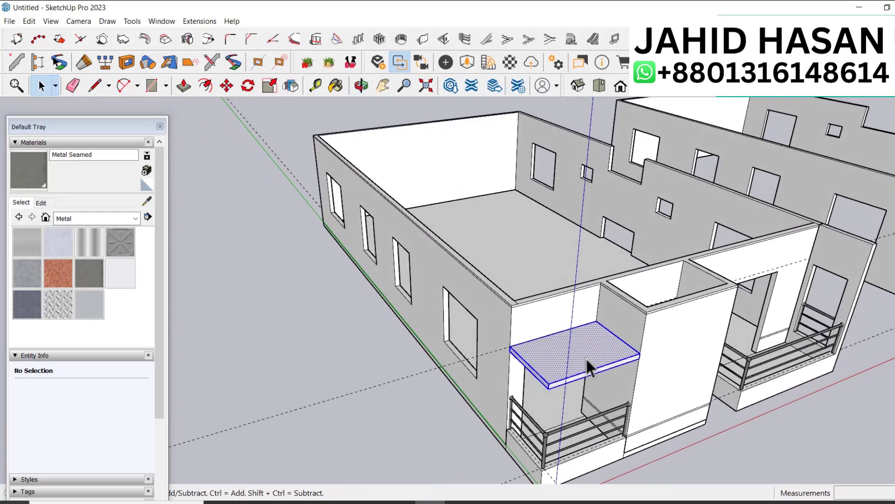
pyautogui.rightClick(586, 358)
pyautogui.click(625, 233)
# Step: Open the building's group and delete all the guide lines inside it
pyautogui.scroll(-6, 585, 322)
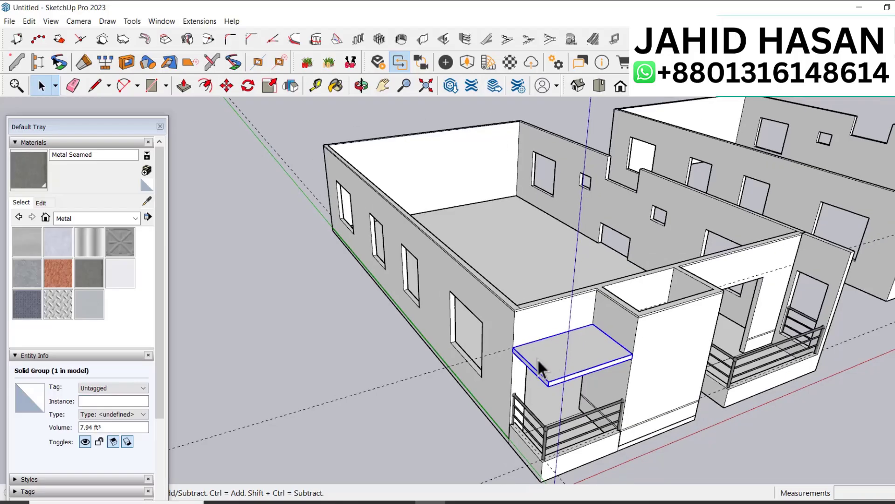
pyautogui.press('e')
pyautogui.click(593, 437)
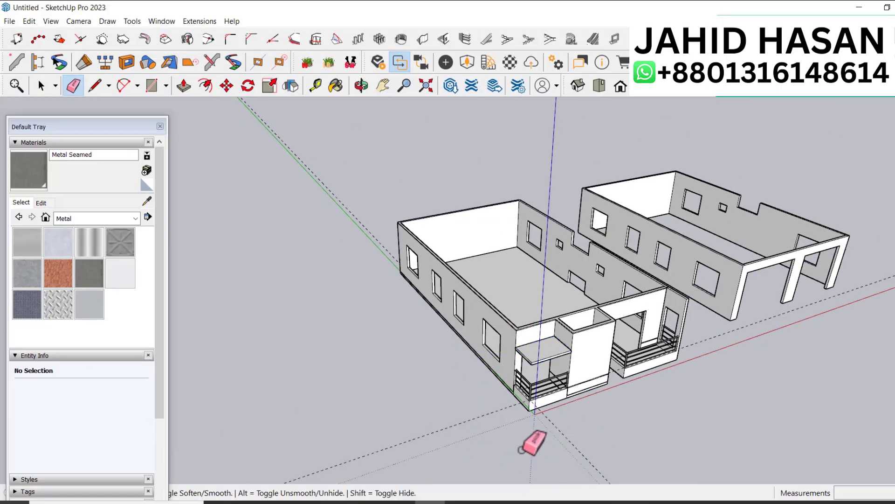
pyautogui.press('space')
pyautogui.hotkey('ctrl', 'a')
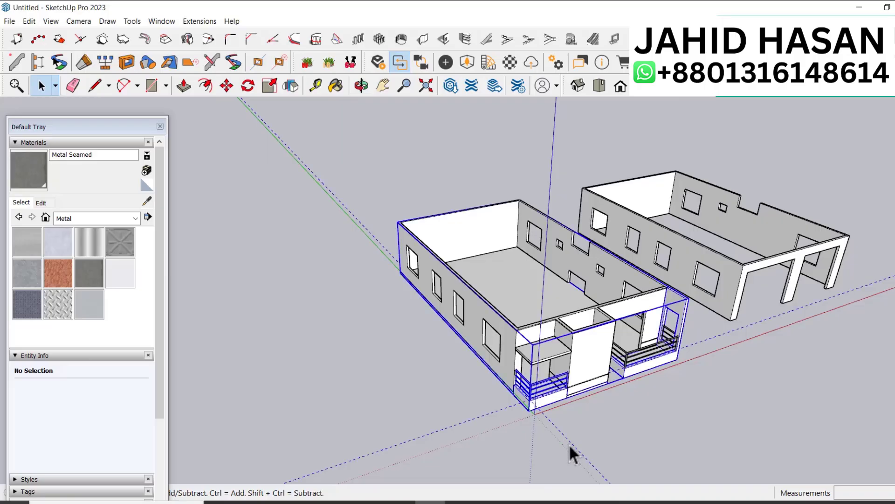
pyautogui.hotkey('ctrl', 't')
pyautogui.press('e')
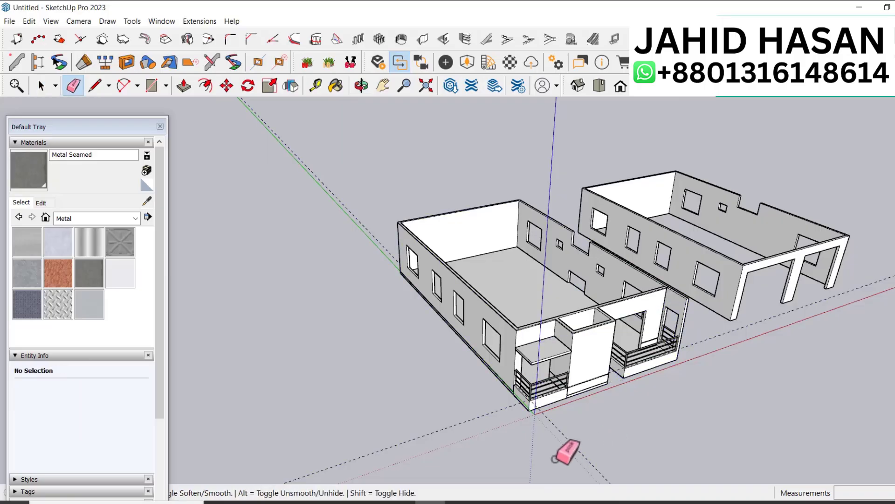
pyautogui.press('space')
pyautogui.hotkey('ctrl', 'a')
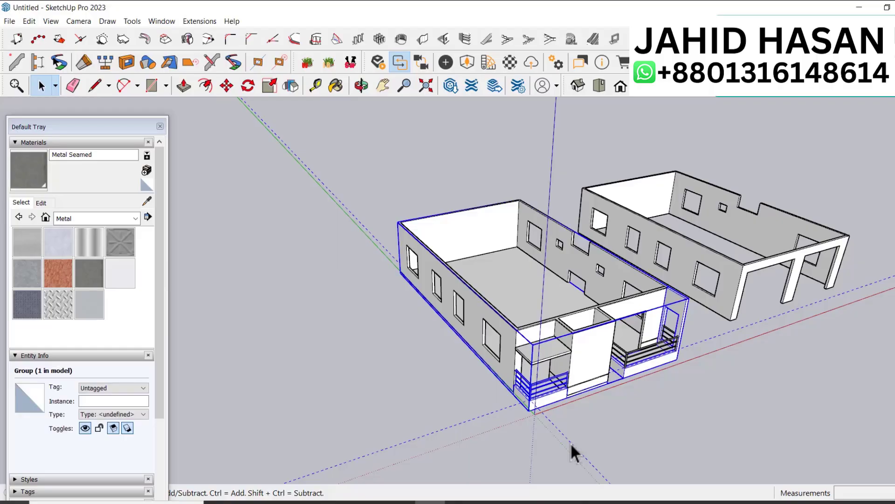
pyautogui.press('Return')
pyautogui.press('e')
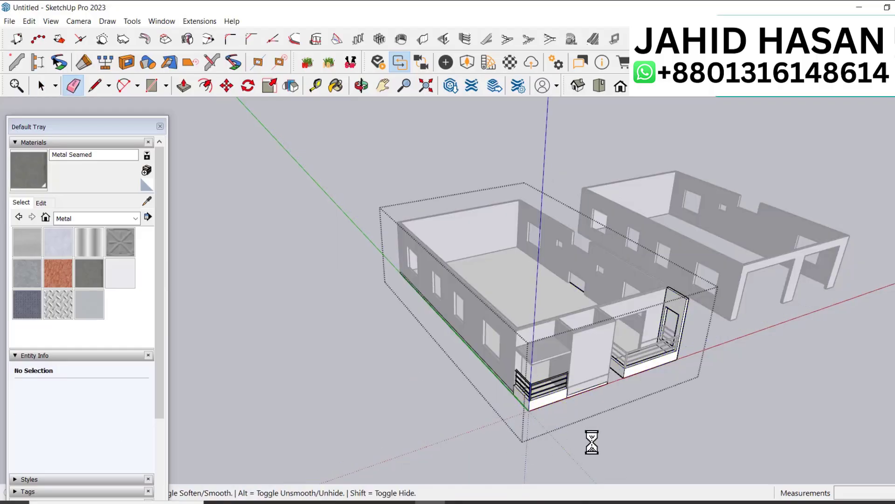
pyautogui.scroll(5, 601, 317)
pyautogui.press('space')
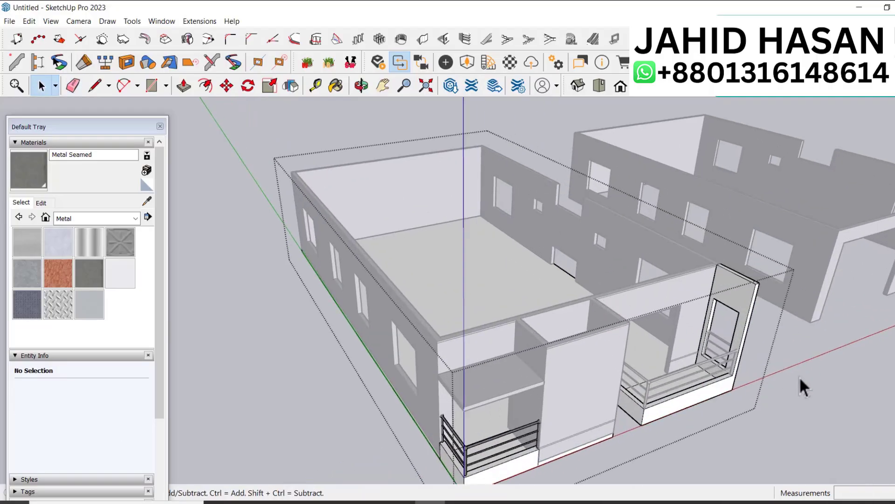
# Step: Paste the three groups with the two-panel window, sliding door and small ventilator, and place them on the open ground beside the balcony
pyautogui.moveTo(796, 376); pyautogui.dragTo(655, 262, button='middle')
pyautogui.scroll(6, 604, 271)
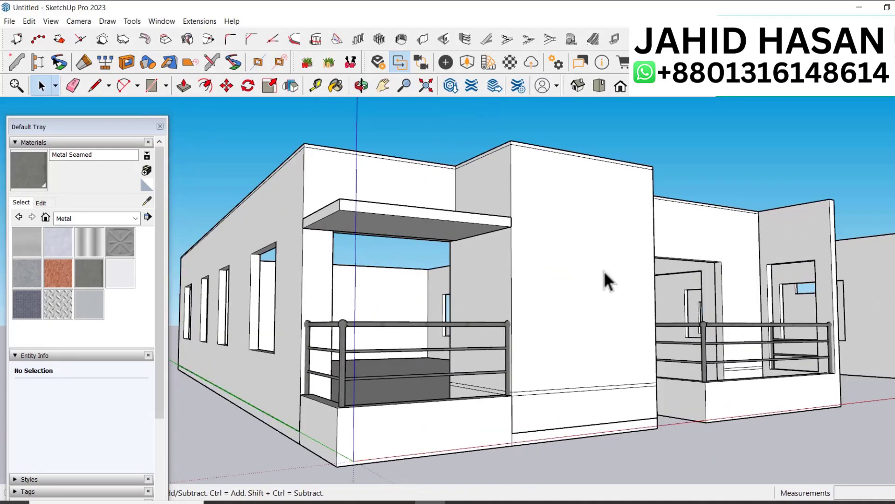
pyautogui.scroll(-6, 590, 318)
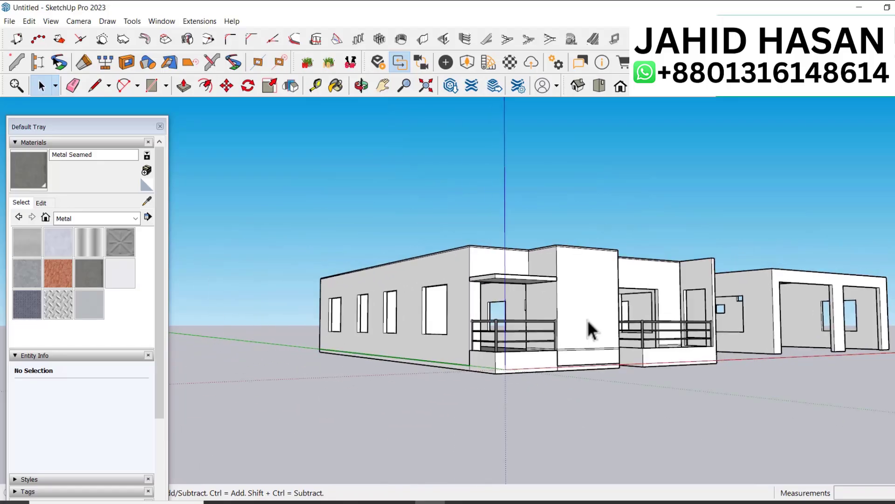
pyautogui.scroll(3, 593, 266)
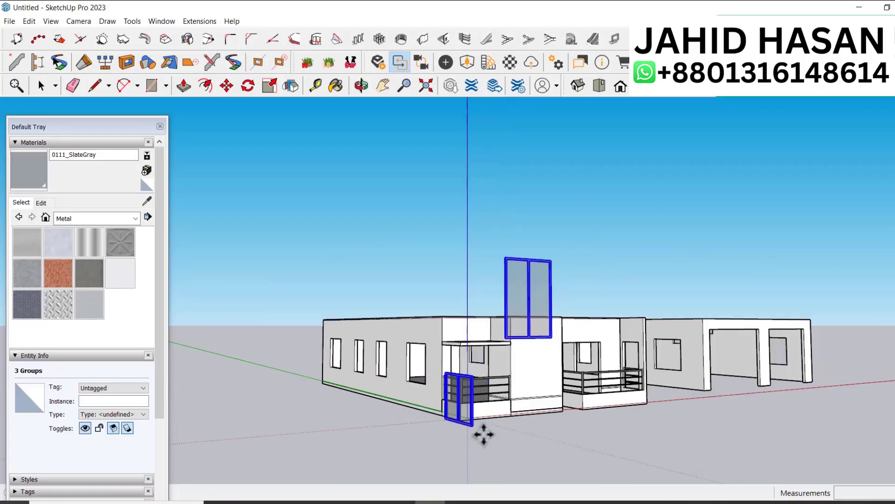
pyautogui.moveTo(482, 434); pyautogui.dragTo(711, 437)
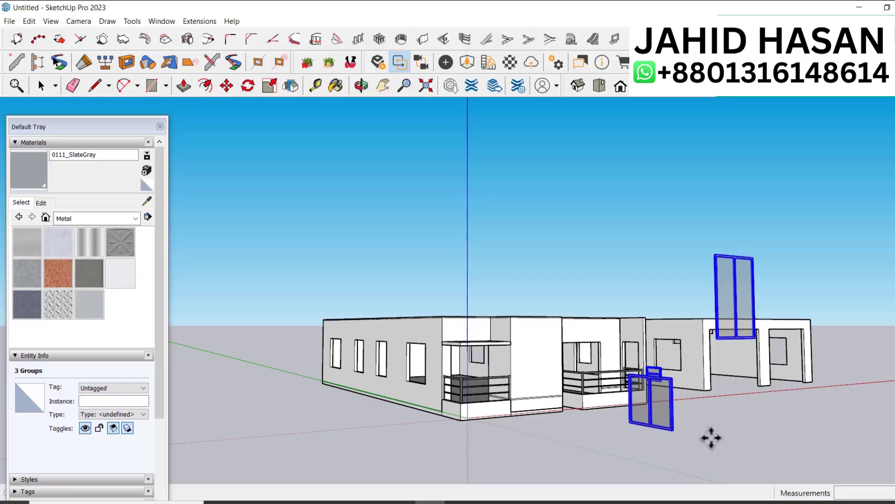
pyautogui.moveTo(711, 438); pyautogui.dragTo(639, 380, button='middle')
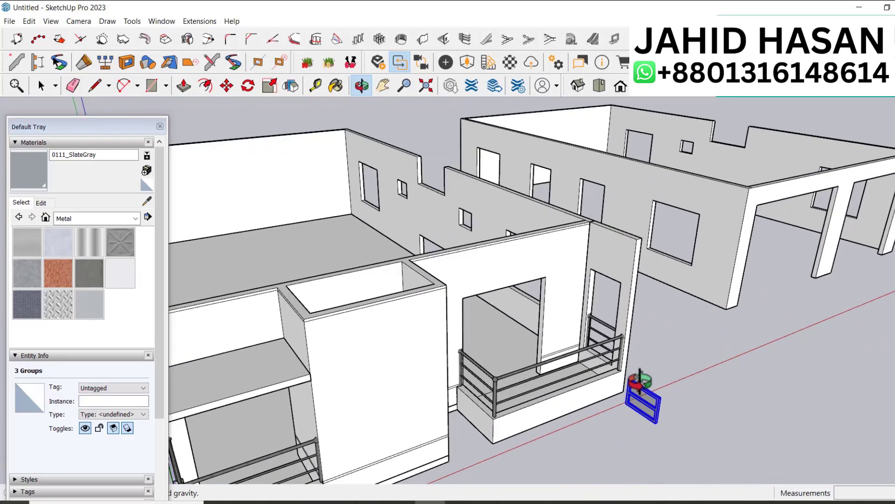
pyautogui.scroll(5, 638, 364)
pyautogui.rightClick(651, 352)
pyautogui.press('Escape')
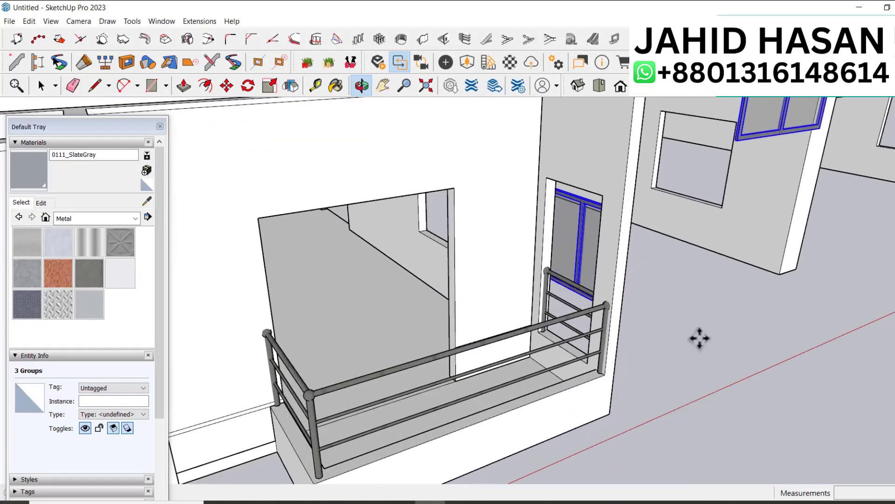
pyautogui.scroll(-6, 699, 338)
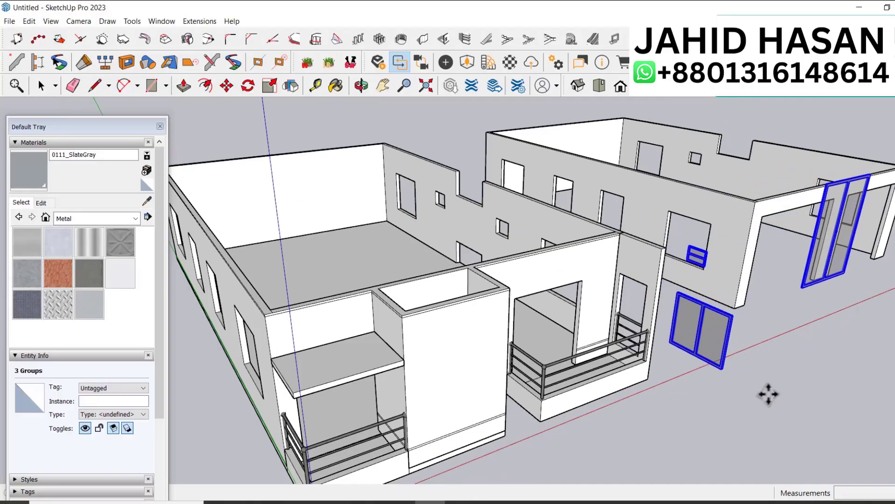
pyautogui.click(762, 394)
pyautogui.press('space')
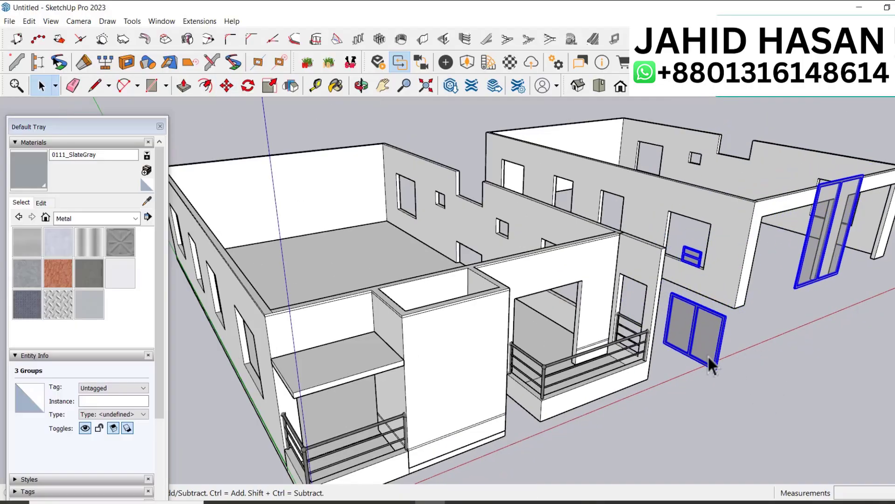
# Step: Move the two-panel window by its lower outer corner into the side wall's widest opening, nearest the corner balcony
pyautogui.click(708, 358)
pyautogui.scroll(5, 709, 359)
pyautogui.press('m')
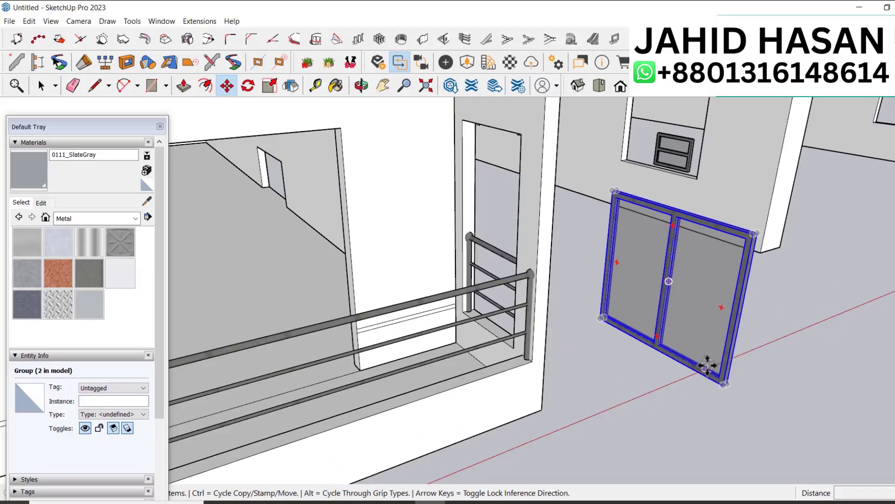
pyautogui.click(724, 384)
pyautogui.scroll(3, 725, 386)
pyautogui.scroll(-10, 750, 378)
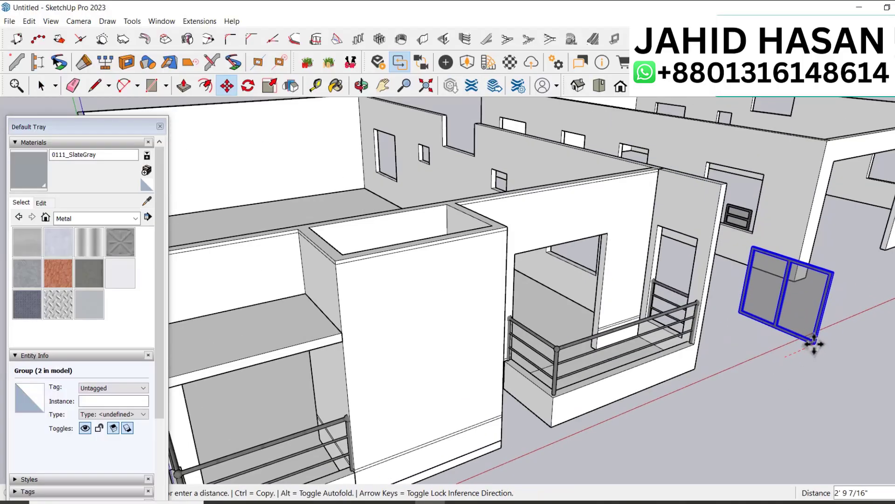
pyautogui.scroll(2, 530, 362)
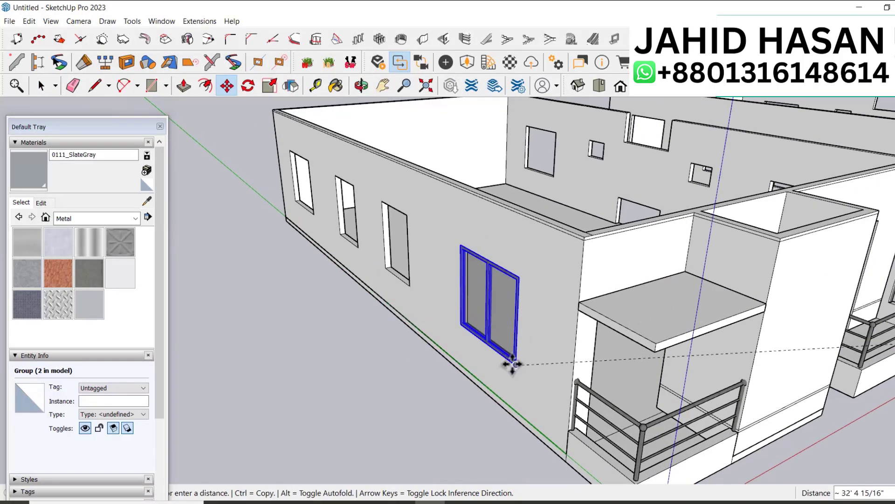
pyautogui.scroll(3, 513, 364)
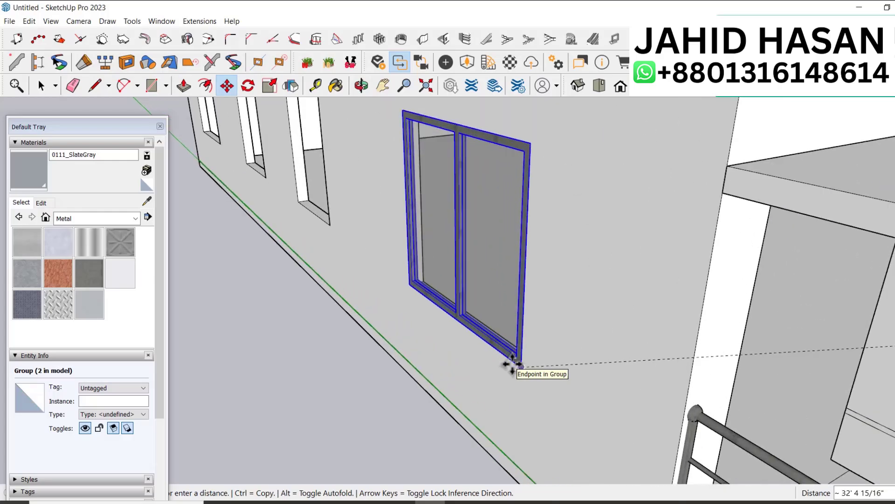
pyautogui.click(513, 364)
pyautogui.scroll(-5, 491, 364)
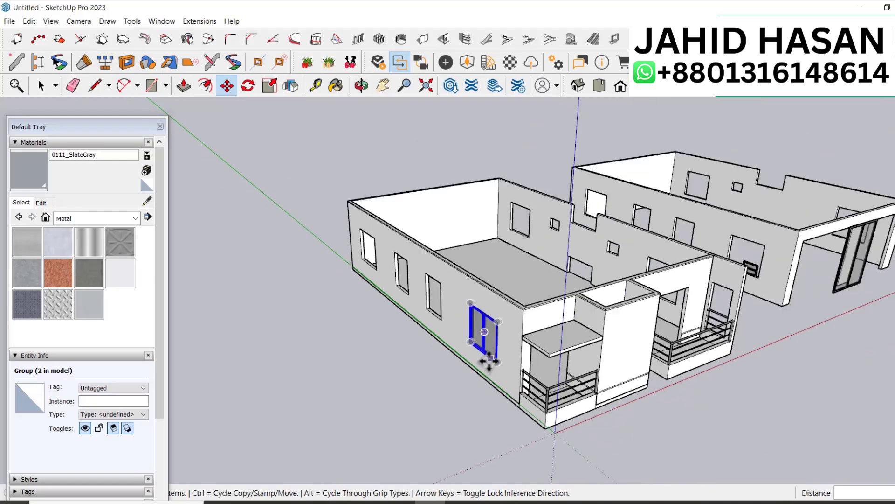
# Step: Move the two-panel sliding door by its lower corner from the open ground to the larger front balcony
pyautogui.scroll(-1, 550, 359)
pyautogui.press('space')
pyautogui.scroll(2, 724, 306)
pyautogui.scroll(2, 748, 295)
pyautogui.click(748, 294)
pyautogui.scroll(3, 746, 302)
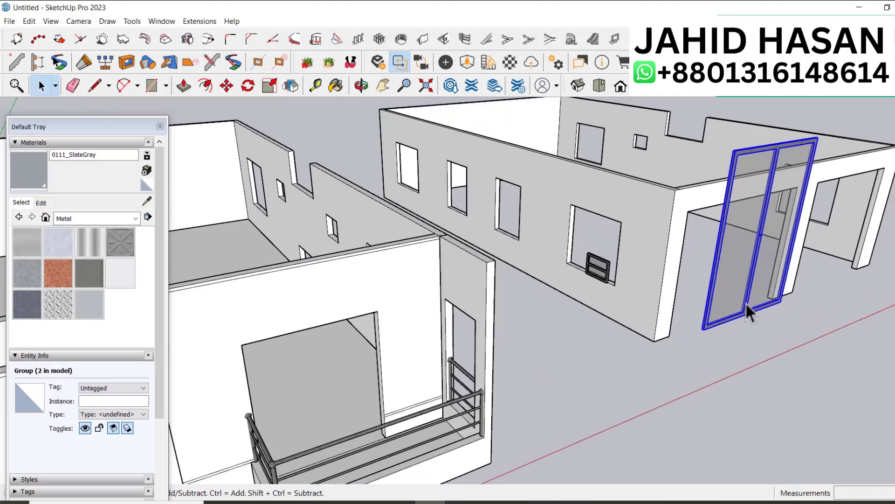
pyautogui.press('m')
pyautogui.scroll(3, 736, 310)
pyautogui.click(672, 352)
pyautogui.scroll(1, 725, 311)
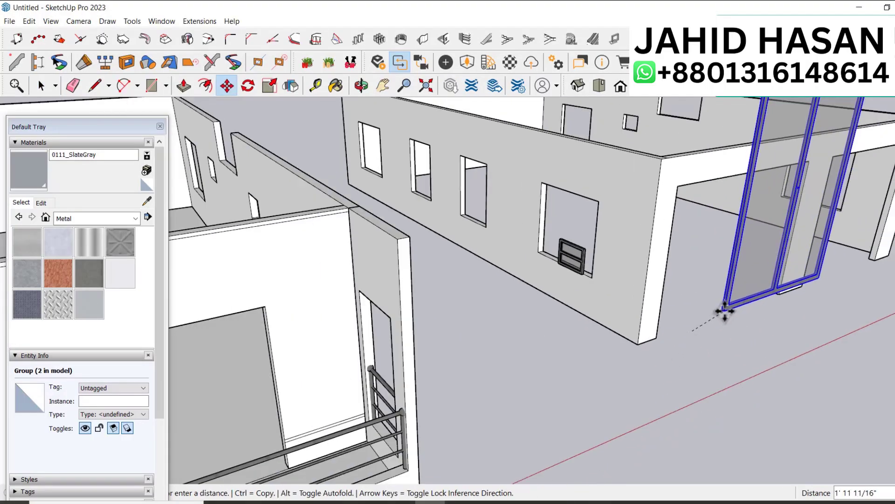
pyautogui.scroll(-5, 718, 312)
pyautogui.scroll(1, 542, 381)
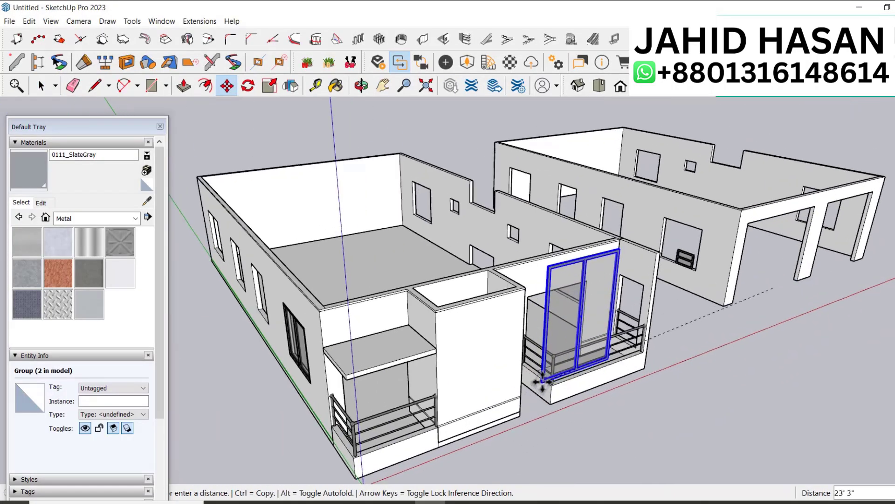
pyautogui.scroll(1, 543, 381)
# Step: Snap the sliding door's lower corner onto the lower corner of the larger balcony's door opening
pyautogui.moveTo(536, 352); pyautogui.dragTo(524, 425, button='middle')
pyautogui.scroll(4, 571, 345)
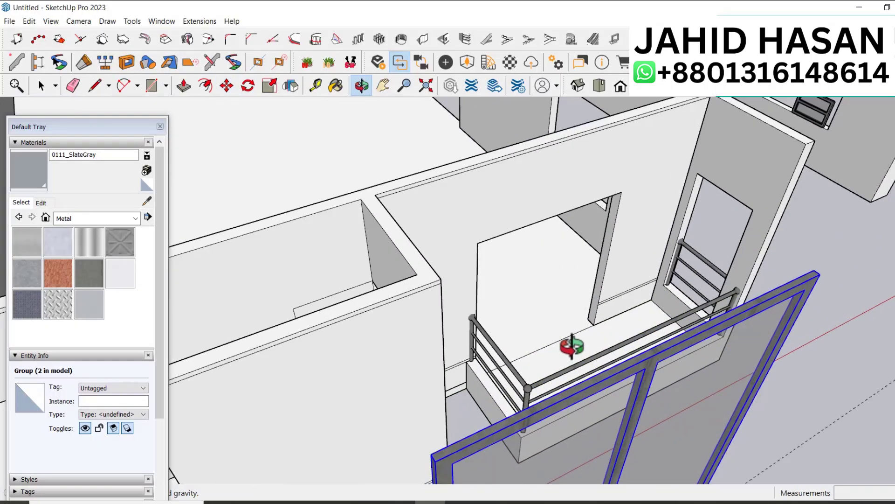
pyautogui.scroll(4, 572, 345)
pyautogui.rightClick(482, 343)
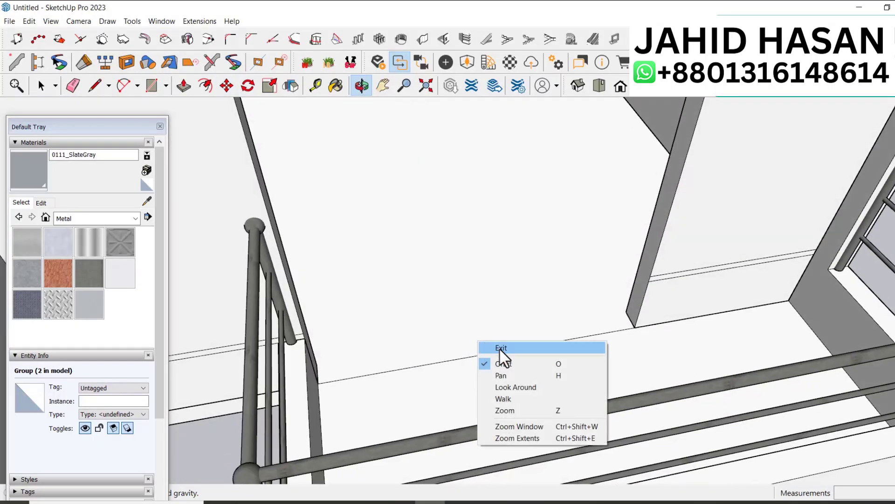
pyautogui.click(500, 349)
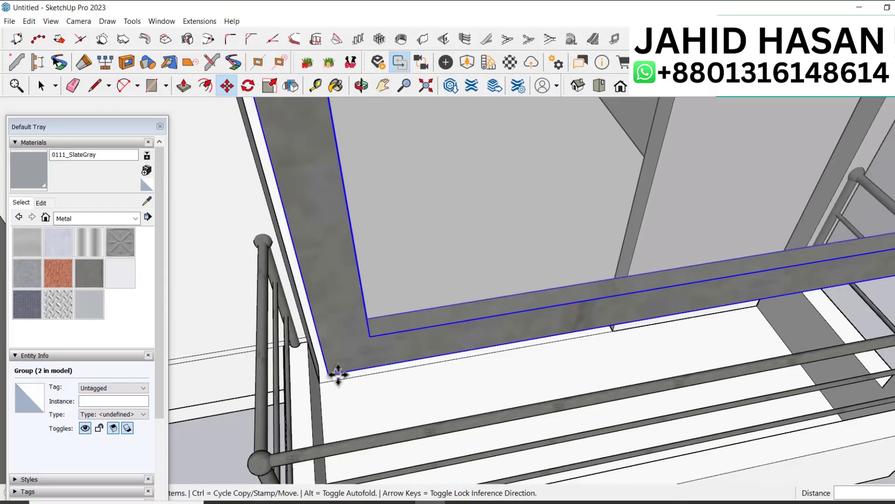
pyautogui.scroll(1, 338, 373)
pyautogui.click(326, 373)
pyautogui.click(323, 376)
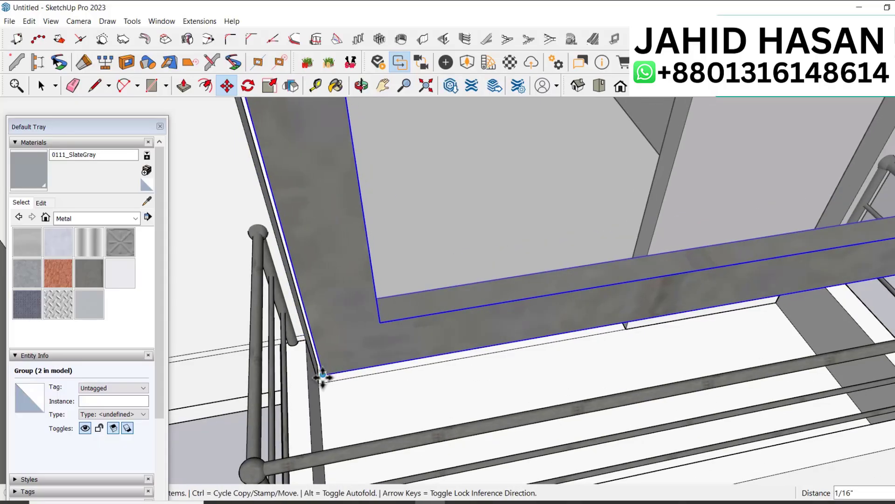
pyautogui.scroll(-3, 327, 375)
pyautogui.scroll(5, 329, 376)
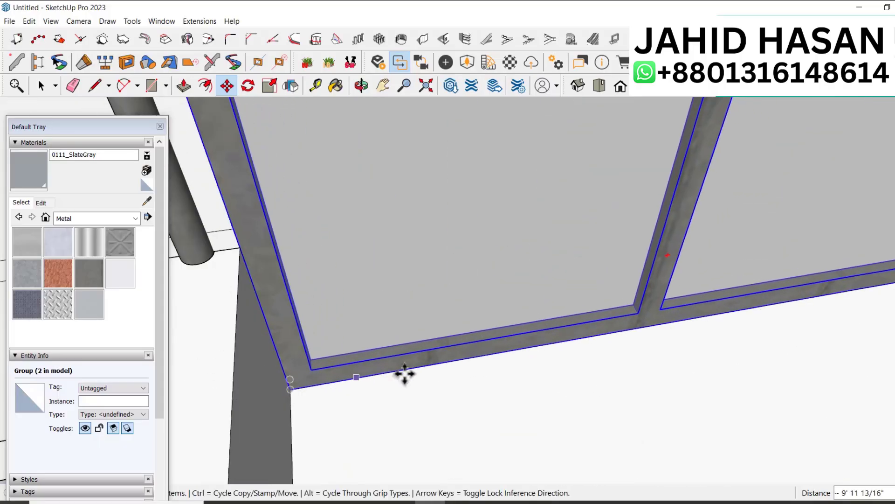
pyautogui.scroll(-6, 404, 373)
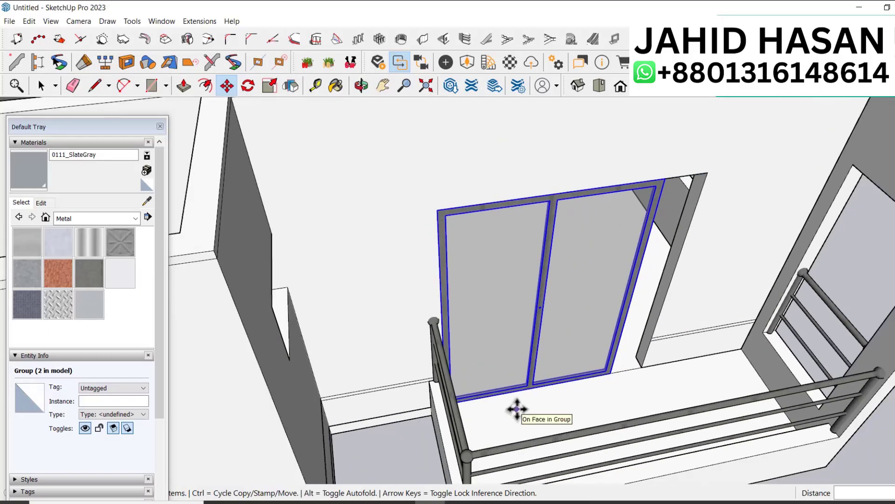
# Step: Copy the sliding door from its lower corner to the lower corner of the corner balcony's opening under the canopy
pyautogui.scroll(3, 537, 408)
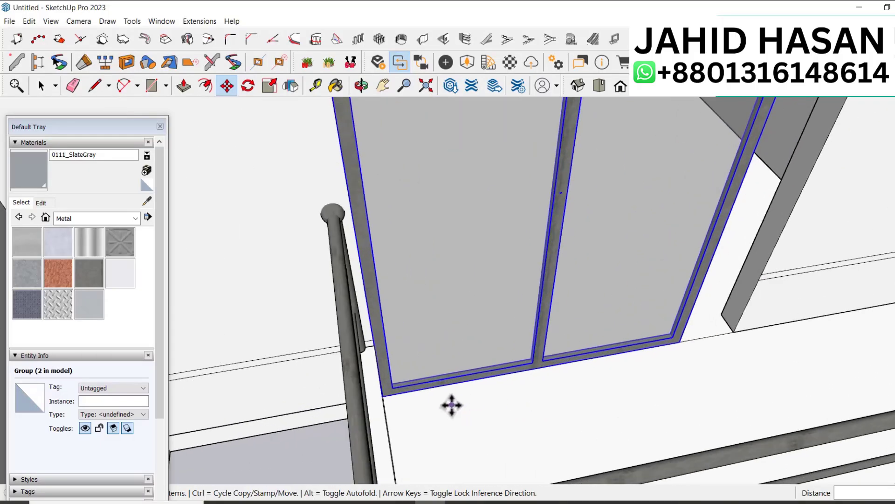
pyautogui.press('ctrl')
pyautogui.click(386, 397)
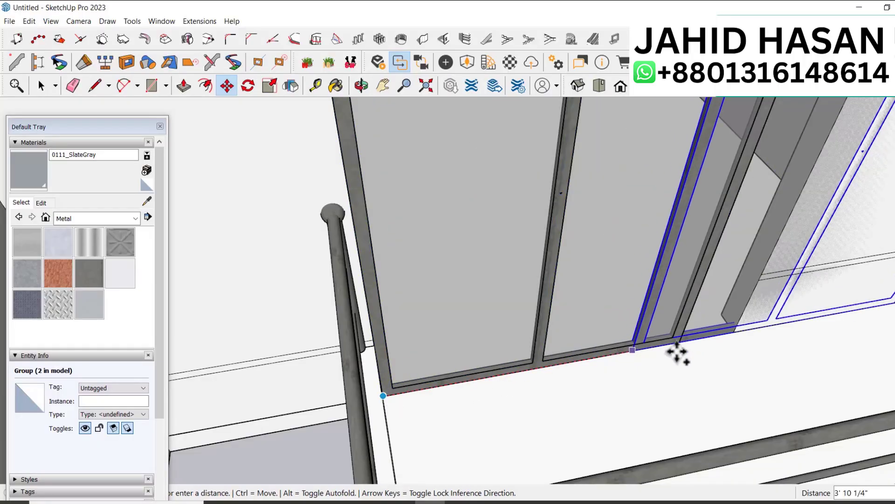
pyautogui.scroll(-7, 687, 353)
pyautogui.scroll(10, 418, 412)
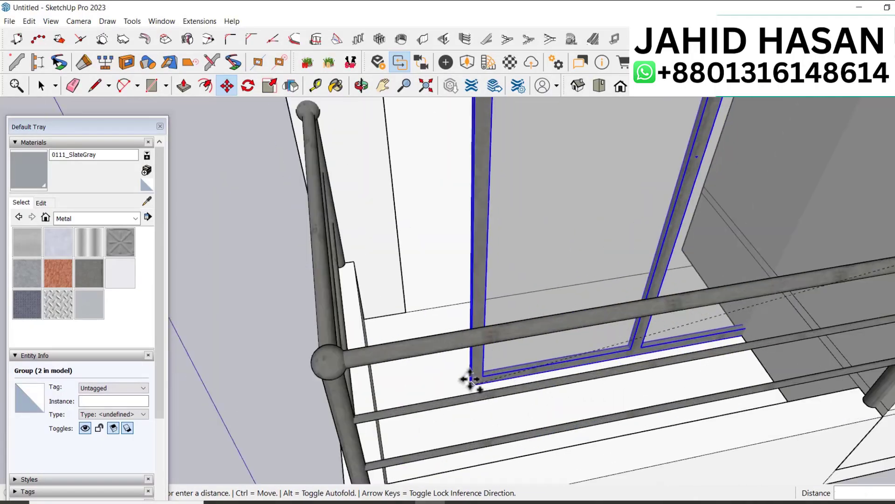
pyautogui.click(402, 307)
pyautogui.scroll(-8, 380, 344)
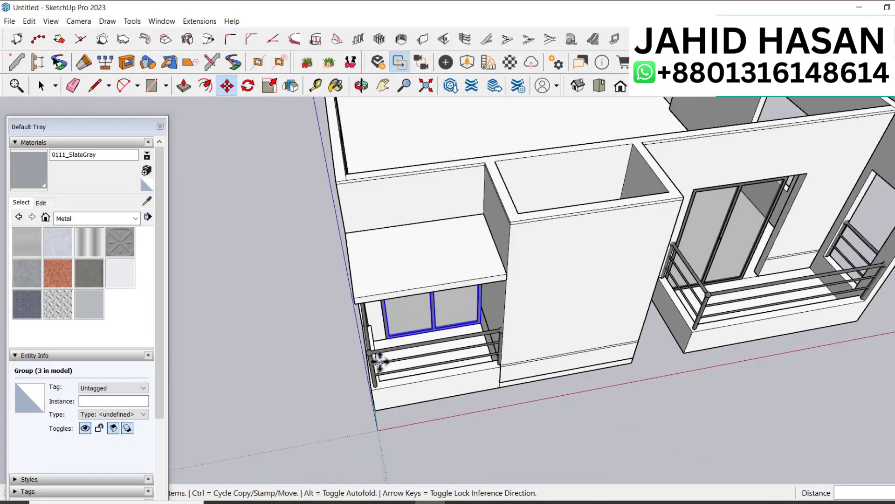
# Step: Scale the sliding door on the larger balcony sideways so that it fills the full width of its door opening
pyautogui.scroll(6, 644, 316)
pyautogui.press('space')
pyautogui.click(525, 237)
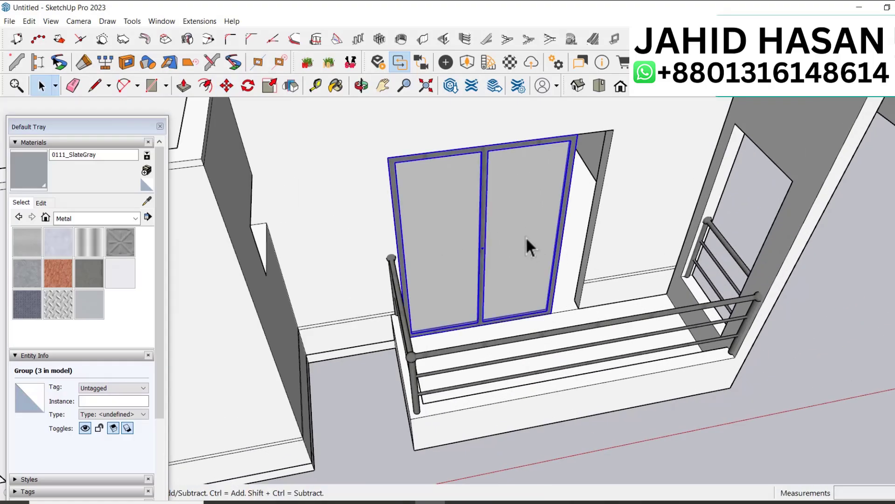
pyautogui.press('s')
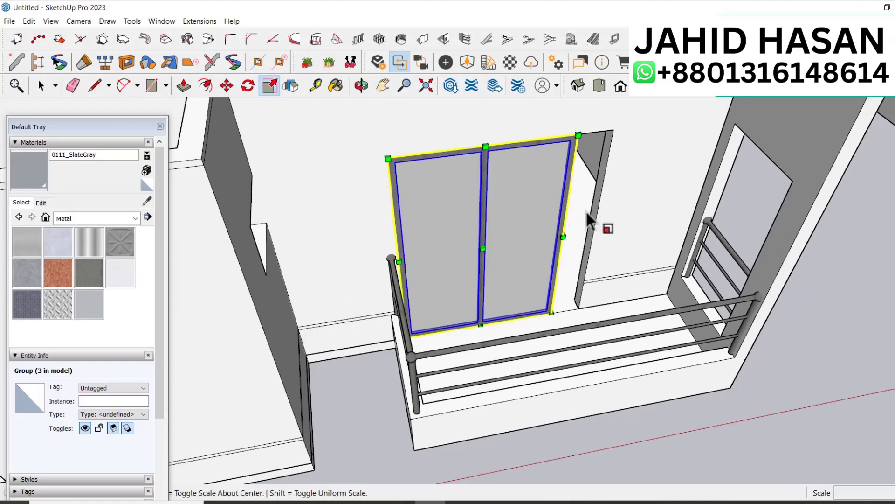
pyautogui.click(564, 236)
pyautogui.click(591, 244)
pyautogui.press('space')
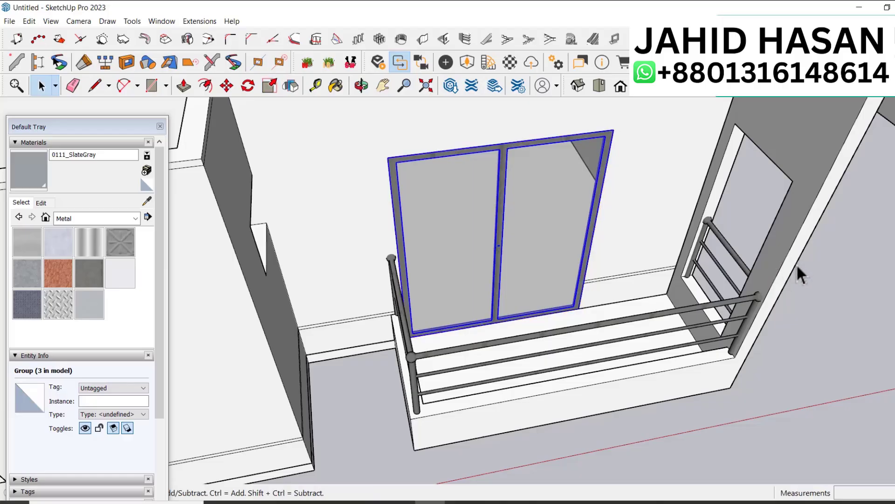
# Step: Move the small ventilator by its lower corner from the separate neighbouring wall into the first ventilator opening of the facing side wall
pyautogui.scroll(-6, 793, 265)
pyautogui.scroll(-2, 567, 286)
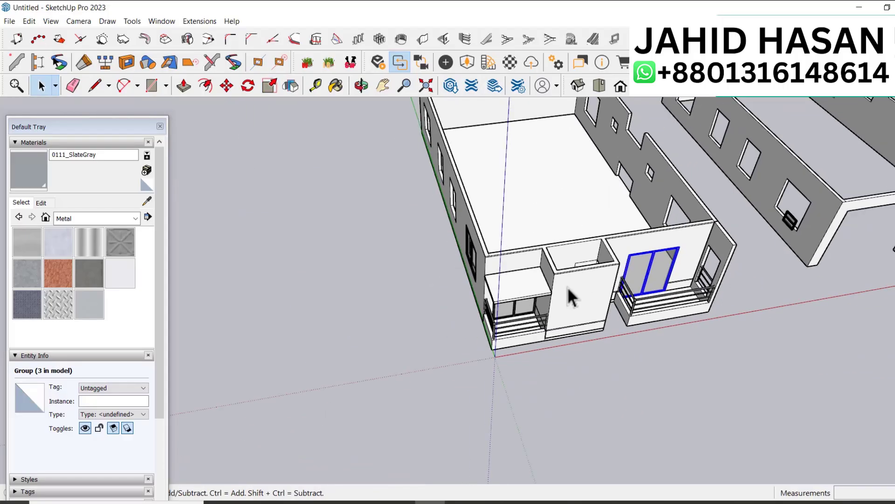
pyautogui.click(789, 223)
pyautogui.scroll(6, 805, 223)
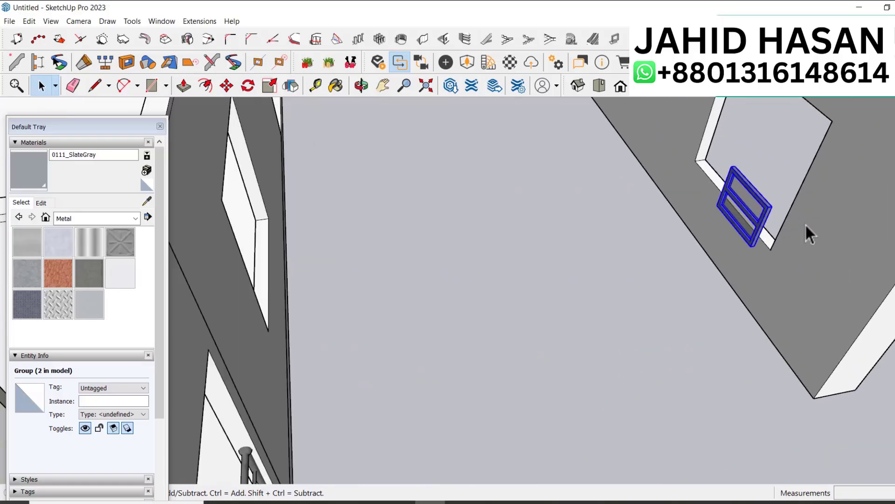
pyautogui.moveTo(681, 247); pyautogui.dragTo(874, 406, button='middle')
pyautogui.press('m')
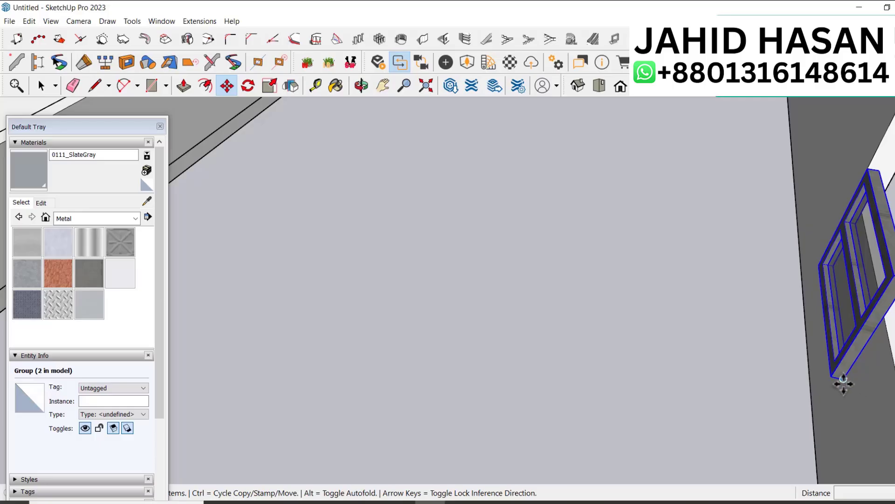
pyautogui.click(843, 383)
pyautogui.scroll(-6, 722, 354)
pyautogui.scroll(8, 530, 128)
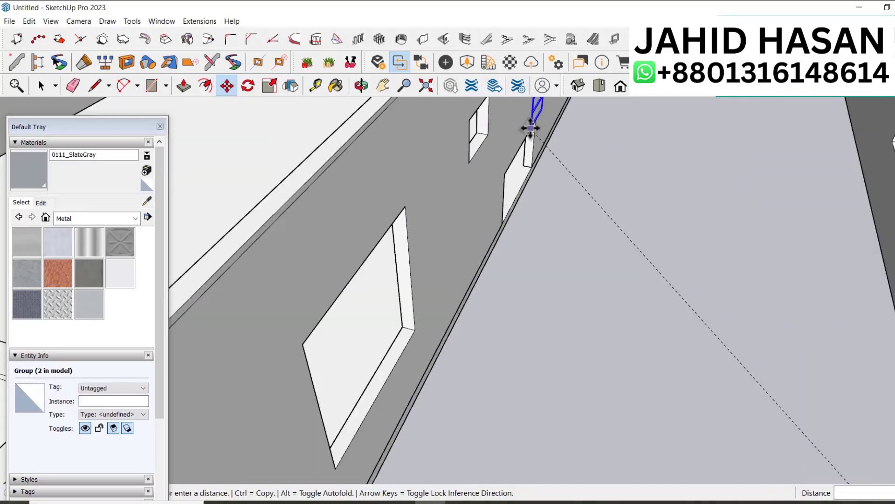
pyautogui.scroll(2, 531, 129)
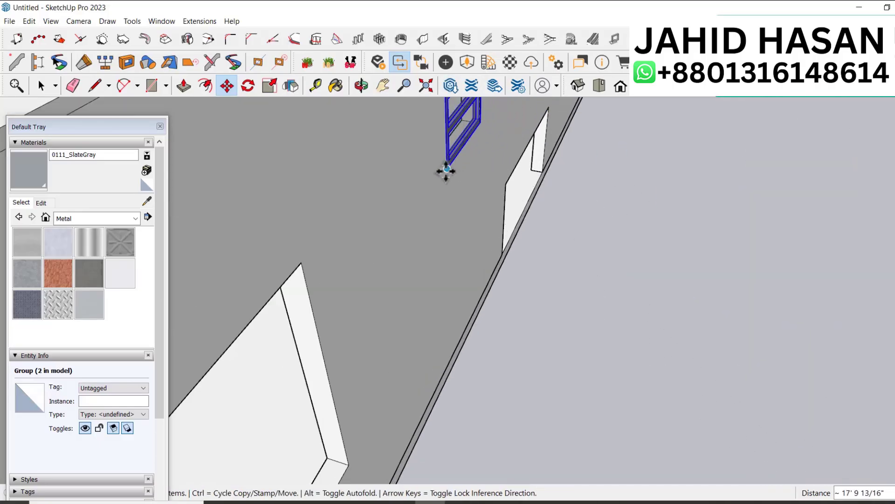
# Step: Copy the ventilator from its lower corner to the matching corner of the next ventilator opening farther along the same wall
pyautogui.press('ctrl')
pyautogui.scroll(-5, 472, 216)
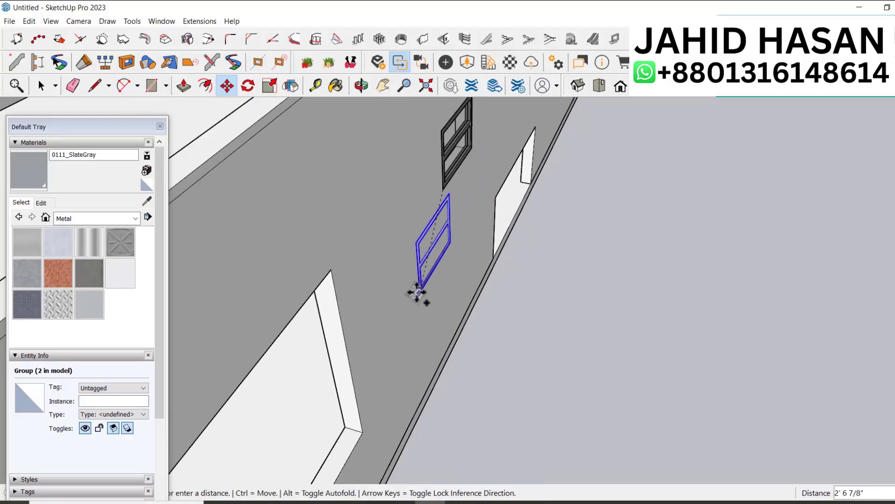
pyautogui.scroll(-3, 503, 180)
pyautogui.scroll(7, 471, 194)
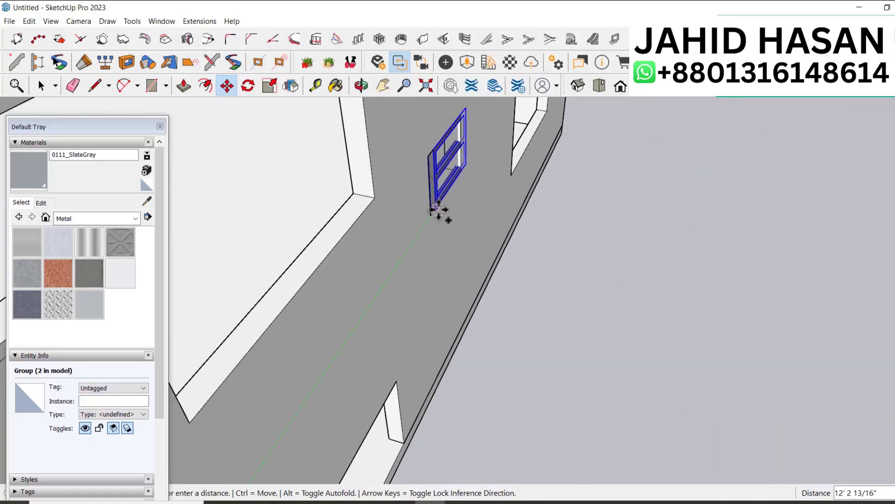
pyautogui.click(430, 215)
pyautogui.scroll(-8, 433, 224)
pyautogui.press('space')
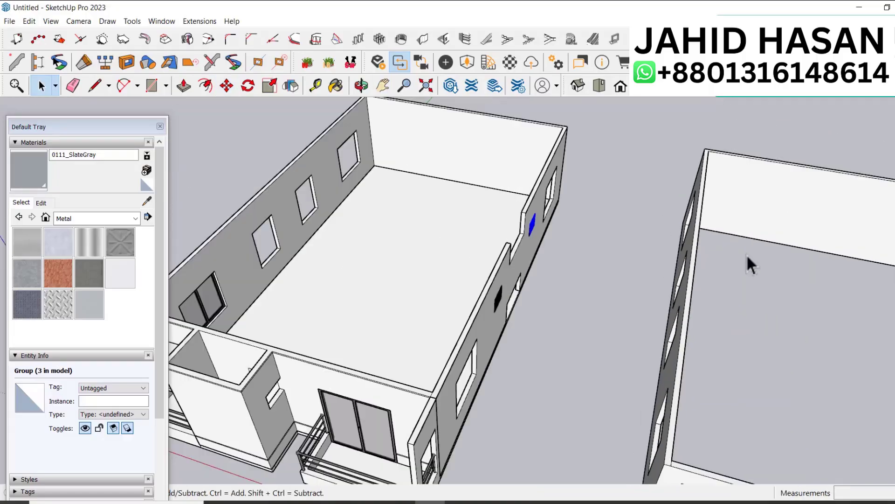
# Step: Copy the two-panel window from its lower outer corner to the same corner of the adjacent second opening in the side wall
pyautogui.scroll(5, 522, 312)
pyautogui.moveTo(523, 320); pyautogui.dragTo(466, 299, button='middle')
pyautogui.press('m')
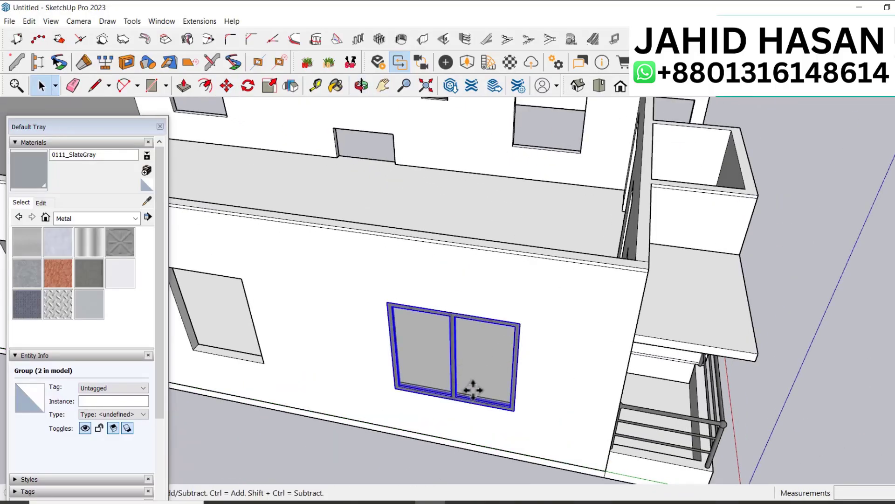
pyautogui.scroll(3, 536, 422)
pyautogui.click(504, 390)
pyautogui.press('ctrl')
pyautogui.scroll(-5, 729, 343)
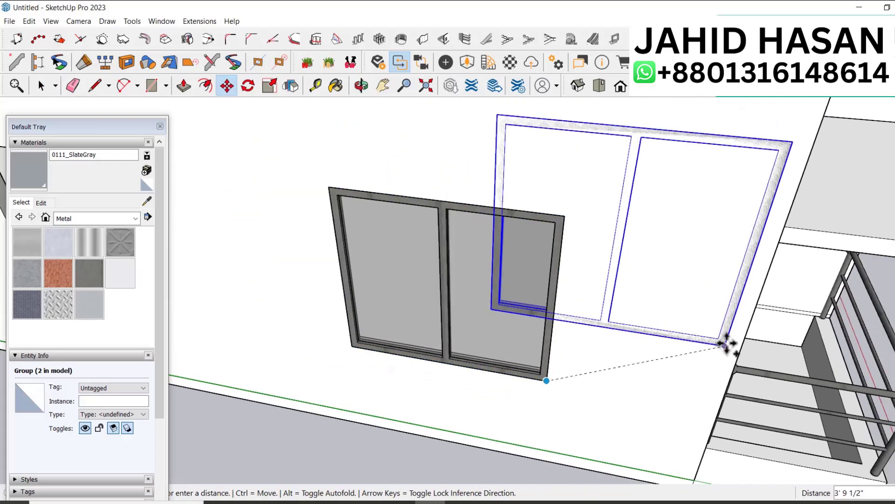
pyautogui.scroll(5, 725, 356)
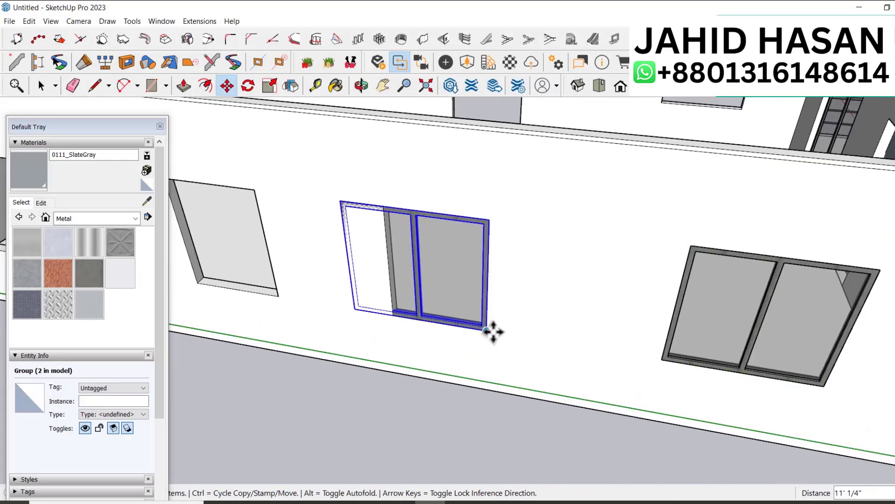
# Step: Copy the two-panel window from the second opening to the lower corner of the side wall's farthest opening
pyautogui.scroll(-2, 485, 322)
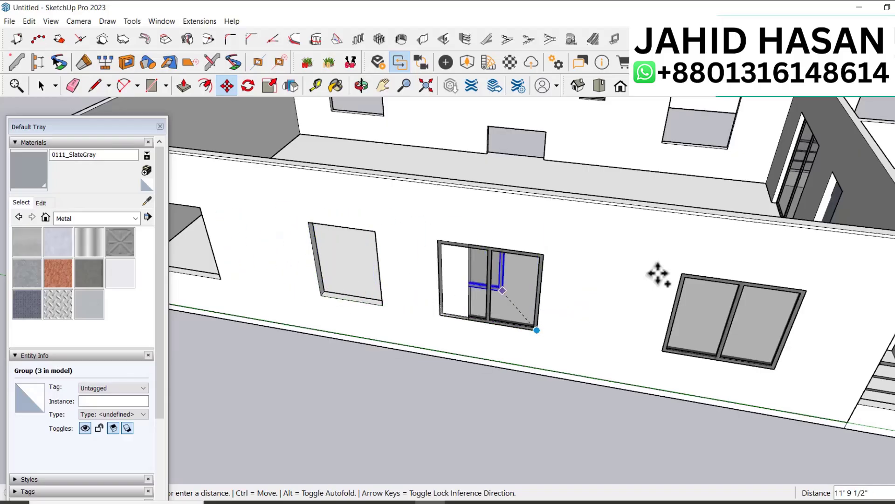
pyautogui.scroll(-2, 659, 273)
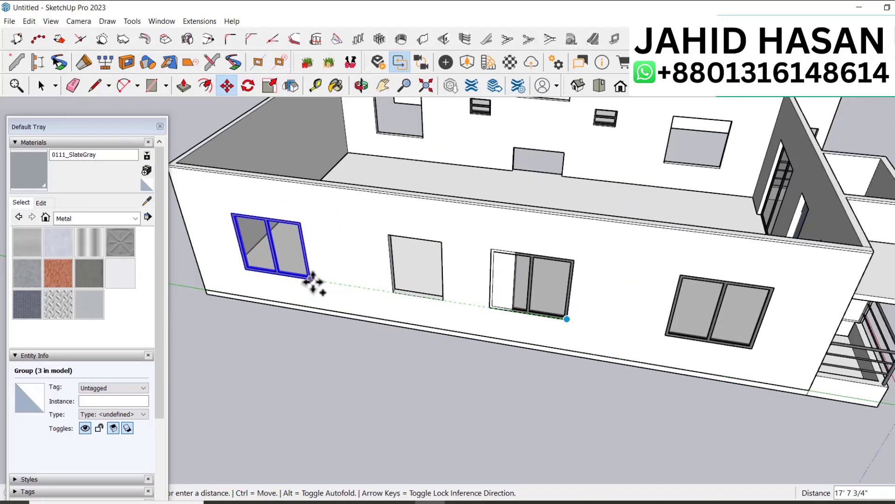
pyautogui.scroll(4, 303, 282)
pyautogui.click(339, 287)
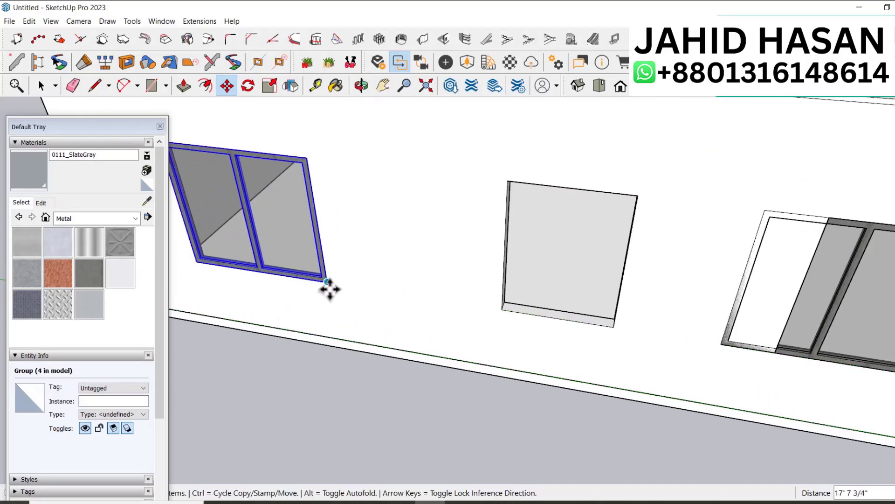
pyautogui.press('space')
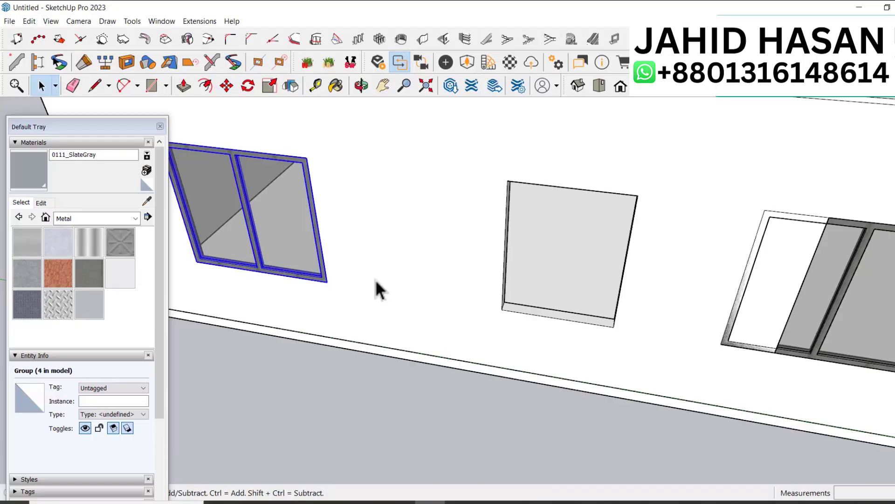
# Step: Scale the window in the second opening to 0.70 of its width to match the opening
pyautogui.click(839, 277)
pyautogui.press('s')
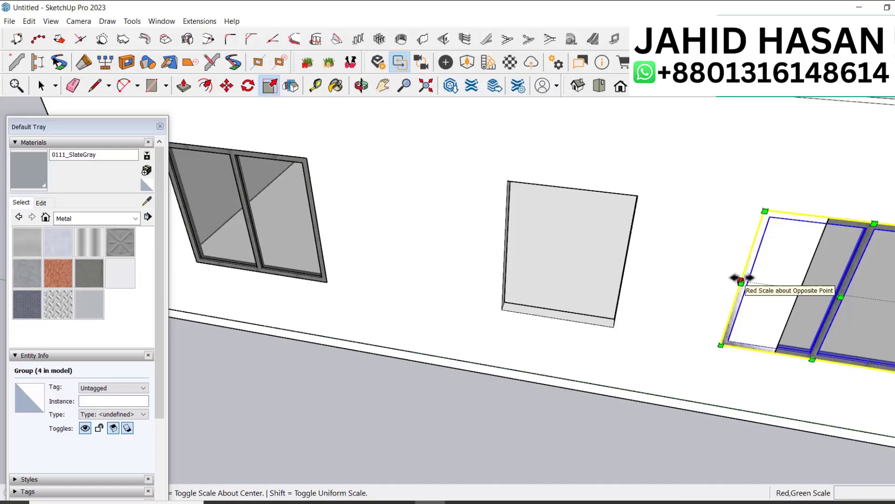
pyautogui.moveTo(741, 280); pyautogui.dragTo(815, 254)
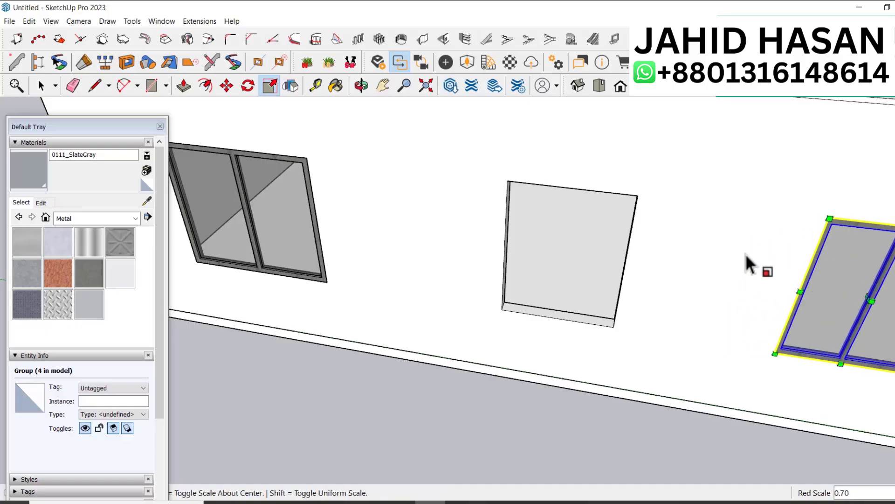
pyautogui.press('space')
pyautogui.scroll(-2, 746, 270)
pyautogui.scroll(3, 863, 298)
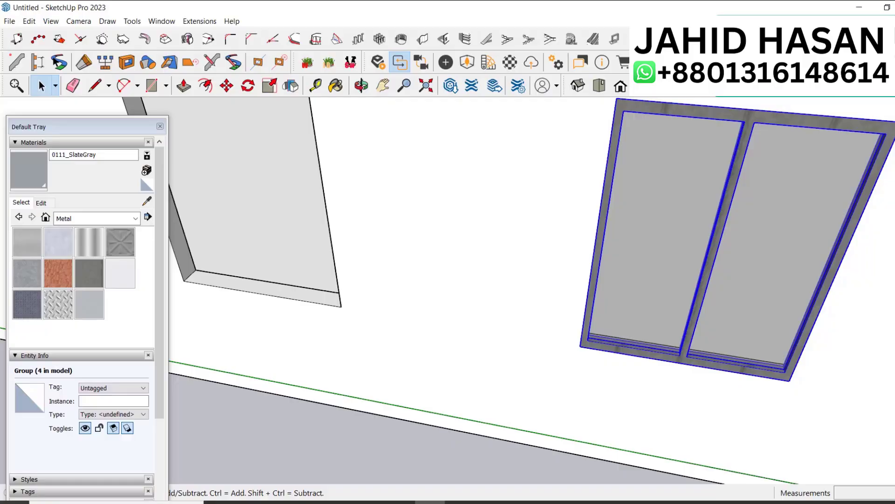
# Step: Delete the window in the second opening and draw a rectangle across that opening from corner to corner
pyautogui.press('Delete')
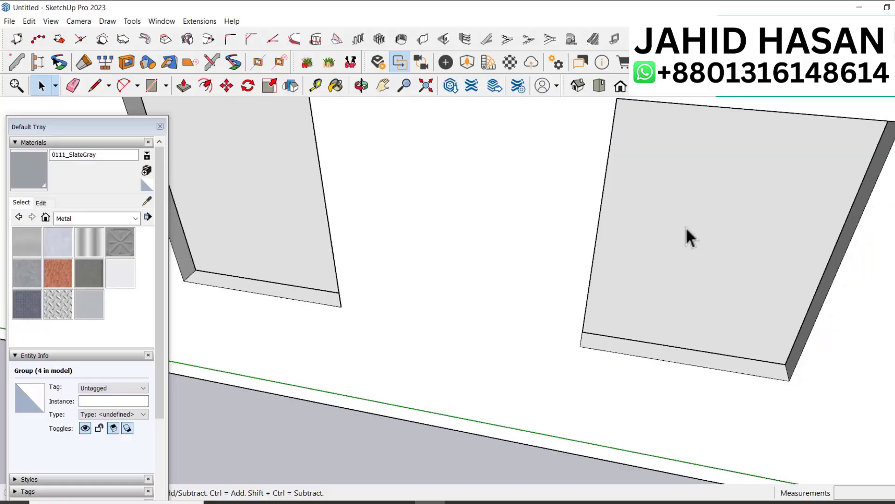
pyautogui.press('r')
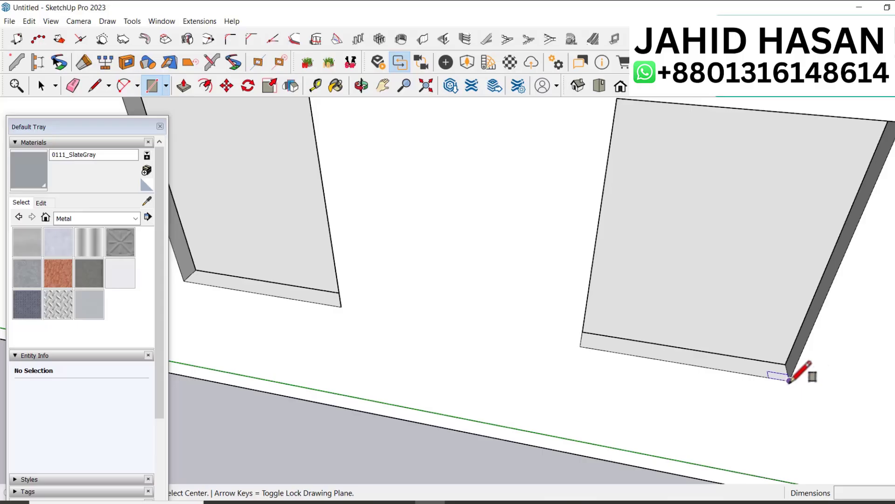
pyautogui.click(789, 379)
pyautogui.click(616, 100)
# Step: Divide the new rectangle with Panel Divider into a rectangular window frame of 1 row and two columns
pyautogui.press('space')
pyautogui.click(687, 196)
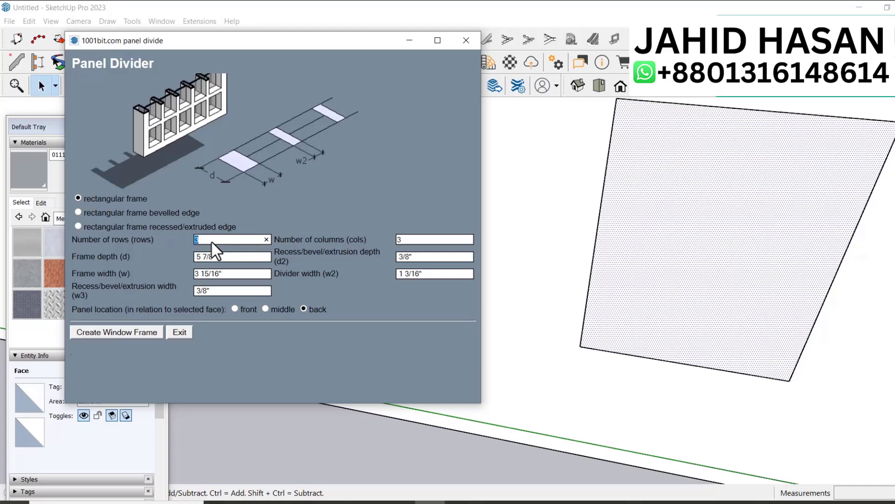
pyautogui.write('1')
pyautogui.click(128, 331)
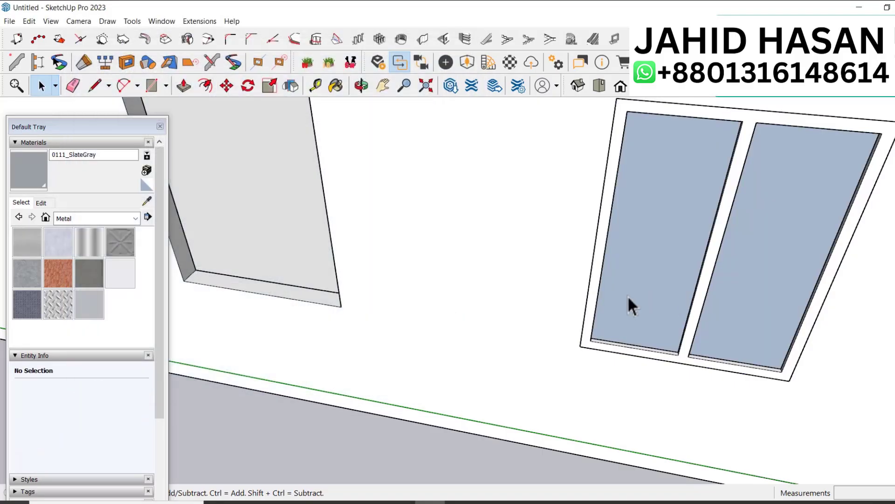
# Step: Sample Translucent Glass Gray from an existing window and paint it onto the panes inside the new window group
pyautogui.click(147, 200)
pyautogui.scroll(-5, 555, 261)
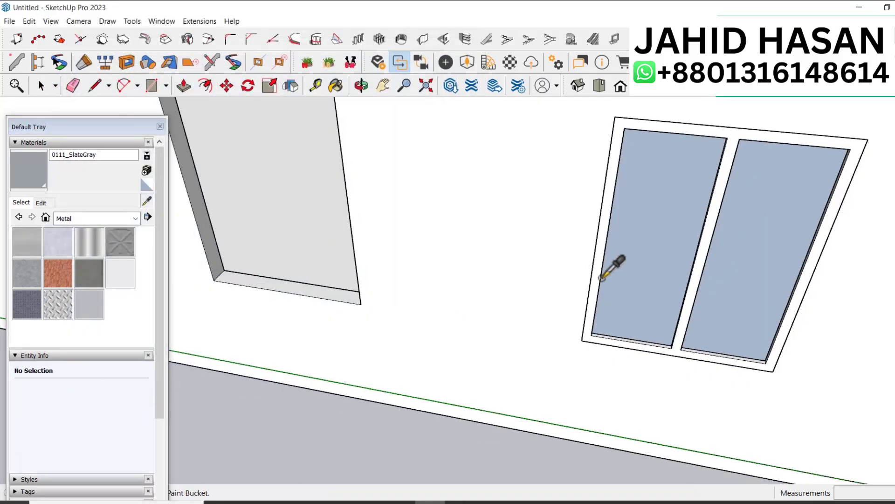
pyautogui.click(202, 211)
pyautogui.press('space')
pyautogui.doubleClick(606, 276)
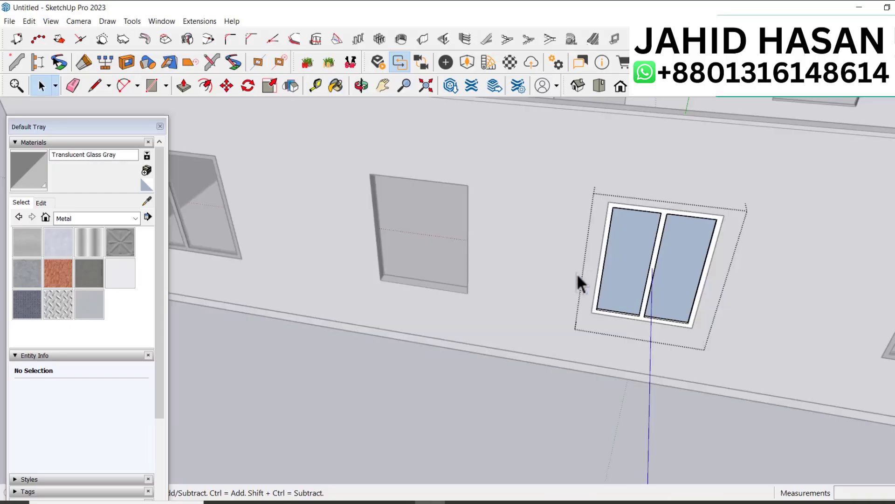
pyautogui.click(26, 177)
pyautogui.click(632, 231)
pyautogui.press('space')
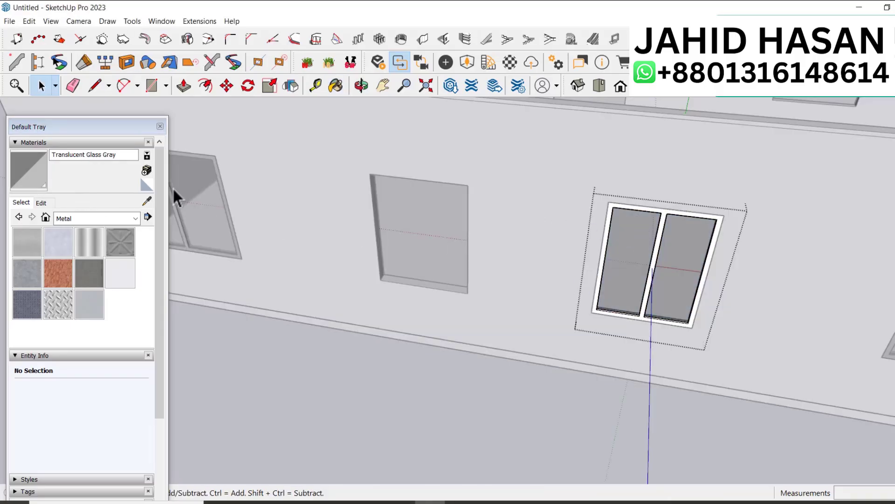
# Step: Sample Metal Seamed from an existing window frame, paint the new window's frame with it and leave the group
pyautogui.click(148, 200)
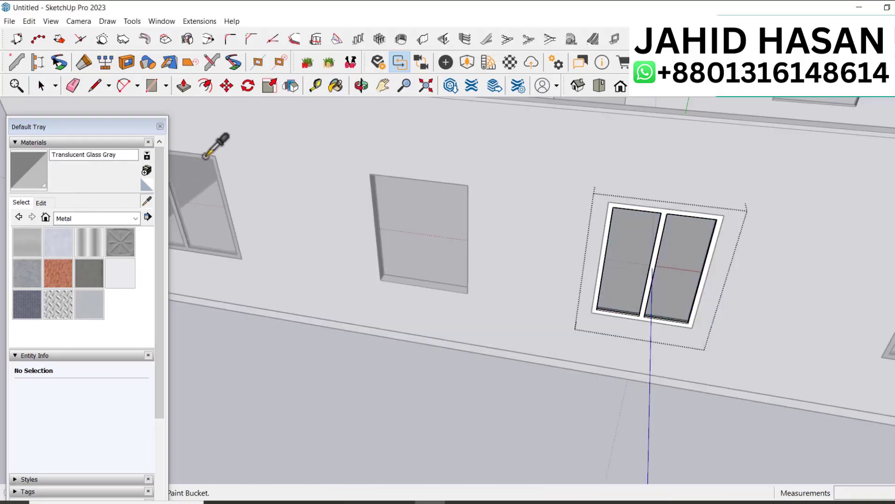
pyautogui.click(205, 155)
pyautogui.press('space')
pyautogui.click(658, 241)
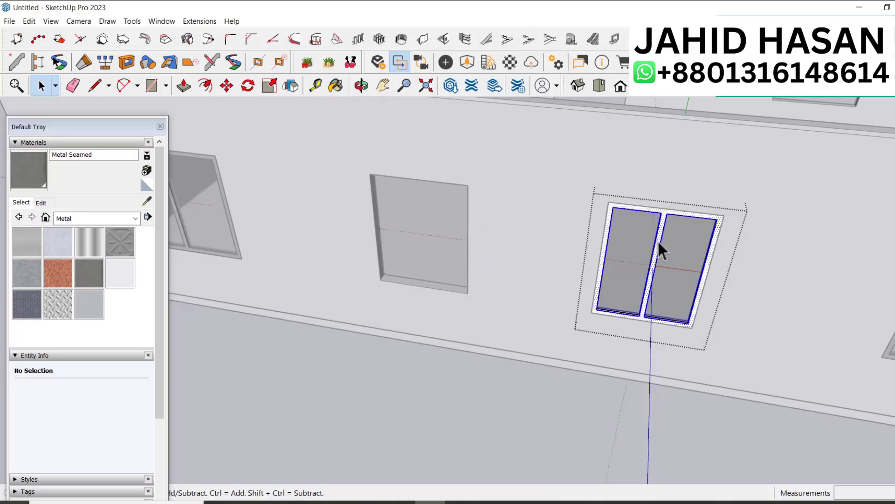
pyautogui.press('b')
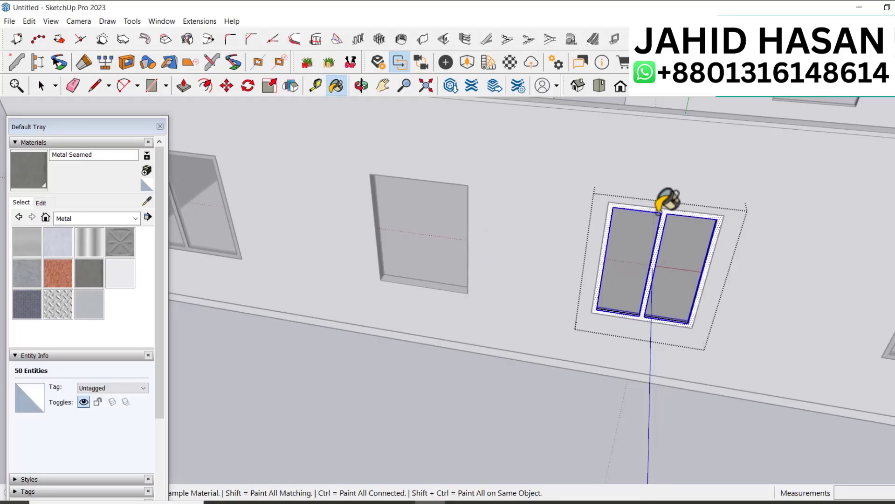
pyautogui.click(659, 210)
pyautogui.press('space')
pyautogui.click(494, 382)
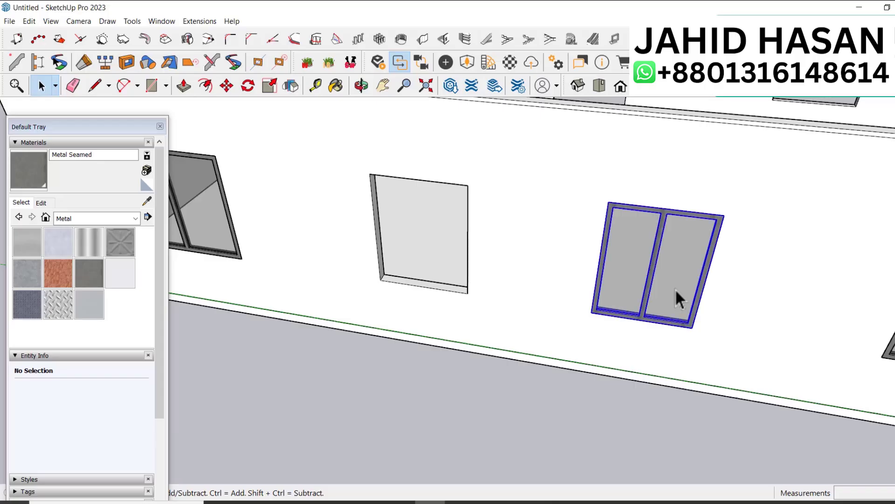
# Step: Copy the finished window from its lower outer corner to the same corner of the adjacent empty third opening
pyautogui.click(675, 288)
pyautogui.press('m')
pyautogui.scroll(4, 675, 288)
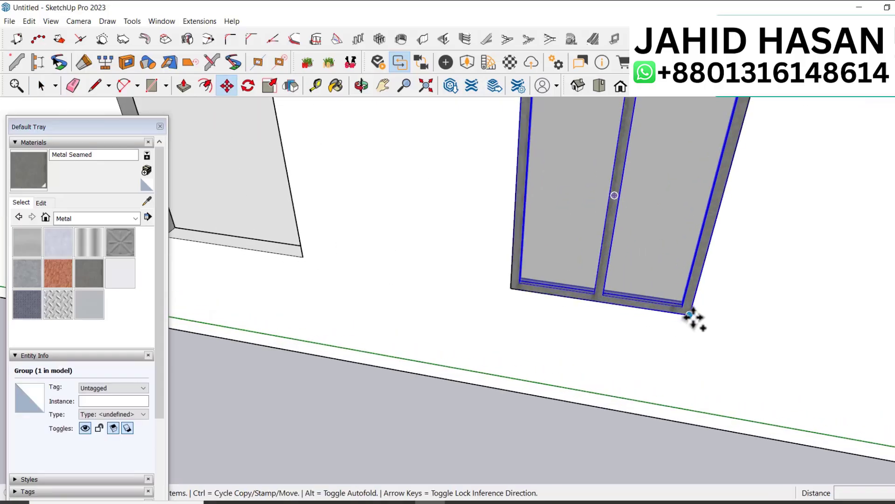
pyautogui.click(689, 313)
pyautogui.press('ctrl')
pyautogui.scroll(-3, 746, 310)
pyautogui.scroll(4, 480, 286)
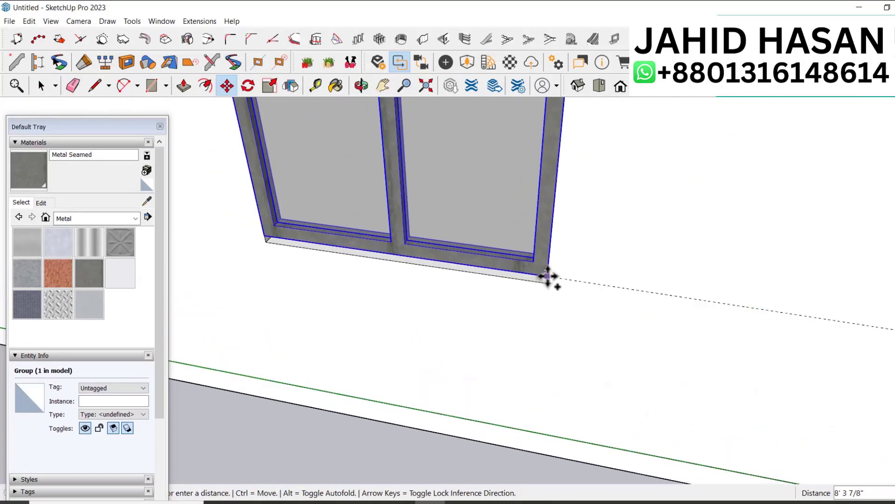
pyautogui.click(549, 279)
pyautogui.press('space')
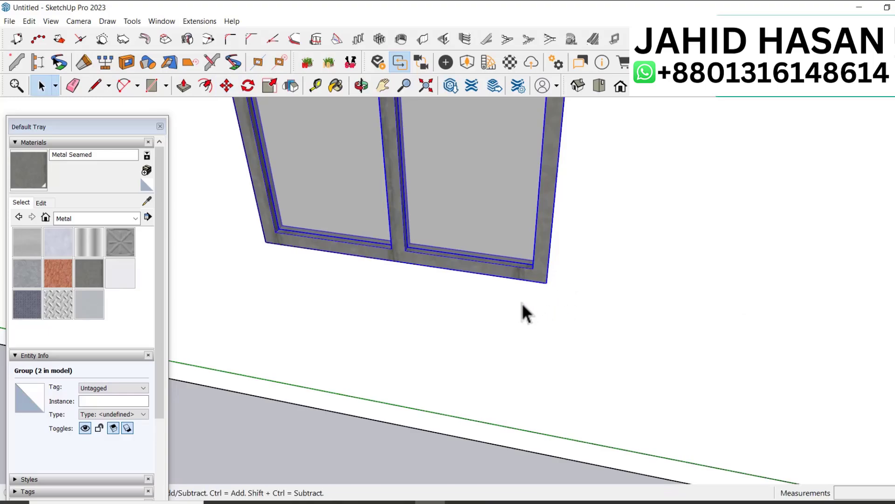
# Step: Mirror copies of the large window and the narrow window beside it toward the opposite long wall with Flip
pyautogui.scroll(-6, 524, 322)
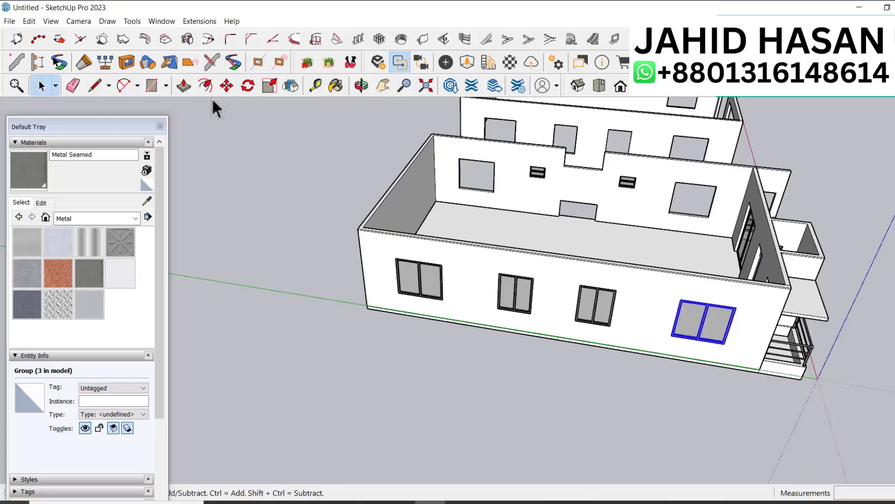
pyautogui.click(291, 86)
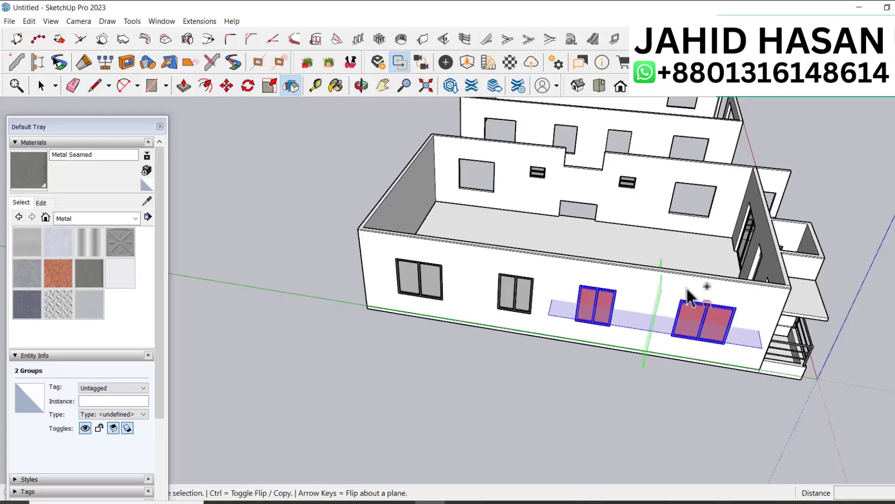
pyautogui.click(704, 243)
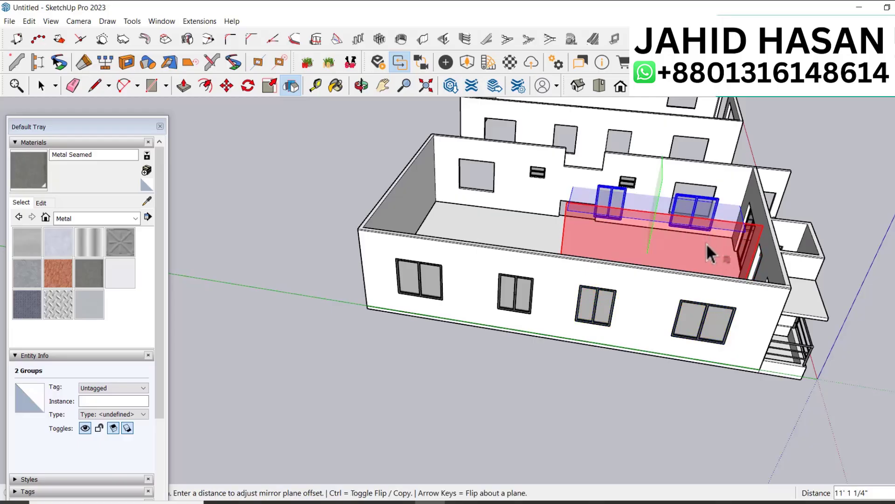
# Step: Move the two mirrored windows together so the larger one's lower outer corner meets the same corner of its wall opening
pyautogui.moveTo(706, 242); pyautogui.dragTo(463, 405, button='middle')
pyautogui.scroll(5, 463, 406)
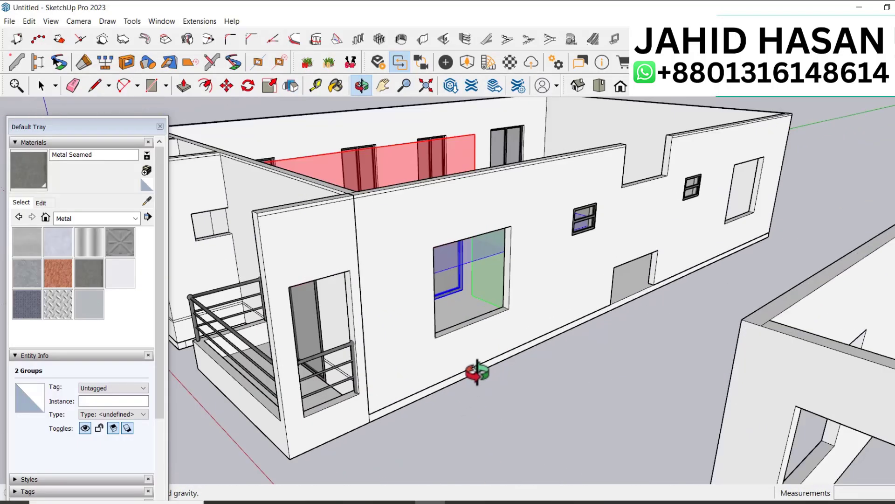
pyautogui.press('space')
pyautogui.press('m')
pyautogui.click(480, 399)
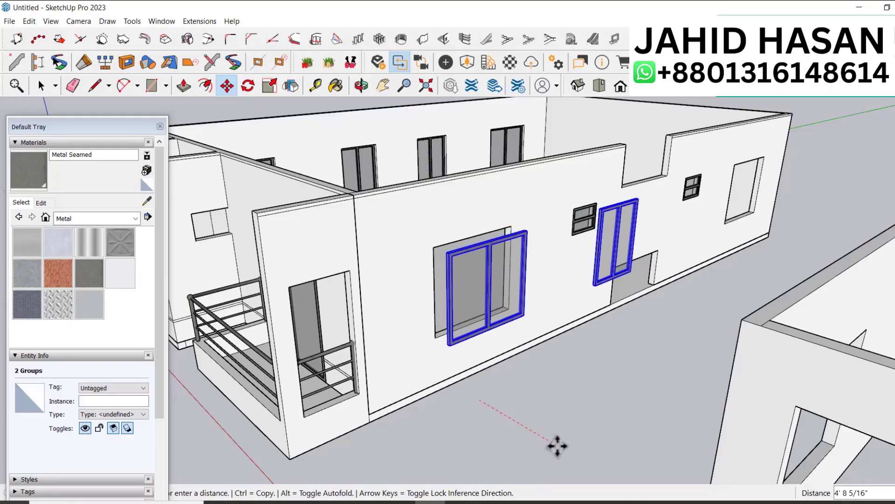
pyautogui.press('Escape')
pyautogui.scroll(6, 444, 343)
pyautogui.click(453, 330)
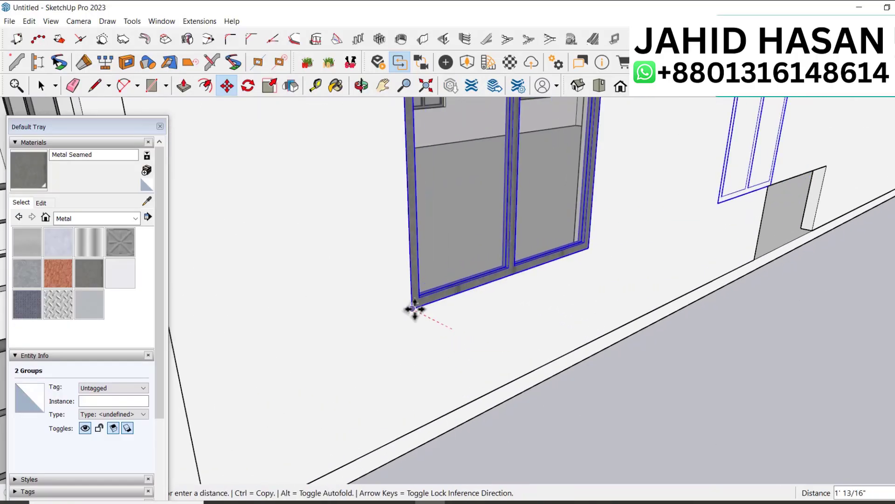
pyautogui.click(412, 303)
# Step: Delete the surplus narrow mirrored window overlapping the ventilator
pyautogui.scroll(-5, 472, 379)
pyautogui.scroll(3, 681, 280)
pyautogui.scroll(2, 681, 280)
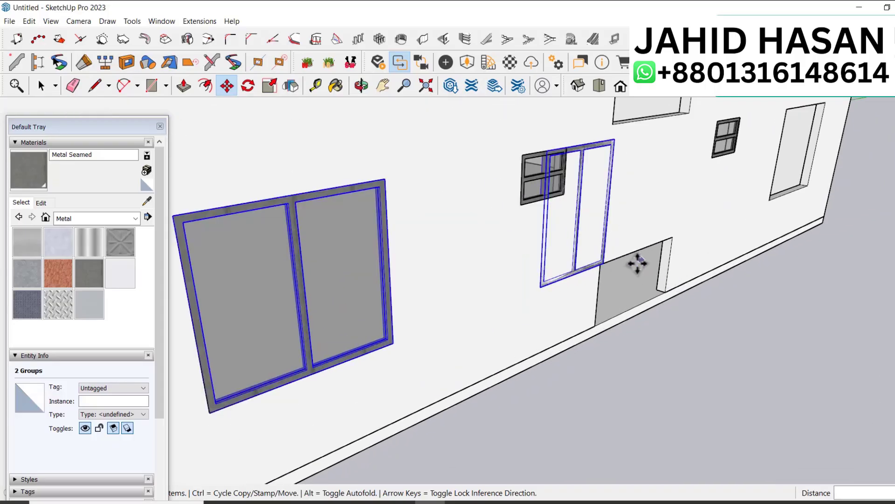
pyautogui.press('space')
pyautogui.click(557, 246)
pyautogui.scroll(-2, 476, 314)
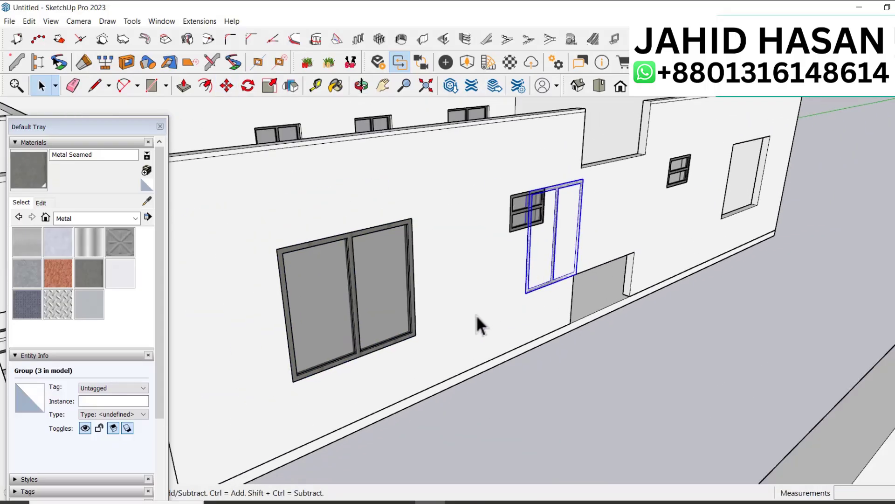
pyautogui.click(478, 314)
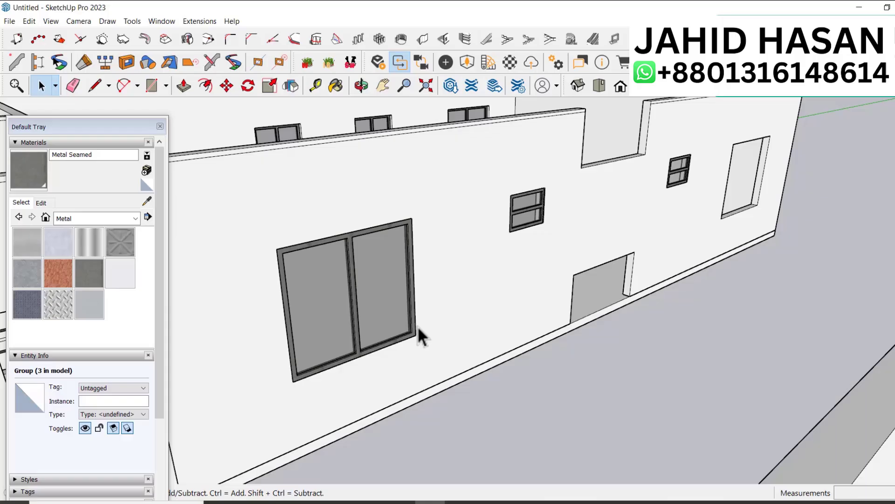
# Step: Copy the large window from its lower corner to the matching corner of the empty opening at the wall's far end
pyautogui.click(329, 329)
pyautogui.press('m')
pyautogui.press('ctrl')
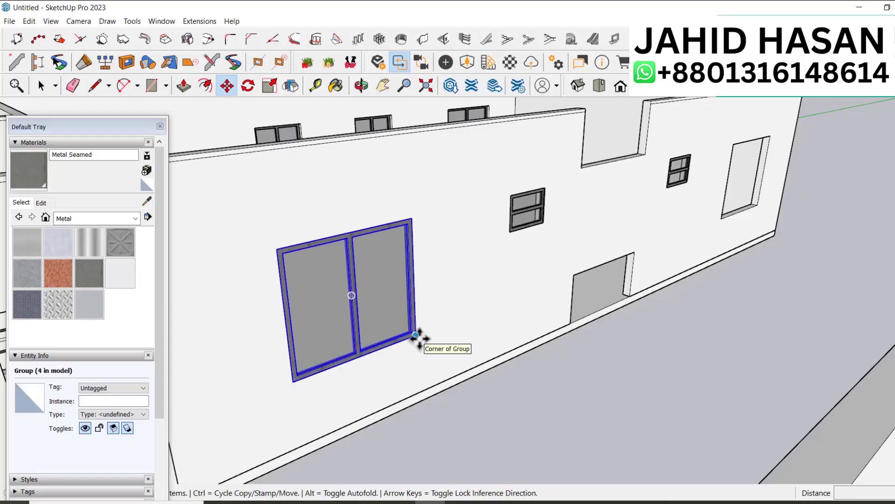
pyautogui.click(415, 335)
pyautogui.scroll(4, 764, 206)
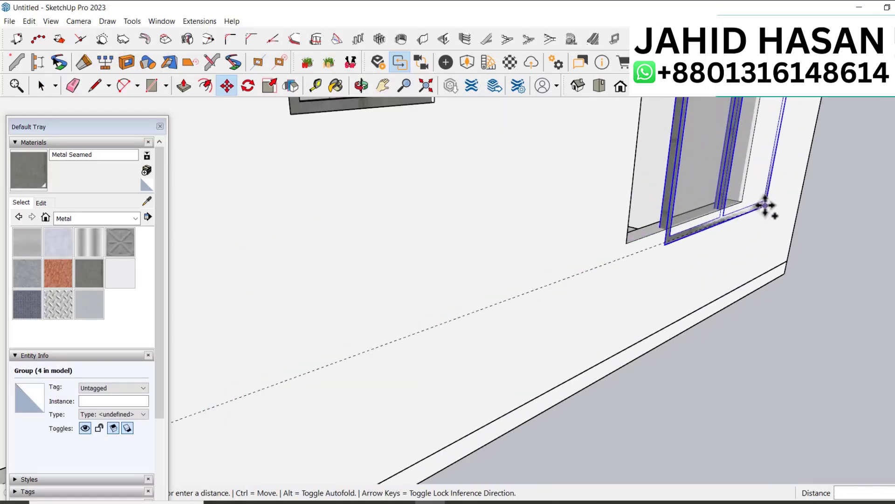
pyautogui.click(746, 207)
pyautogui.scroll(-5, 634, 346)
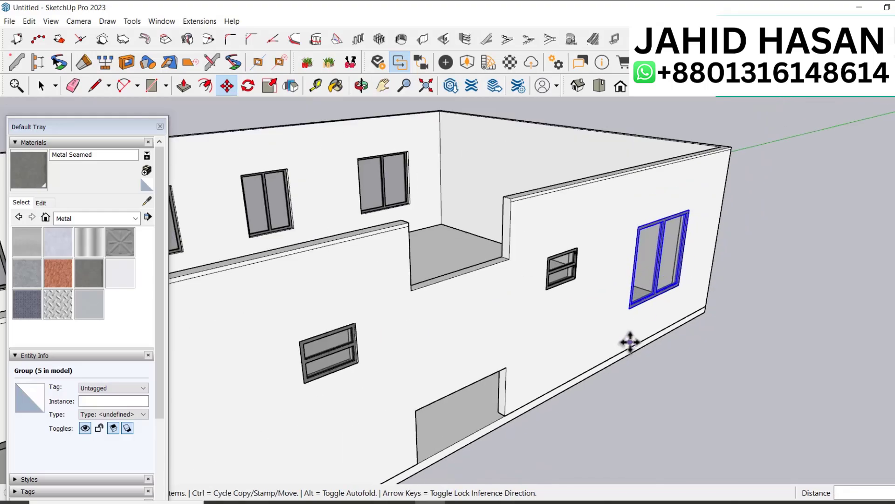
pyautogui.press('space')
# Step: Copy the far-end window from its lower corner to the lower corner of the open notch in the wall's upper edge
pyautogui.scroll(3, 628, 345)
pyautogui.scroll(-3, 627, 345)
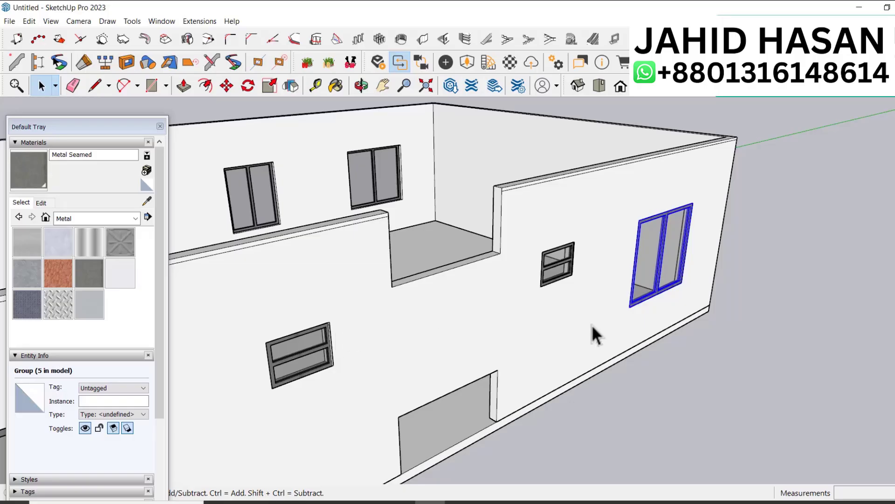
pyautogui.press('m')
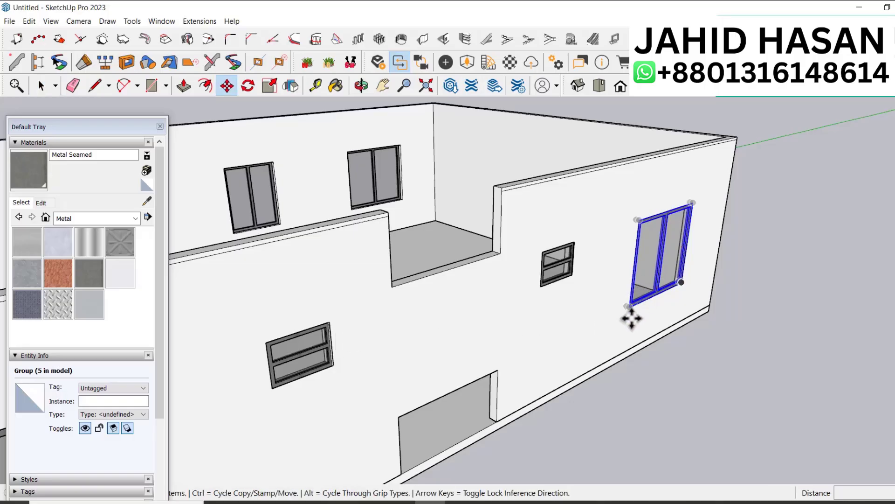
pyautogui.scroll(3, 631, 296)
pyautogui.click(630, 295)
pyautogui.scroll(-5, 631, 295)
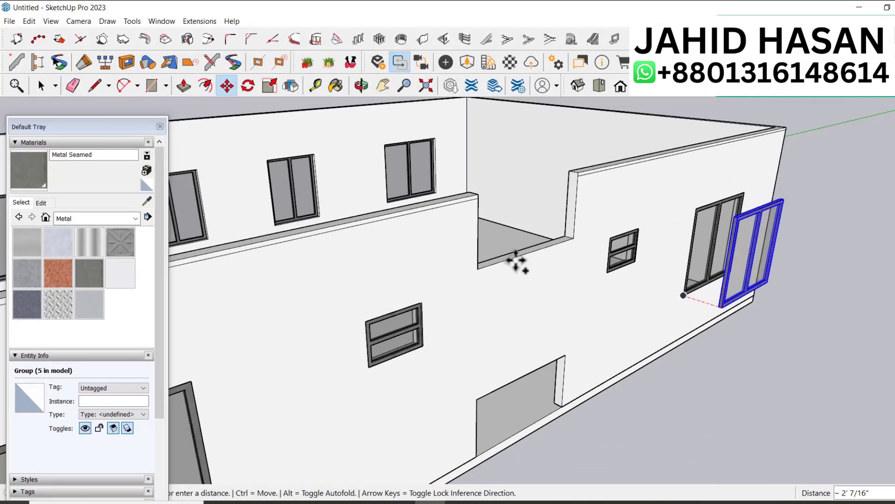
pyautogui.scroll(2, 480, 266)
pyautogui.click(477, 267)
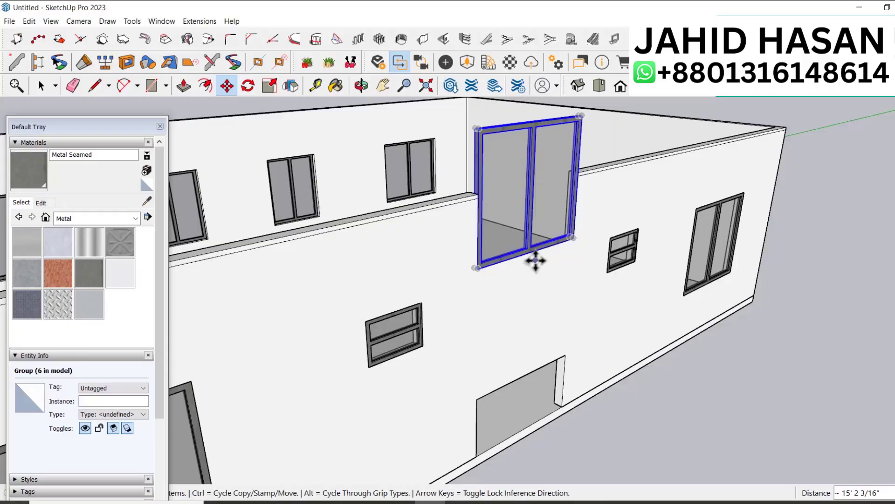
pyautogui.scroll(3, 541, 259)
pyautogui.press('space')
# Step: Move the imported 102 4 storey pct.dwg floor plan by its outer corner onto the matching corner of the building's floor
pyautogui.scroll(-5, 601, 334)
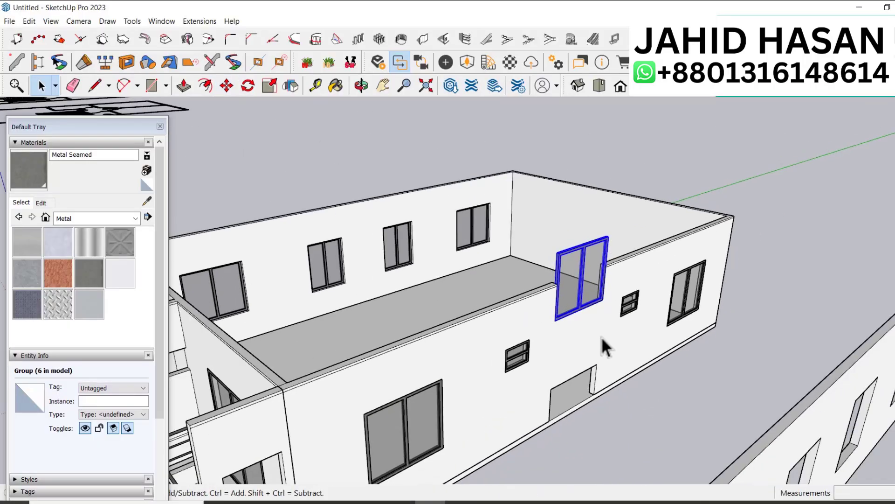
pyautogui.moveTo(583, 344); pyautogui.dragTo(708, 322, button='middle')
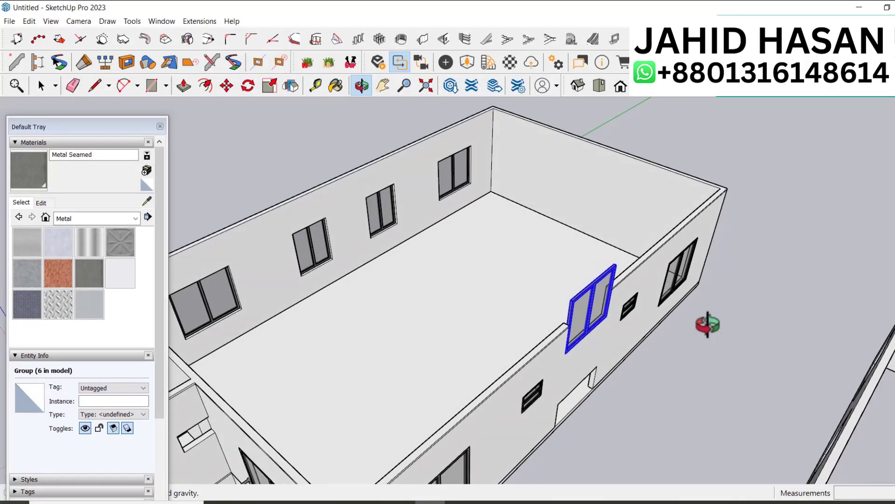
pyautogui.scroll(-5, 720, 296)
pyautogui.scroll(-3, 637, 361)
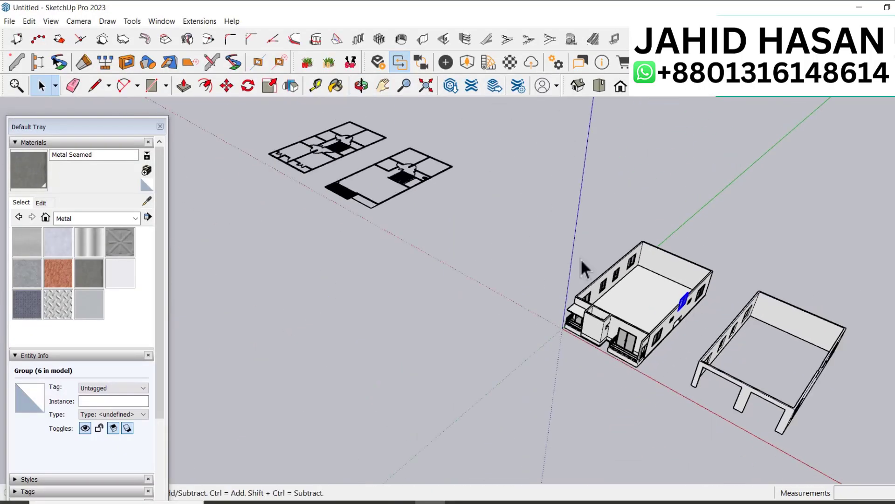
pyautogui.click(407, 174)
pyautogui.scroll(8, 406, 174)
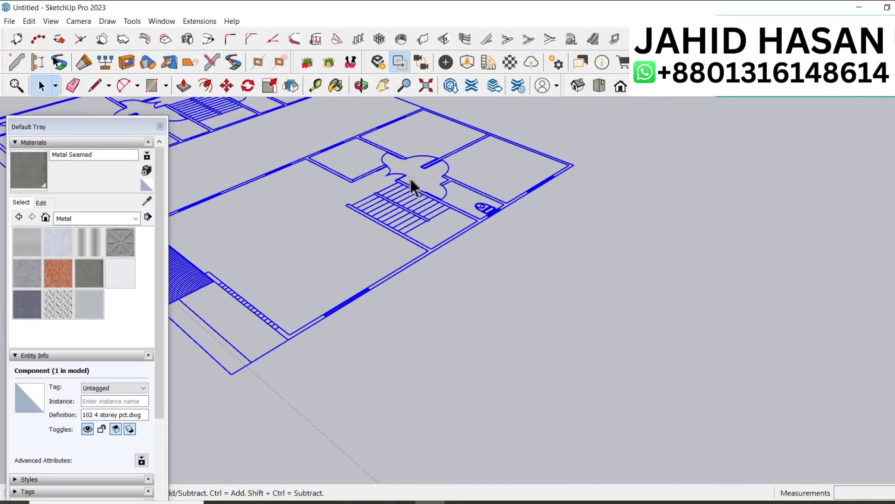
pyautogui.press('m')
pyautogui.click(575, 164)
pyautogui.scroll(-5, 665, 174)
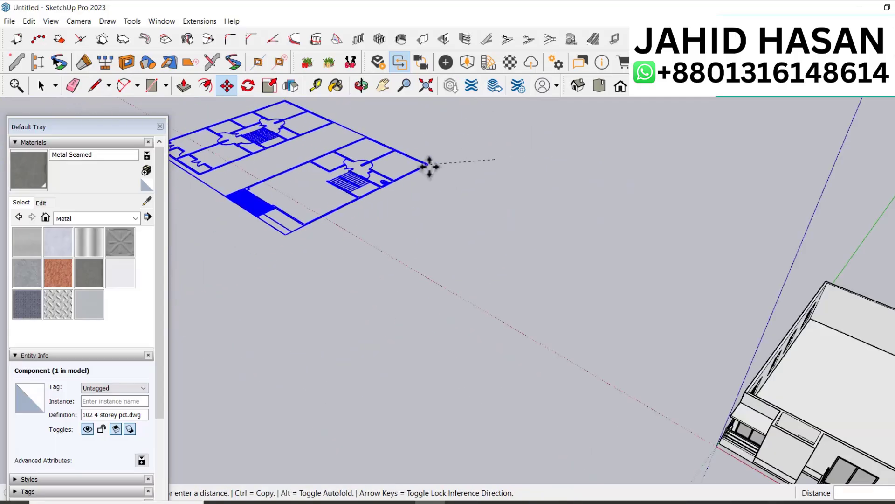
pyautogui.scroll(-3, 430, 167)
pyautogui.scroll(10, 675, 281)
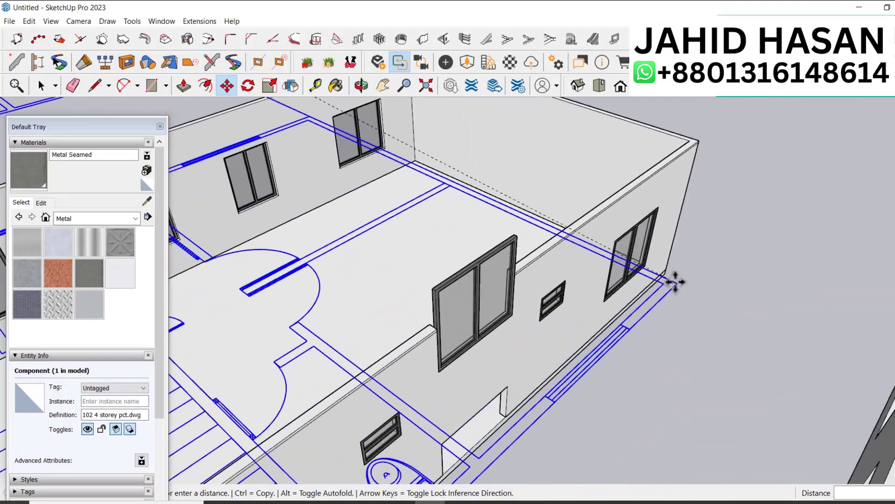
pyautogui.scroll(4, 672, 280)
pyautogui.click(667, 264)
pyautogui.scroll(-6, 697, 257)
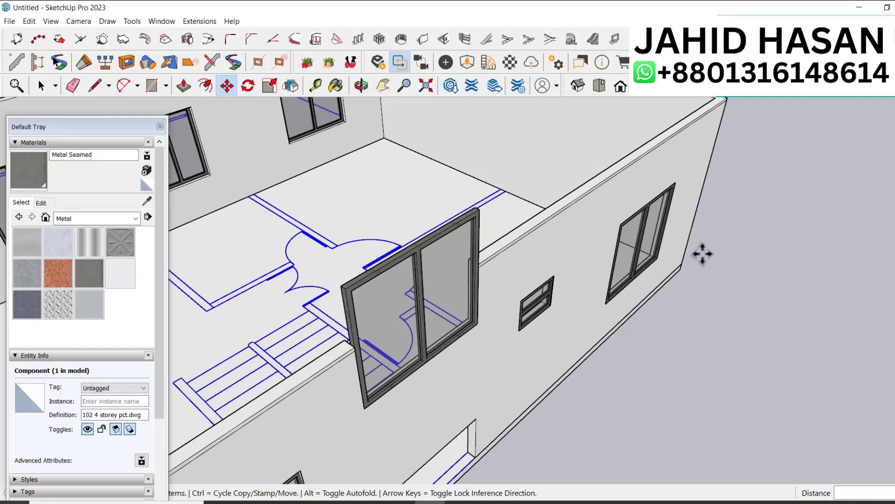
pyautogui.press('space')
# Step: Place Tape Measure guides along the stair's side wall edge and the neighbouring room's wall edge so that they cross
pyautogui.moveTo(689, 250); pyautogui.dragTo(411, 315, button='middle')
pyautogui.scroll(3, 409, 321)
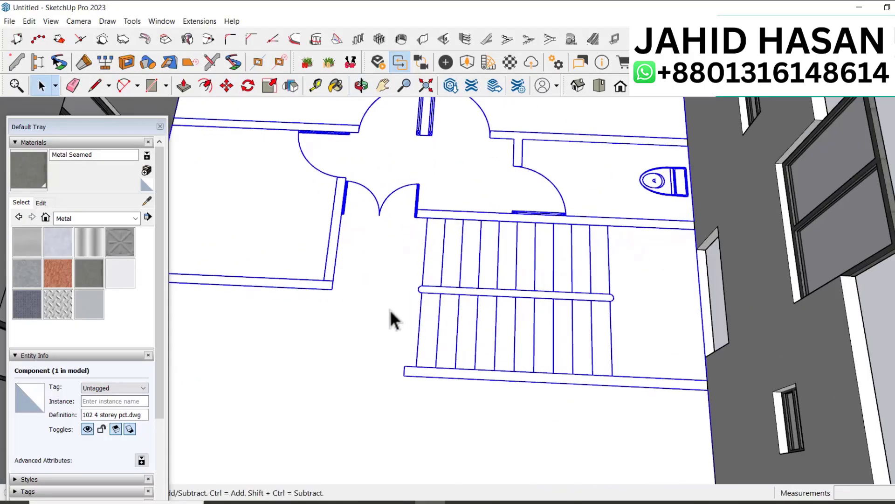
pyautogui.click(390, 310)
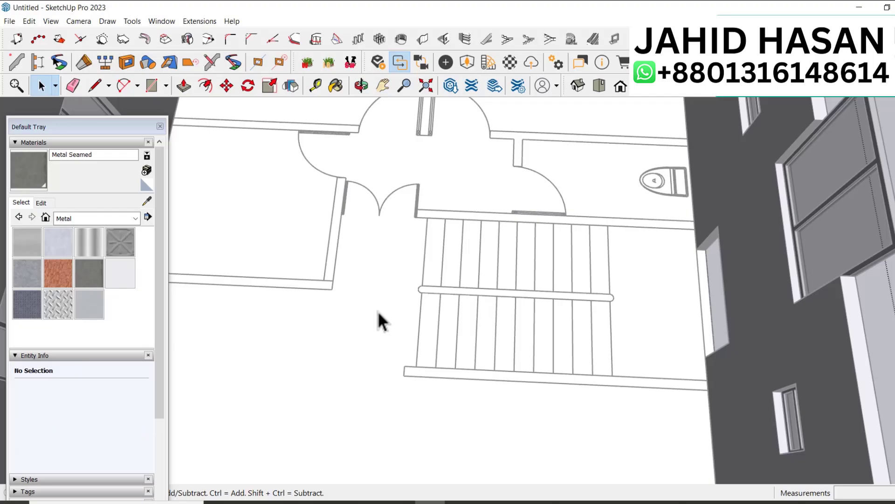
pyautogui.press('t')
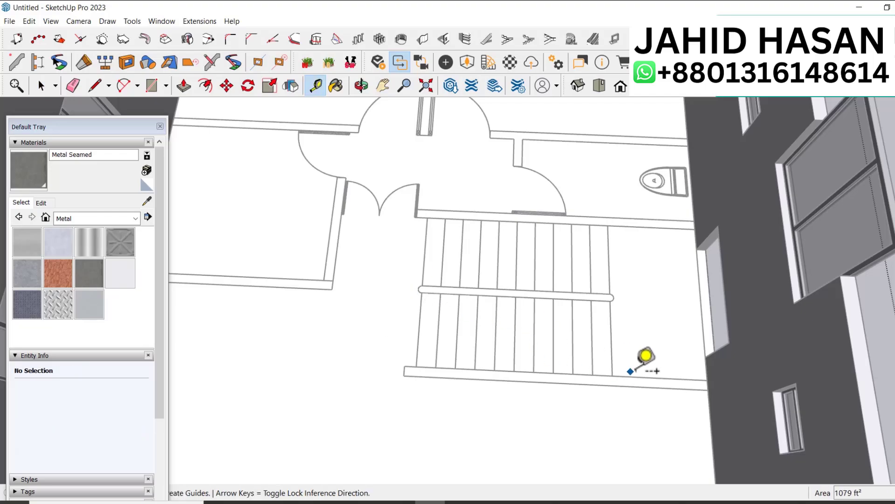
pyautogui.click(641, 376)
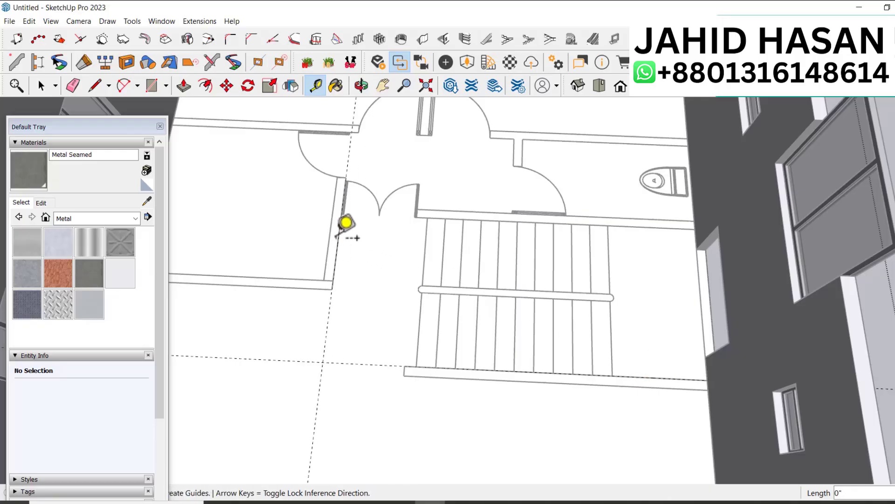
# Step: Draw a rectangle of about 16' 4" by 7' over the stair area, from the guide intersection to the exterior wall
pyautogui.press('r')
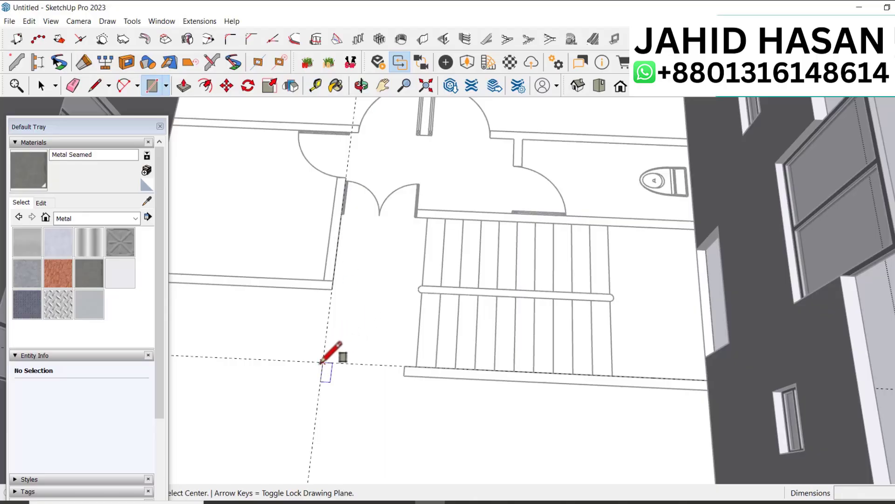
pyautogui.click(323, 362)
pyautogui.scroll(1, 651, 243)
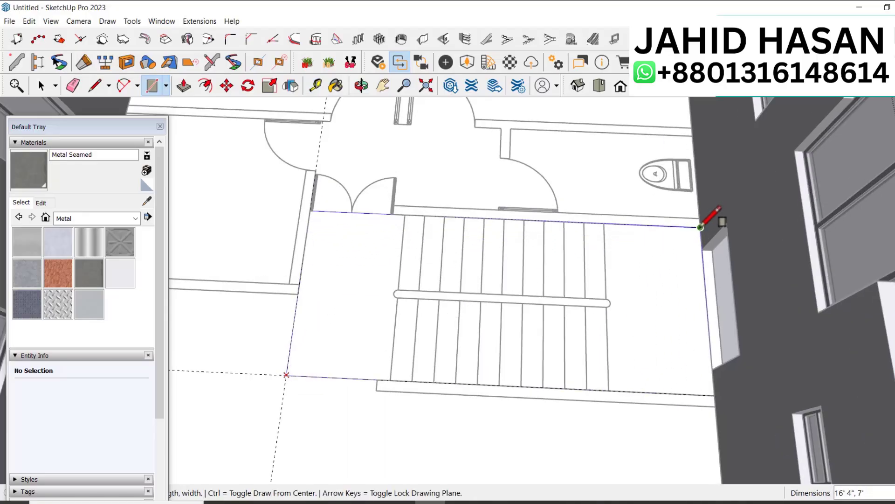
pyautogui.click(701, 227)
# Step: Push the stair rectangle 5" down through the floor slab to cut the stairwell opening
pyautogui.press('p')
pyautogui.click(346, 250)
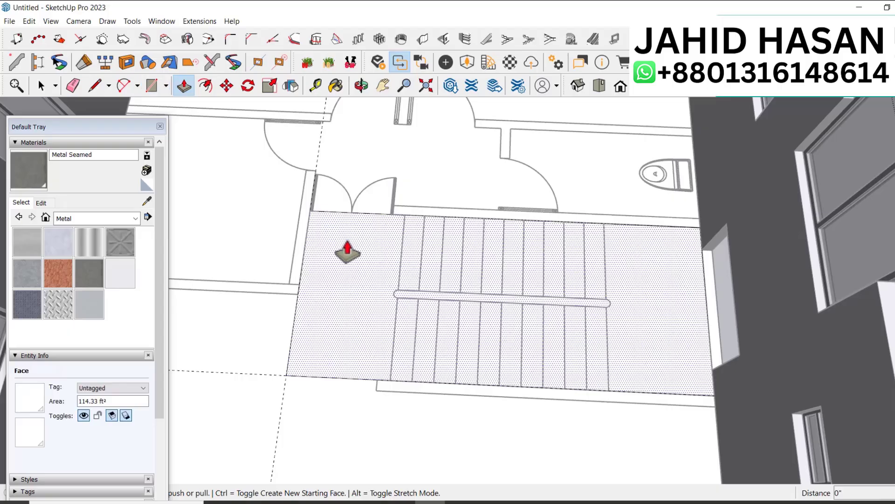
pyautogui.click(349, 321)
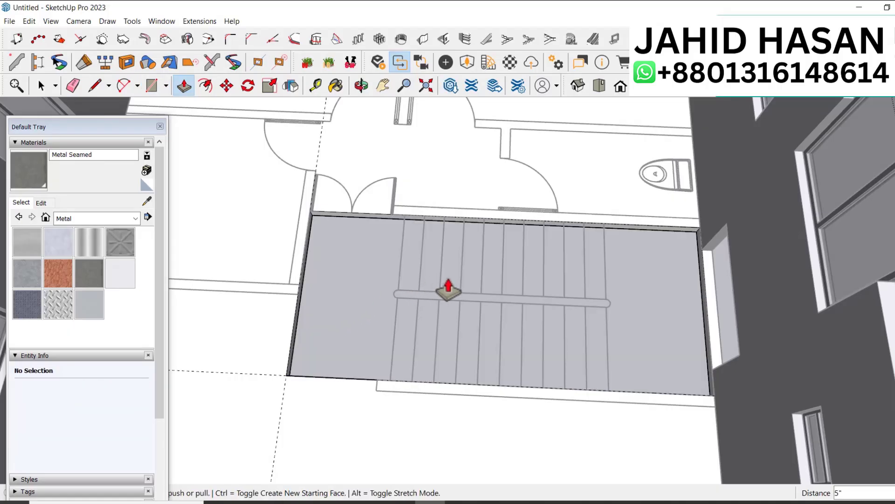
pyautogui.press('space')
# Step: Push the stairwell's slab edge face at the exterior wall 5" outward through the wall opening
pyautogui.scroll(-5, 456, 252)
pyautogui.moveTo(456, 252); pyautogui.dragTo(305, 166, button='middle')
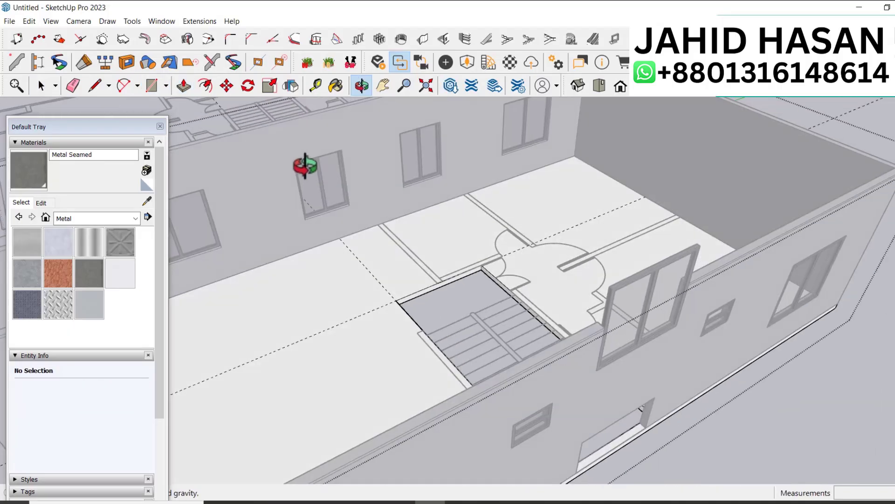
pyautogui.scroll(-5, 305, 166)
pyautogui.scroll(8, 506, 341)
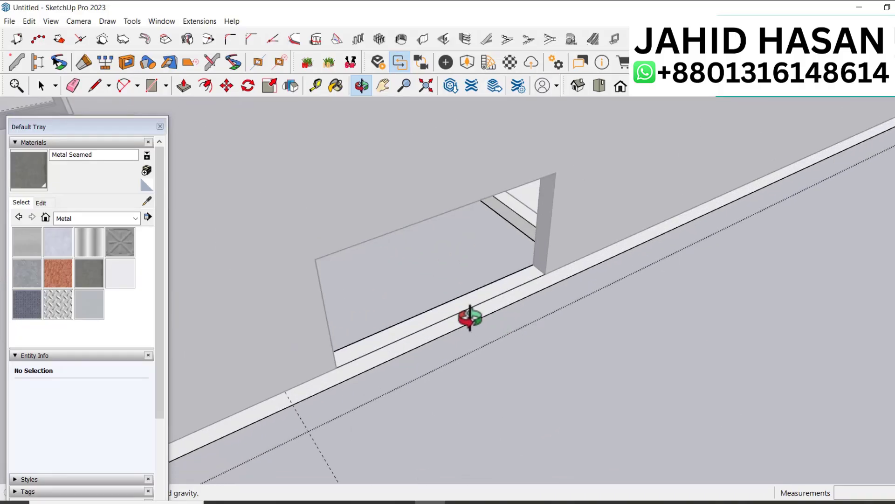
pyautogui.moveTo(470, 318); pyautogui.dragTo(331, 294)
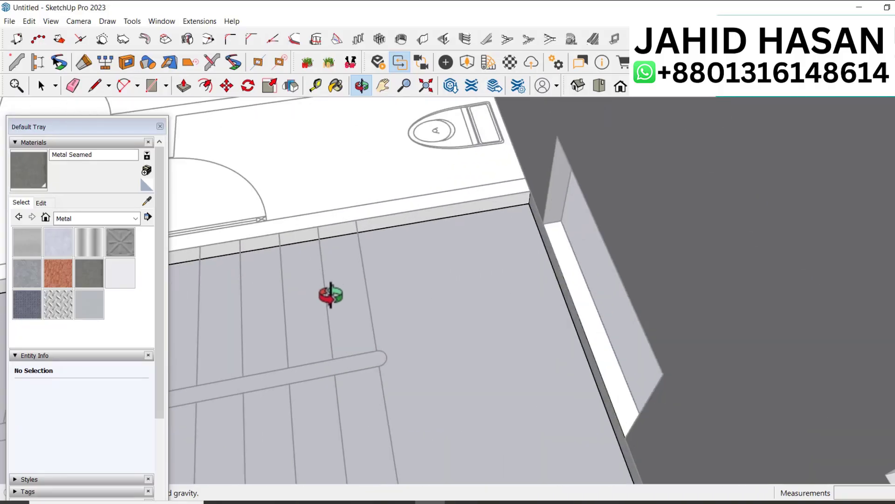
pyautogui.press('p')
pyautogui.scroll(3, 508, 299)
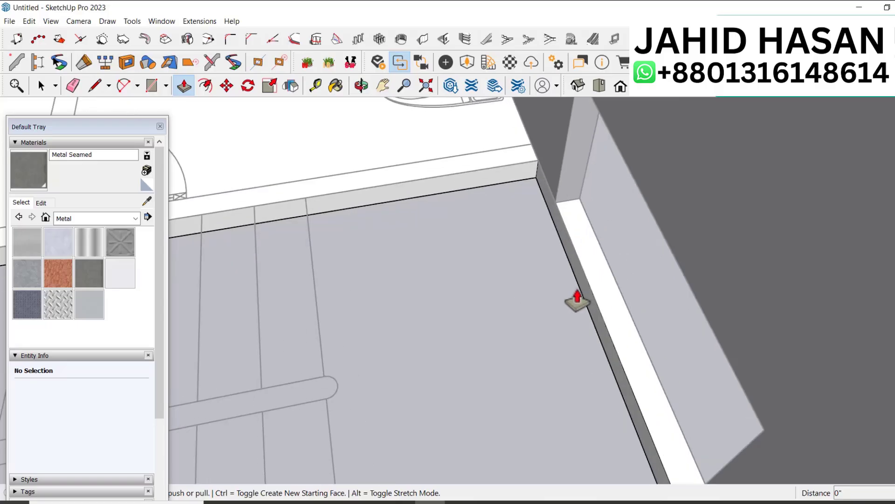
pyautogui.click(585, 303)
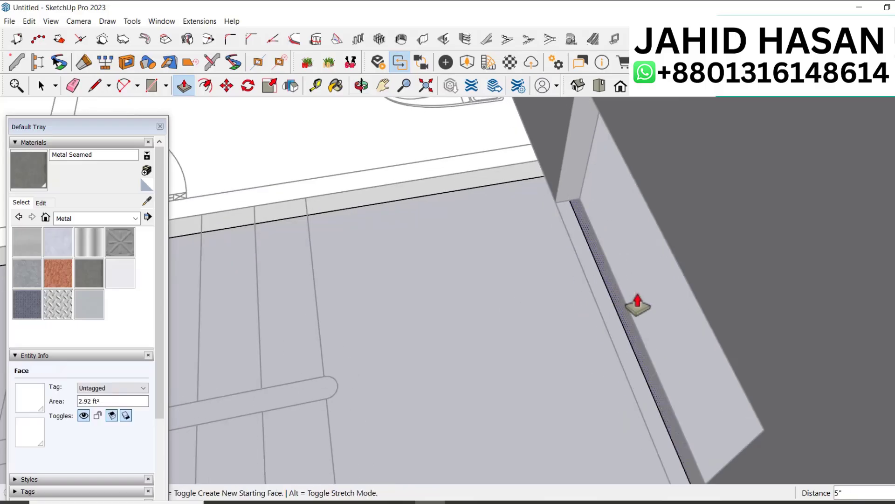
pyautogui.click(584, 275)
pyautogui.press('space')
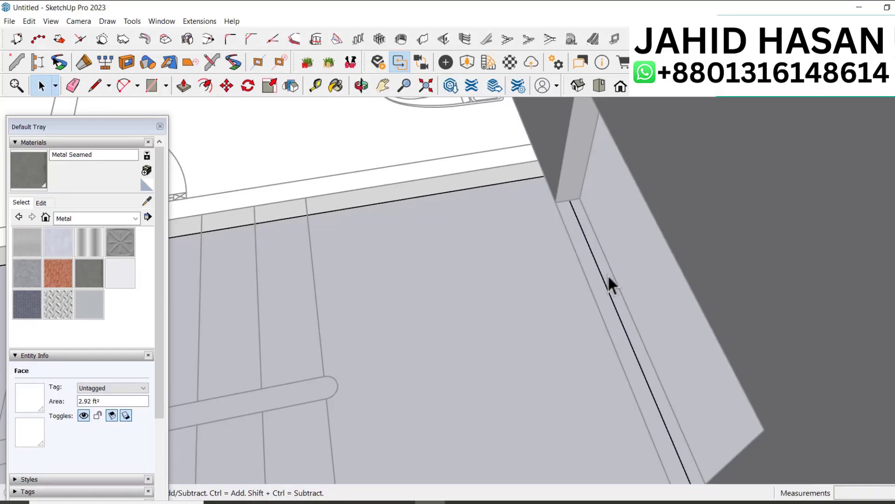
# Step: Erase the leftover edge running across the base of the exterior wall opening beside the stairwell
pyautogui.press('e')
pyautogui.click(603, 277)
pyautogui.scroll(-1, 567, 259)
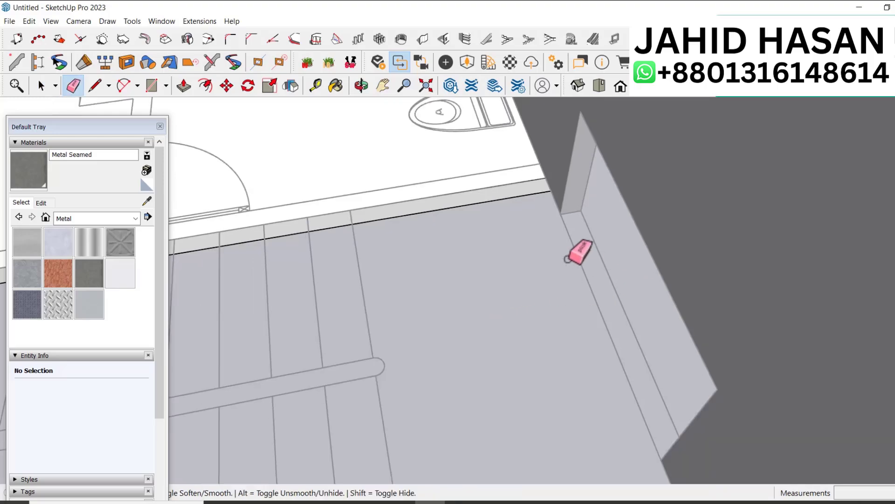
pyautogui.scroll(-6, 560, 259)
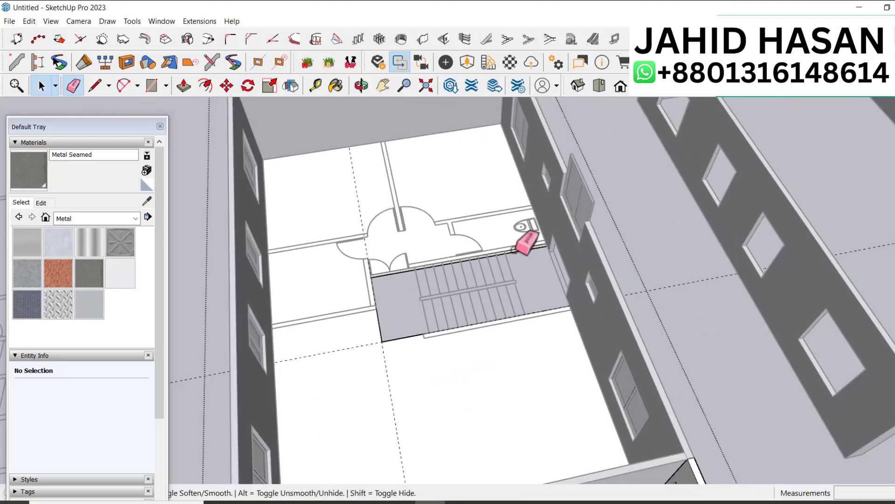
pyautogui.scroll(-3, 449, 229)
pyautogui.press('space')
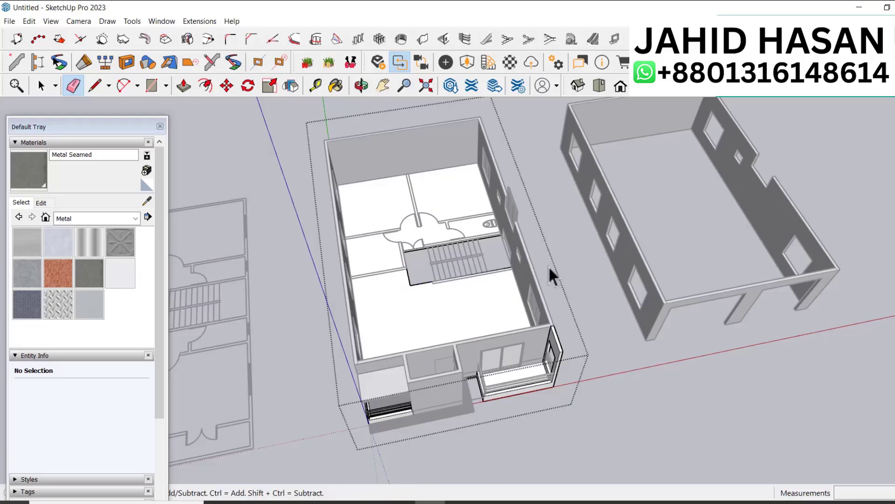
# Step: Leave the building group's editing mode and select the imported 102 4 storey pct.dwg floor plan
pyautogui.click(558, 270)
pyautogui.moveTo(559, 269); pyautogui.dragTo(365, 268, button='middle')
pyautogui.click(354, 268)
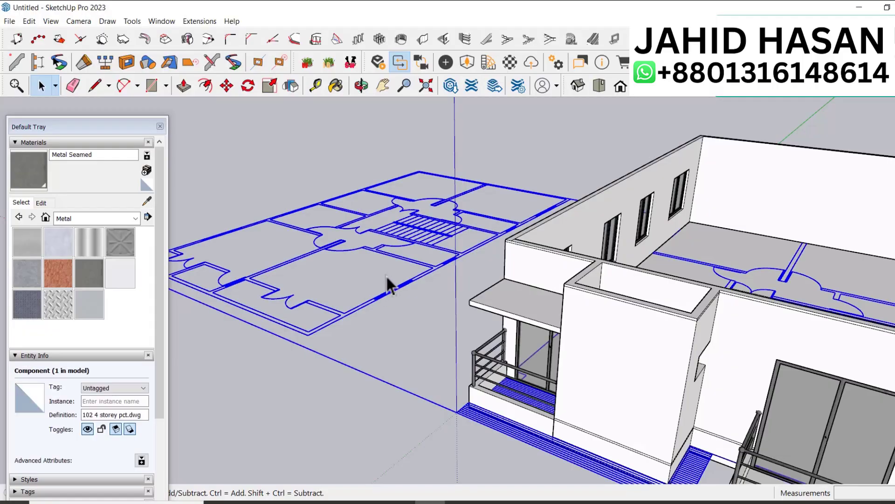
pyautogui.press('m')
pyautogui.scroll(-2, 480, 274)
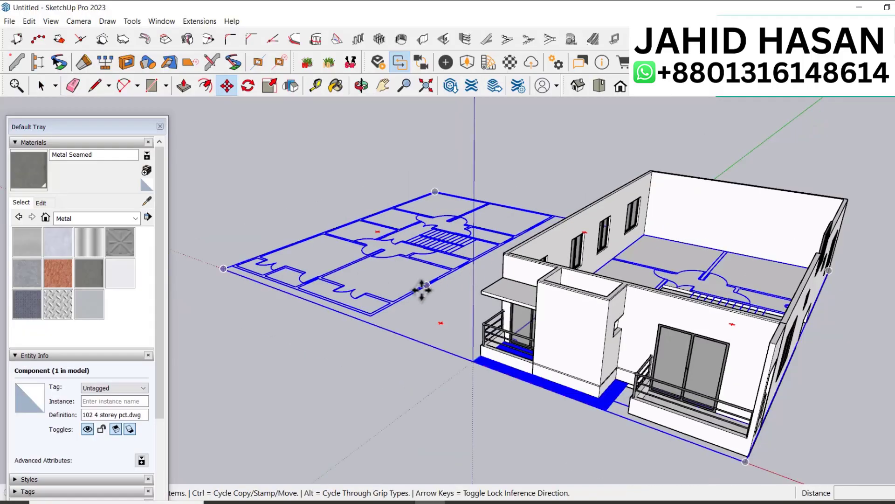
pyautogui.click(401, 332)
pyautogui.scroll(-2, 400, 332)
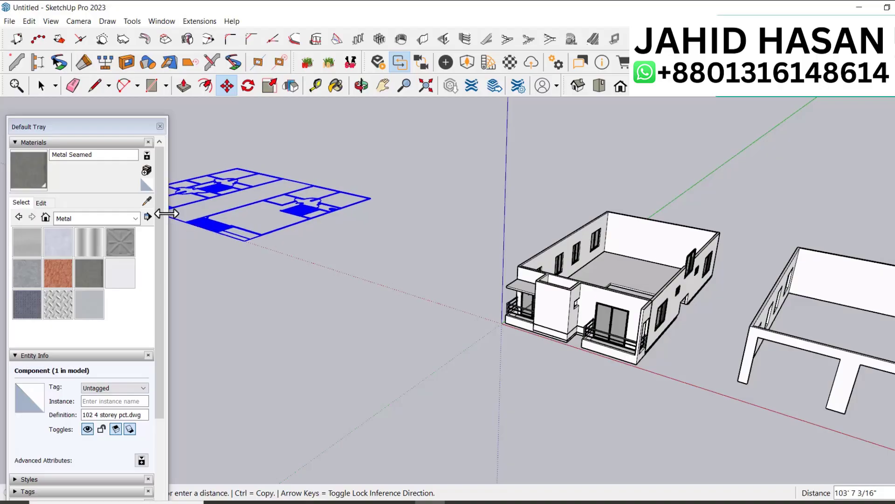
pyautogui.click(401, 261)
pyautogui.press('space')
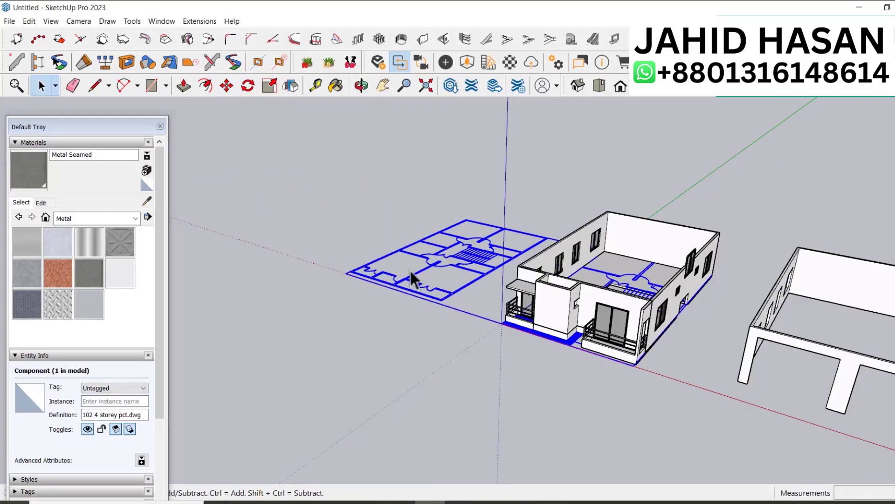
# Step: Move the imported 102 4 storey pct.dwg floor plan away from the building, well clear of its walls, and deselect it
pyautogui.click(408, 268)
pyautogui.click(394, 254)
pyautogui.press('m')
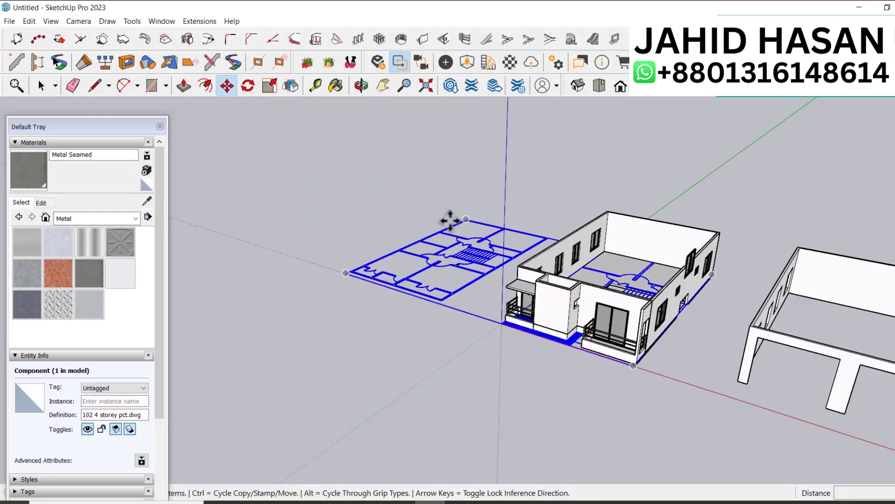
pyautogui.click(450, 220)
pyautogui.click(187, 157)
pyautogui.press('space')
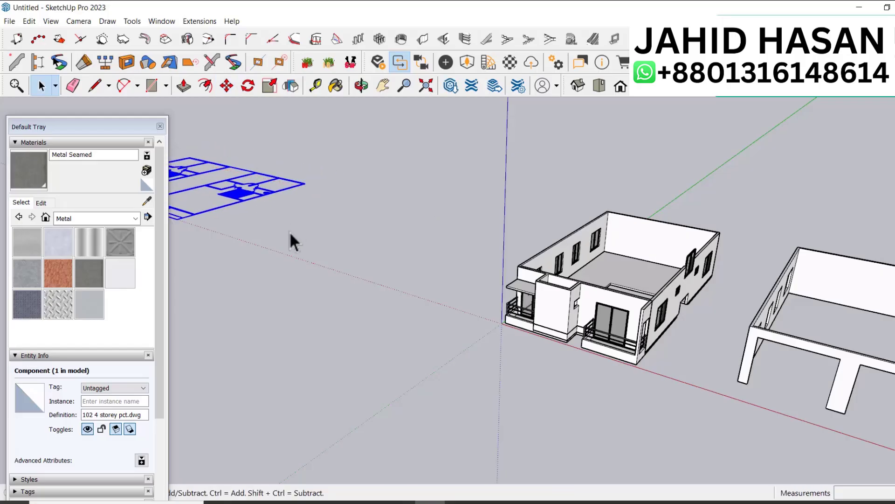
pyautogui.click(327, 247)
# Step: Copy the small two-pane ventilator from the side wall into the matching opening on the side of the front projection
pyautogui.scroll(10, 749, 292)
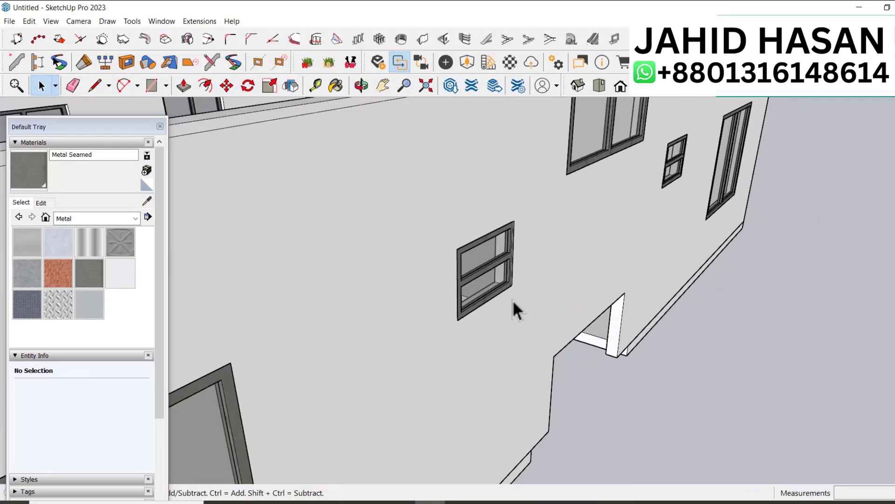
pyautogui.click(500, 287)
pyautogui.press('m')
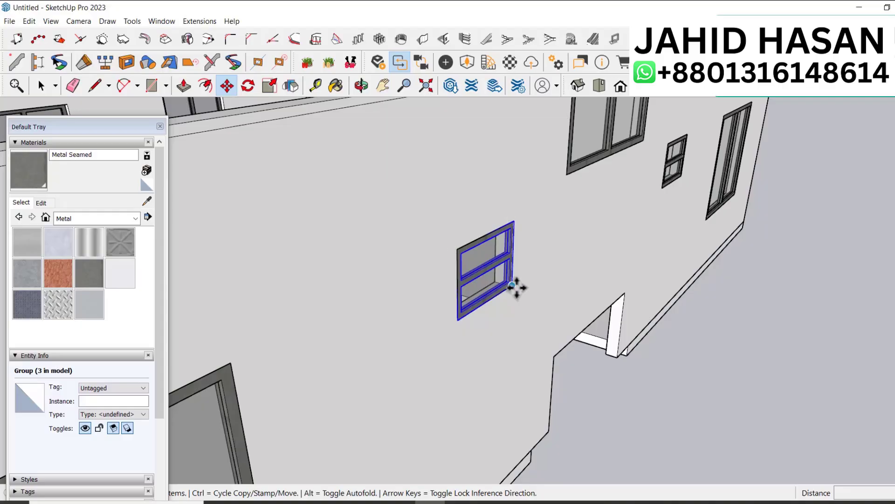
pyautogui.click(512, 286)
pyautogui.press('ctrl')
pyautogui.scroll(-10, 667, 261)
pyautogui.scroll(8, 460, 303)
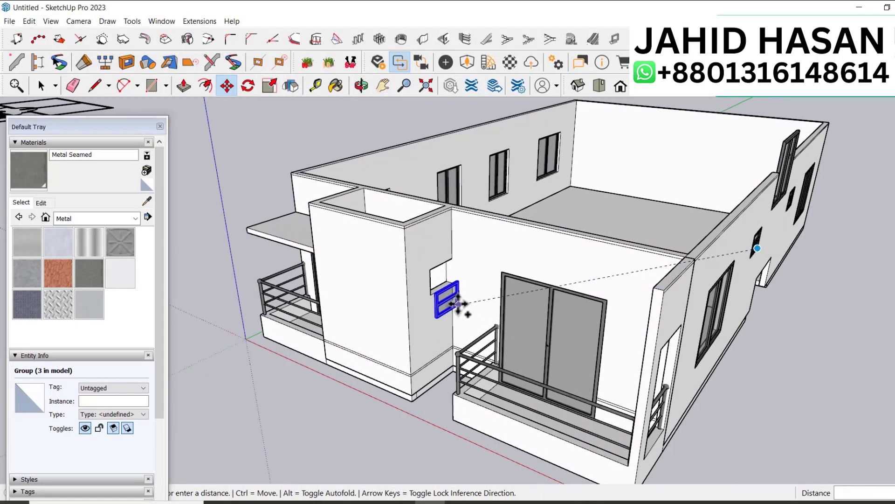
pyautogui.scroll(3, 469, 283)
pyautogui.click(472, 274)
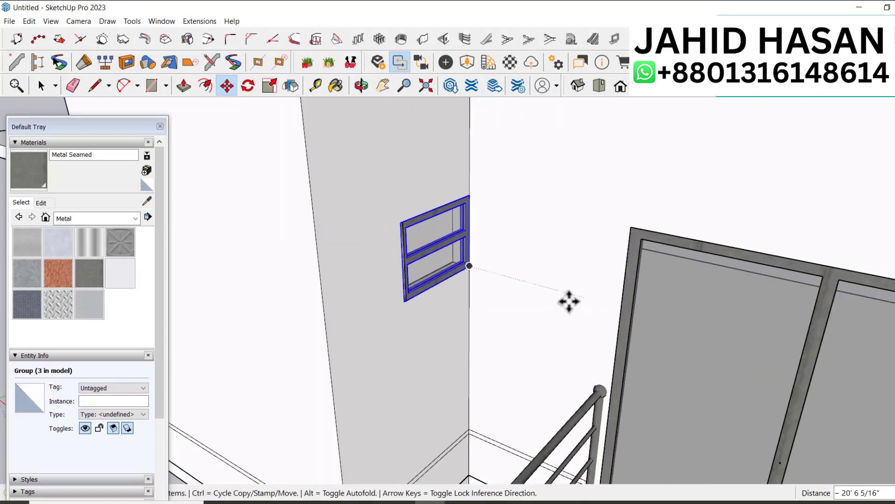
pyautogui.press('space')
pyautogui.scroll(-3, 527, 314)
pyautogui.scroll(-2, 528, 315)
pyautogui.moveTo(526, 318); pyautogui.dragTo(413, 315, button='middle')
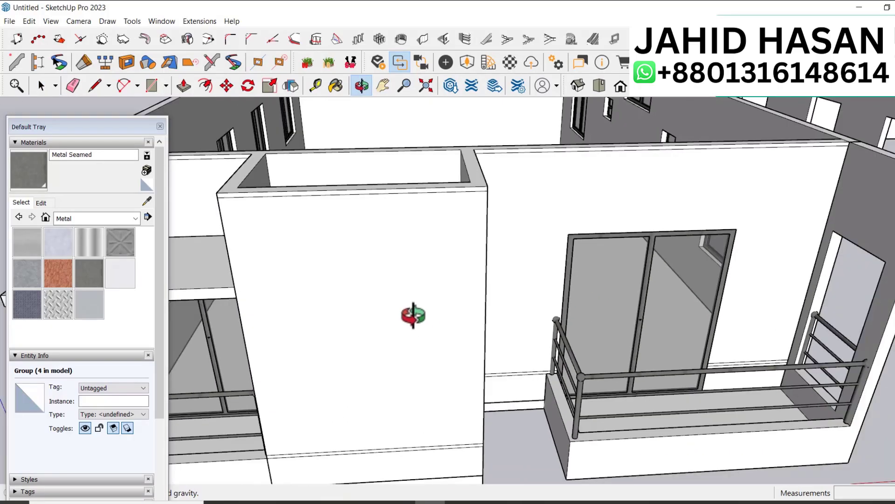
pyautogui.click(89, 304)
pyautogui.press('space')
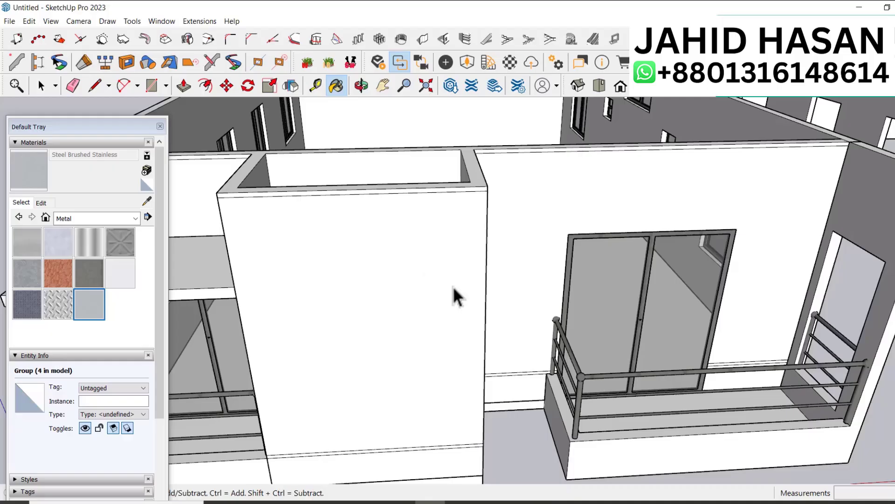
pyautogui.scroll(-2, 446, 303)
pyautogui.moveTo(447, 305)
pyautogui.mouseDown(button='middle')
pyautogui.moveTo(541, 335)
pyautogui.moveTo(591, 280)
pyautogui.moveTo(571, 295)
pyautogui.mouseUp(button='middle')
pyautogui.scroll(-2, 555, 401)
pyautogui.scroll(1, 477, 350)
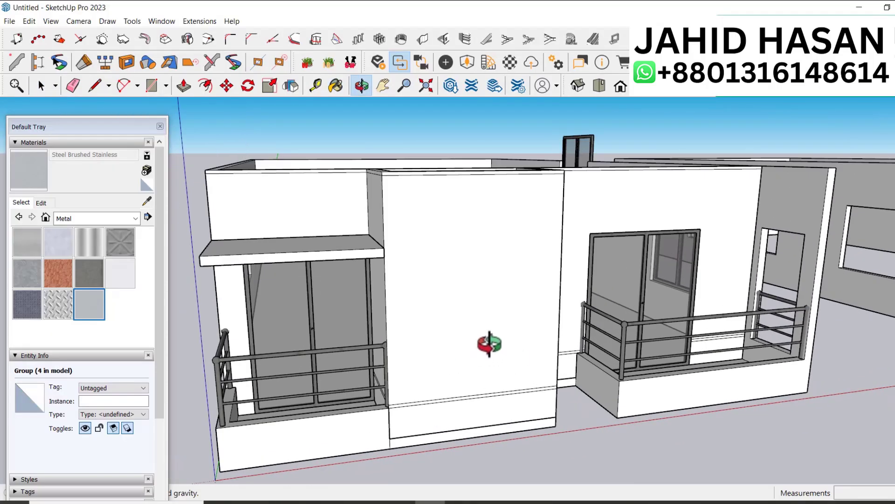
pyautogui.moveTo(486, 345); pyautogui.dragTo(465, 368, button='middle')
pyautogui.scroll(-10, 489, 261)
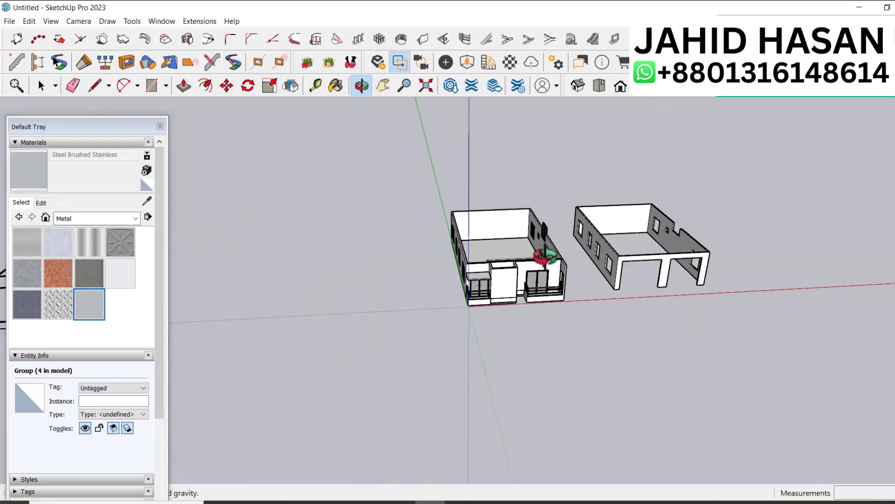
pyautogui.press('space')
pyautogui.scroll(3, 591, 286)
pyautogui.click(667, 410)
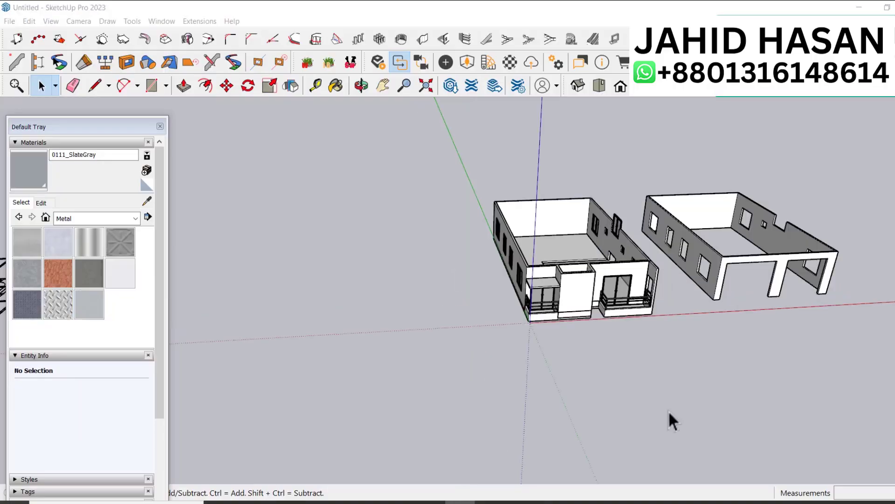
# Step: Paint the front wall face around the balcony's sliding door with the 0111_SlateGray material
pyautogui.scroll(8, 656, 303)
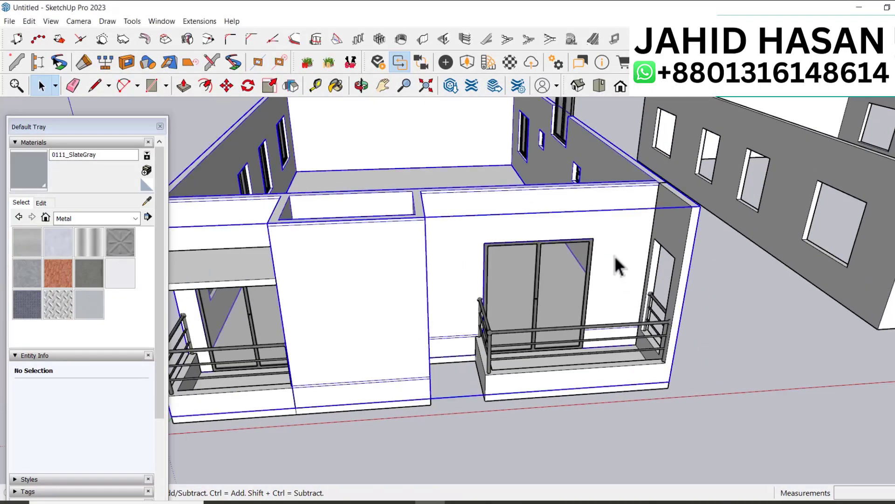
pyautogui.click(26, 154)
pyautogui.scroll(5, 604, 249)
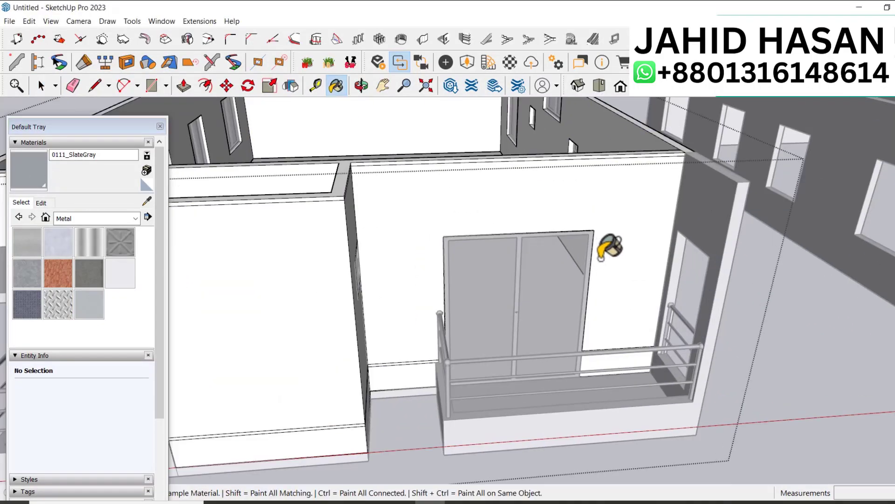
pyautogui.click(626, 219)
pyautogui.scroll(3, 661, 246)
pyautogui.scroll(-2, 537, 281)
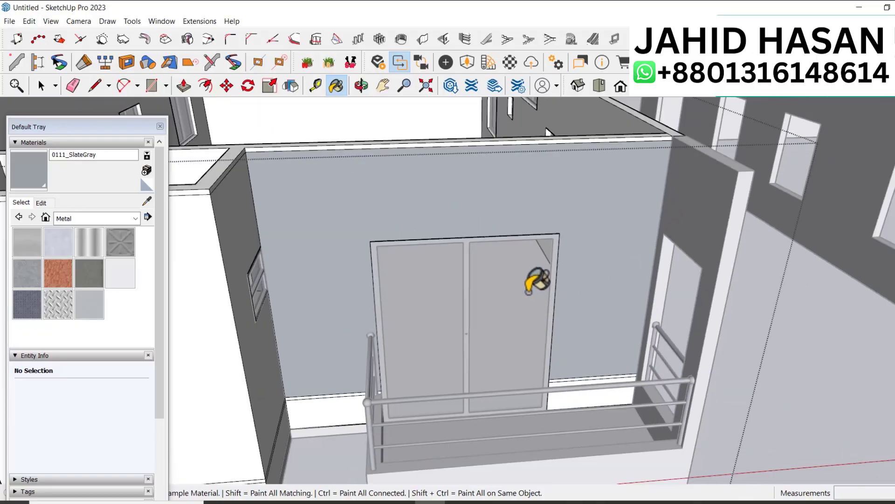
pyautogui.scroll(-2, 531, 223)
pyautogui.scroll(4, 464, 376)
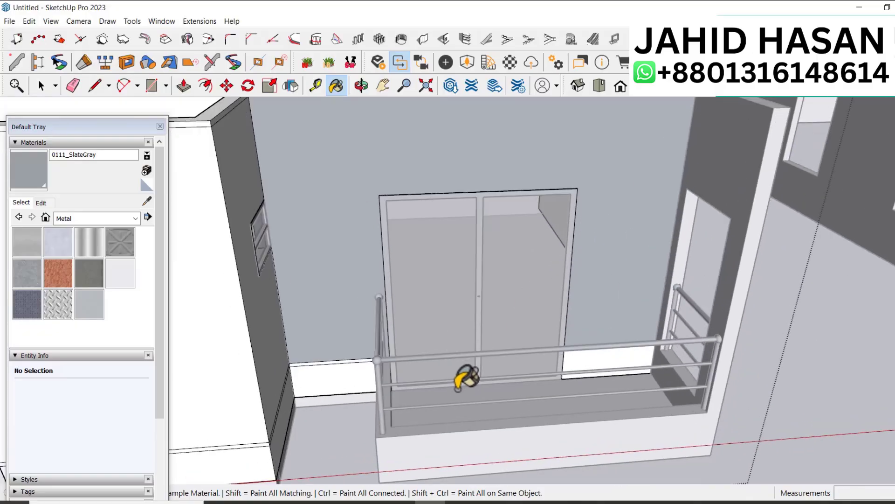
pyautogui.scroll(2, 388, 399)
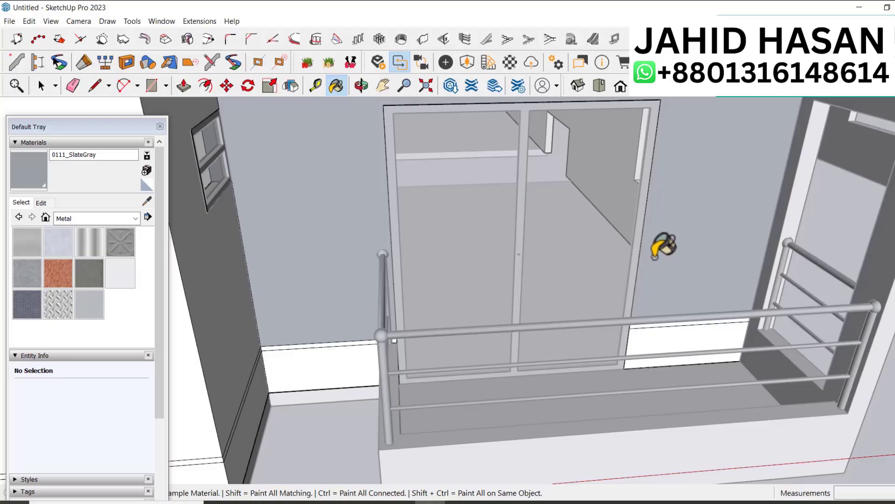
pyautogui.scroll(-3, 655, 246)
pyautogui.scroll(2, 797, 156)
pyautogui.press('space')
# Step: Paint the balcony's side wall, its end face and the parapet's front face with 0111_SlateGray
pyautogui.scroll(-1, 778, 154)
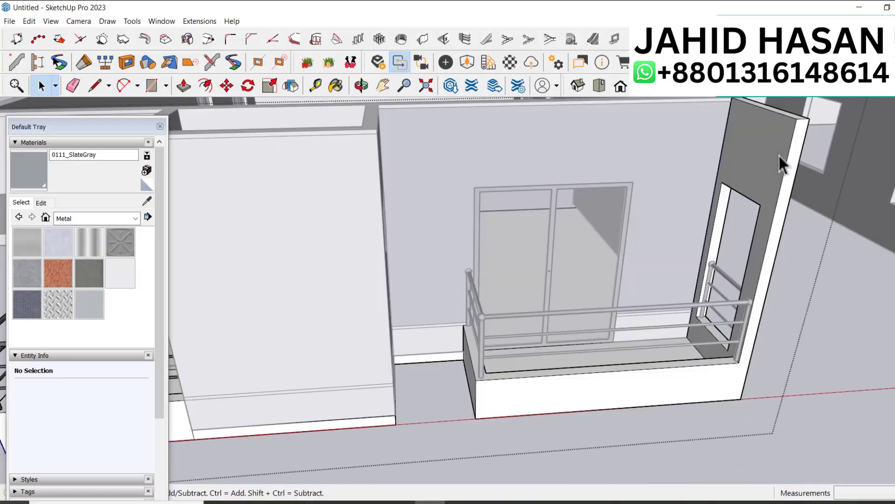
pyautogui.click(39, 169)
pyautogui.click(759, 160)
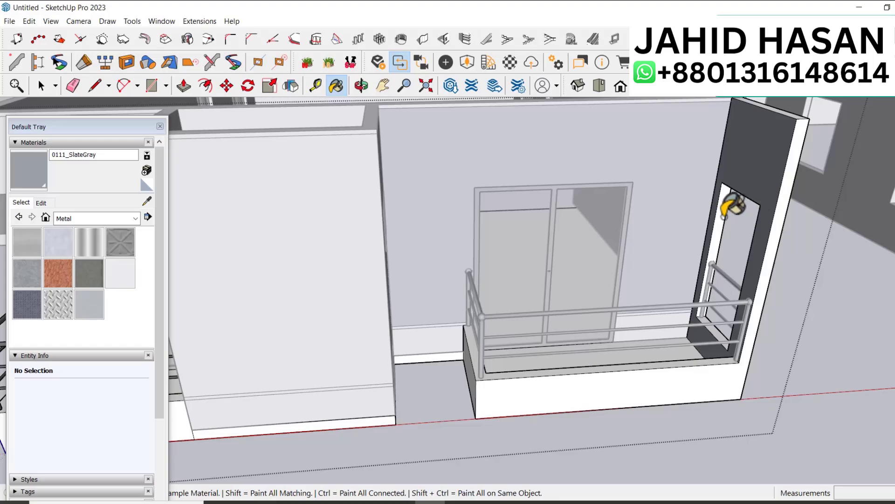
pyautogui.scroll(3, 722, 280)
pyautogui.scroll(-1, 725, 327)
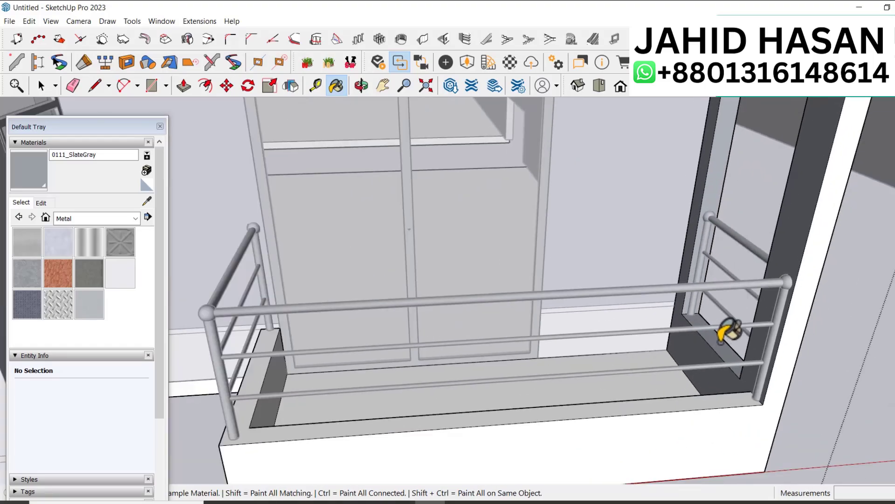
pyautogui.scroll(-2, 730, 331)
pyautogui.click(771, 299)
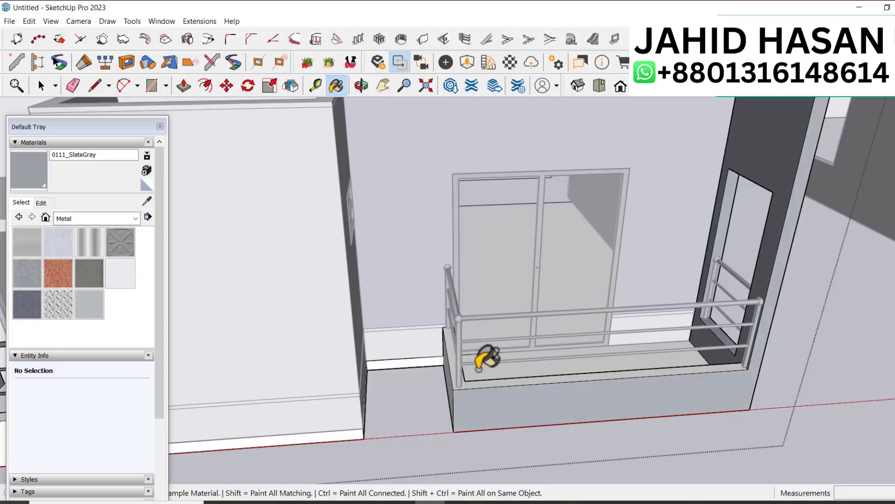
# Step: Paint the balcony parapet's top and its outer side face beside the front projection with 0111_SlateGray
pyautogui.scroll(4, 480, 368)
pyautogui.scroll(3, 431, 356)
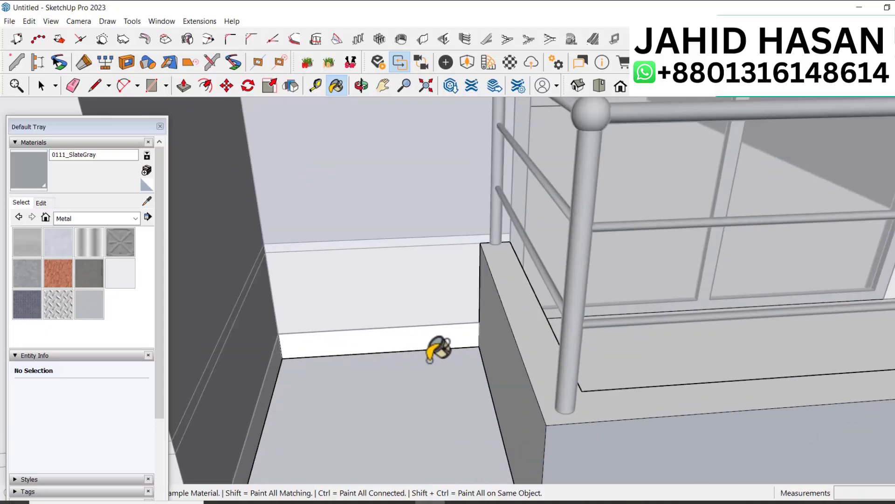
pyautogui.click(547, 308)
pyautogui.scroll(-3, 589, 284)
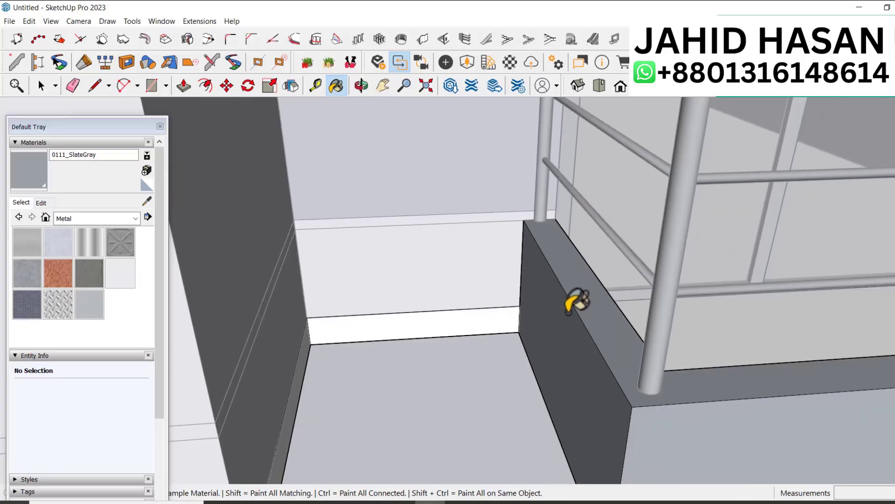
# Step: Paint the front wall's base strip between the front projection and the balcony with 0111_SlateGray
pyautogui.scroll(2, 576, 326)
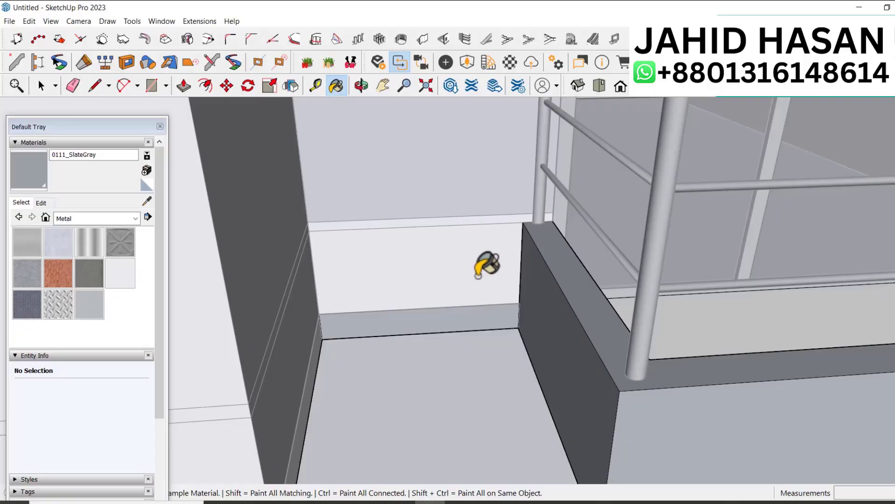
pyautogui.scroll(3, 520, 327)
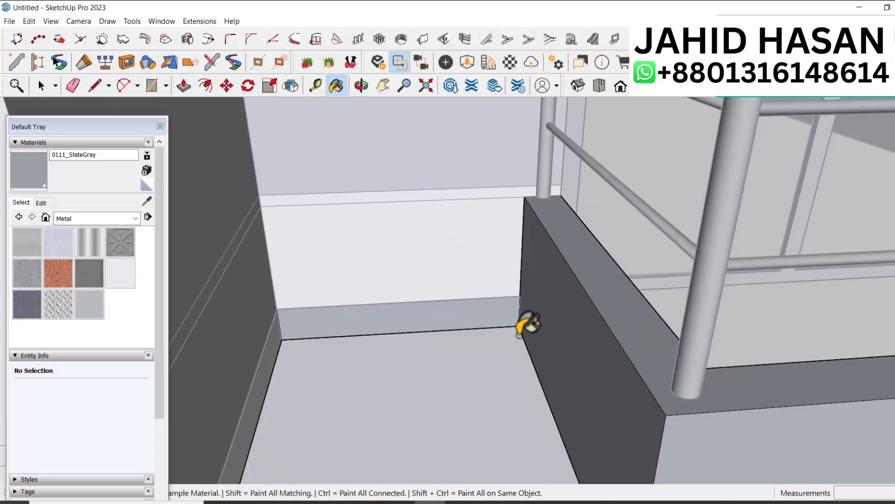
pyautogui.scroll(-2, 520, 326)
pyautogui.scroll(-4, 467, 290)
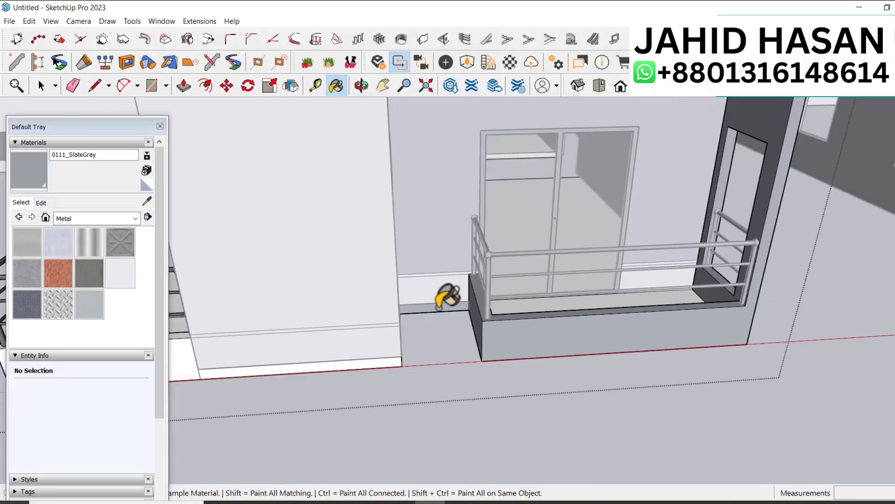
pyautogui.scroll(1, 649, 303)
pyautogui.scroll(3, 650, 273)
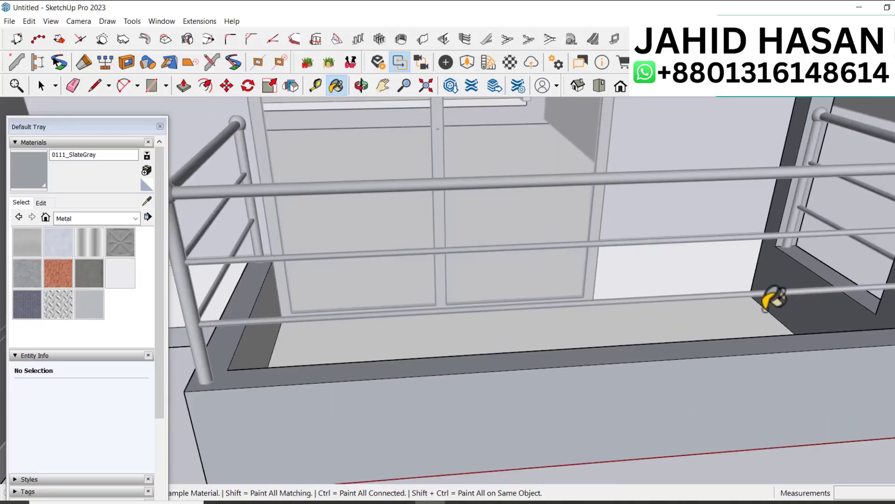
# Step: Paint the outer side face around the balcony's end opening and the adjoining side plinth strip with 0111_SlateGray
pyautogui.scroll(-3, 823, 299)
pyautogui.moveTo(826, 298); pyautogui.dragTo(629, 362, button='middle')
pyautogui.press('space')
pyautogui.click(47, 178)
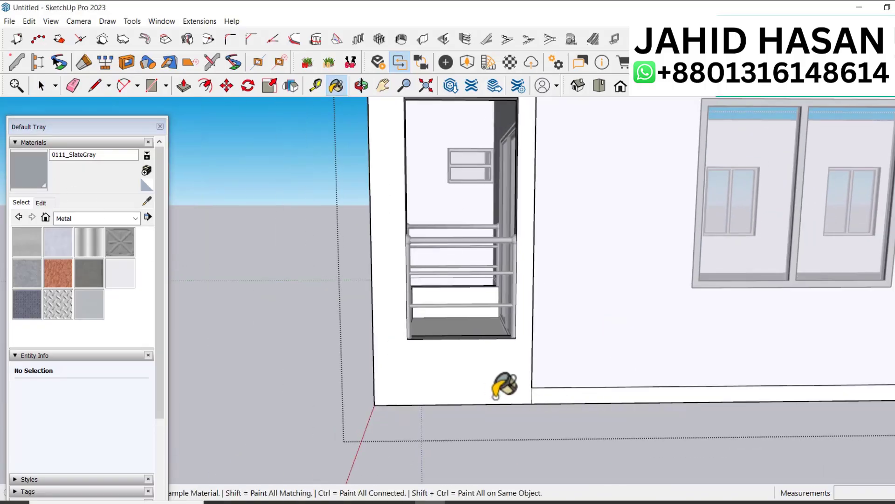
pyautogui.click(474, 366)
pyautogui.scroll(1, 602, 397)
pyautogui.scroll(-2, 596, 387)
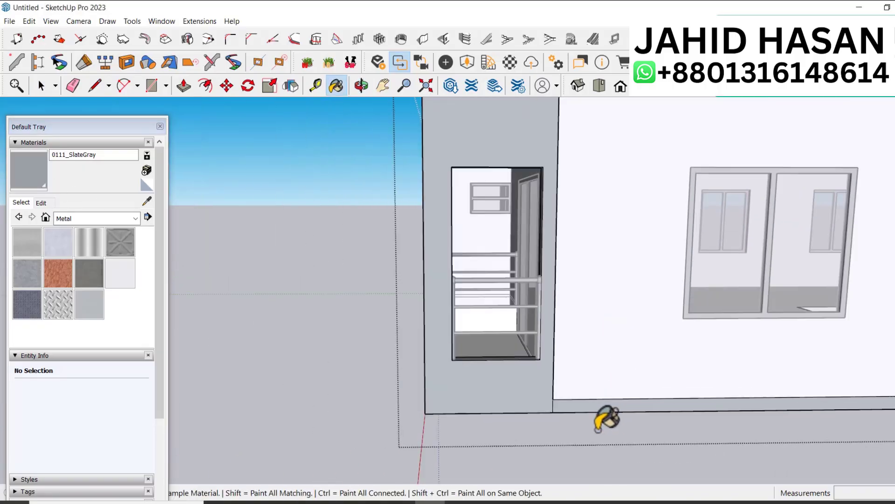
# Step: Paint the rest of the side plinth and the long side wall around its windows and ventilators with 0111_SlateGray
pyautogui.moveTo(606, 417); pyautogui.dragTo(594, 368, button='middle')
pyautogui.scroll(3, 575, 231)
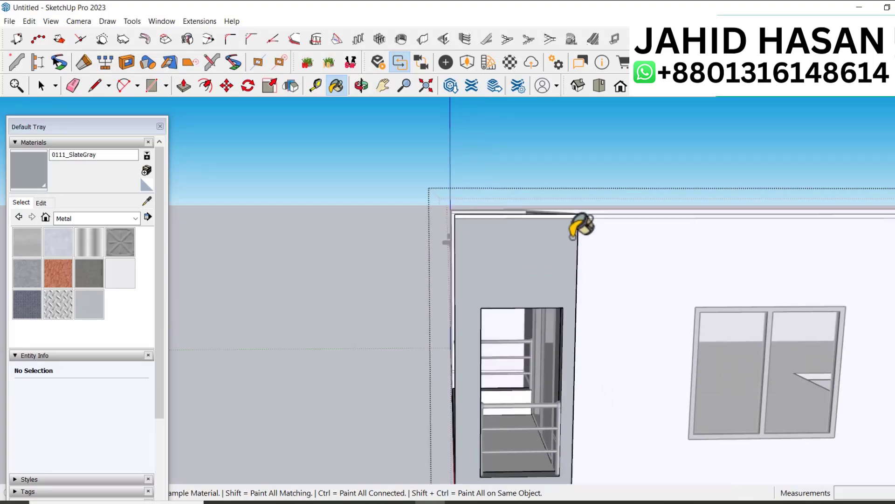
pyautogui.scroll(-2, 576, 247)
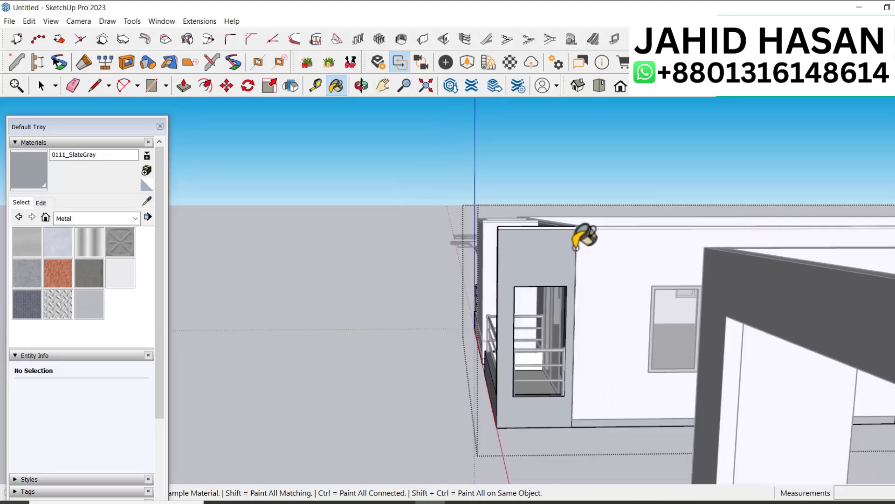
pyautogui.moveTo(661, 373); pyautogui.dragTo(748, 429, button='middle')
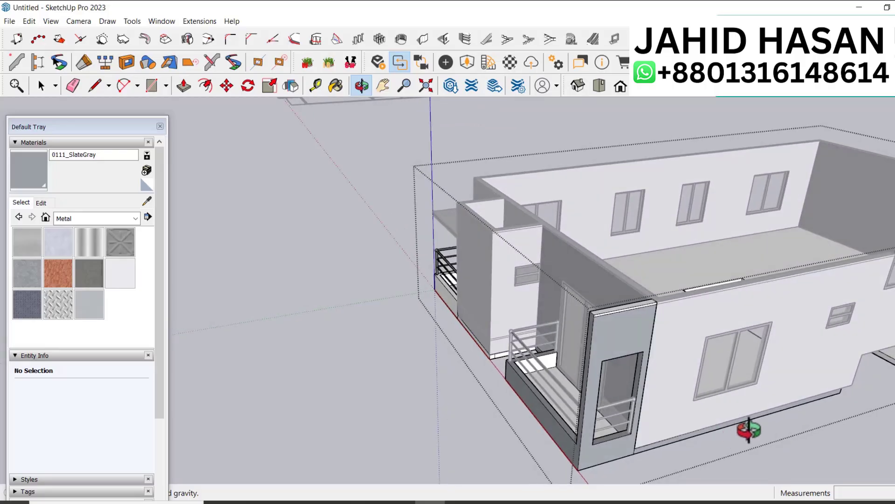
pyautogui.scroll(-3, 802, 338)
pyautogui.scroll(3, 755, 322)
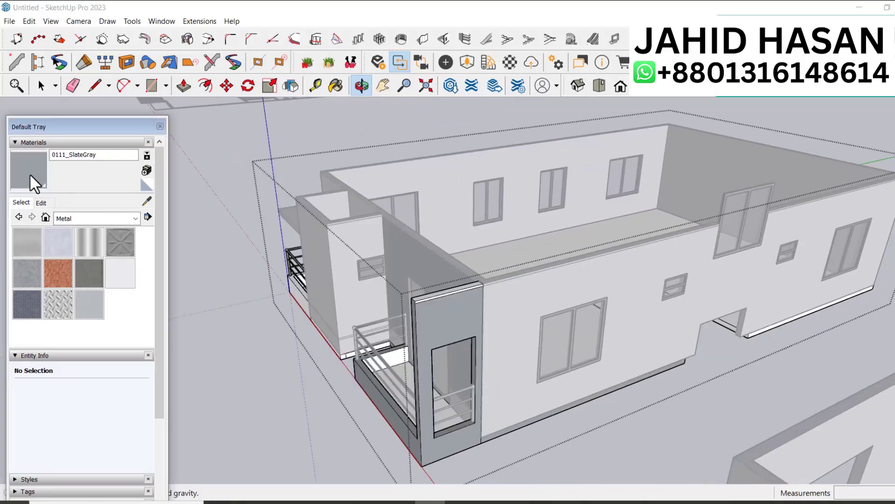
pyautogui.scroll(2, 786, 332)
pyautogui.scroll(3, 788, 330)
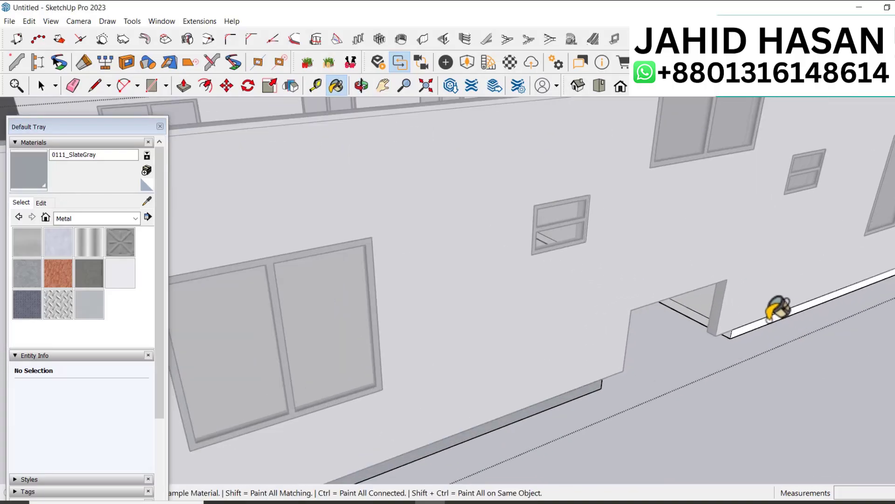
pyautogui.scroll(-4, 778, 307)
pyautogui.press('space')
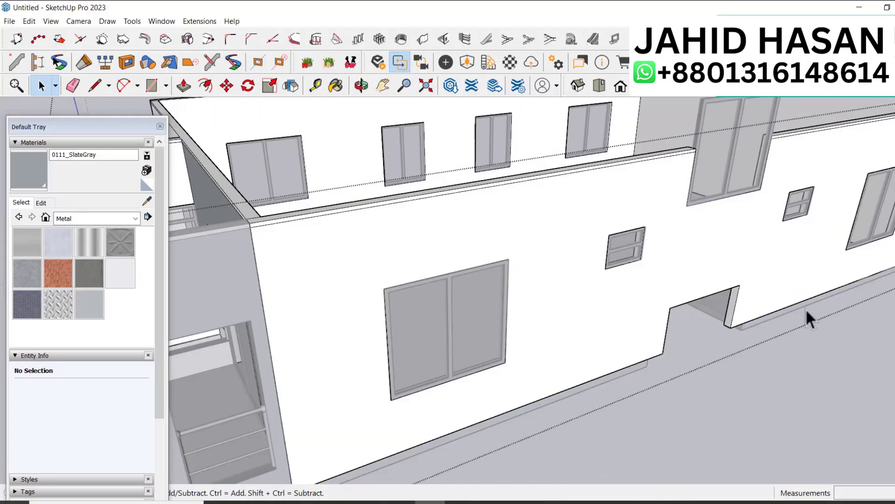
pyautogui.press('b')
pyautogui.click(505, 234)
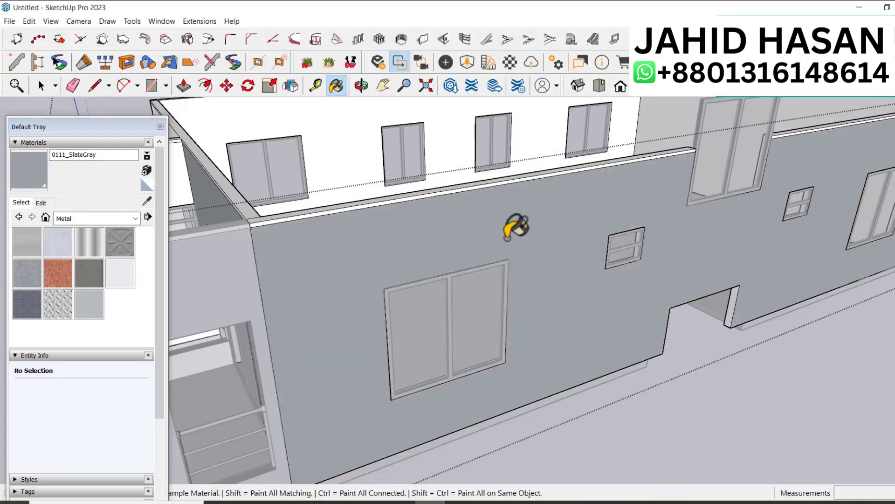
pyautogui.press('space')
pyautogui.scroll(-5, 659, 237)
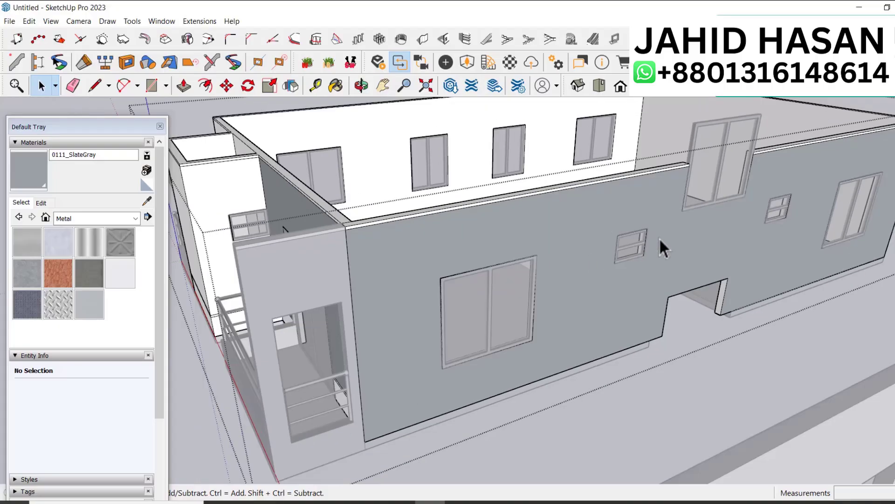
# Step: Paint the lower front wall panel between the front projection and the balcony with 0111_SlateGray
pyautogui.scroll(8, 315, 288)
pyautogui.scroll(2, 299, 296)
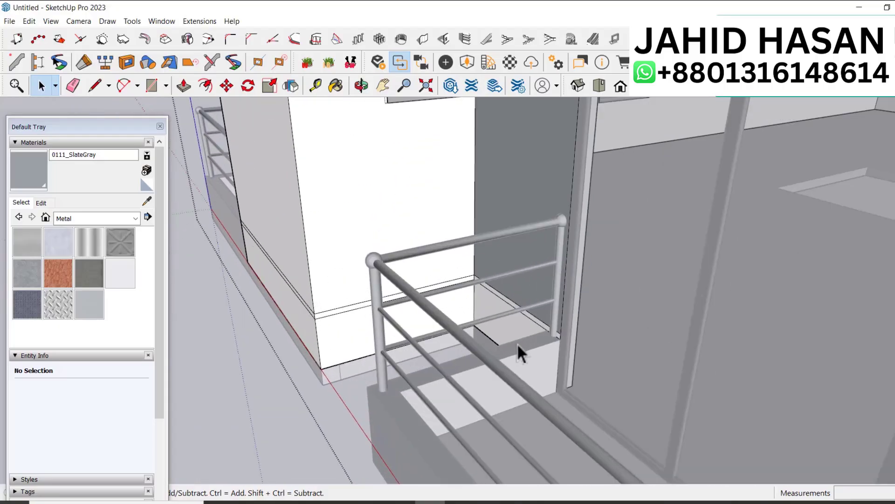
pyautogui.click(38, 171)
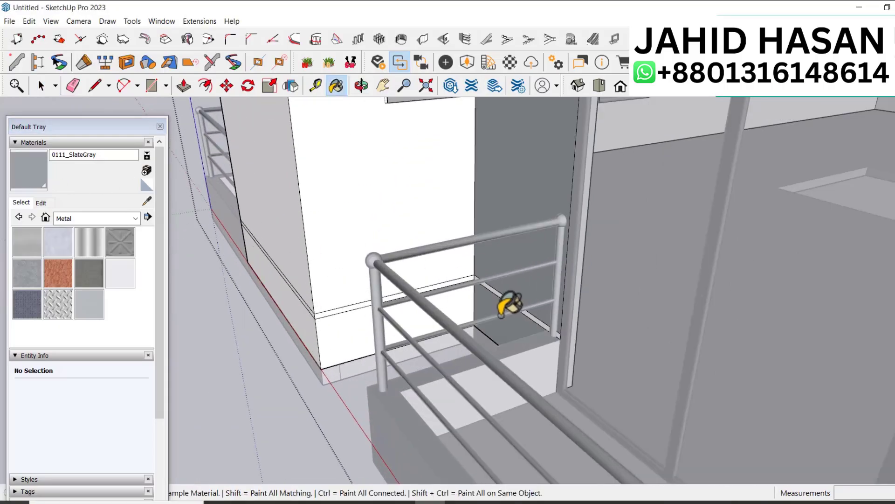
# Step: Choose 0136_Charcoal from the Colors-Named library and paint the thin lower band on the front wall beside the balcony
pyautogui.click(92, 218)
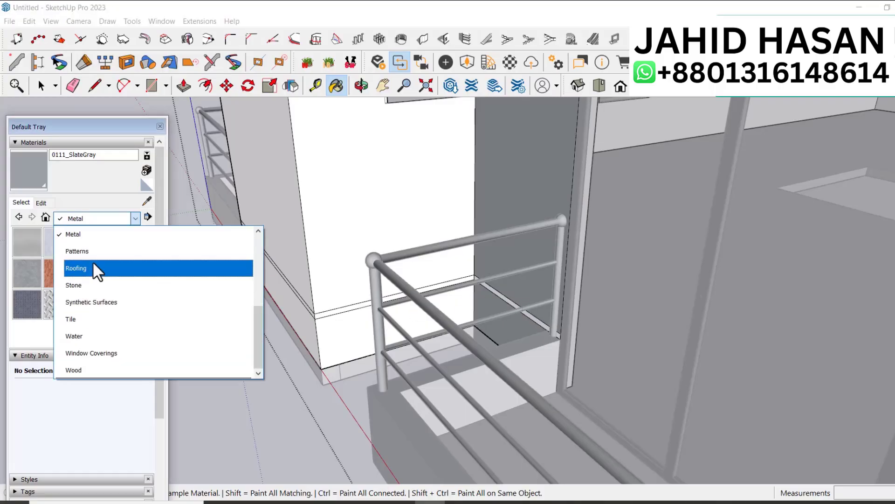
pyautogui.scroll(1, 97, 265)
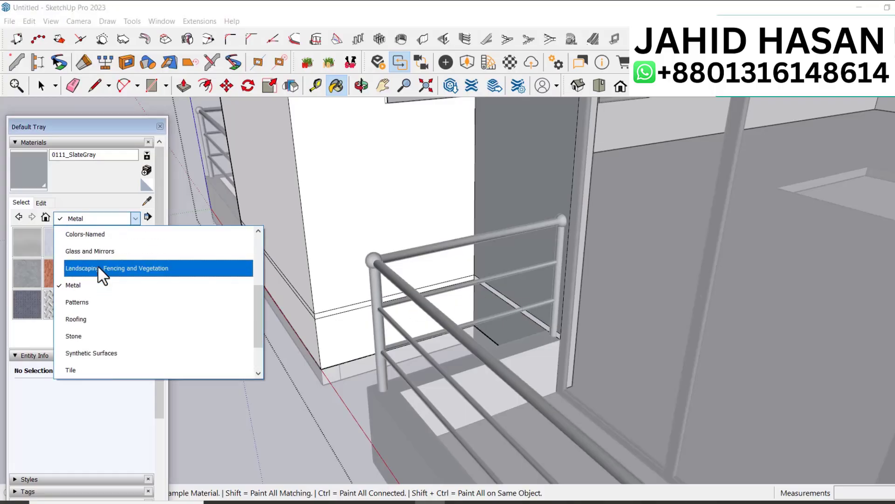
pyautogui.click(94, 236)
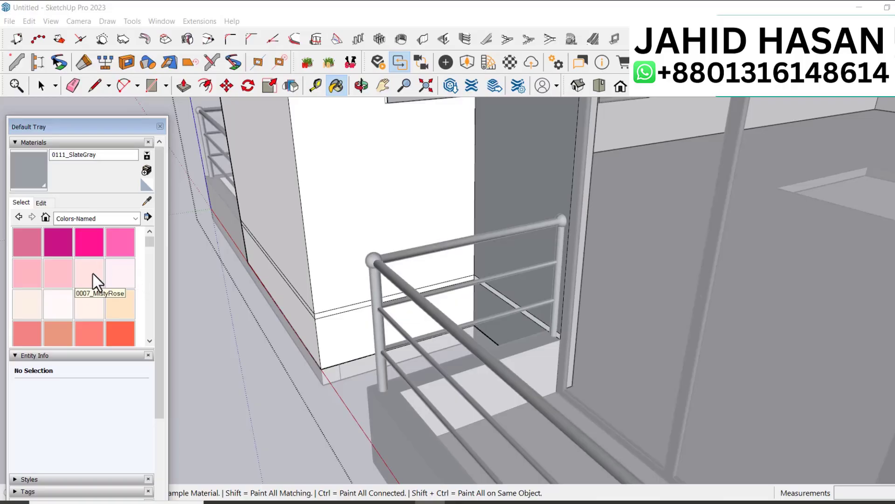
pyautogui.scroll(-15, 91, 276)
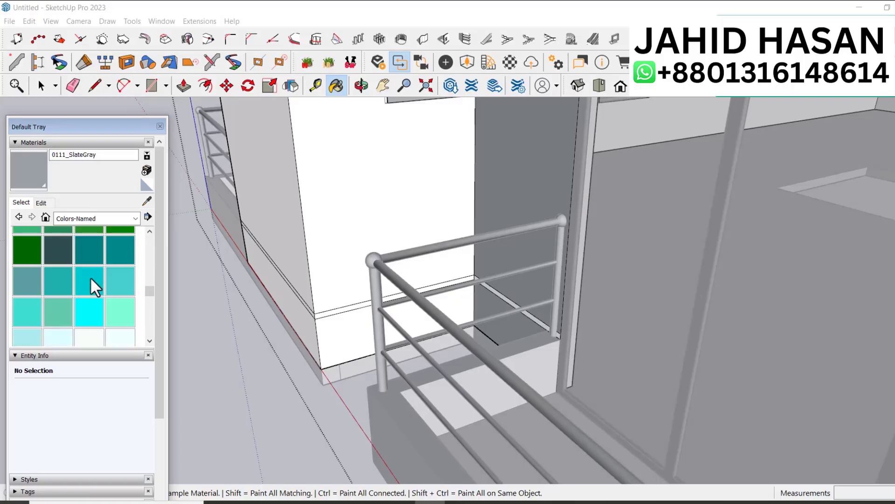
pyautogui.scroll(-6, 89, 277)
pyautogui.scroll(1, 89, 279)
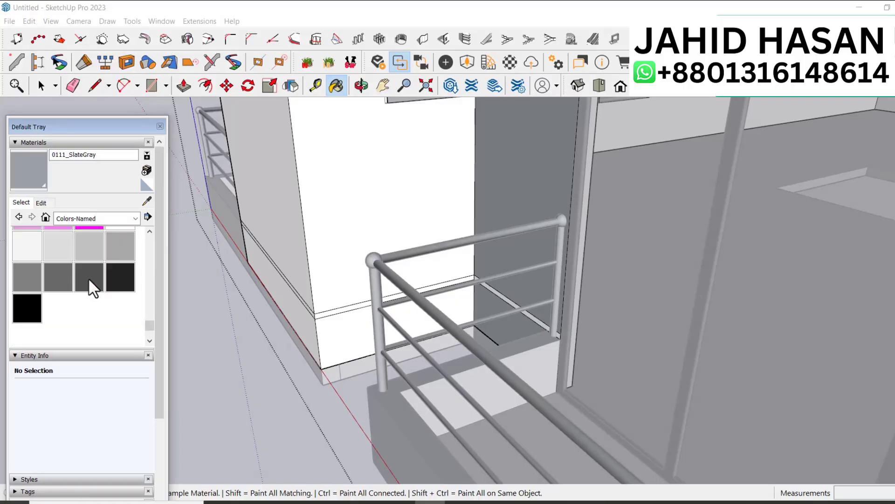
pyautogui.click(117, 270)
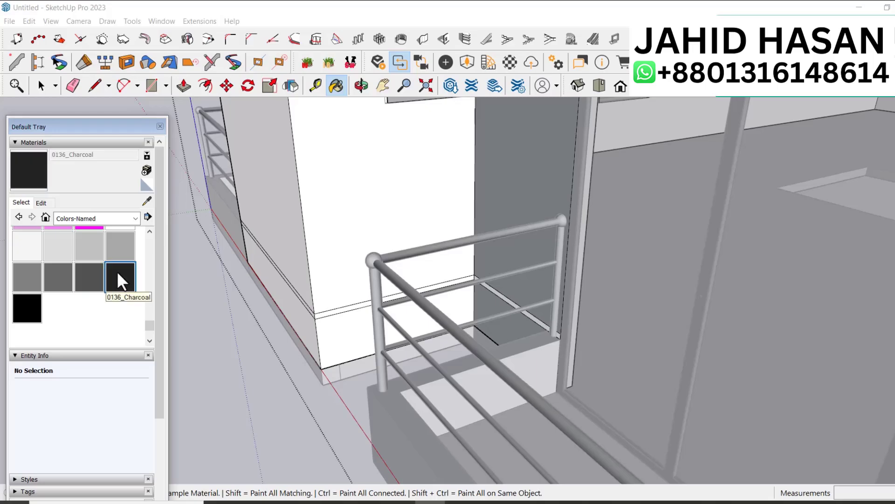
pyautogui.scroll(4, 532, 312)
pyautogui.click(553, 314)
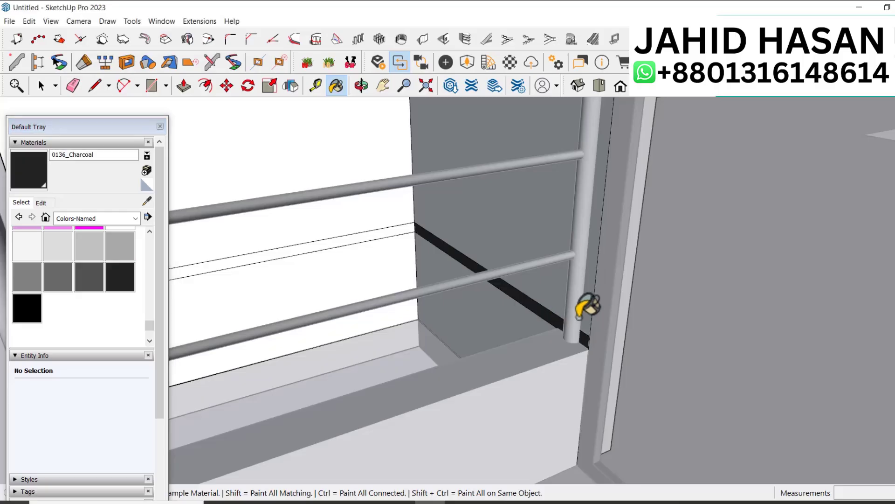
# Step: Paint the thin lower band on the front projection's front and side faces with 0136_Charcoal
pyautogui.moveTo(586, 306); pyautogui.dragTo(364, 290, button='middle')
pyautogui.scroll(5, 238, 281)
pyautogui.click(260, 291)
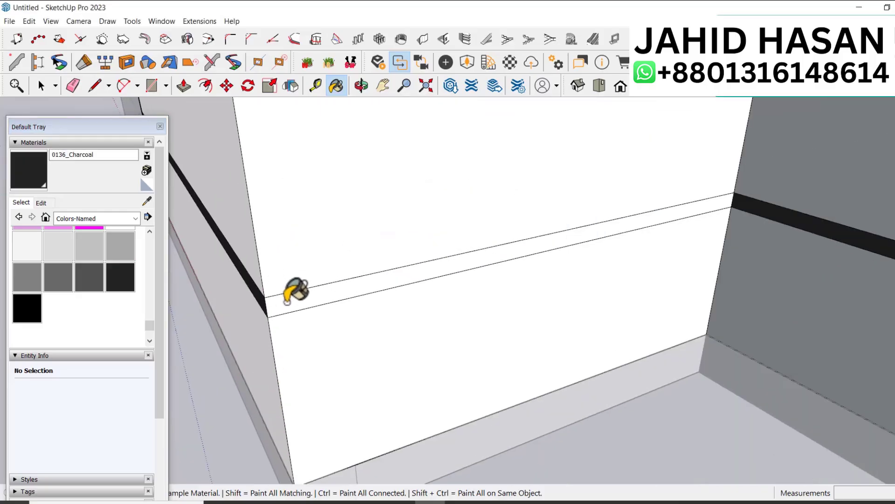
pyautogui.click(293, 299)
# Step: Paint the thin lower band on the wall beyond the balcony's sliding door with 0136_Charcoal
pyautogui.scroll(-5, 672, 317)
pyautogui.moveTo(536, 280); pyautogui.dragTo(580, 298, button='middle')
pyautogui.scroll(-3, 586, 290)
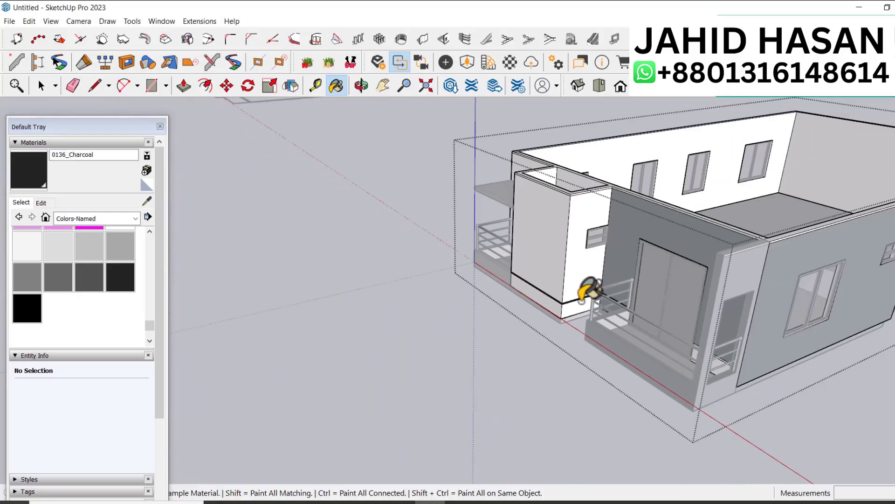
pyautogui.scroll(8, 699, 359)
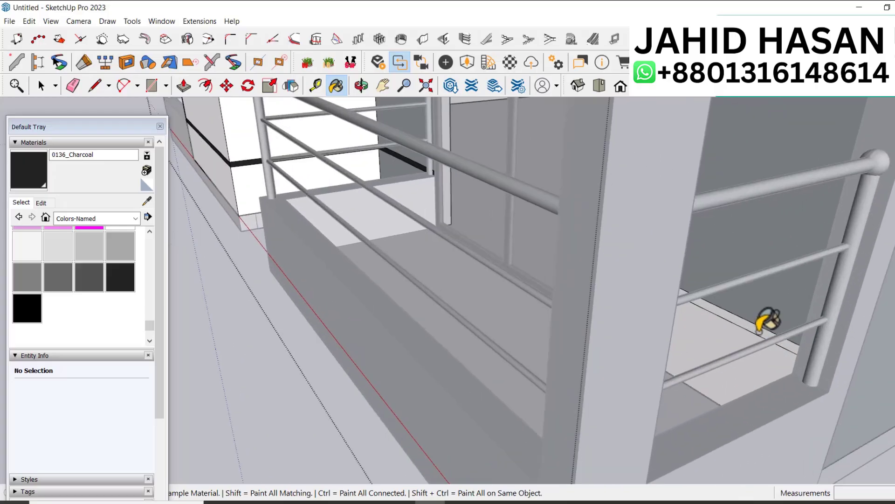
pyautogui.scroll(-8, 622, 314)
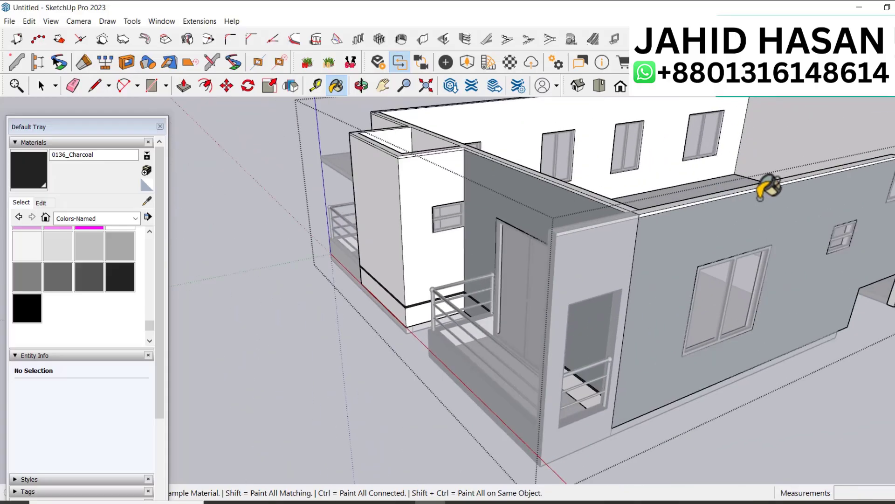
# Step: Paint the top band along the side wall, the front wall and the front projection with 0136_Charcoal
pyautogui.scroll(-1, 746, 193)
pyautogui.click(726, 194)
pyautogui.scroll(4, 616, 200)
pyautogui.click(626, 204)
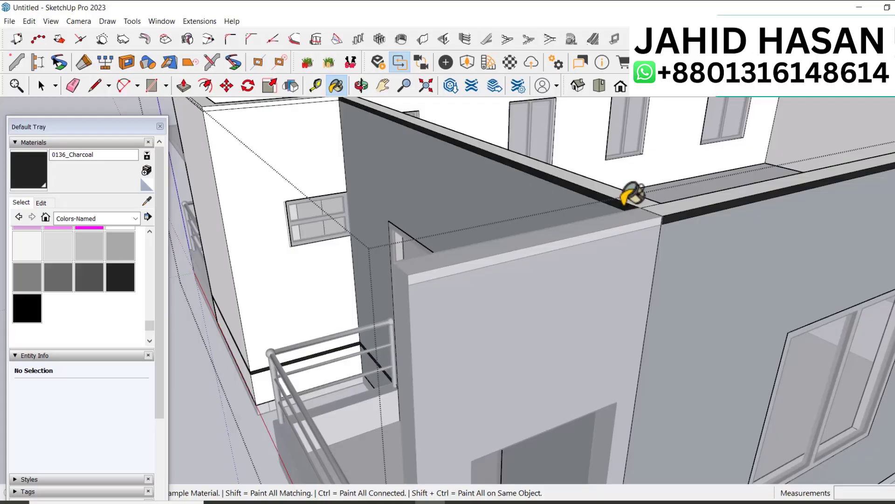
pyautogui.scroll(-2, 700, 242)
pyautogui.click(286, 128)
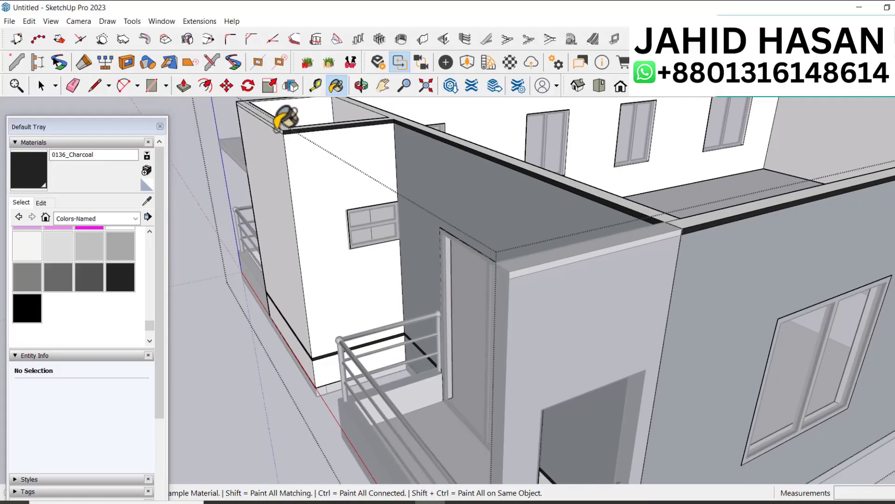
pyautogui.scroll(2, 282, 127)
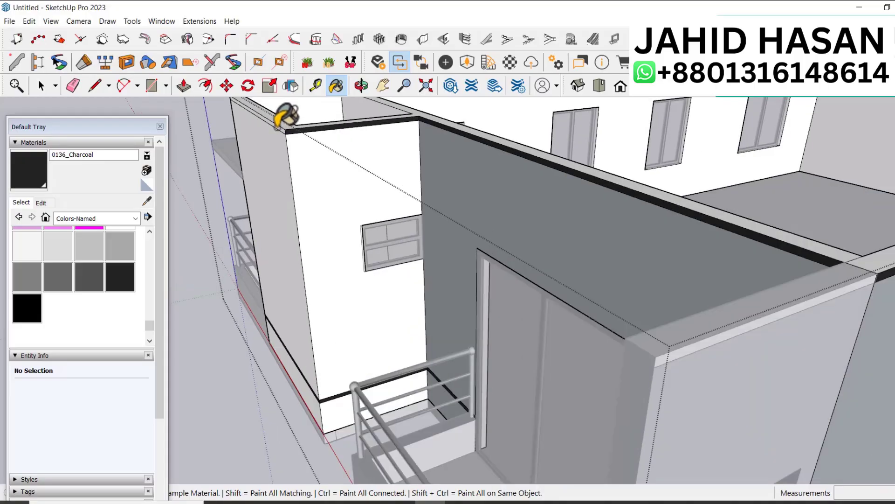
pyautogui.scroll(-3, 329, 160)
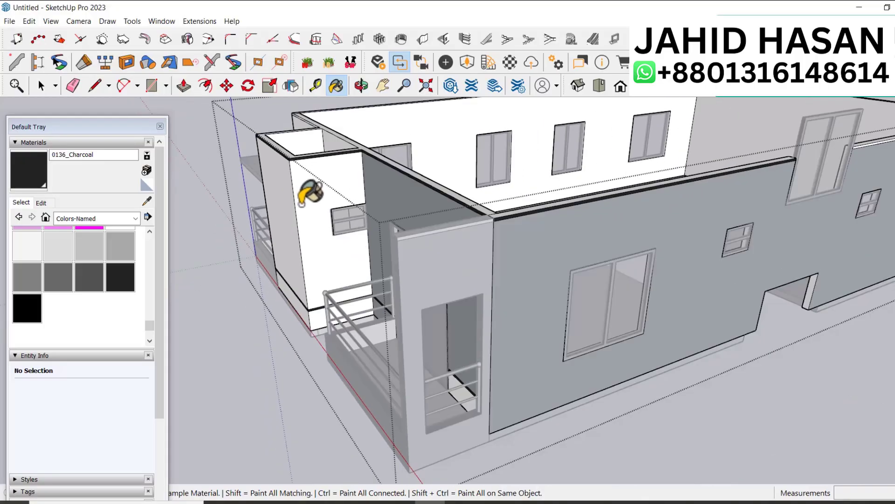
# Step: Paint the side wall's remaining top band beyond the tall stairwell window with 0136_Charcoal
pyautogui.moveTo(309, 194); pyautogui.dragTo(704, 139, button='middle')
pyautogui.scroll(3, 699, 164)
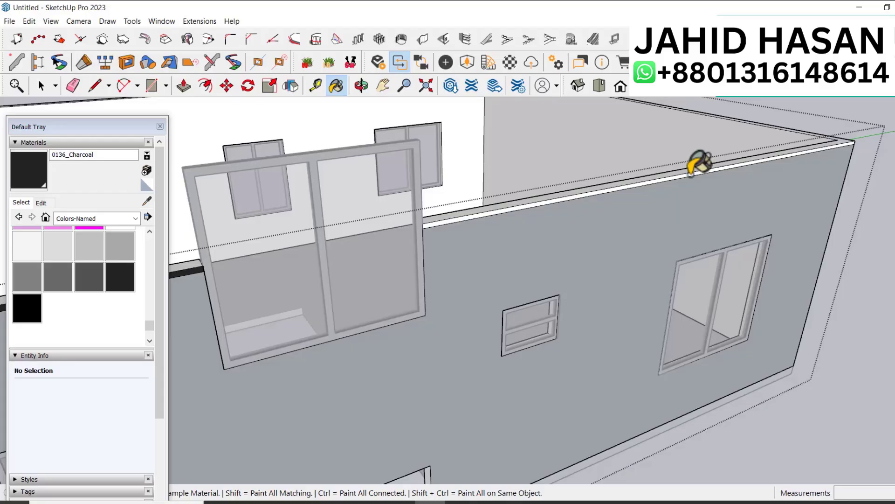
pyautogui.scroll(-5, 699, 164)
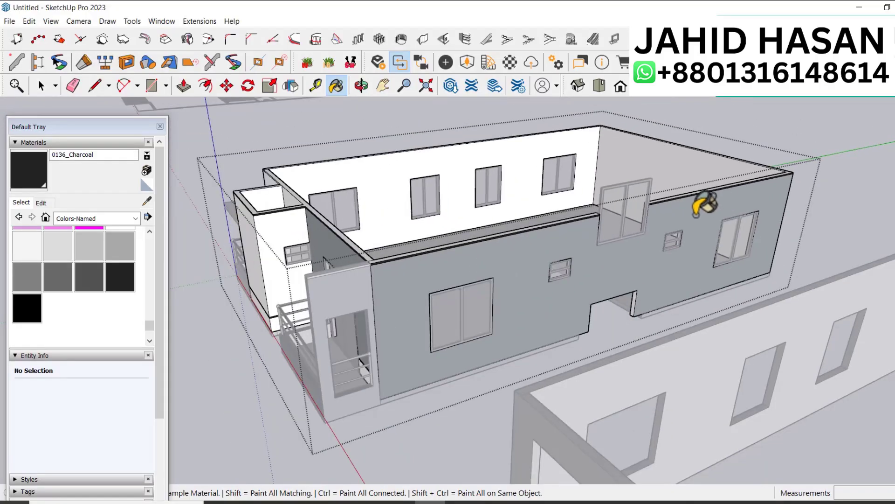
pyautogui.moveTo(675, 240); pyautogui.dragTo(605, 336, button='middle')
pyautogui.scroll(6, 605, 336)
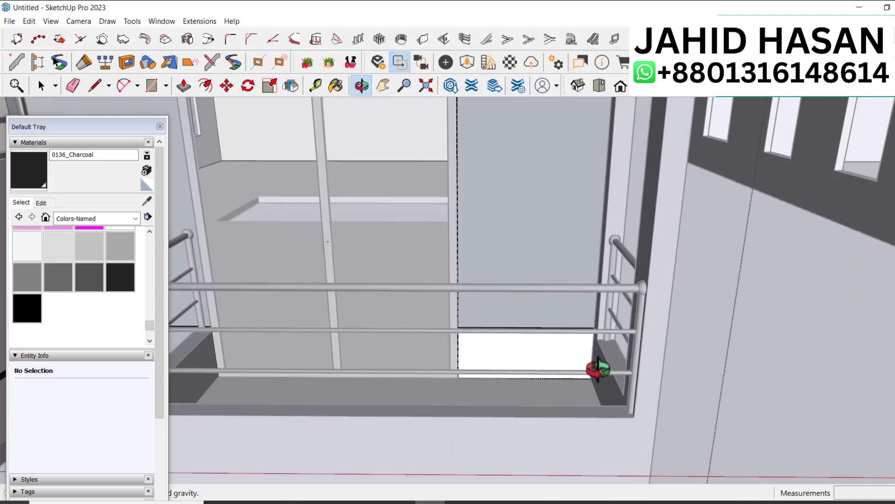
pyautogui.moveTo(594, 366); pyautogui.dragTo(755, 390, button='middle')
pyautogui.scroll(-8, 651, 257)
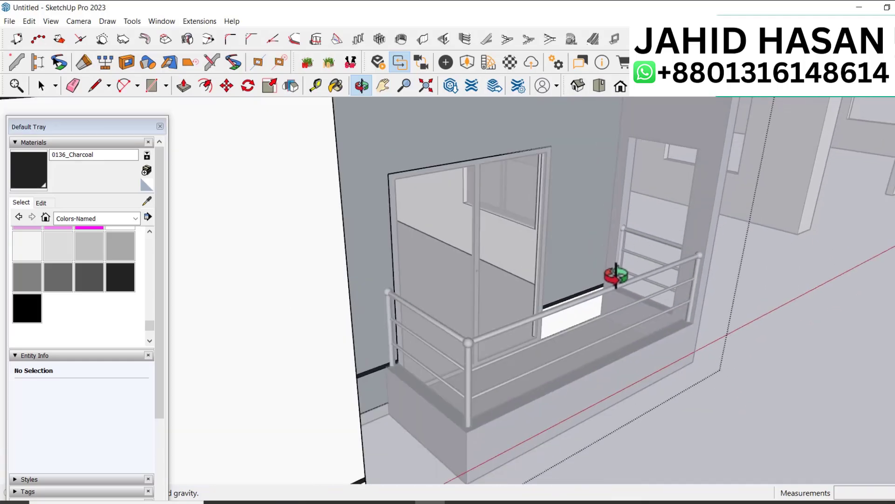
# Step: Paint the thin lower band on the projection's side wall inside the corner balcony with 0136_Charcoal
pyautogui.moveTo(605, 254); pyautogui.dragTo(417, 365, button='middle')
pyautogui.scroll(5, 487, 374)
pyautogui.moveTo(486, 375); pyautogui.dragTo(177, 214, button='middle')
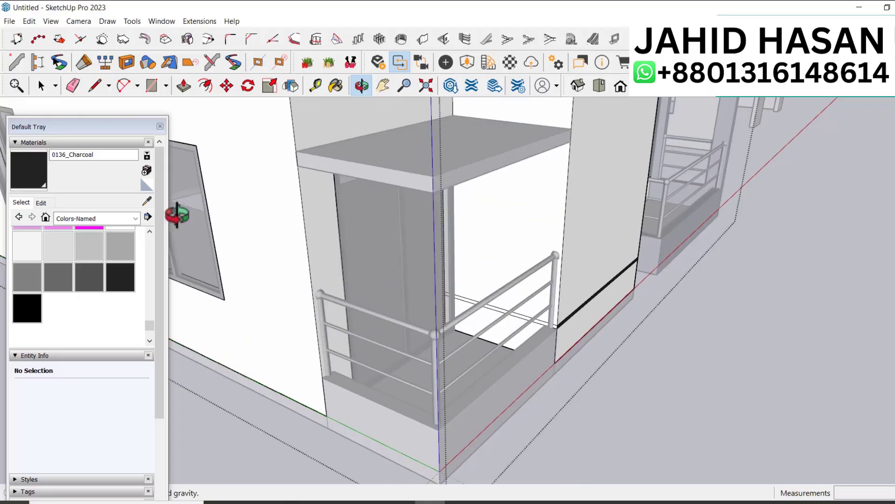
pyautogui.click(28, 184)
pyautogui.scroll(3, 513, 317)
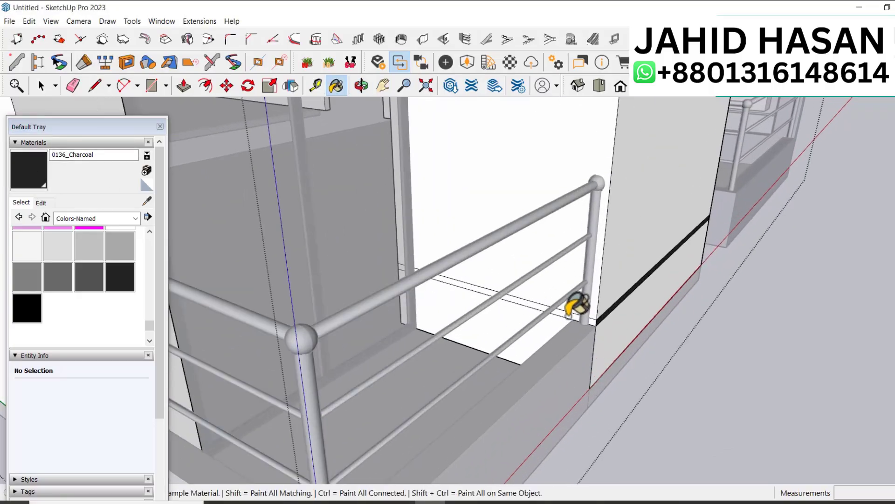
pyautogui.click(577, 306)
# Step: Paint the top band with 0136_Charcoal on both walls above the corner balcony's canopy and along the adjoining long windowed wall
pyautogui.scroll(-6, 586, 309)
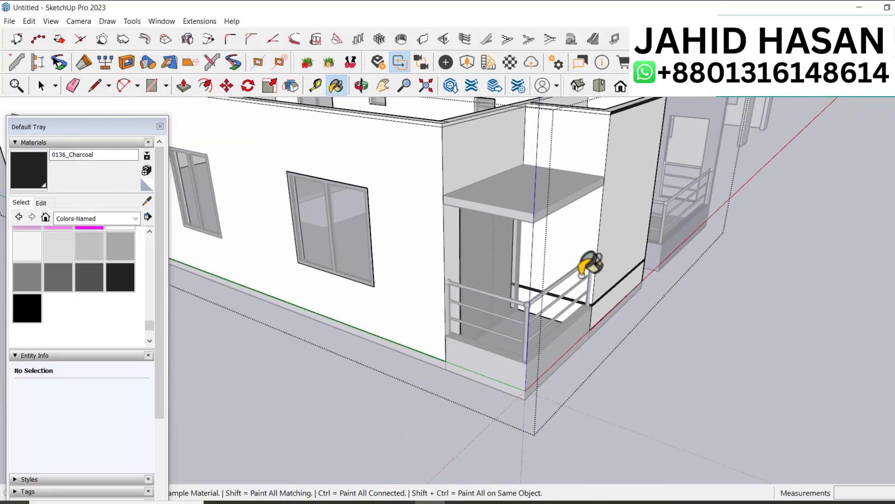
pyautogui.scroll(-1, 583, 270)
pyautogui.scroll(3, 585, 104)
pyautogui.click(598, 122)
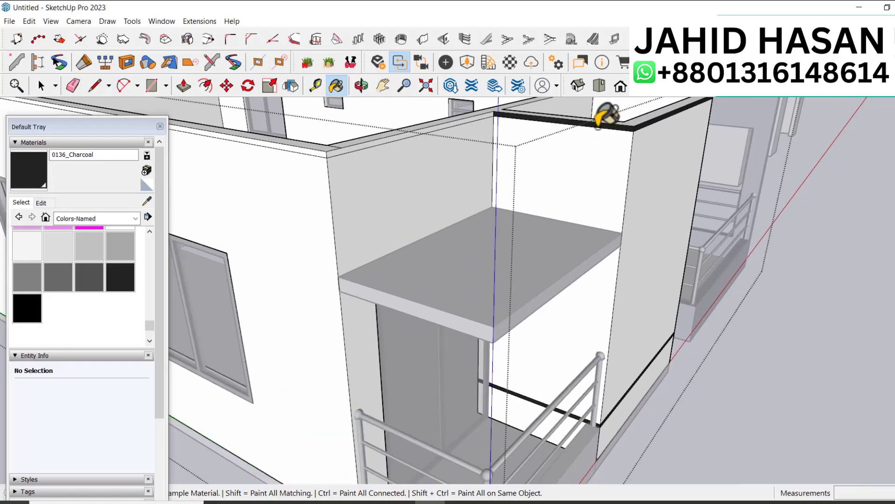
pyautogui.click(453, 122)
pyautogui.click(316, 140)
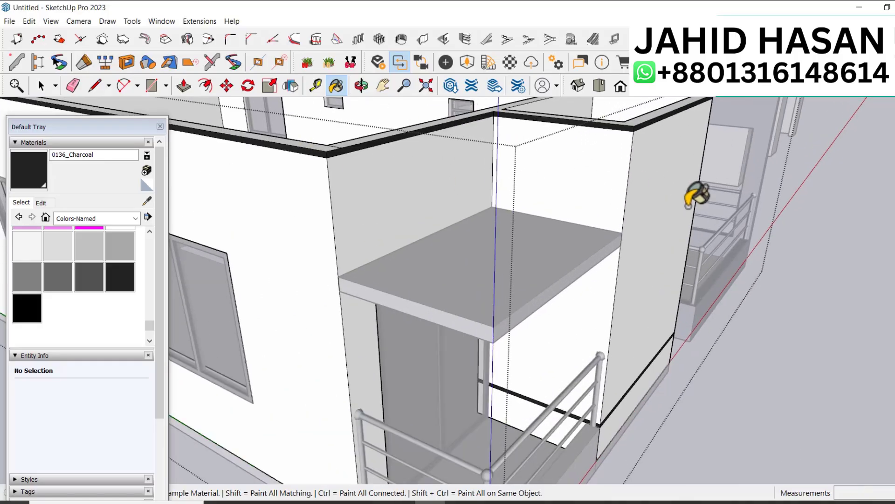
pyautogui.scroll(-4, 696, 210)
pyautogui.scroll(2, 606, 308)
pyautogui.scroll(3, 653, 270)
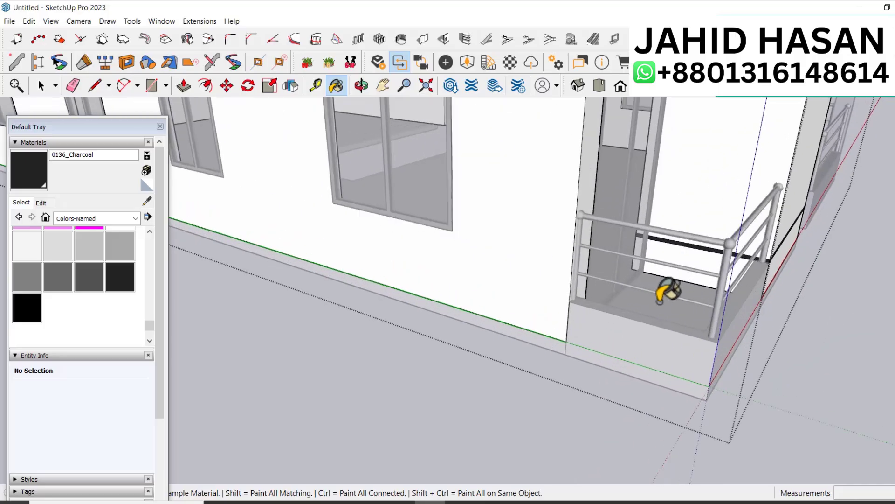
pyautogui.scroll(-2, 606, 345)
pyautogui.press('space')
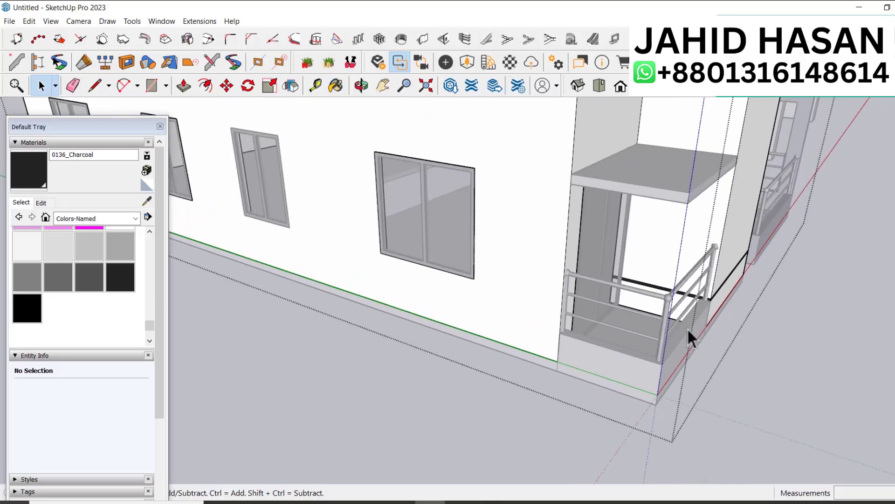
pyautogui.scroll(5, 681, 322)
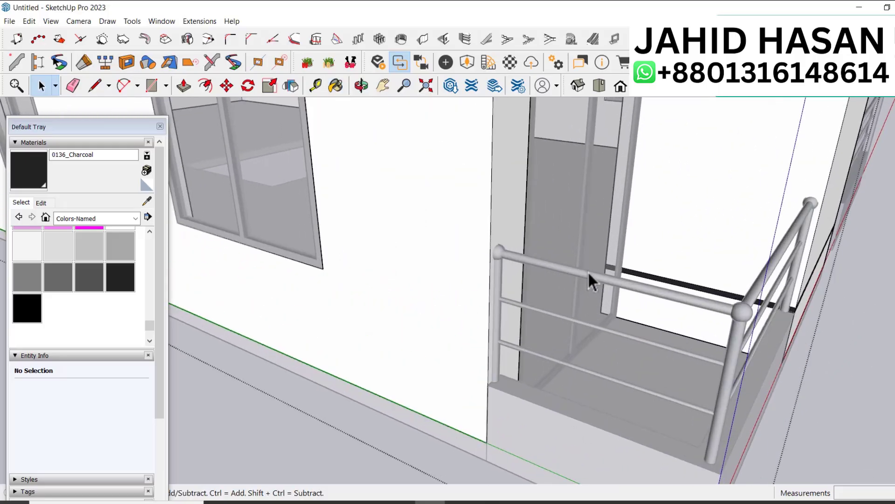
pyautogui.press('t')
pyautogui.scroll(5, 607, 289)
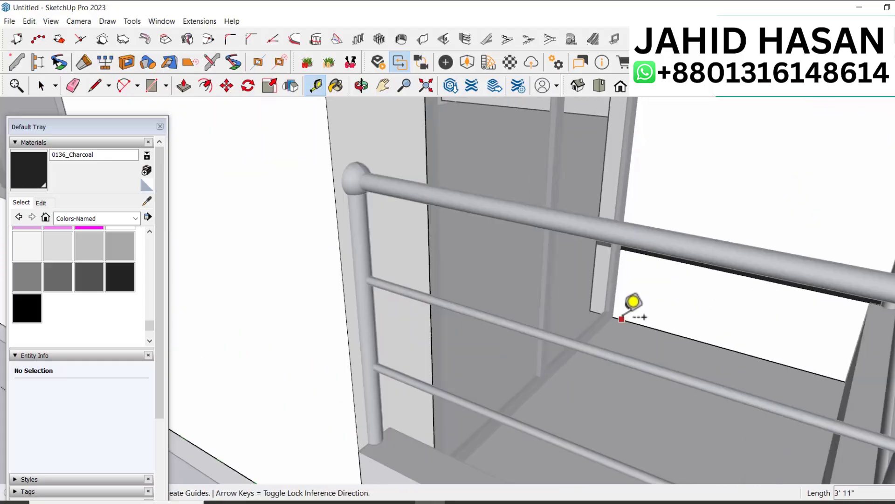
pyautogui.scroll(-5, 609, 303)
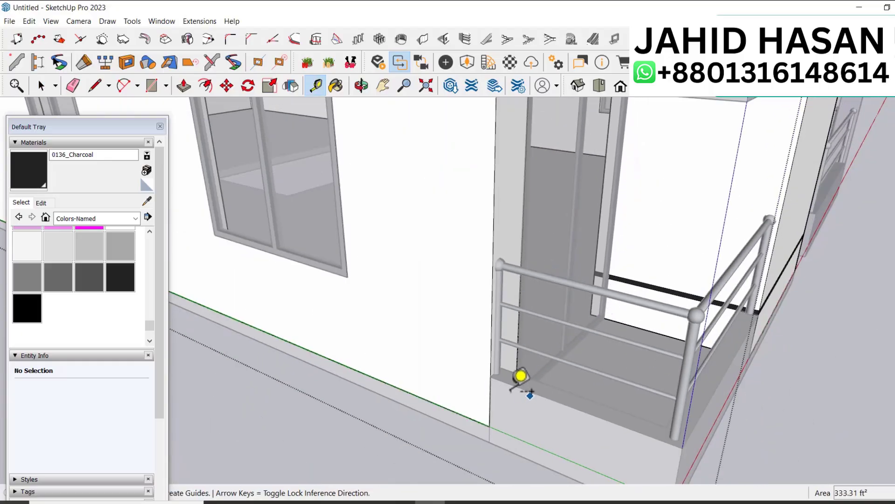
pyautogui.scroll(-2, 690, 405)
pyautogui.scroll(2, 624, 379)
pyautogui.scroll(-2, 613, 394)
pyautogui.click(620, 395)
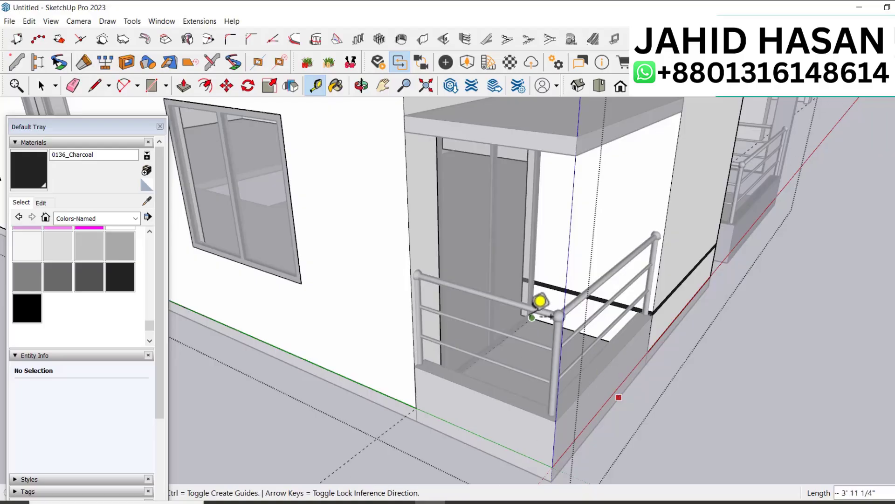
pyautogui.scroll(5, 541, 284)
pyautogui.scroll(2, 547, 267)
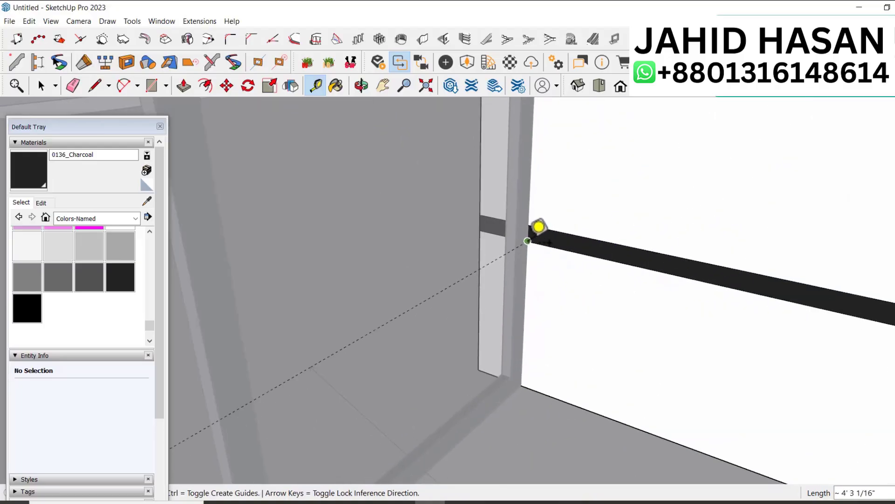
pyautogui.scroll(-5, 615, 284)
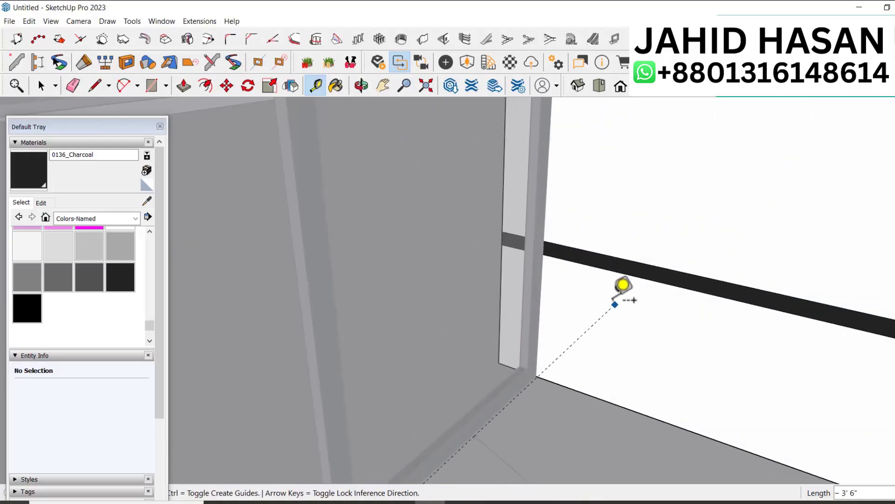
pyautogui.scroll(1, 602, 279)
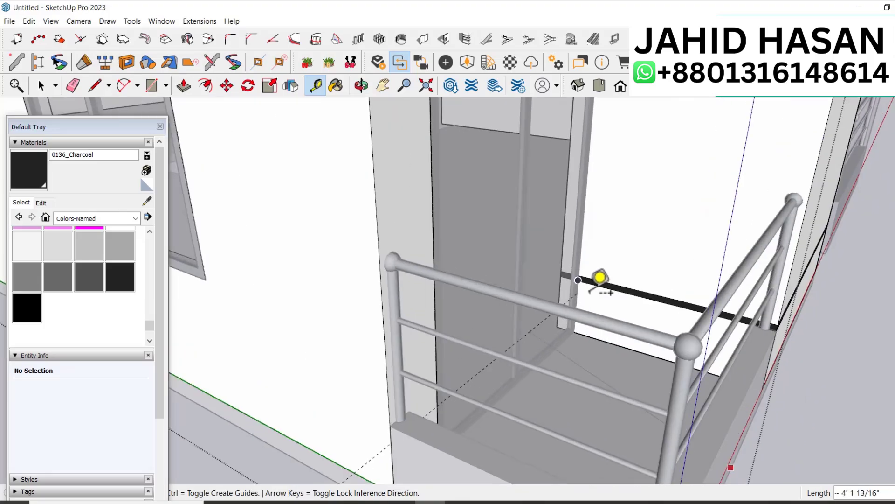
pyautogui.press('space')
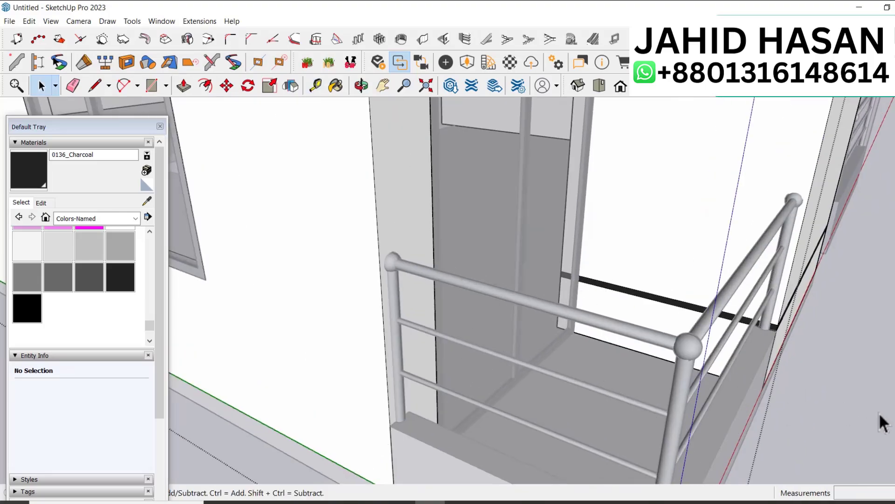
# Step: Move the corner balcony's sliding door frame inward to the inner end of the adjoining banded wall
pyautogui.scroll(6, 581, 276)
pyautogui.scroll(3, 579, 278)
pyautogui.click(541, 344)
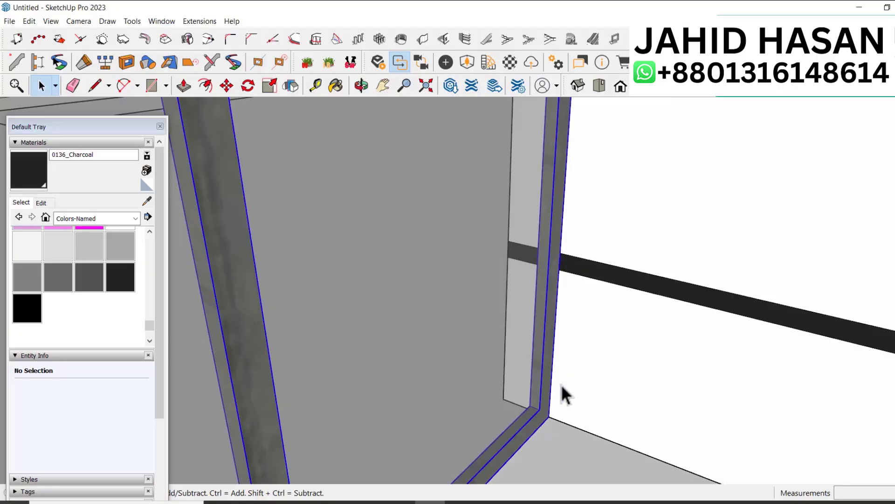
pyautogui.press('m')
pyautogui.click(549, 416)
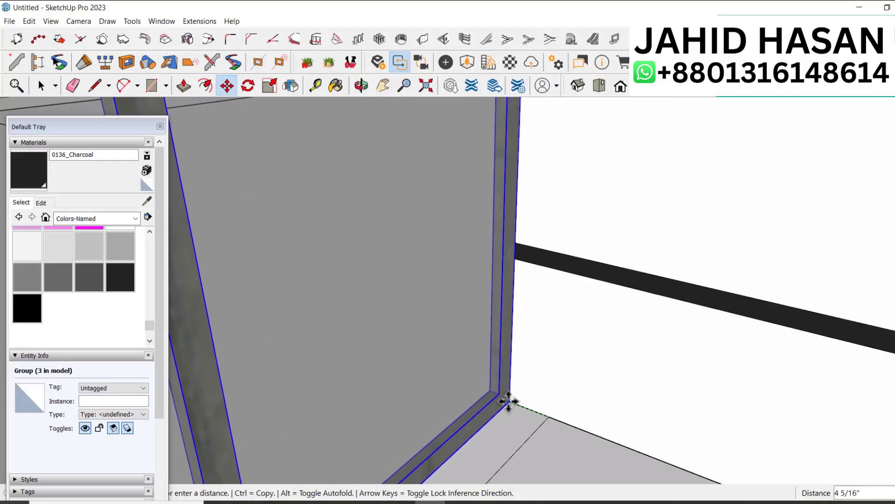
pyautogui.click(501, 398)
pyautogui.press('space')
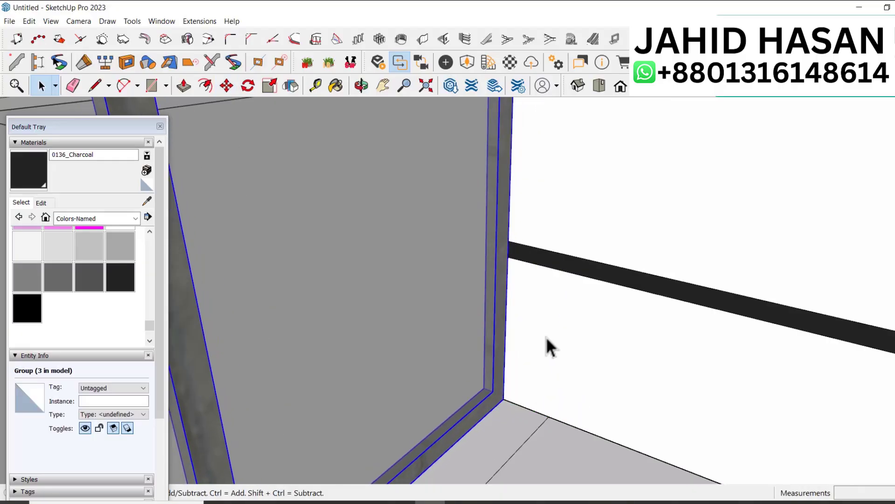
# Step: Place two guide lines across the sliding door, level with the lower and upper edges of the adjoining charcoal band
pyautogui.press('t')
pyautogui.click(486, 414)
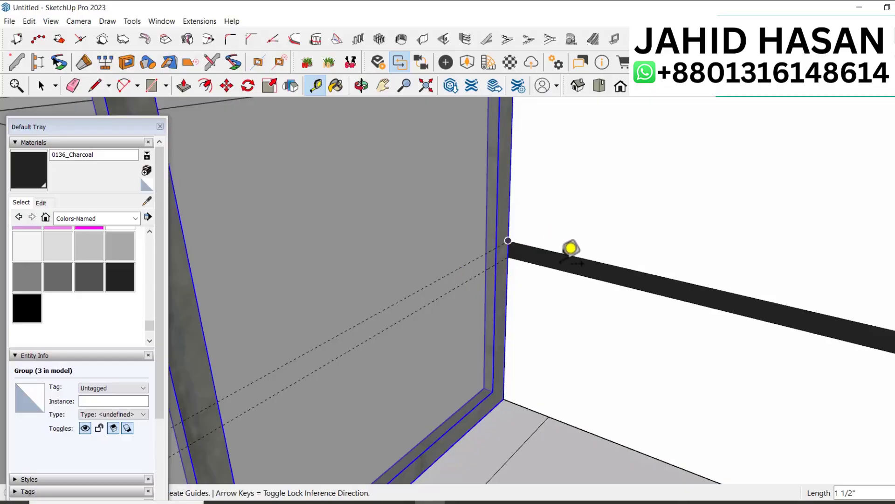
pyautogui.press('space')
pyautogui.scroll(-5, 614, 280)
pyautogui.scroll(-6, 610, 273)
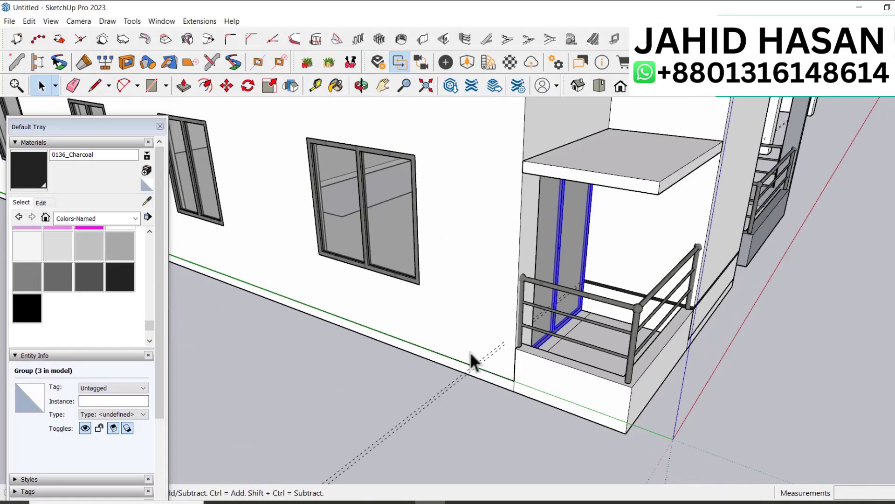
# Step: Erase the two guide lines crossing the balcony's sliding door
pyautogui.scroll(3, 536, 356)
pyautogui.moveTo(563, 340); pyautogui.dragTo(417, 410, button='middle')
pyautogui.press('e')
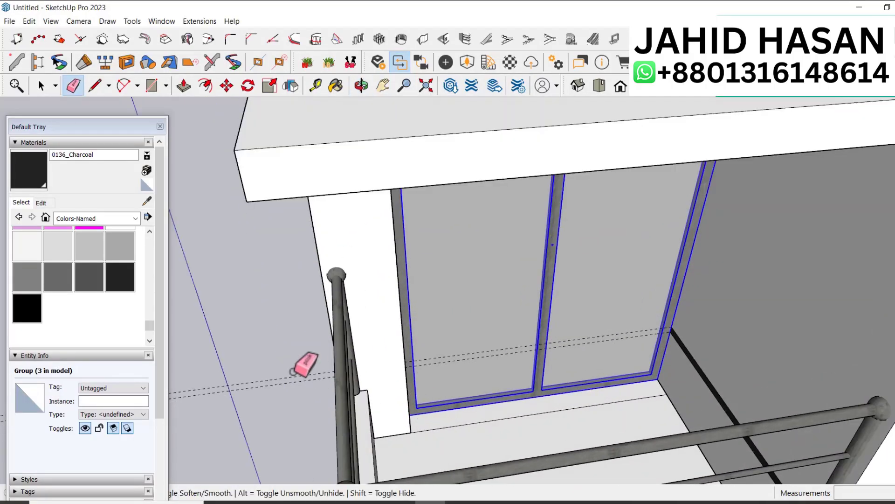
pyautogui.scroll(3, 403, 417)
# Step: Place guides on the narrow wall beside the sliding door, 1' 3" above its base and 1 1/2" higher, matching the charcoal band
pyautogui.press('t')
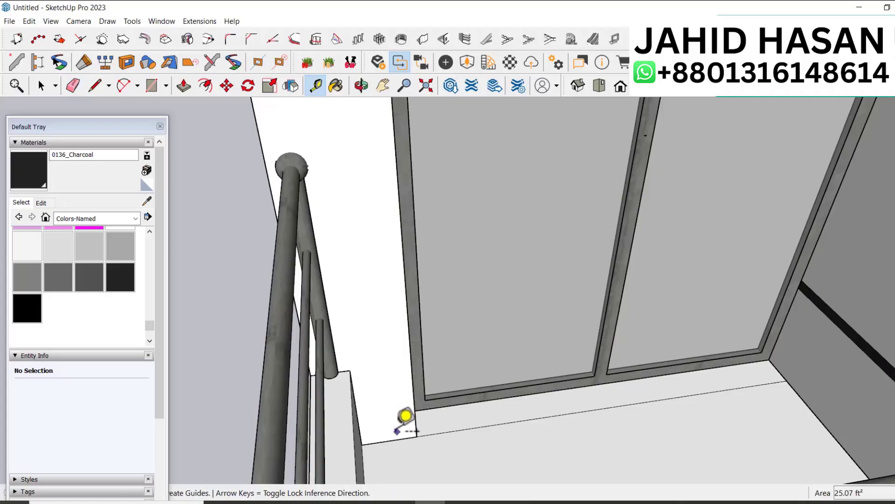
pyautogui.click(398, 438)
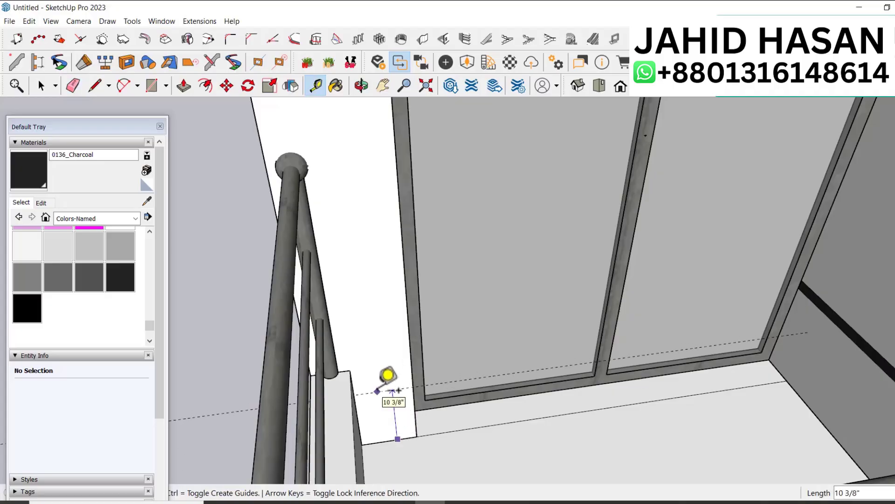
pyautogui.click(818, 286)
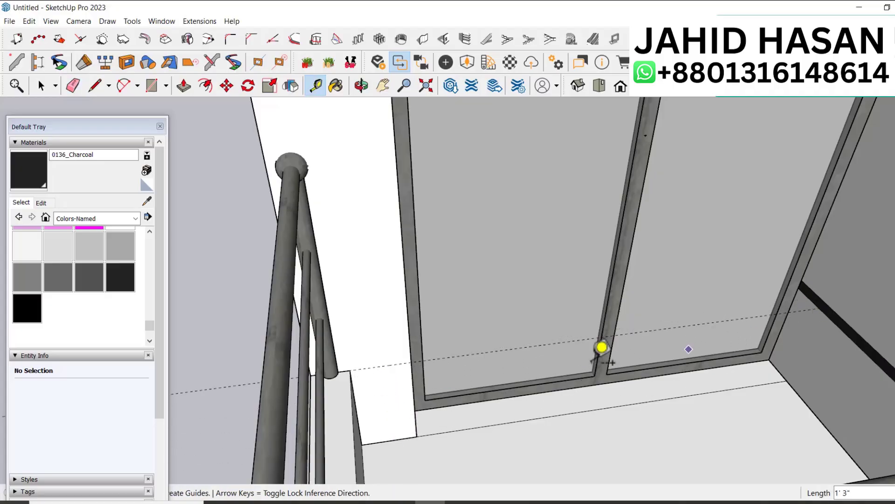
pyautogui.click(382, 365)
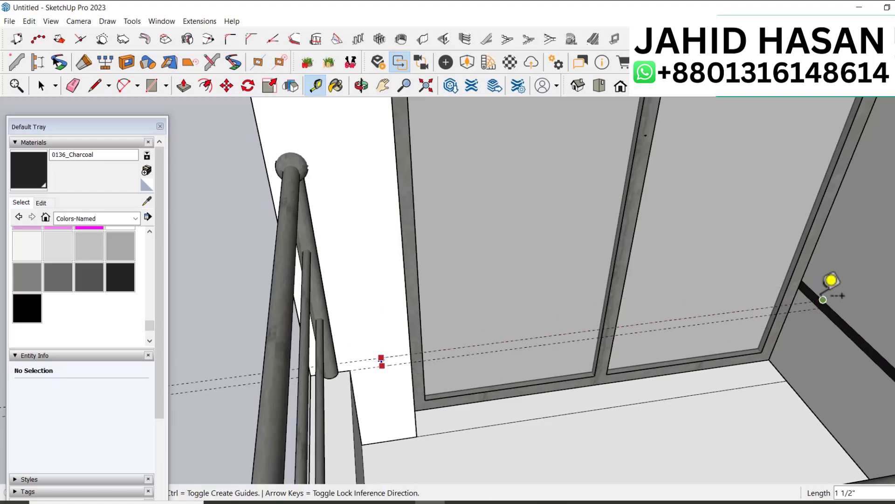
pyautogui.scroll(4, 391, 370)
# Step: Draw a band rectangle between the guides across the narrow wall beside the sliding door and paint it 0136_Charcoal
pyautogui.press('space')
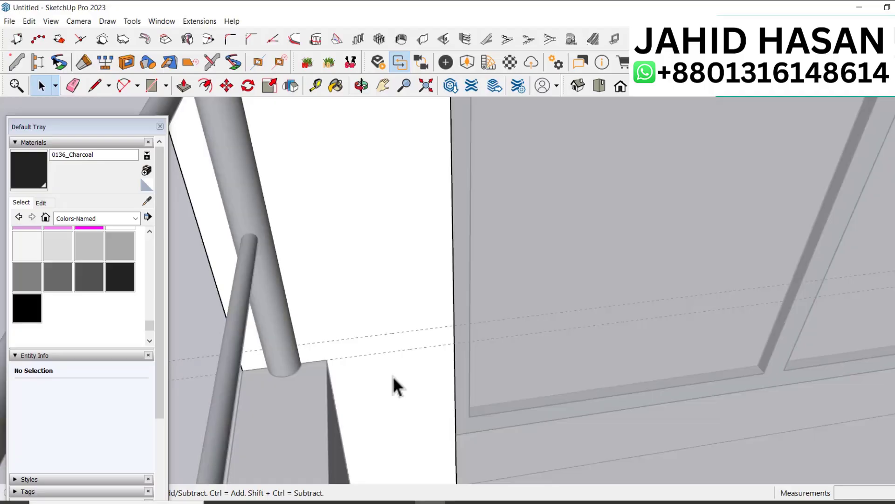
pyautogui.press('r')
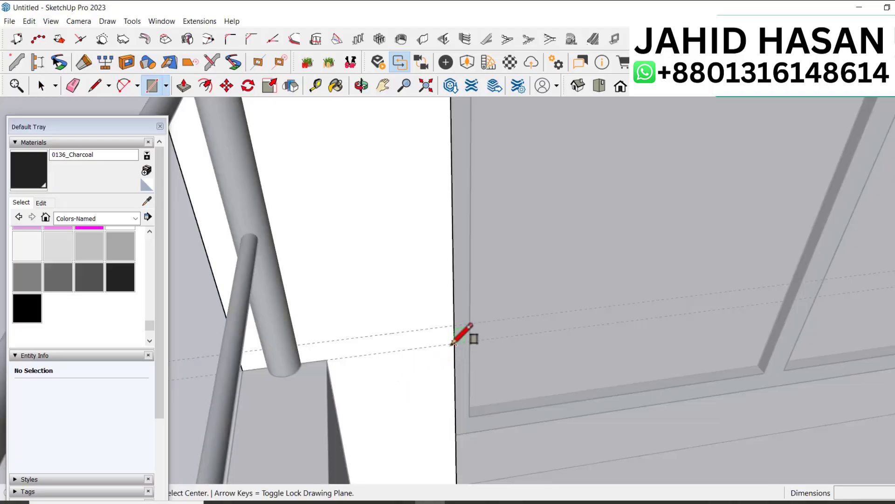
pyautogui.click(453, 343)
pyautogui.moveTo(600, 326); pyautogui.dragTo(542, 349, button='middle')
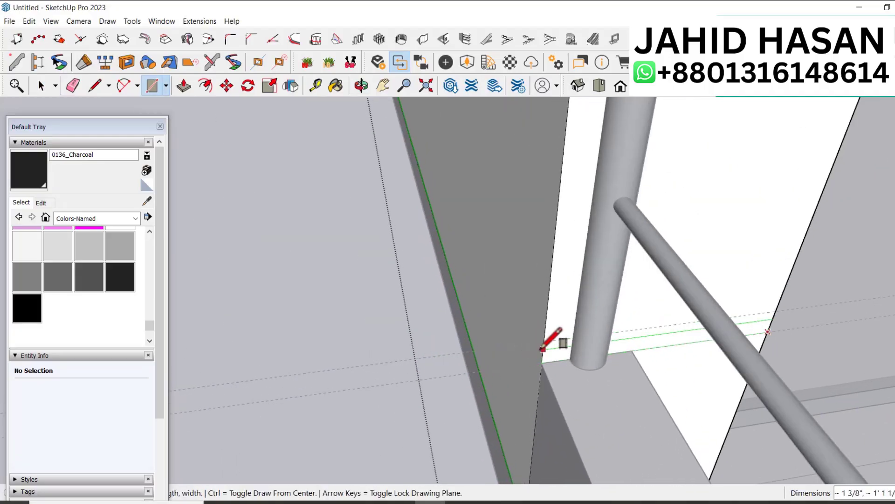
pyautogui.click(543, 341)
pyautogui.press('space')
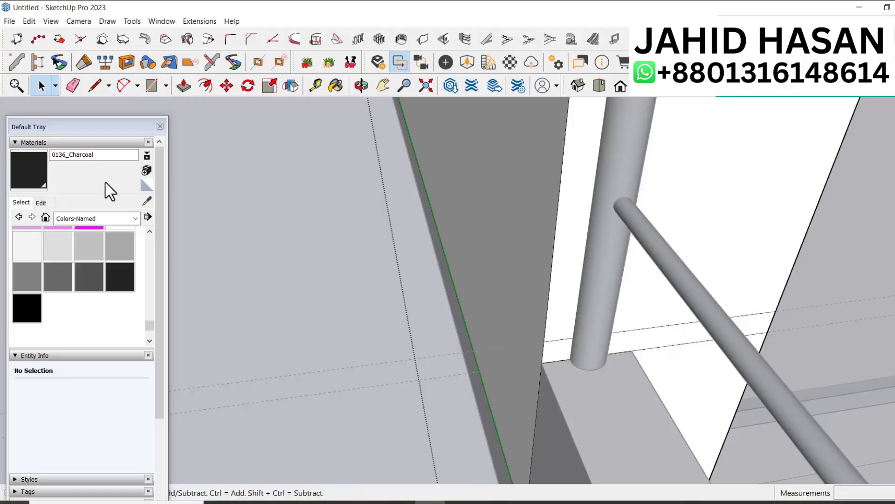
pyautogui.click(29, 168)
pyautogui.click(554, 346)
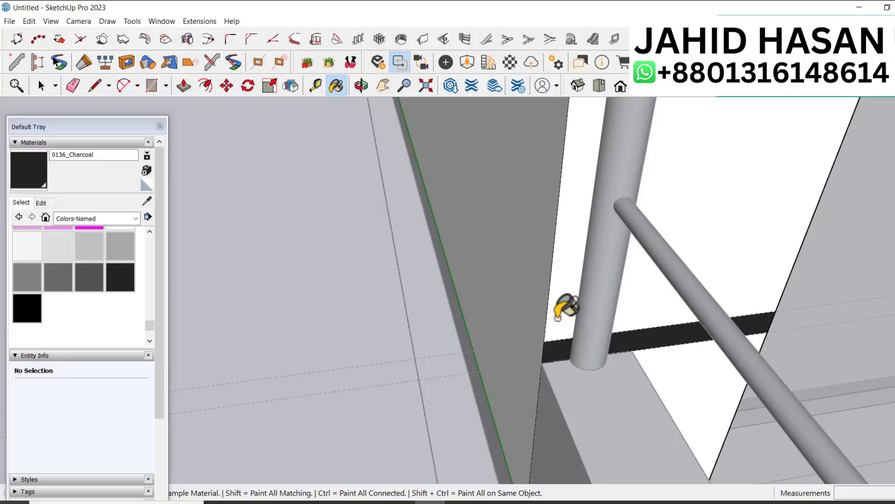
# Step: Place guides along the long outer wall, 1' 4 1/2" above its base and 1 1/2" lower, matching the charcoal band at the balcony corner
pyautogui.press('t')
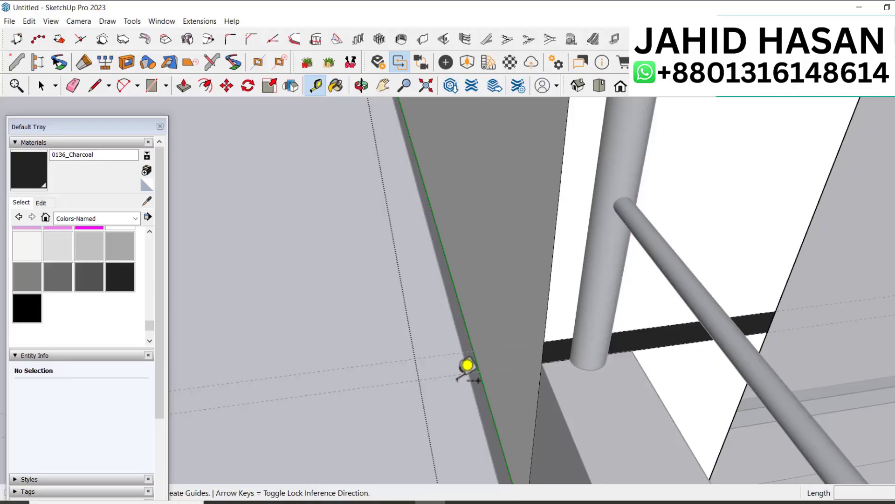
pyautogui.click(485, 387)
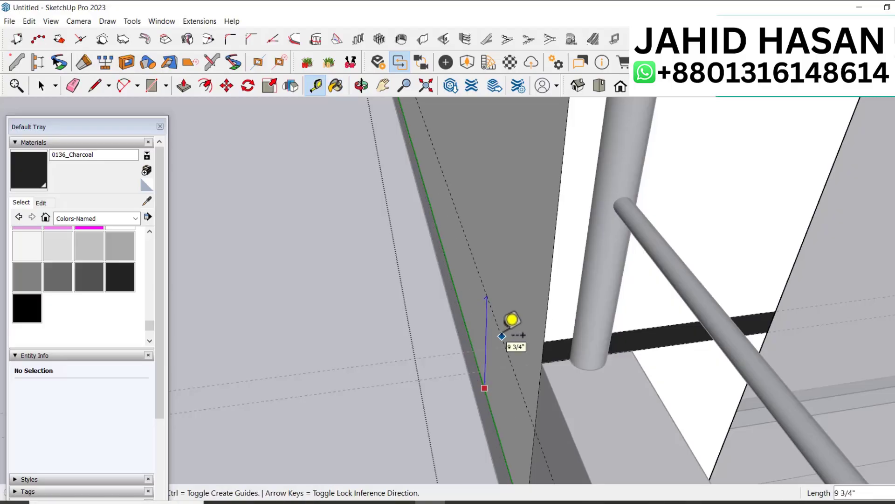
pyautogui.click(538, 330)
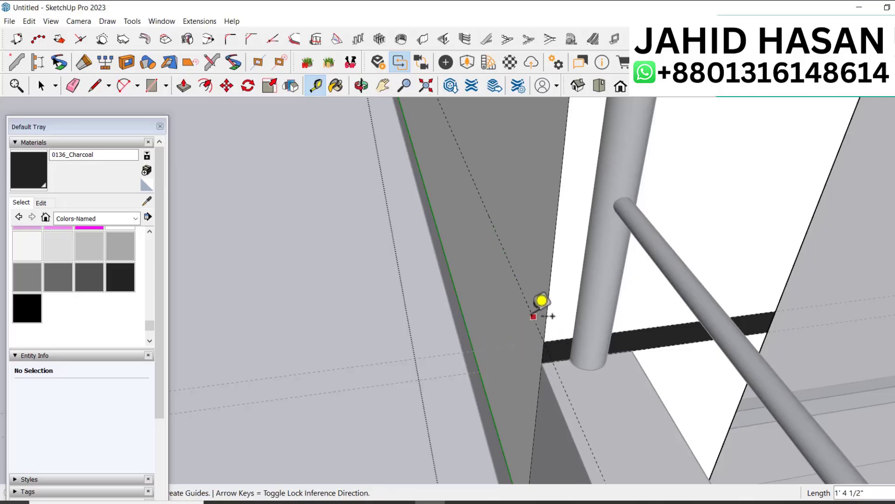
pyautogui.click(529, 311)
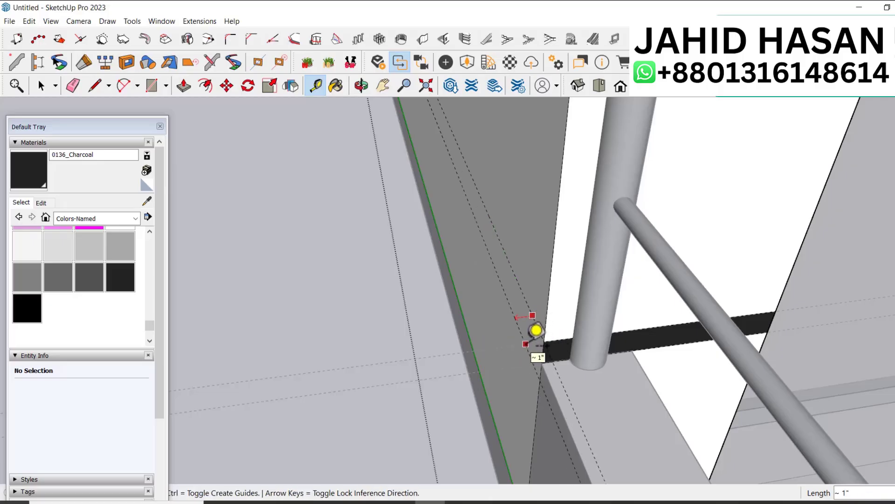
pyautogui.click(553, 350)
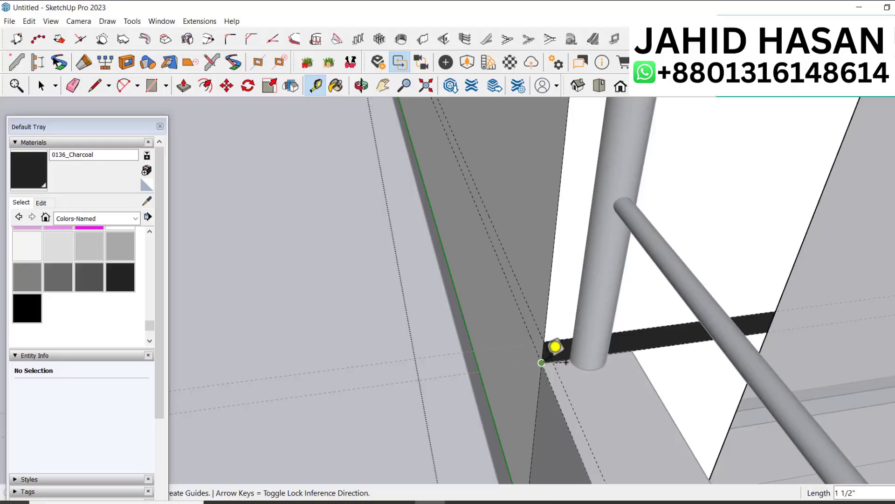
# Step: Draw a 41' 6" by 1 1/2" band rectangle between the two guides along the full length of the long outer wall
pyautogui.press('r')
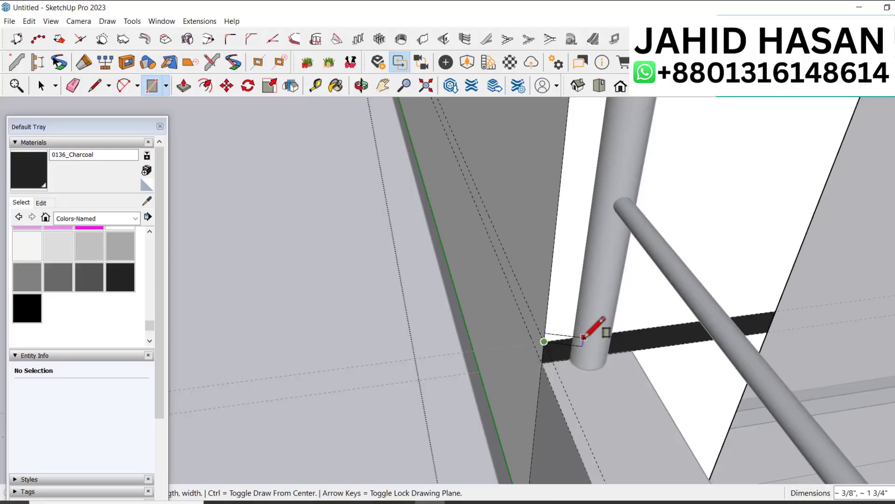
pyautogui.scroll(-5, 601, 368)
pyautogui.moveTo(586, 363); pyautogui.dragTo(868, 263, button='middle')
pyautogui.scroll(-10, 811, 276)
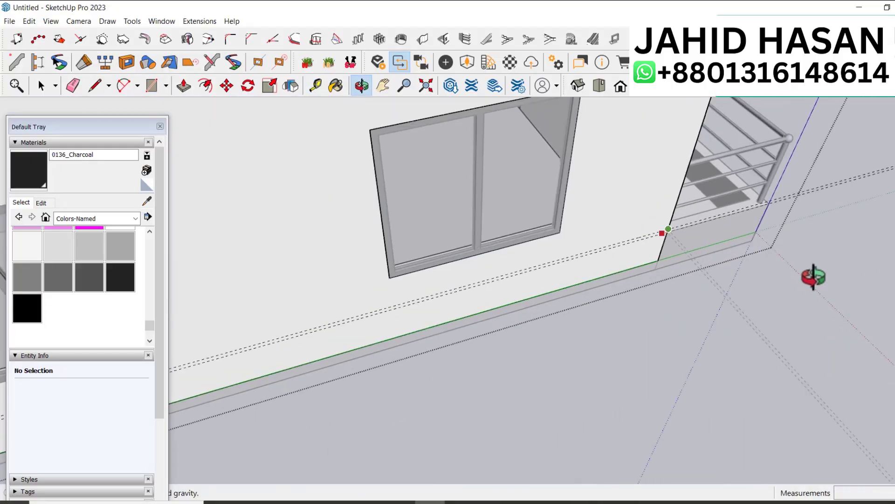
pyautogui.scroll(3, 380, 410)
pyautogui.scroll(6, 369, 392)
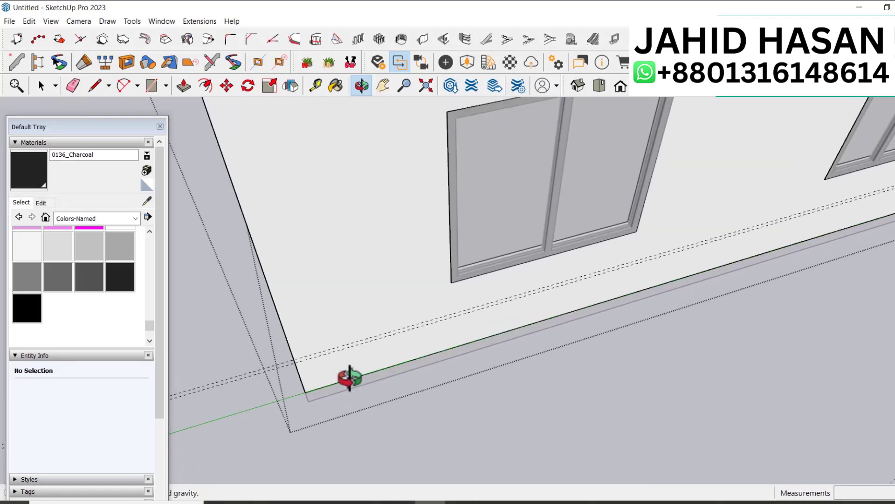
pyautogui.rightClick(373, 337)
pyautogui.click(391, 342)
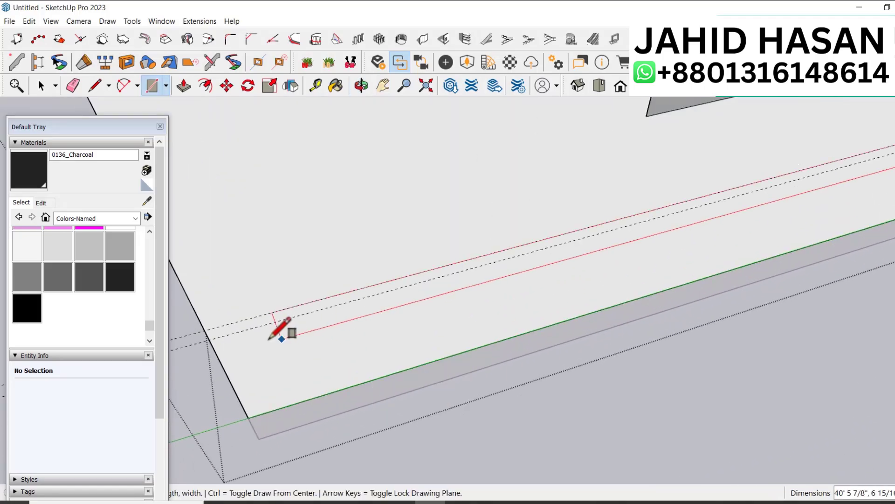
pyautogui.click(214, 337)
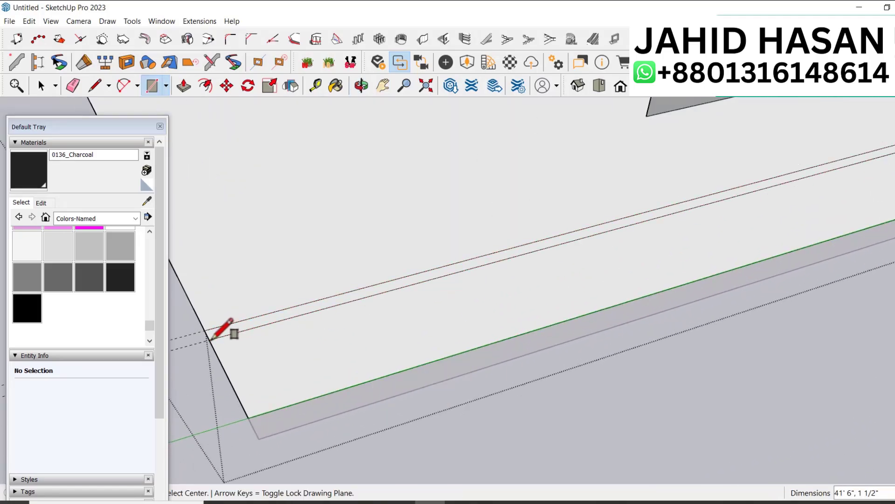
# Step: Paint the long outer wall's band 0136_Charcoal and erase the two guide lines running along it
pyautogui.click(26, 165)
pyautogui.click(312, 306)
pyautogui.scroll(2, 494, 324)
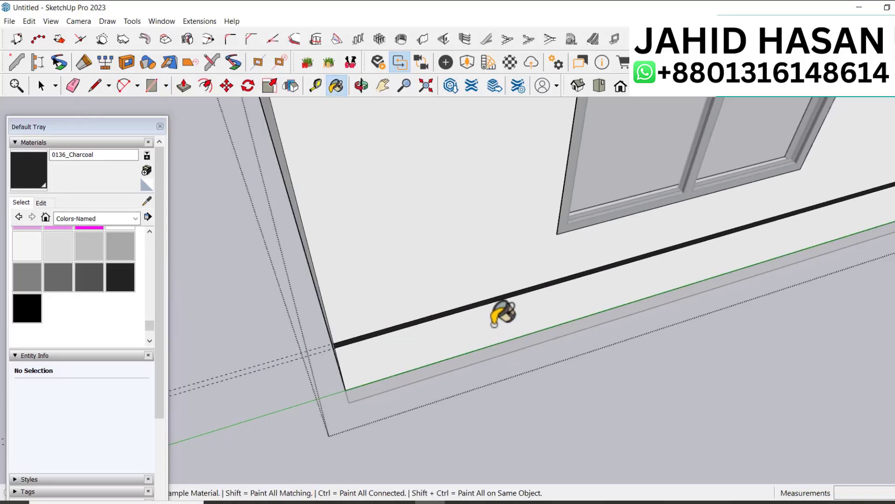
pyautogui.scroll(-6, 493, 324)
pyautogui.press('e')
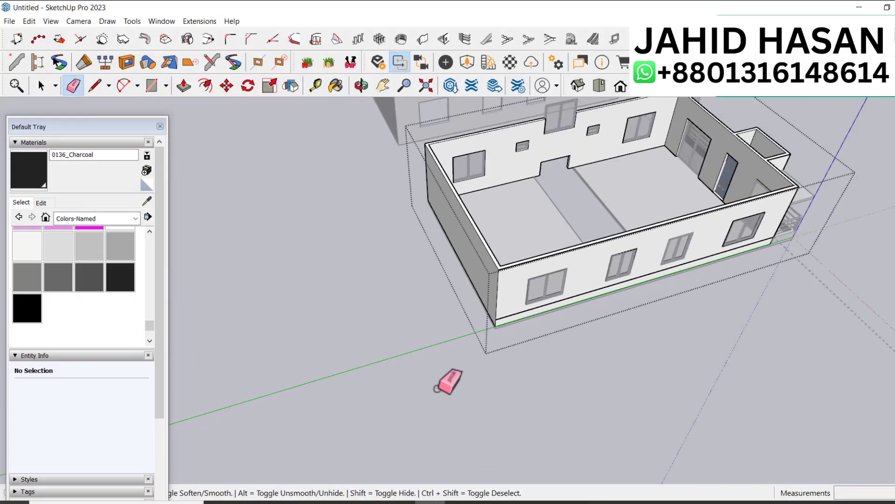
# Step: Open the balcony wall group beside the sliding door for editing
pyautogui.scroll(-2, 448, 382)
pyautogui.moveTo(590, 317); pyautogui.dragTo(712, 335, button='middle')
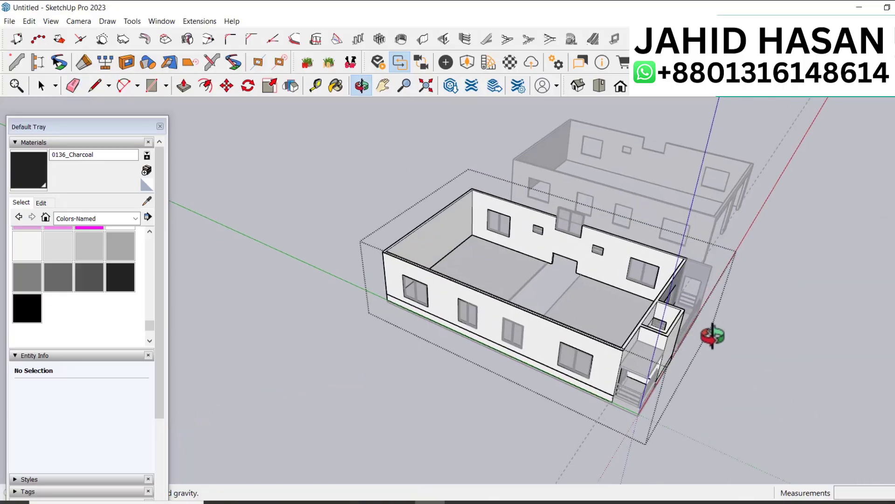
pyautogui.scroll(10, 713, 335)
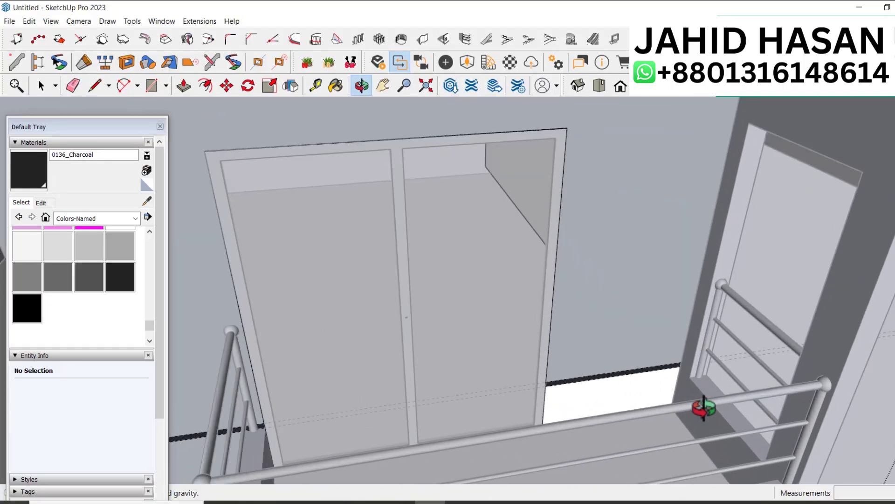
pyautogui.scroll(3, 703, 408)
pyautogui.moveTo(681, 420); pyautogui.dragTo(823, 394, button='middle')
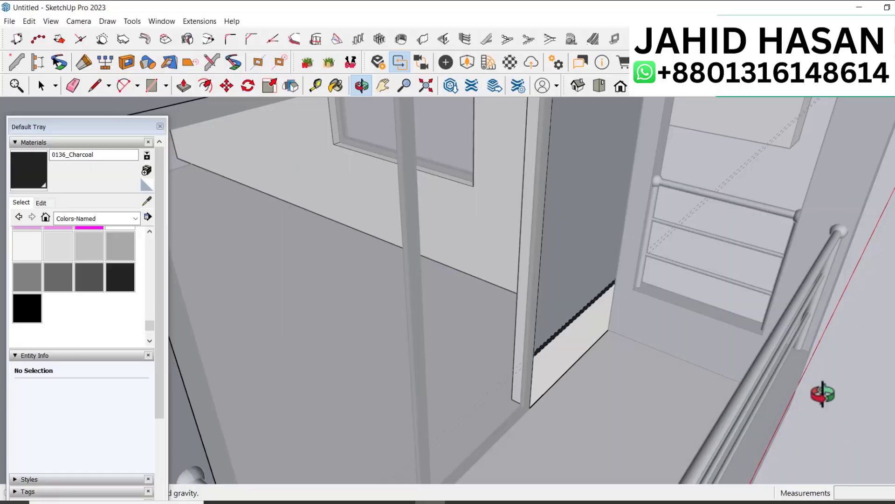
pyautogui.scroll(6, 646, 300)
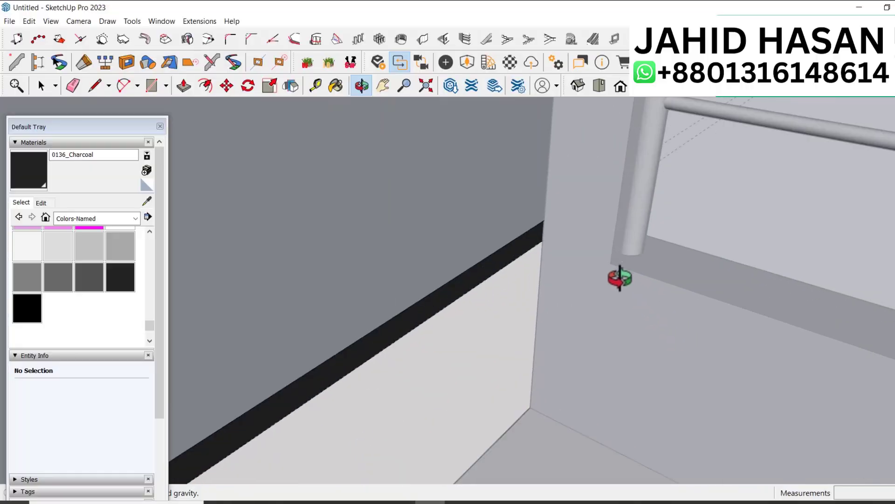
pyautogui.press('l')
pyautogui.press('space')
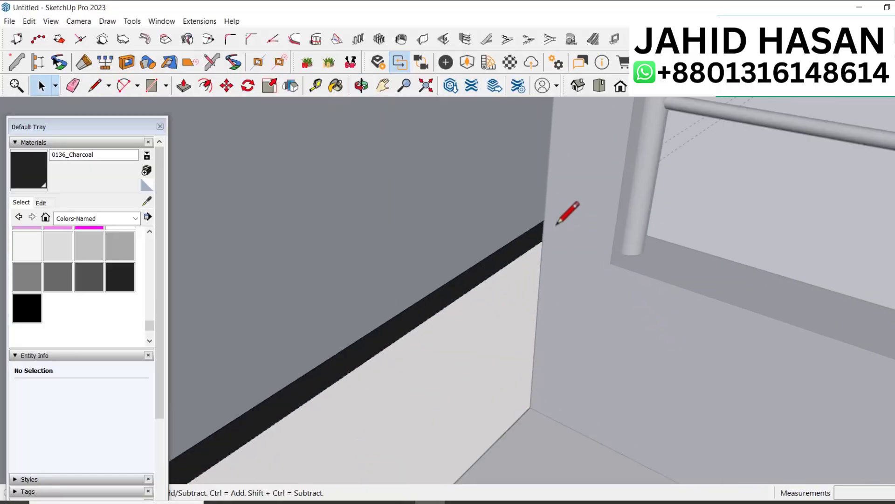
pyautogui.doubleClick(578, 244)
# Step: Place two horizontal guides 1 1/2" apart on the balcony side wall, level with the lower and upper edges of the existing dark band
pyautogui.press('t')
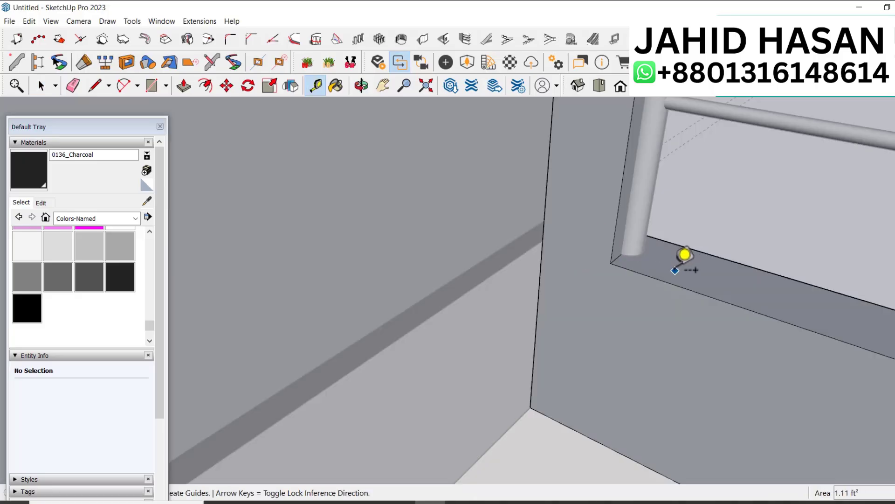
pyautogui.click(669, 283)
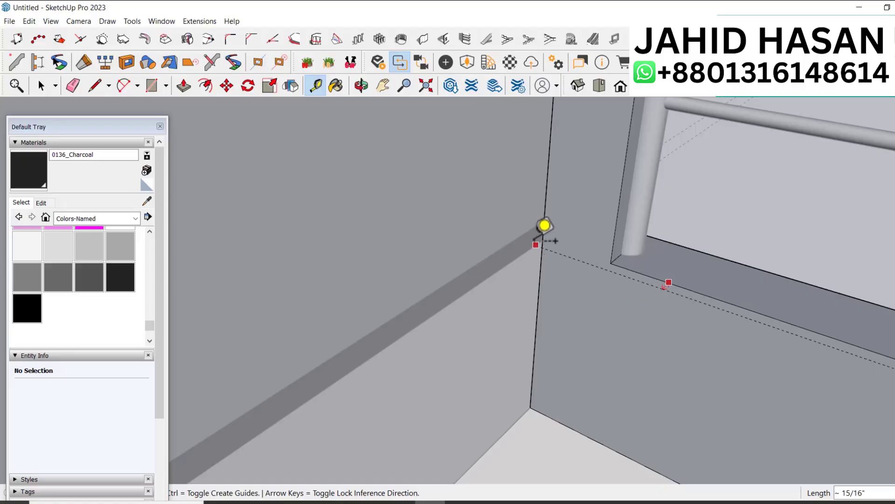
pyautogui.click(543, 239)
pyautogui.click(564, 247)
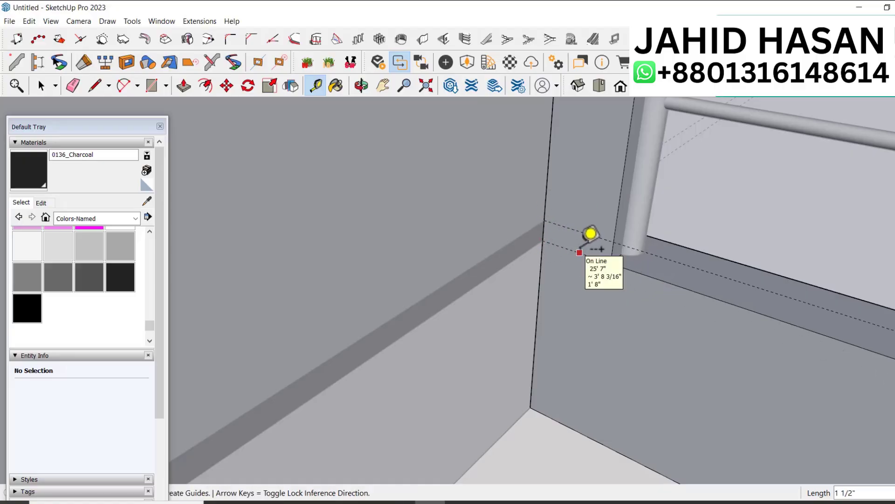
pyautogui.press('l')
pyautogui.press('r')
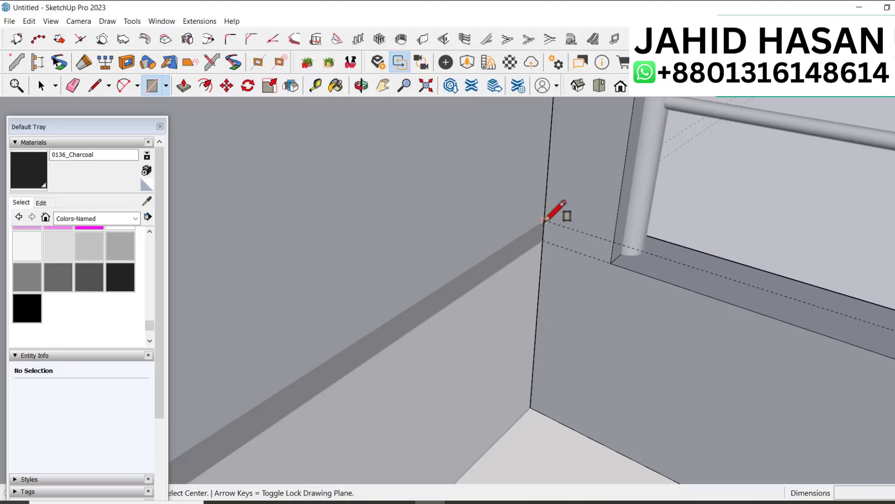
pyautogui.click(542, 224)
pyautogui.scroll(-3, 544, 231)
pyautogui.moveTo(544, 230); pyautogui.dragTo(788, 317, button='middle')
pyautogui.scroll(3, 788, 317)
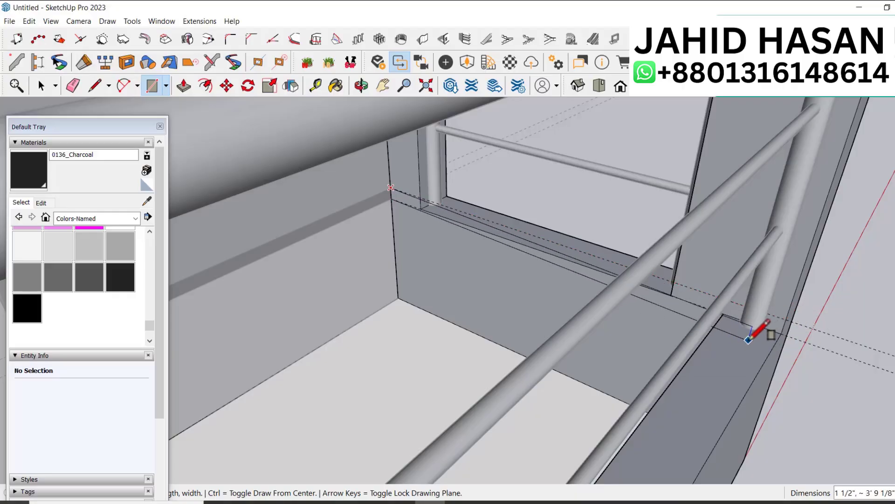
pyautogui.press('space')
# Step: Draw a 3' 11" by 1 1/2" rectangle between the two guides along the full inner face of the balcony side wall
pyautogui.press('r')
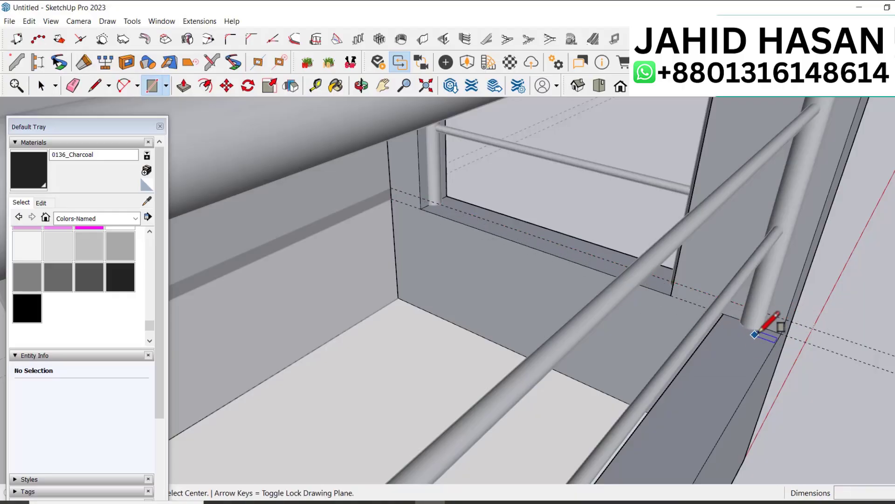
pyautogui.click(781, 333)
pyautogui.click(396, 188)
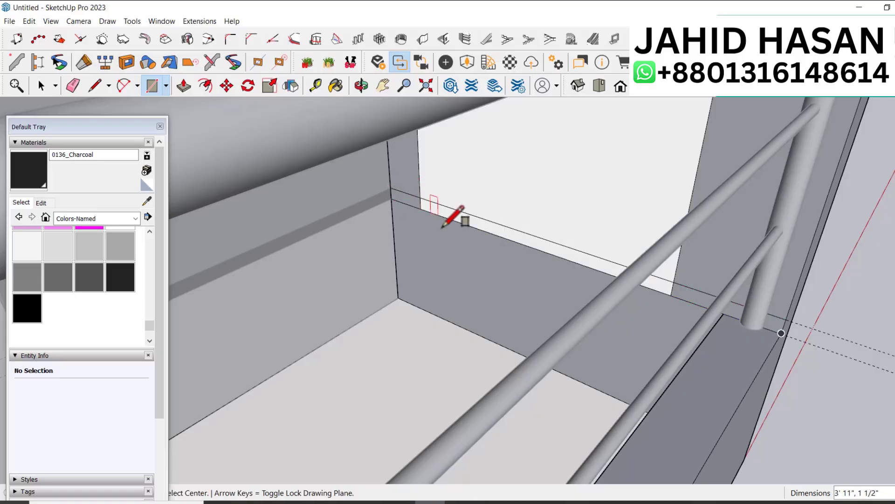
# Step: Reopen the railing opening by deleting its two filling faces and erasing the leftover strip edge across it
pyautogui.press('space')
pyautogui.click(536, 187)
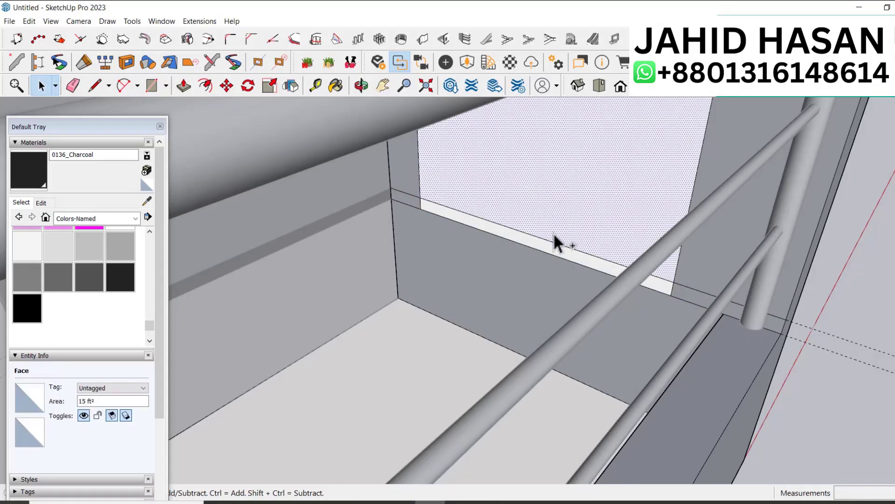
pyautogui.press('Delete')
pyautogui.click(536, 239)
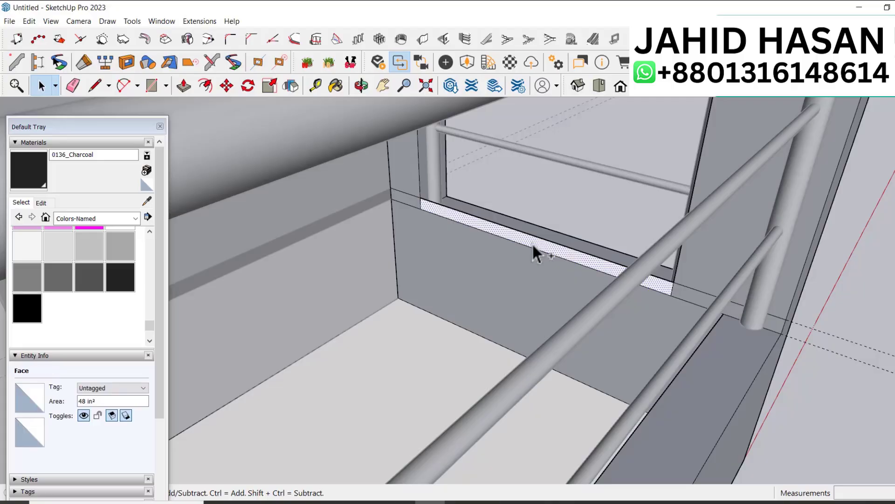
pyautogui.press('Delete')
pyautogui.scroll(3, 532, 241)
pyautogui.press('e')
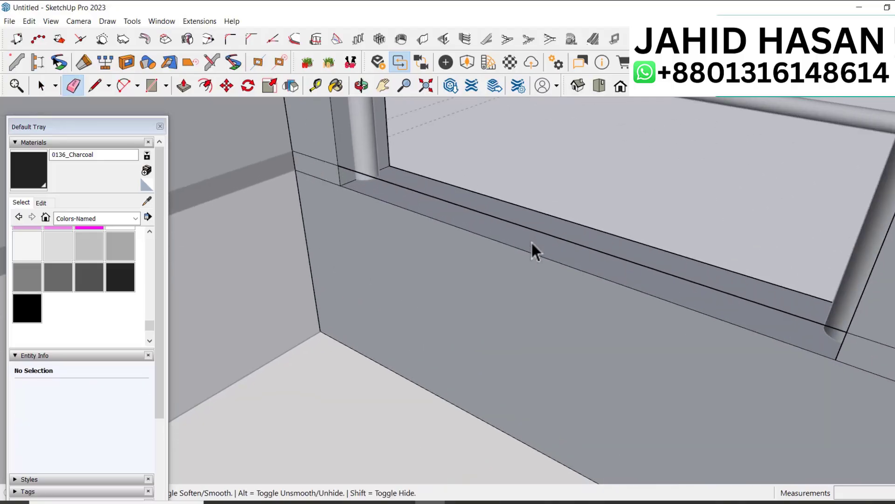
pyautogui.click(532, 231)
# Step: Paint the inner-face band strips on both sides of the railing opening with 0136_Charcoal
pyautogui.click(37, 165)
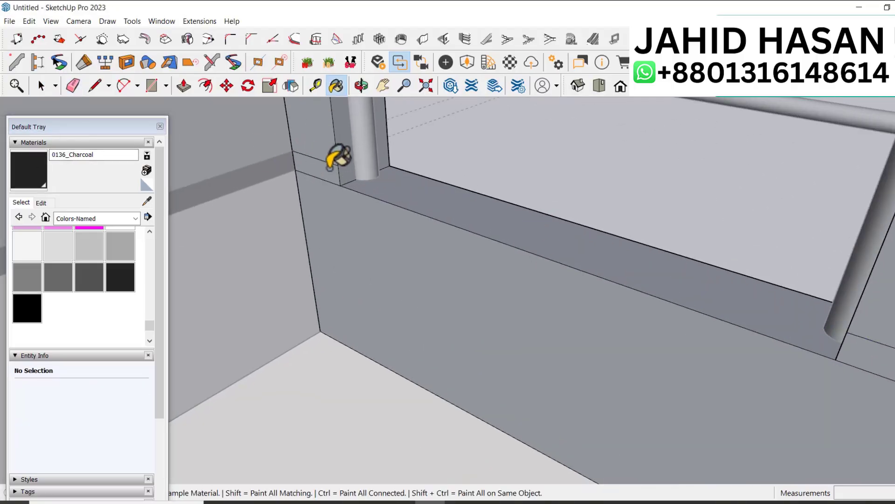
pyautogui.click(326, 172)
pyautogui.moveTo(325, 172); pyautogui.dragTo(303, 176, button='middle')
pyautogui.scroll(2, 490, 233)
pyautogui.scroll(1, 480, 242)
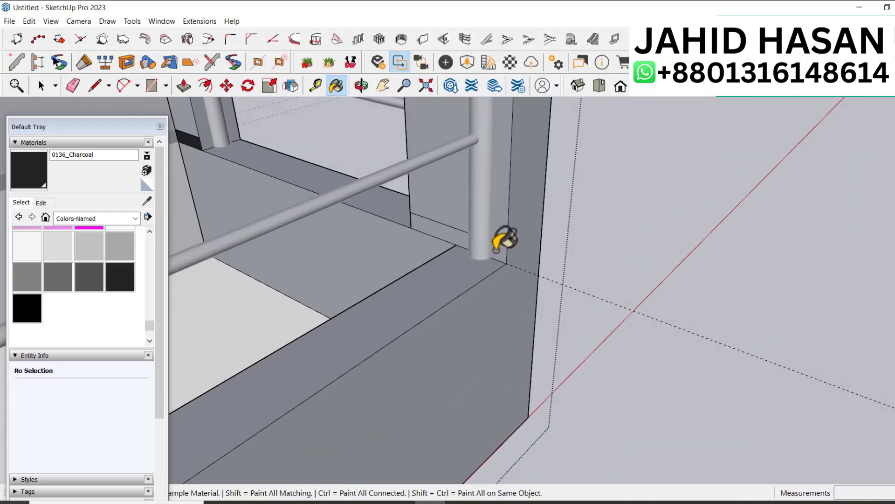
pyautogui.click(501, 251)
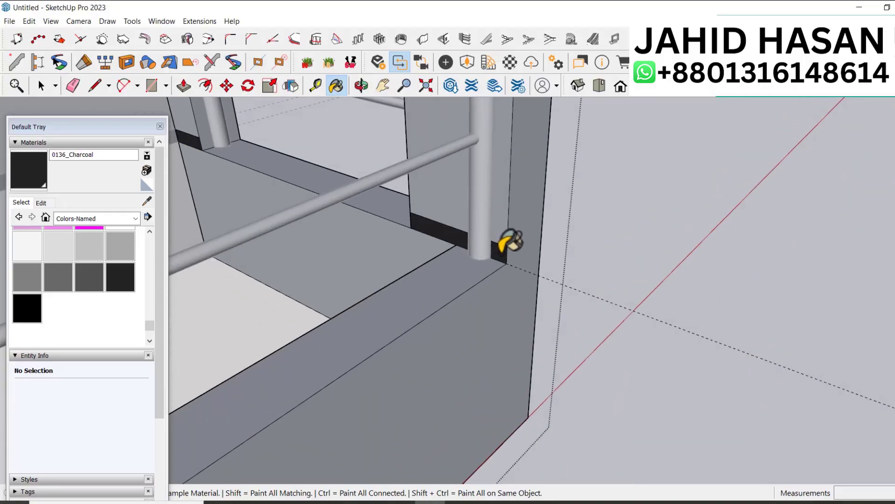
# Step: Continue the band around the adjoining face of the balcony corner post with a 5" by 1 1/2" strip in 0136_Charcoal, clearing the guides
pyautogui.press('t')
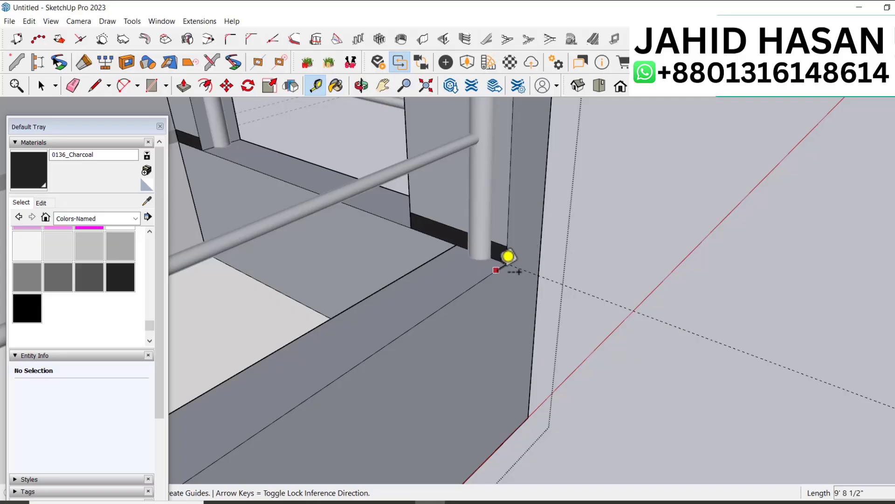
pyautogui.click(520, 425)
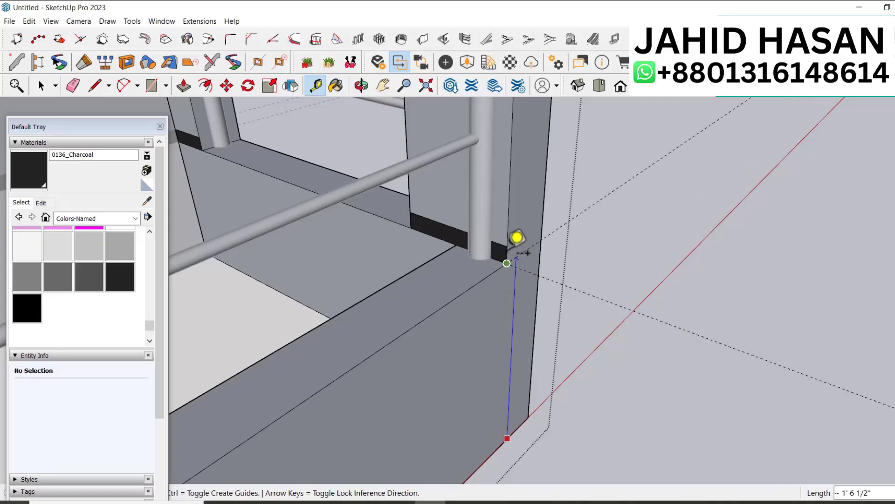
pyautogui.click(518, 229)
pyautogui.press('r')
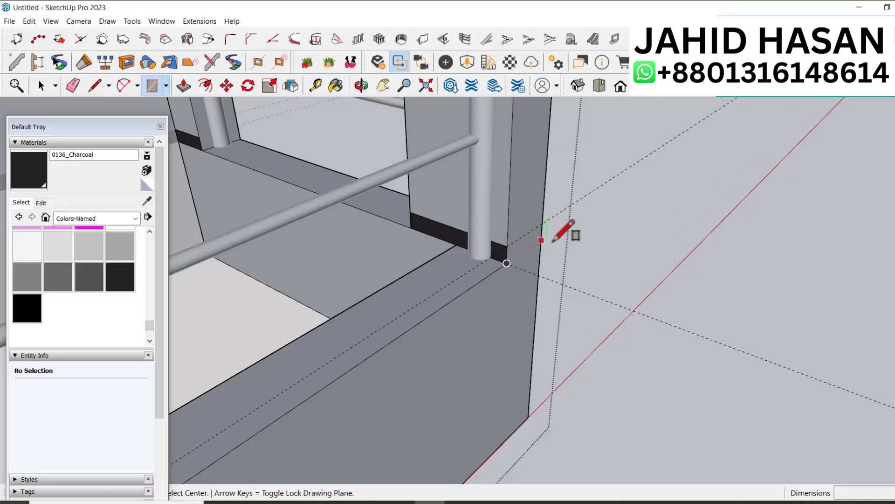
pyautogui.click(547, 219)
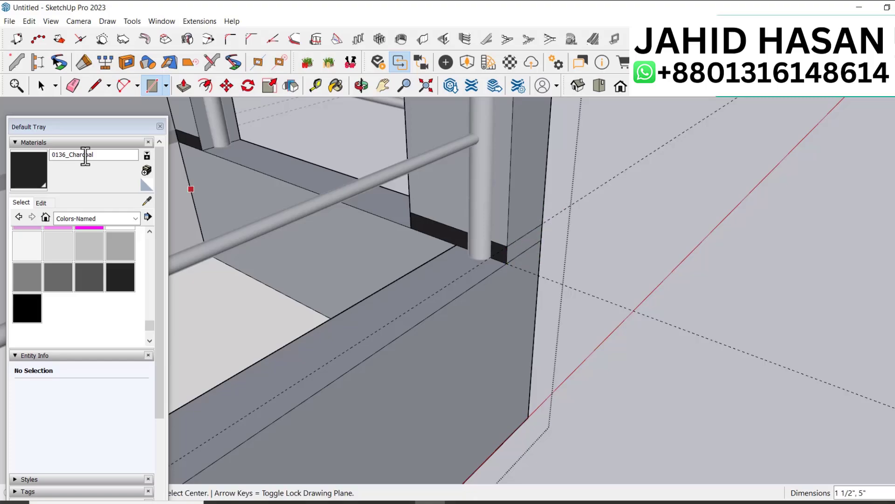
pyautogui.click(29, 167)
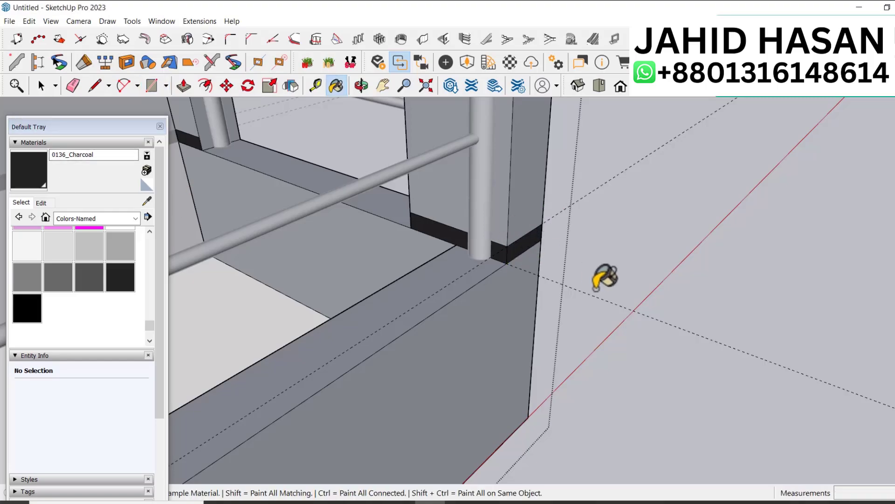
pyautogui.press('e')
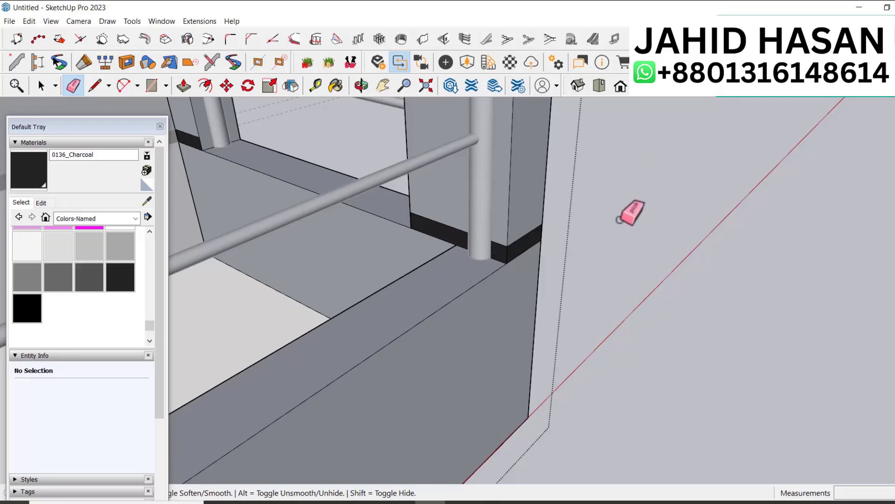
# Step: Draw a 10" by 1 1/2" strip on the outer side face of the corner post, aligned with the railing opening's lower edge
pyautogui.scroll(-2, 625, 233)
pyautogui.moveTo(614, 254); pyautogui.dragTo(327, 256, button='middle')
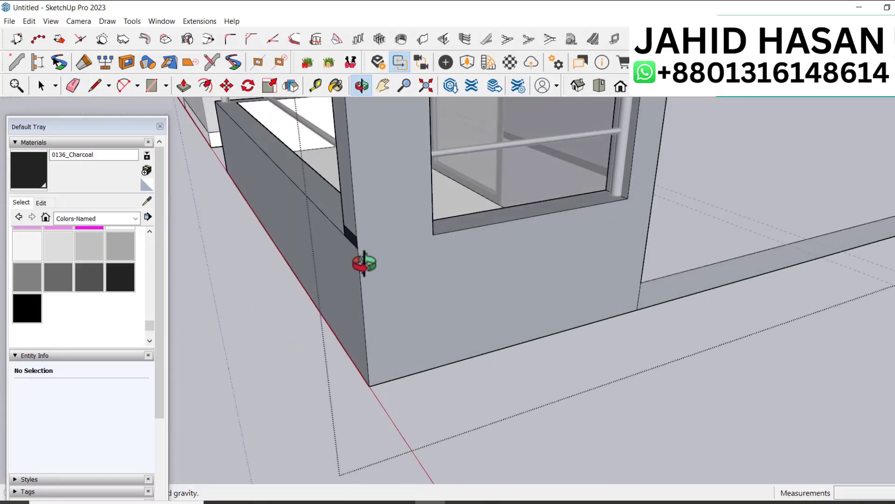
pyautogui.press('t')
pyautogui.click(457, 230)
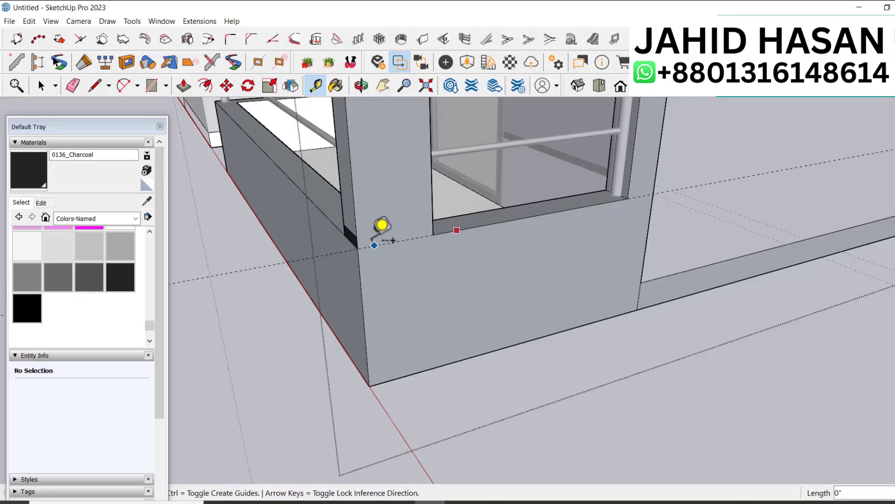
pyautogui.press('r')
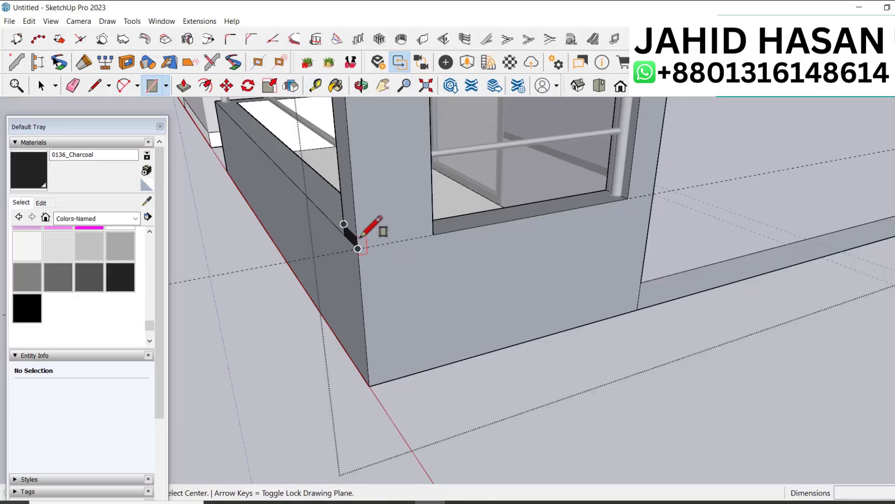
pyautogui.click(356, 237)
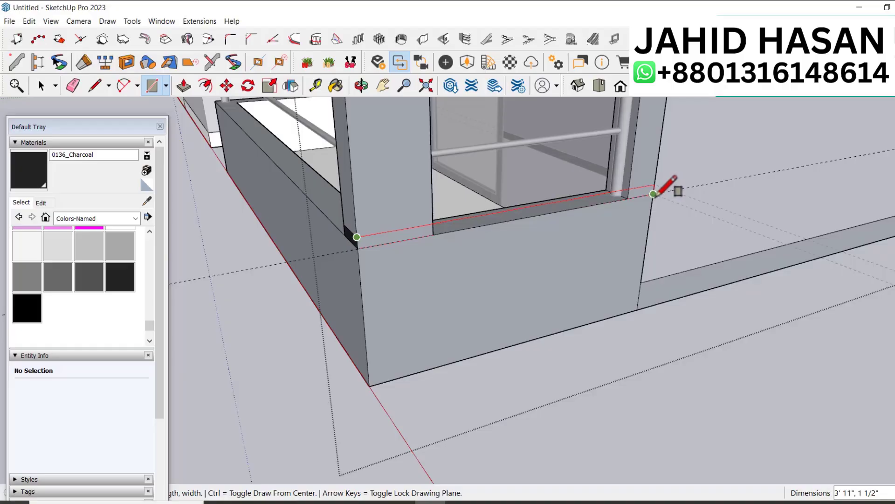
pyautogui.click(433, 235)
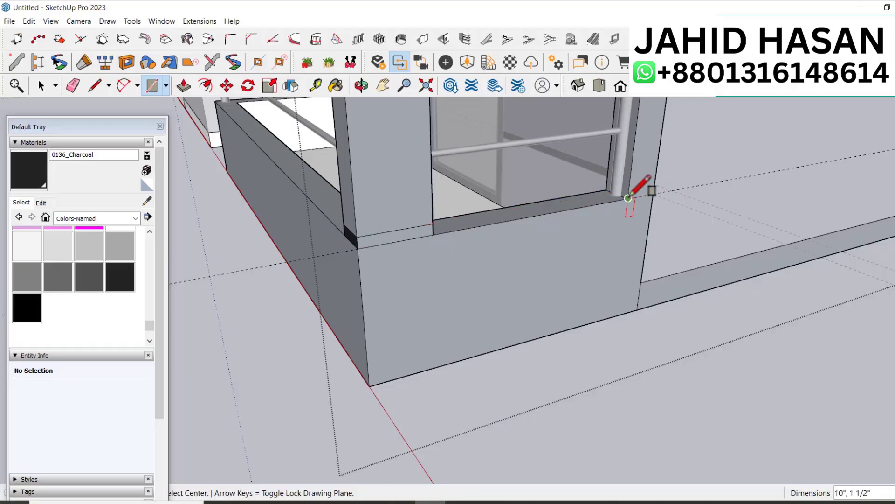
# Step: Add a guide level with the outer strip's upper edge and draw a 5" by 1 1/2" strip on the opening's building side
pyautogui.press('t')
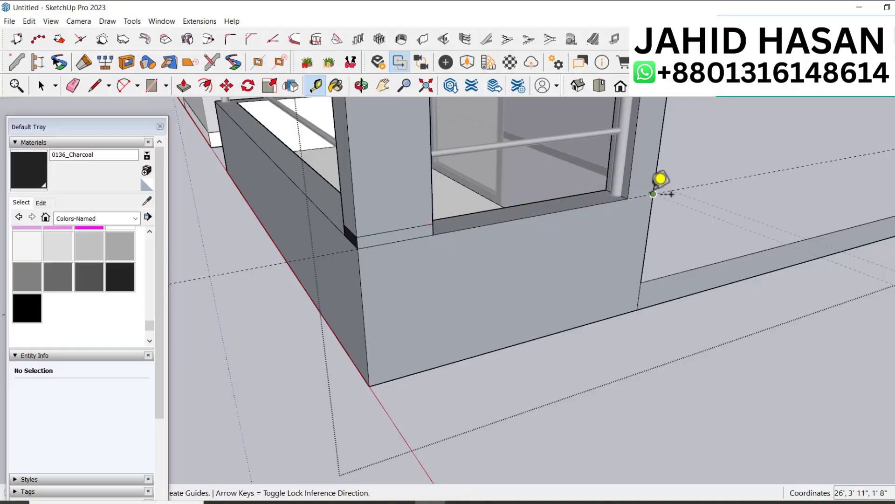
pyautogui.click(644, 196)
pyautogui.click(440, 206)
pyautogui.press('r')
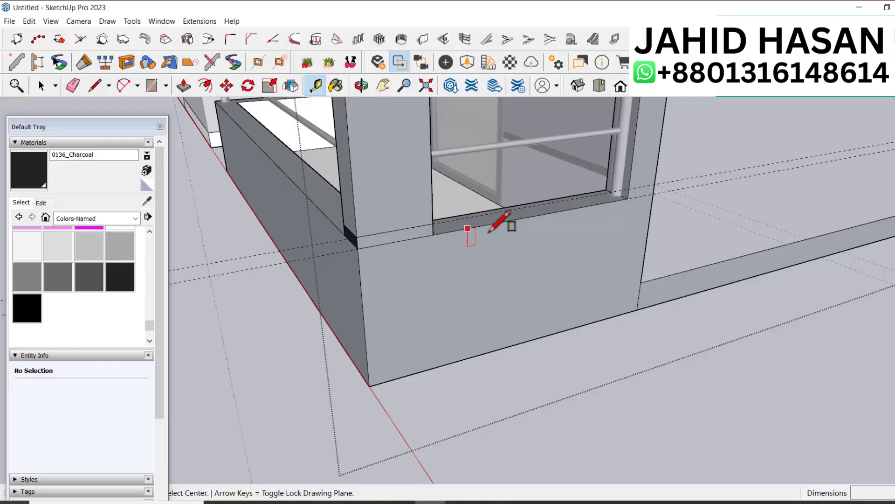
pyautogui.click(648, 188)
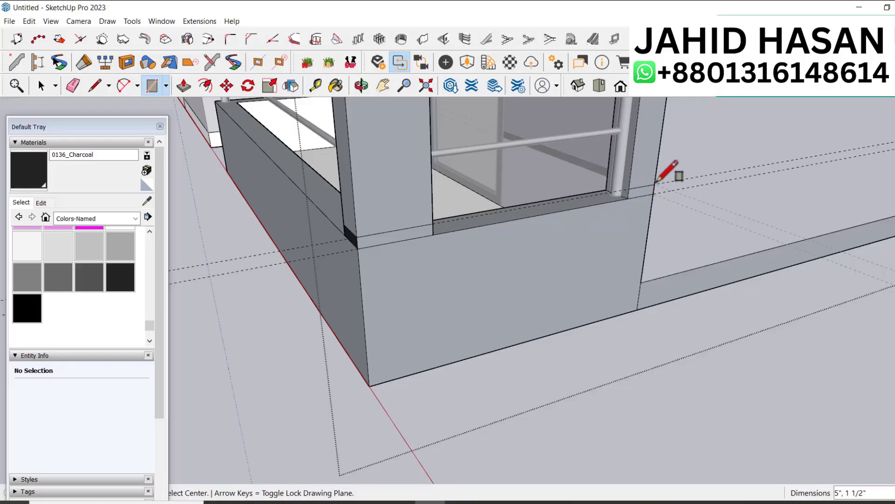
# Step: Paint both outer side-face strips with 0136_Charcoal and erase the guides
pyautogui.press('b')
pyautogui.click(396, 235)
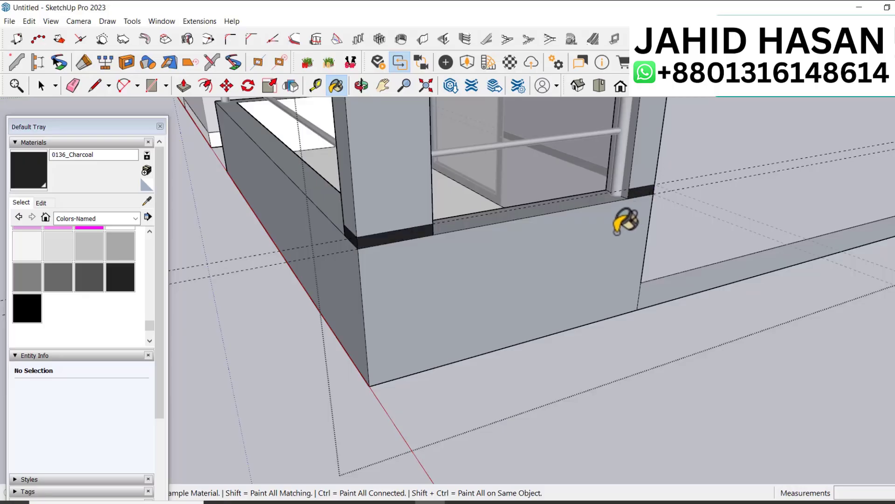
pyautogui.press('e')
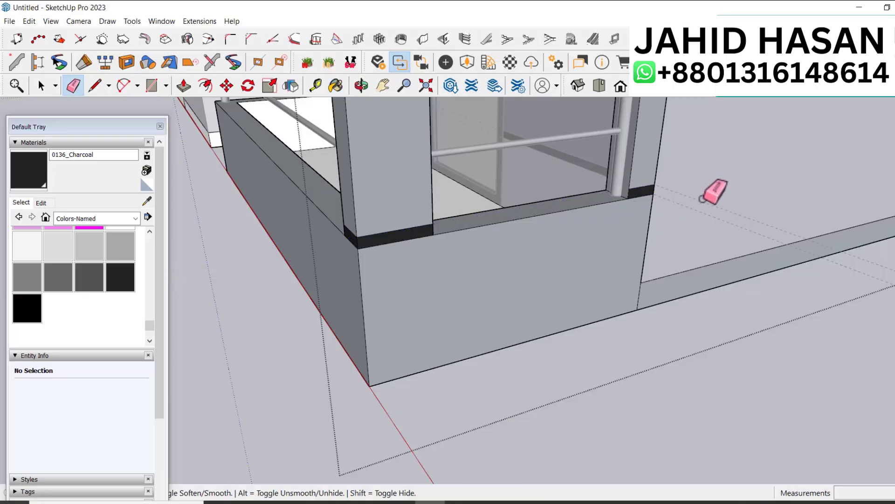
# Step: Draw a rectangular strip between the two guides along the full length of the outer side wall
pyautogui.press('space')
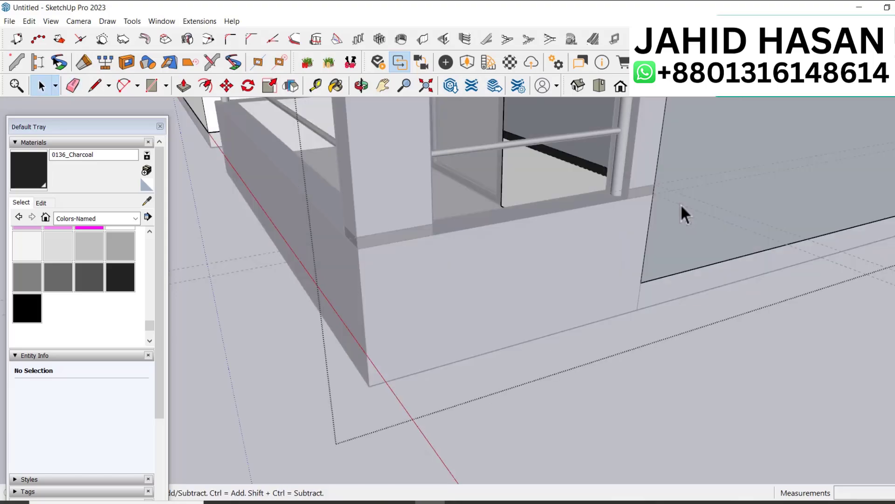
pyautogui.press('r')
pyautogui.click(600, 211)
pyautogui.scroll(-5, 506, 226)
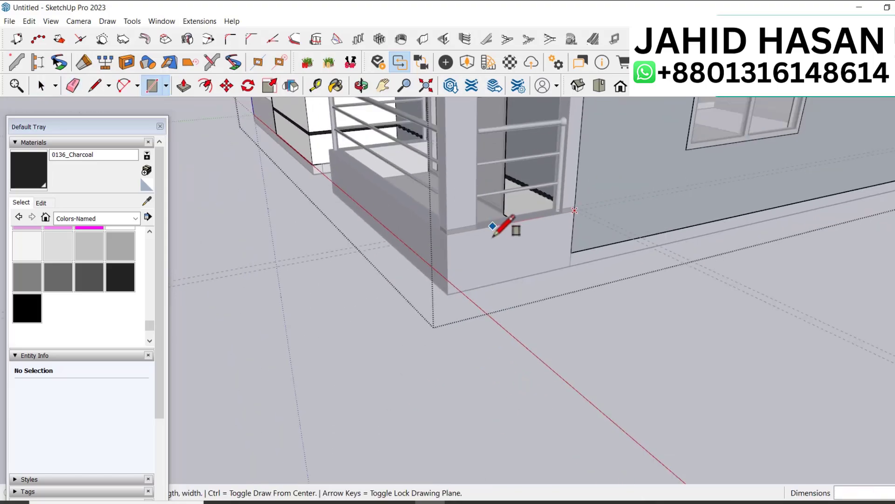
pyautogui.scroll(-3, 513, 224)
pyautogui.scroll(10, 747, 140)
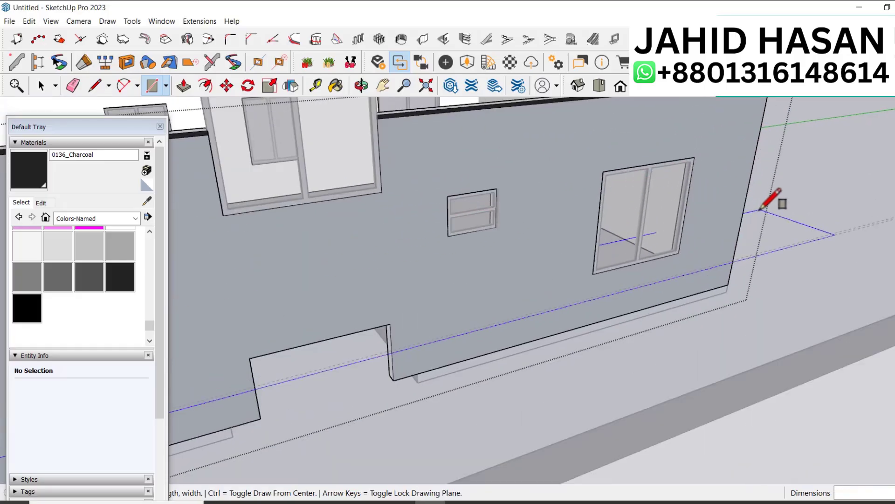
pyautogui.scroll(3, 731, 276)
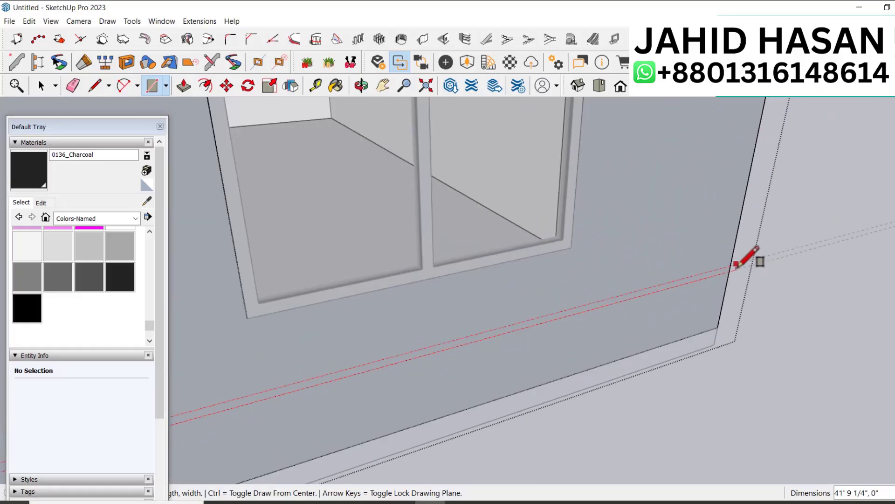
pyautogui.click(787, 226)
pyautogui.press('space')
# Step: Delete the leftover face and the strip section spanning the doorway opening in the side wall
pyautogui.scroll(-5, 786, 230)
pyautogui.scroll(5, 357, 345)
pyautogui.scroll(3, 382, 293)
pyautogui.click(384, 295)
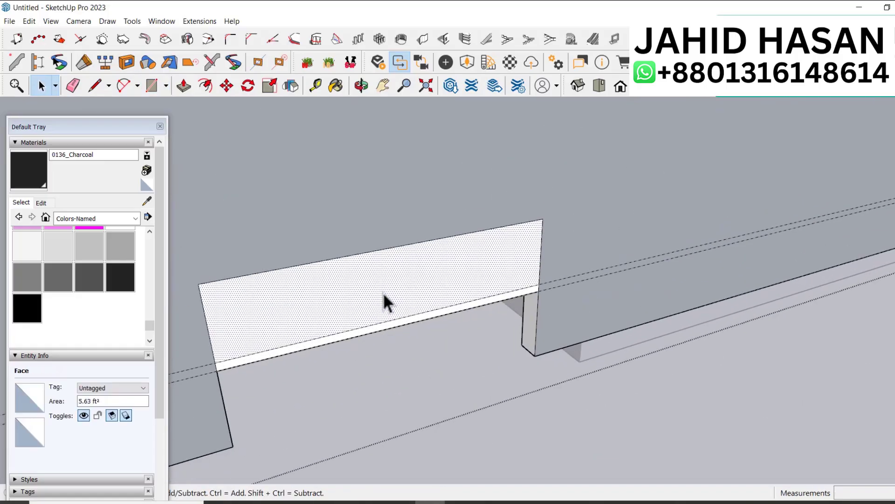
pyautogui.press('Delete')
pyautogui.press('e')
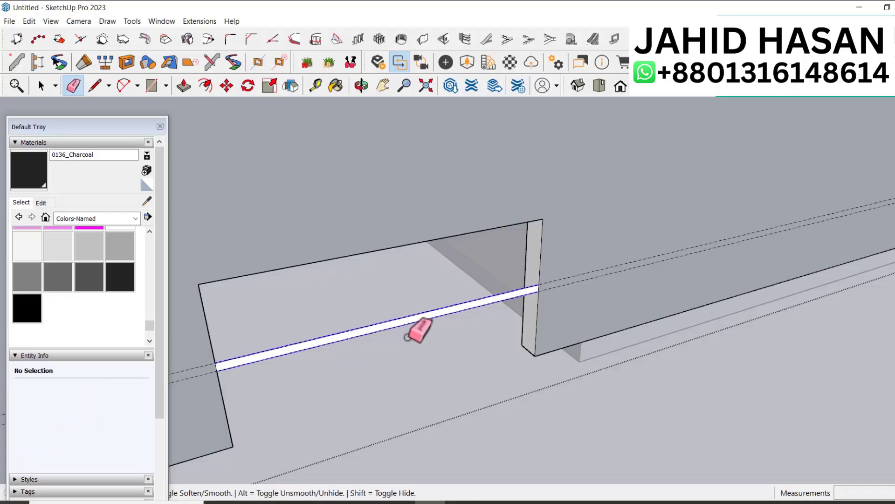
pyautogui.click(410, 326)
pyautogui.scroll(-2, 541, 304)
pyautogui.press('space')
# Step: Paint the side wall's band on both sides of the doorway with 0136_Charcoal
pyautogui.press('b')
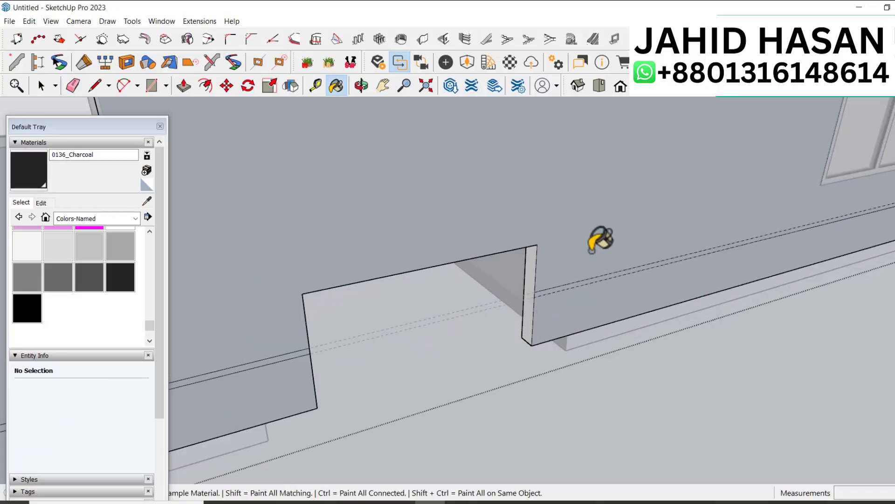
pyautogui.scroll(3, 608, 277)
pyautogui.click(599, 279)
pyautogui.keyDown('shift'); pyautogui.moveTo(689, 246); pyautogui.dragTo(436, 284, button='middle'); pyautogui.keyUp('shift')
pyautogui.scroll(-3, 594, 304)
pyautogui.press('space')
pyautogui.scroll(-6, 623, 313)
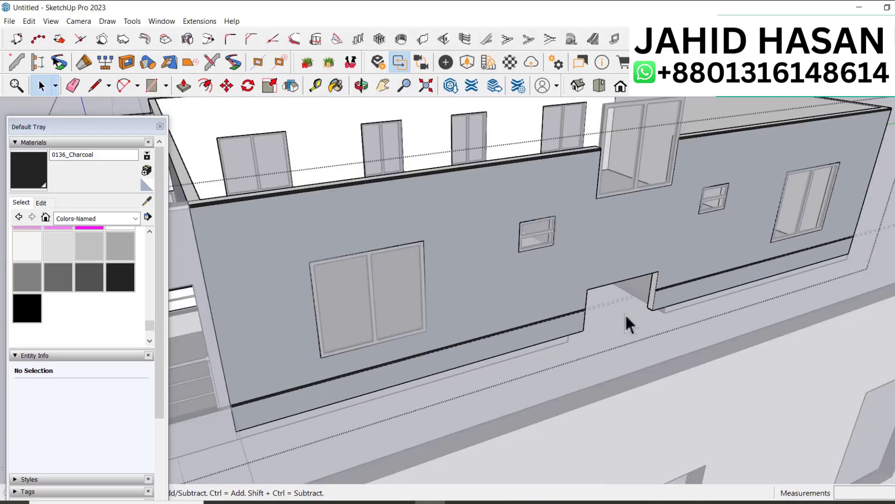
# Step: Sample 0111_SlateGray from the balcony's back wall, paint the white face below the band beside the sliding door, and close the wall group
pyautogui.moveTo(622, 312); pyautogui.dragTo(539, 353, button='middle')
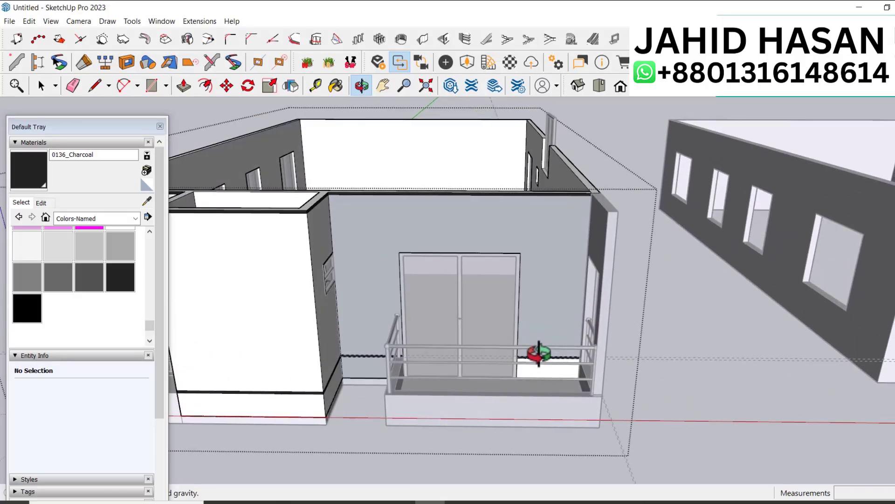
pyautogui.click(147, 202)
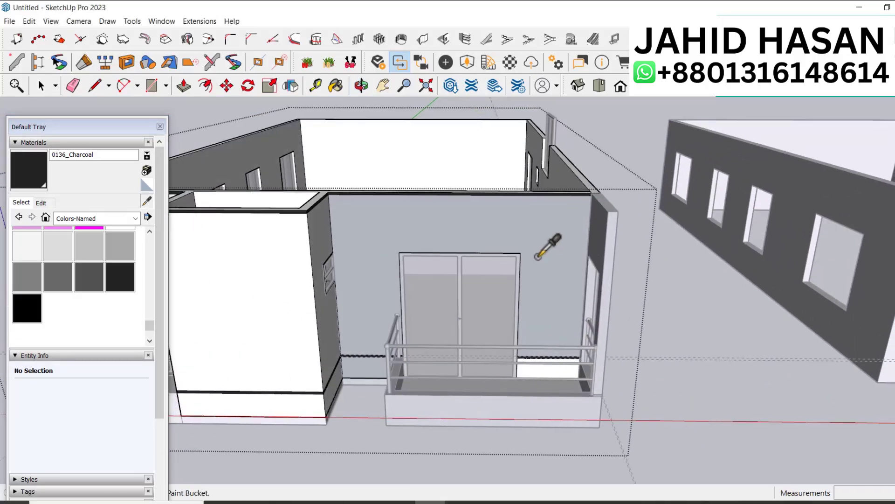
pyautogui.click(537, 262)
pyautogui.scroll(4, 573, 369)
pyautogui.click(553, 359)
pyautogui.scroll(-6, 670, 314)
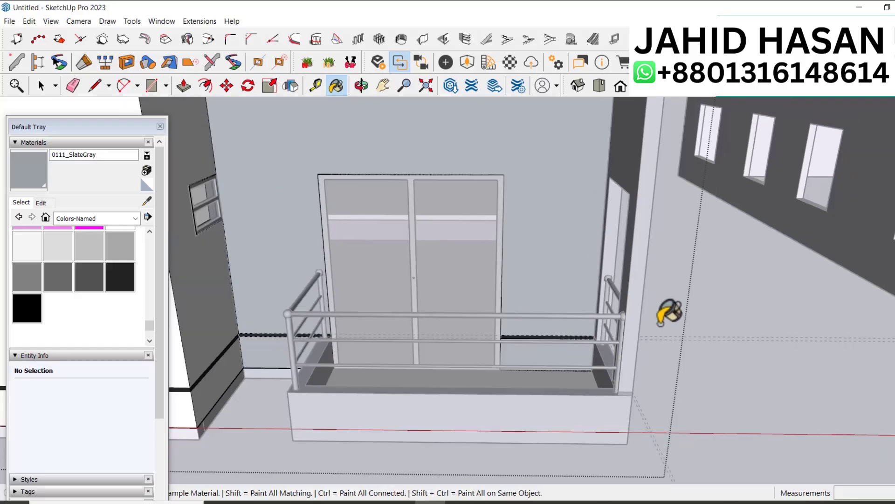
pyautogui.press('space')
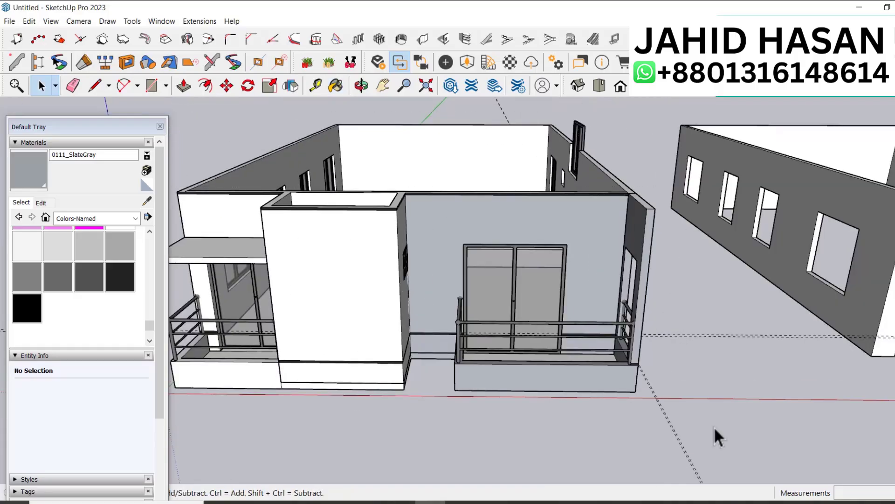
# Step: Erase the remaining guide lines extending from the slate-gray balcony
pyautogui.press('e')
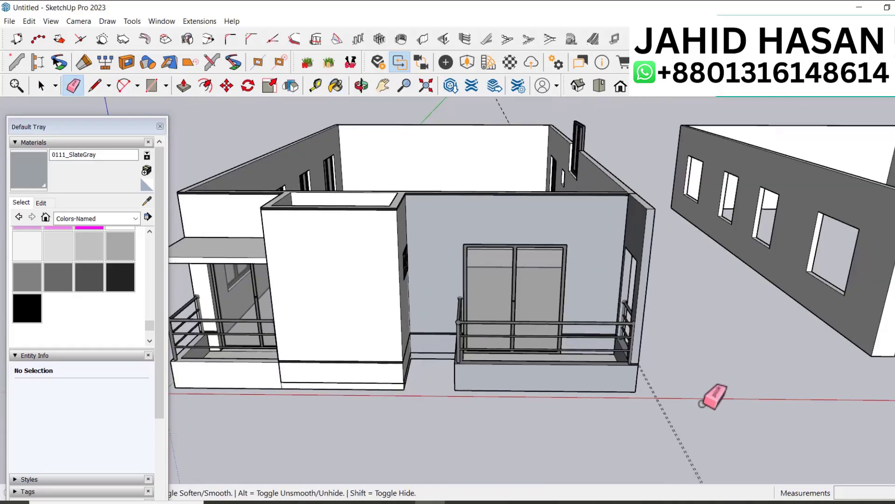
pyautogui.press('space')
pyautogui.hotkey('ctrl', 'a')
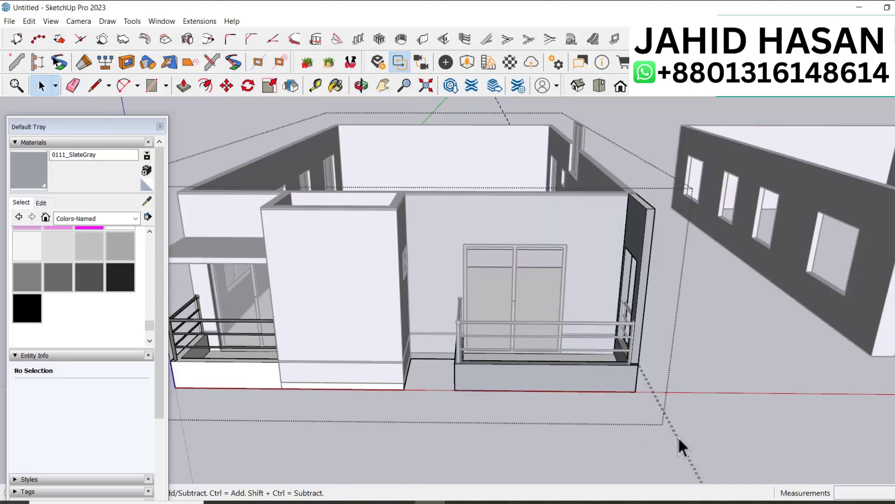
pyautogui.press('e')
pyautogui.press('space')
pyautogui.click(715, 423)
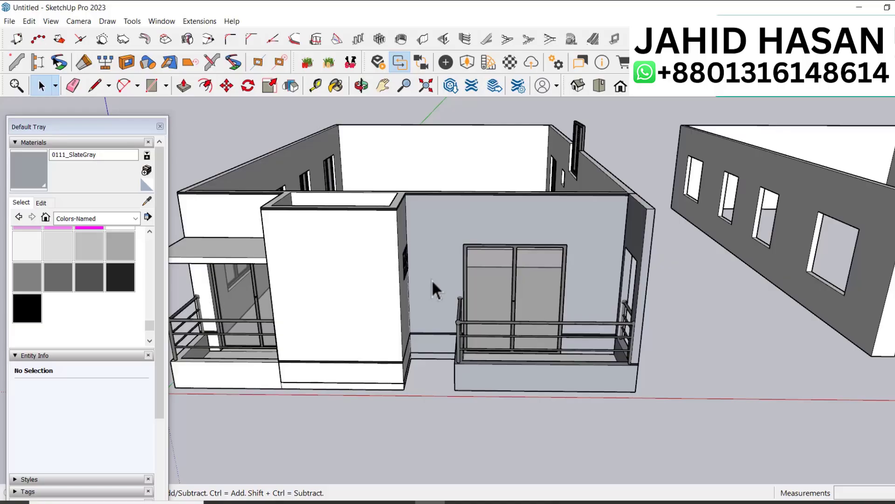
# Step: Browse the Brick, Cladding and Siding material collection and choose Brick 01
pyautogui.scroll(-2, 765, 340)
pyautogui.press('o')
pyautogui.moveTo(373, 308); pyautogui.dragTo(570, 197)
pyautogui.scroll(5, 571, 197)
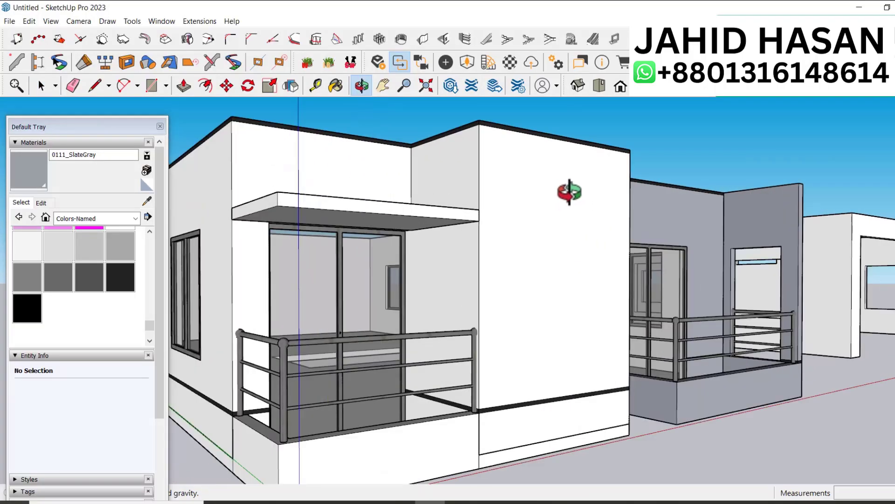
pyautogui.press('space')
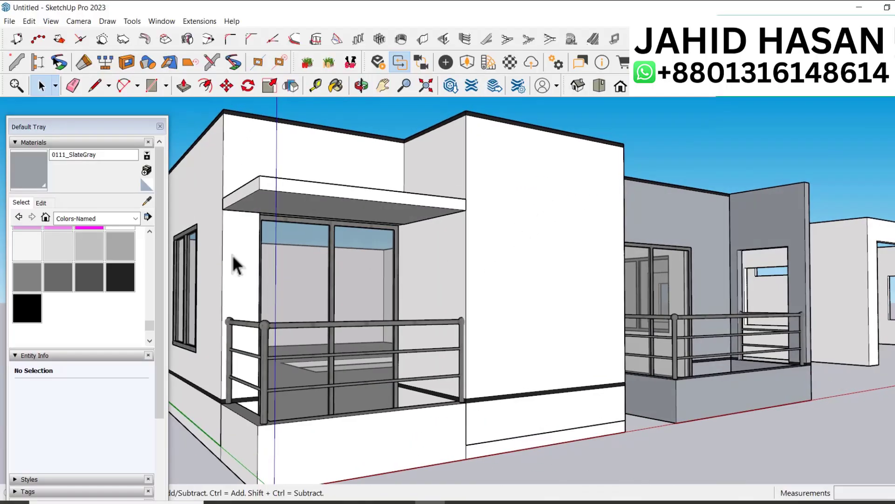
pyautogui.click(89, 217)
pyautogui.scroll(3, 125, 289)
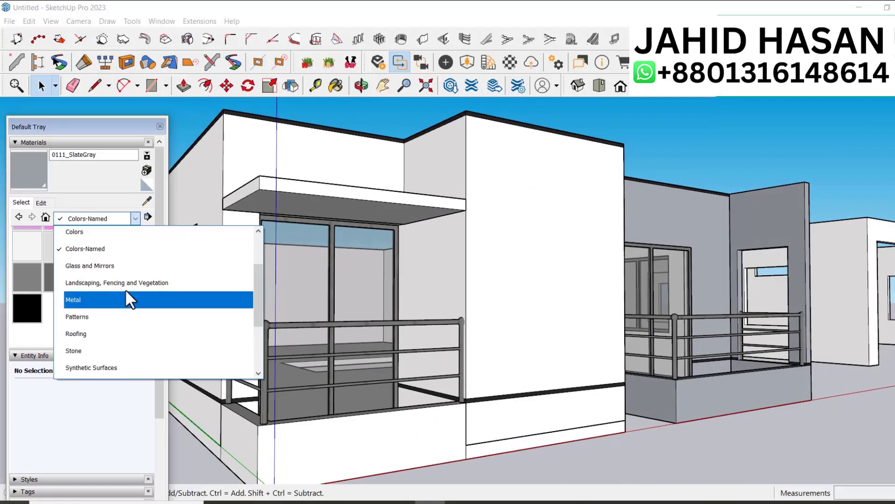
pyautogui.scroll(1, 91, 266)
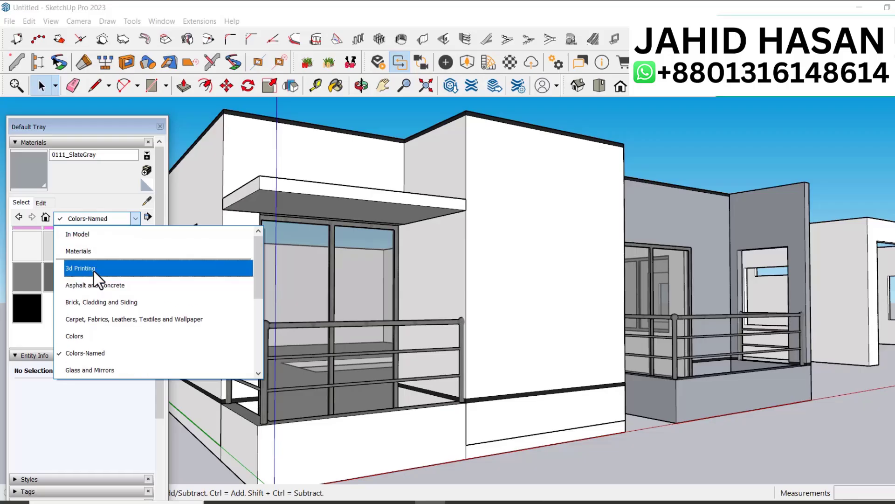
pyautogui.click(114, 301)
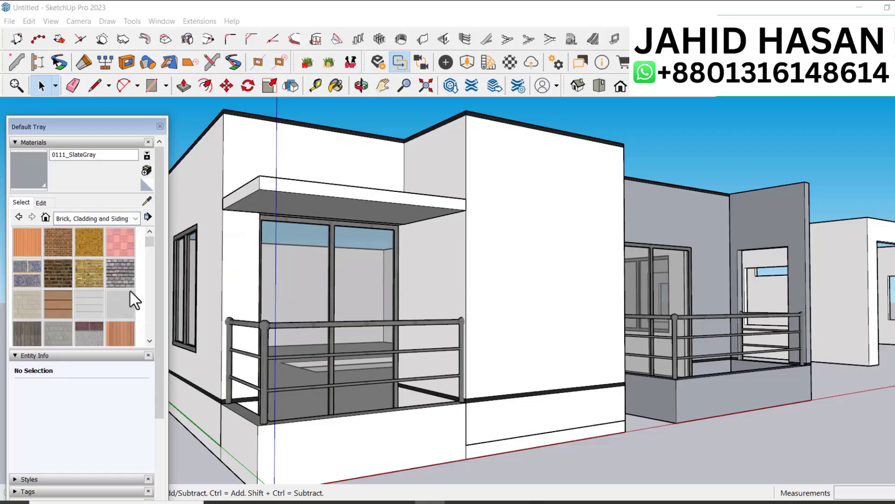
pyautogui.scroll(-2, 104, 284)
pyautogui.scroll(-2, 105, 286)
pyautogui.scroll(5, 105, 287)
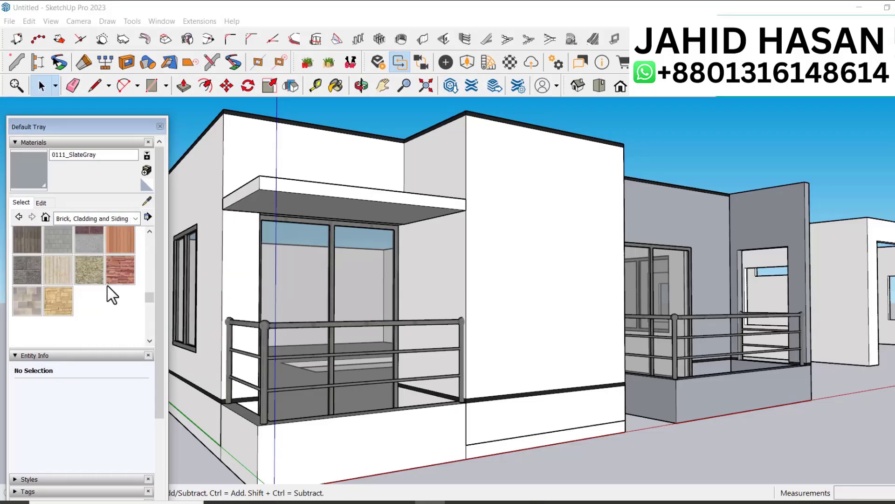
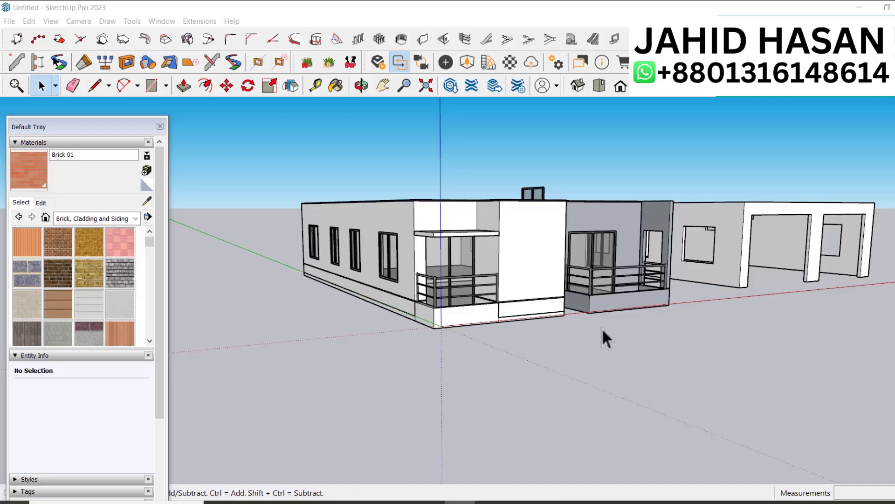
# Step: Open the wall group and paint the projecting block's front face and its canopy-side face above the band with Brick 01
pyautogui.doubleClick(524, 238)
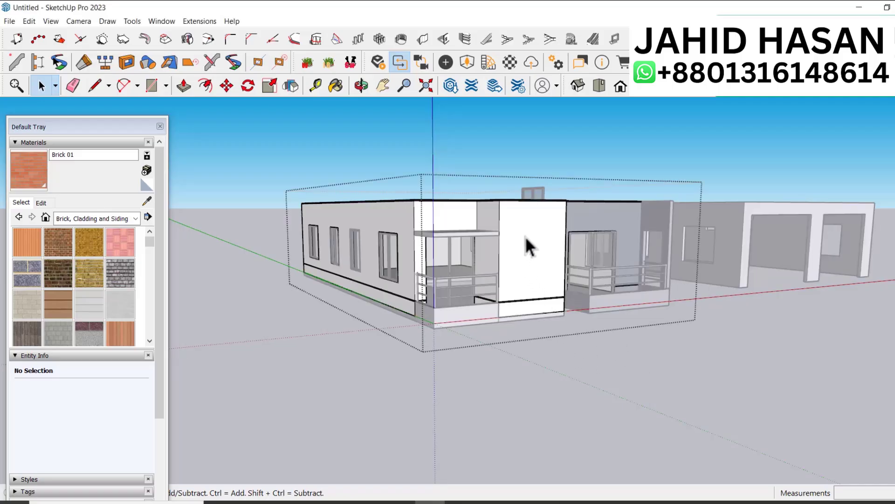
pyautogui.scroll(4, 512, 232)
pyautogui.click(521, 242)
pyautogui.click(40, 165)
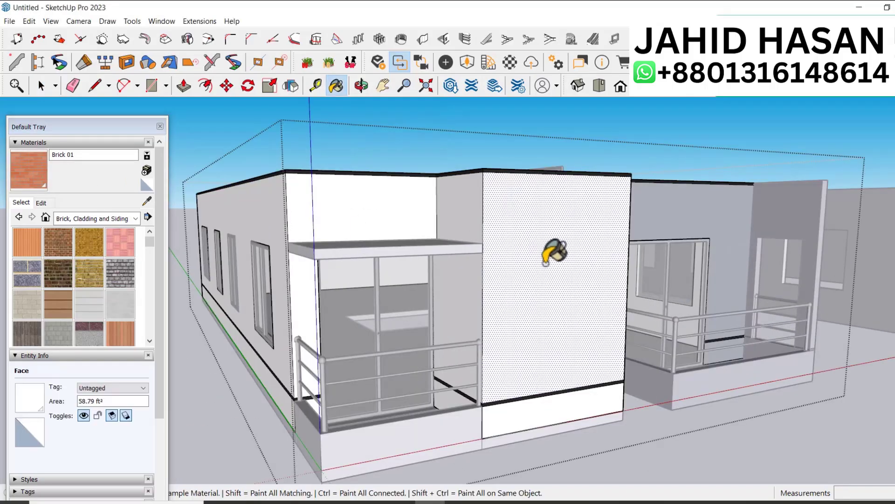
pyautogui.click(541, 263)
pyautogui.click(441, 211)
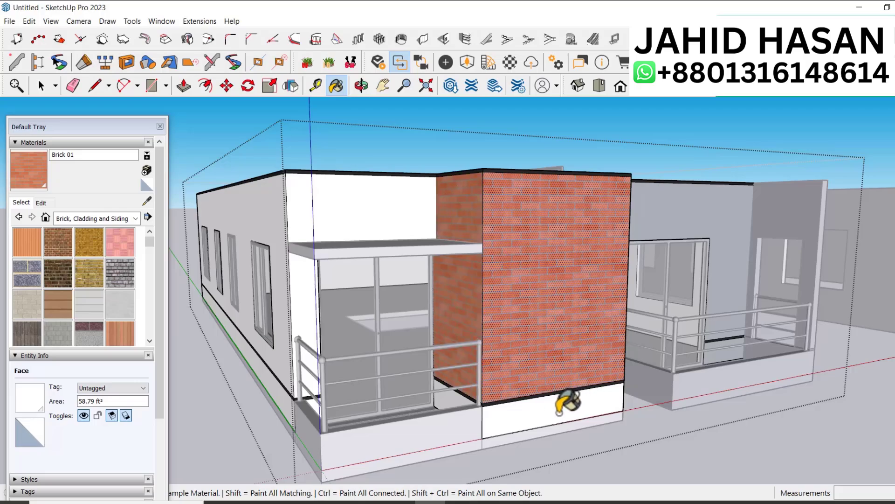
# Step: Paint the projecting block's other side face, which has the small window, with Brick 01
pyautogui.scroll(2, 550, 401)
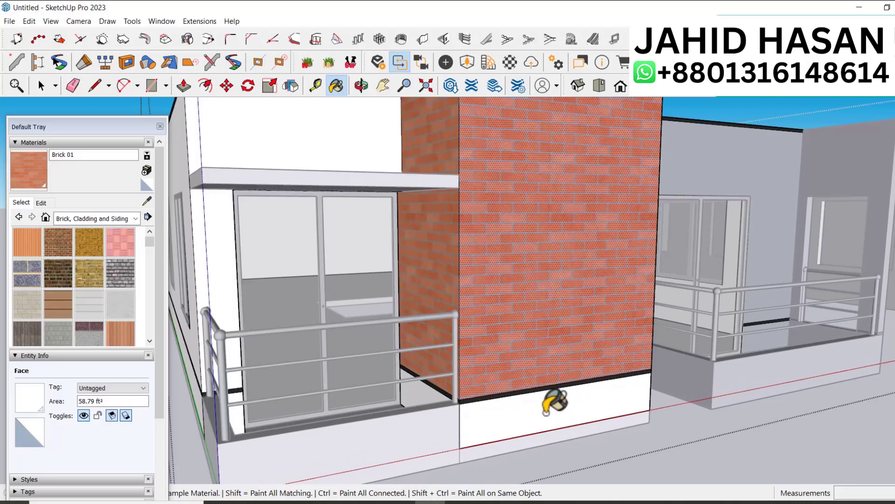
pyautogui.scroll(-5, 555, 401)
pyautogui.moveTo(550, 392); pyautogui.dragTo(388, 311, button='middle')
pyautogui.click(23, 177)
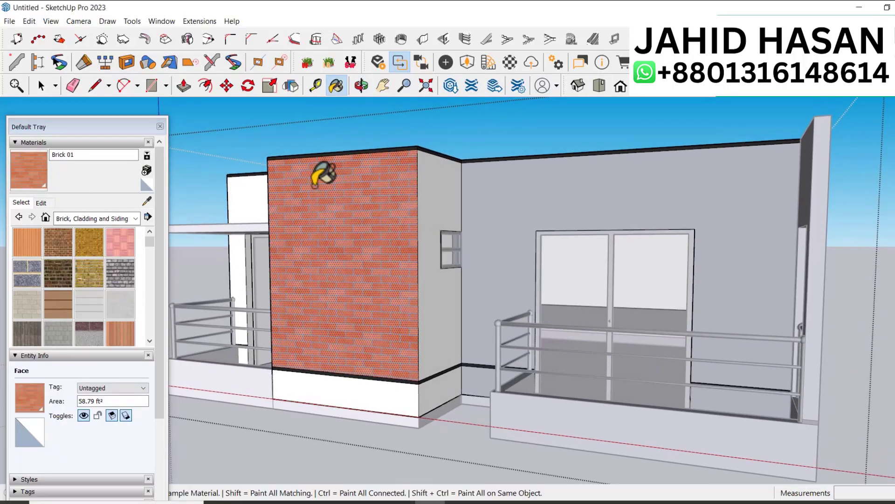
pyautogui.click(445, 183)
# Step: Examine the brick-clad block and its neighbouring walls from several angles and close the wall group
pyautogui.scroll(3, 395, 329)
pyautogui.scroll(-4, 530, 400)
pyautogui.moveTo(385, 348); pyautogui.dragTo(555, 291, button='middle')
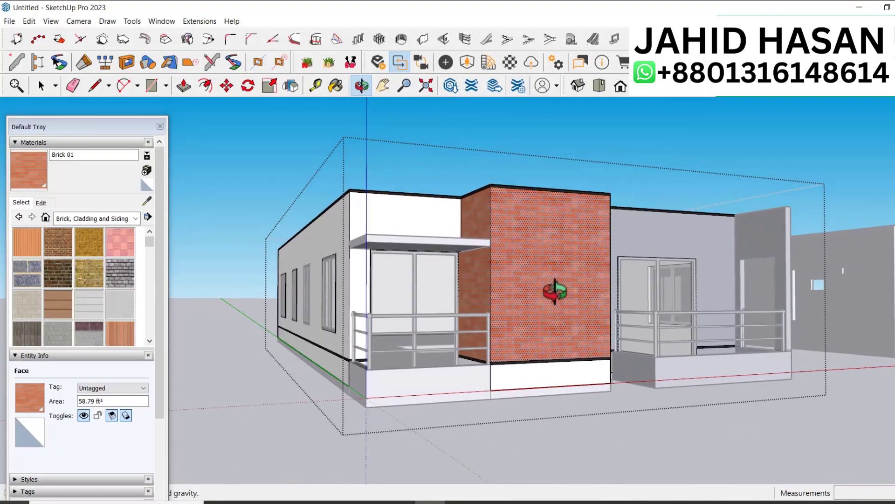
pyautogui.moveTo(520, 215); pyautogui.dragTo(587, 310, button='middle')
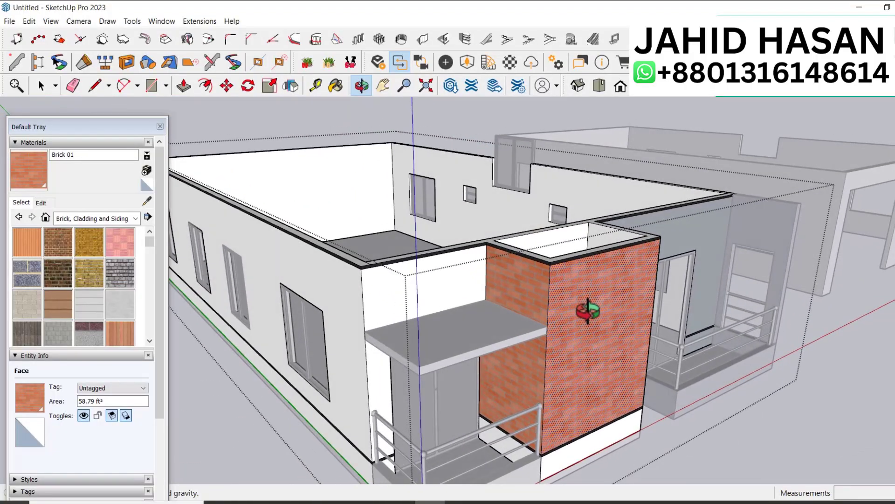
pyautogui.moveTo(580, 368); pyautogui.dragTo(578, 360, button='middle')
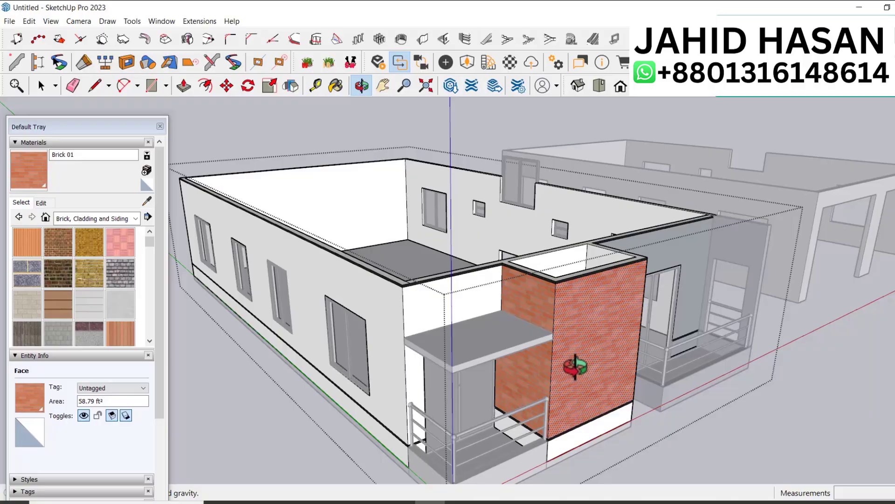
pyautogui.moveTo(544, 318); pyautogui.dragTo(536, 278, button='middle')
pyautogui.moveTo(537, 278); pyautogui.dragTo(544, 248)
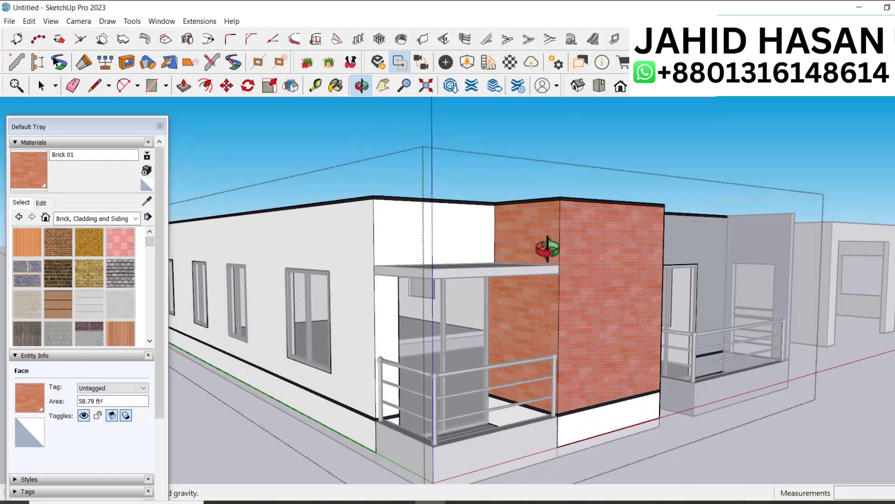
pyautogui.press('space')
pyautogui.scroll(-3, 479, 340)
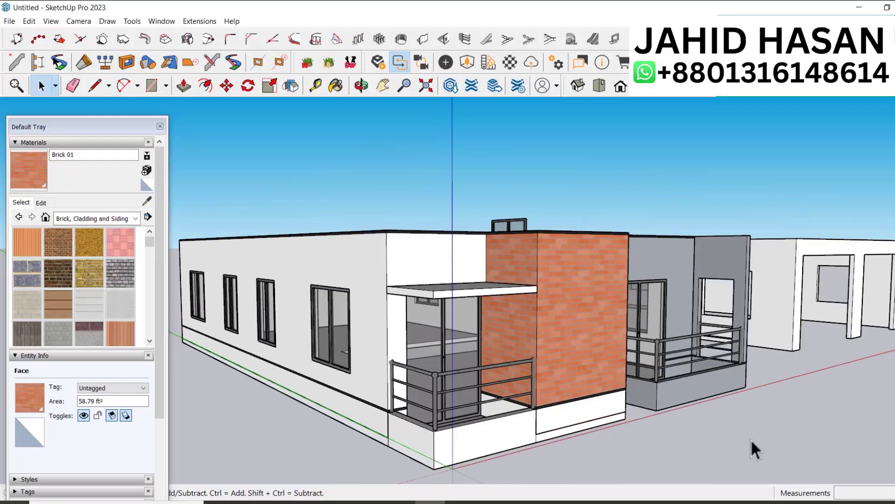
pyautogui.click(751, 438)
# Step: Sample the slate-gray paint from the first house and apply it to the front face inside the second wall group
pyautogui.scroll(3, 436, 389)
pyautogui.scroll(-2, 438, 396)
pyautogui.scroll(4, 774, 332)
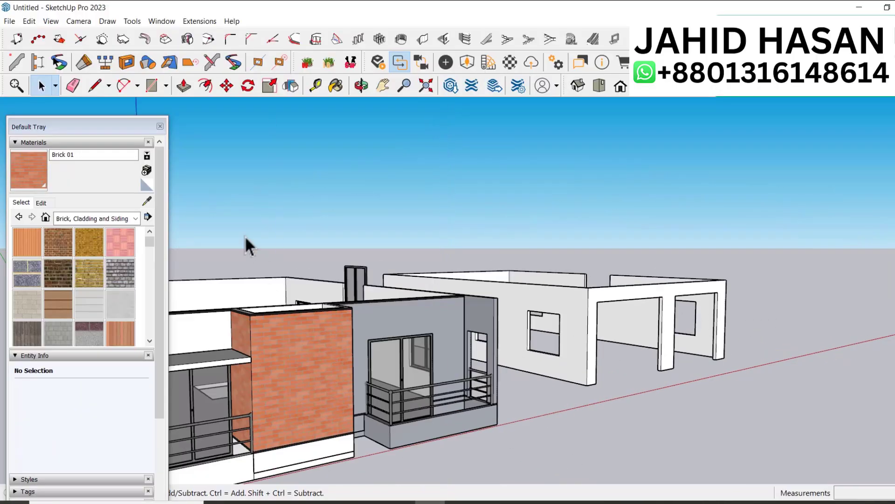
pyautogui.press('b')
pyautogui.keyDown('alt'); pyautogui.click(420, 312); pyautogui.keyUp('alt')
pyautogui.scroll(3, 614, 316)
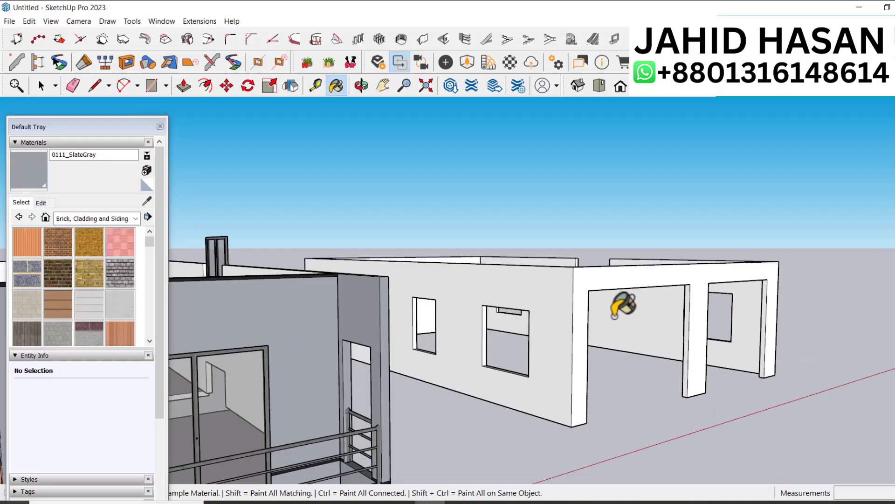
pyautogui.press('space')
pyautogui.doubleClick(602, 285)
pyautogui.scroll(-2, 743, 297)
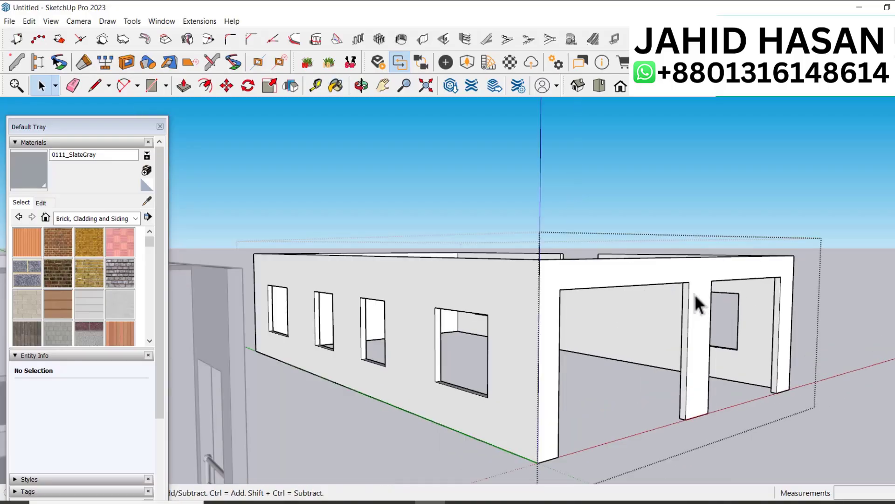
pyautogui.click(38, 163)
pyautogui.click(600, 276)
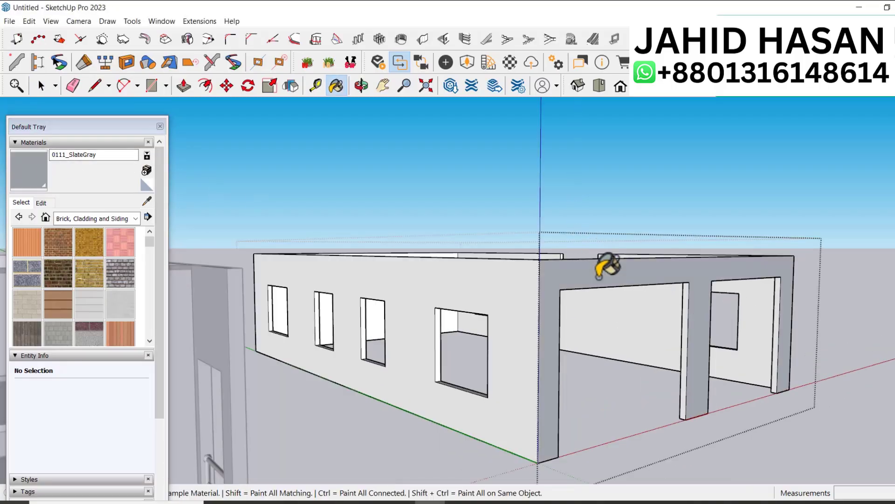
# Step: Paint the outer face of the second structure's side wall beside the open bay with 0111_SlateGray and close the wall group
pyautogui.moveTo(599, 276); pyautogui.dragTo(661, 322, button='middle')
pyautogui.scroll(3, 600, 307)
pyautogui.rightClick(600, 306)
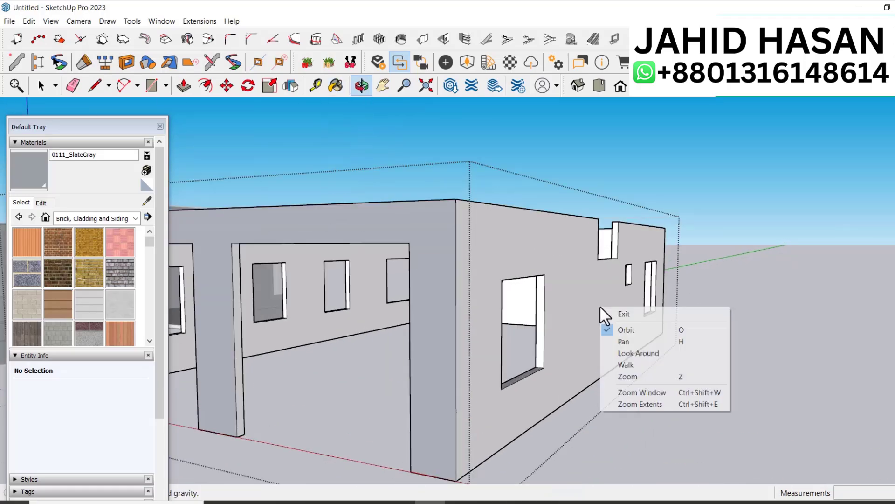
pyautogui.click(624, 313)
pyautogui.click(609, 345)
pyautogui.scroll(-4, 617, 337)
pyautogui.moveTo(568, 340)
pyautogui.mouseDown(button='middle')
pyautogui.moveTo(494, 306)
pyautogui.moveTo(639, 298)
pyautogui.mouseUp(button='middle')
pyautogui.scroll(-3, 607, 327)
pyautogui.moveTo(579, 355); pyautogui.dragTo(732, 380, button='middle')
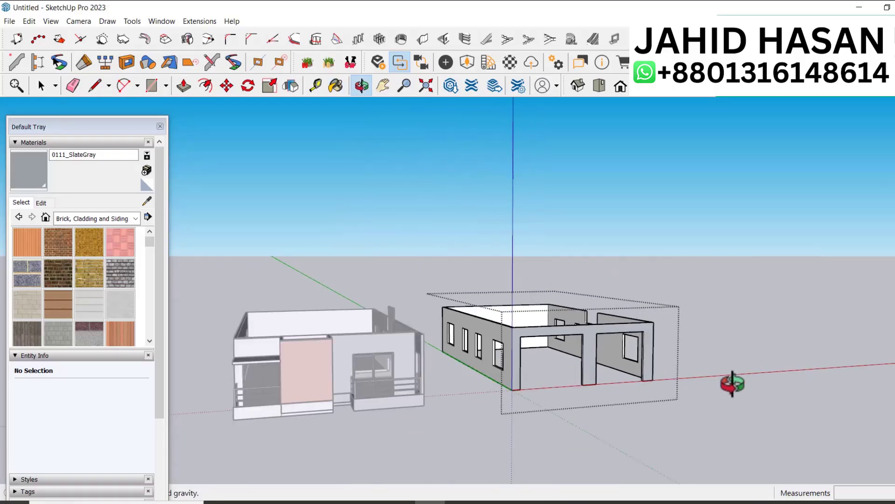
pyautogui.press('space')
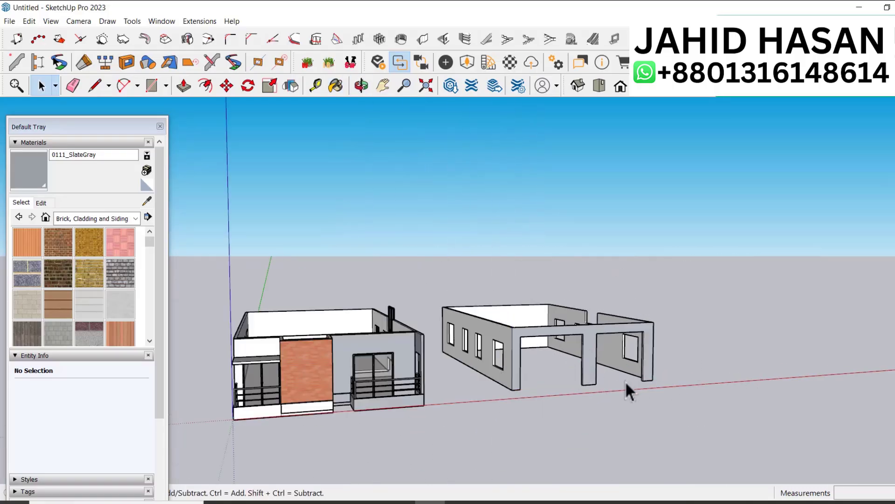
# Step: Paste the copied double-door component and move its lower corner onto the lower corner of the second structure's first front opening
pyautogui.hotkey('ctrl', 'v')
pyautogui.scroll(5, 606, 401)
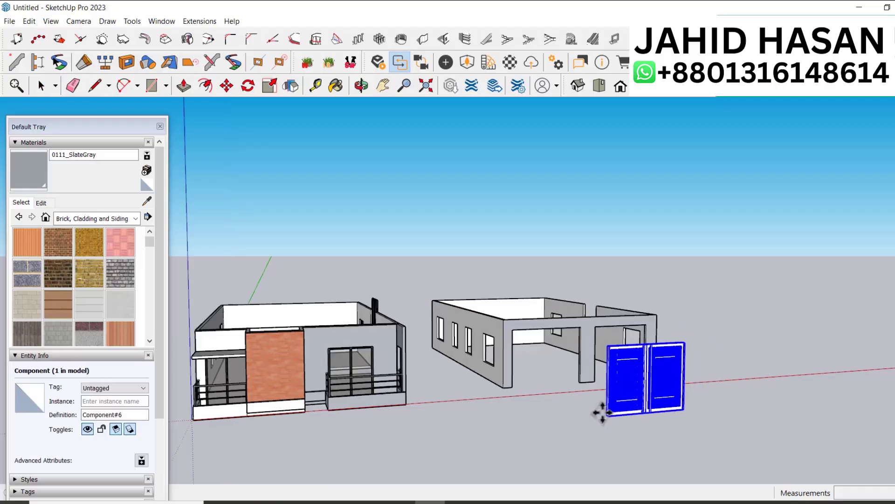
pyautogui.click(493, 419)
pyautogui.press('m')
pyautogui.scroll(5, 498, 417)
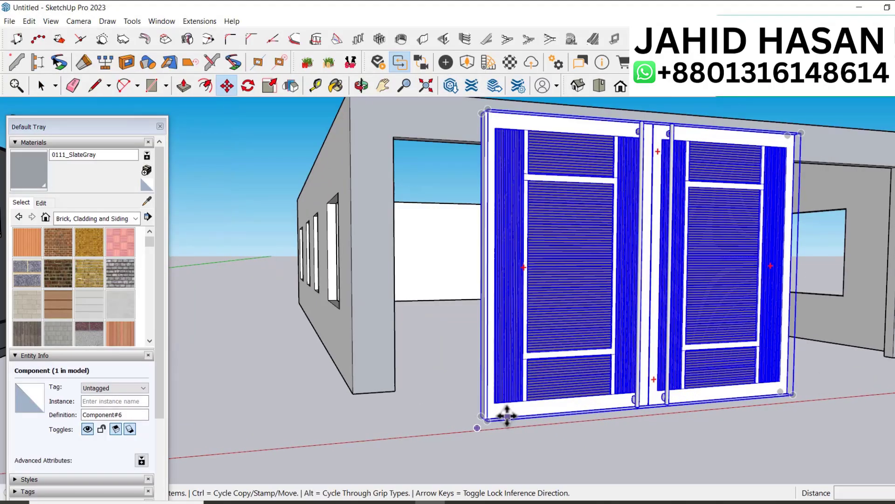
pyautogui.click(450, 423)
pyautogui.scroll(-4, 466, 410)
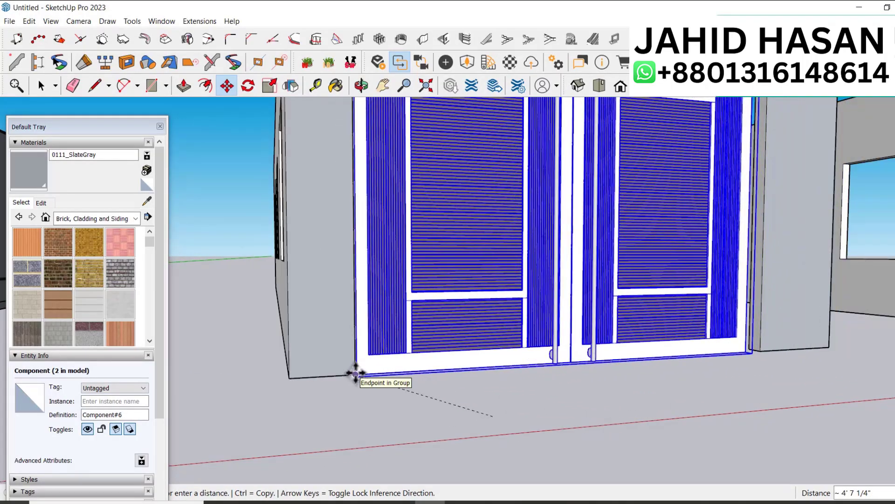
pyautogui.click(356, 373)
pyautogui.scroll(-5, 513, 415)
pyautogui.scroll(3, 554, 324)
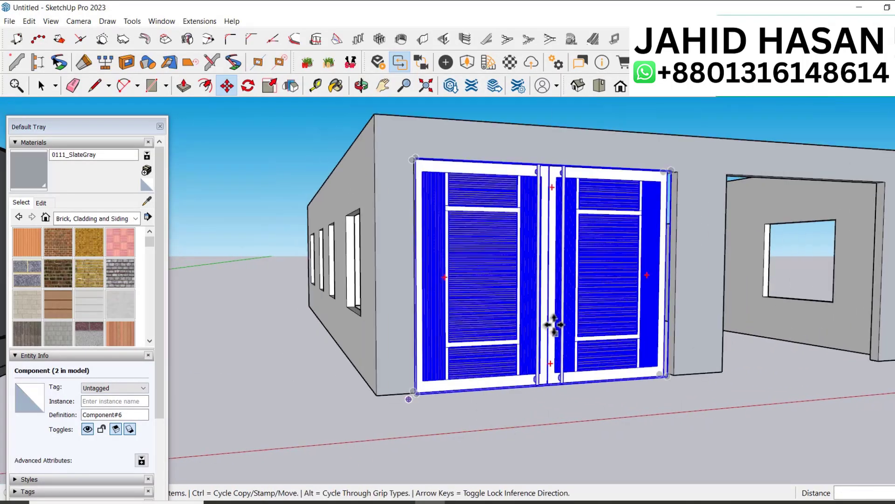
# Step: Scale the double door's width by about 1.05 to fill its opening and deselect it
pyautogui.press('s')
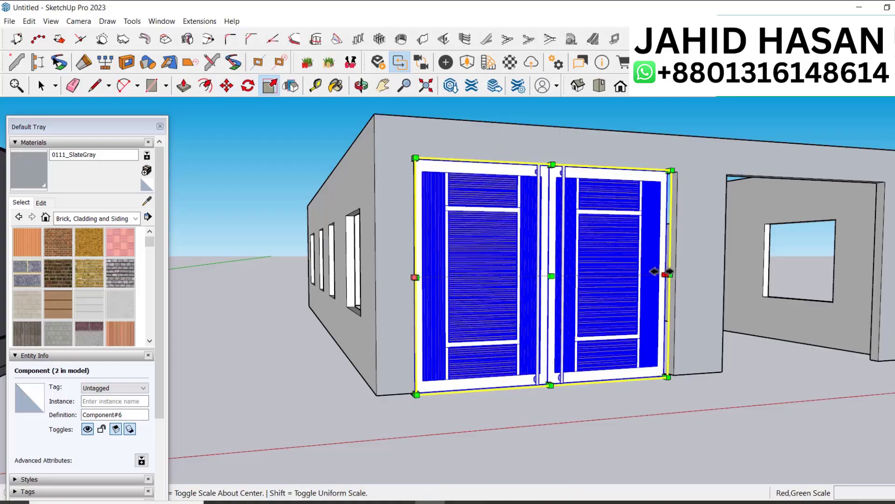
pyautogui.moveTo(666, 274); pyautogui.dragTo(677, 376)
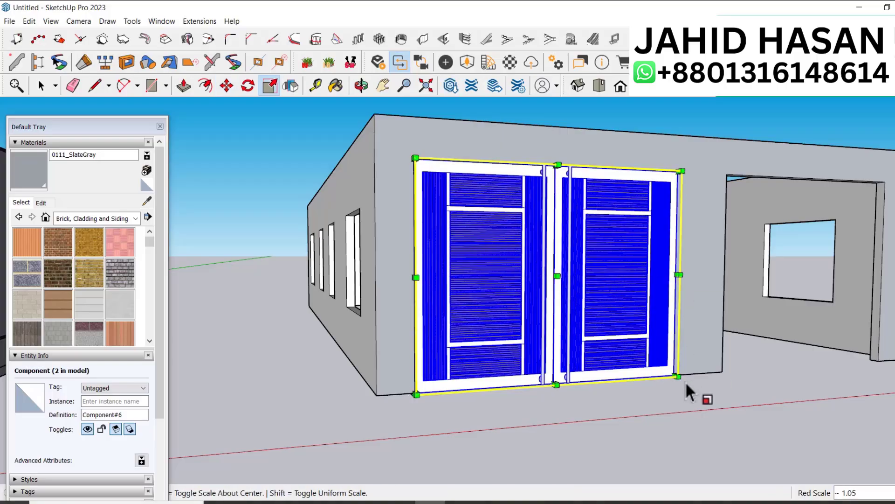
pyautogui.scroll(-3, 653, 371)
pyautogui.press('space')
pyautogui.press('o')
pyautogui.moveTo(649, 307); pyautogui.dragTo(555, 329)
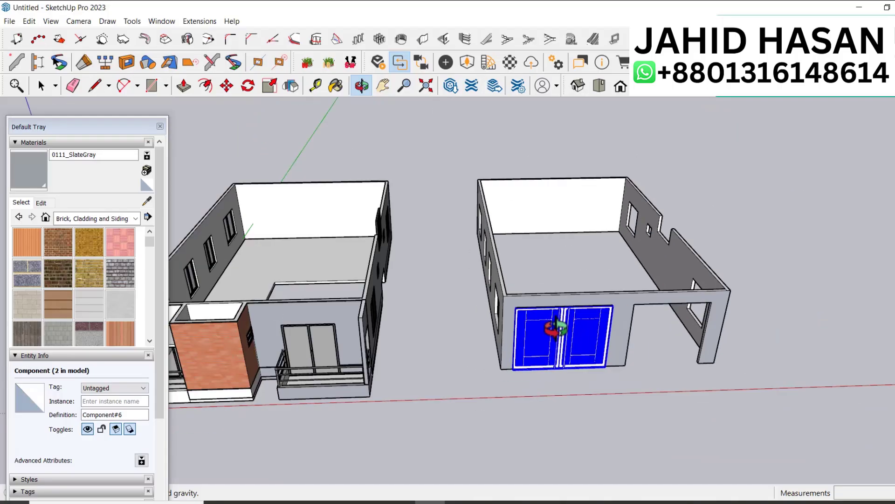
pyautogui.press('space')
pyautogui.click(782, 363)
# Step: Draw a 41' 6" by 26' floor rectangle between opposite outer base corners of the second wall structure
pyautogui.scroll(3, 590, 309)
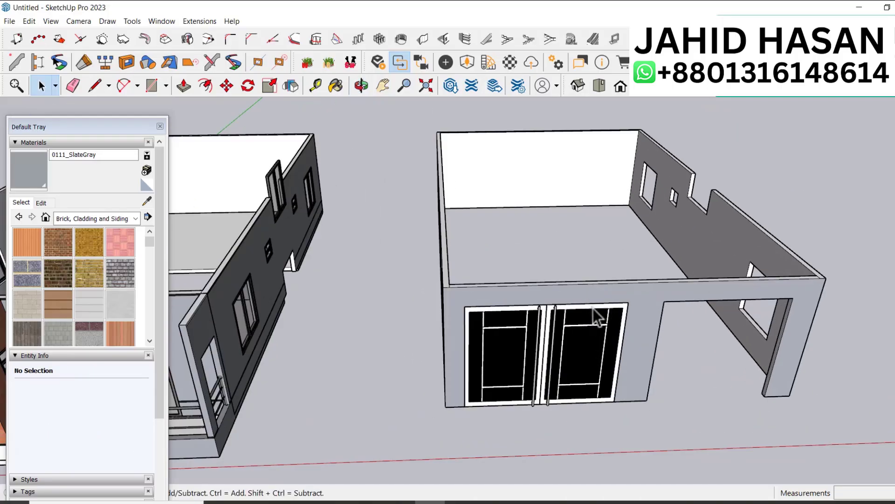
pyautogui.scroll(6, 368, 229)
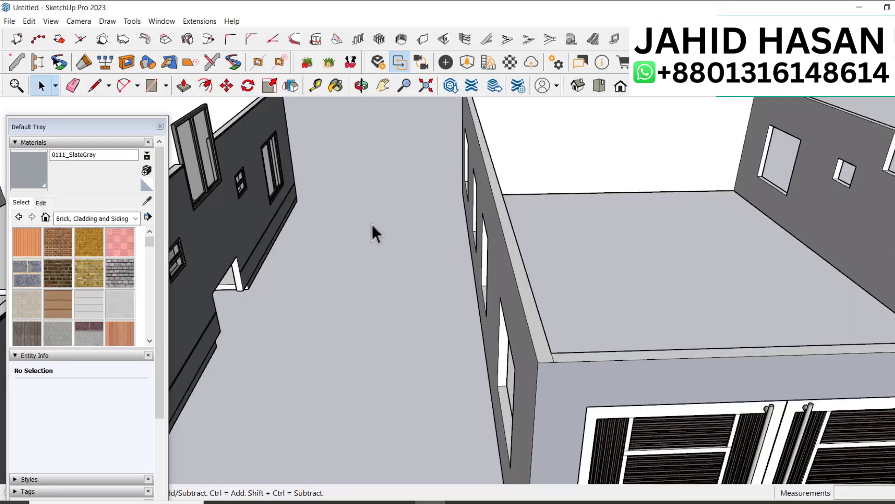
pyautogui.press('r')
pyautogui.scroll(2, 392, 206)
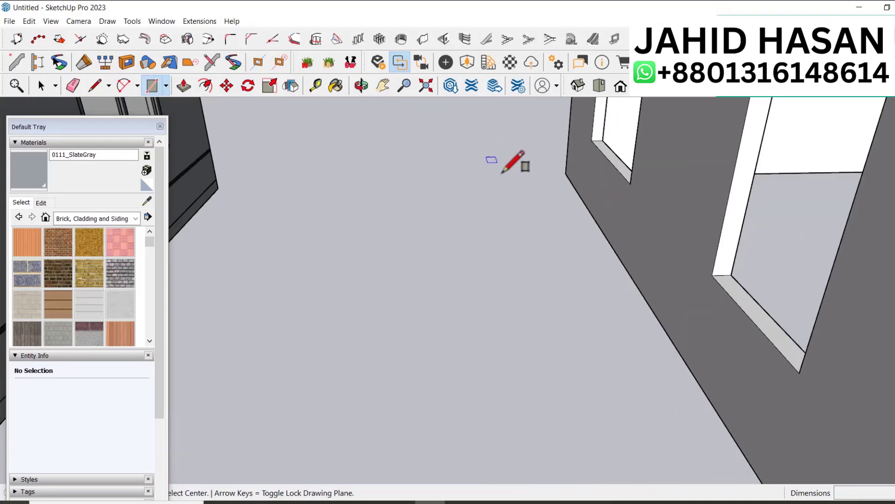
pyautogui.click(565, 174)
pyautogui.scroll(-6, 391, 234)
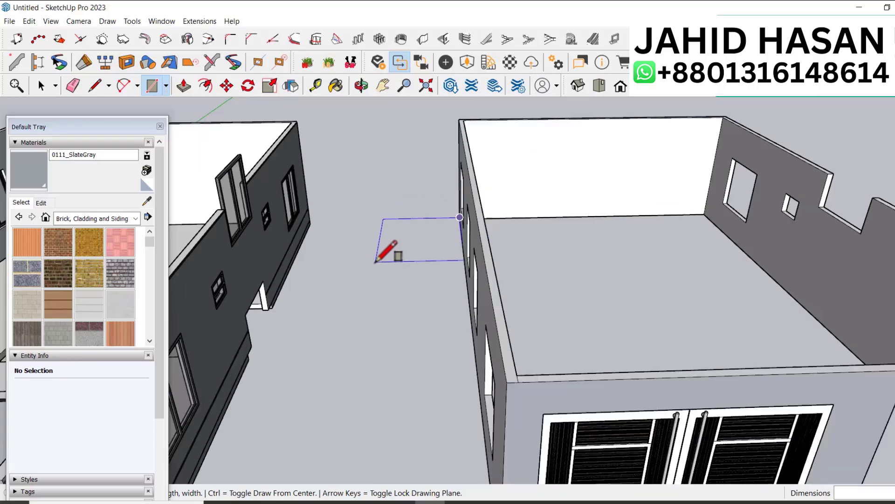
pyautogui.scroll(5, 591, 347)
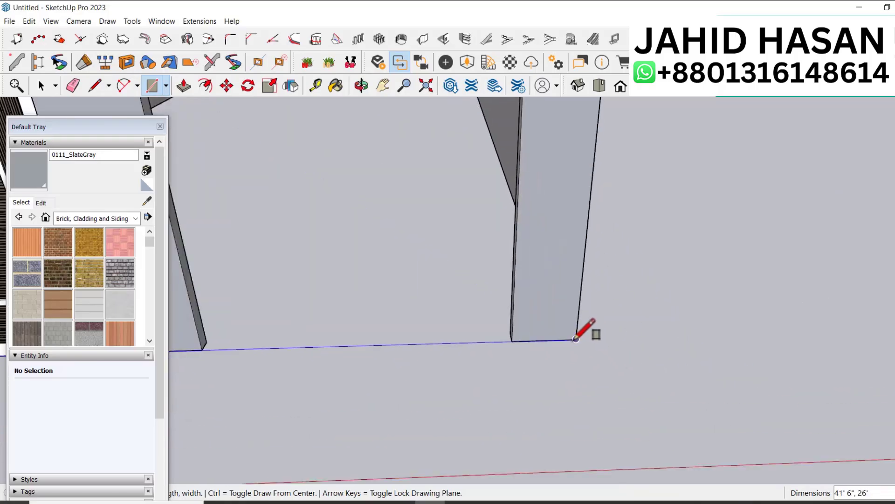
pyautogui.press('Escape')
pyautogui.scroll(-5, 759, 336)
# Step: Extrude the floor rectangle 2' downward to form a base beneath the second structure
pyautogui.press('p')
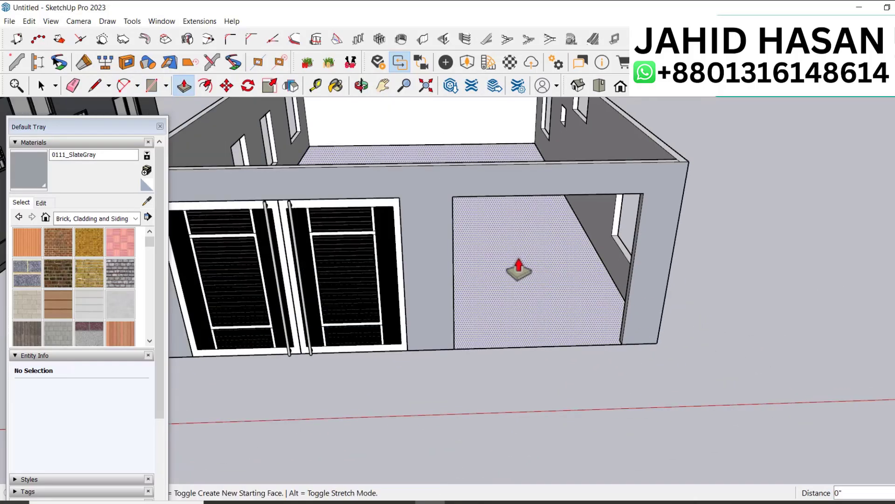
pyautogui.click(515, 267)
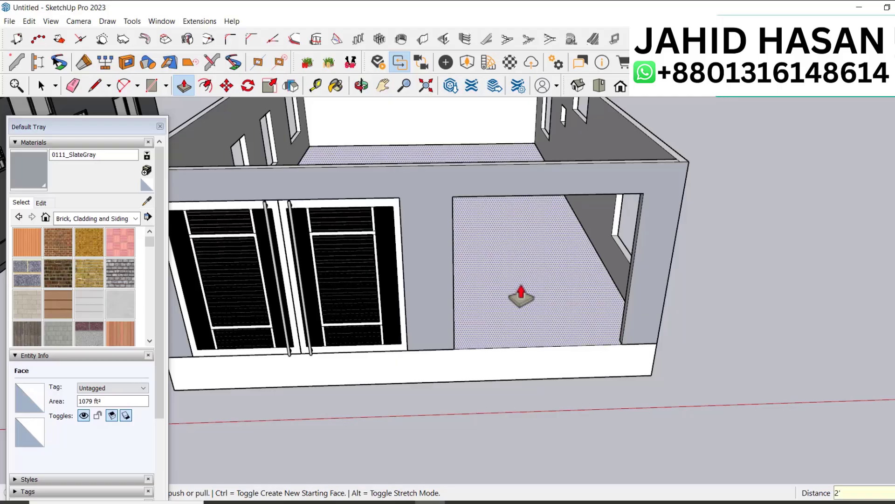
pyautogui.press('Return')
pyautogui.press('space')
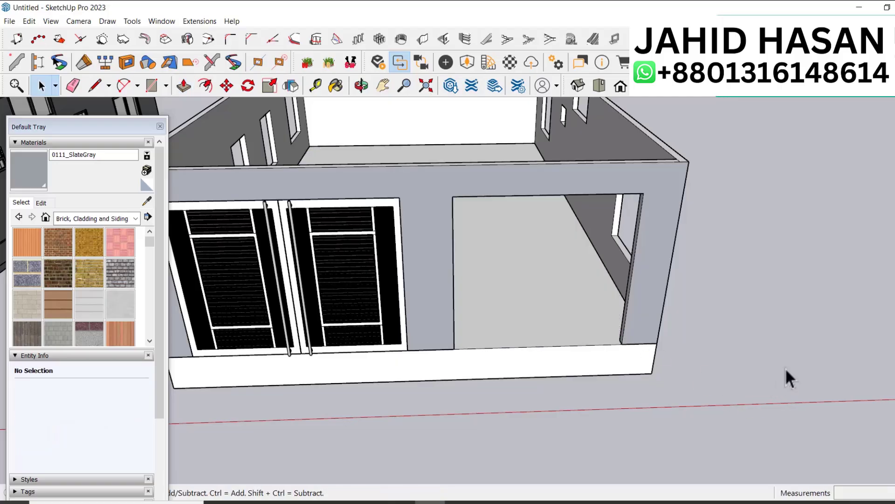
# Step: Split the base's front face with a vertical line from the middle pier's midpoint and extrude the door-side part 4' 1" outward
pyautogui.scroll(-10, 786, 367)
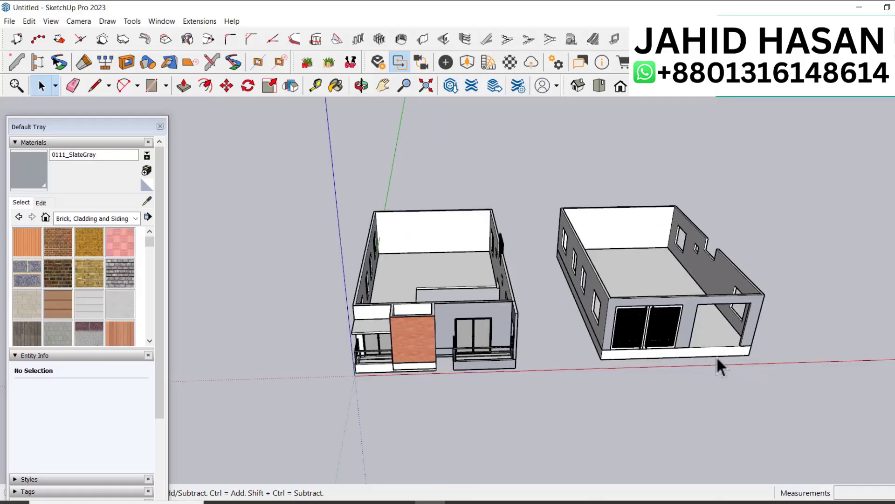
pyautogui.scroll(10, 718, 360)
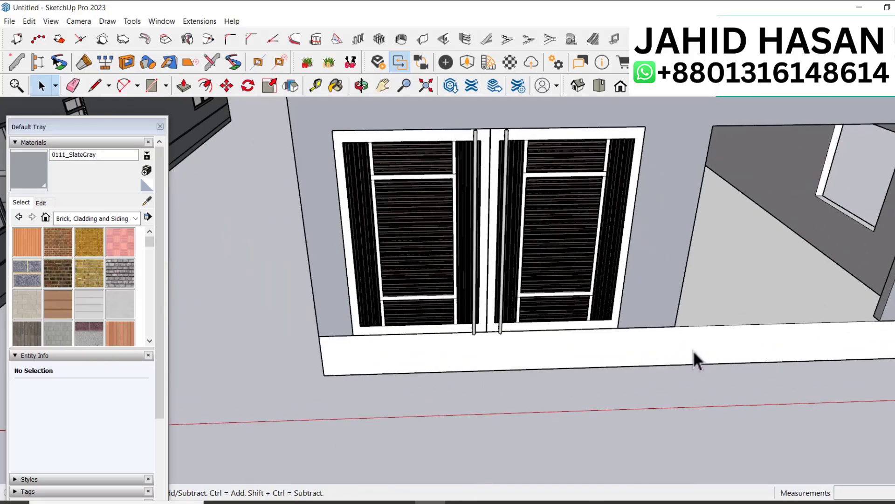
pyautogui.press('l')
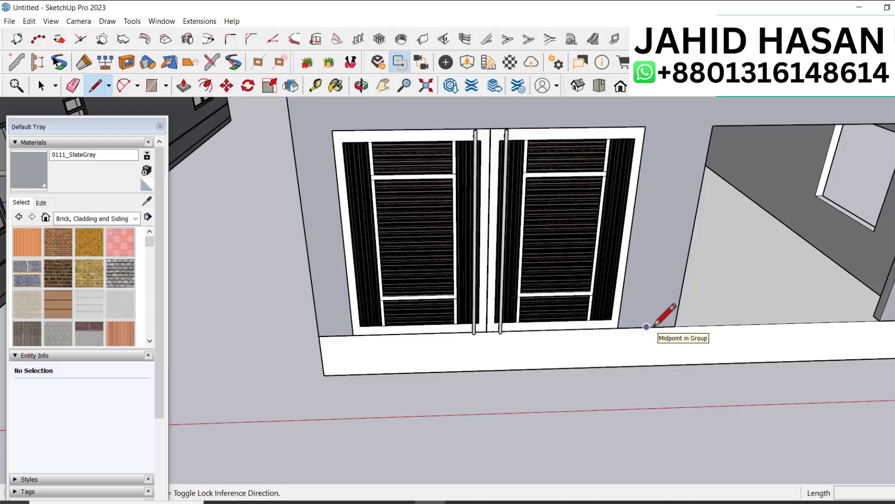
pyautogui.click(646, 326)
pyautogui.click(640, 365)
pyautogui.scroll(-3, 713, 341)
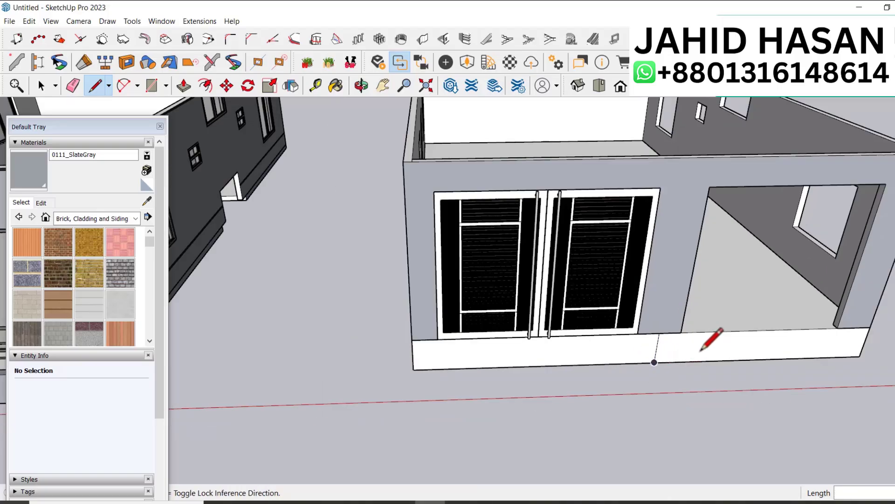
pyautogui.press('p')
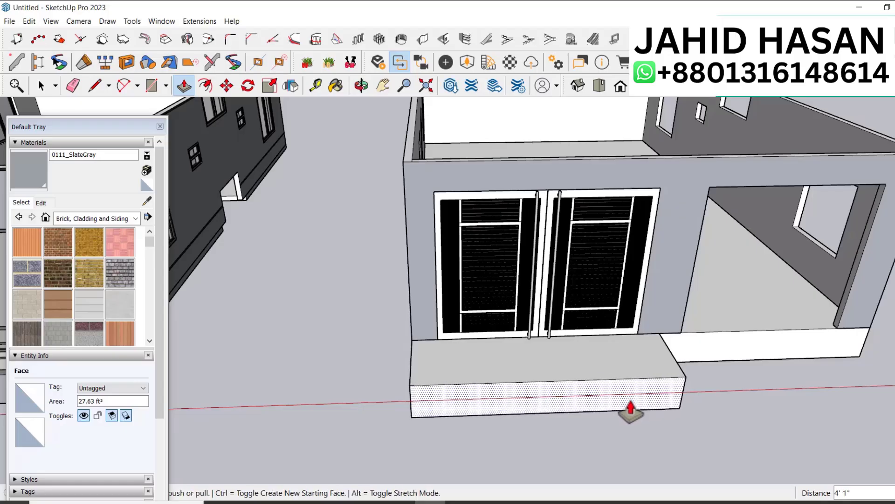
pyautogui.moveTo(627, 410); pyautogui.dragTo(802, 362, button='middle')
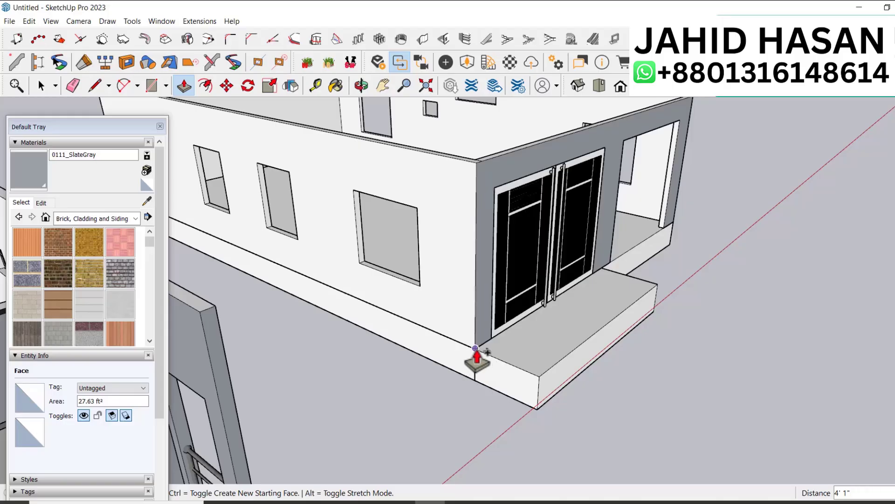
# Step: Draw a diagonal across the entrance platform's end face and push the upper triangle through to form a ramp
pyautogui.press('l')
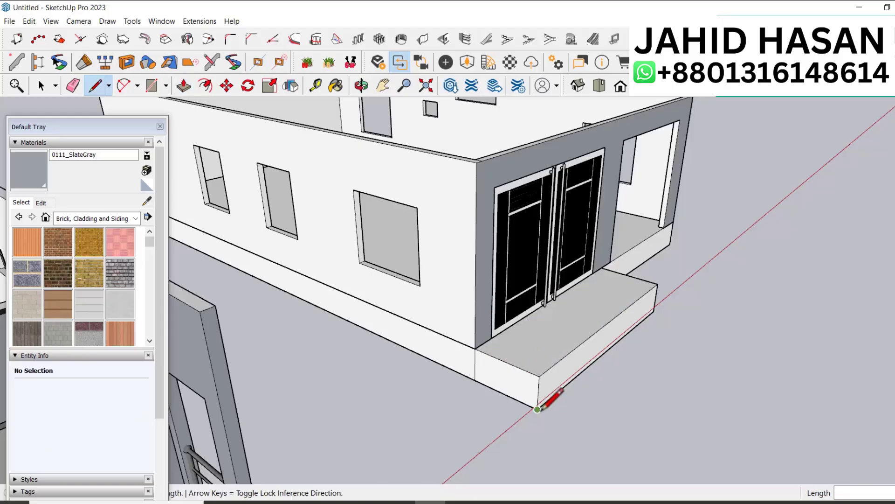
pyautogui.click(537, 409)
pyautogui.click(475, 348)
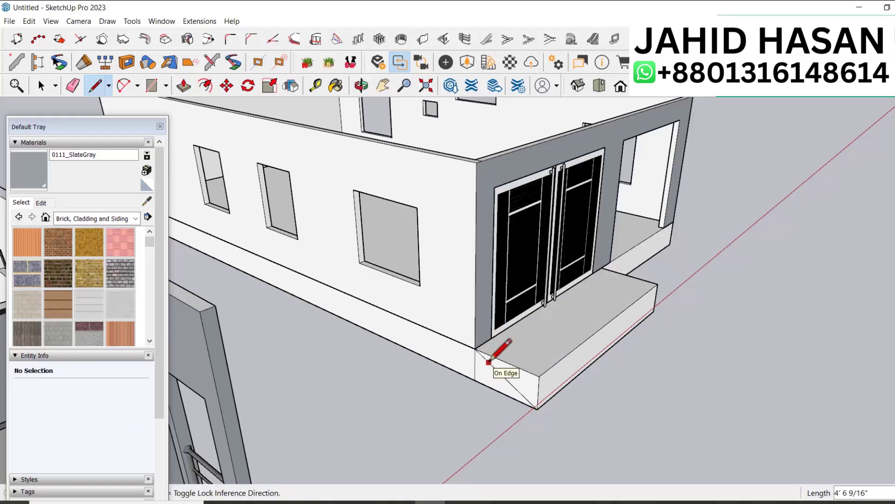
pyautogui.press('p')
pyautogui.click(513, 379)
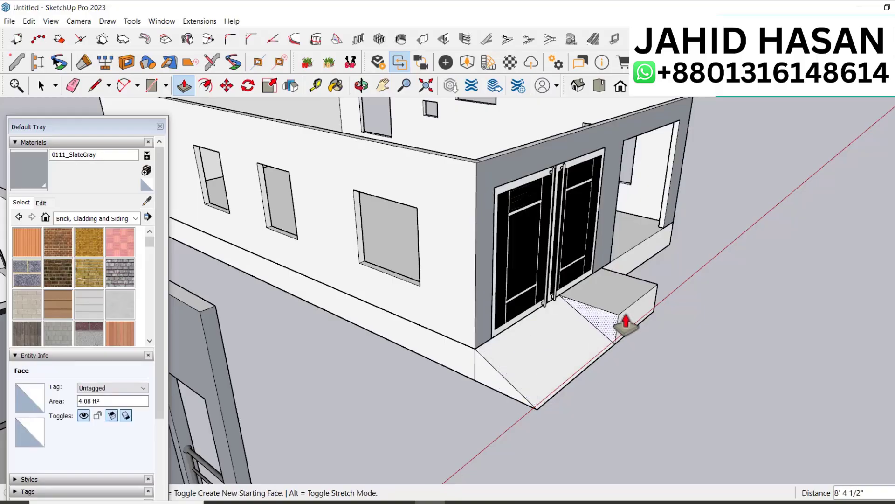
pyautogui.click(596, 365)
pyautogui.scroll(2, 595, 365)
pyautogui.press('space')
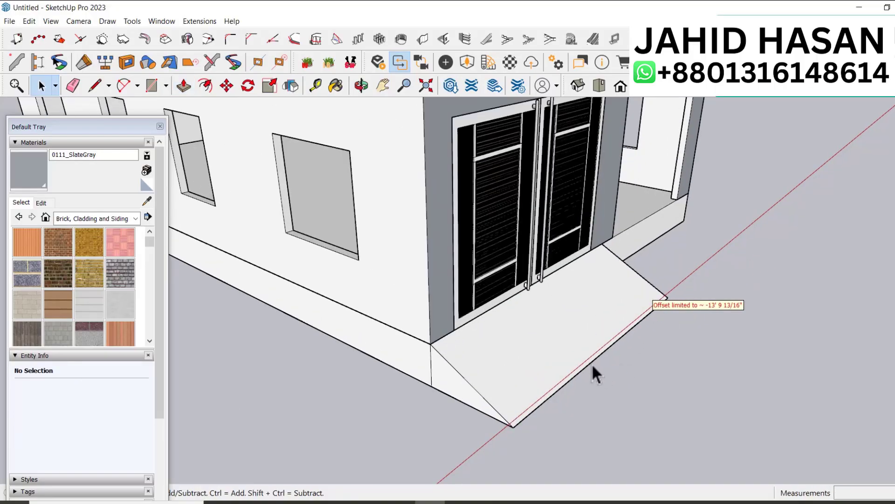
# Step: Move the ramp's lower outer edge about 1' 1" outward along the green axis
pyautogui.click(592, 366)
pyautogui.press('m')
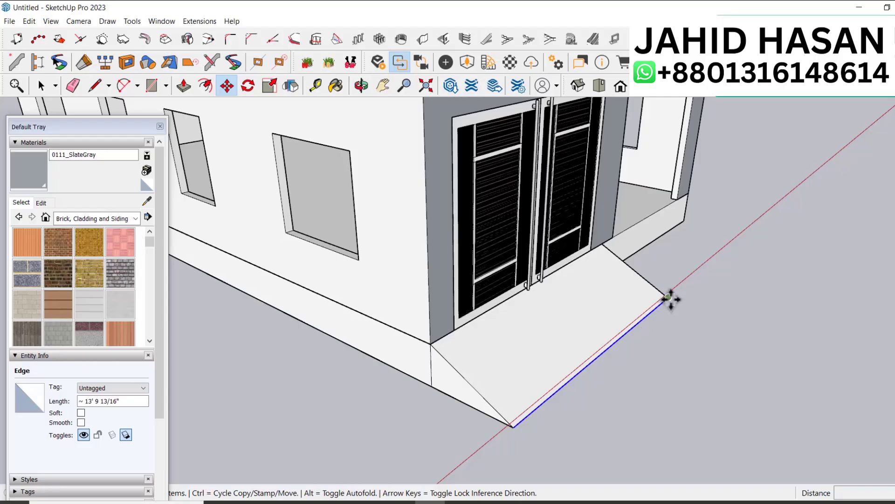
pyautogui.click(669, 299)
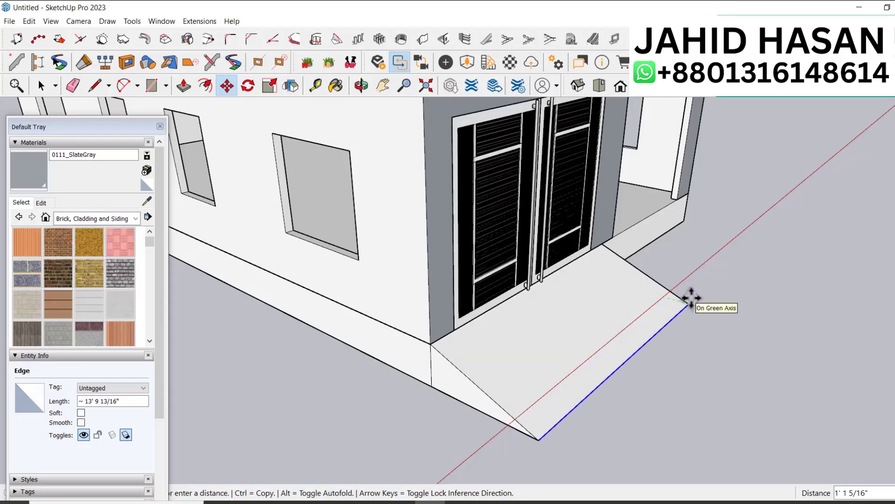
pyautogui.click(691, 298)
pyautogui.press('space')
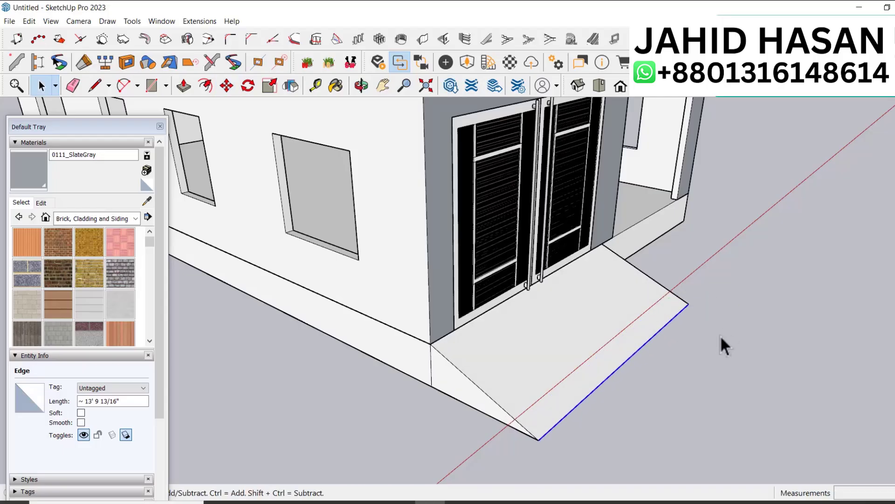
# Step: Extrude the base's front face beneath the open bay outward beside the ramp to form a raised block
pyautogui.moveTo(721, 344); pyautogui.dragTo(351, 276, button='middle')
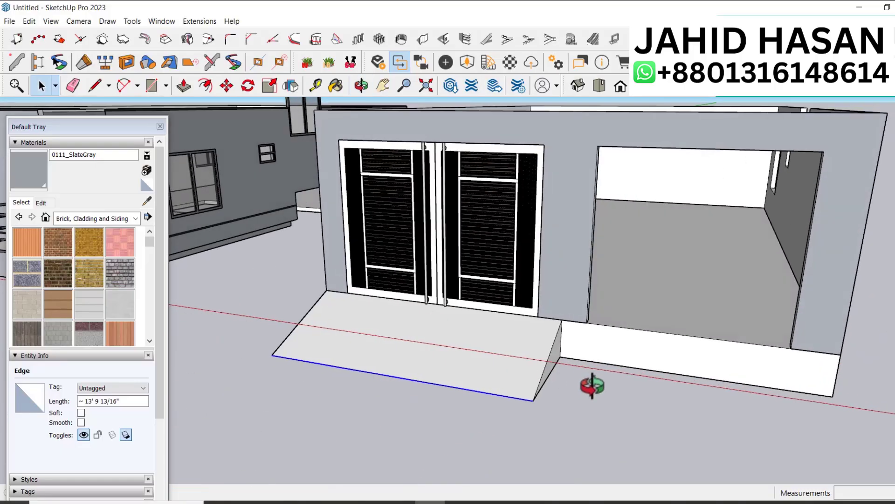
pyautogui.press('p')
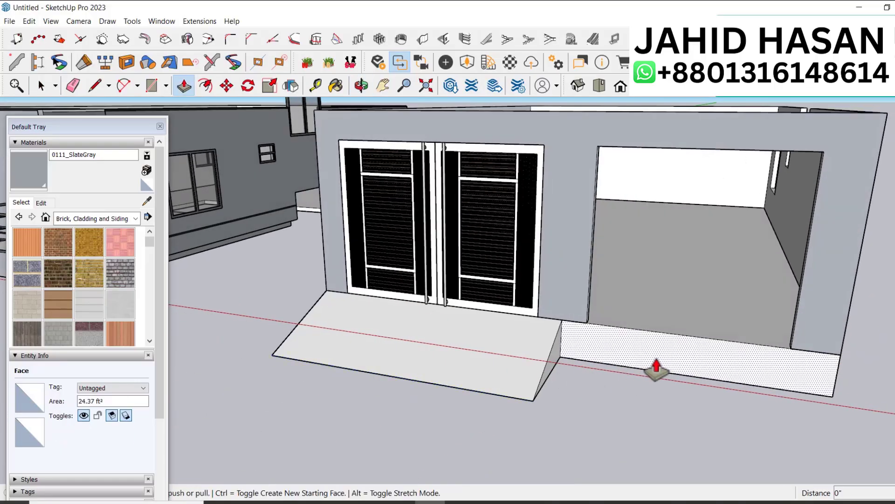
pyautogui.click(658, 365)
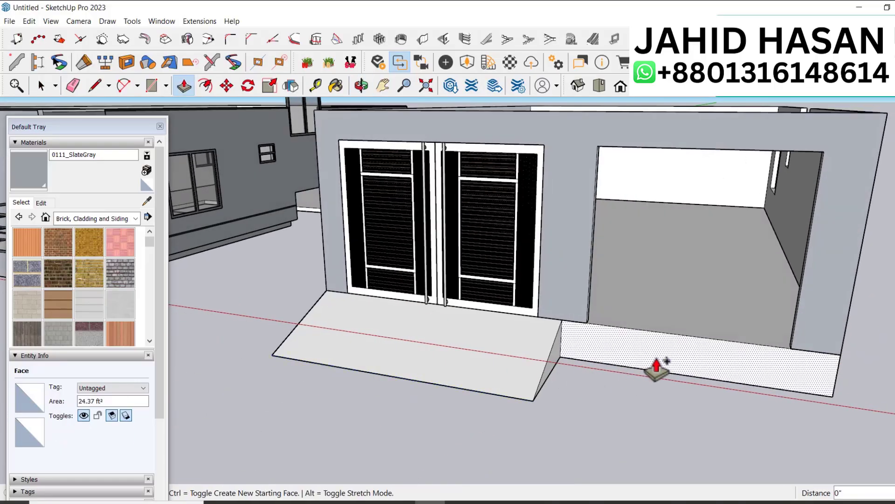
pyautogui.click(572, 355)
# Step: Offset the outline of the block's top face 5" inward to form a rim
pyautogui.press('space')
pyautogui.click(630, 343)
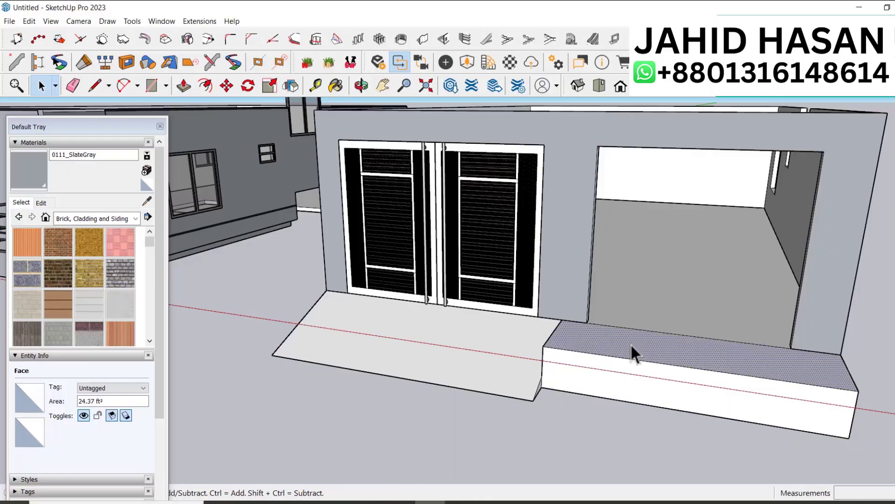
pyautogui.click(206, 85)
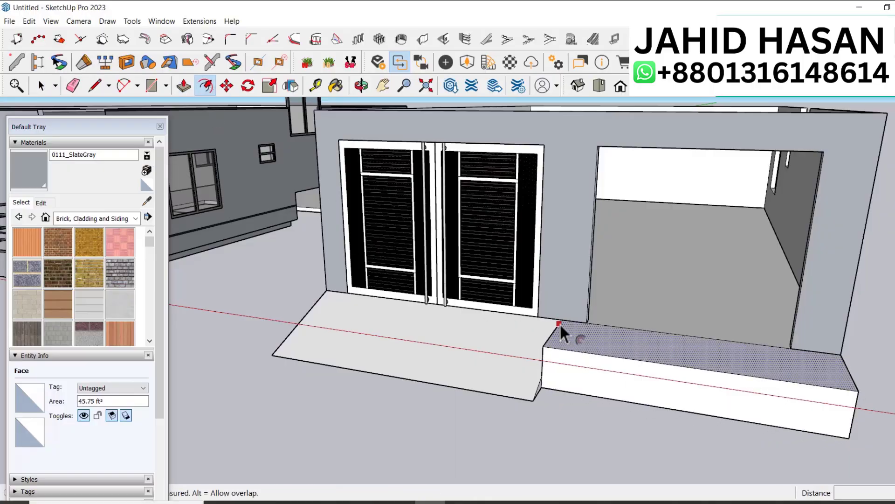
pyautogui.click(610, 337)
pyautogui.click(591, 331)
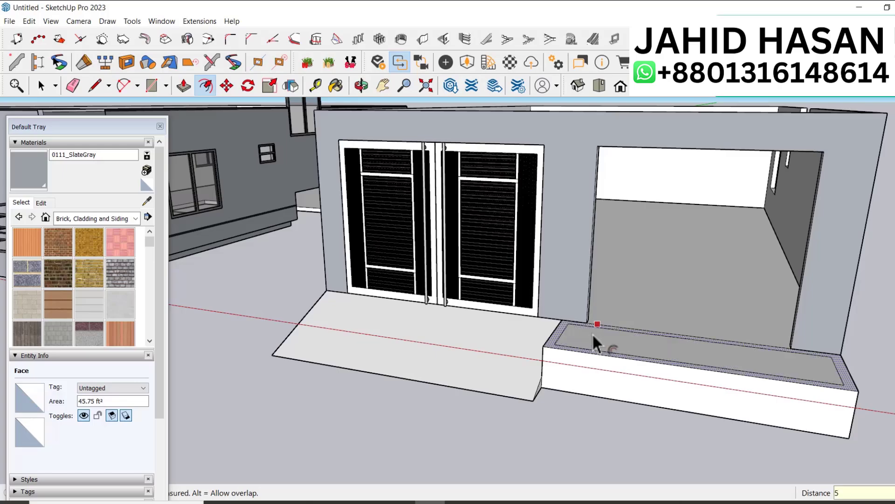
pyautogui.press('space')
# Step: Push the block's inner top face down about 1' 4" to hollow out a planter box
pyautogui.press('p')
pyautogui.press('space')
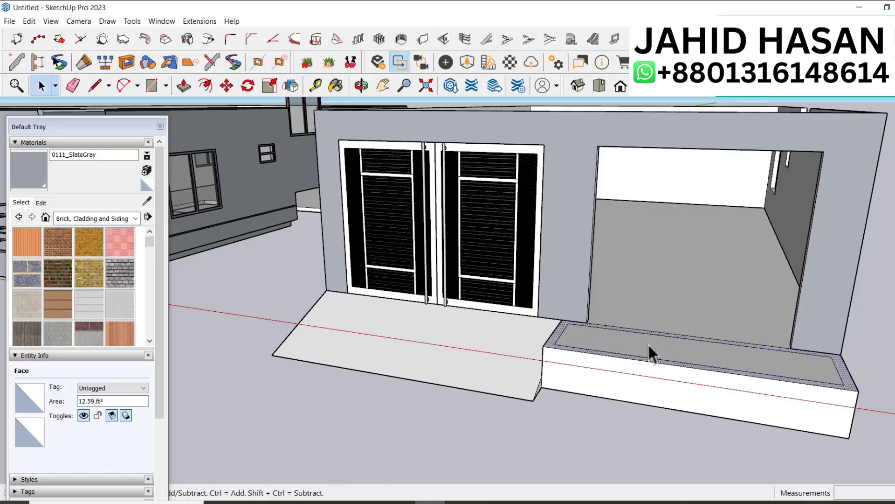
pyautogui.click(647, 342)
pyautogui.press('p')
pyautogui.scroll(2, 649, 343)
pyautogui.click(648, 345)
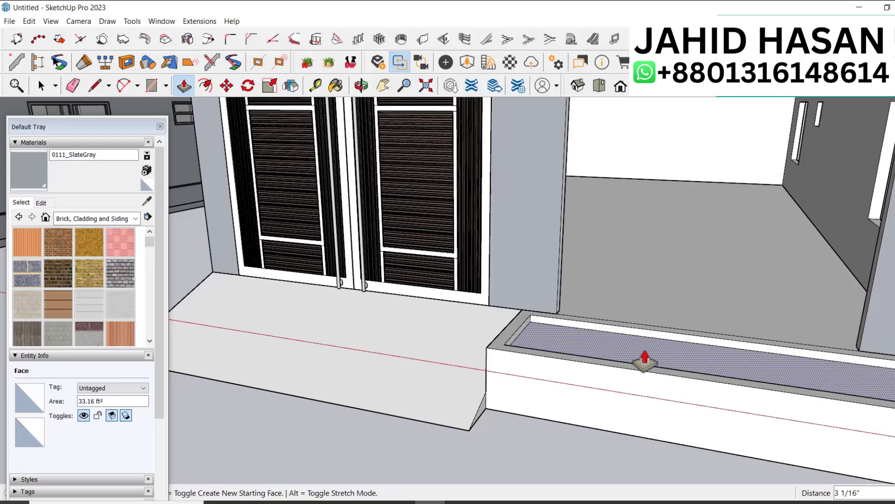
pyautogui.click(645, 380)
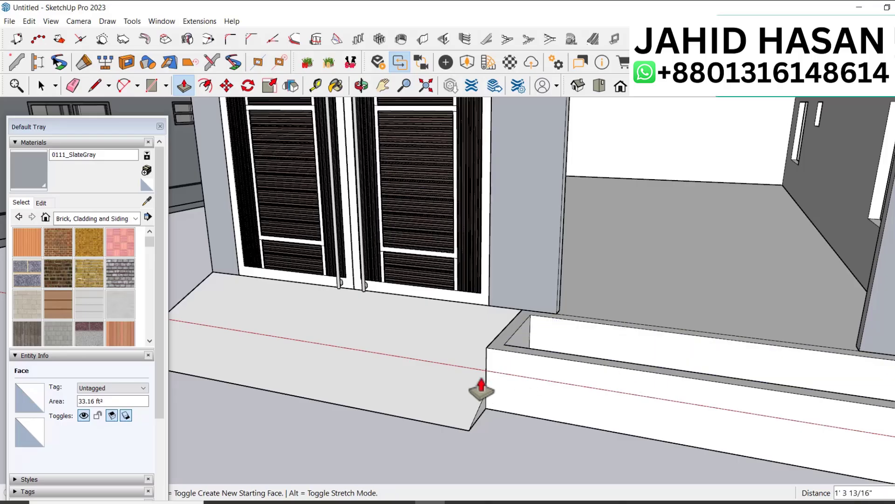
pyautogui.press('space')
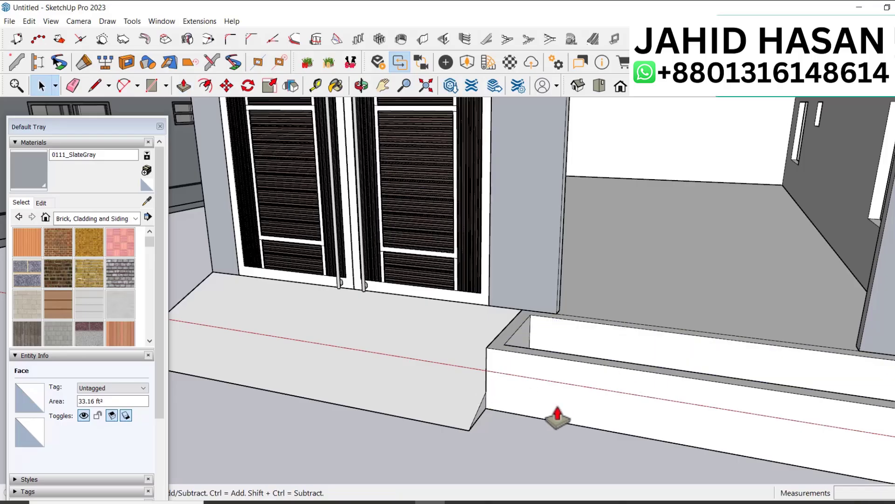
# Step: Raise the planter box's recessed floor 1" with Push/Pull
pyautogui.moveTo(555, 412); pyautogui.dragTo(596, 461, button='middle')
pyautogui.scroll(5, 750, 410)
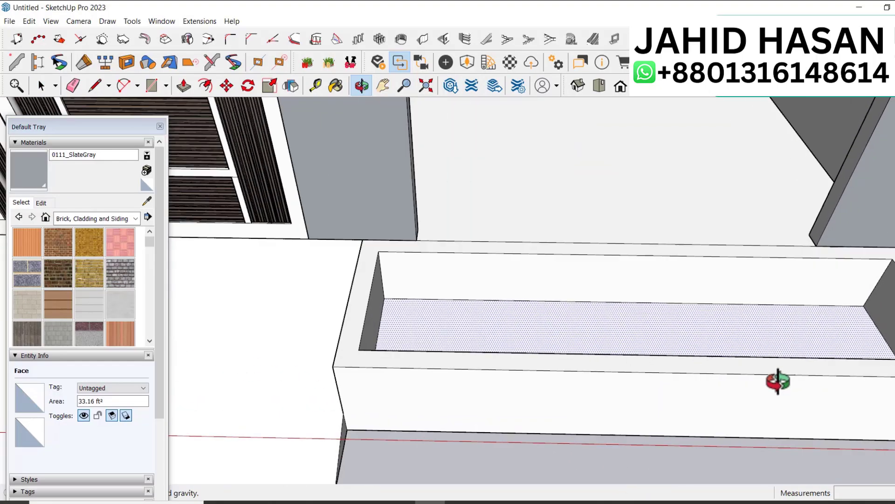
pyautogui.press('p')
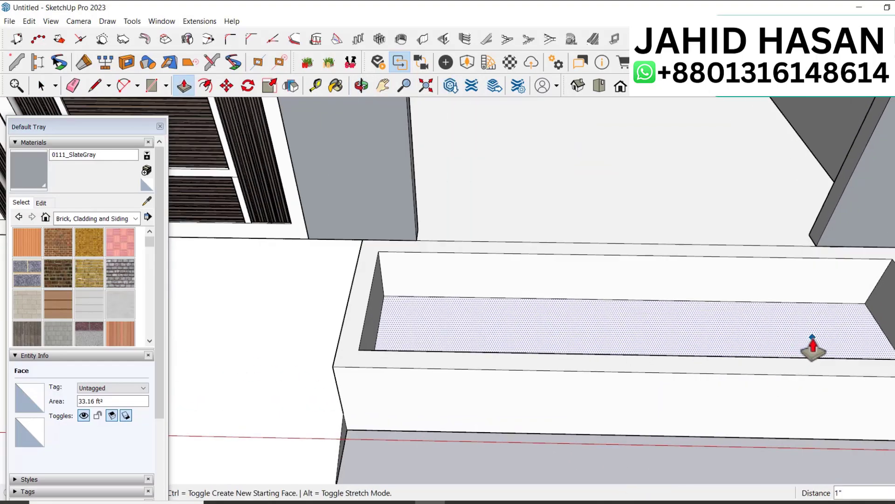
pyautogui.scroll(-5, 811, 347)
pyautogui.press('space')
# Step: Examine the second structure's ramp, planter box and connected base from the front and from above
pyautogui.click(742, 430)
pyautogui.moveTo(741, 424); pyautogui.dragTo(662, 320, button='middle')
pyautogui.scroll(8, 662, 320)
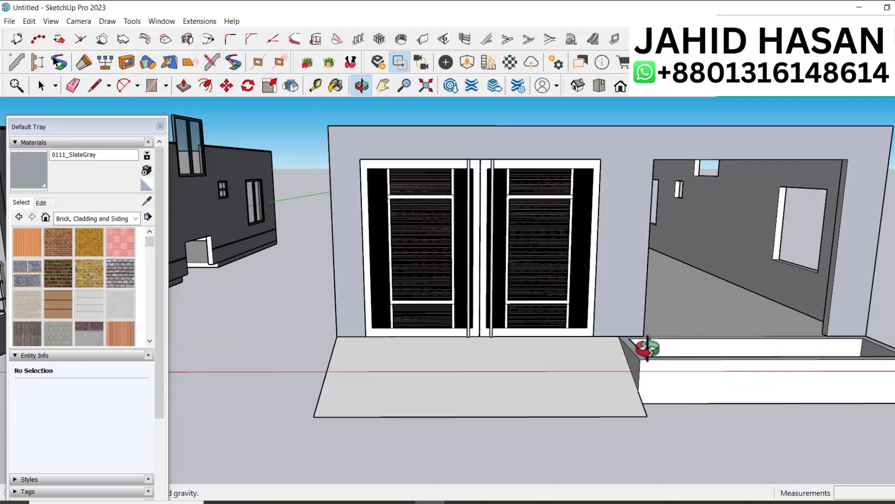
pyautogui.scroll(-10, 673, 338)
pyautogui.press('space')
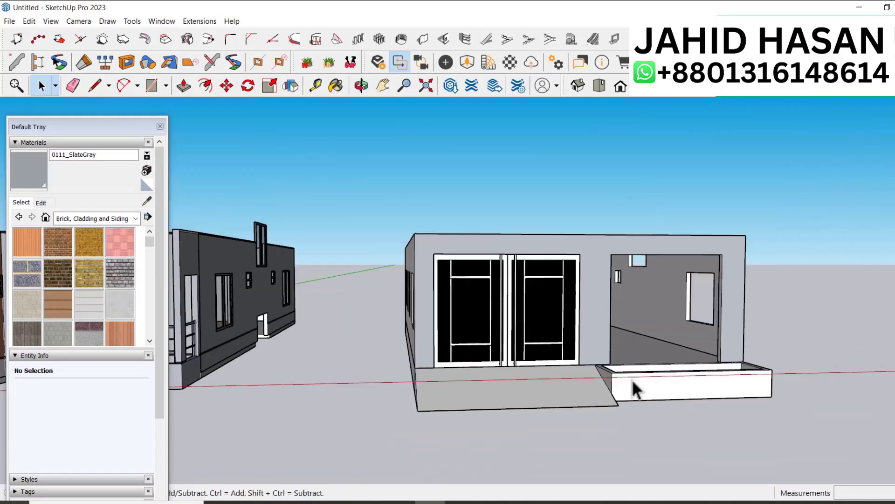
pyautogui.tripleClick(633, 381)
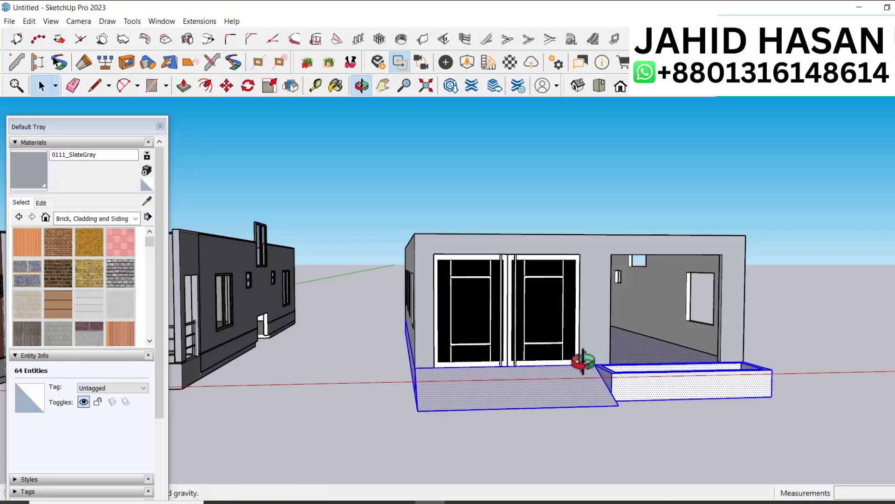
pyautogui.moveTo(579, 361); pyautogui.dragTo(704, 386, button='middle')
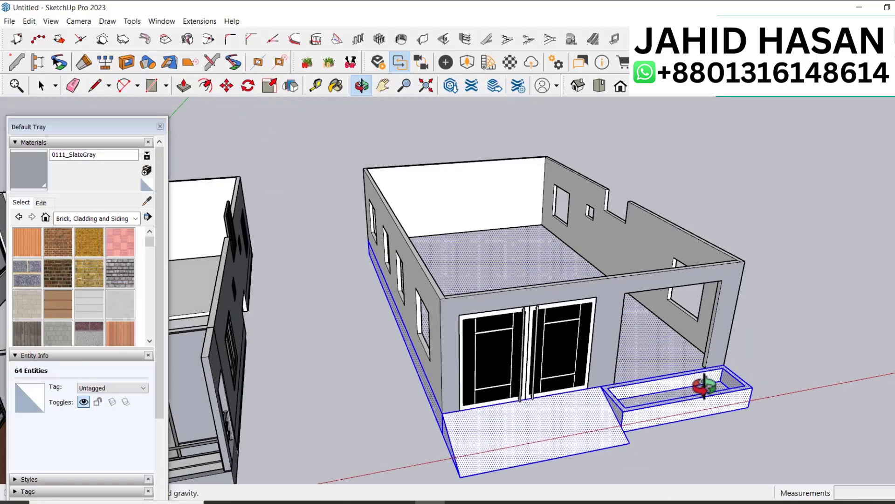
pyautogui.press('space')
# Step: Paint the ramp's sloped face with Blacktop Old 01 from the Asphalt and Concrete materials
pyautogui.click(541, 419)
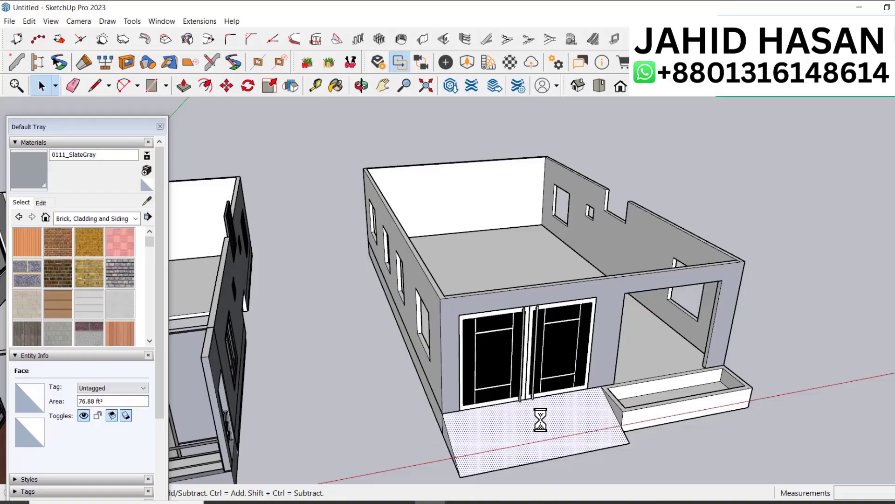
pyautogui.click(105, 219)
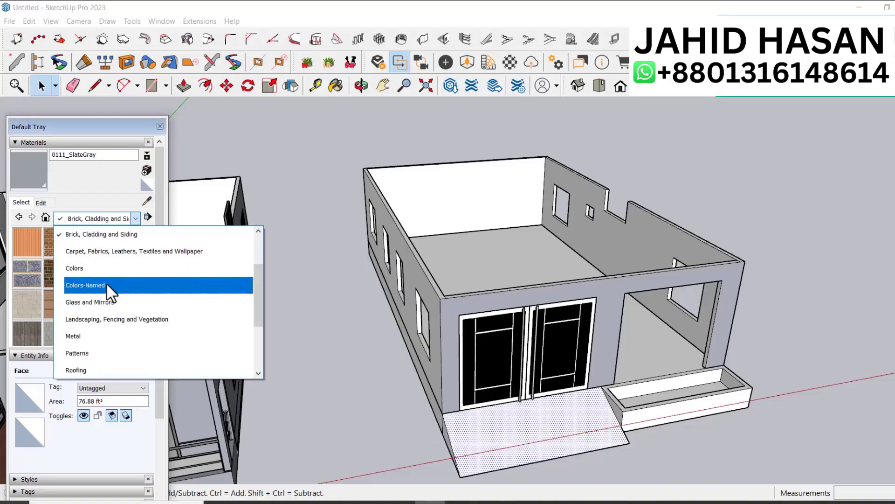
pyautogui.scroll(1, 104, 293)
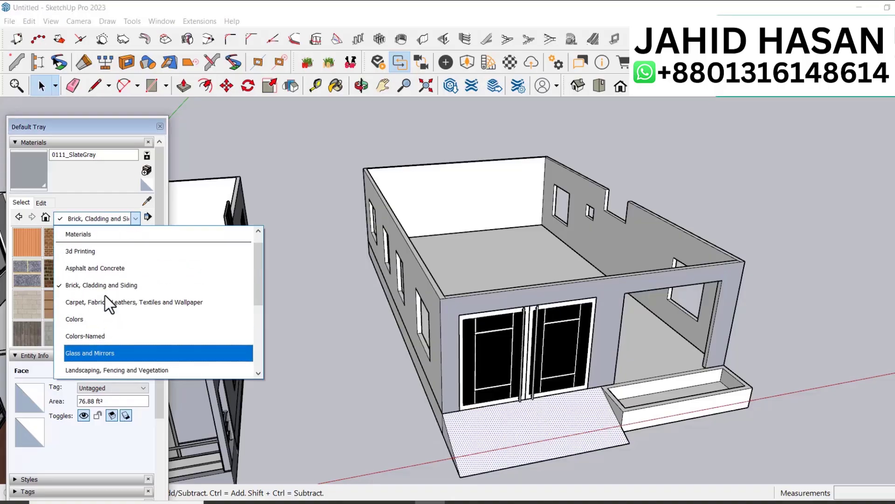
pyautogui.click(103, 267)
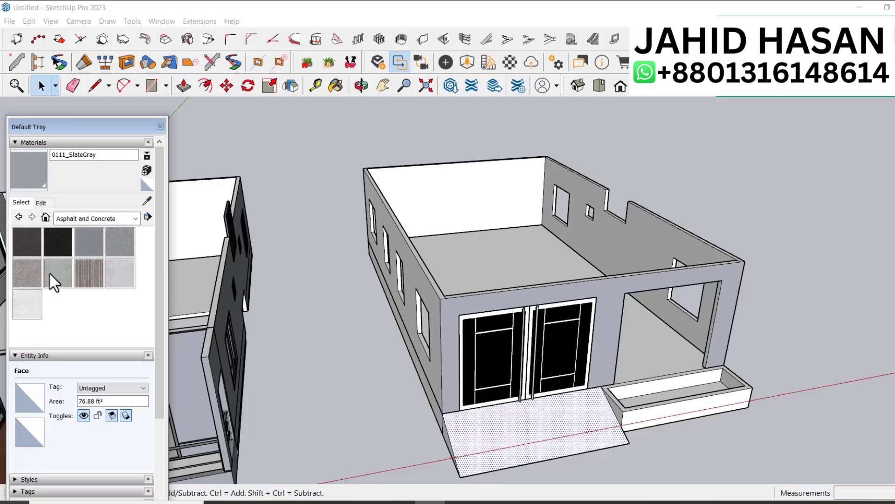
pyautogui.click(89, 241)
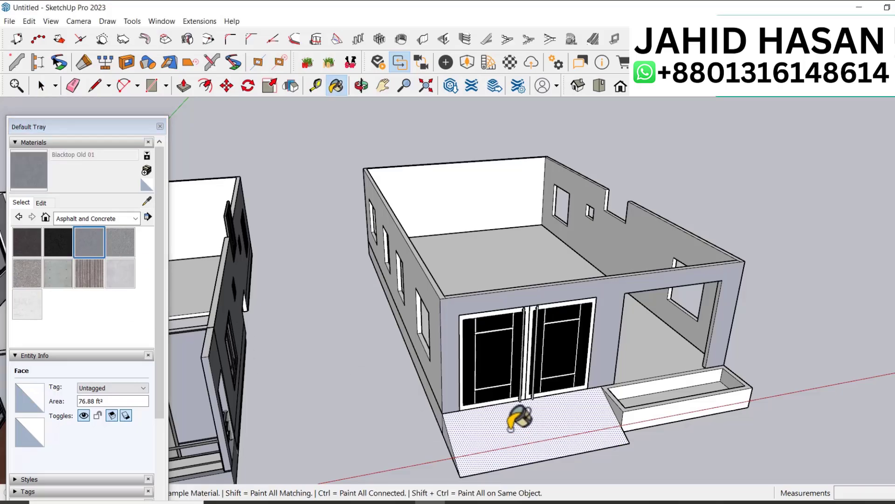
pyautogui.click(515, 423)
pyautogui.scroll(5, 513, 426)
pyautogui.scroll(1, 512, 429)
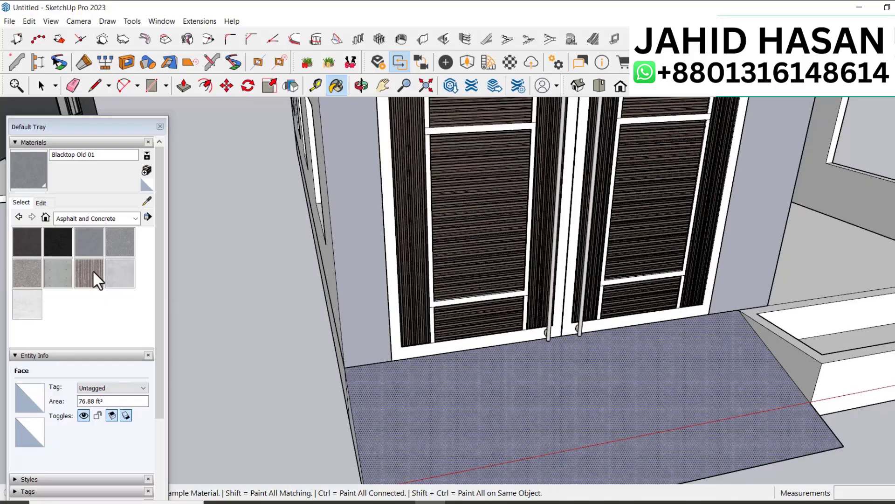
# Step: Darken the Blacktop Old 01 material slightly by lowering its brightness
pyautogui.click(41, 203)
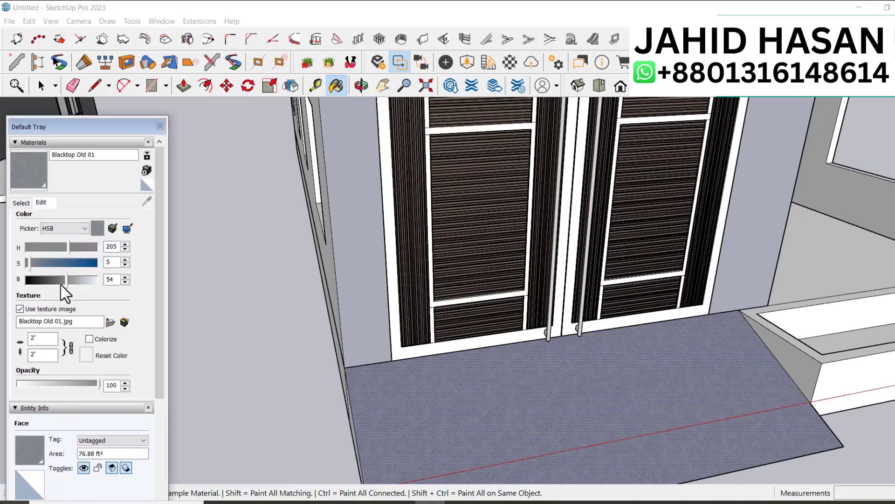
pyautogui.moveTo(60, 282); pyautogui.dragTo(58, 282)
pyautogui.click(21, 203)
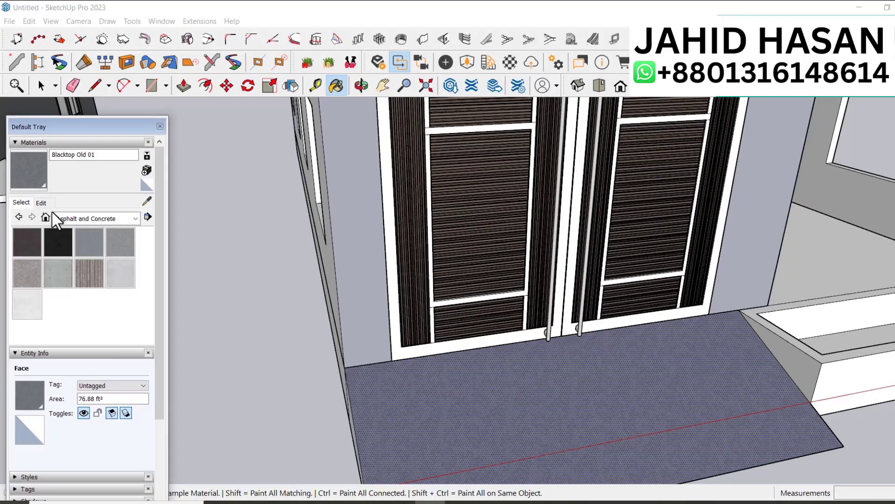
pyautogui.scroll(-6, 513, 345)
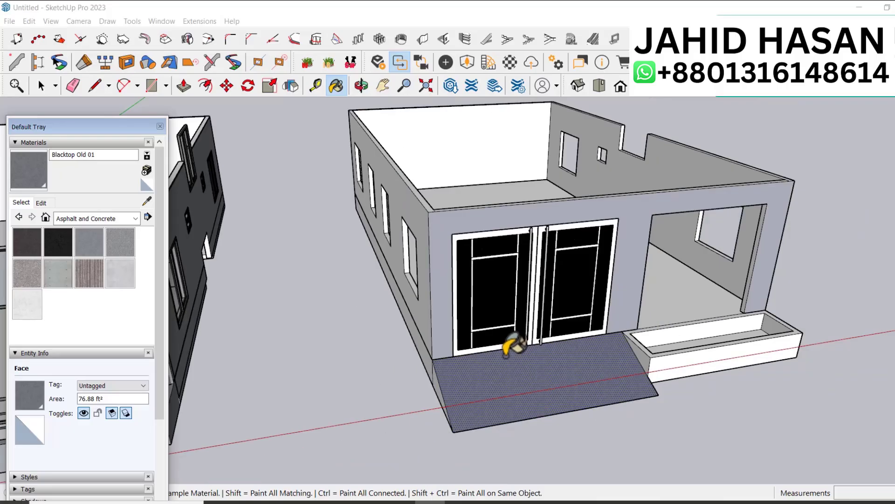
# Step: Paint the planter box's long front face with the Concrete Form 4x8 material
pyautogui.click(63, 269)
pyautogui.scroll(5, 689, 376)
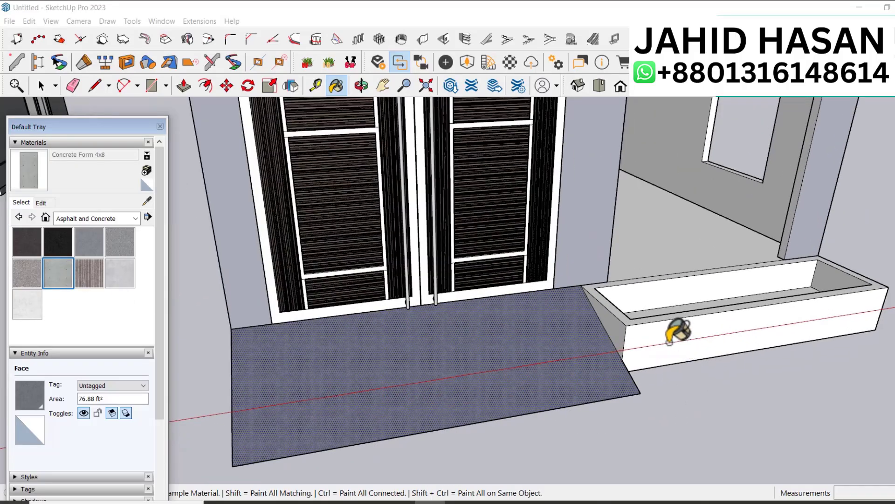
pyautogui.click(650, 259)
pyautogui.scroll(2, 606, 322)
pyautogui.scroll(-6, 606, 317)
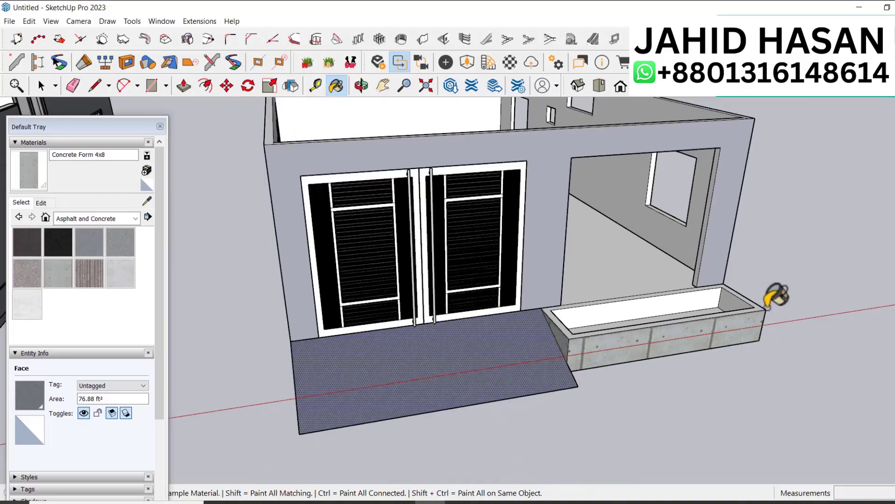
# Step: Paint the planter box's outer end face and top rim with Concrete Form 4x8
pyautogui.scroll(4, 781, 303)
pyautogui.press('o')
pyautogui.moveTo(746, 308)
pyautogui.mouseDown()
pyautogui.moveTo(580, 296)
pyautogui.moveTo(471, 324)
pyautogui.mouseUp()
pyautogui.rightClick(702, 433)
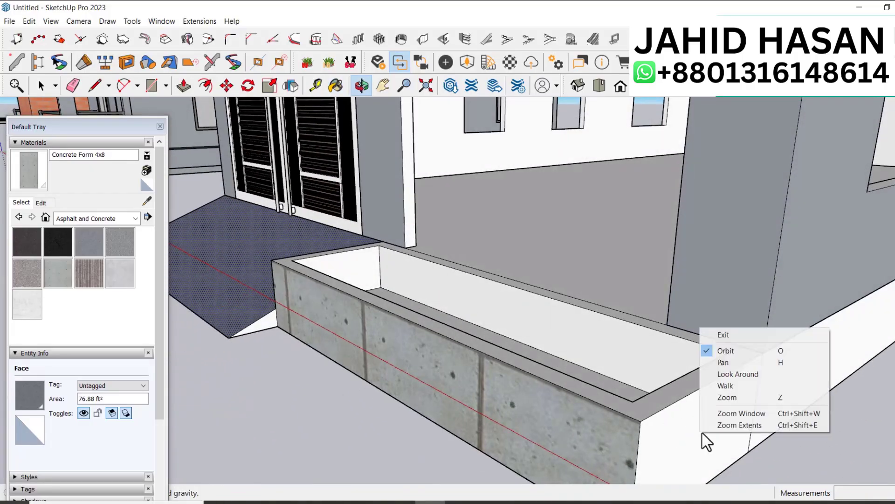
pyautogui.click(728, 335)
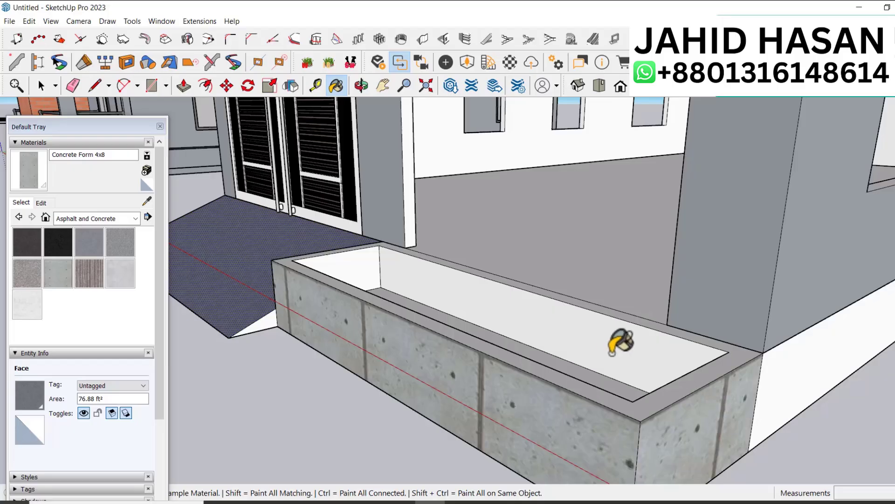
pyautogui.click(664, 395)
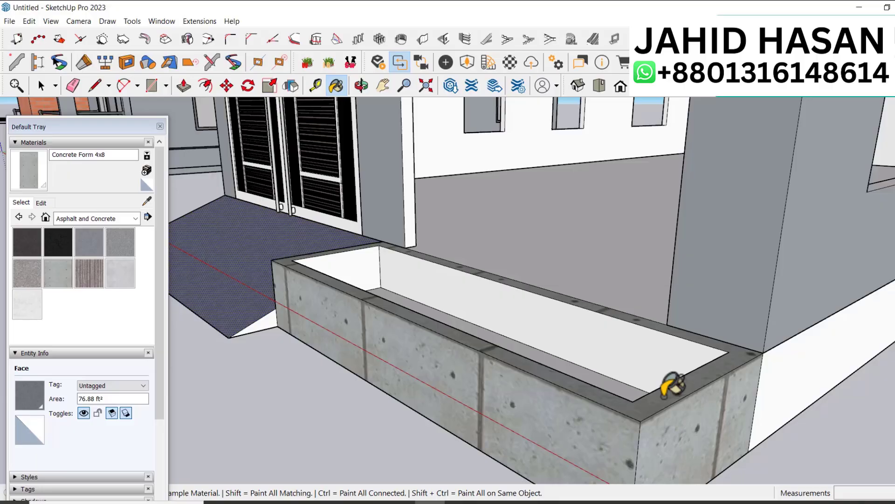
# Step: Examine the painted planter box and ramp from the front and above, then the planter's interior up close
pyautogui.scroll(-1, 691, 406)
pyautogui.press('o')
pyautogui.moveTo(686, 416); pyautogui.dragTo(746, 335)
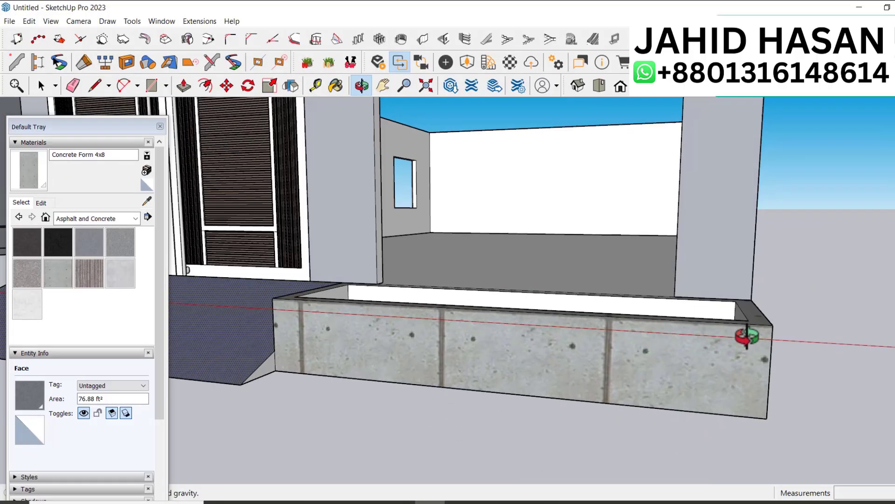
pyautogui.scroll(-3, 823, 374)
pyautogui.moveTo(824, 373); pyautogui.dragTo(488, 354)
pyautogui.scroll(4, 511, 370)
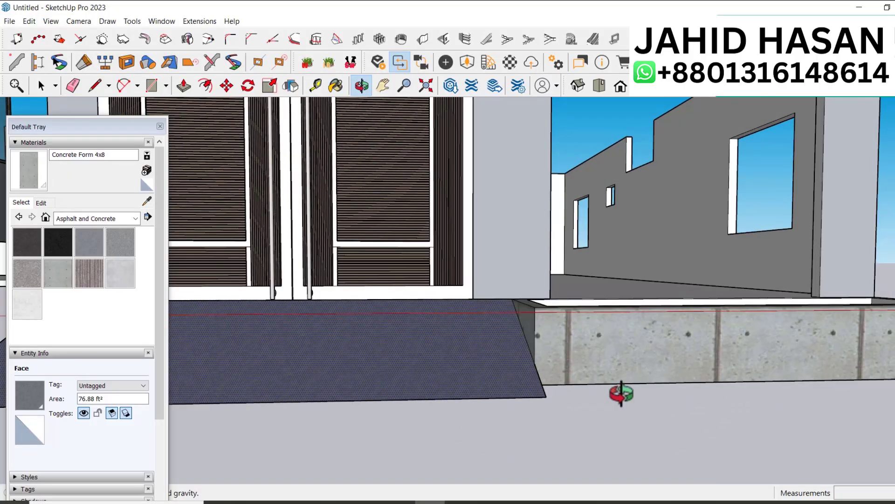
pyautogui.scroll(-3, 621, 393)
pyautogui.moveTo(645, 394); pyautogui.dragTo(667, 403)
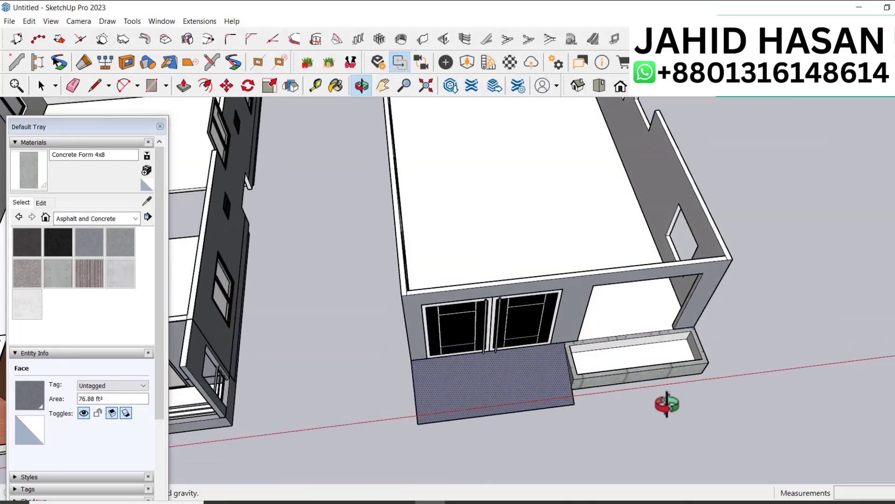
pyautogui.scroll(8, 651, 341)
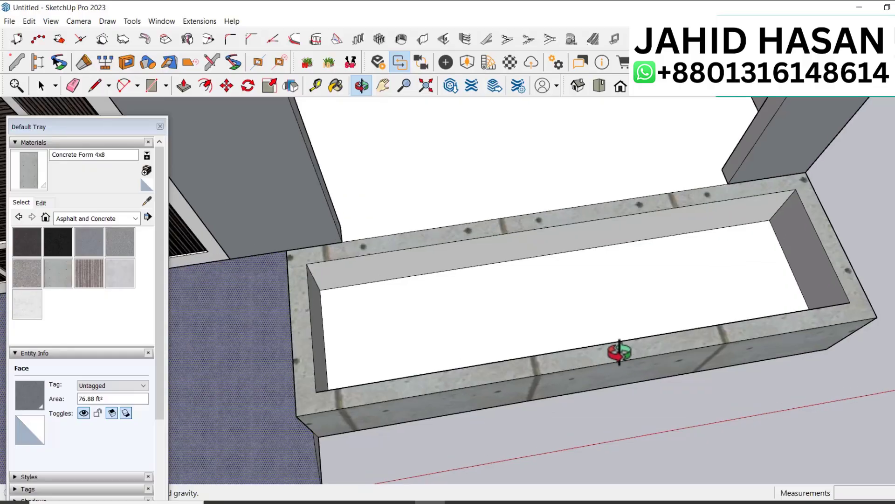
pyautogui.scroll(3, 620, 352)
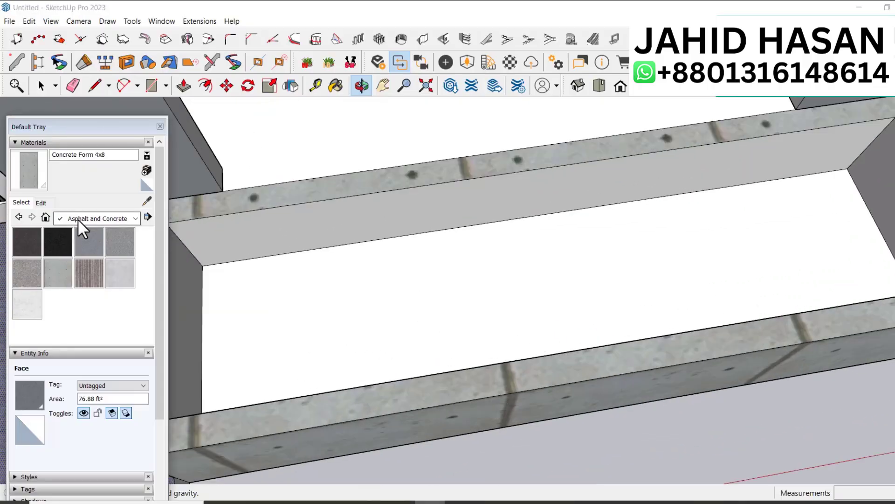
# Step: Paint the planter box's inner floor with Grass Dark Green from the Landscaping, Fencing and Vegetation materials
pyautogui.click(78, 219)
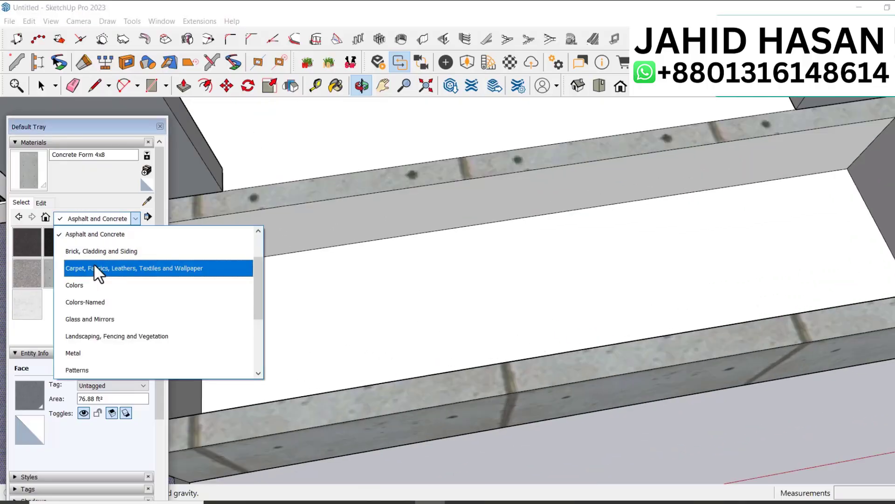
pyautogui.click(134, 334)
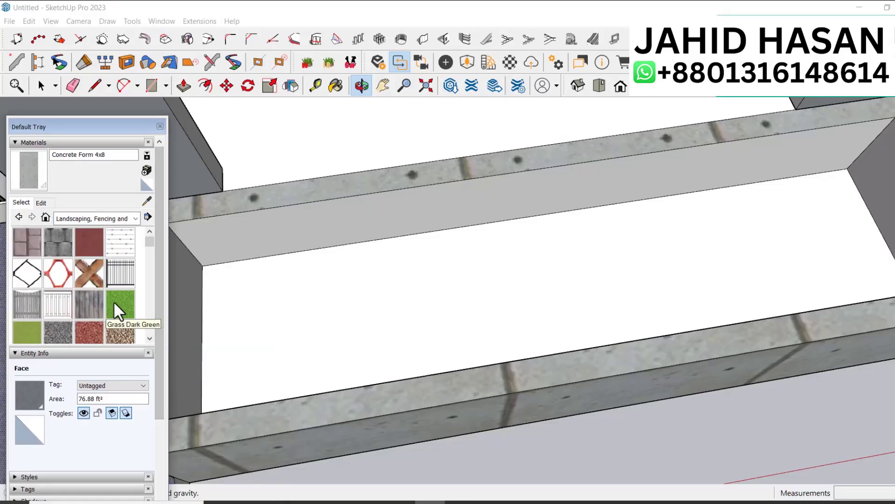
pyautogui.click(316, 304)
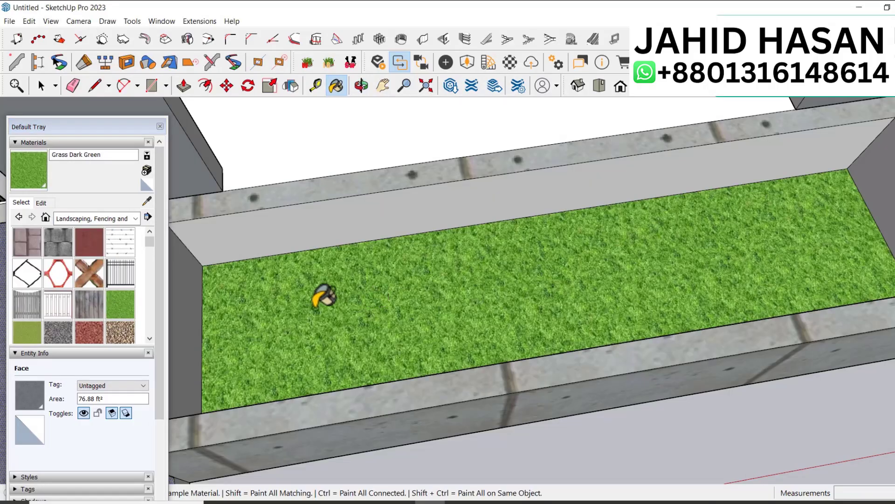
# Step: Darken the Grass Dark Green material to a brightness of 37
pyautogui.click(51, 202)
pyautogui.click(53, 282)
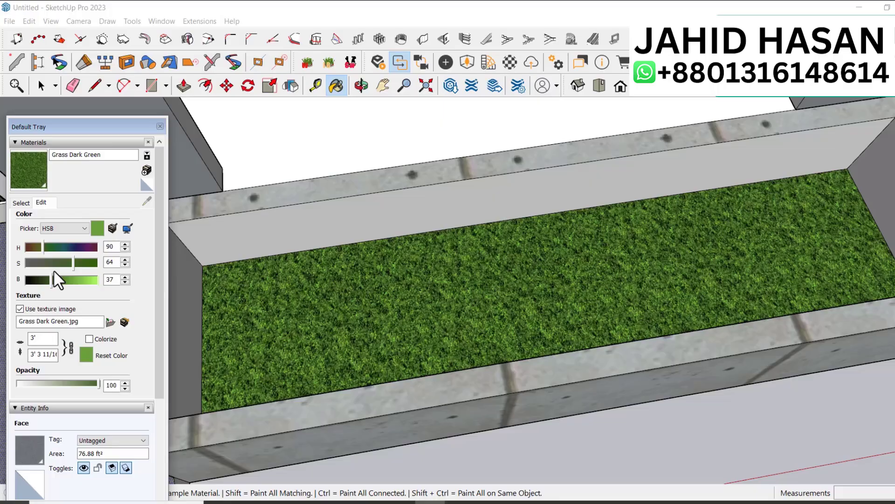
pyautogui.click(21, 203)
pyautogui.scroll(-5, 641, 317)
pyautogui.scroll(-4, 642, 317)
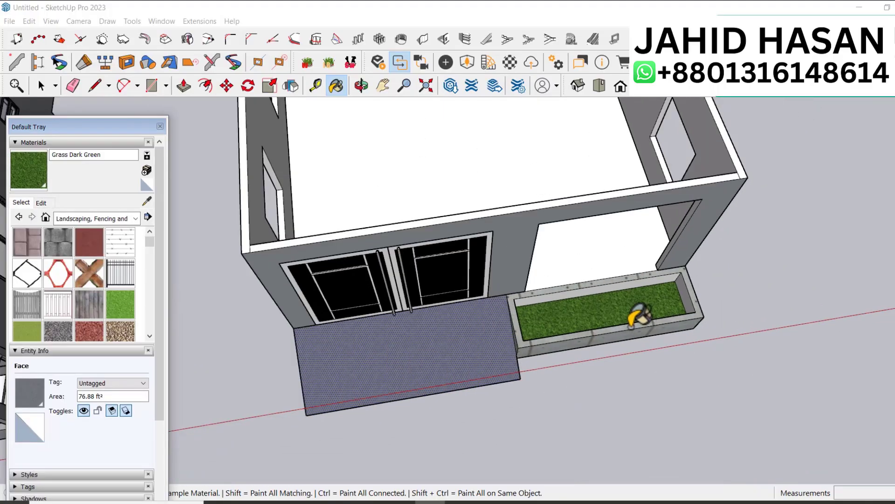
pyautogui.press('space')
pyautogui.tripleClick(457, 339)
pyautogui.rightClick(458, 339)
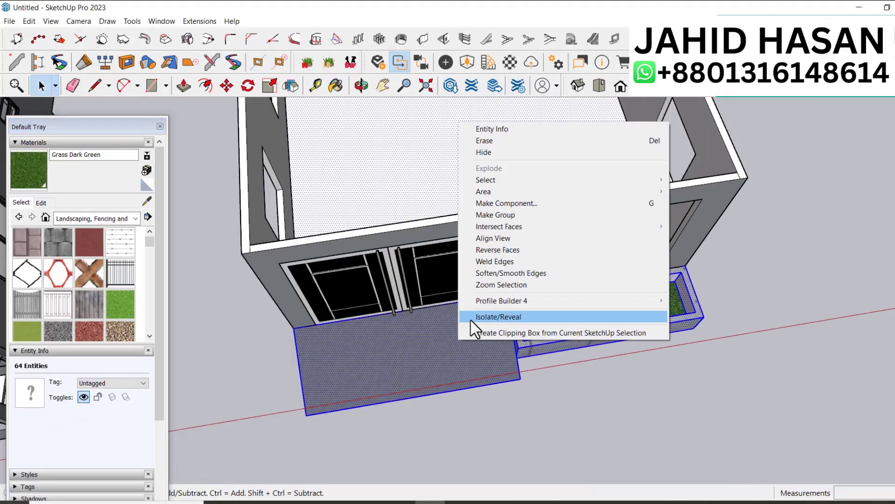
# Step: Paint the second building's interior floor with Stone Vein Gray from the Stone materials
pyautogui.click(373, 173)
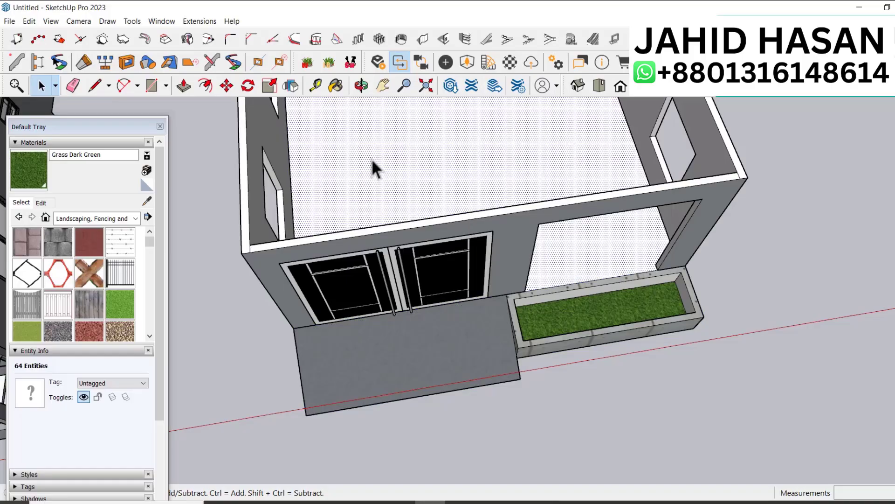
pyautogui.click(90, 220)
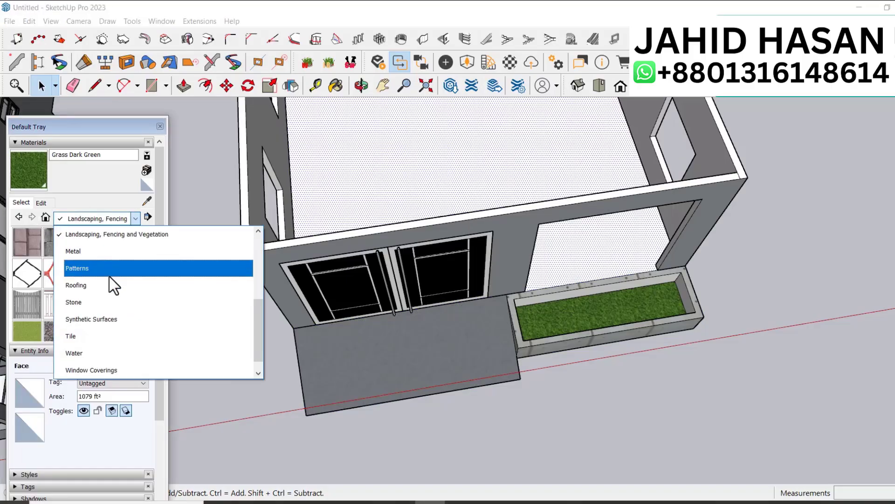
pyautogui.click(107, 293)
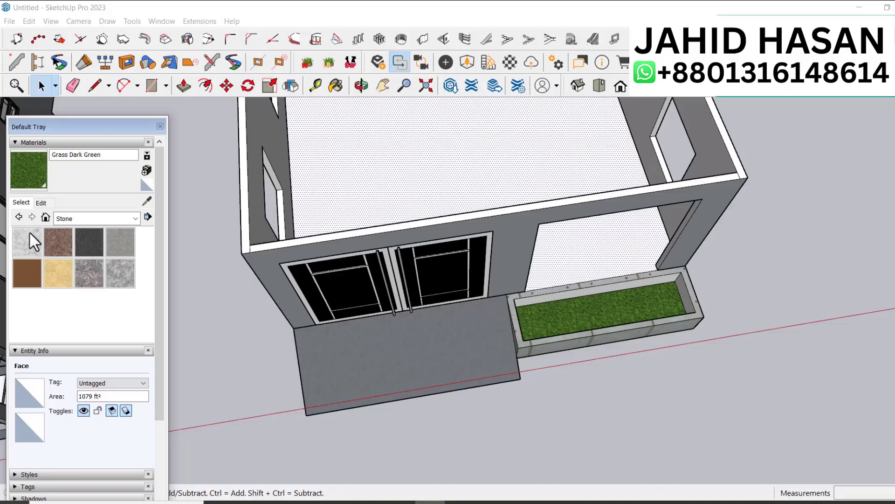
pyautogui.click(120, 273)
pyautogui.click(391, 172)
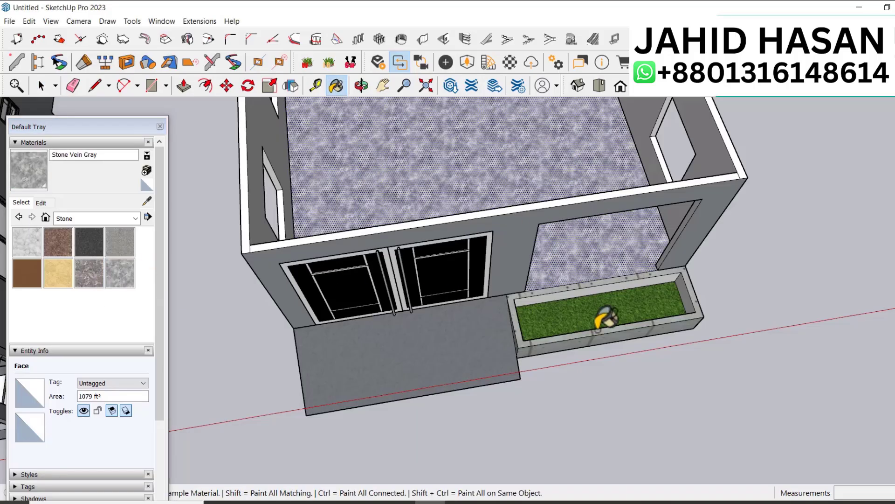
# Step: Group the connected geometry of the second building's ramp, planter box and base
pyautogui.press('space')
pyautogui.click(404, 340)
pyautogui.tripleClick(404, 336)
pyautogui.rightClick(403, 337)
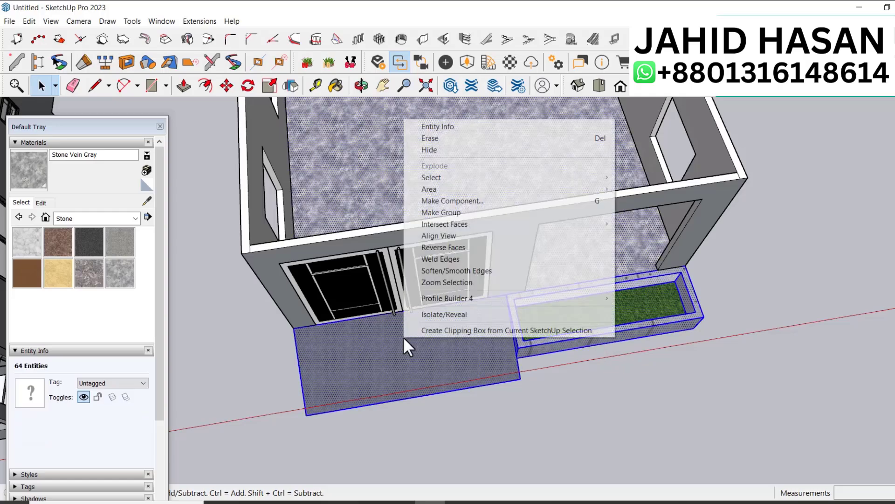
pyautogui.click(469, 212)
pyautogui.scroll(-6, 855, 355)
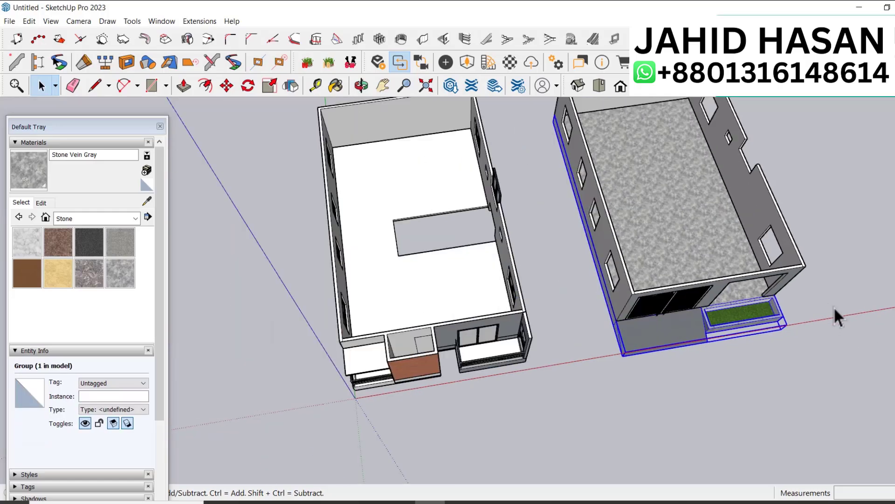
pyautogui.scroll(5, 507, 301)
pyautogui.scroll(2, 537, 300)
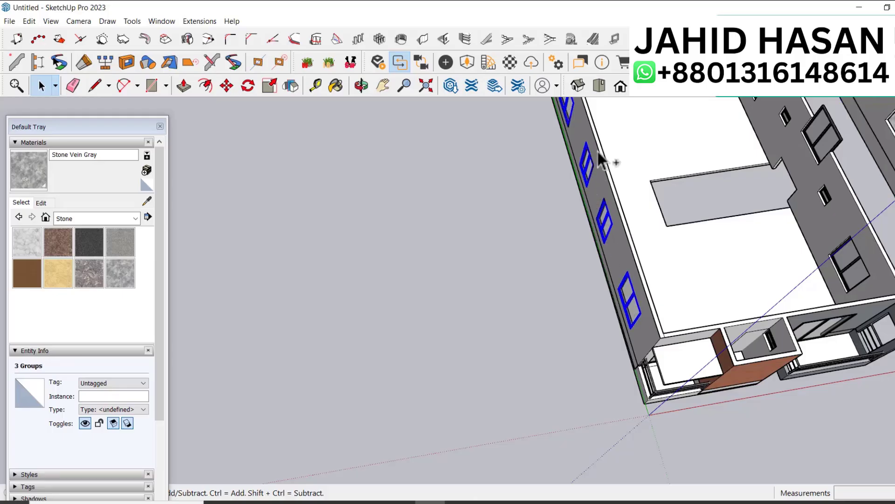
pyautogui.scroll(-3, 588, 289)
pyautogui.scroll(4, 713, 280)
pyautogui.keyDown('ctrl'); pyautogui.click(748, 286); pyautogui.keyUp('ctrl')
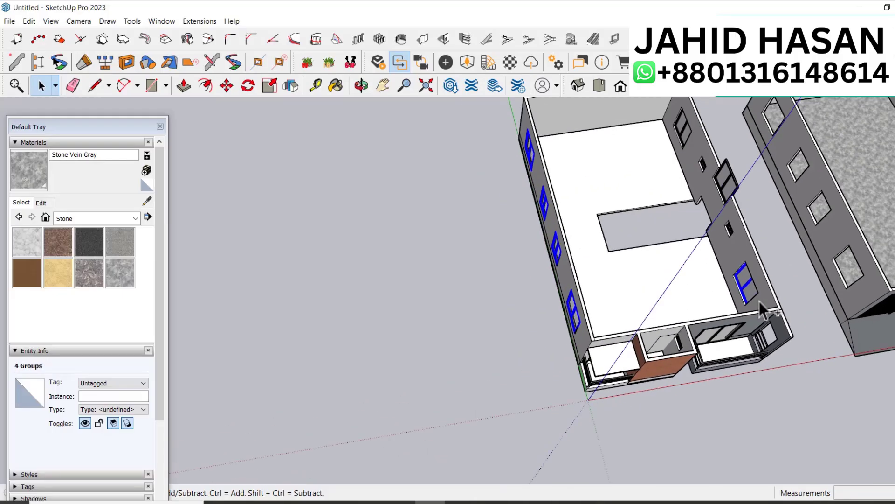
pyautogui.keyDown('ctrl'); pyautogui.click(685, 126); pyautogui.keyUp('ctrl')
pyautogui.scroll(3, 694, 149)
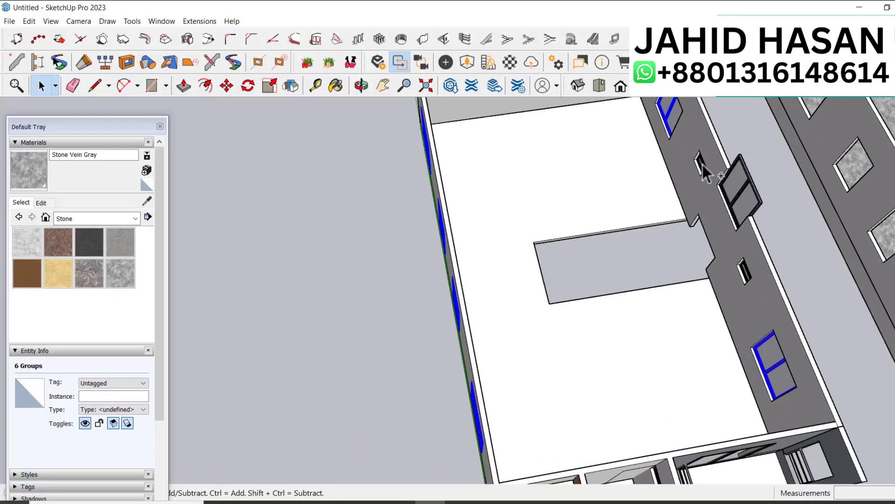
pyautogui.keyDown('ctrl'); pyautogui.click(702, 164); pyautogui.keyUp('ctrl')
pyautogui.scroll(3, 737, 224)
pyautogui.scroll(-8, 750, 270)
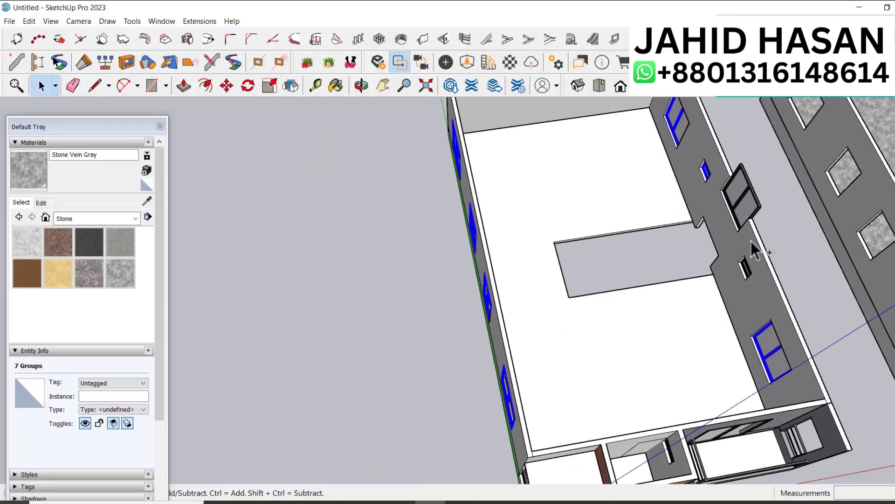
# Step: Copy eight windows from the first building's two long side walls onto the second building, using the matching back wall corners as reference points
pyautogui.click(743, 203)
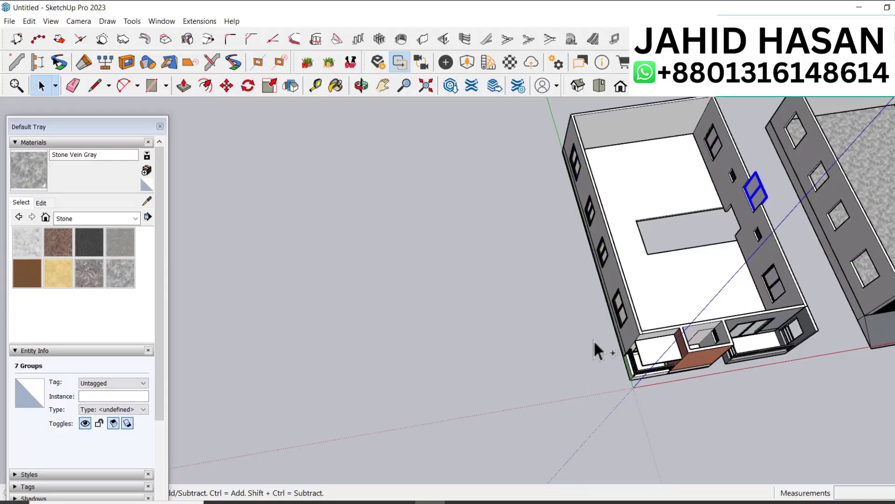
pyautogui.scroll(2, 586, 322)
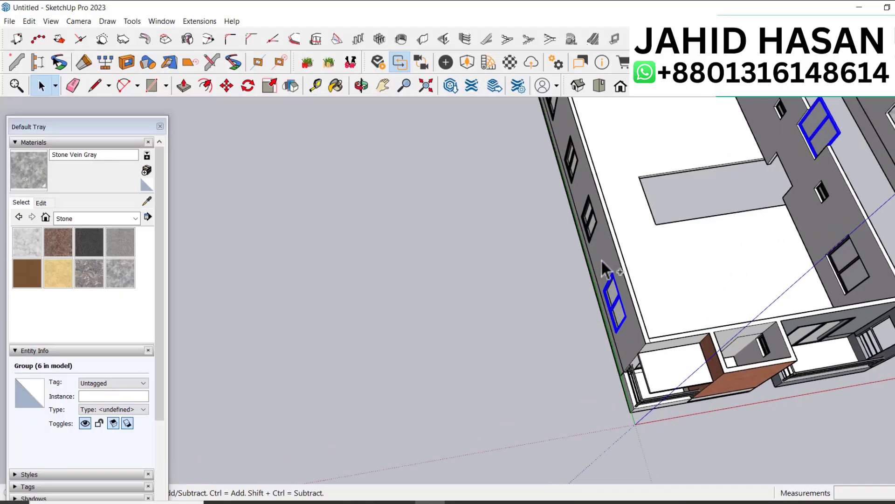
pyautogui.keyDown('ctrl'); pyautogui.click(569, 163); pyautogui.keyUp('ctrl')
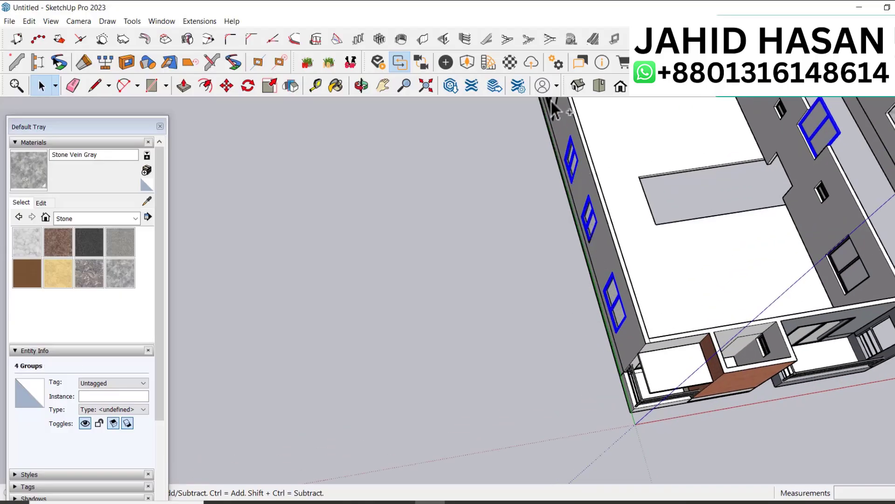
pyautogui.scroll(-1, 807, 305)
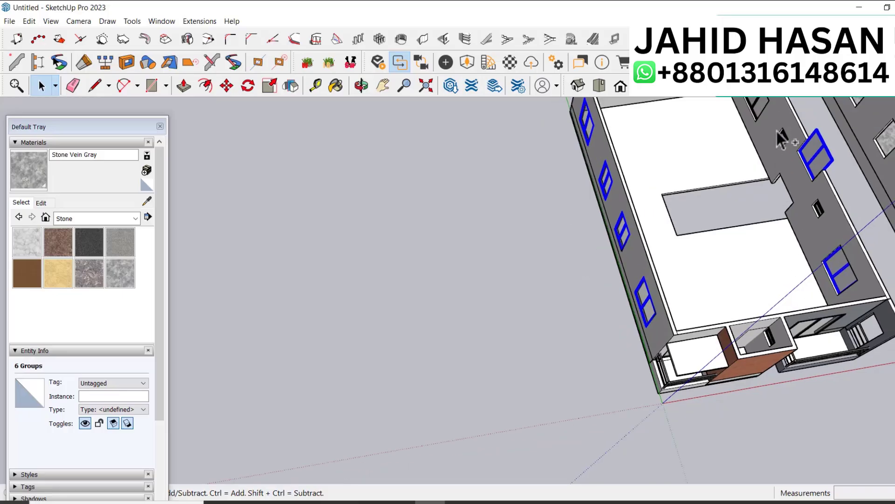
pyautogui.keyDown('ctrl'); pyautogui.click(754, 107); pyautogui.keyUp('ctrl')
pyautogui.scroll(3, 784, 136)
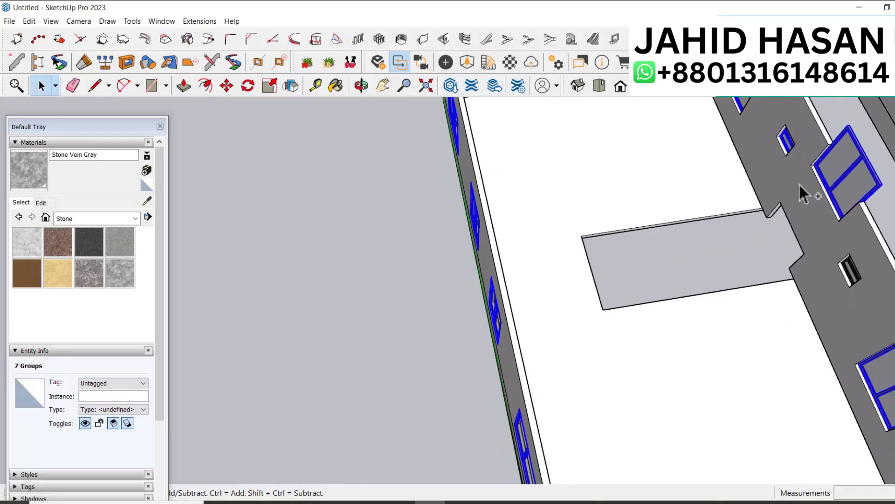
pyautogui.keyDown('ctrl'); pyautogui.click(799, 184); pyautogui.keyUp('ctrl')
pyautogui.scroll(-6, 747, 210)
pyautogui.scroll(3, 636, 131)
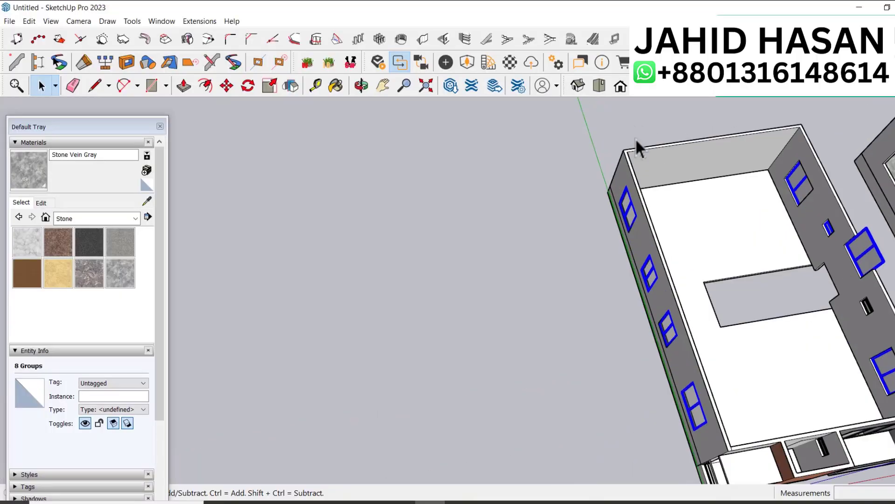
pyautogui.scroll(3, 636, 140)
pyautogui.press('m')
pyautogui.scroll(2, 604, 173)
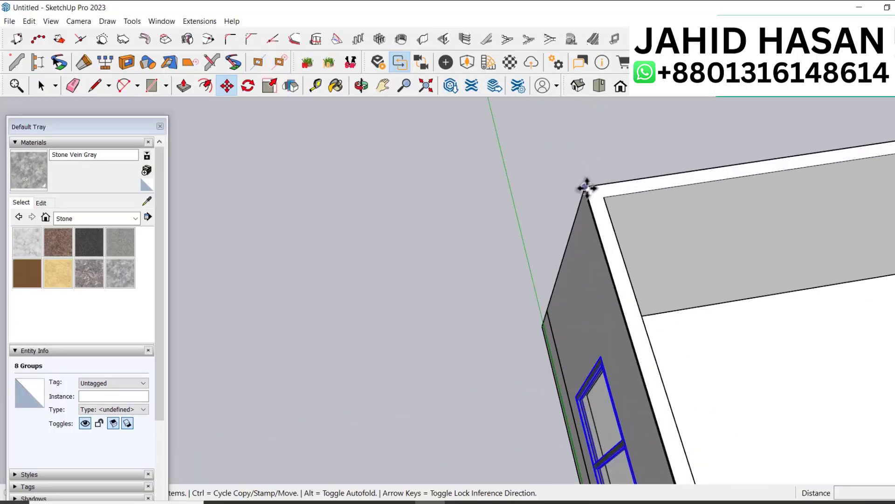
pyautogui.press('ctrl')
pyautogui.click(586, 187)
pyautogui.scroll(-5, 458, 238)
pyautogui.scroll(2, 643, 198)
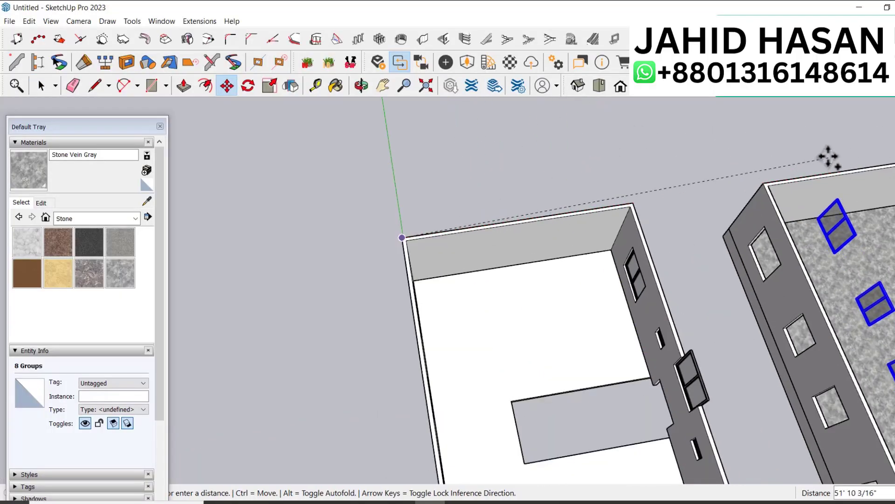
pyautogui.scroll(4, 736, 210)
pyautogui.click(716, 194)
pyautogui.scroll(-1, 597, 191)
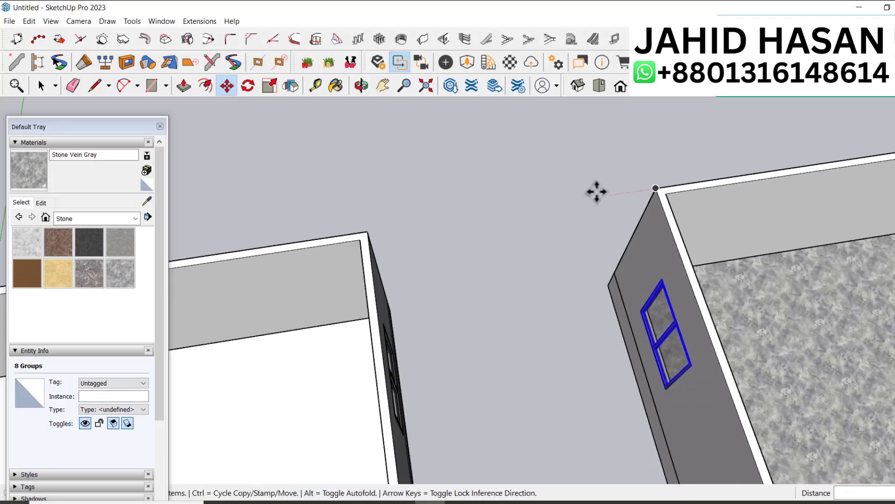
pyautogui.scroll(-1, 594, 195)
pyautogui.press('space')
# Step: Examine how the copied windows sit in the second building's side walls from the front and the side
pyautogui.scroll(-4, 585, 267)
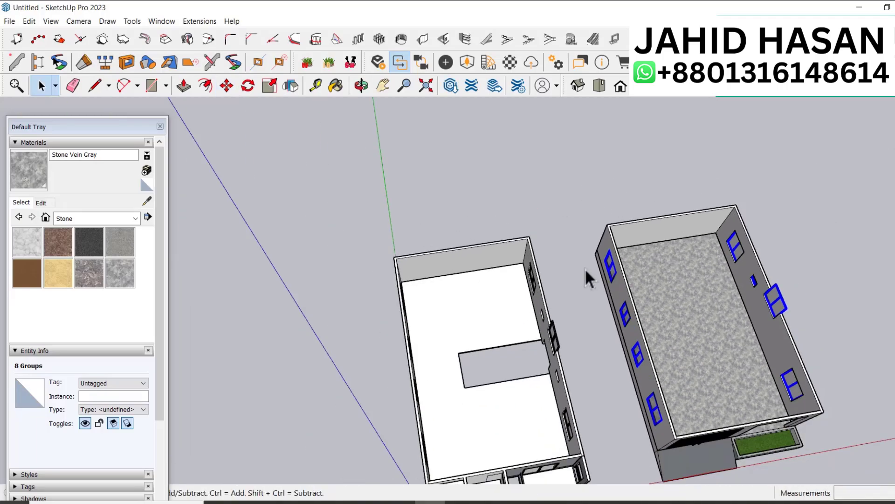
pyautogui.moveTo(585, 267); pyautogui.dragTo(725, 302, button='middle')
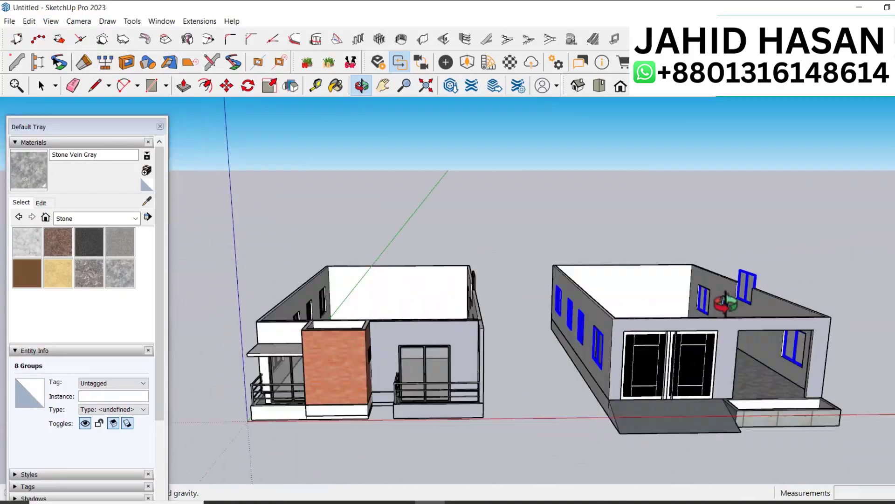
pyautogui.scroll(3, 725, 302)
pyautogui.moveTo(726, 336); pyautogui.dragTo(741, 355, button='middle')
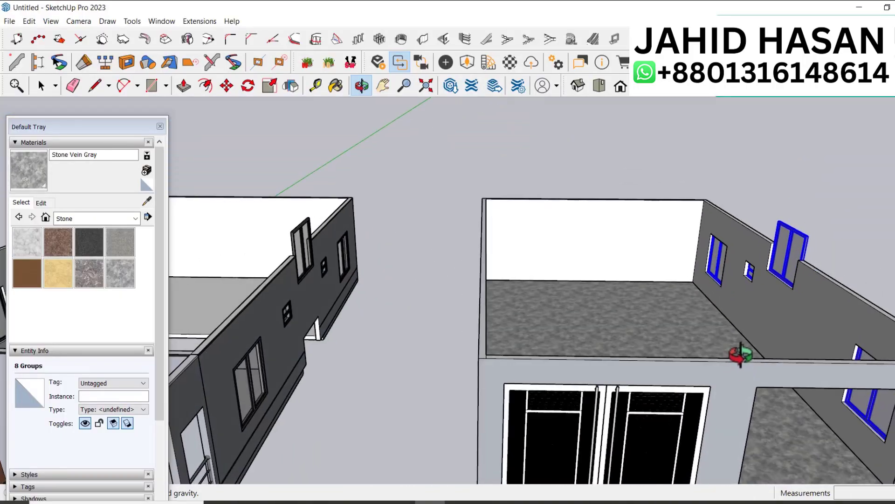
pyautogui.scroll(-3, 740, 356)
pyautogui.moveTo(655, 362); pyautogui.dragTo(743, 356, button='middle')
pyautogui.scroll(5, 746, 345)
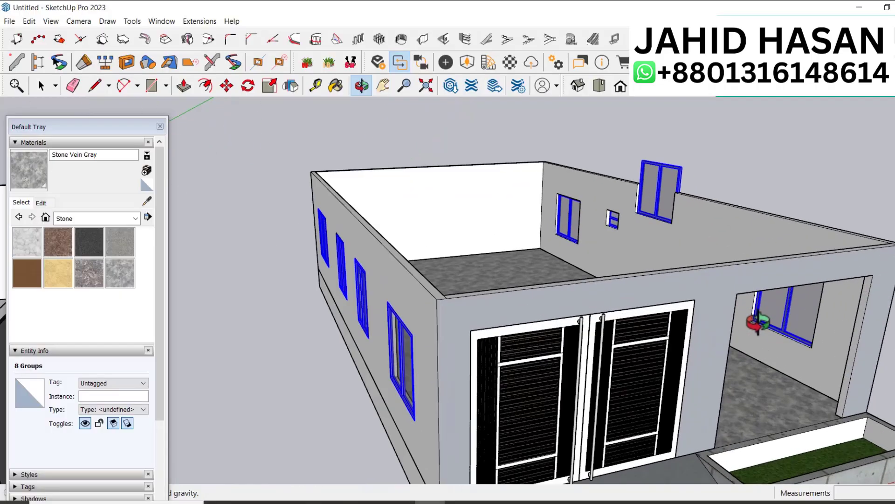
pyautogui.moveTo(758, 322); pyautogui.dragTo(603, 327, button='middle')
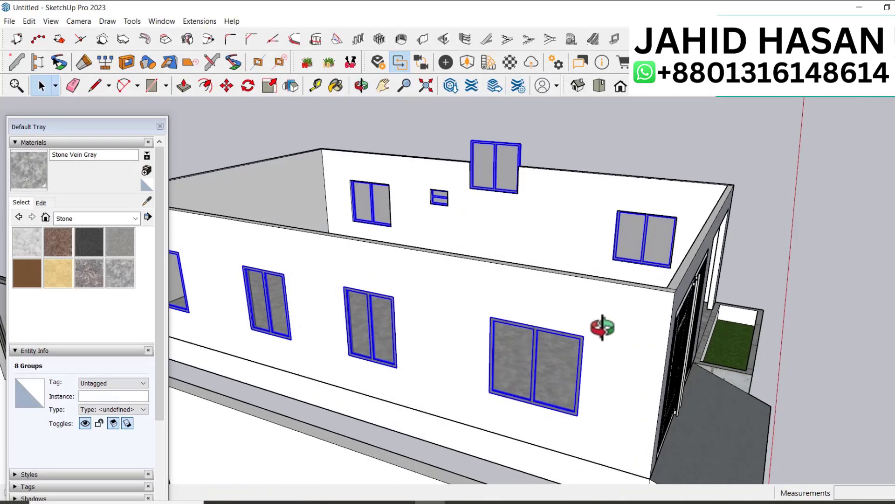
# Step: Place a guide line 1.5 below the top edge of the second building's long side wall
pyautogui.press('t')
pyautogui.click(605, 280)
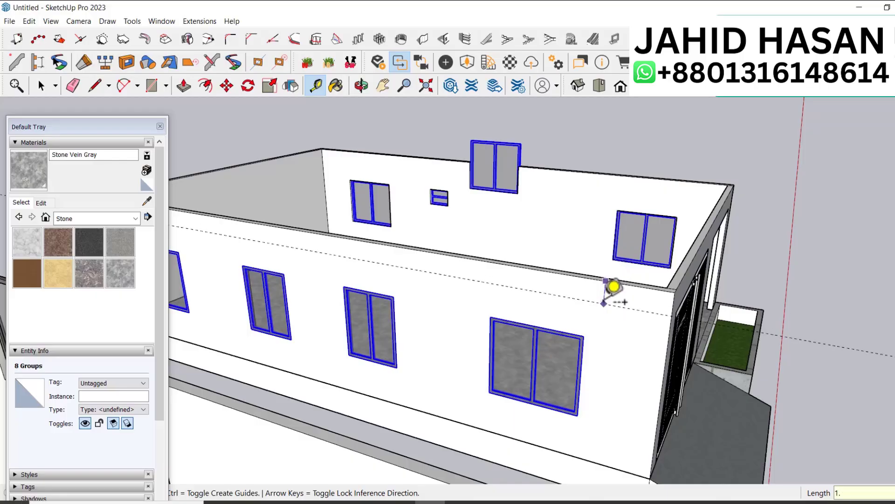
pyautogui.press('Return')
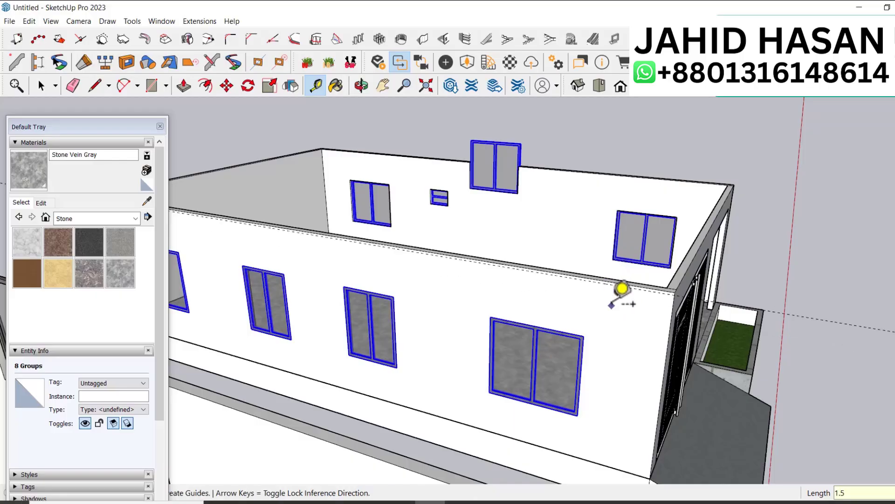
# Step: Place a guide line 15 above the side wall's base line and another 1.5 above that guide
pyautogui.click(593, 462)
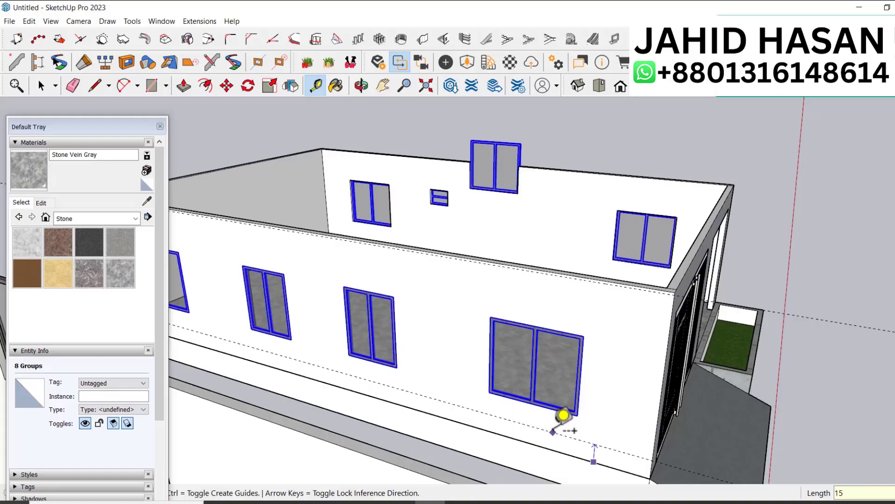
pyautogui.press('Return')
pyautogui.click(558, 431)
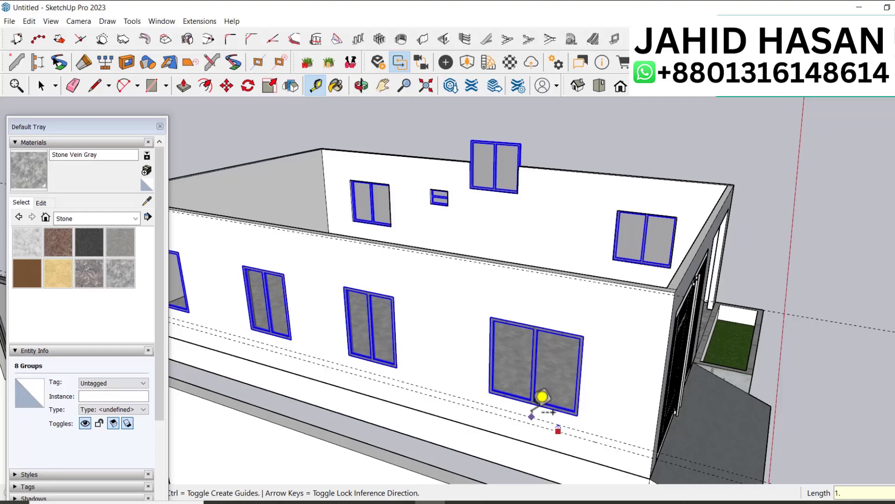
pyautogui.write('1.5')
pyautogui.press('Return')
pyautogui.press('space')
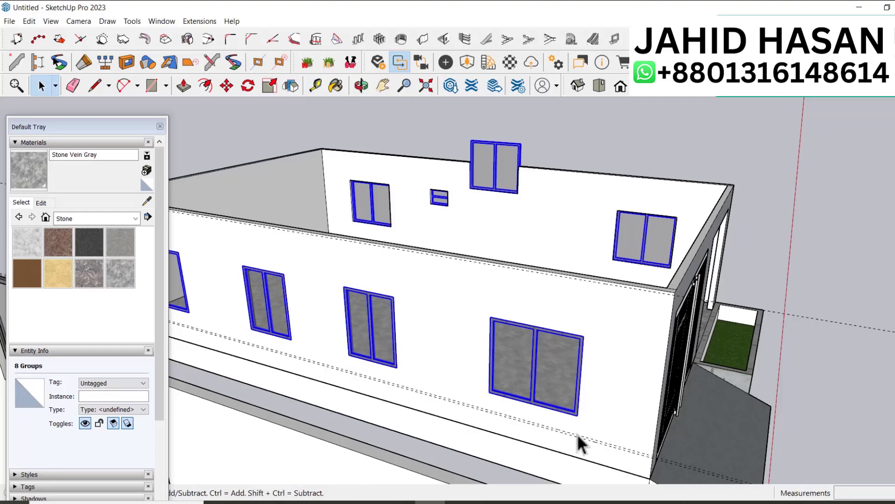
# Step: Open the second building's group and draw a thin rectangle between the two lower guides along the full side wall
pyautogui.doubleClick(619, 427)
pyautogui.press('r')
pyautogui.scroll(3, 618, 426)
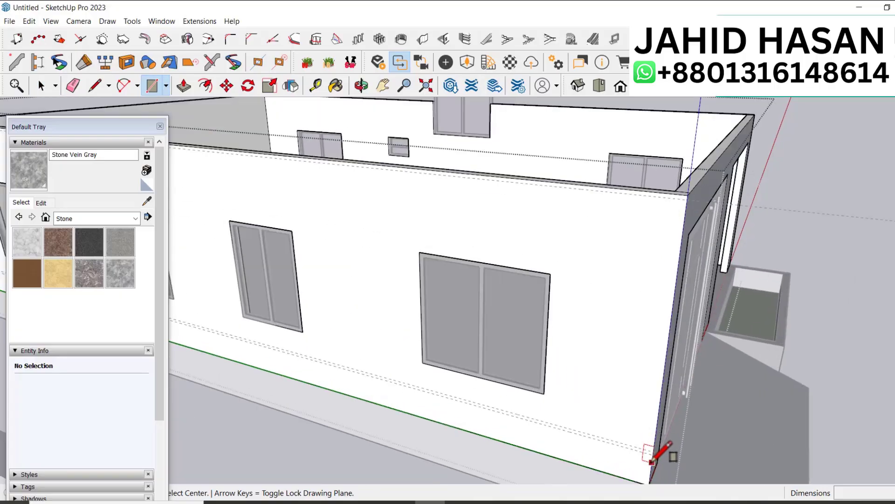
pyautogui.click(653, 451)
pyautogui.scroll(-6, 681, 420)
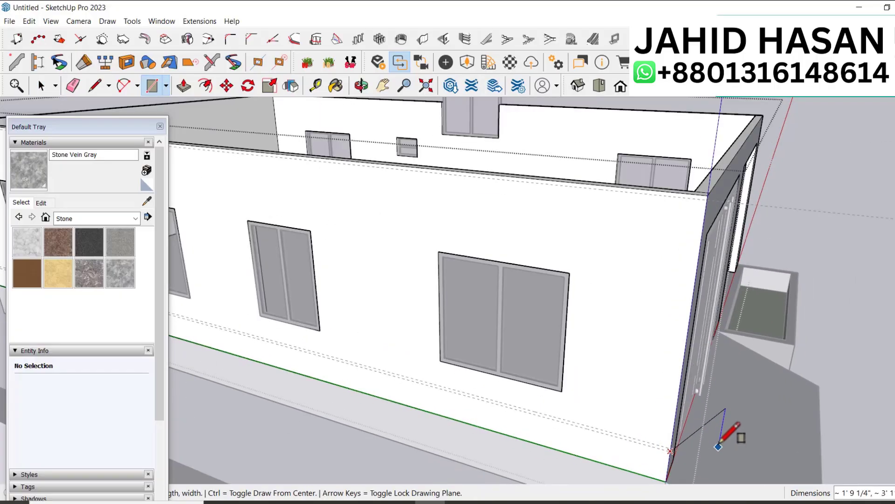
pyautogui.scroll(5, 326, 333)
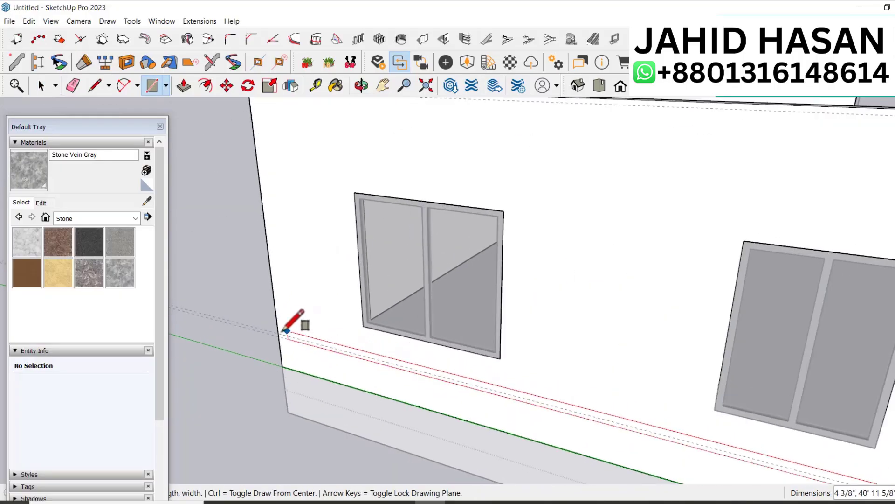
pyautogui.click(290, 320)
# Step: Draw a thin rectangle between the same side wall's top edge and the guide below it, from corner to corner
pyautogui.scroll(-1, 405, 352)
pyautogui.scroll(-3, 400, 353)
pyautogui.scroll(3, 302, 177)
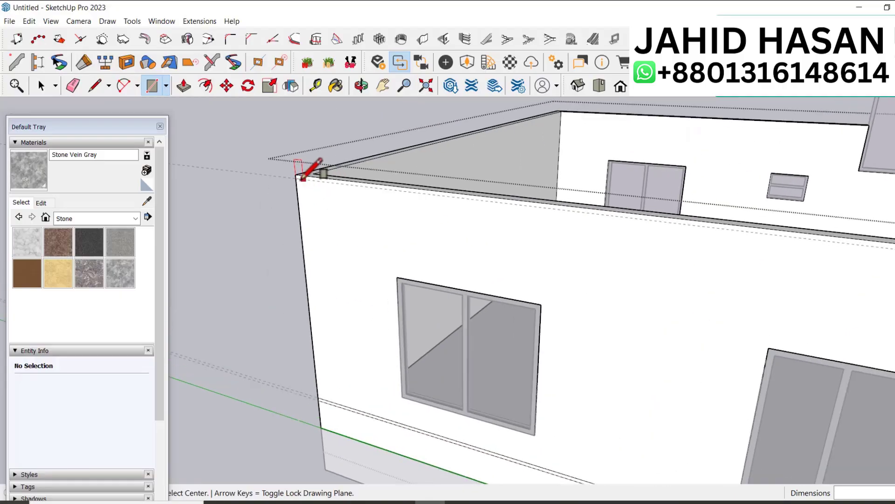
pyautogui.click(295, 174)
pyautogui.scroll(-4, 379, 230)
pyautogui.scroll(6, 830, 300)
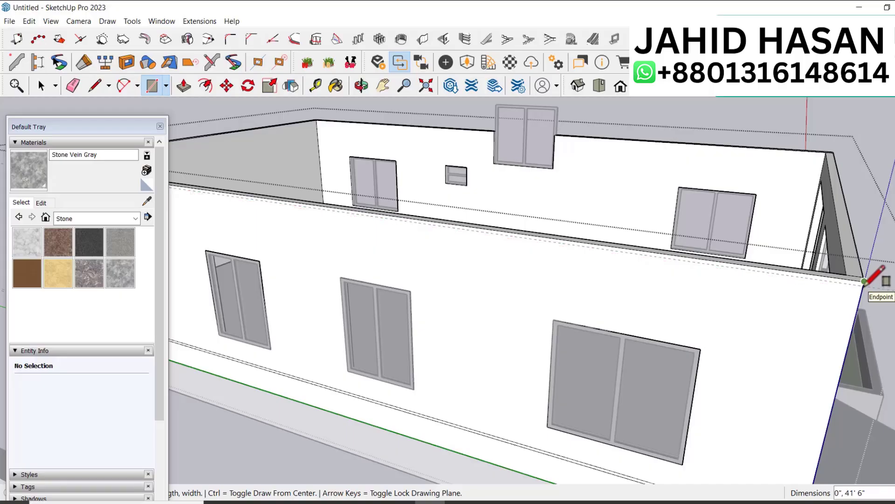
pyautogui.scroll(2, 865, 286)
pyautogui.scroll(-4, 733, 310)
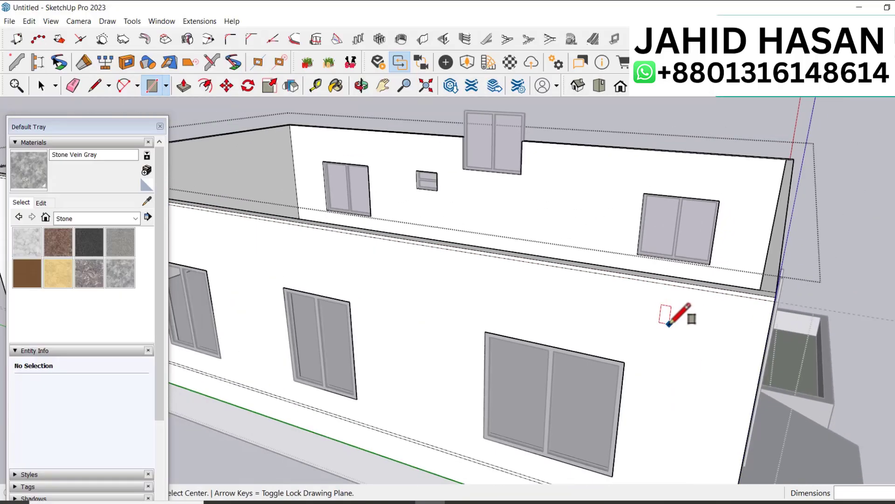
# Step: Place a guide line 1.5 inches below the top edge of the second building's front wall
pyautogui.moveTo(673, 325); pyautogui.dragTo(519, 289, button='middle')
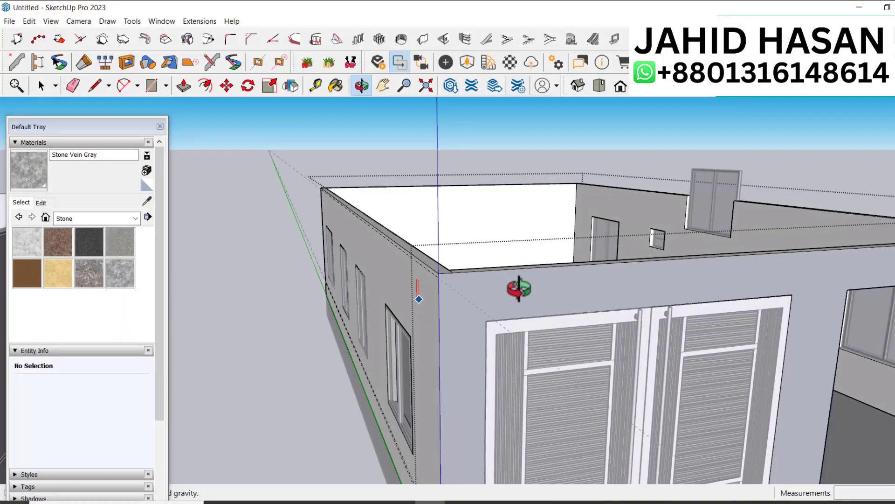
pyautogui.press('t')
pyautogui.click(524, 268)
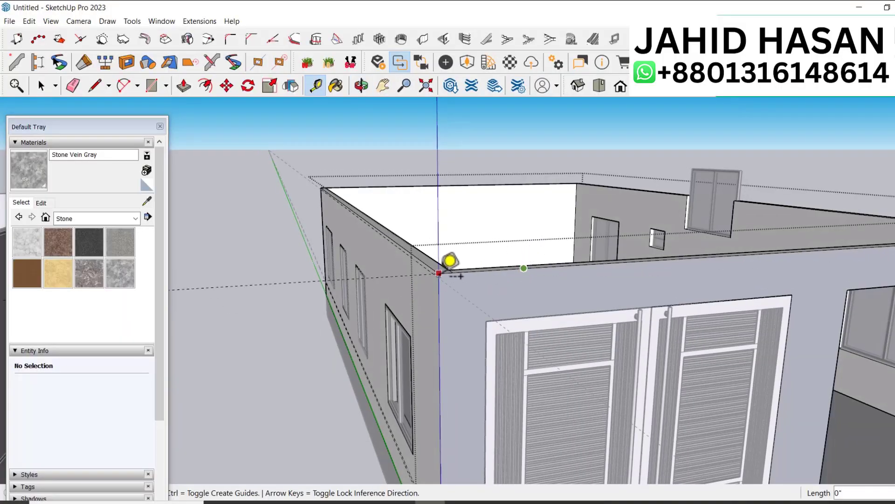
pyautogui.scroll(2, 451, 266)
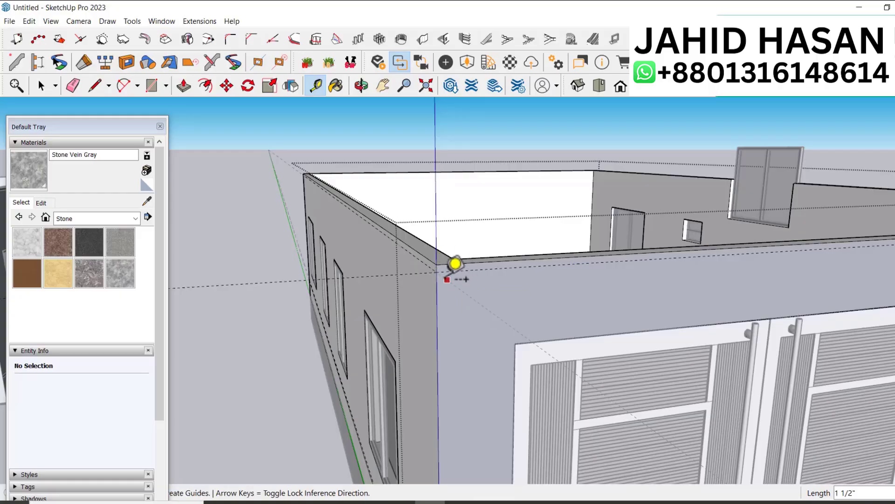
# Step: Draw a thin rectangle between the front wall's top edge and its guide, across the wall's full width
pyautogui.press('r')
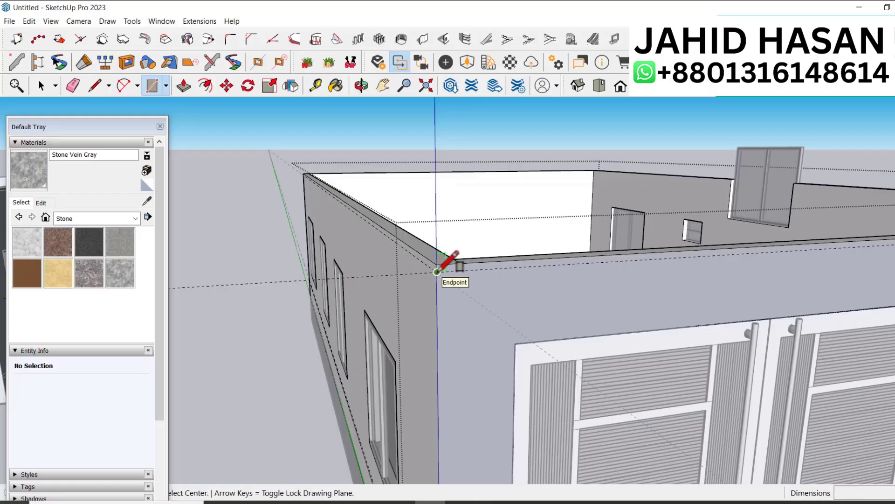
pyautogui.click(437, 272)
pyautogui.scroll(-3, 478, 287)
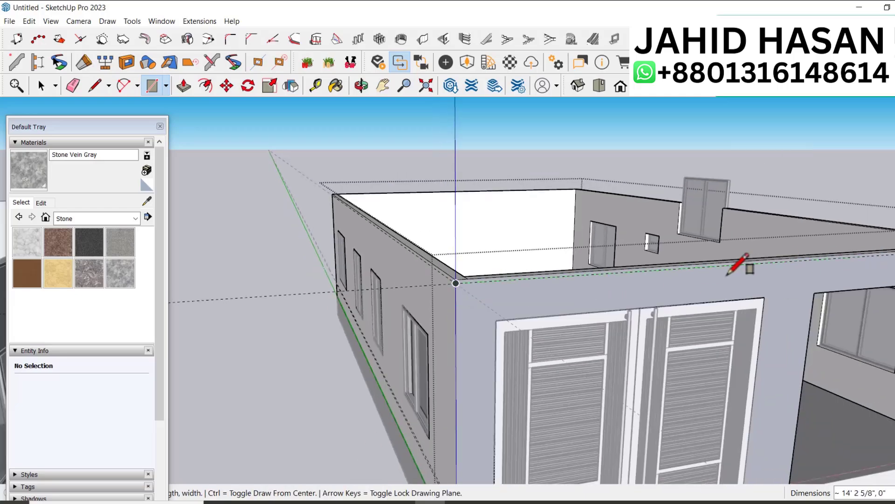
pyautogui.scroll(-3, 743, 260)
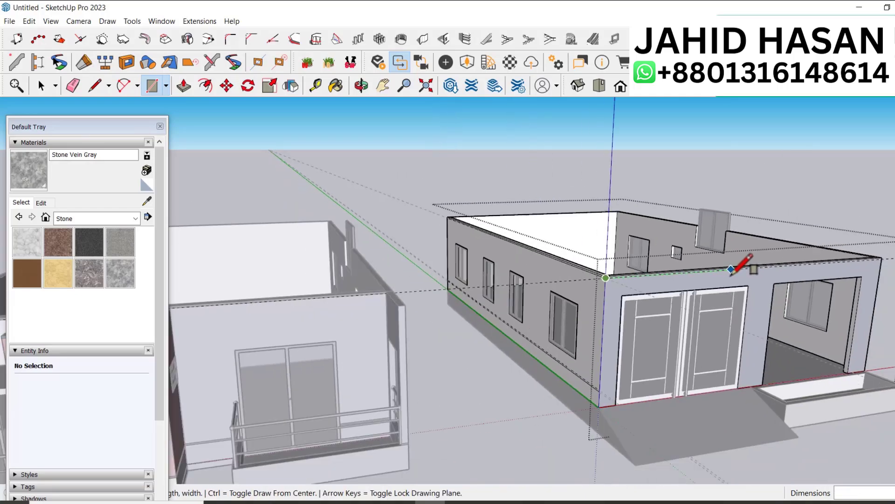
pyautogui.scroll(5, 854, 255)
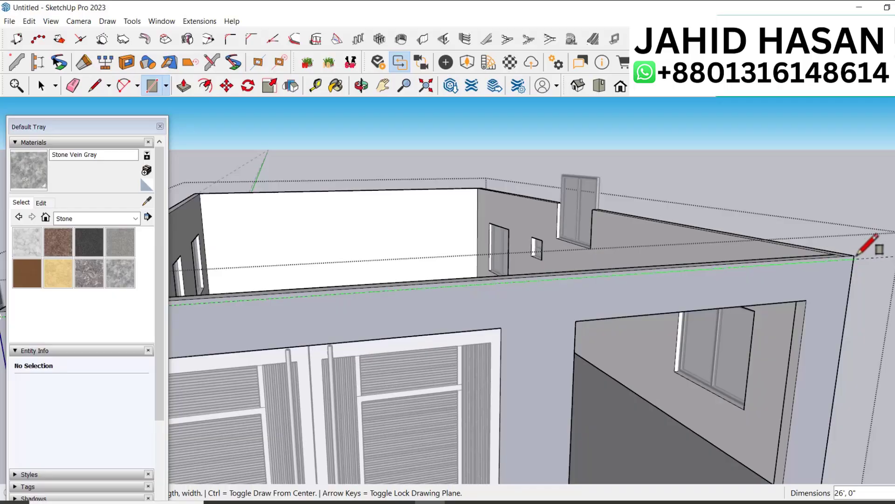
pyautogui.scroll(3, 854, 255)
pyautogui.click(842, 254)
pyautogui.scroll(-5, 863, 279)
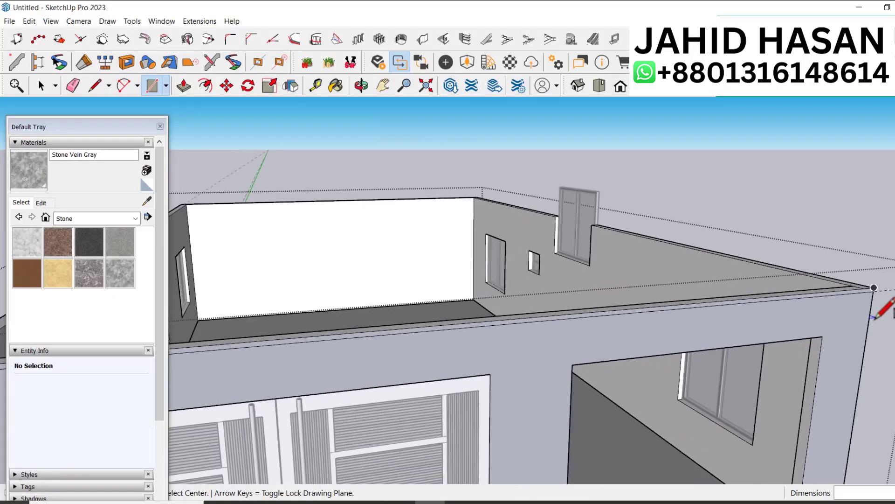
# Step: Place a guide below the other long side wall's top edge and draw a 1.5-inch-high strip rectangle along the whole wall
pyautogui.moveTo(751, 306); pyautogui.dragTo(541, 324, button='middle')
pyautogui.press('t')
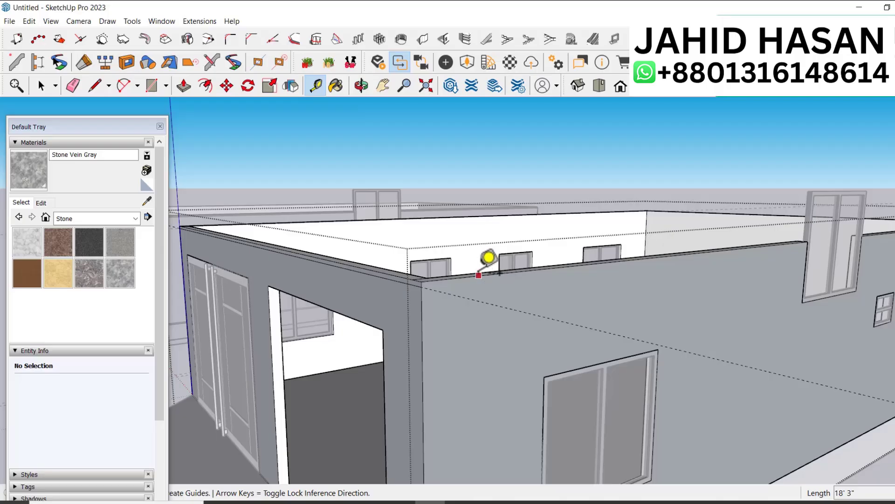
pyautogui.click(478, 275)
pyautogui.press('r')
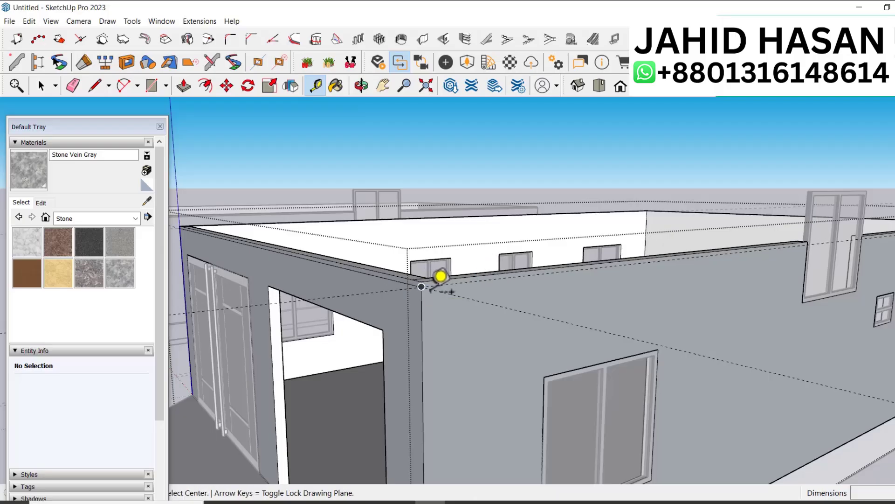
pyautogui.scroll(-1, 422, 289)
pyautogui.scroll(-3, 433, 311)
pyautogui.scroll(6, 746, 306)
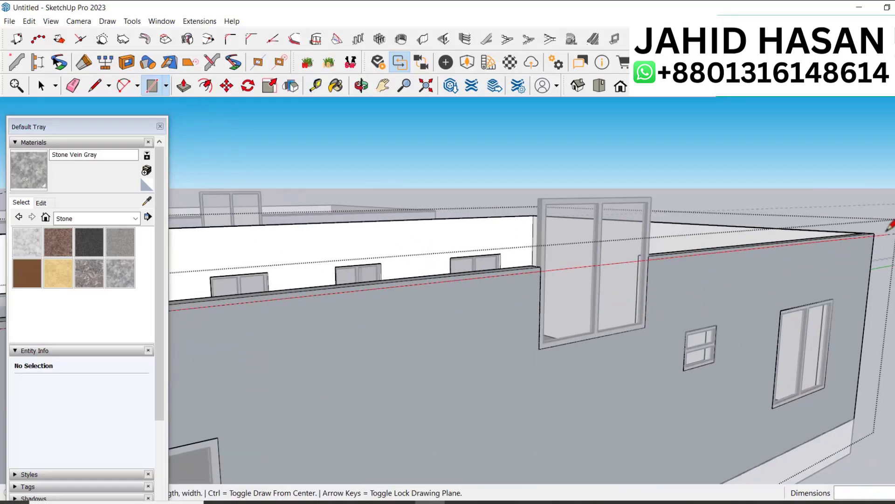
pyautogui.scroll(2, 870, 236)
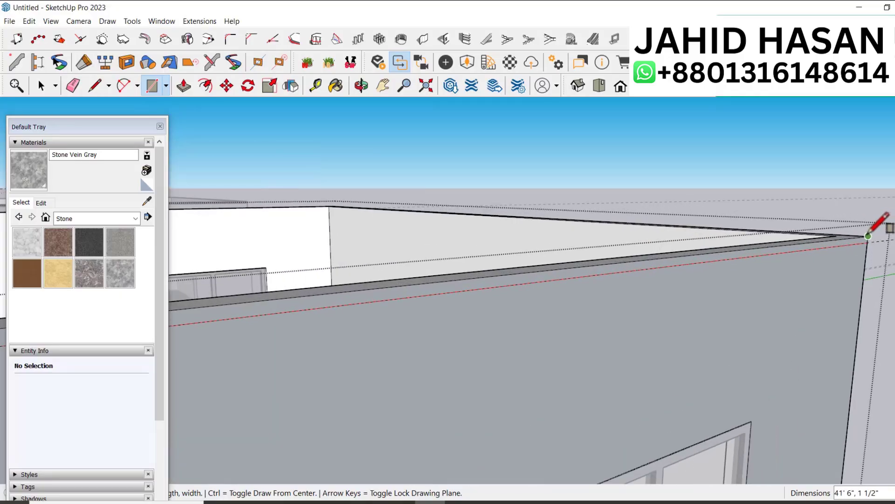
# Step: Delete the face covering the building's open top and the face filling the tall window's opening
pyautogui.scroll(-4, 866, 270)
pyautogui.press('space')
pyautogui.click(640, 275)
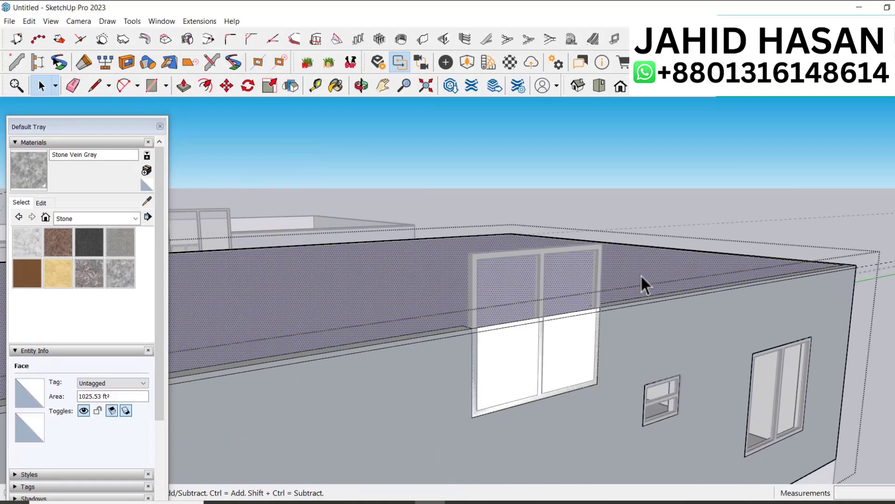
pyautogui.press('Delete')
pyautogui.click(549, 340)
pyautogui.press('Delete')
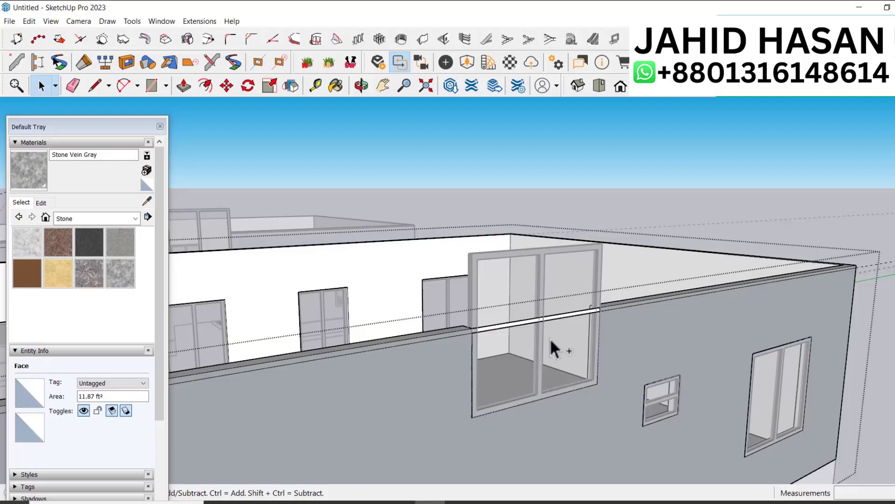
# Step: Erase the leftover strip edge crossing the tall window and the guide lines near the top edges
pyautogui.press('e')
pyautogui.click(576, 322)
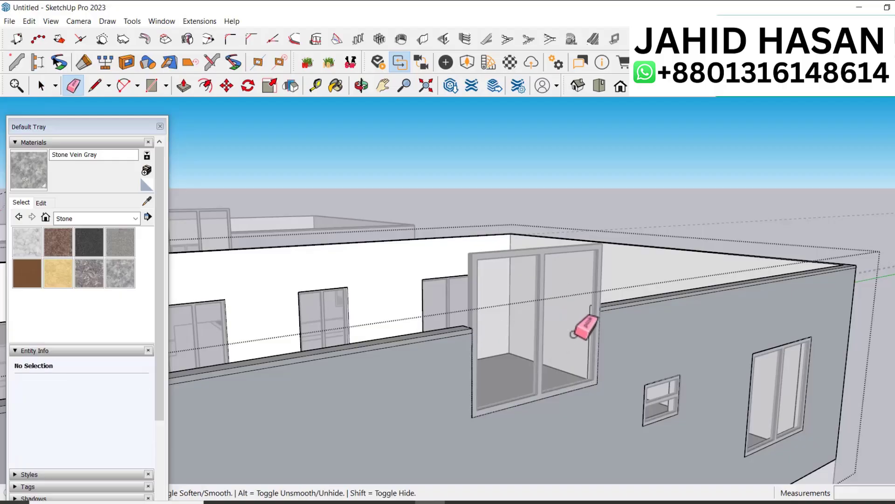
pyautogui.scroll(-5, 572, 289)
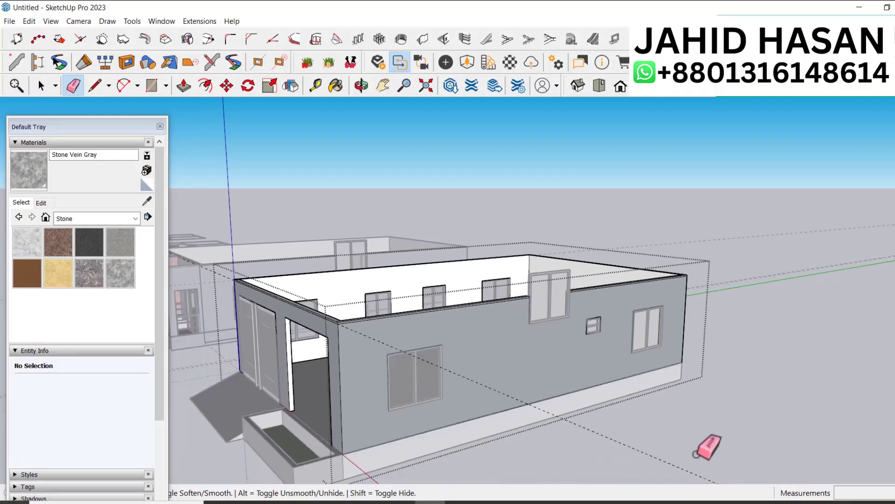
pyautogui.scroll(-3, 622, 391)
pyautogui.scroll(6, 515, 457)
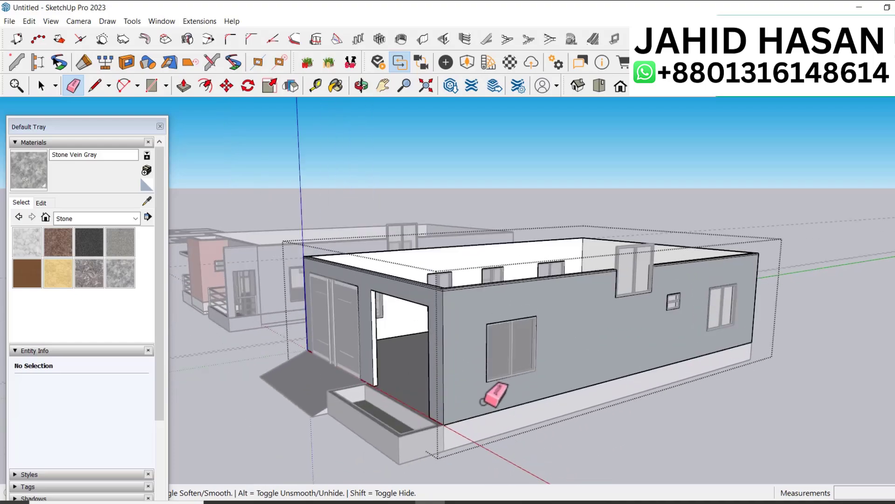
# Step: Place a guide line 15 above this side wall's base edge and another 1.5 above that guide
pyautogui.press('space')
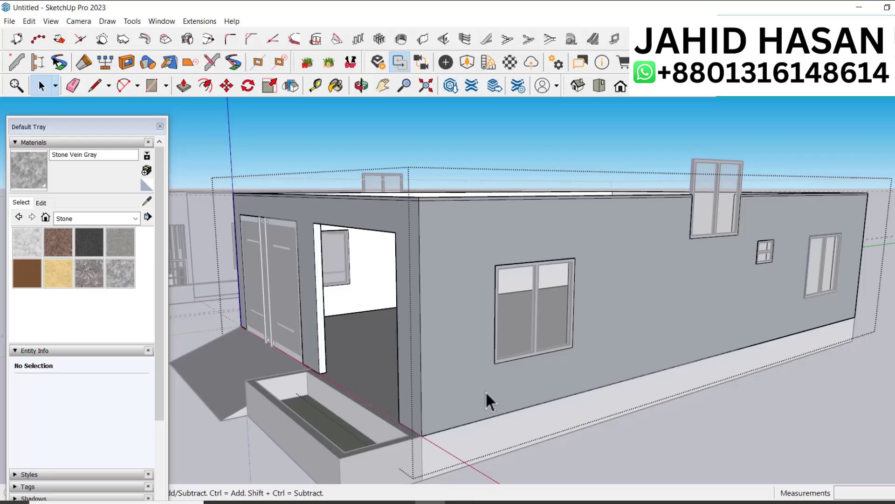
pyautogui.press('t')
pyautogui.click(492, 415)
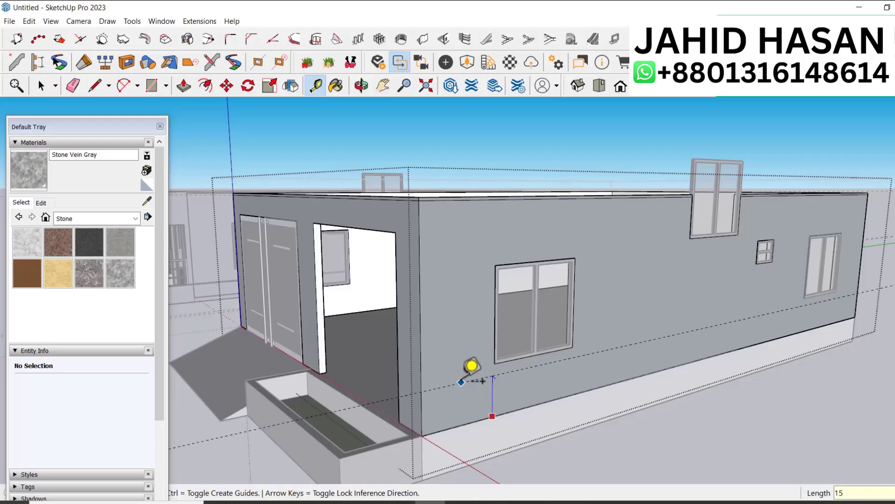
pyautogui.write('15')
pyautogui.press('Return')
pyautogui.click(474, 394)
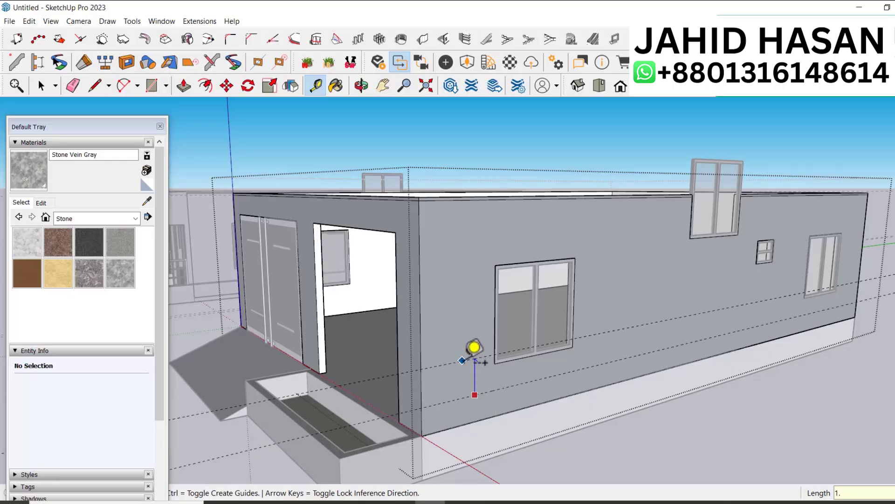
pyautogui.write('1.5')
pyautogui.press('Return')
# Step: Draw a thin rectangle between the two lower guides along this side wall, from the front corner to the back corner
pyautogui.press('r')
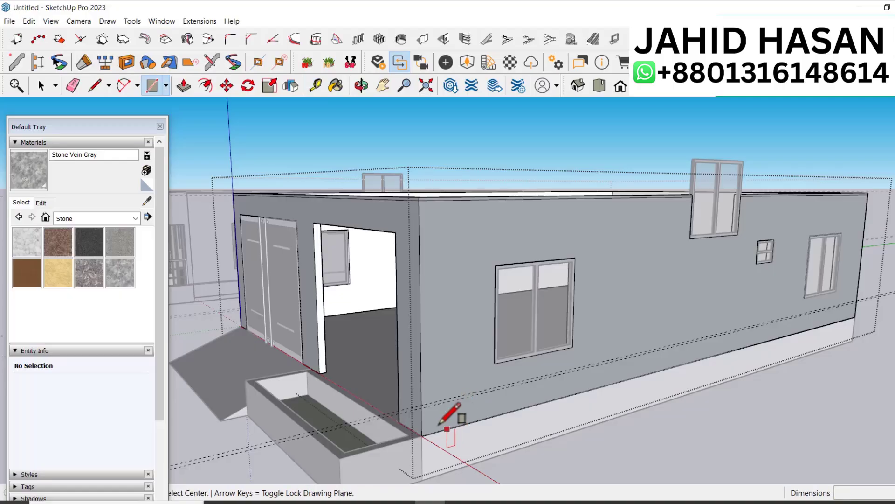
pyautogui.scroll(4, 424, 401)
pyautogui.click(413, 406)
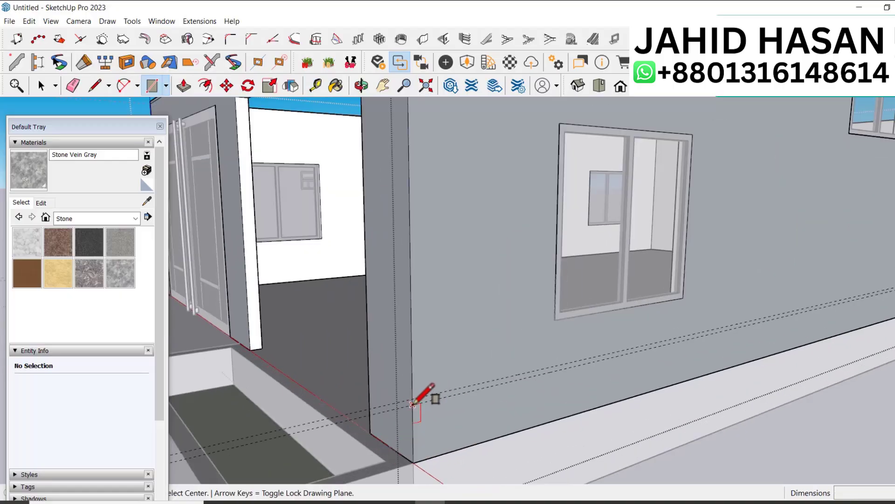
pyautogui.scroll(-2, 429, 405)
pyautogui.scroll(-4, 766, 310)
pyautogui.scroll(6, 775, 324)
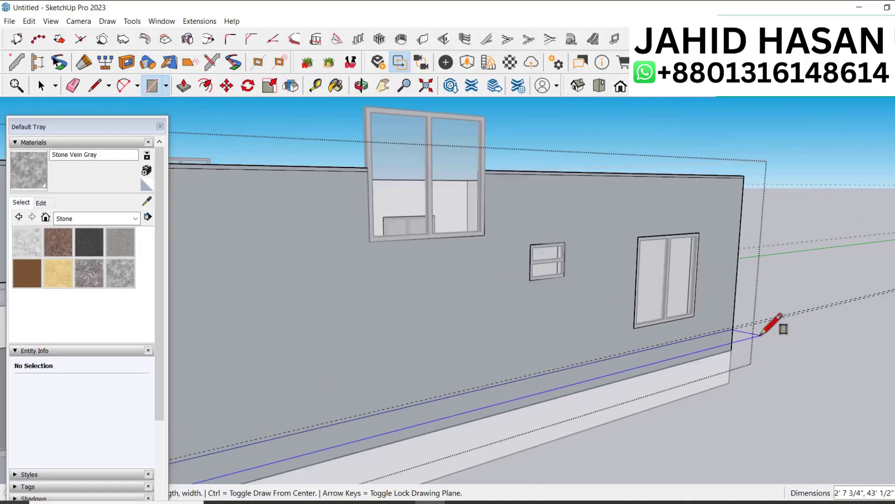
pyautogui.click(725, 321)
pyautogui.scroll(-8, 746, 326)
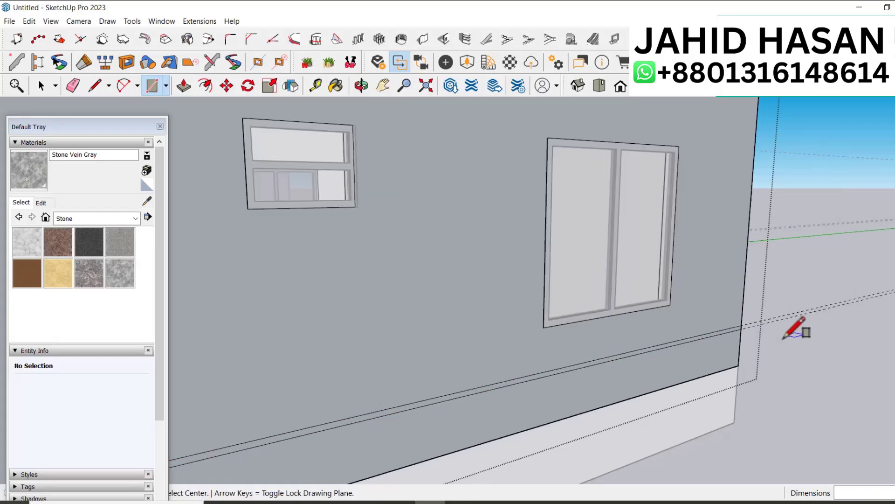
# Step: Place a guide line 15 above the base edge of the front wall beside the planter
pyautogui.press('space')
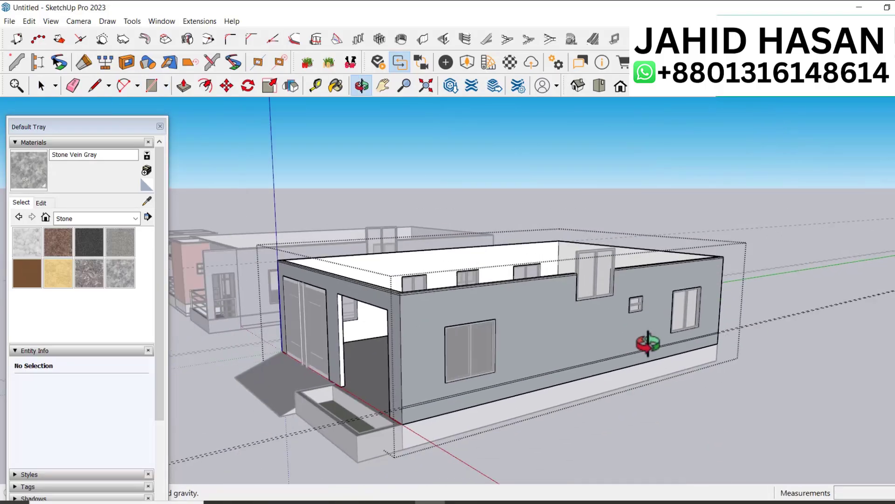
pyautogui.moveTo(643, 340); pyautogui.dragTo(772, 410, button='middle')
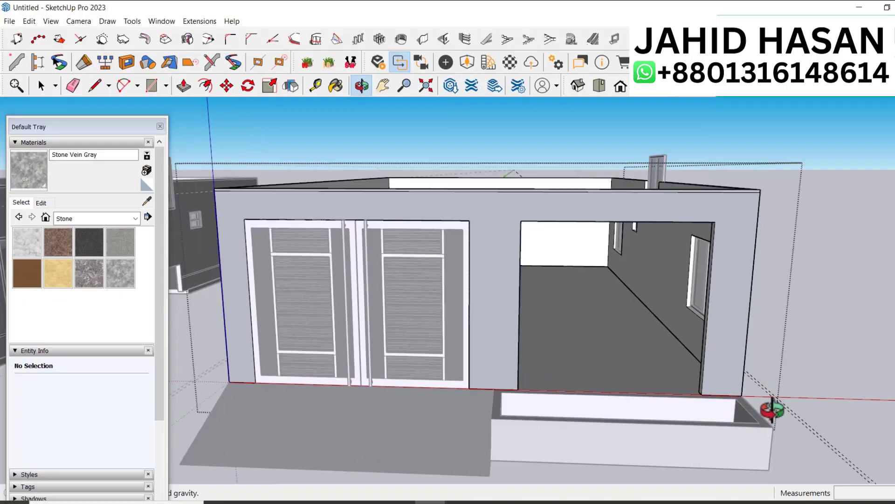
pyautogui.scroll(8, 764, 405)
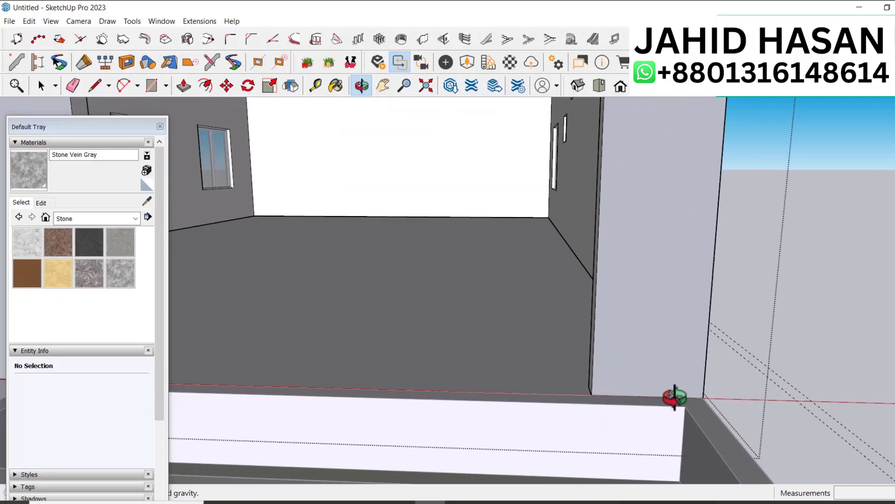
pyautogui.press('t')
pyautogui.click(656, 396)
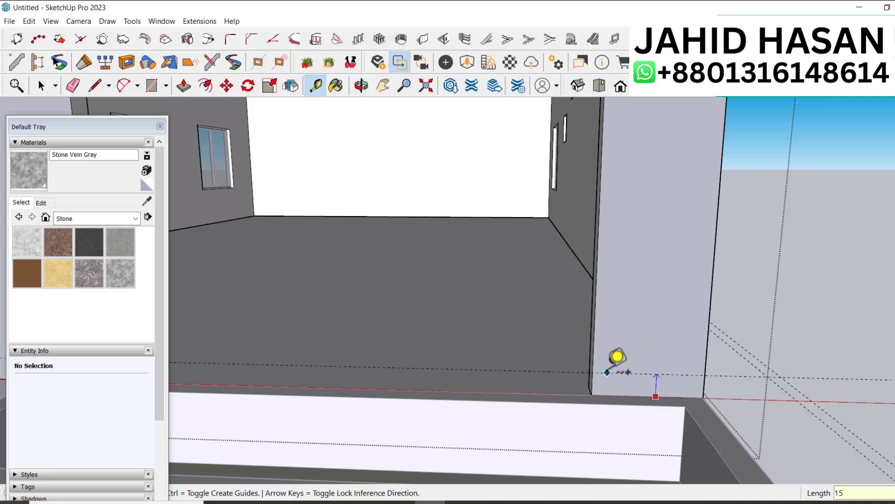
pyautogui.write('15')
pyautogui.press('Return')
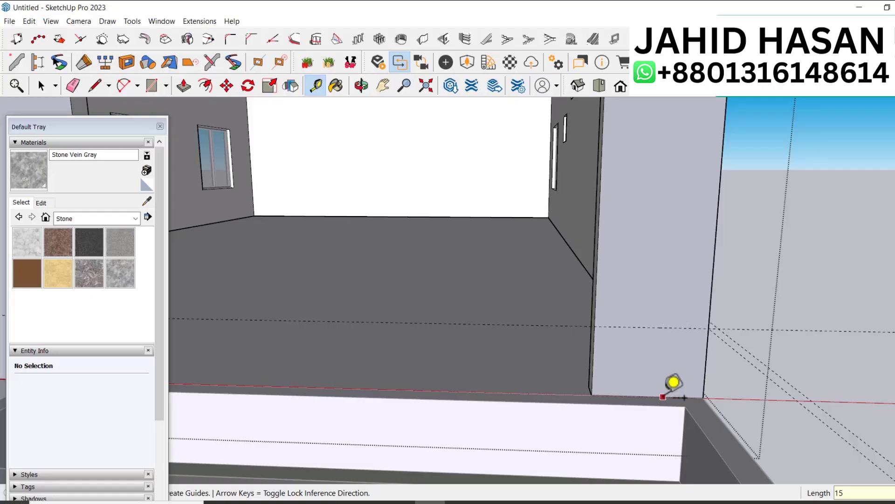
# Step: Place a guide line 1.5 above the existing lower guide on the front wall beside the planter
pyautogui.scroll(2, 673, 382)
pyautogui.click(658, 292)
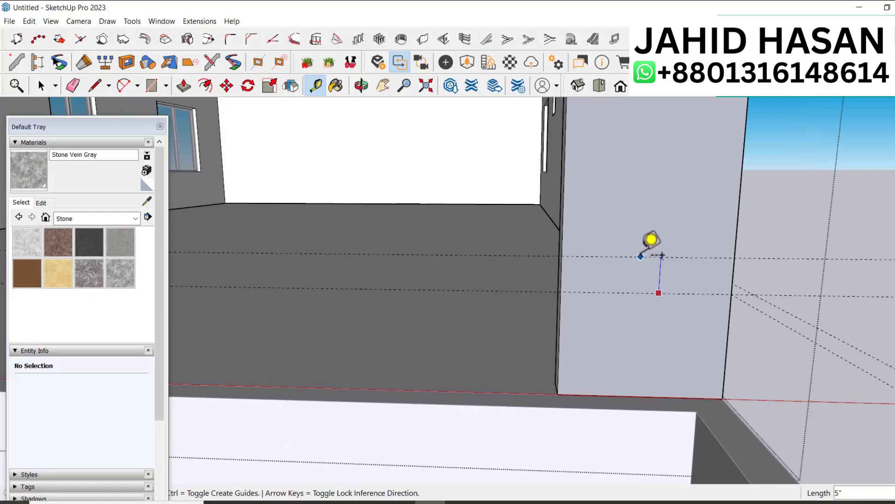
pyautogui.press('Return')
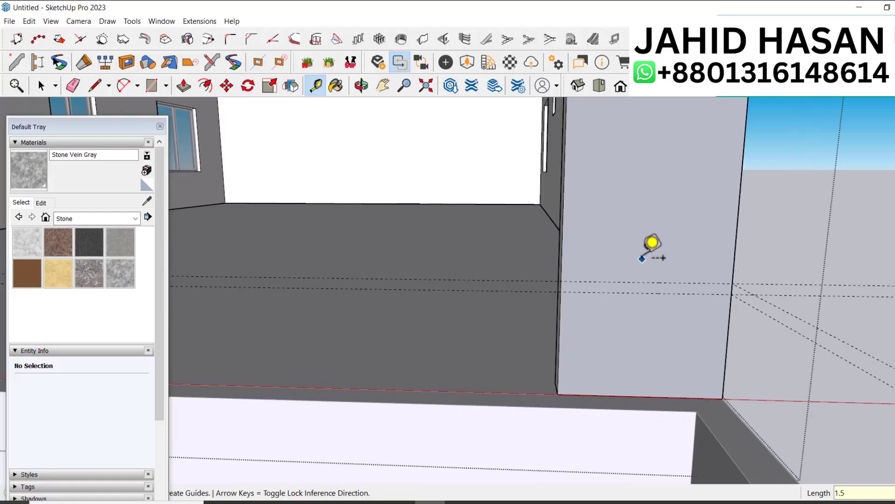
pyautogui.press('space')
# Step: Draw a thin rectangle between the two guides across the front pillar at the building's outer corner
pyautogui.click(641, 266)
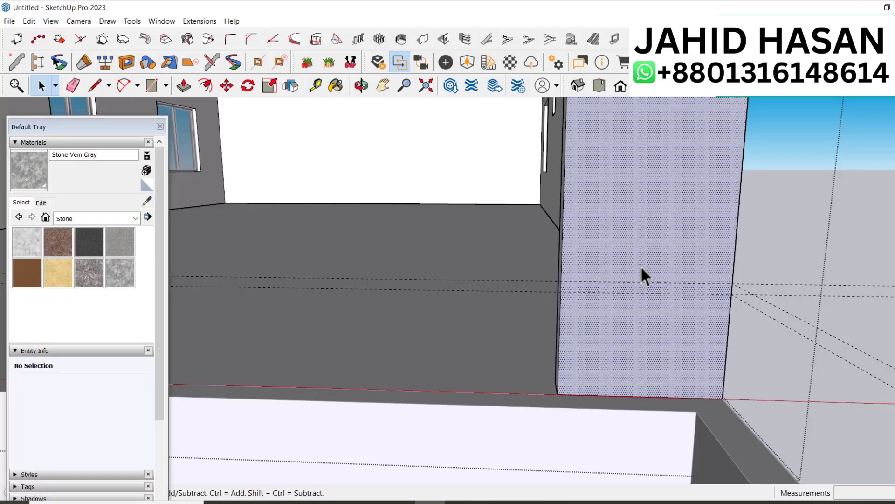
pyautogui.press('r')
pyautogui.click(731, 294)
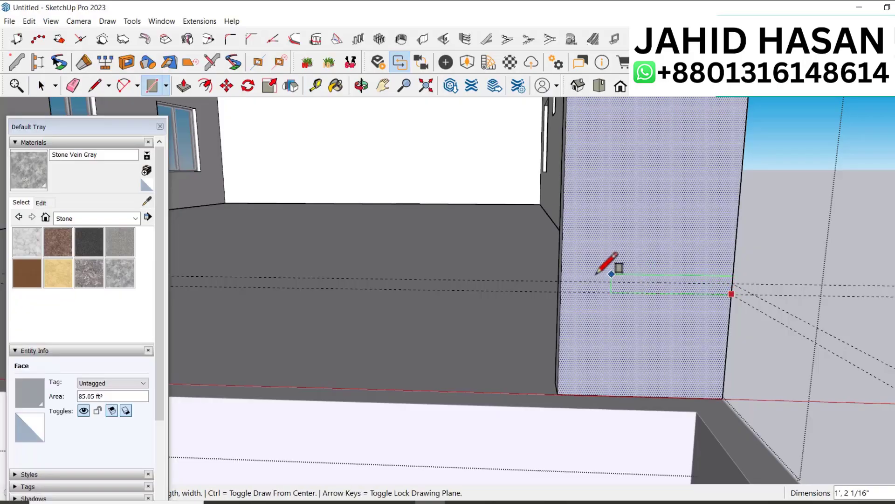
pyautogui.click(560, 281)
pyautogui.press('space')
# Step: Draw a thin rectangle between the guides on the front wall section between the double door and the large opening
pyautogui.scroll(-6, 741, 345)
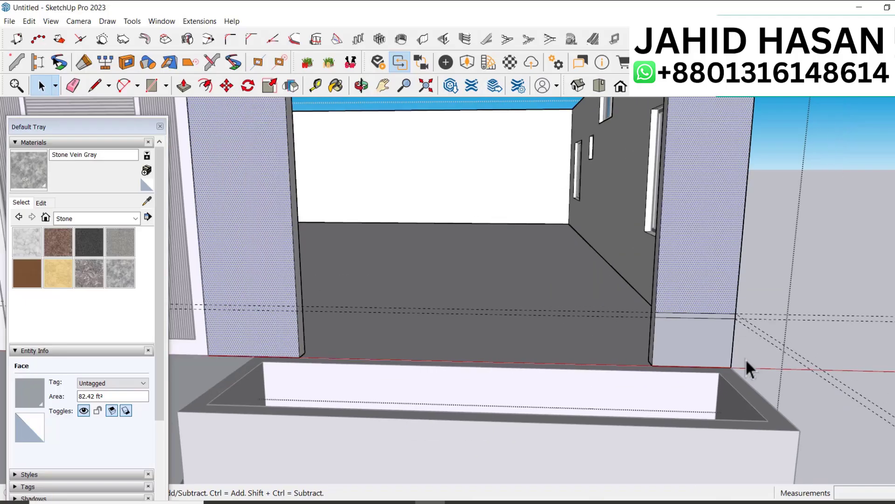
pyautogui.scroll(4, 389, 326)
pyautogui.scroll(2, 389, 326)
pyautogui.press('r')
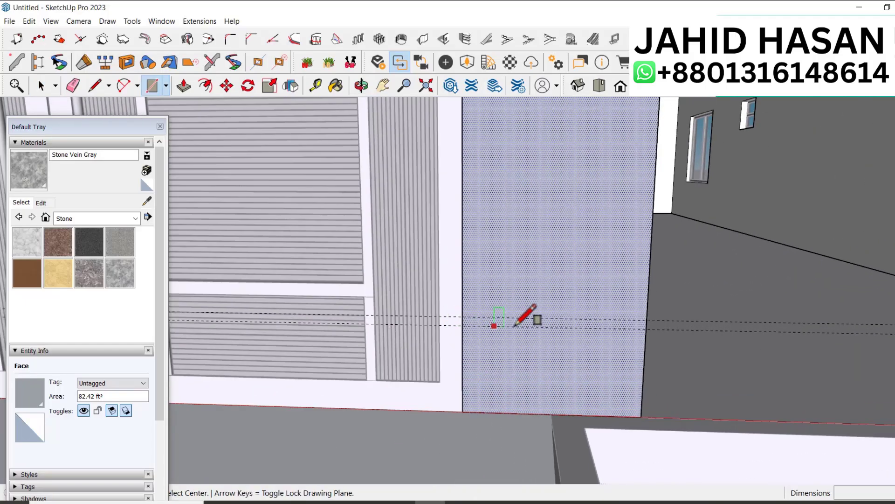
pyautogui.click(665, 314)
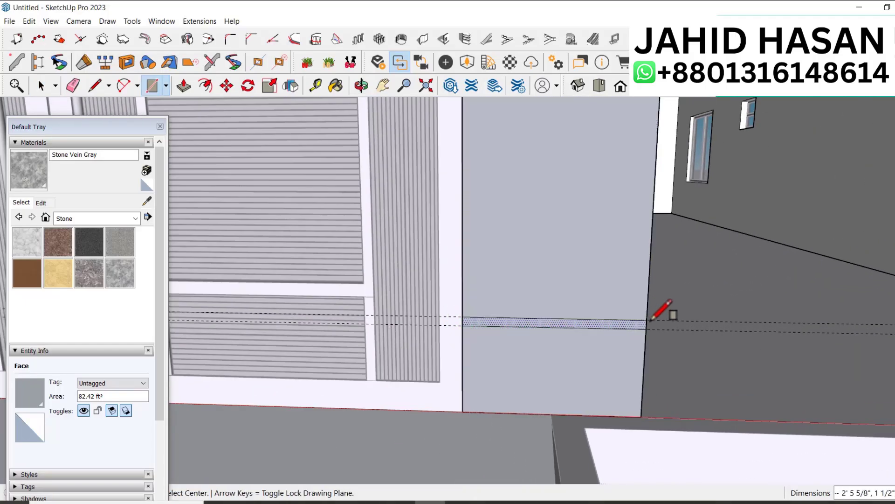
# Step: Draw a thin rectangle between the guides on the narrow front wall section between the double door and the building corner
pyautogui.scroll(-5, 760, 355)
pyautogui.scroll(4, 446, 343)
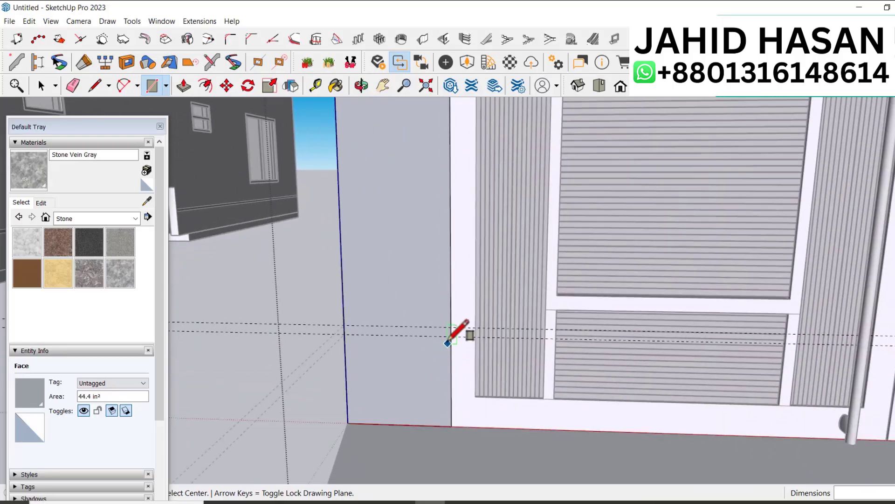
pyautogui.click(450, 335)
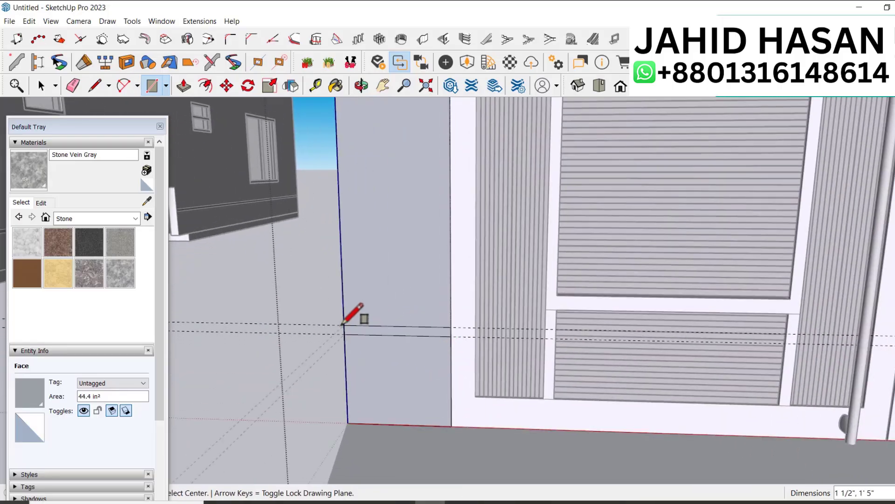
pyautogui.press('space')
# Step: Sample the 0136_Charcoal material from the lower border strip on the first building's side wall
pyautogui.scroll(-8, 565, 356)
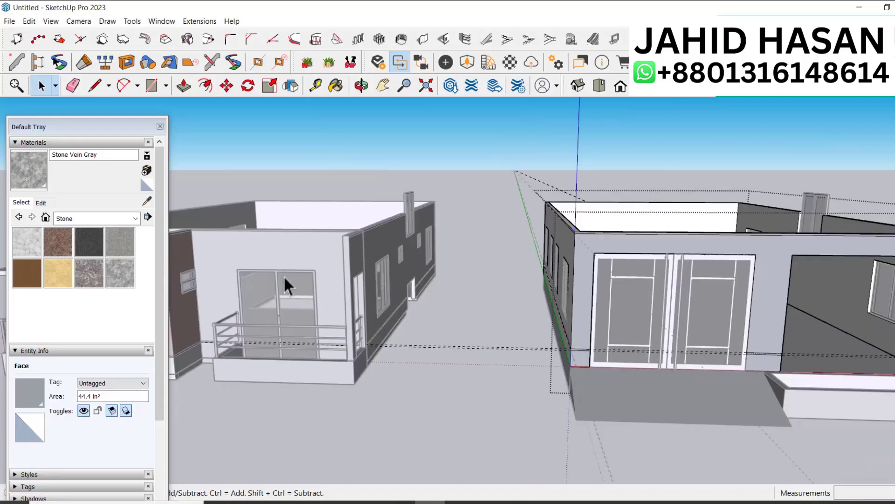
pyautogui.click(147, 197)
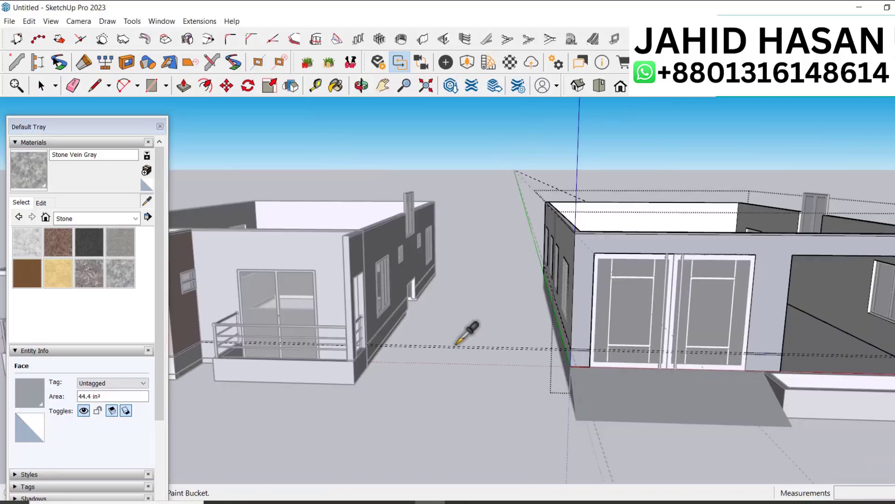
pyautogui.scroll(10, 457, 344)
pyautogui.click(312, 275)
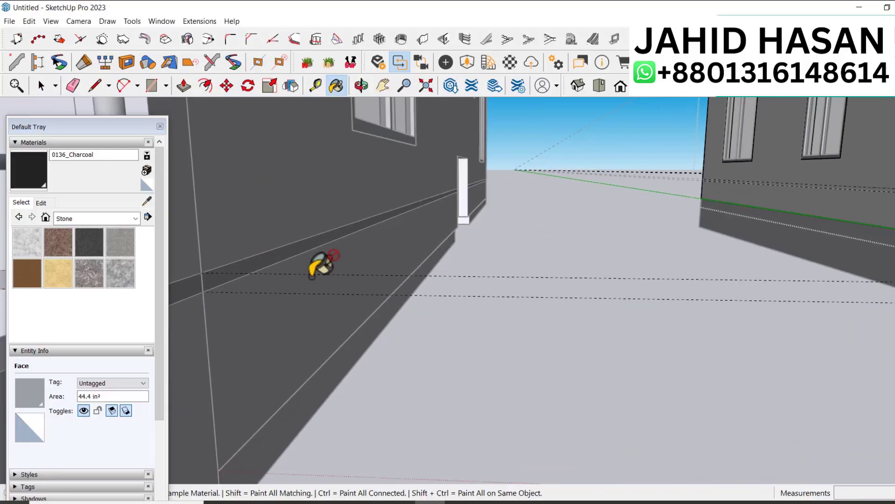
# Step: Paint the lower and top border strips of the second building's side wall facing the first building with 0136_Charcoal
pyautogui.scroll(-4, 345, 289)
pyautogui.scroll(6, 827, 266)
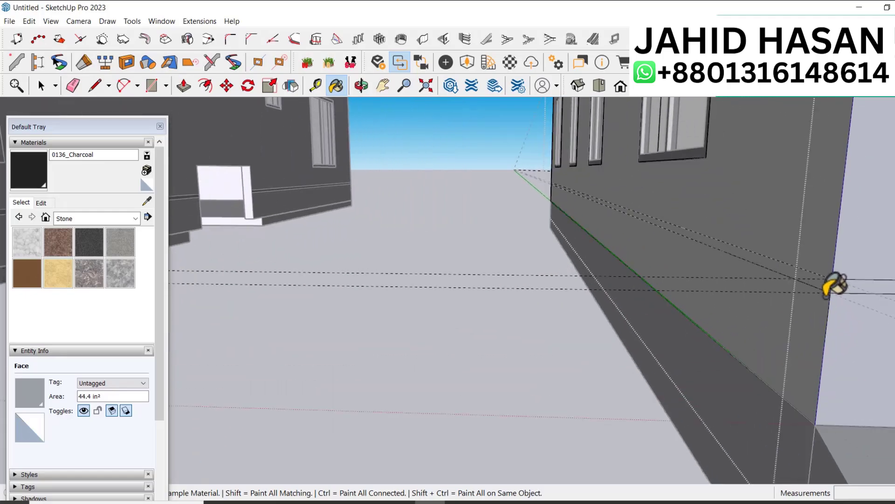
pyautogui.scroll(-6, 835, 285)
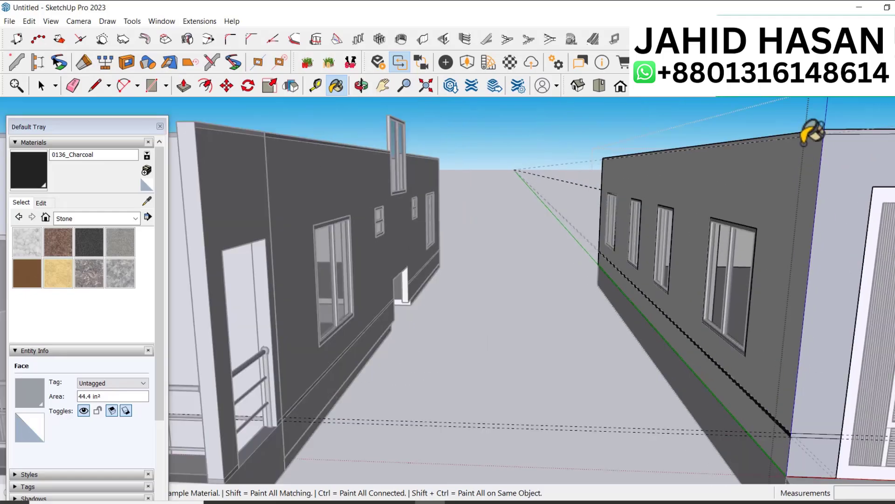
pyautogui.scroll(2, 825, 124)
pyautogui.scroll(-4, 760, 209)
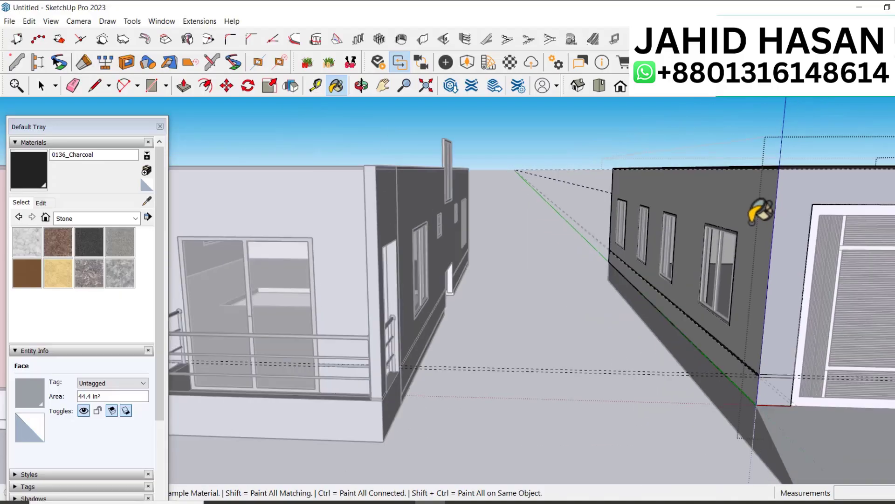
# Step: Paint the border strips on the second building's front wall, including both sides of the door and the corner pillar, with 0136_Charcoal
pyautogui.scroll(4, 776, 345)
pyautogui.scroll(-4, 527, 331)
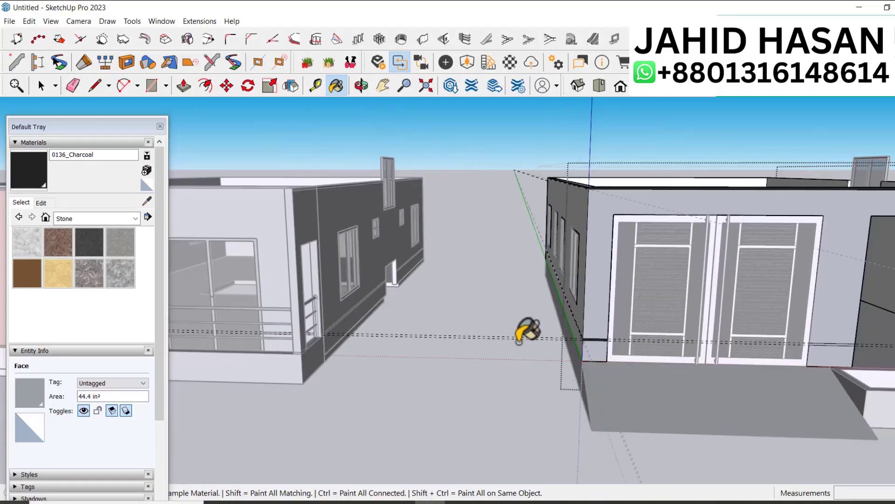
pyautogui.scroll(5, 827, 345)
pyautogui.scroll(-5, 818, 324)
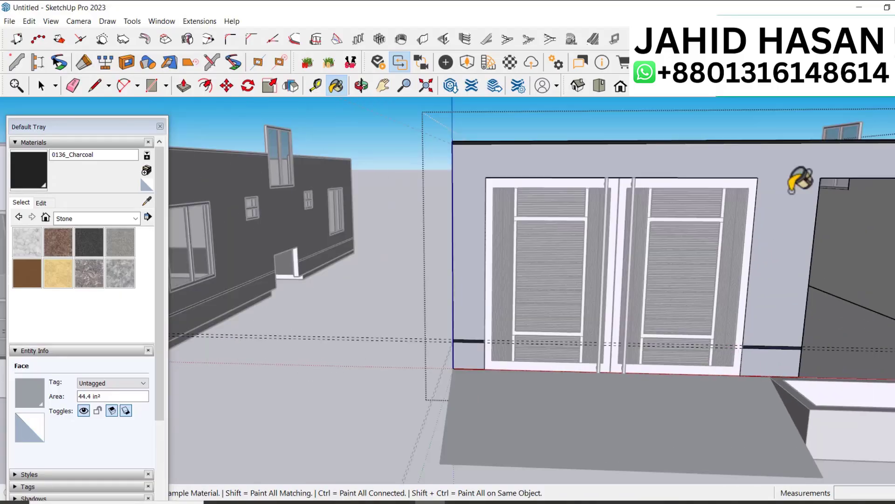
pyautogui.scroll(2, 506, 205)
pyautogui.scroll(-3, 699, 313)
pyautogui.scroll(5, 699, 313)
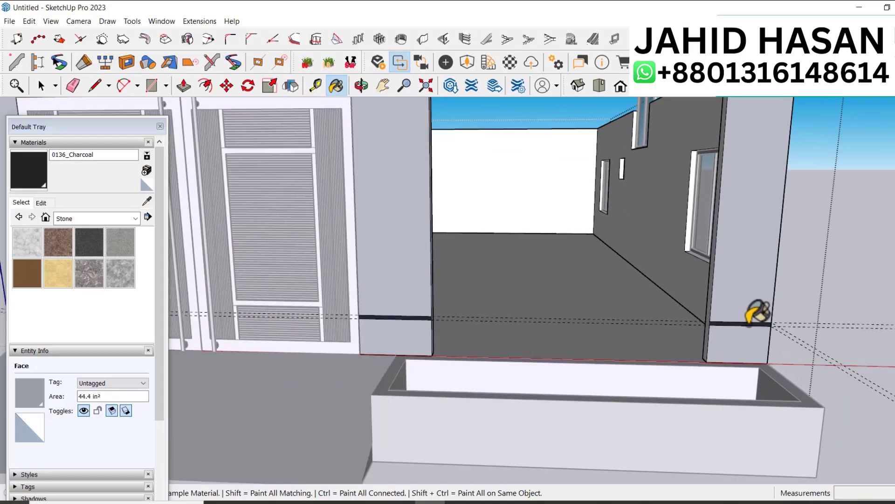
# Step: Paint the opposite side wall's lower strip and its top strip on both sides of the tall window with 0136_Charcoal
pyautogui.moveTo(757, 315); pyautogui.dragTo(551, 323, button='middle')
pyautogui.rightClick(621, 335)
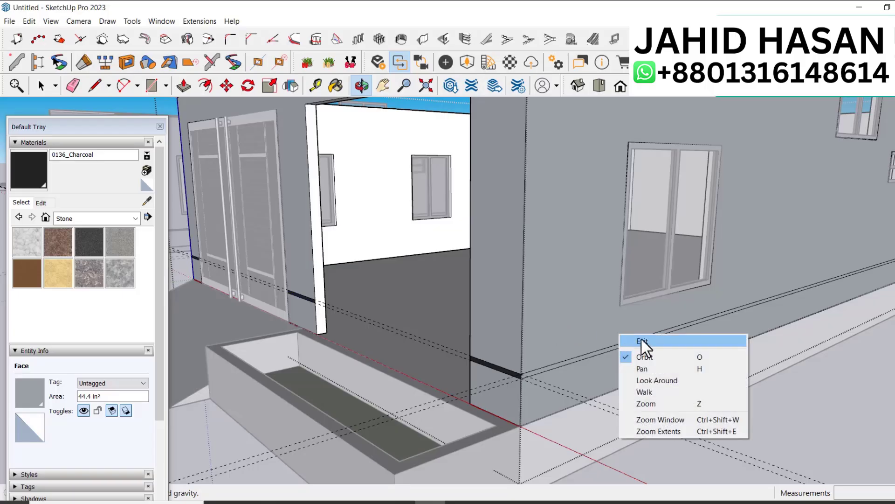
pyautogui.click(578, 342)
pyautogui.scroll(-3, 619, 365)
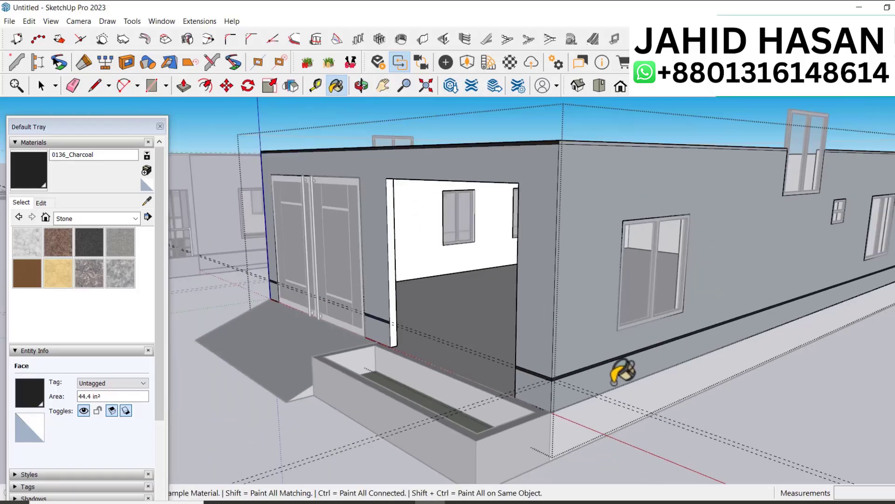
pyautogui.scroll(1, 584, 175)
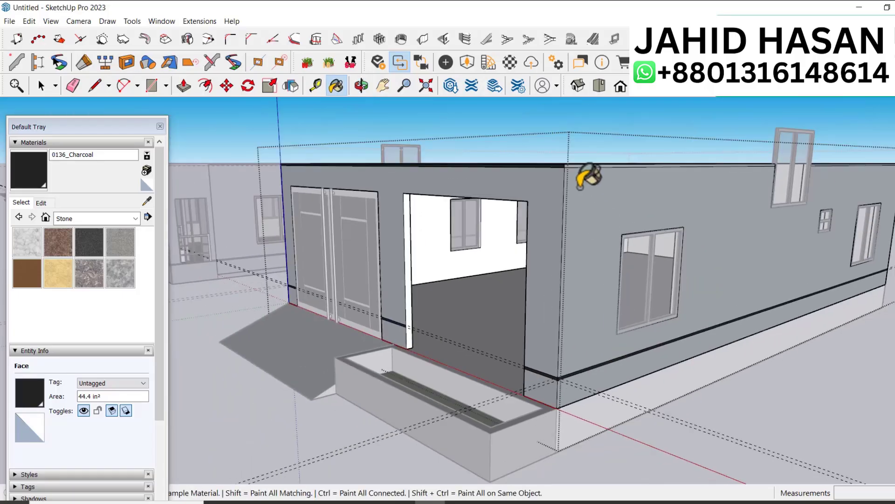
pyautogui.click(637, 164)
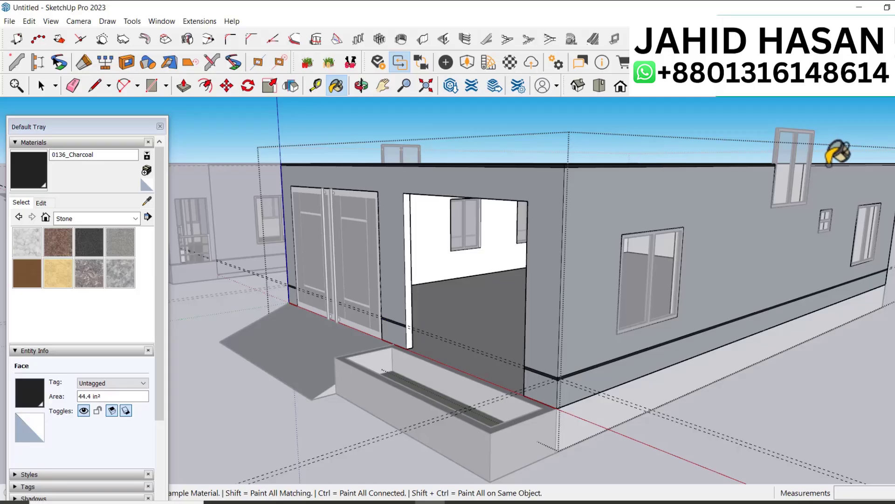
pyautogui.scroll(4, 844, 153)
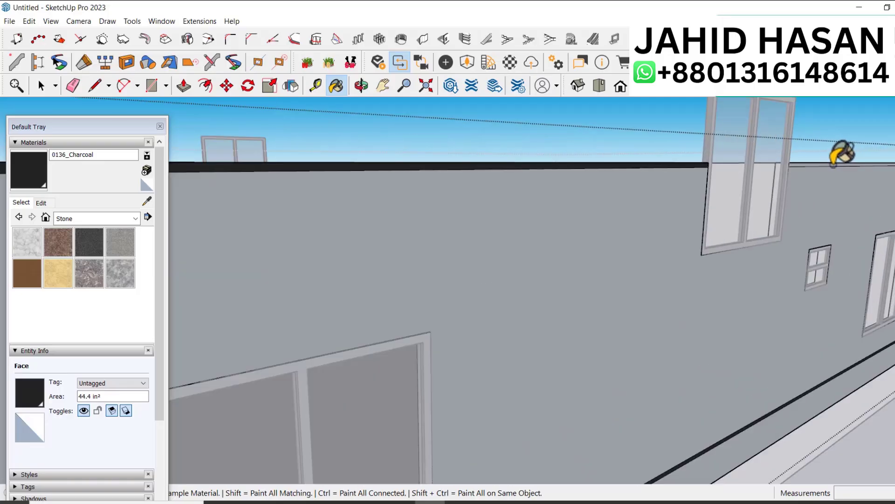
pyautogui.scroll(-5, 653, 262)
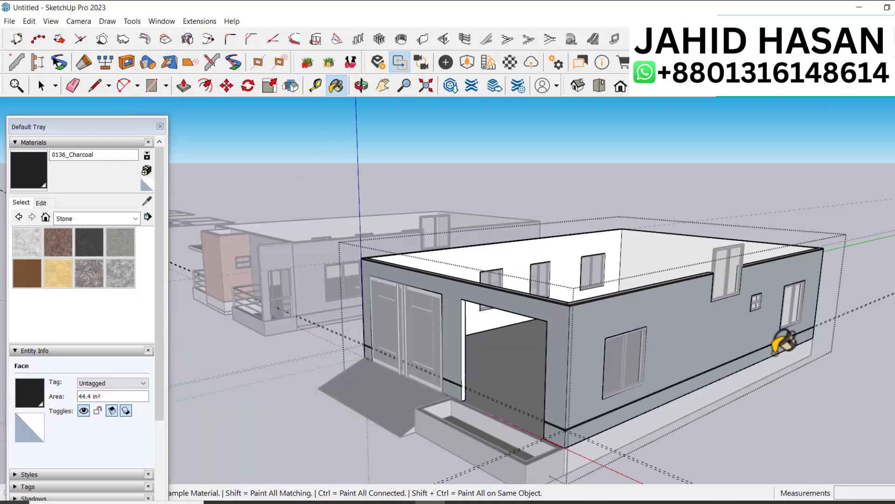
# Step: Erase the guide lines running along the front wall and the side wall with the tall window
pyautogui.press('e')
pyautogui.scroll(-2, 792, 326)
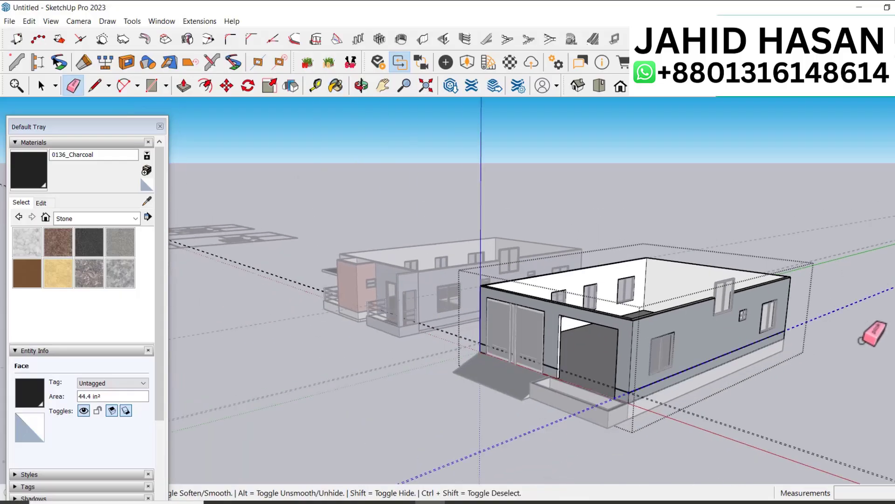
pyautogui.click(711, 440)
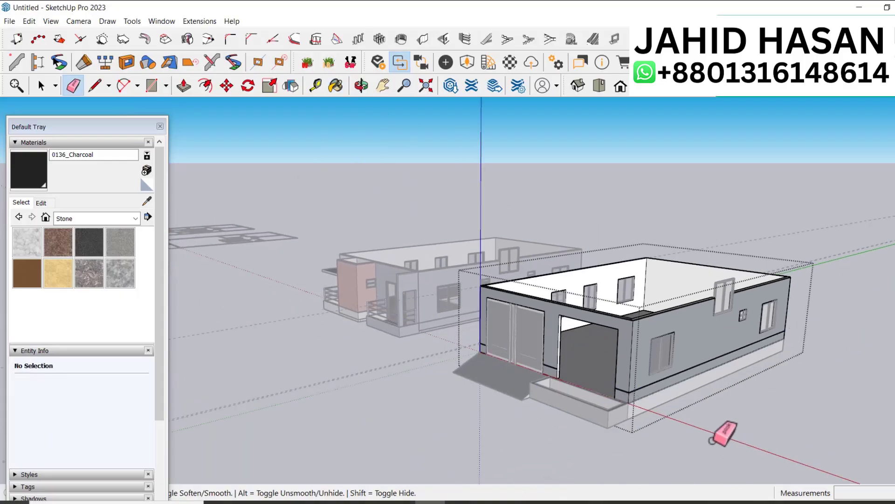
# Step: Exit the second building's group and erase the remaining guide lines around it
pyautogui.press('o')
pyautogui.moveTo(724, 433); pyautogui.dragTo(804, 426)
pyautogui.scroll(6, 645, 306)
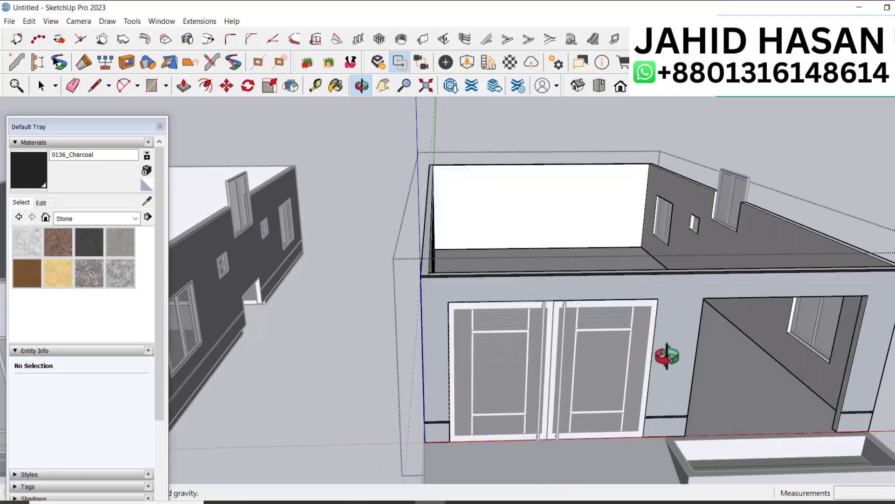
pyautogui.scroll(-8, 667, 356)
pyautogui.press('space')
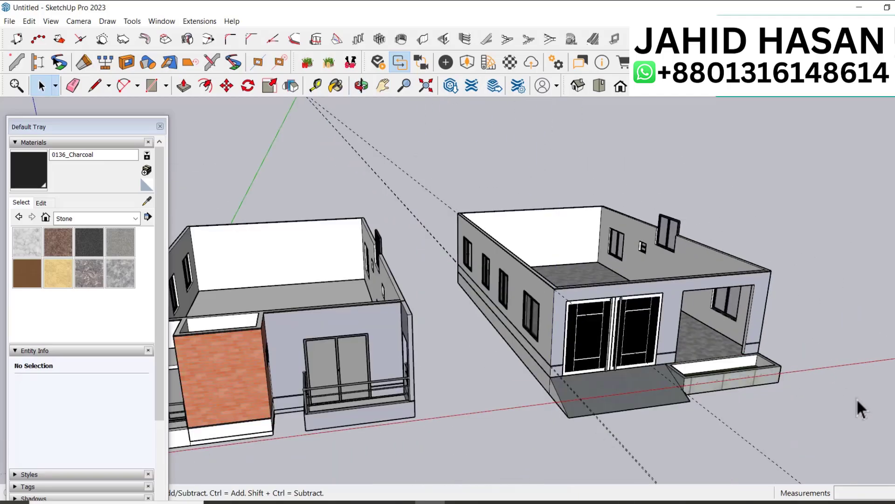
pyautogui.scroll(-3, 866, 379)
pyautogui.press('e')
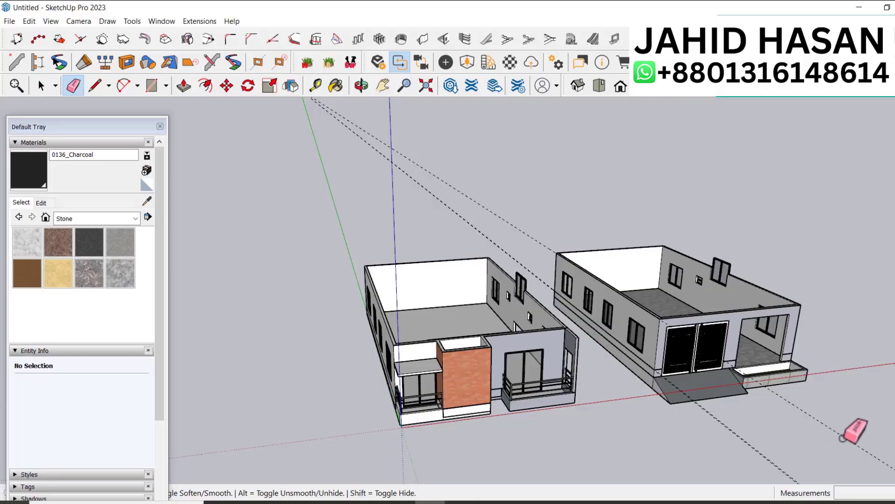
pyautogui.press('space')
pyautogui.scroll(6, 798, 349)
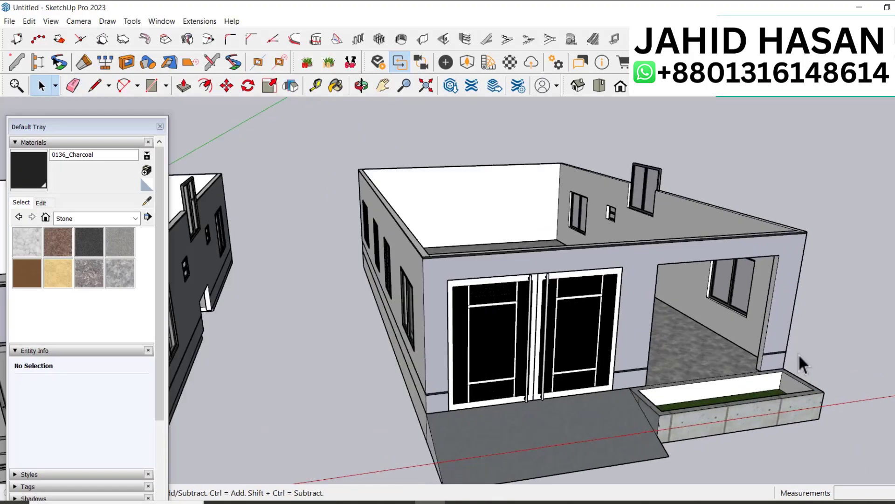
pyautogui.scroll(3, 793, 364)
pyautogui.scroll(-6, 789, 370)
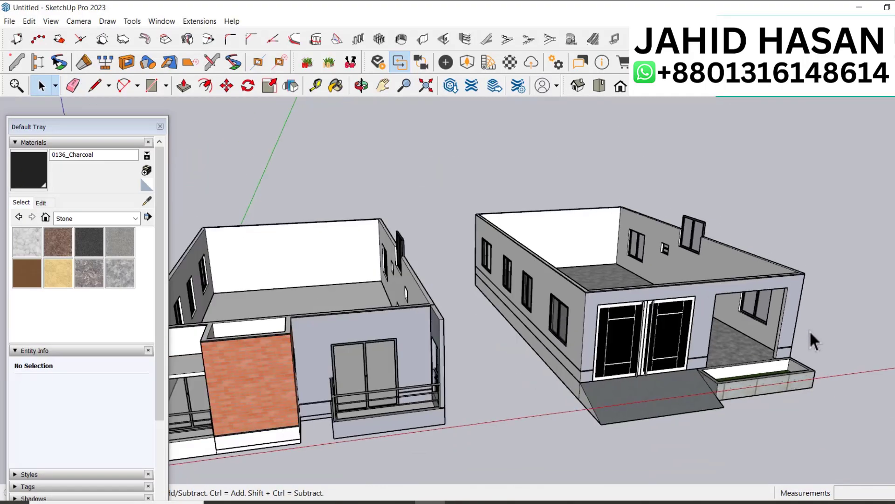
# Step: Move the imported floor plan by its front corner onto the matching corner of the second building beside the planter
pyautogui.scroll(-5, 809, 330)
pyautogui.click(384, 366)
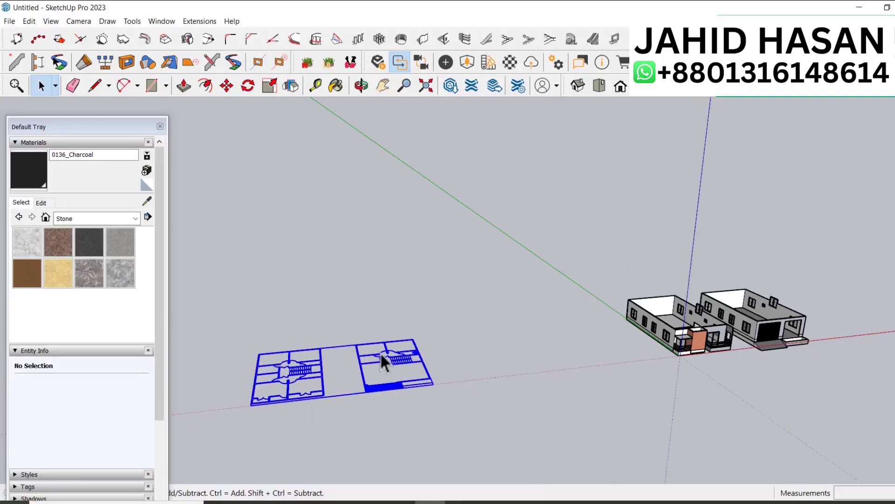
pyautogui.scroll(3, 390, 360)
pyautogui.press('m')
pyautogui.scroll(4, 475, 406)
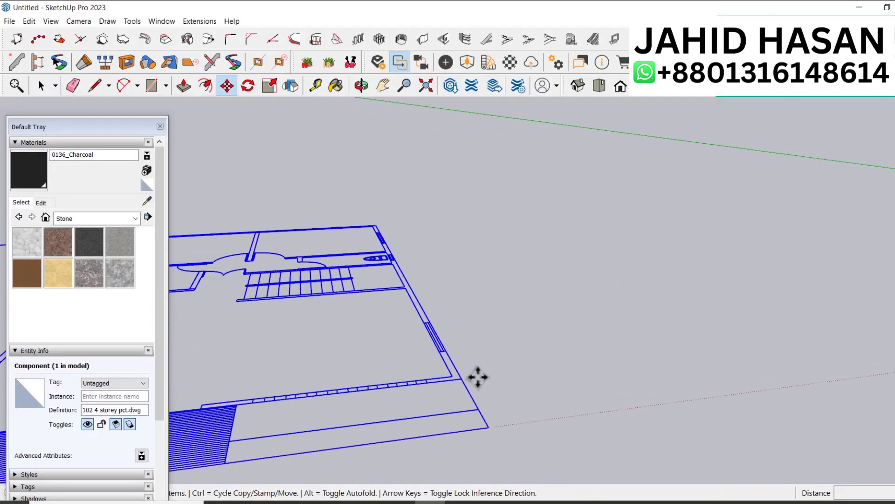
pyautogui.scroll(-6, 419, 394)
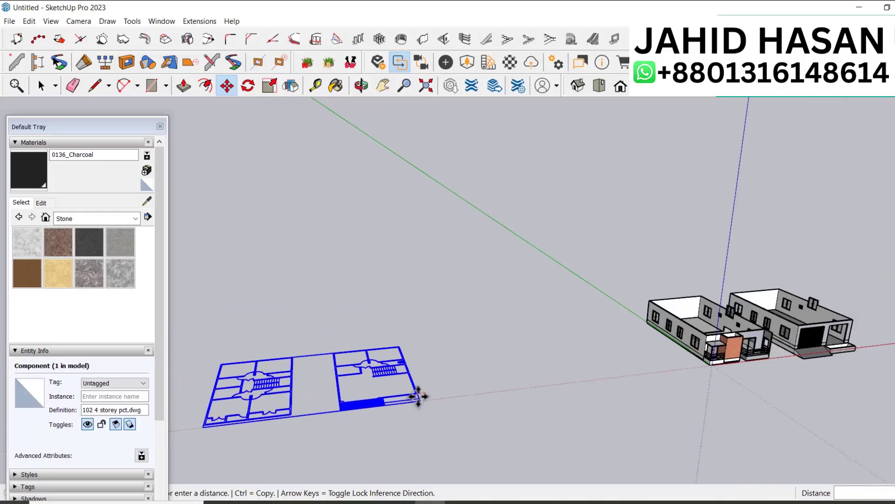
pyautogui.scroll(4, 887, 332)
pyautogui.scroll(8, 866, 362)
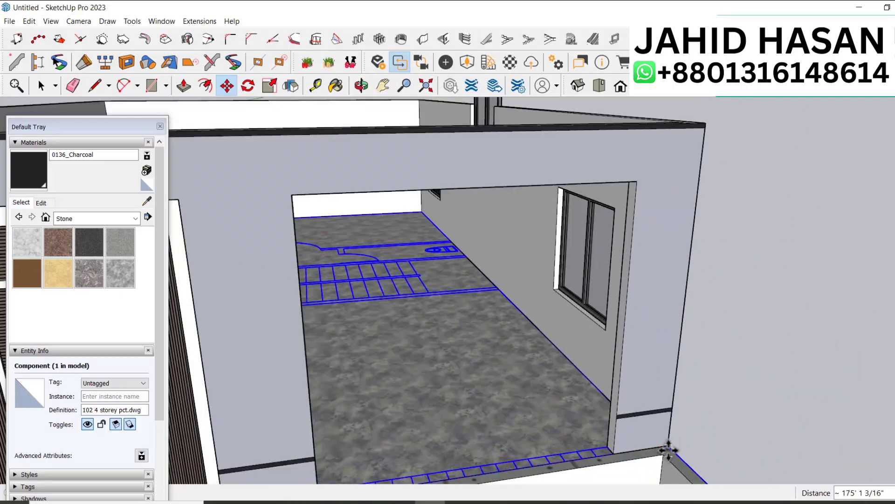
pyautogui.click(669, 450)
pyautogui.press('space')
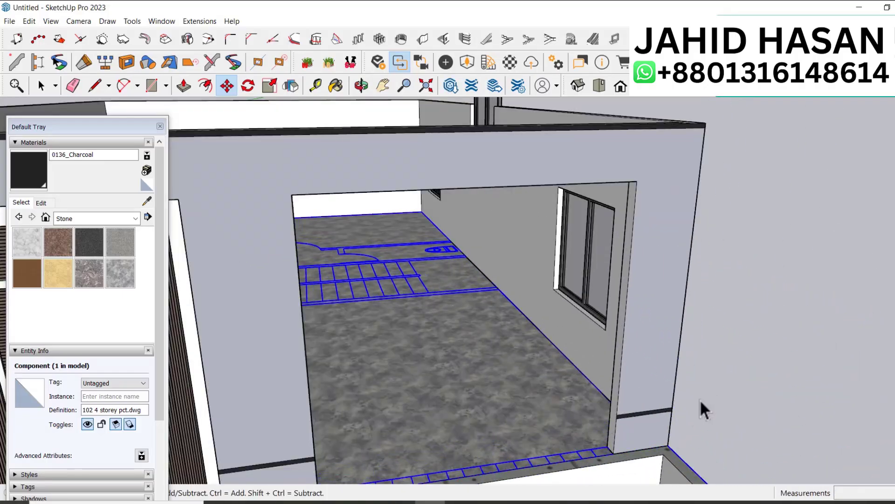
# Step: Draw a rectangle over a small plan tile near the corner pillar on the threshold of the second building's front opening
pyautogui.press('r')
pyautogui.scroll(2, 606, 439)
pyautogui.scroll(2, 605, 439)
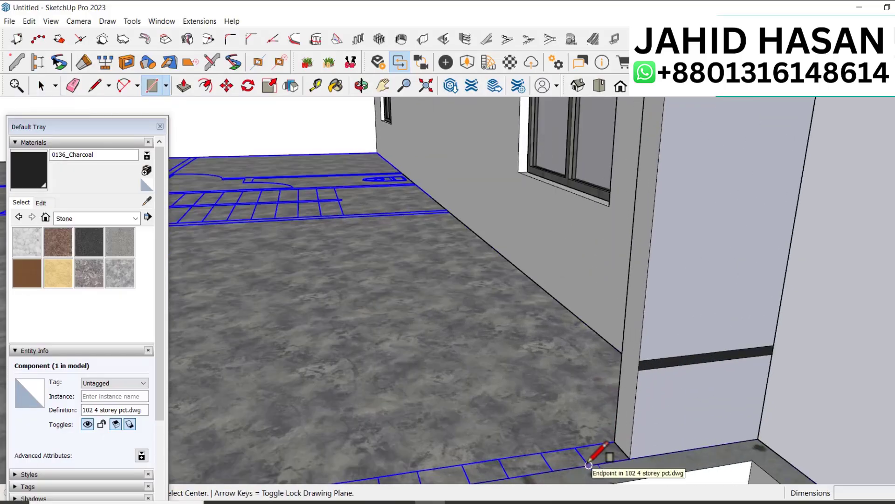
pyautogui.click(589, 465)
pyautogui.click(633, 430)
pyautogui.press('space')
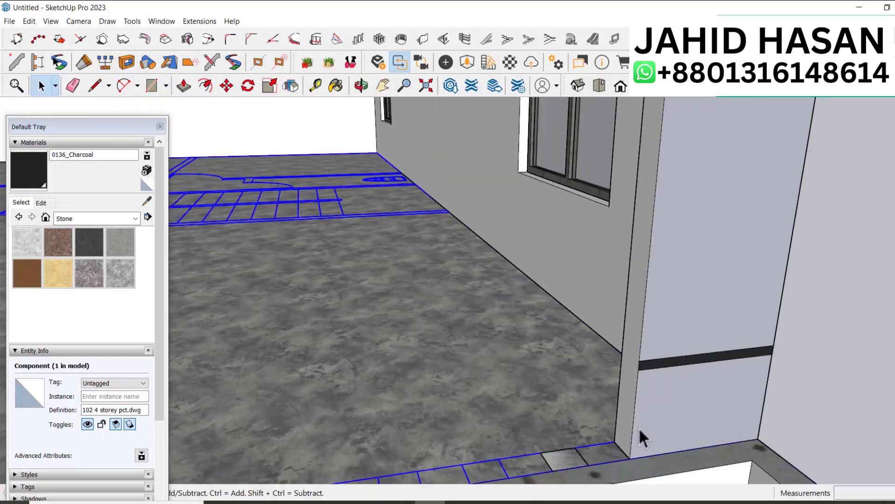
# Step: Push/Pull the tile rectangle up 8' 6" to the top of the opening to form a vertical post
pyautogui.scroll(-1, 634, 430)
pyautogui.press('p')
pyautogui.click(584, 454)
pyautogui.scroll(-4, 588, 436)
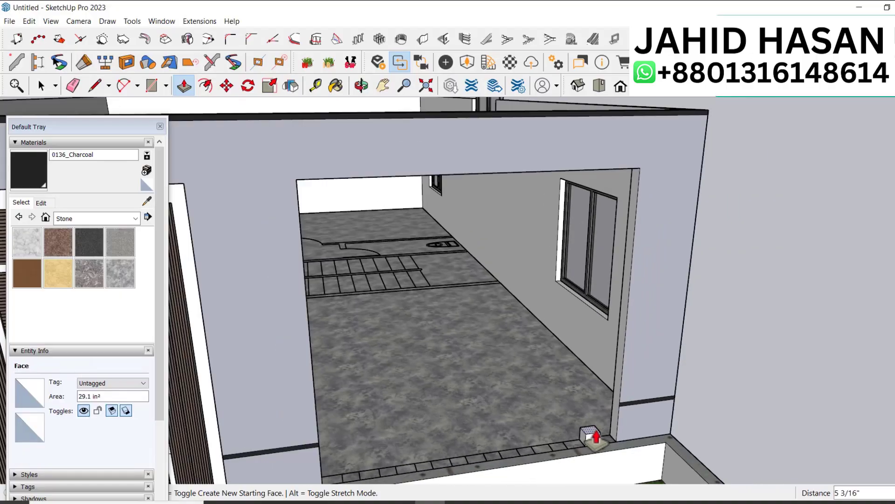
pyautogui.click(631, 248)
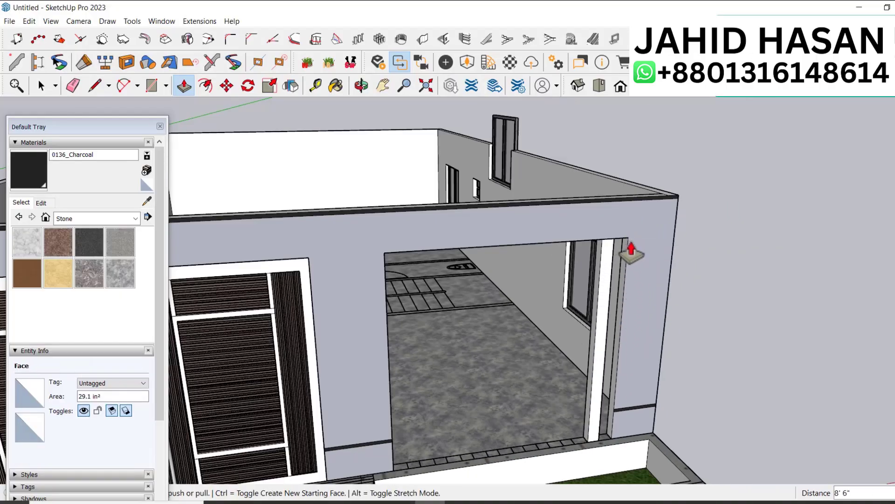
pyautogui.press('space')
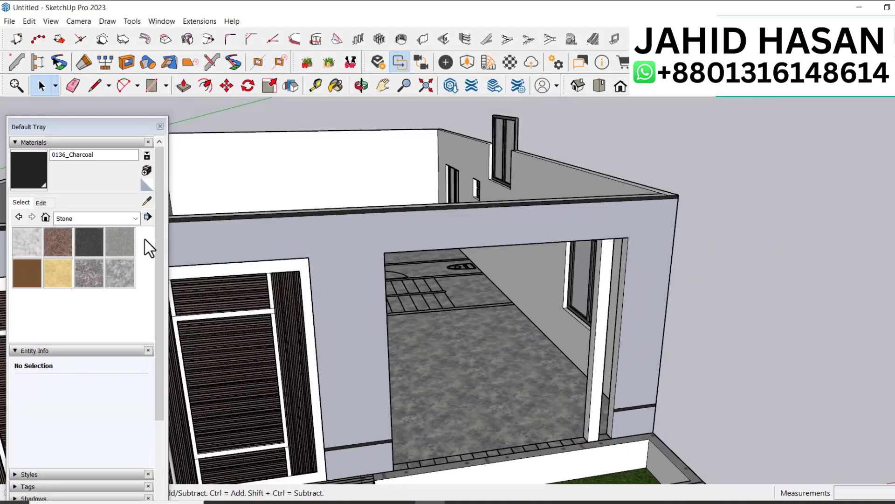
# Step: Sample the Color_C20 material from the door slats and paint the whole new post with it
pyautogui.click(147, 200)
pyautogui.click(243, 318)
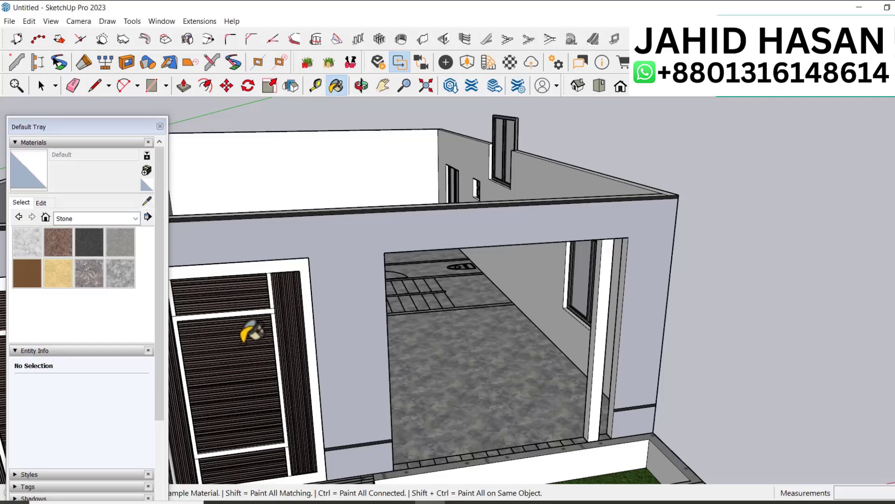
pyautogui.scroll(8, 294, 315)
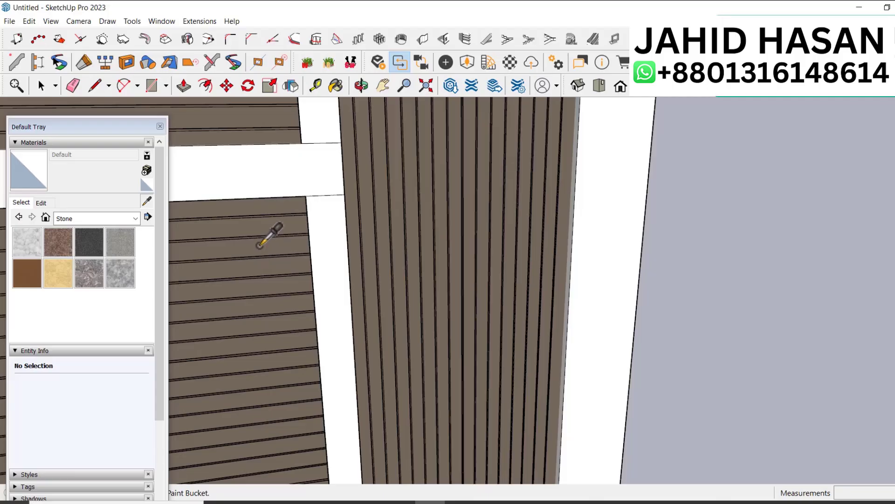
pyautogui.keyDown('alt'); pyautogui.click(258, 246); pyautogui.keyUp('alt')
pyautogui.scroll(-10, 309, 300)
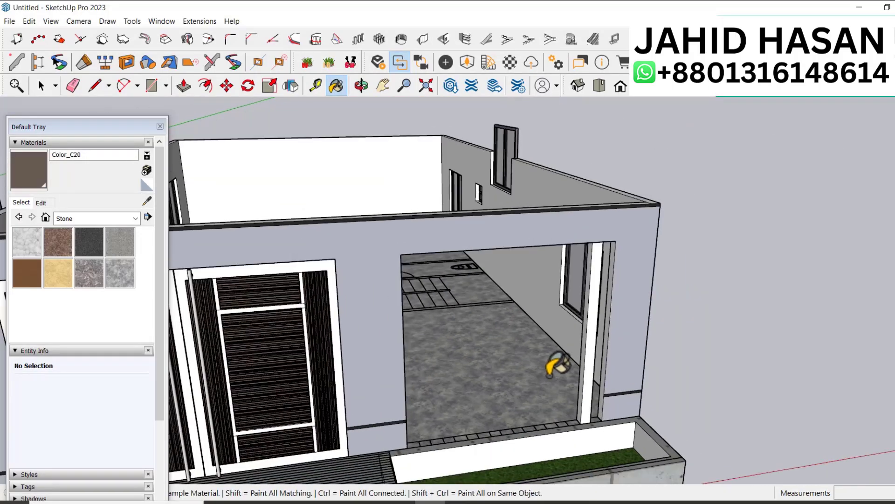
pyautogui.scroll(5, 552, 369)
pyautogui.press('space')
pyautogui.tripleClick(610, 362)
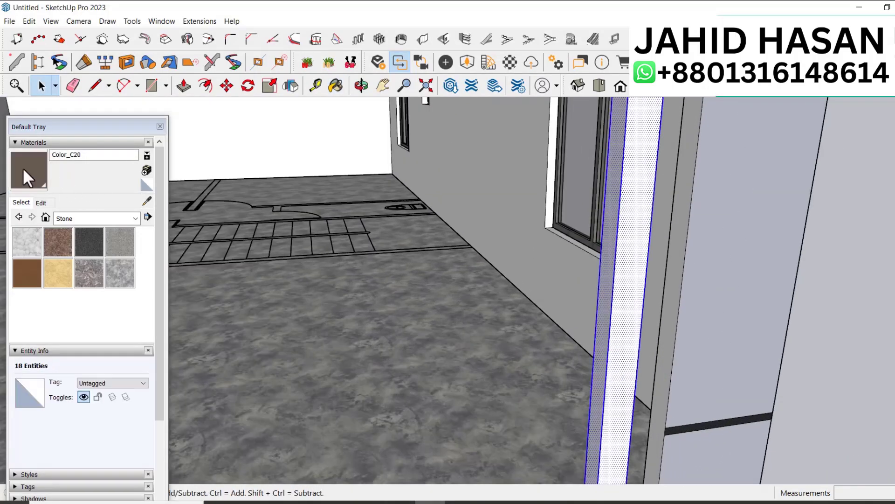
pyautogui.click(23, 166)
pyautogui.click(631, 250)
pyautogui.scroll(-6, 592, 266)
pyautogui.press('space')
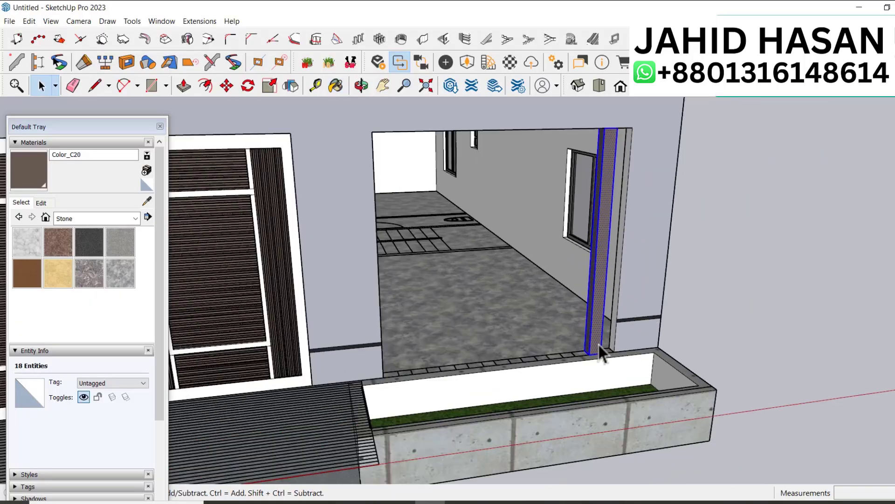
# Step: Copy the post to the next marked plan tile and array the copy 8 times across the opening
pyautogui.scroll(5, 602, 349)
pyautogui.press('m')
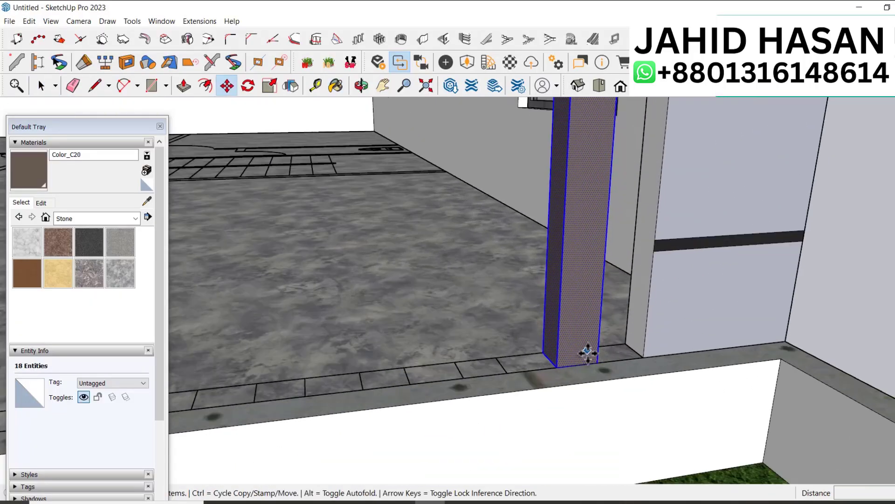
pyautogui.press('ctrl')
pyautogui.click(597, 363)
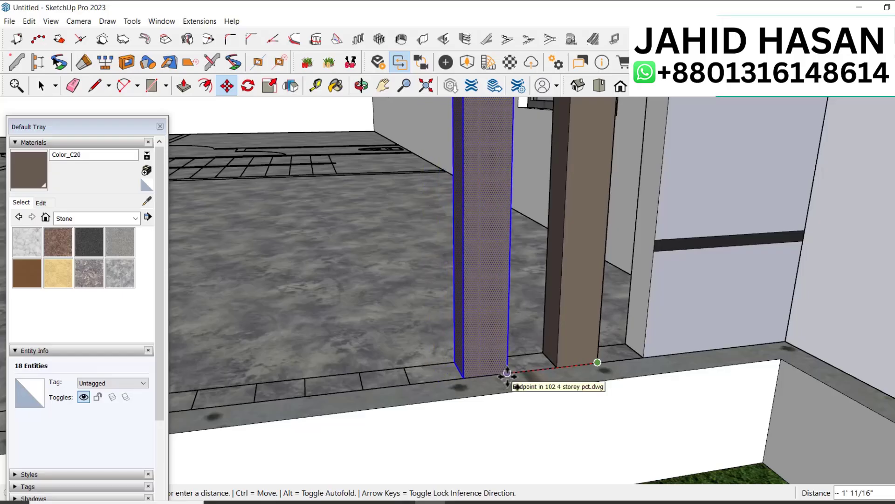
pyautogui.click(507, 373)
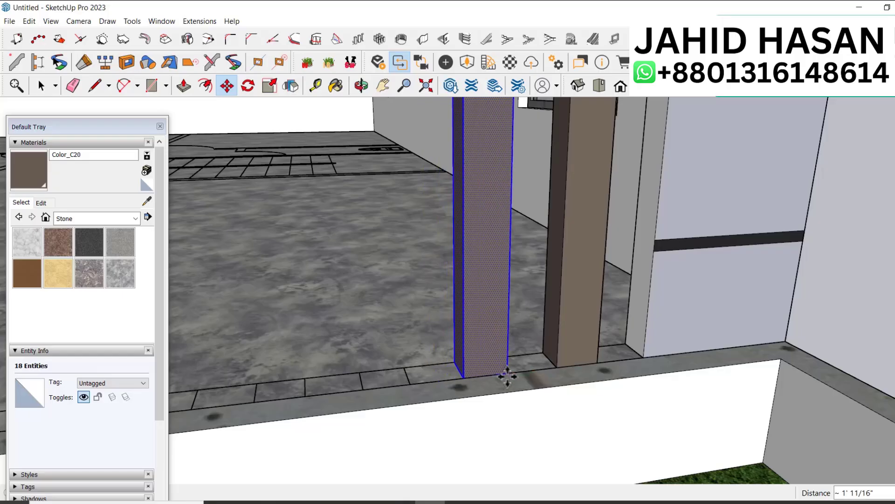
pyautogui.scroll(1, 508, 376)
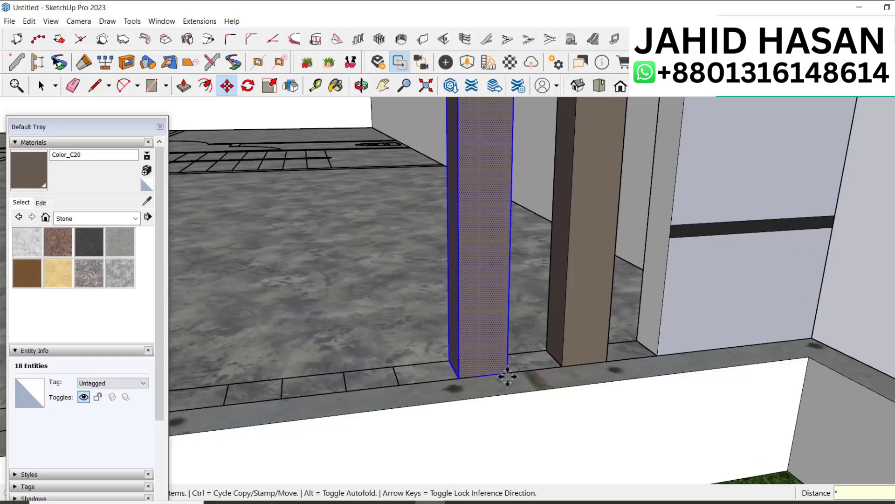
pyautogui.write('*8')
pyautogui.press('Return')
pyautogui.scroll(-6, 508, 373)
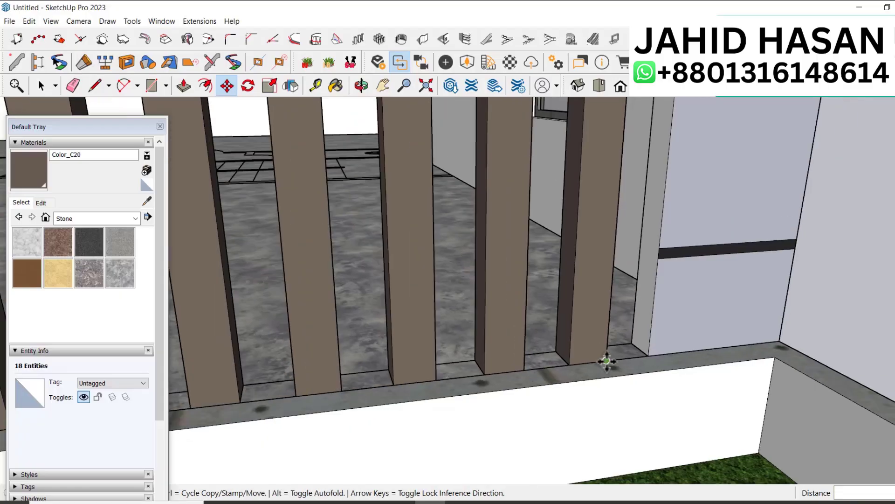
pyautogui.press('space')
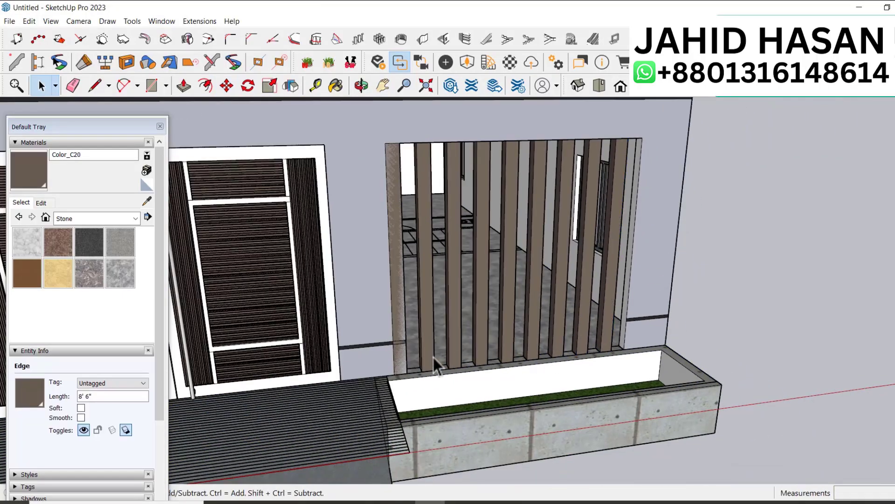
# Step: Select the end post overlapping the wall beside the door and remove the arrayed post copies, keeping the original post
pyautogui.scroll(5, 401, 363)
pyautogui.click(378, 340)
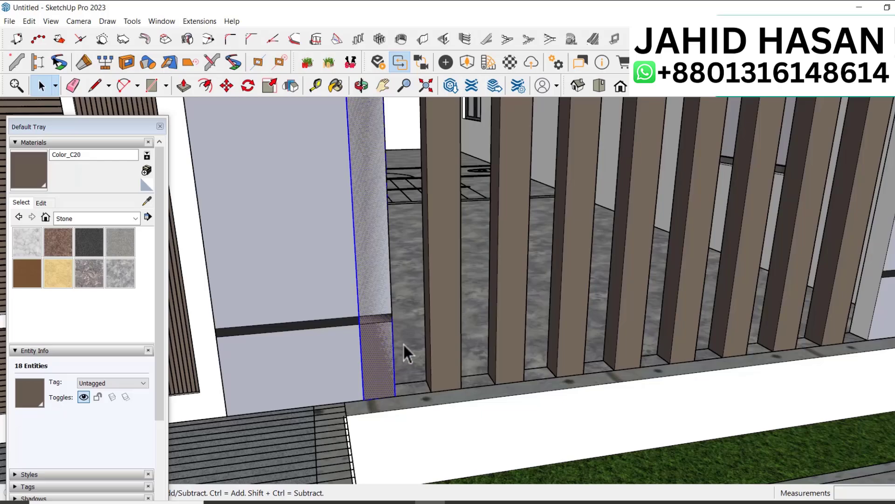
pyautogui.click(378, 268)
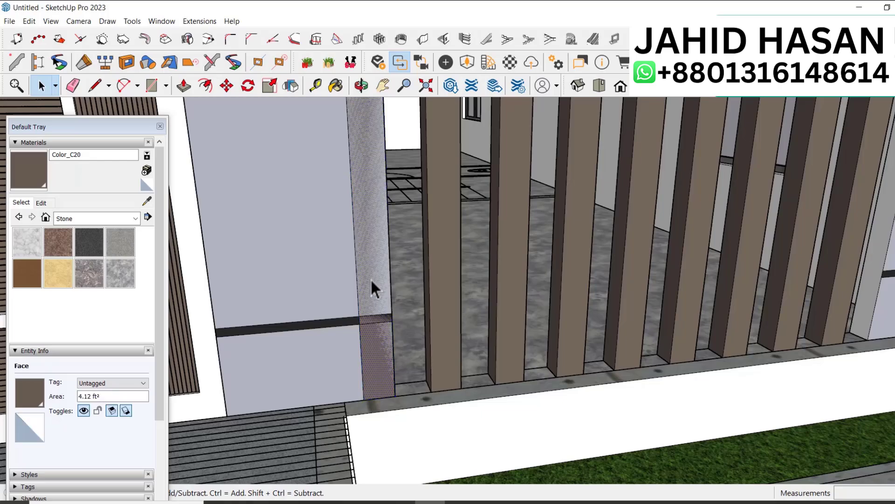
pyautogui.tripleClick(371, 280)
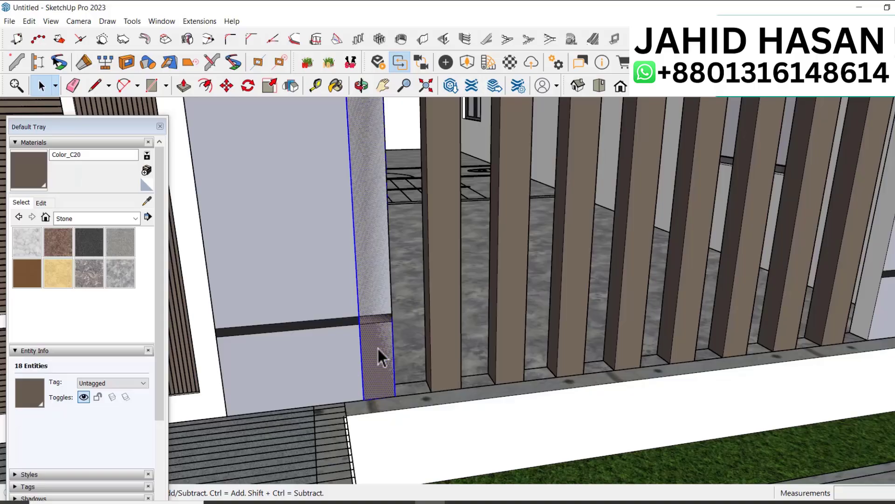
pyautogui.hotkey('ctrl', 'x')
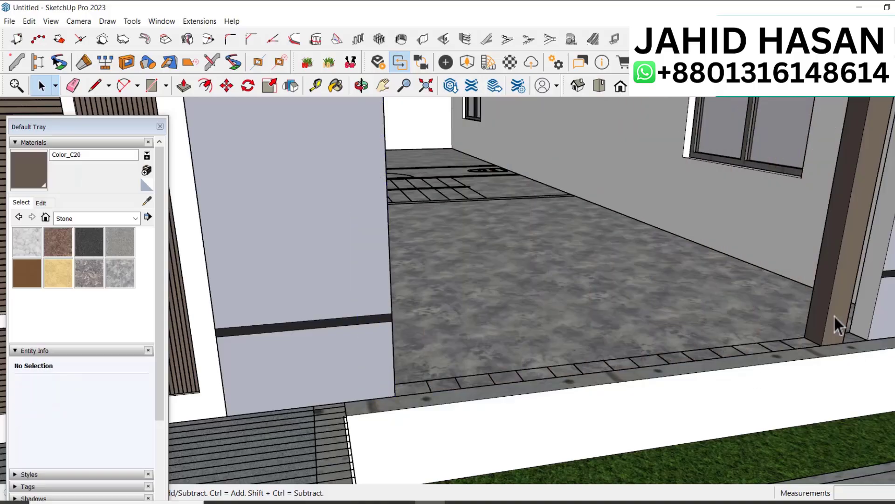
# Step: Copy the original post to the next marked plan tile and array the copy 7 times across the opening
pyautogui.hotkey('ctrl', 'v')
pyautogui.press('m')
pyautogui.scroll(2, 835, 317)
pyautogui.scroll(1, 852, 351)
pyautogui.click(838, 336)
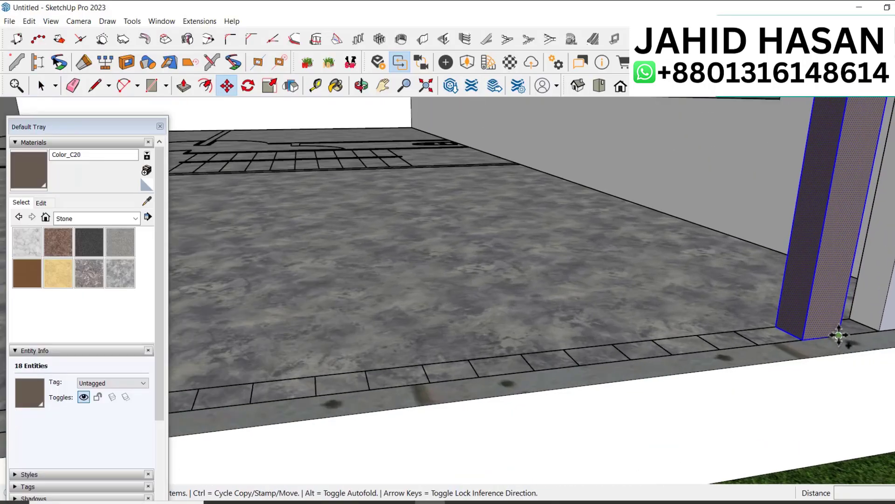
pyautogui.click(759, 344)
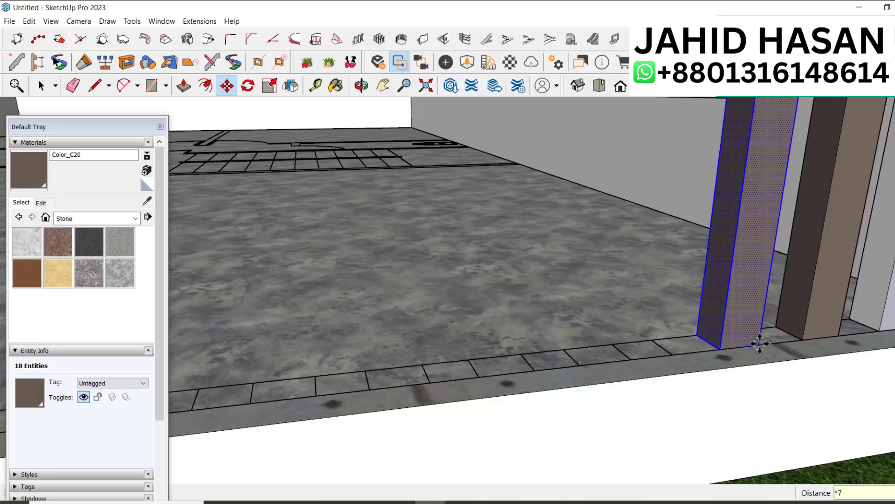
pyautogui.write('*7')
pyautogui.scroll(-3, 760, 344)
pyautogui.press('Return')
pyautogui.press('Escape')
pyautogui.scroll(-2, 779, 336)
pyautogui.press('space')
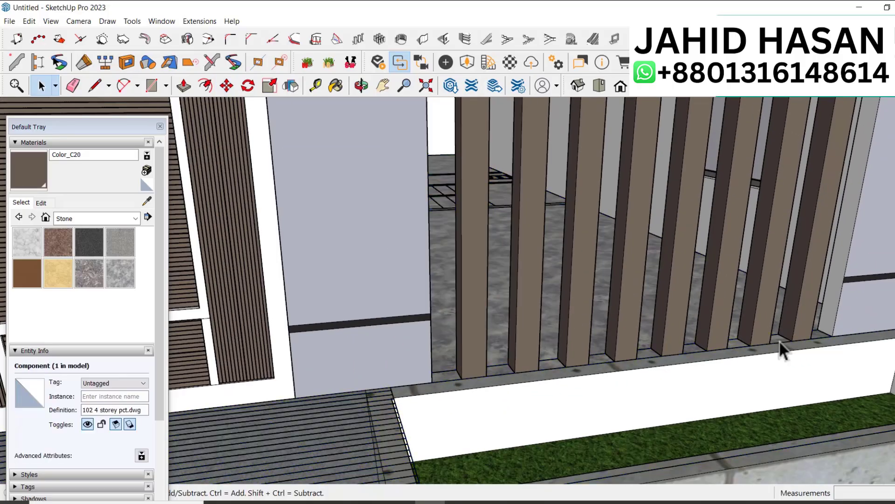
# Step: Hide the second building's shell, its ramp and planter, and the imported floor plan around the posts
pyautogui.moveTo(782, 350); pyautogui.dragTo(561, 346, button='middle')
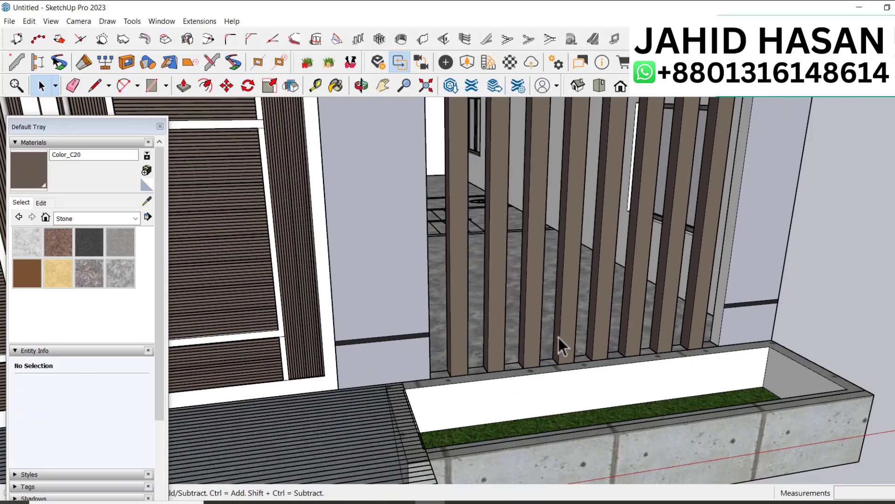
pyautogui.hotkey('ctrl', 'a')
pyautogui.rightClick(729, 326)
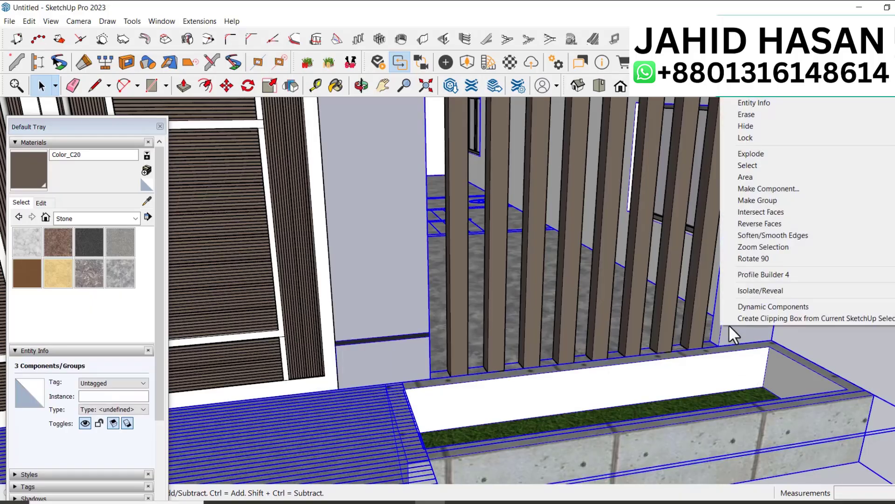
pyautogui.click(746, 126)
pyautogui.click(659, 397)
pyautogui.scroll(-3, 697, 385)
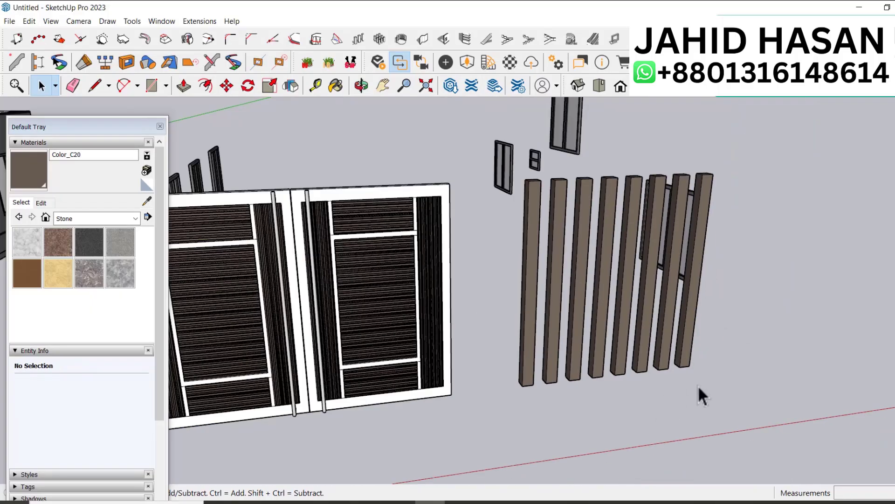
# Step: Try to window-select all the posts together from below the model, then clear the selection
pyautogui.click(681, 359)
pyautogui.press('o')
pyautogui.moveTo(681, 360); pyautogui.dragTo(582, 429)
pyautogui.press('space')
pyautogui.scroll(5, 749, 373)
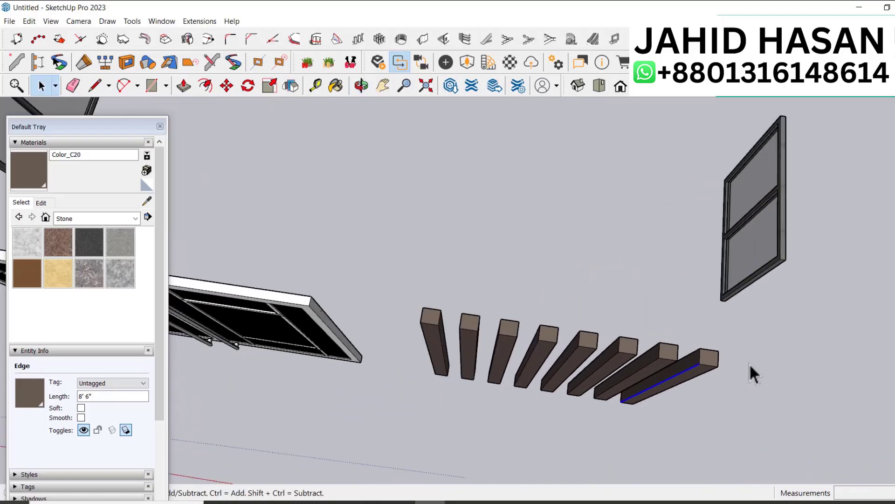
pyautogui.moveTo(732, 376); pyautogui.dragTo(480, 333)
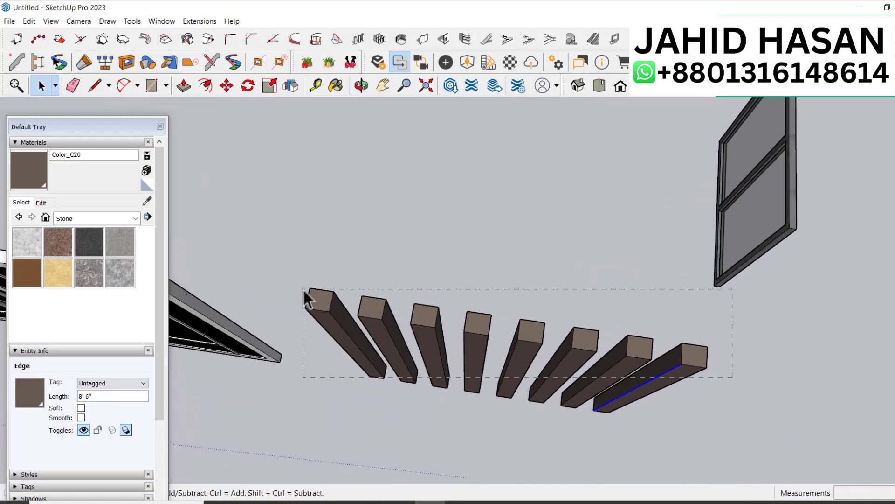
pyautogui.moveTo(280, 303); pyautogui.dragTo(280, 302)
pyautogui.scroll(-3, 601, 373)
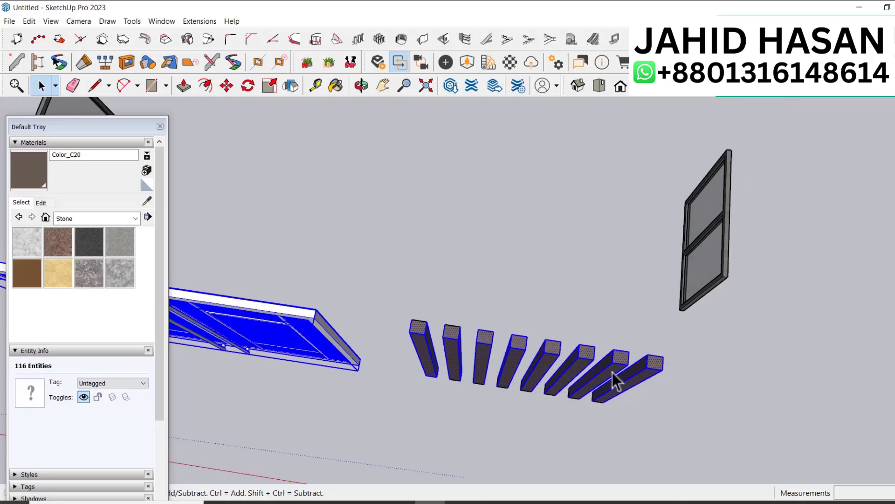
pyautogui.moveTo(612, 371); pyautogui.dragTo(525, 429, button='middle')
pyautogui.click(591, 424)
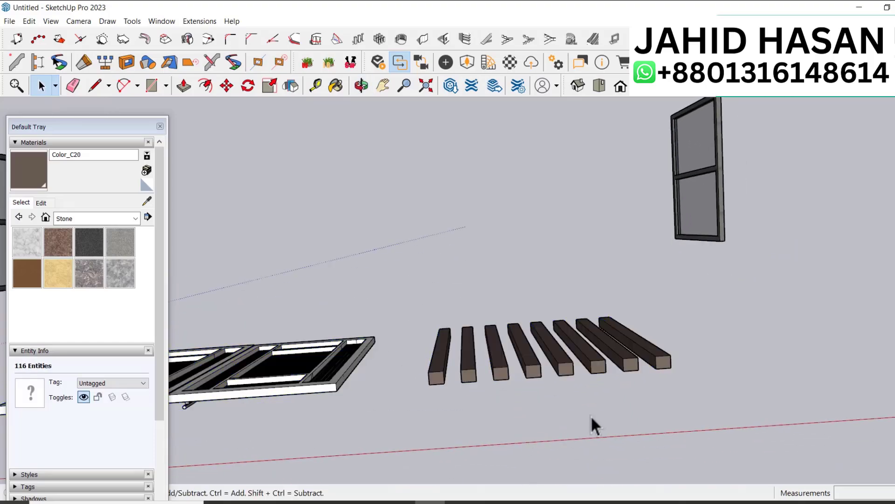
# Step: Window-select all the vertical posts and make them into one group
pyautogui.moveTo(438, 301); pyautogui.dragTo(422, 296)
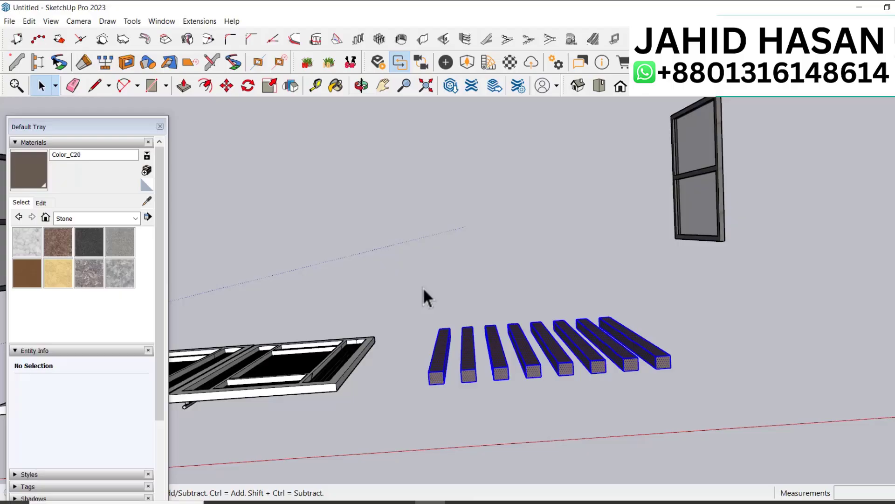
pyautogui.rightClick(444, 345)
pyautogui.click(481, 217)
pyautogui.scroll(-3, 573, 307)
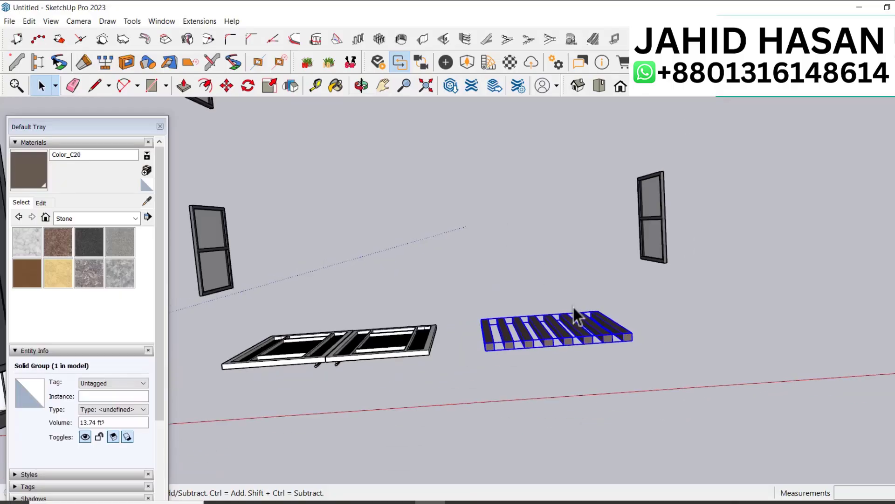
# Step: Unhide all hidden objects to restore the second building's shell, ramp, planter and floor plan
pyautogui.click(22, 22)
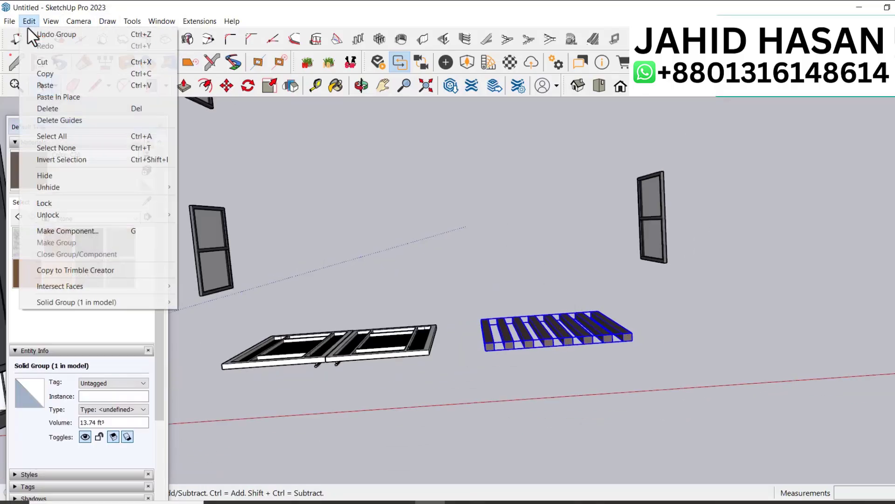
pyautogui.moveTo(91, 188)
pyautogui.click(194, 210)
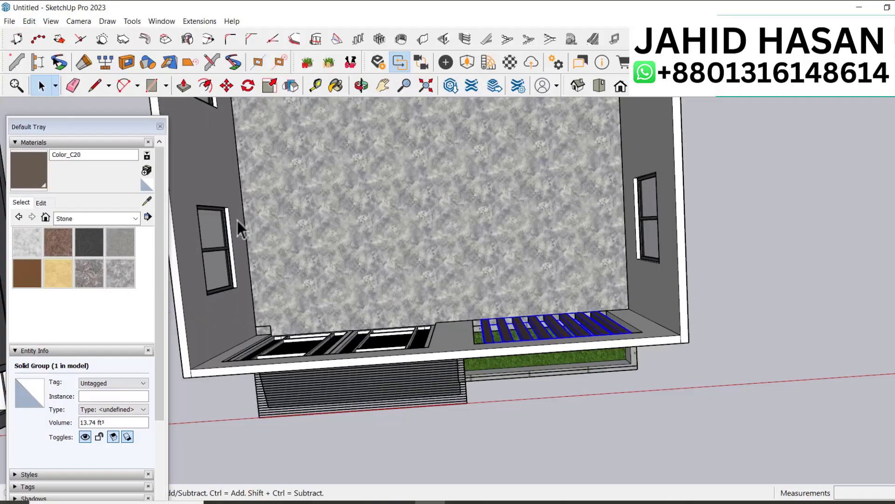
# Step: Open the second building's base group and paint its long plinth face and the adjoining ramp side with 0132_LightGray from Colors-Named
pyautogui.moveTo(544, 315); pyautogui.dragTo(653, 254, button='middle')
pyautogui.scroll(3, 474, 383)
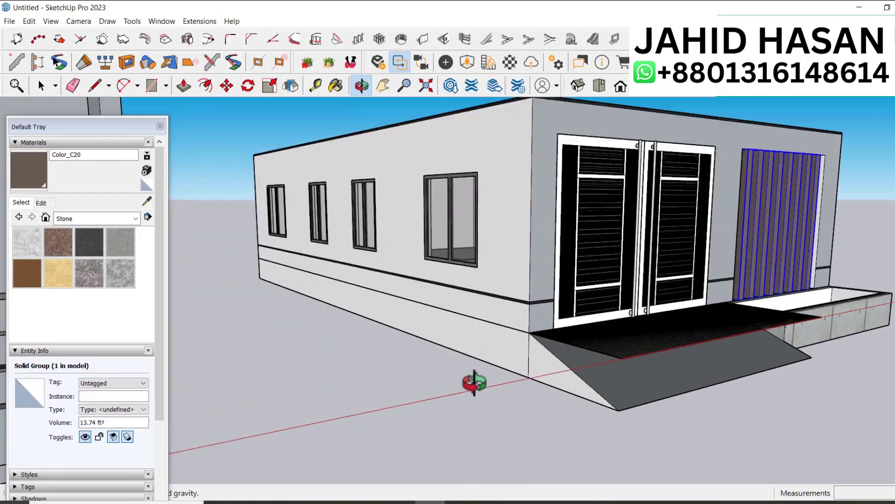
pyautogui.scroll(2, 560, 360)
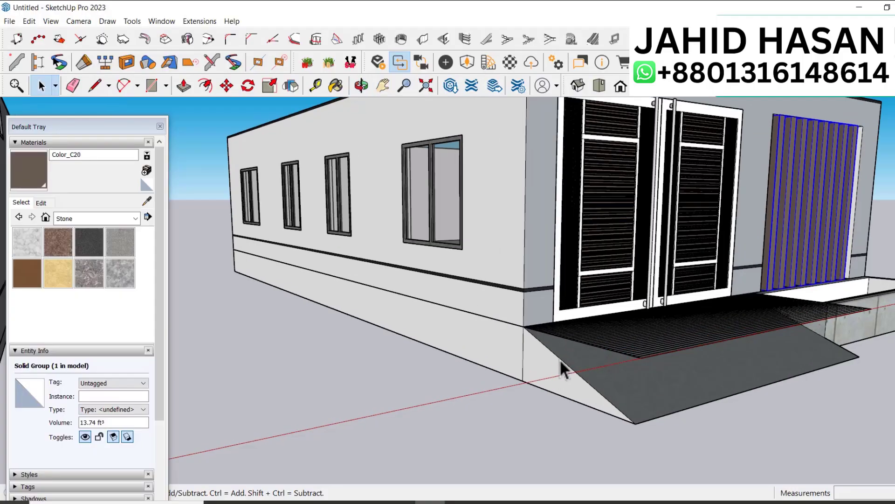
pyautogui.click(100, 221)
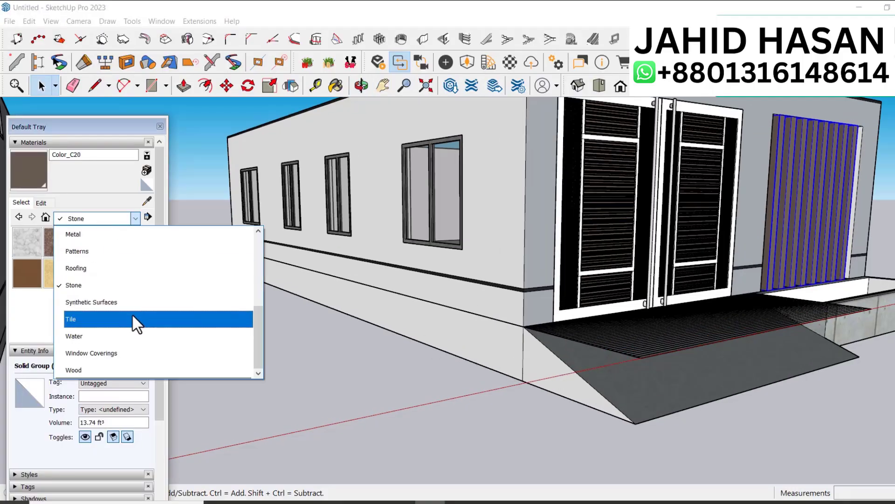
pyautogui.scroll(2, 104, 331)
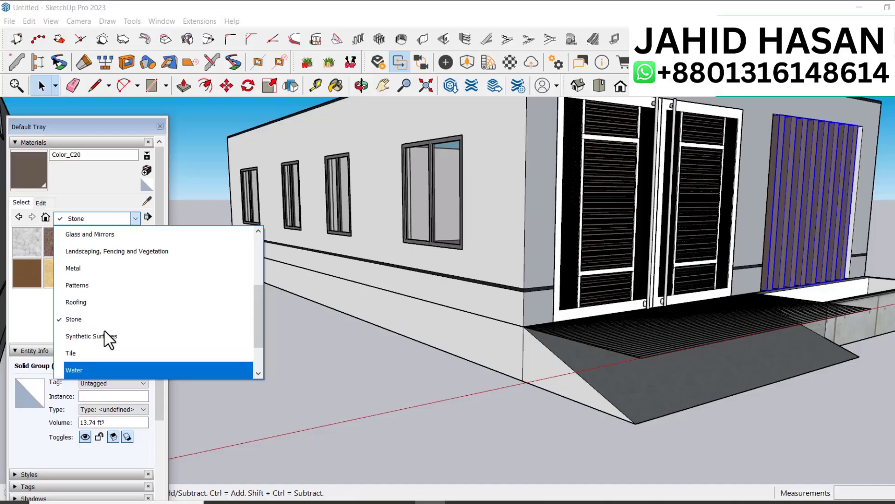
pyautogui.click(100, 283)
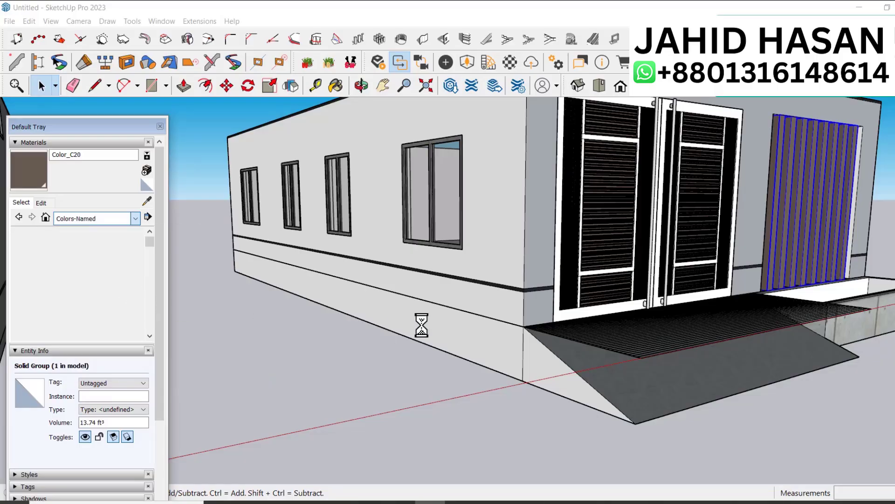
pyautogui.click(441, 332)
pyautogui.doubleClick(424, 337)
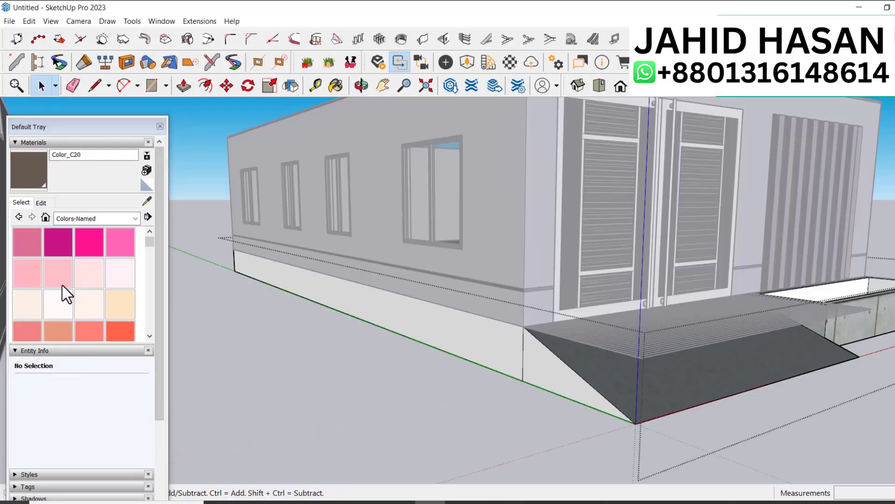
pyautogui.scroll(-10, 70, 272)
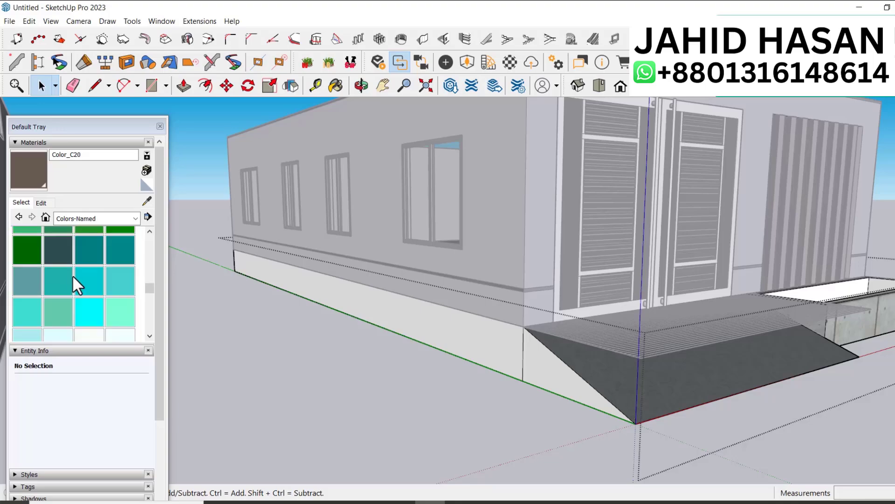
pyautogui.scroll(-6, 70, 265)
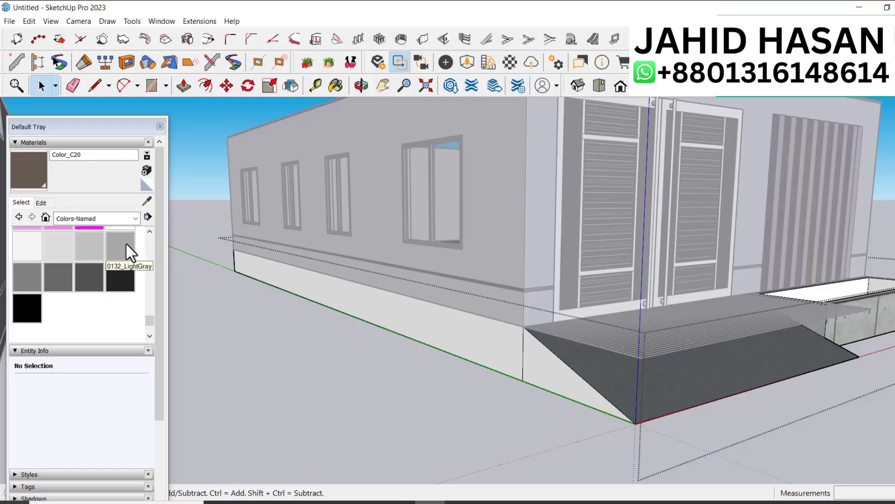
pyautogui.click(125, 243)
pyautogui.click(516, 355)
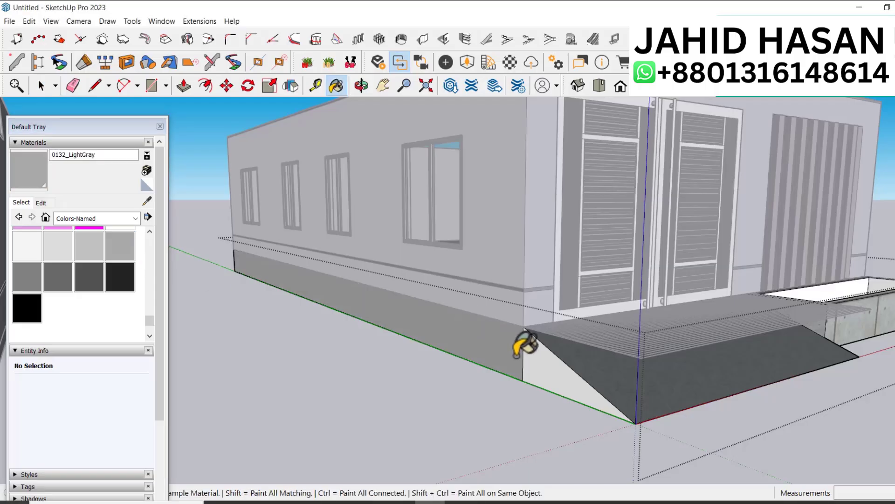
pyautogui.click(536, 357)
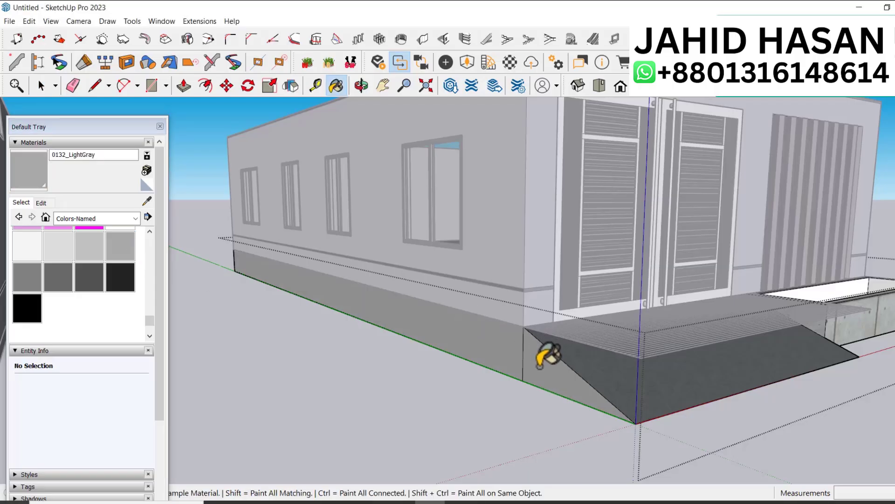
# Step: Paint the plinth's opposite long side, beyond the planter, with 0132_LightGray and leave the base group
pyautogui.moveTo(548, 357); pyautogui.dragTo(187, 312, button='middle')
pyautogui.click(40, 184)
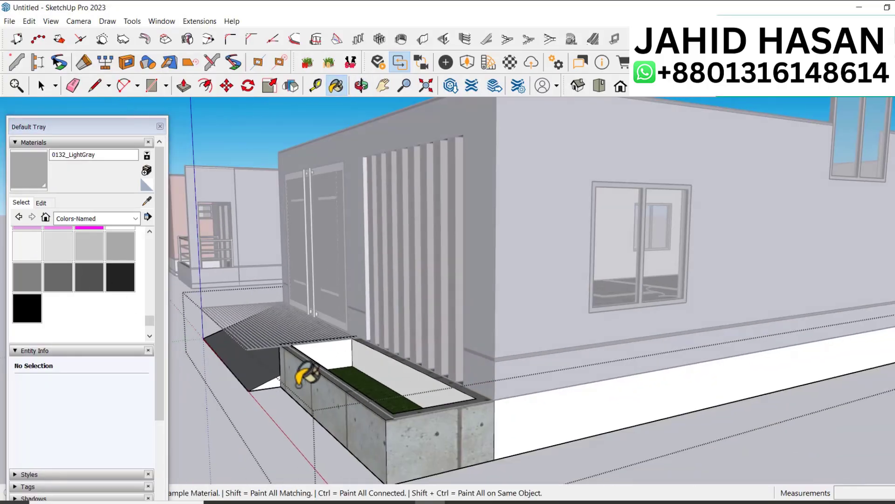
pyautogui.scroll(-5, 254, 393)
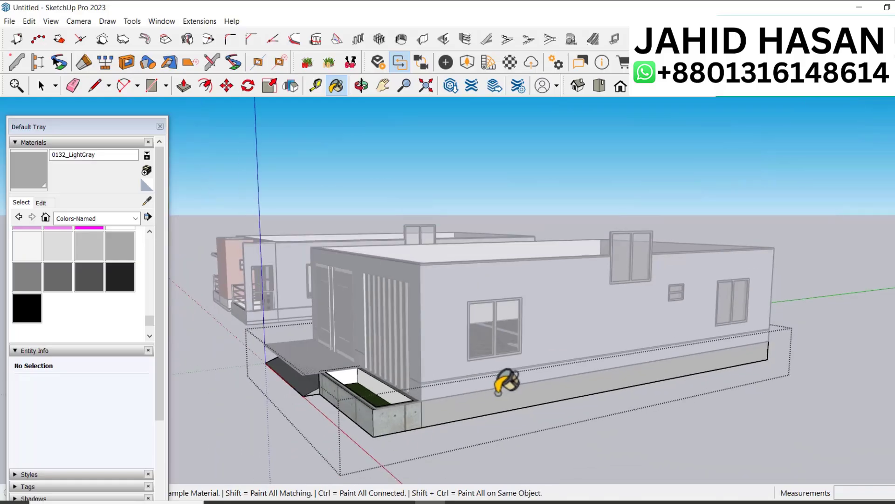
pyautogui.moveTo(554, 394); pyautogui.dragTo(530, 386, button='middle')
pyautogui.rightClick(556, 395)
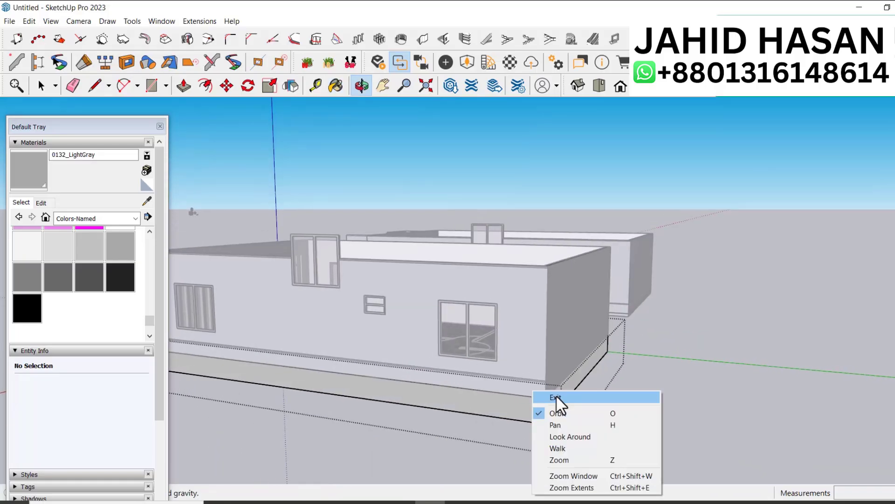
pyautogui.press('Escape')
pyautogui.press('o')
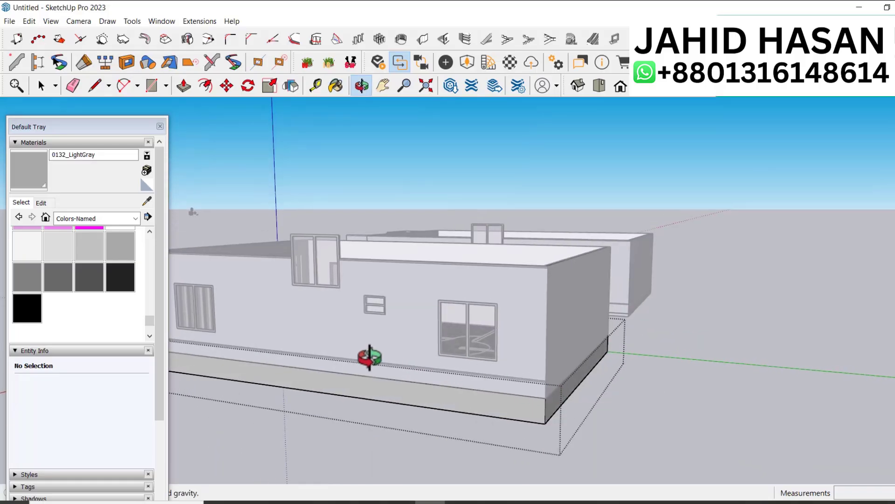
pyautogui.moveTo(365, 355)
pyautogui.mouseDown()
pyautogui.moveTo(620, 374)
pyautogui.moveTo(595, 372)
pyautogui.moveTo(598, 325)
pyautogui.moveTo(555, 314)
pyautogui.moveTo(546, 342)
pyautogui.moveTo(590, 334)
pyautogui.moveTo(583, 359)
pyautogui.moveTo(611, 346)
pyautogui.moveTo(706, 362)
pyautogui.moveTo(525, 322)
pyautogui.moveTo(542, 329)
pyautogui.mouseUp()
pyautogui.press('space')
pyautogui.press('o')
pyautogui.scroll(2, 480, 368)
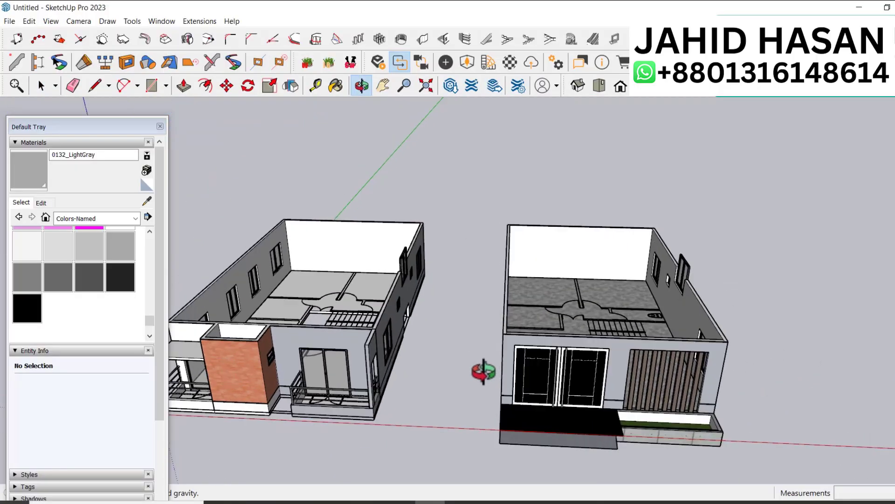
pyautogui.press('space')
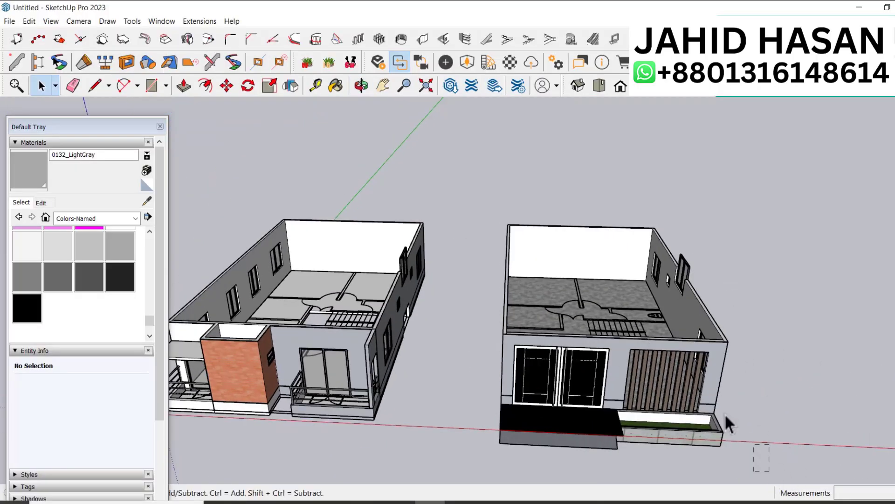
# Step: Move the imported floor plan component 102 4 storey pct.dwg about 198 feet out of the buildings onto empty ground
pyautogui.moveTo(725, 414); pyautogui.dragTo(528, 377, button='middle')
pyautogui.moveTo(581, 408); pyautogui.dragTo(597, 413, button='middle')
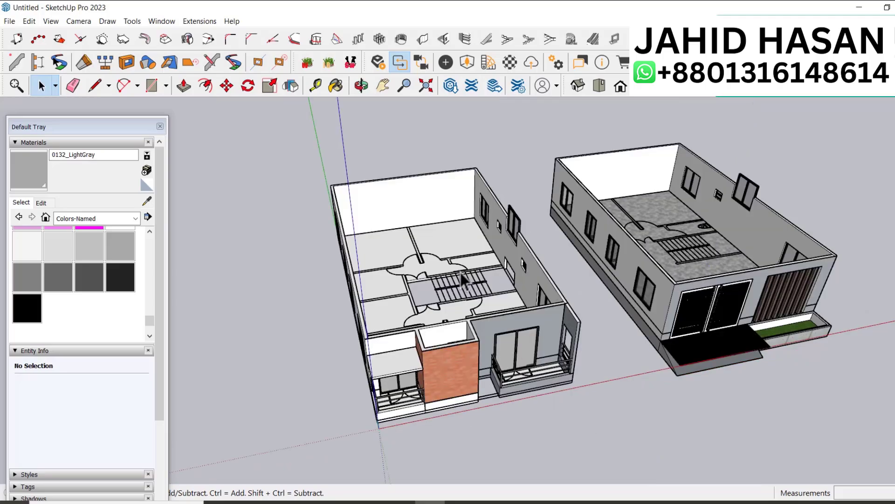
pyautogui.click(429, 264)
pyautogui.scroll(6, 390, 263)
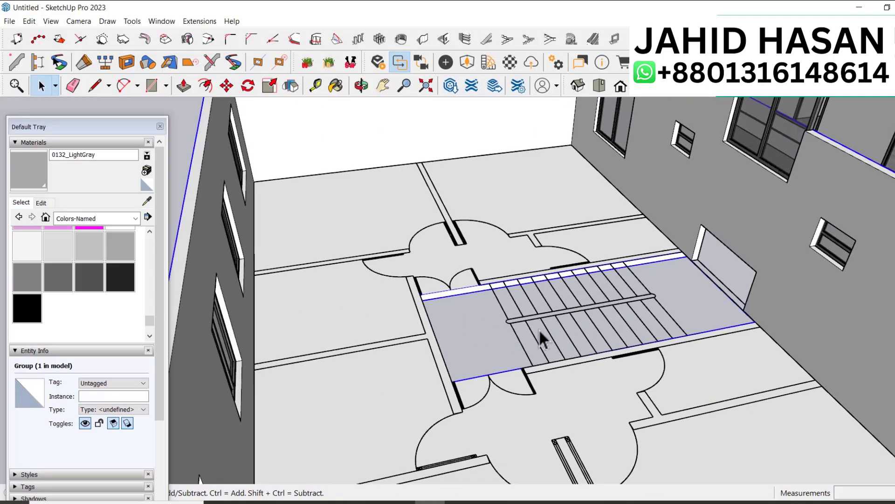
pyautogui.click(536, 320)
pyautogui.press('m')
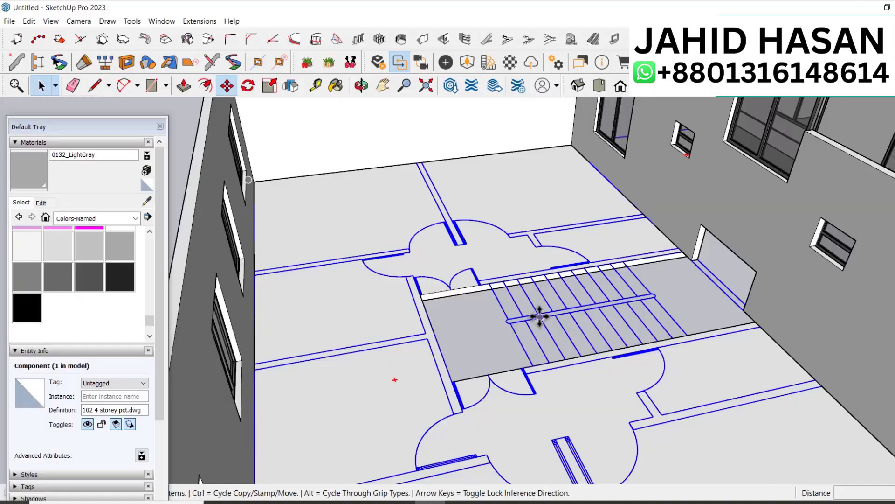
pyautogui.click(539, 317)
pyautogui.scroll(-10, 621, 285)
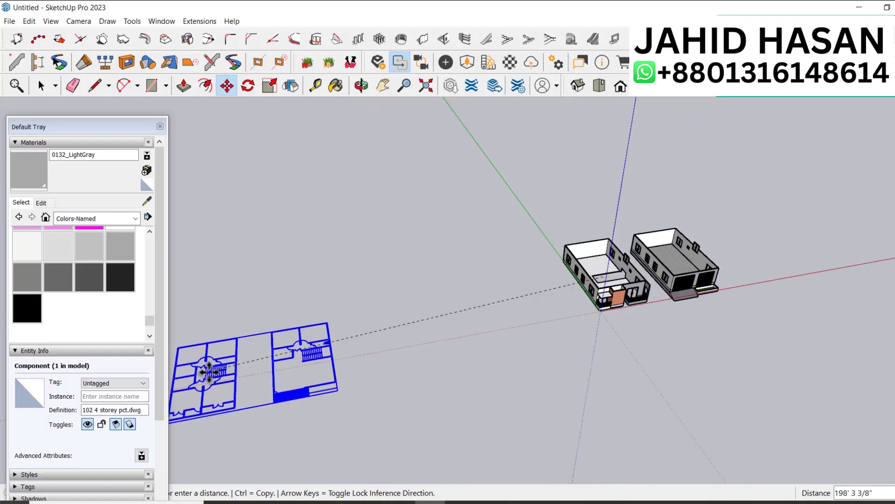
pyautogui.click(208, 372)
pyautogui.press('space')
pyautogui.scroll(3, 648, 289)
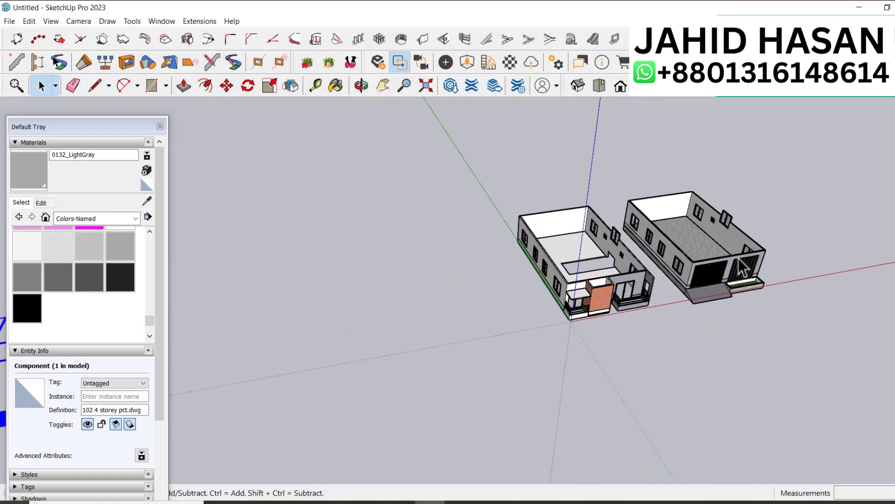
# Step: Window-select all parts of the second building, including ramp, planter and windows, and make them one group
pyautogui.click(745, 275)
pyautogui.scroll(-3, 732, 326)
pyautogui.press('o')
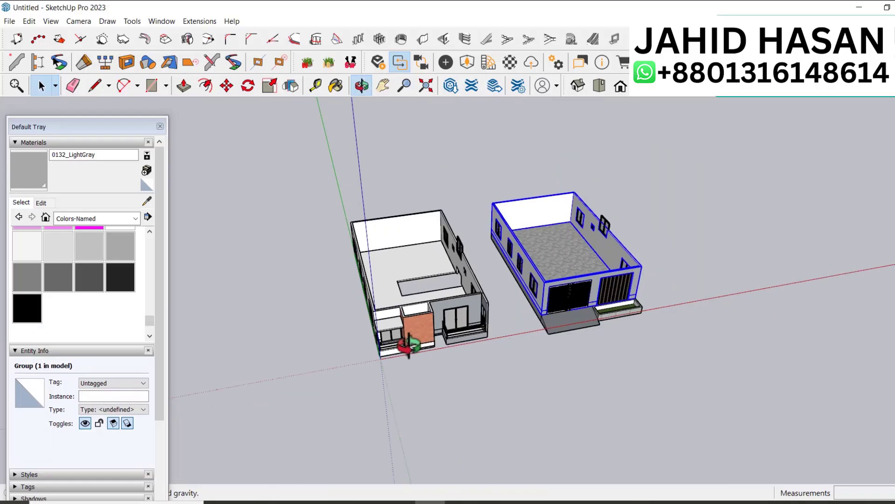
pyautogui.moveTo(400, 343); pyautogui.dragTo(355, 360)
pyautogui.press('space')
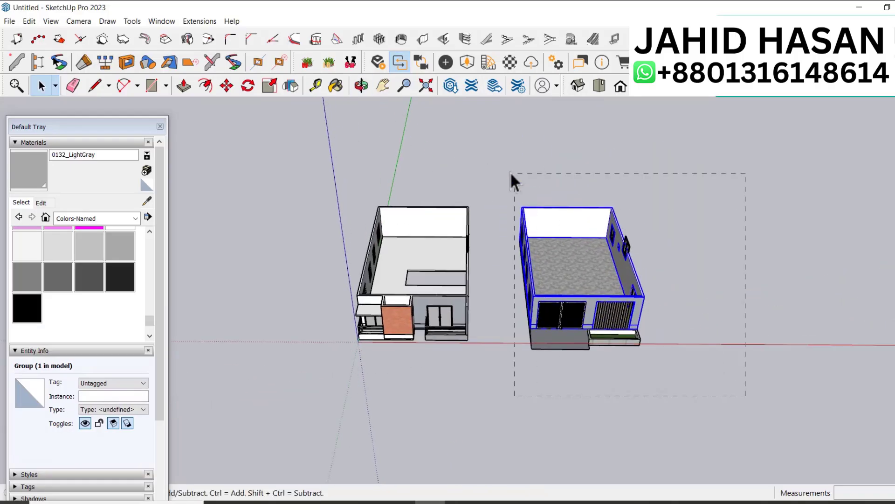
pyautogui.moveTo(510, 172); pyautogui.dragTo(511, 173)
pyautogui.rightClick(572, 264)
pyautogui.press('Escape')
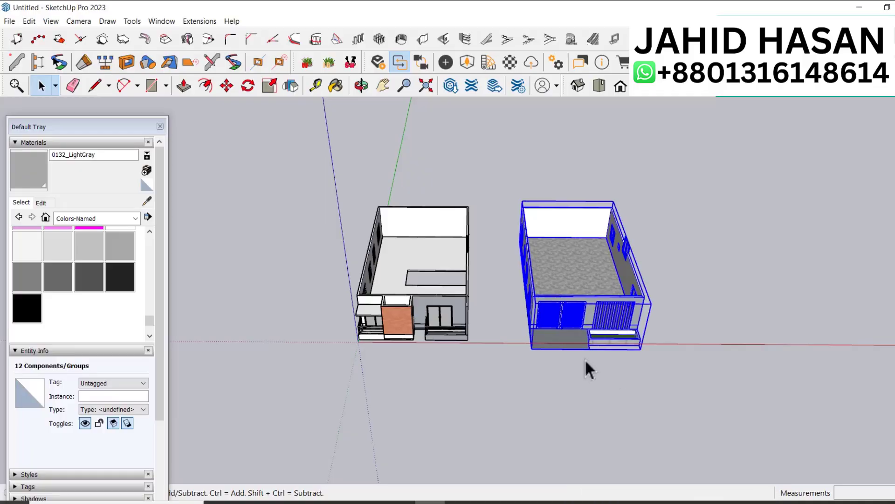
# Step: Window-select all parts of the first building with its brick front and balconies and make them one group
pyautogui.scroll(3, 337, 281)
pyautogui.moveTo(593, 396); pyautogui.dragTo(331, 144)
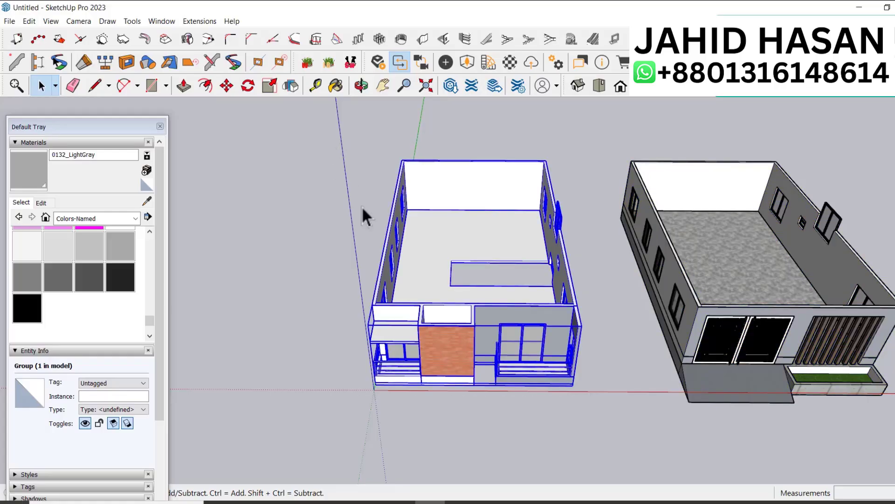
pyautogui.rightClick(446, 312)
pyautogui.click(499, 187)
pyautogui.scroll(3, 384, 314)
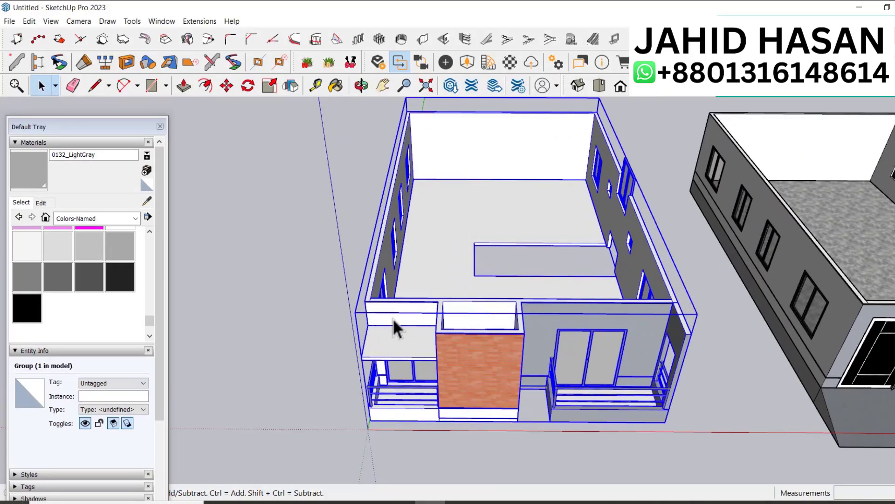
# Step: Copy the first building's group by its bottom back corner onto the matching top corner of the second building
pyautogui.moveTo(401, 320); pyautogui.dragTo(272, 284, button='middle')
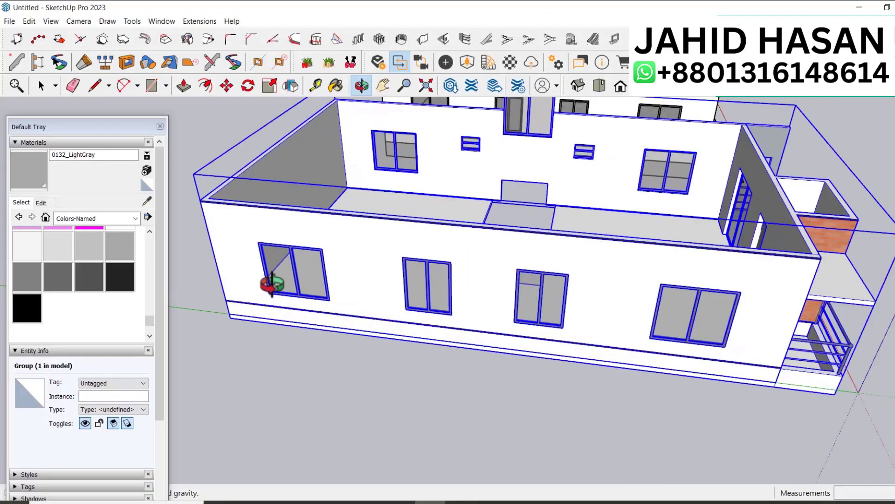
pyautogui.scroll(5, 272, 284)
pyautogui.press('m')
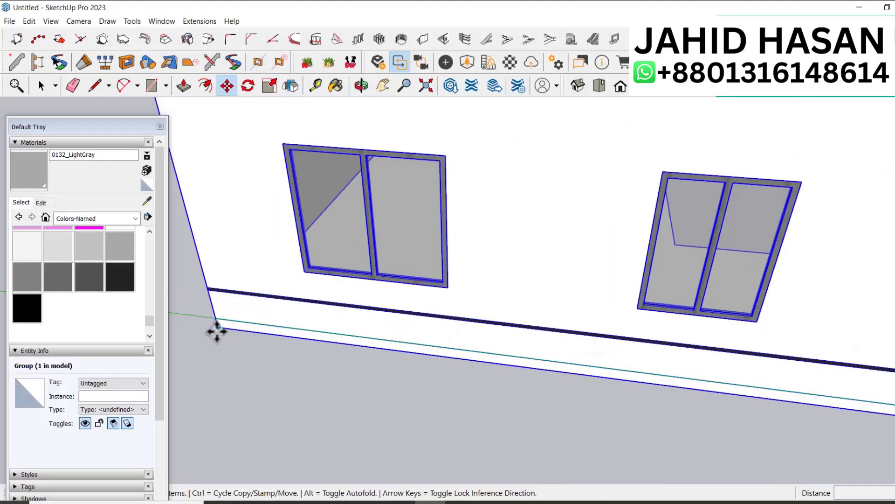
pyautogui.click(217, 330)
pyautogui.press('ctrl')
pyautogui.scroll(-8, 426, 417)
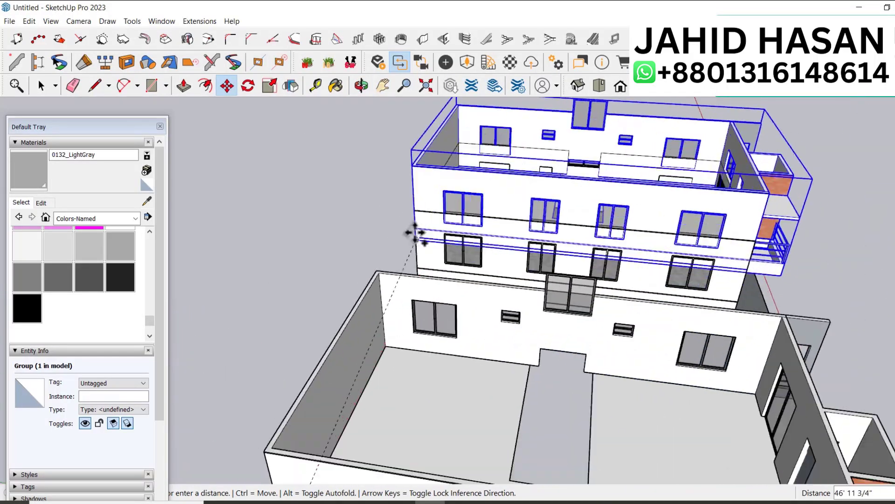
pyautogui.scroll(5, 415, 233)
pyautogui.click(392, 193)
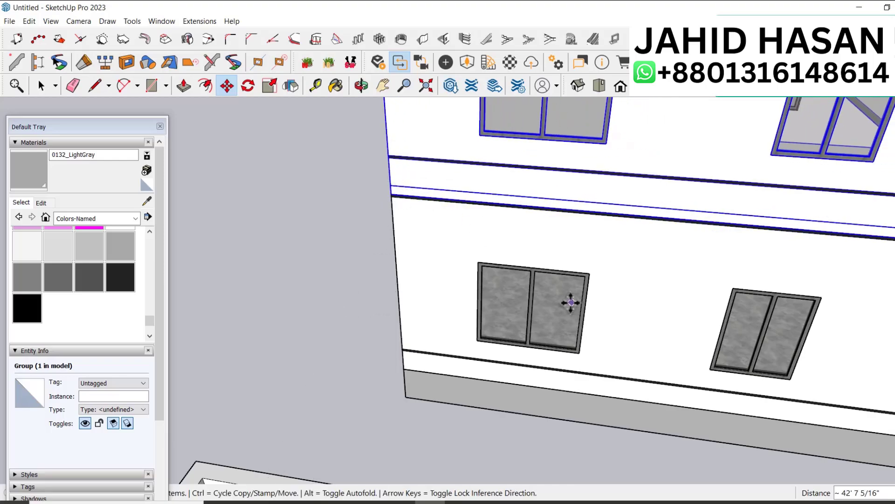
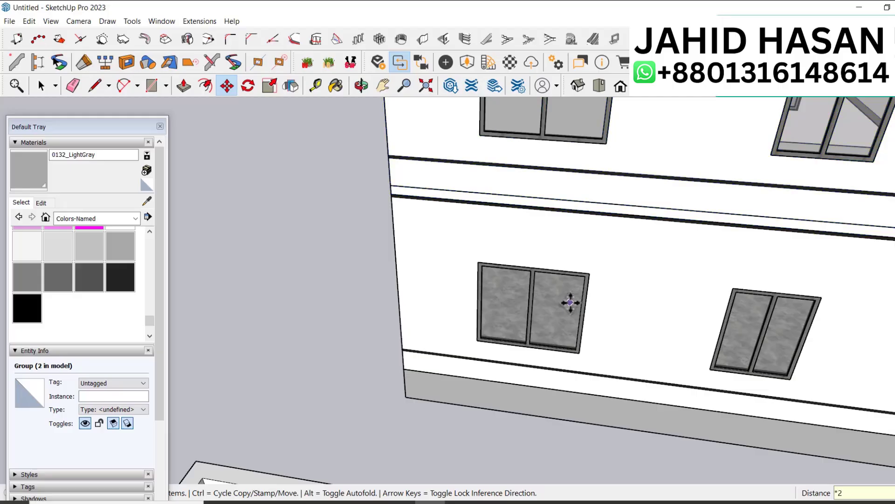
# Step: Place a copy of the first building's group on the second building, matching its bottom back corner to the top back corner
pyautogui.hotkey('ctrl', 't')
pyautogui.moveTo(576, 332); pyautogui.dragTo(464, 373, button='middle')
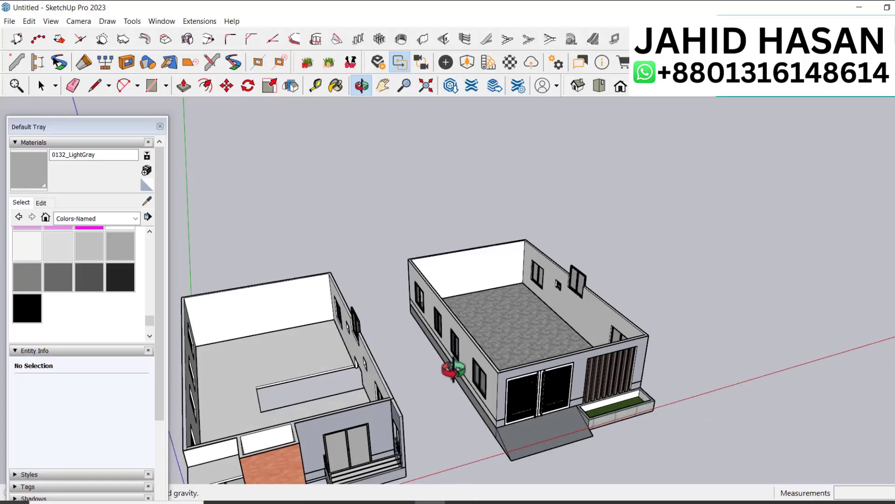
pyautogui.scroll(-5, 420, 355)
pyautogui.scroll(3, 445, 337)
pyautogui.scroll(4, 464, 333)
pyautogui.moveTo(463, 334); pyautogui.dragTo(616, 344, button='middle')
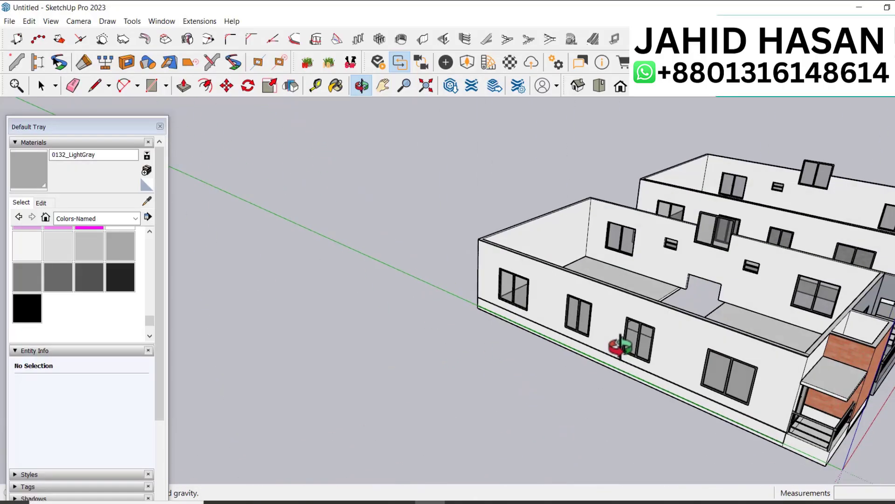
pyautogui.press('space')
pyautogui.click(548, 310)
pyautogui.press('m')
pyautogui.scroll(5, 476, 308)
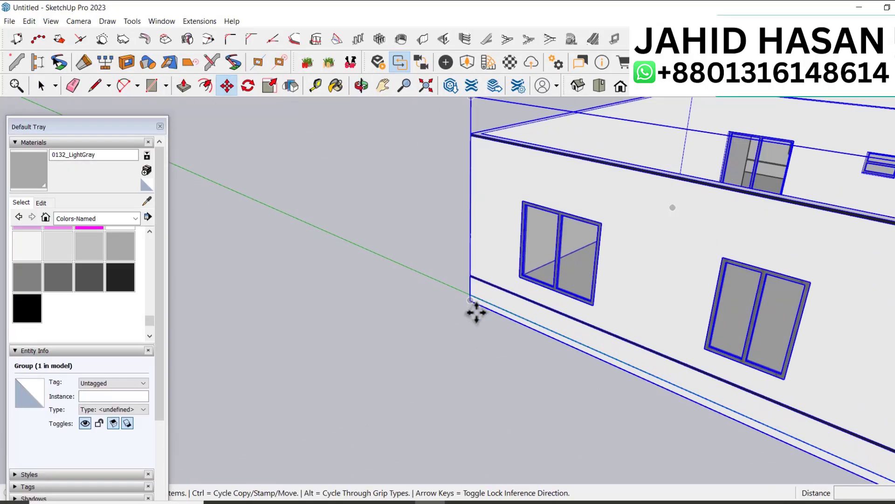
pyautogui.click(467, 298)
pyautogui.scroll(-5, 426, 340)
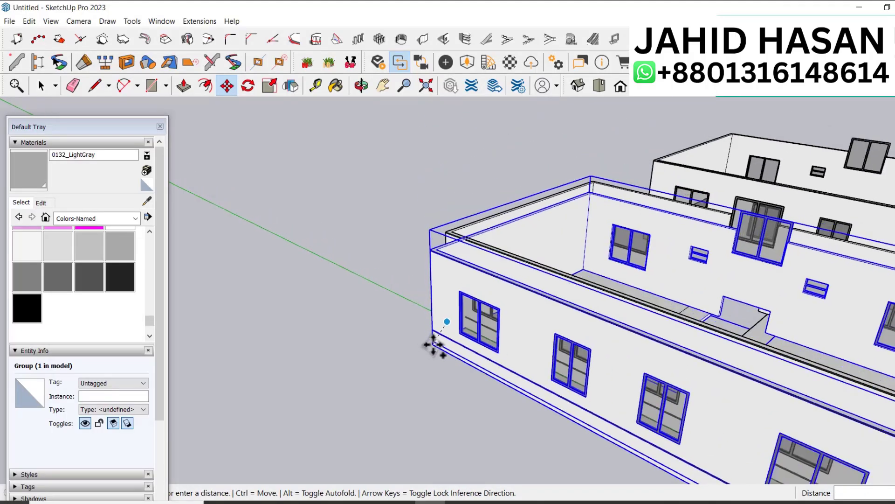
pyautogui.moveTo(433, 343); pyautogui.dragTo(654, 175, button='middle')
pyautogui.scroll(5, 563, 205)
pyautogui.scroll(4, 563, 200)
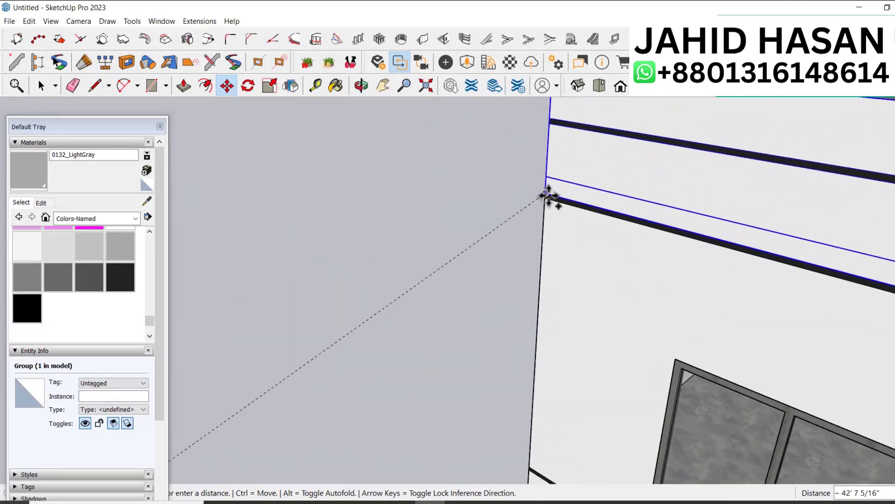
pyautogui.click(552, 199)
# Step: Copy the stacked floor from its bottom back corner to its top back corner and multiply the copy by 2
pyautogui.click(545, 196)
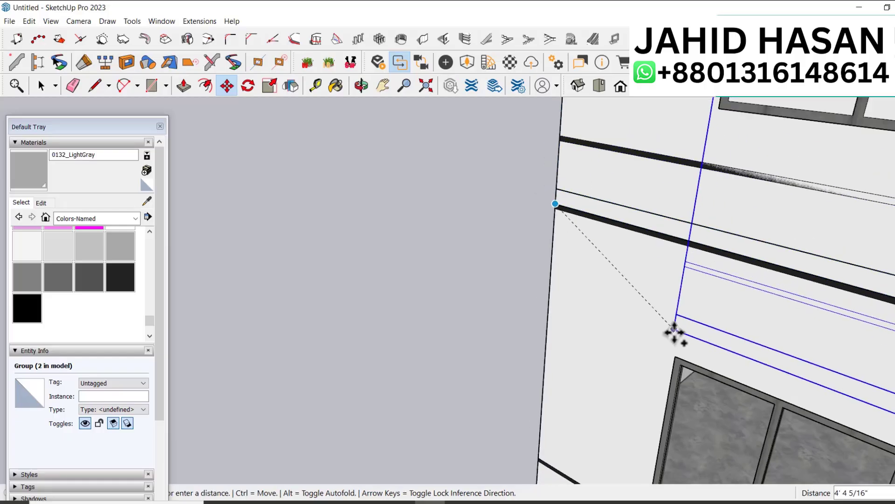
pyautogui.scroll(-3, 673, 330)
pyautogui.scroll(5, 680, 144)
pyautogui.scroll(2, 650, 167)
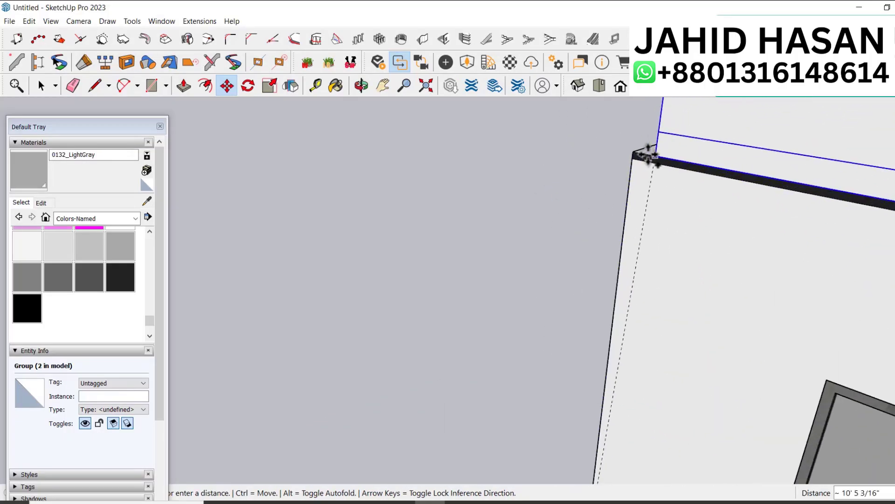
pyautogui.click(635, 151)
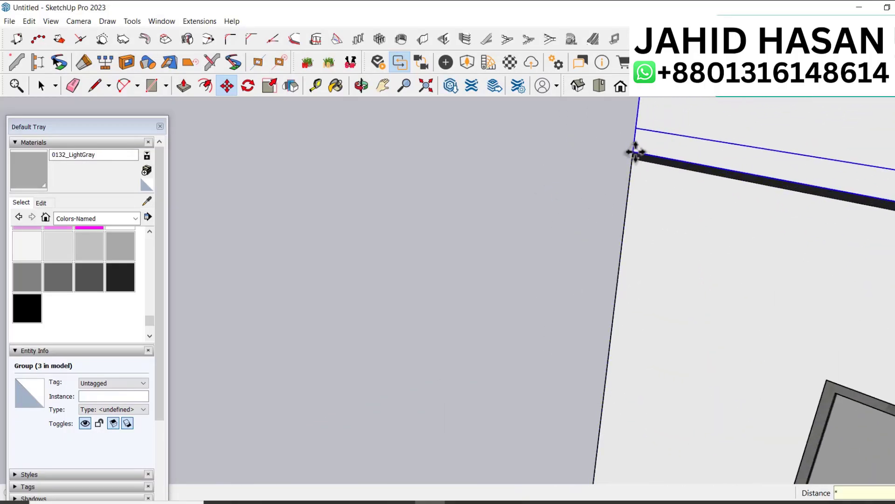
pyautogui.write('*2')
pyautogui.press('Return')
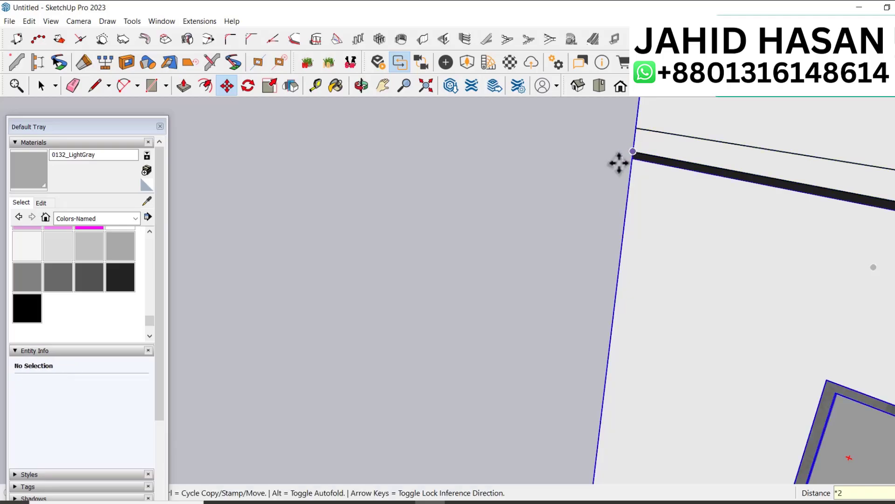
# Step: Inspect the stacked building's side walls, brick front and balconies for alignment between the floors
pyautogui.scroll(-10, 519, 228)
pyautogui.press('space')
pyautogui.press('o')
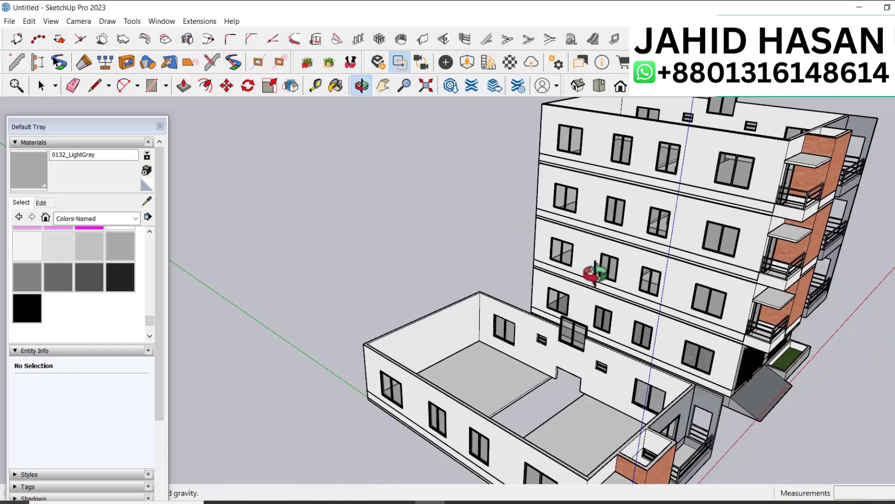
pyautogui.moveTo(593, 272); pyautogui.dragTo(706, 206)
pyautogui.scroll(5, 707, 206)
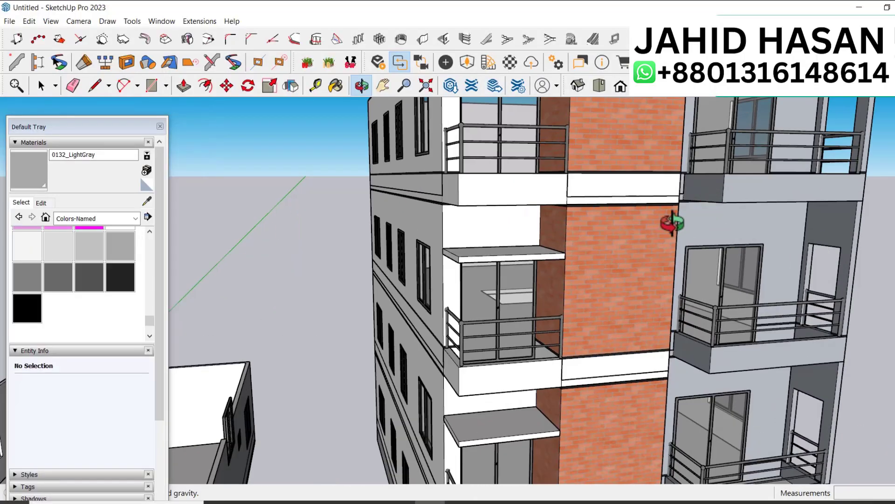
pyautogui.scroll(-2, 524, 236)
pyautogui.scroll(6, 525, 220)
pyautogui.scroll(-4, 527, 183)
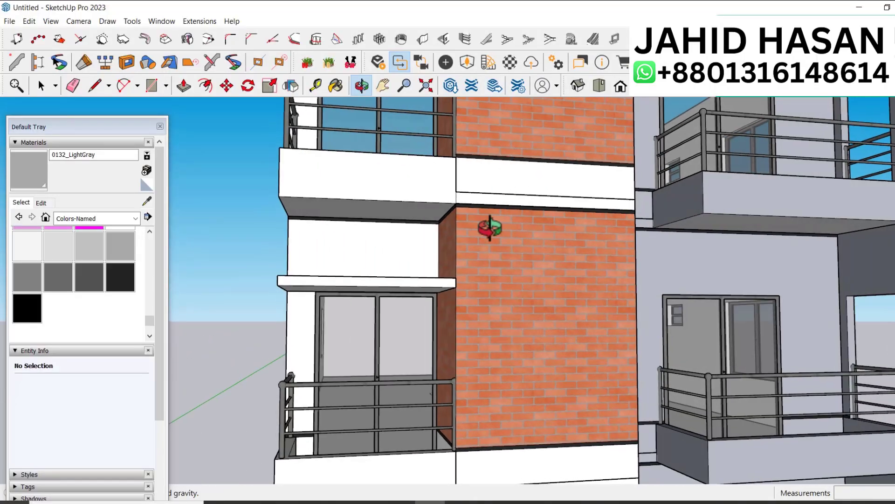
pyautogui.scroll(2, 485, 225)
pyautogui.scroll(-6, 504, 262)
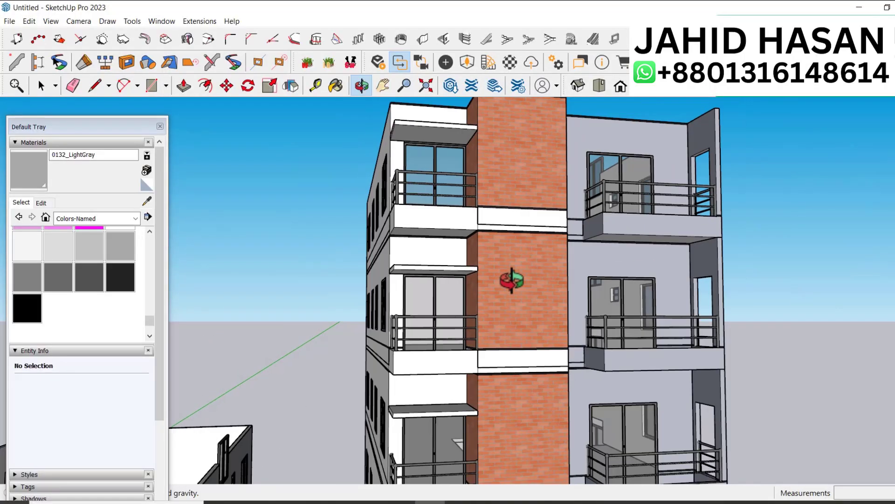
pyautogui.scroll(-2, 479, 283)
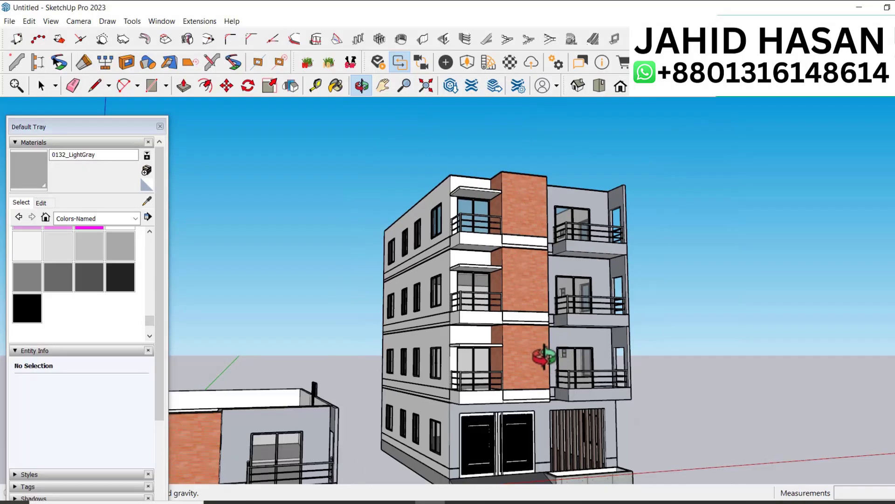
pyautogui.scroll(-5, 542, 357)
# Step: Move the leftover first building group about 100 feet along the red axis, beside the floor plans
pyautogui.moveTo(513, 293); pyautogui.dragTo(443, 405)
pyautogui.press('space')
pyautogui.click(401, 373)
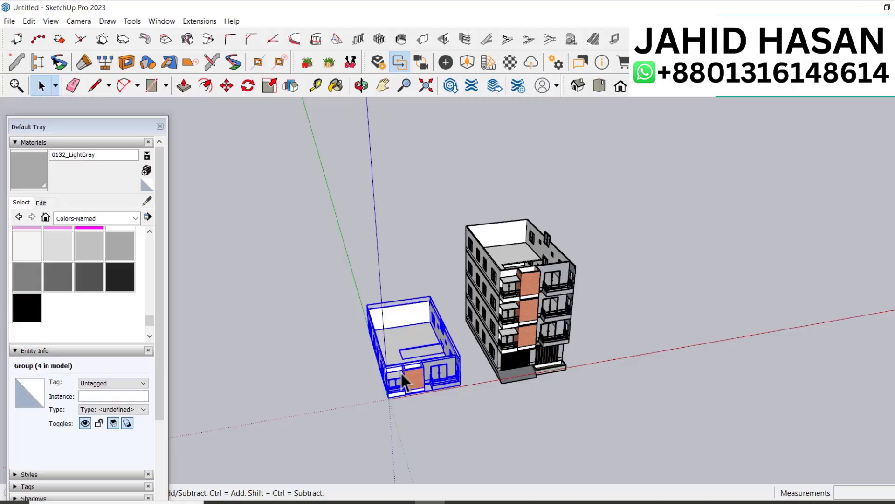
pyautogui.press('m')
pyautogui.click(412, 373)
pyautogui.scroll(-1, 521, 319)
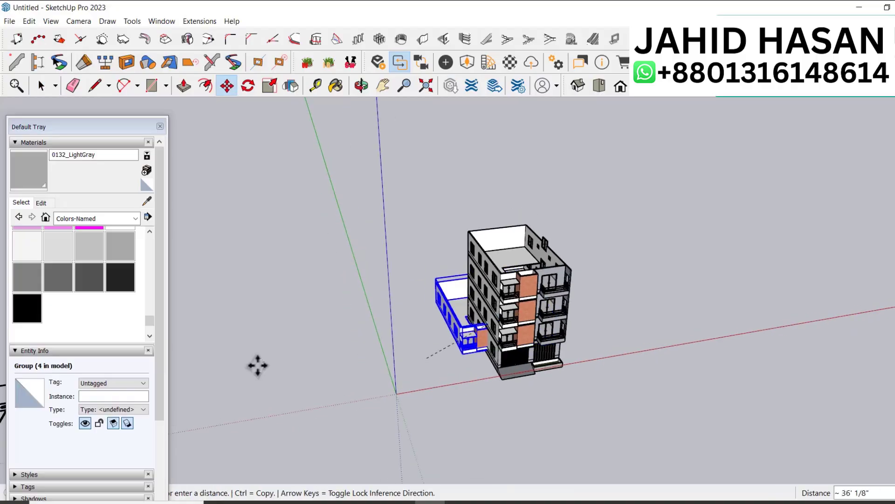
pyautogui.scroll(-5, 476, 275)
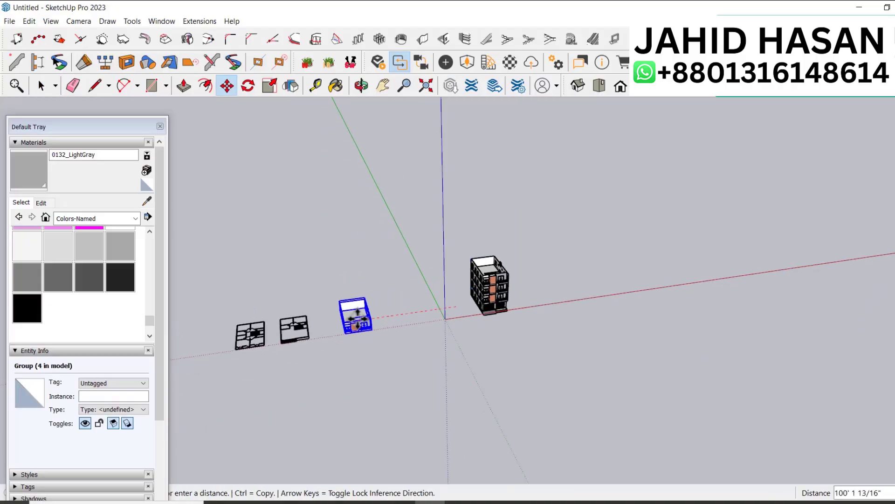
pyautogui.click(360, 323)
# Step: Explode the moved first building group into its separate parts
pyautogui.press('space')
pyautogui.rightClick(360, 322)
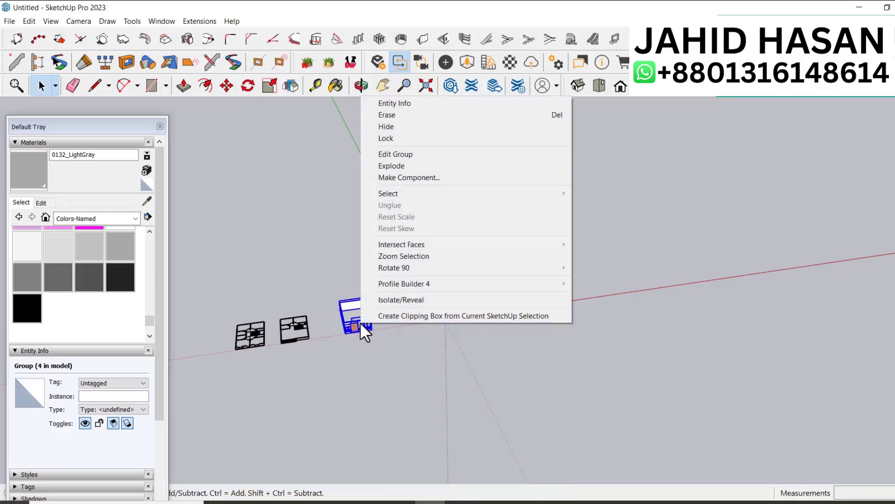
pyautogui.click(400, 165)
# Step: Copy the exploded building's floor slab, balcony railings and canopy together by the bottom back corner onto the stacked building's top back corner
pyautogui.scroll(1, 382, 269)
pyautogui.scroll(3, 460, 258)
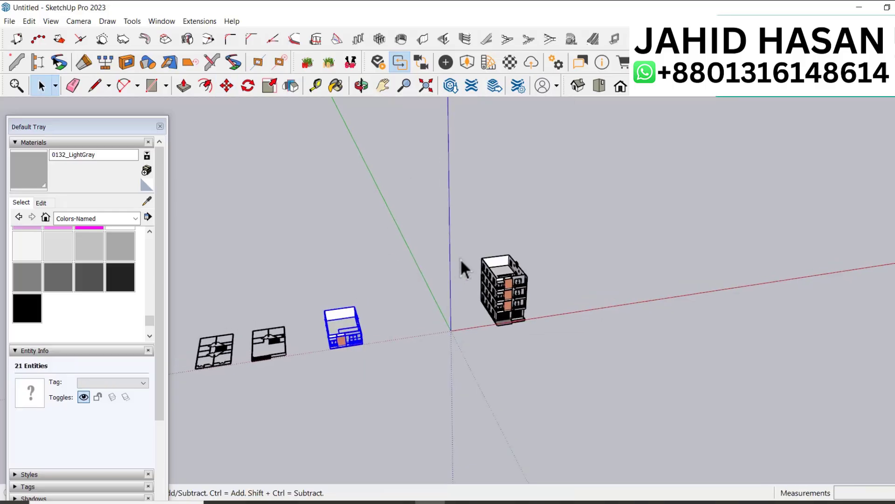
pyautogui.scroll(-2, 584, 314)
pyautogui.hotkey('shift', 'z')
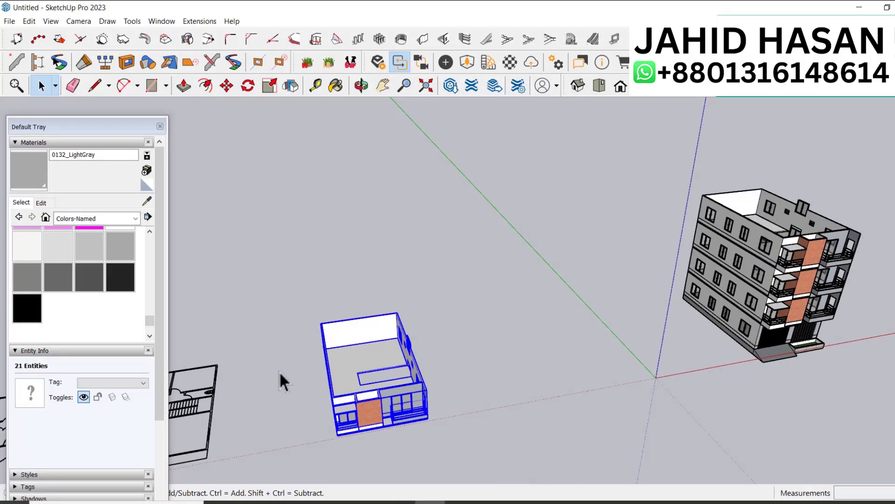
pyautogui.scroll(-3, 710, 303)
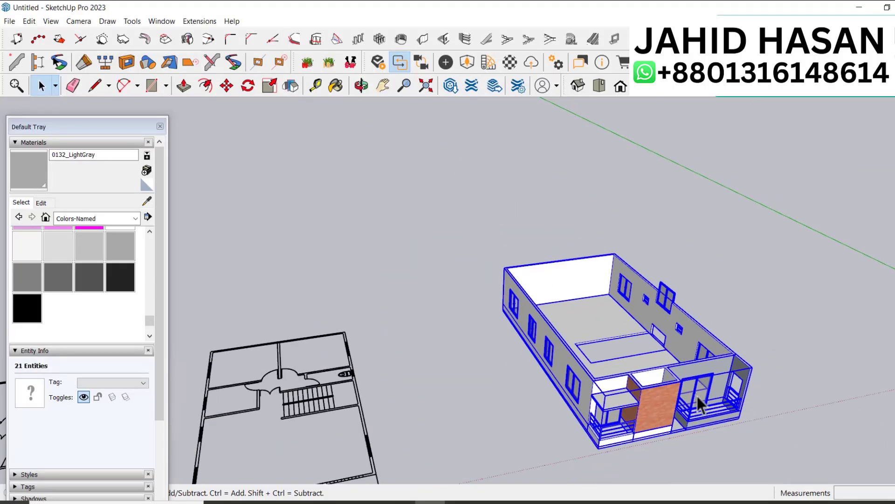
pyautogui.scroll(4, 584, 443)
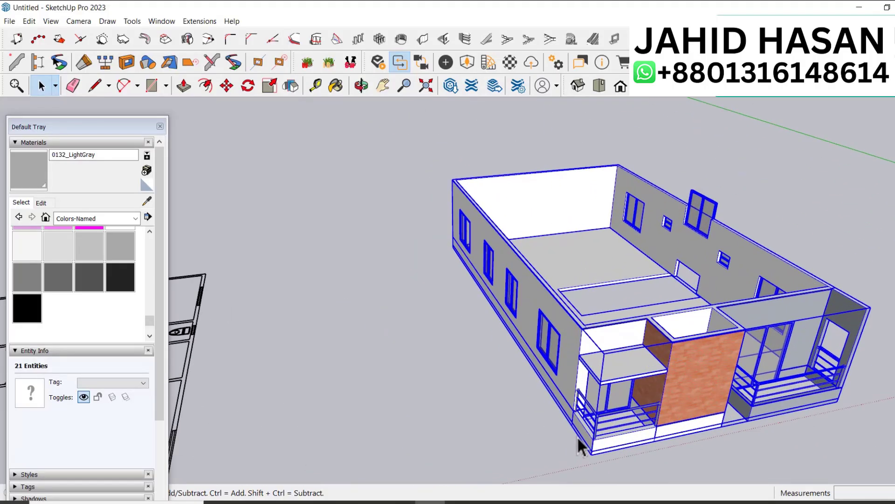
pyautogui.moveTo(594, 443); pyautogui.dragTo(651, 383, button='middle')
pyautogui.click(642, 361)
pyautogui.scroll(2, 641, 362)
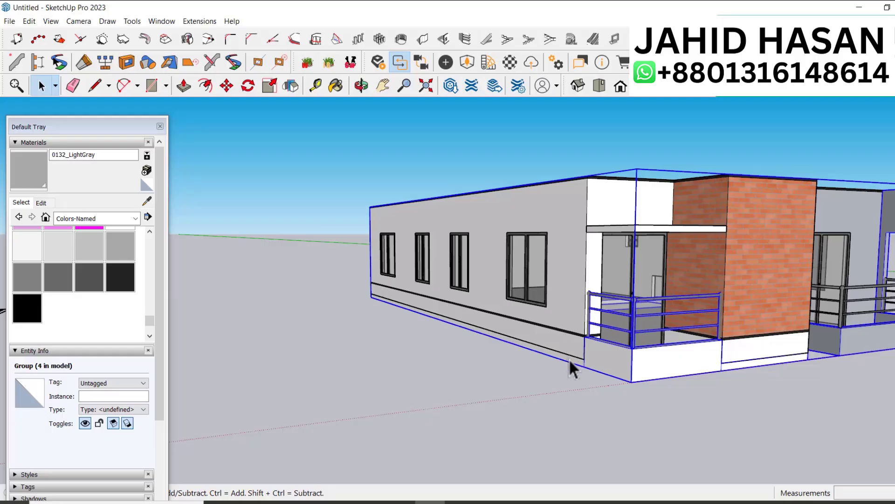
pyautogui.moveTo(569, 367); pyautogui.dragTo(772, 358, button='middle')
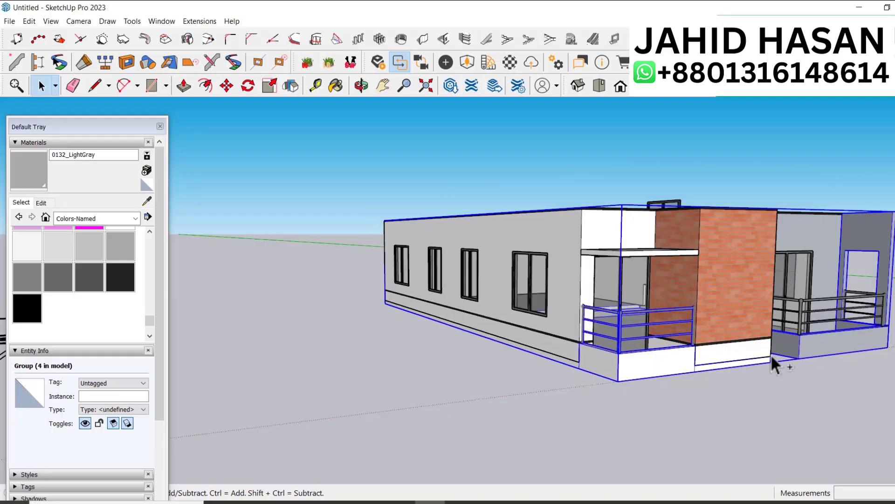
pyautogui.keyDown('ctrl'); pyautogui.click(803, 306); pyautogui.keyUp('ctrl')
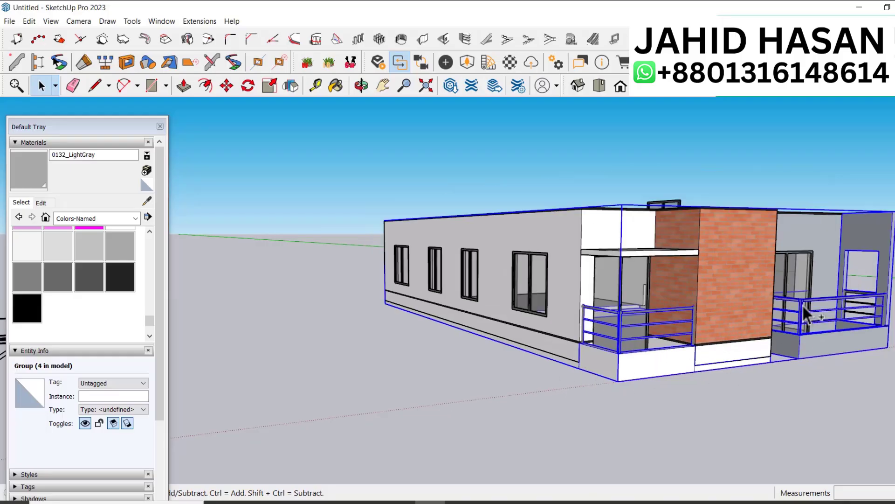
pyautogui.keyDown('ctrl'); pyautogui.click(638, 254); pyautogui.keyUp('ctrl')
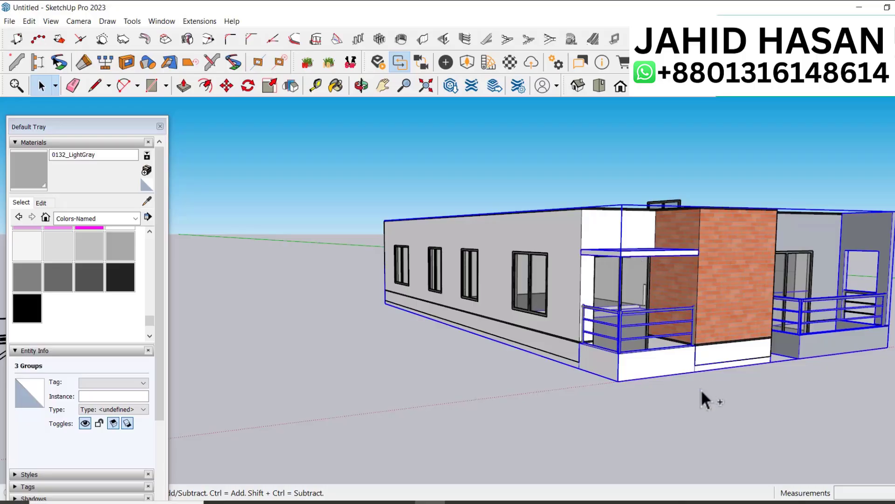
pyautogui.scroll(-3, 701, 389)
pyautogui.scroll(6, 444, 321)
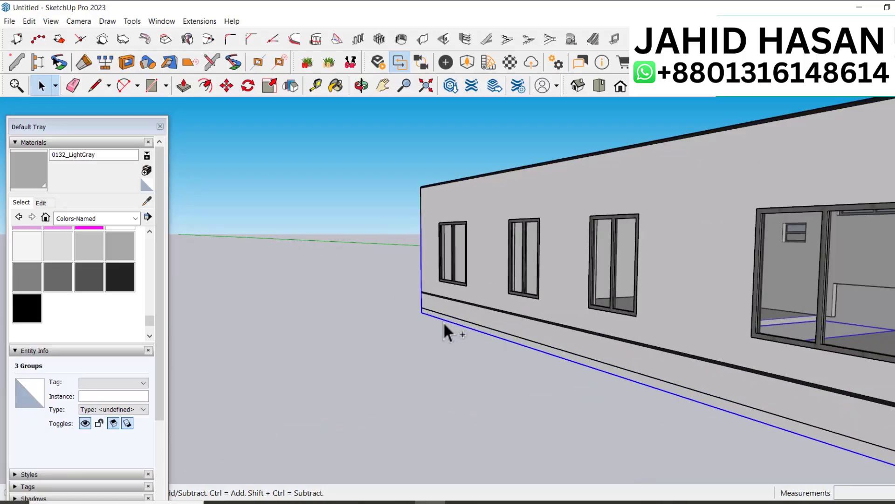
pyautogui.press('m')
pyautogui.click(420, 313)
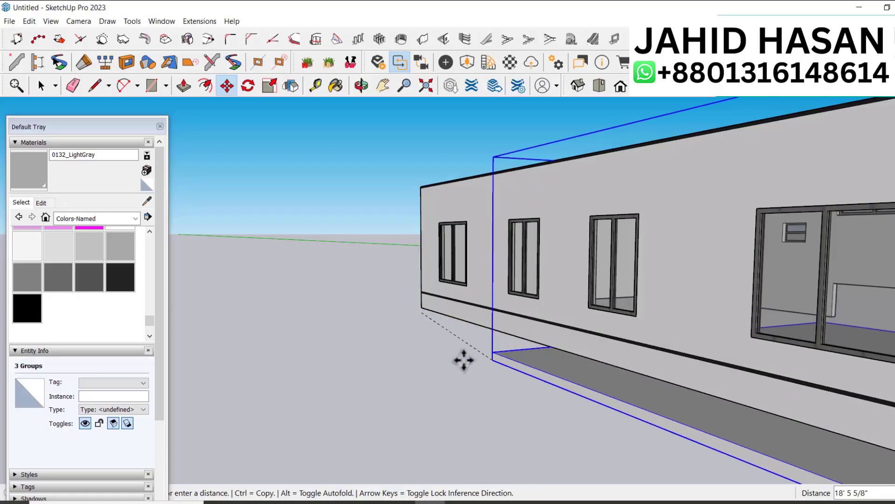
pyautogui.scroll(-3, 463, 359)
pyautogui.scroll(-4, 390, 371)
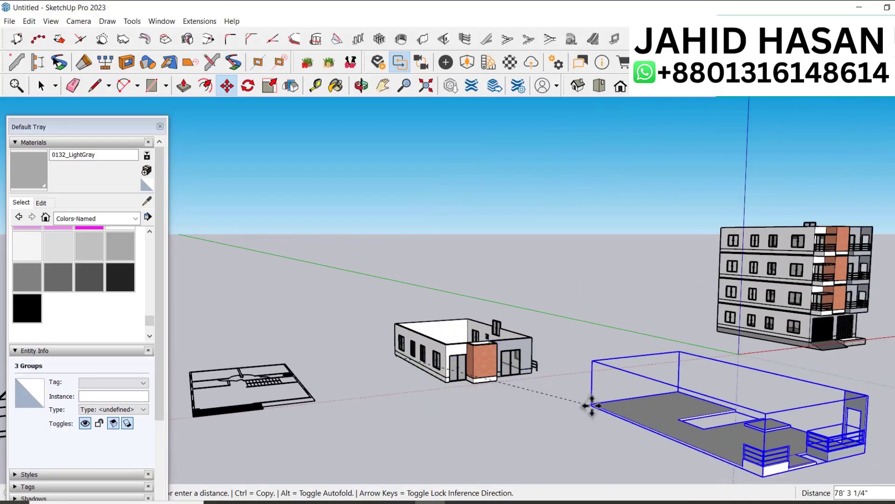
pyautogui.press('ctrl')
pyautogui.scroll(5, 765, 216)
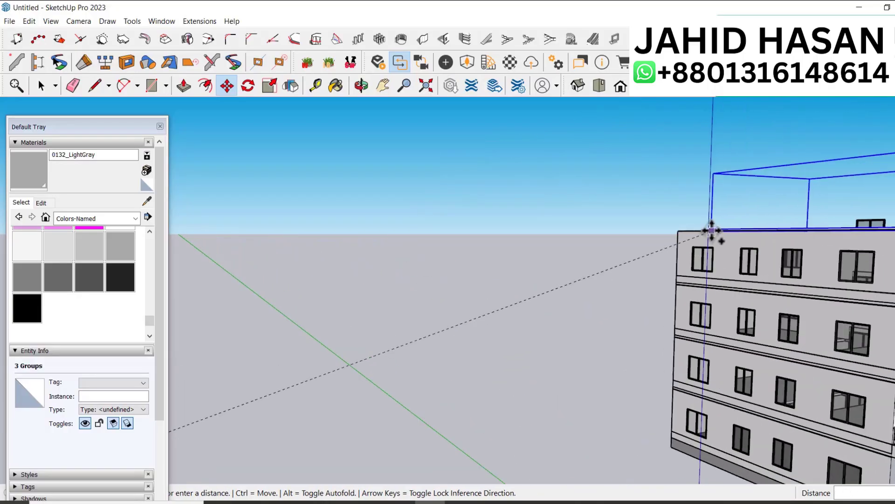
pyautogui.scroll(5, 693, 229)
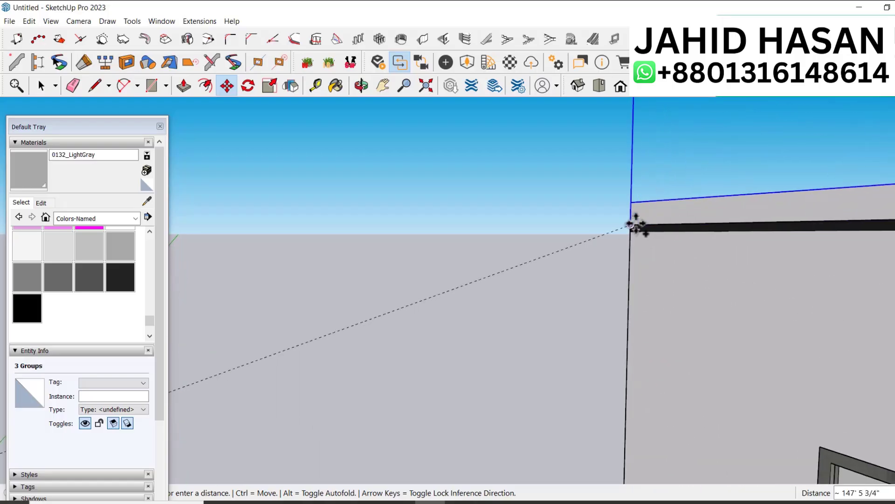
pyautogui.click(633, 234)
pyautogui.scroll(-6, 545, 357)
pyautogui.press('space')
# Step: Delete the copied canopy slab floating above the rooftop balcony
pyautogui.moveTo(537, 289); pyautogui.dragTo(459, 298, button='middle')
pyautogui.scroll(-6, 599, 407)
pyautogui.scroll(6, 589, 370)
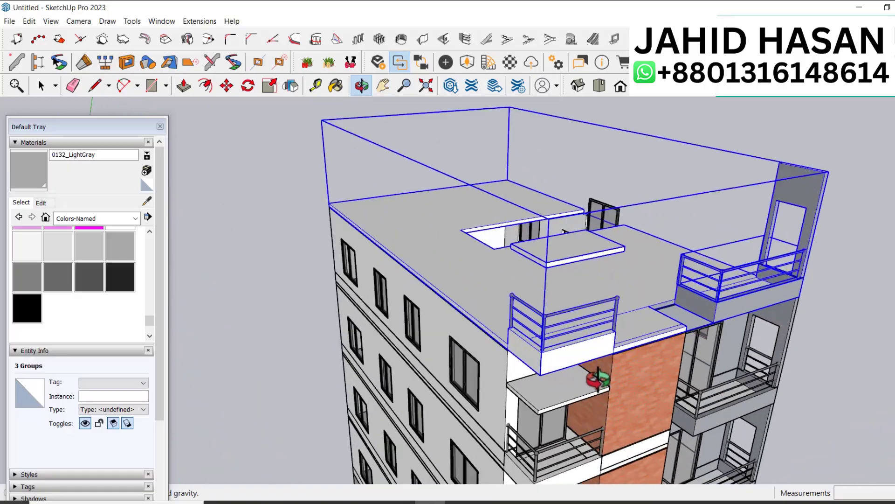
pyautogui.moveTo(584, 394); pyautogui.dragTo(545, 289)
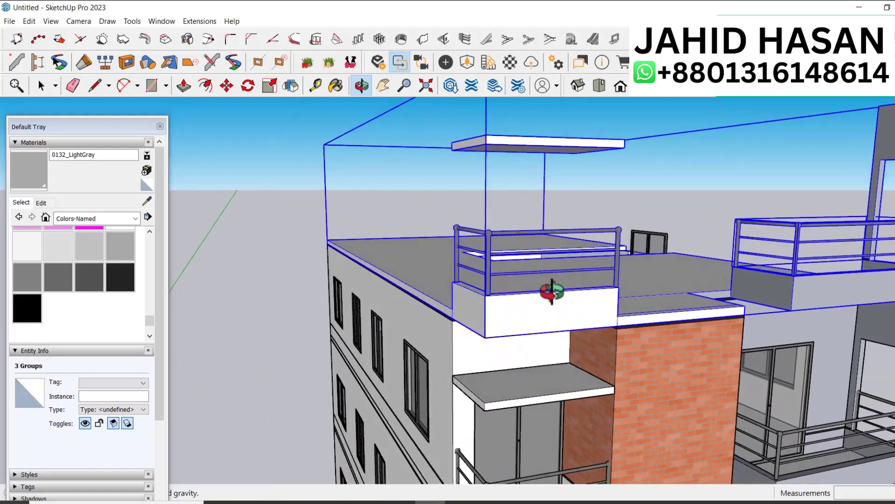
pyautogui.press('space')
pyautogui.click(545, 147)
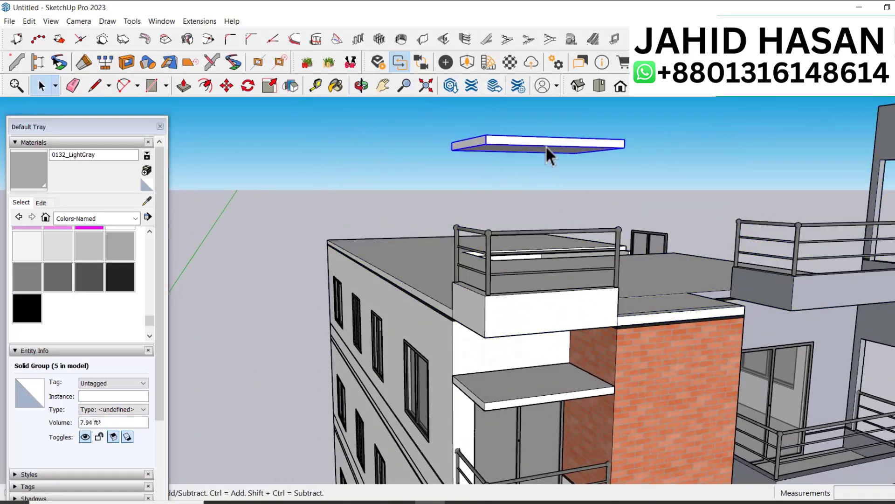
pyautogui.press('Delete')
pyautogui.scroll(-5, 583, 308)
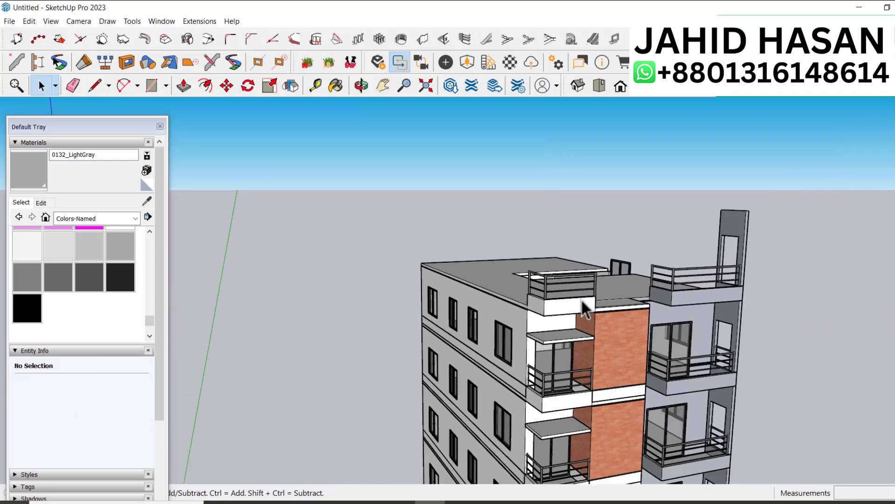
# Step: Examine the stacked building's rooftop slab and balconies from below and above
pyautogui.moveTo(586, 315); pyautogui.dragTo(573, 240, button='middle')
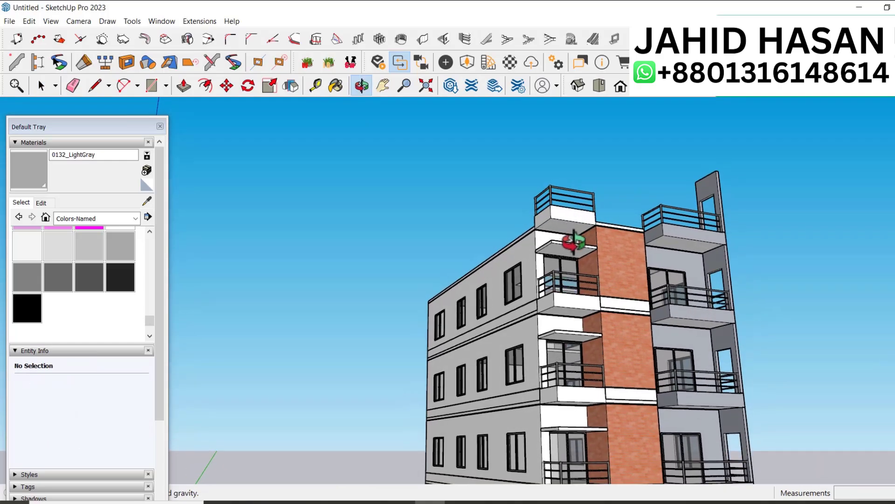
pyautogui.scroll(-2, 574, 240)
pyautogui.scroll(2, 635, 331)
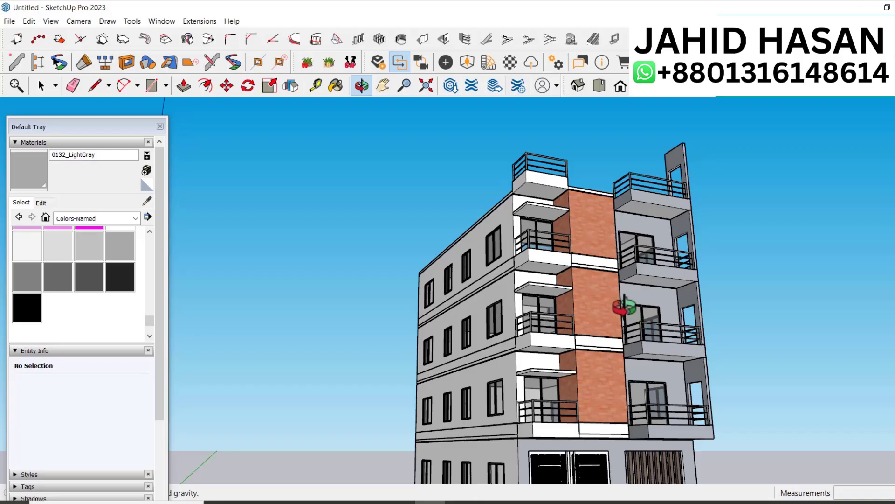
pyautogui.moveTo(614, 293); pyautogui.dragTo(624, 424, button='middle')
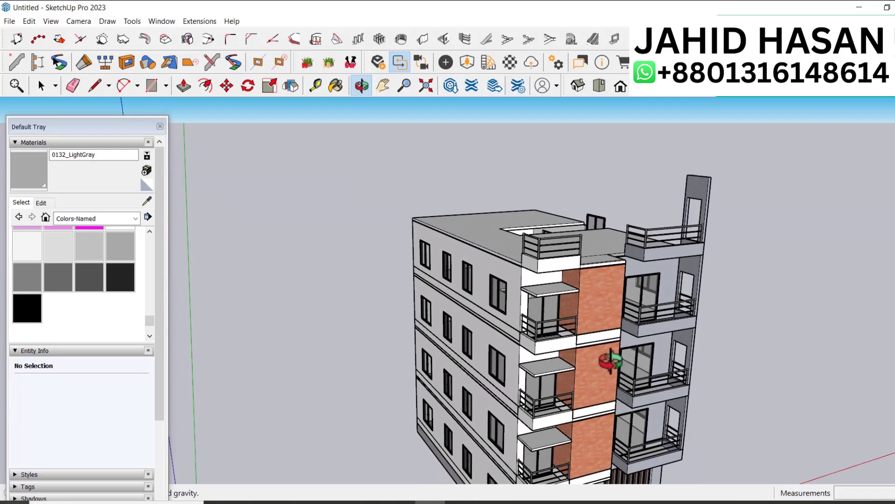
pyautogui.scroll(2, 624, 346)
# Step: Copy the leftover exploded building's wall group into the empty space along the red axis, towards the stacked building
pyautogui.scroll(-8, 638, 326)
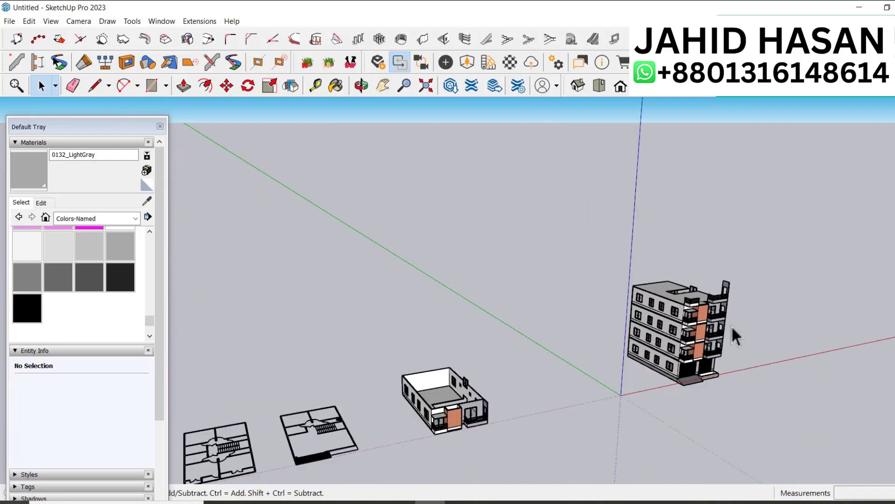
pyautogui.scroll(5, 576, 412)
pyautogui.moveTo(597, 434); pyautogui.dragTo(571, 381, button='middle')
pyautogui.click(555, 422)
pyautogui.scroll(3, 556, 419)
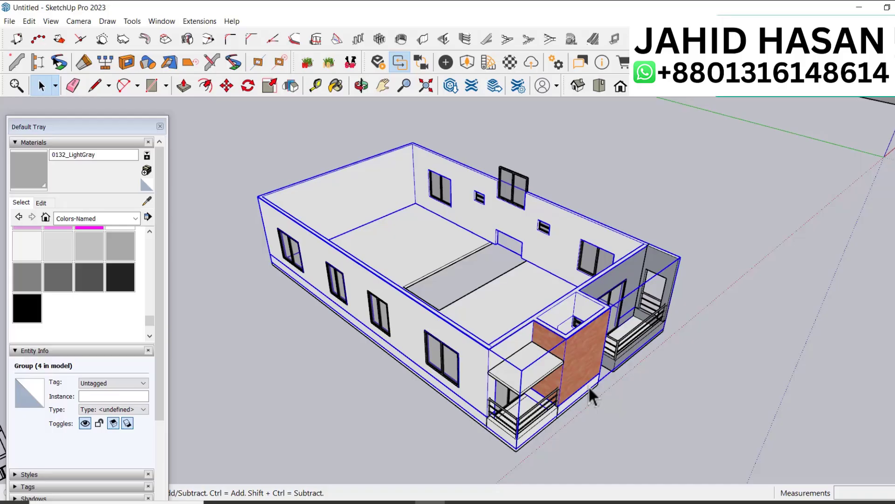
pyautogui.press('m')
pyautogui.click(596, 428)
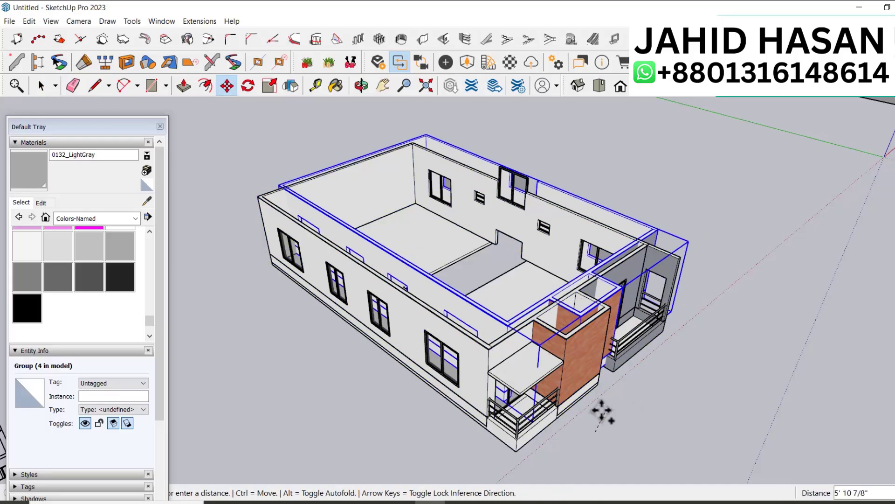
pyautogui.scroll(-3, 602, 413)
pyautogui.click(763, 274)
pyautogui.press('space')
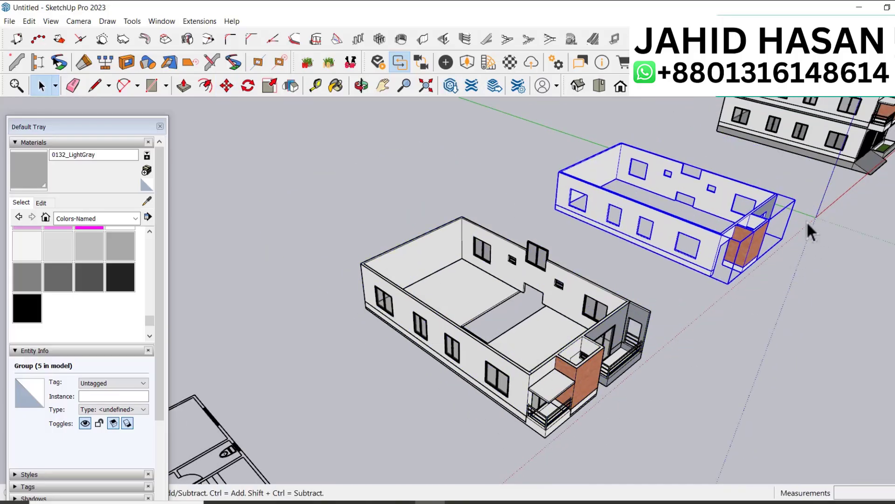
# Step: Open the copied wall group and push the white balcony doorway wall beside the brick shaft in by 5 inches
pyautogui.scroll(5, 807, 220)
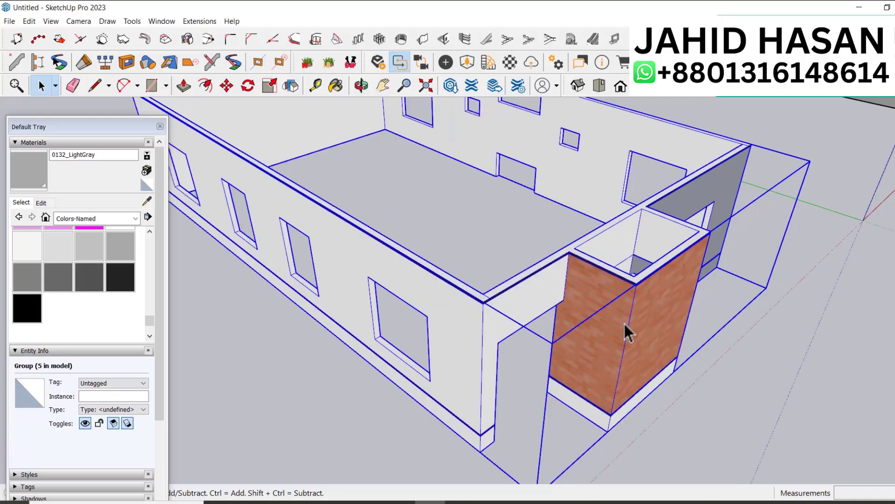
pyautogui.doubleClick(623, 321)
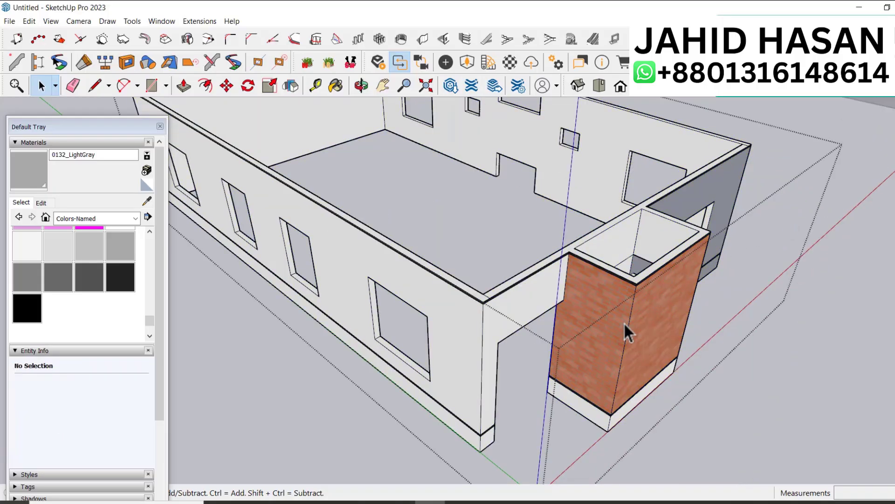
pyautogui.press('p')
pyautogui.scroll(5, 566, 275)
pyautogui.click(558, 280)
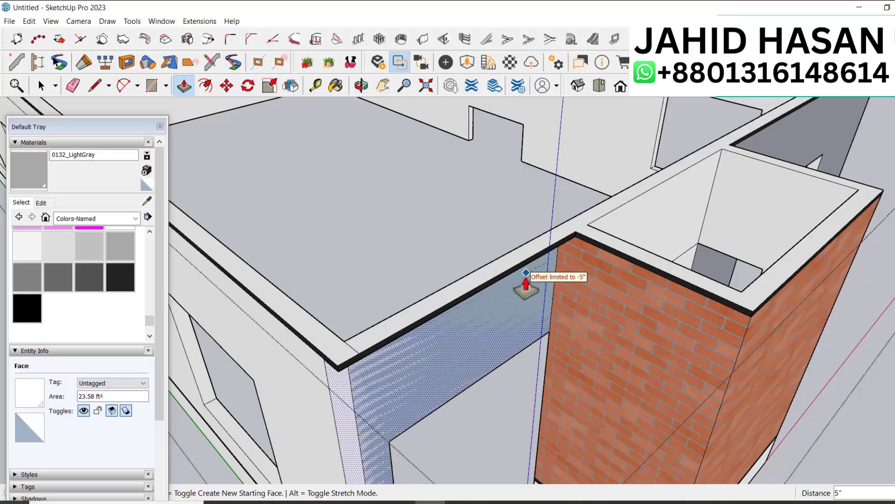
pyautogui.scroll(2, 543, 280)
pyautogui.click(548, 258)
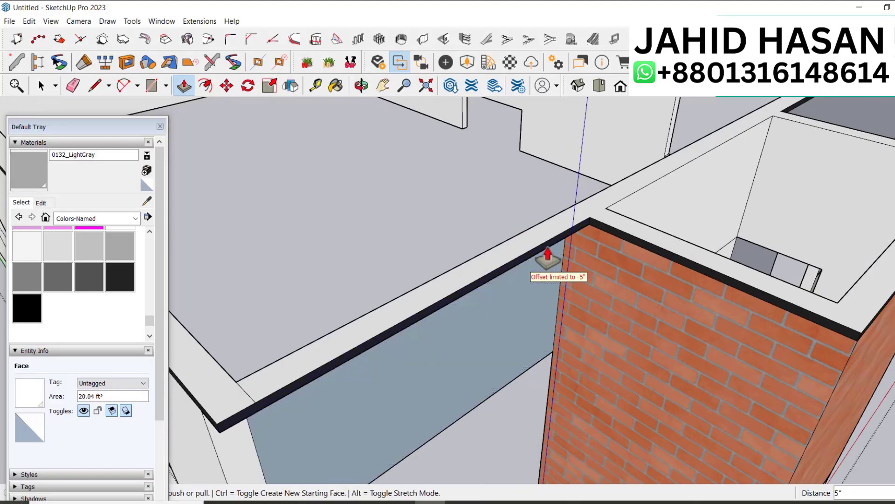
# Step: Push the grey doorway wall on the other side of the brick shaft in by its 5-inch thickness
pyautogui.scroll(-4, 513, 255)
pyautogui.moveTo(510, 286); pyautogui.dragTo(747, 171, button='middle')
pyautogui.scroll(4, 595, 154)
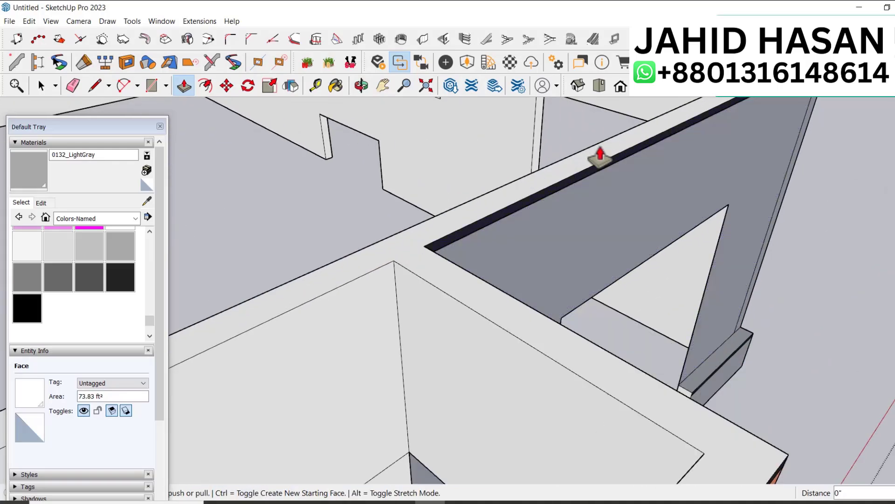
pyautogui.scroll(-6, 562, 190)
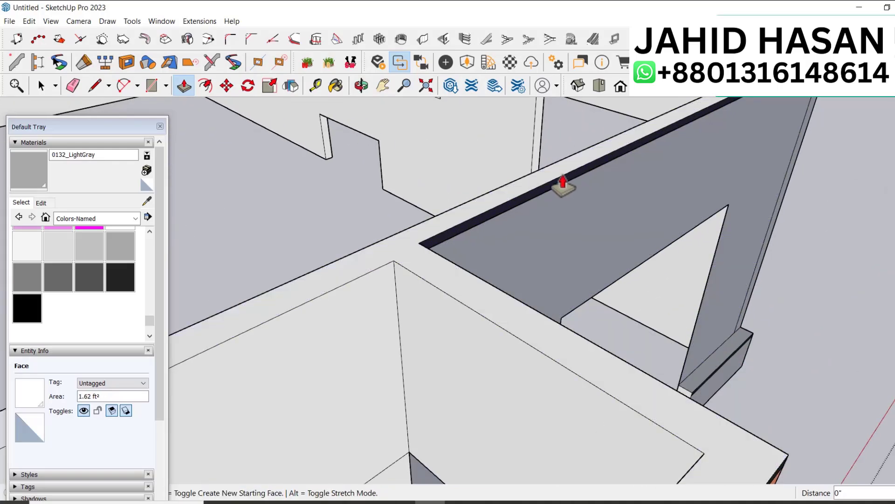
pyautogui.scroll(-3, 563, 247)
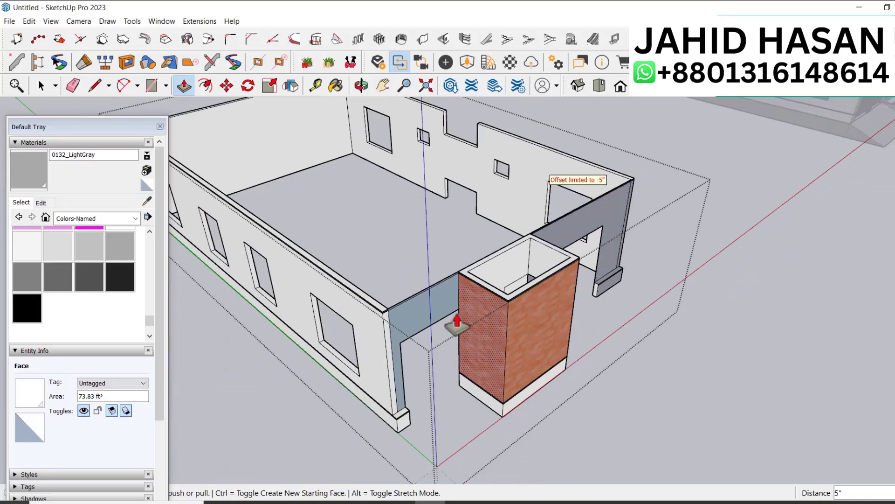
# Step: Erase the remaining faces of the two doorway walls flanking the brick shaft
pyautogui.press('e')
pyautogui.moveTo(419, 289); pyautogui.dragTo(432, 325)
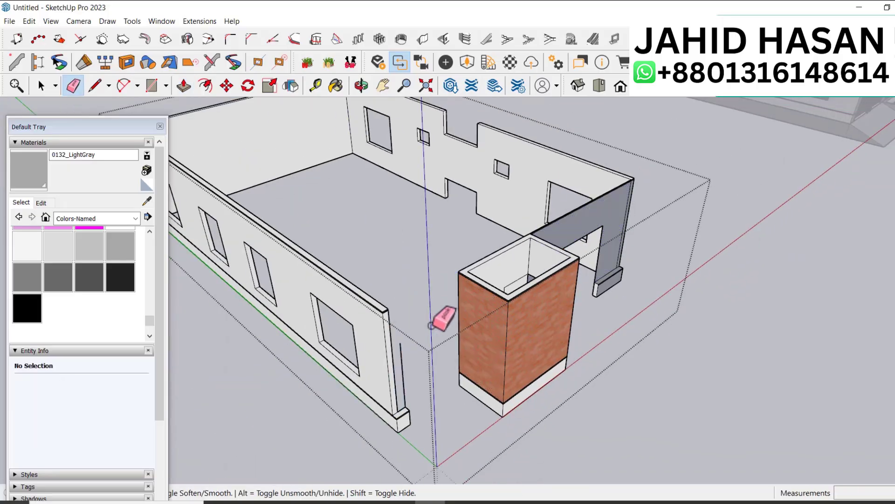
pyautogui.scroll(6, 616, 261)
pyautogui.scroll(-2, 537, 250)
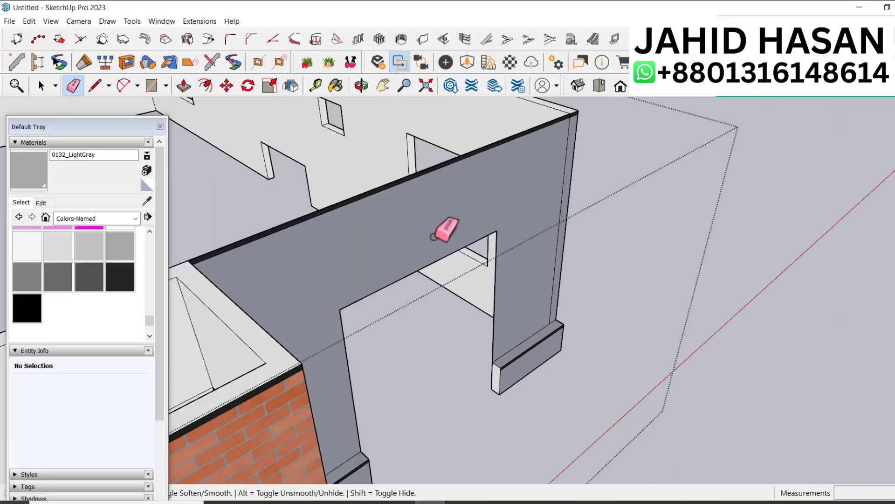
pyautogui.click(329, 228)
pyautogui.scroll(-4, 494, 351)
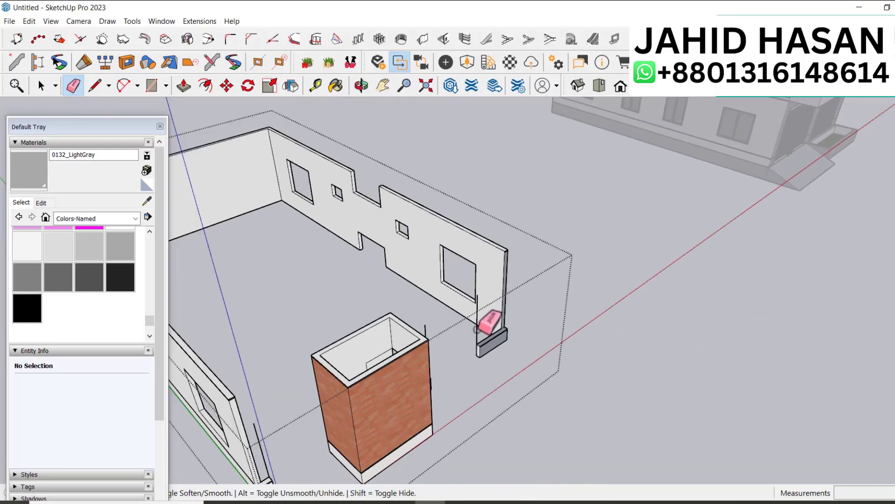
# Step: Erase the low plinth stub and the upright edge left standing beside the brick shaft
pyautogui.moveTo(489, 329)
pyautogui.mouseDown(button='middle')
pyautogui.moveTo(410, 350)
pyautogui.moveTo(280, 326)
pyautogui.mouseUp(button='middle')
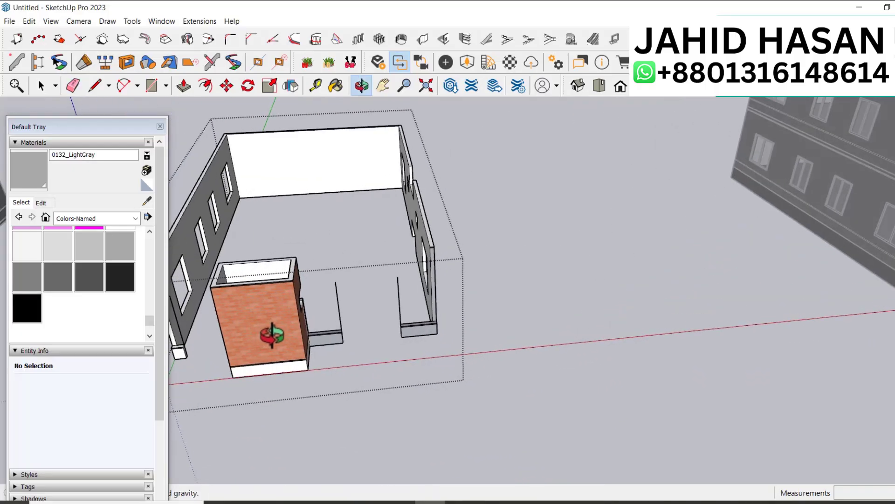
pyautogui.scroll(5, 300, 335)
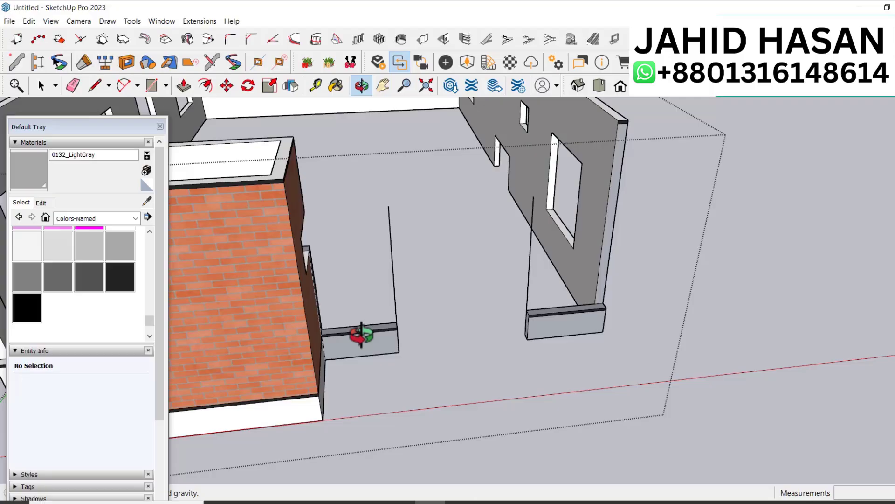
pyautogui.press('p')
pyautogui.scroll(4, 359, 350)
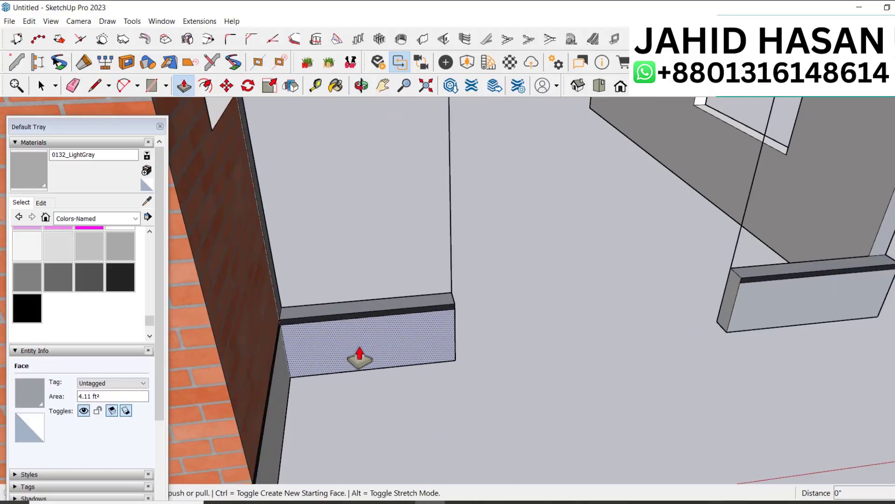
pyautogui.press('e')
pyautogui.moveTo(376, 280)
pyautogui.mouseDown()
pyautogui.moveTo(466, 310)
pyautogui.moveTo(480, 393)
pyautogui.moveTo(547, 329)
pyautogui.mouseUp()
pyautogui.click(451, 268)
pyautogui.scroll(-5, 625, 362)
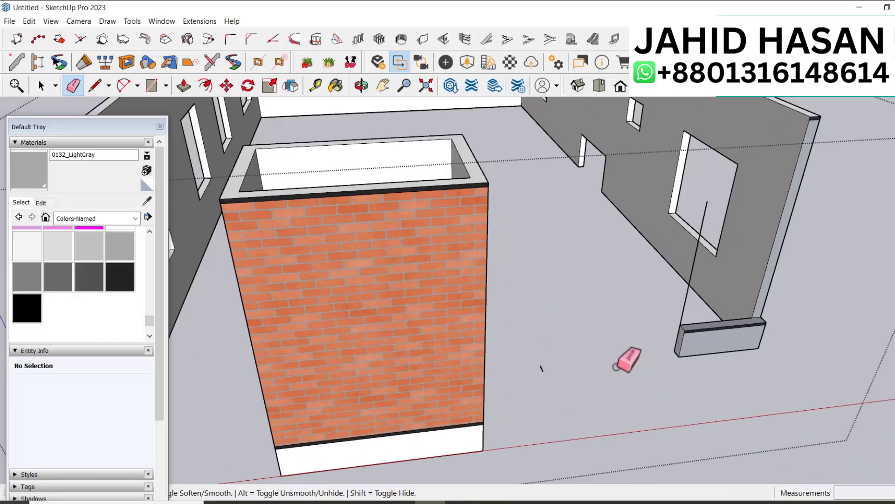
# Step: Fill the small window opening in the brick shaft's side by pulling its sill up 1' 6"
pyautogui.press('o')
pyautogui.moveTo(625, 362)
pyautogui.mouseDown()
pyautogui.moveTo(386, 344)
pyautogui.moveTo(524, 326)
pyautogui.mouseUp()
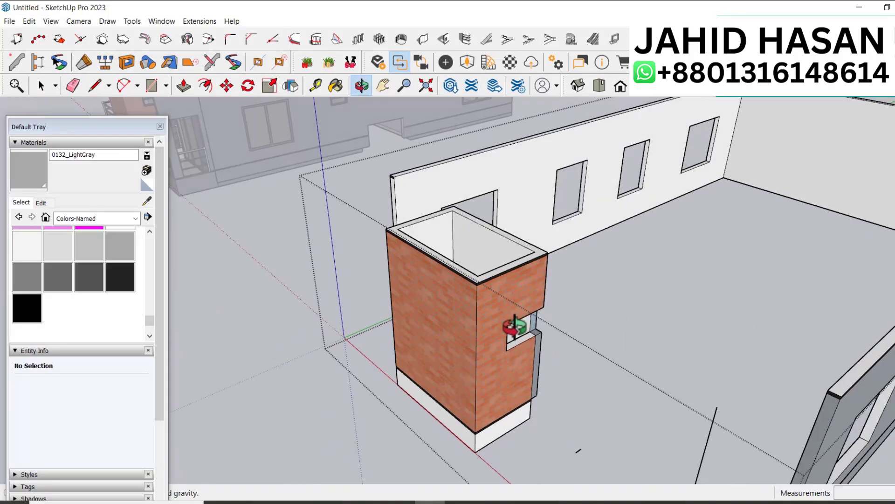
pyautogui.scroll(5, 528, 345)
pyautogui.press('p')
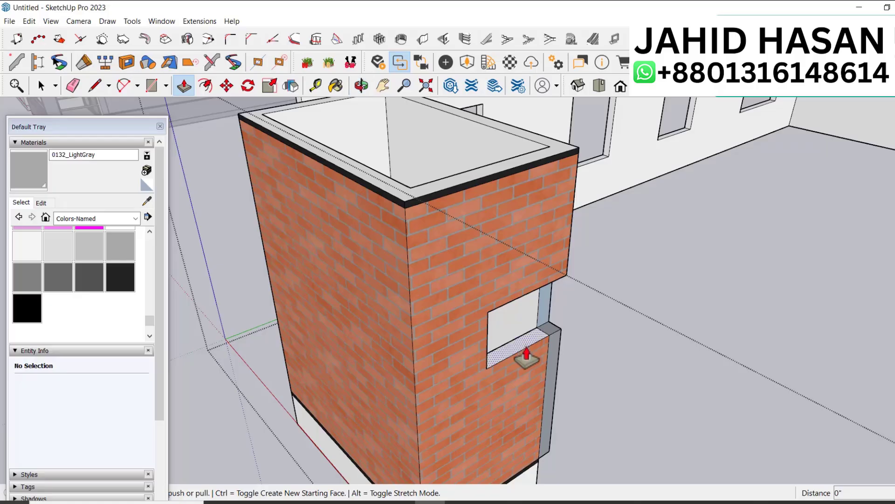
pyautogui.click(523, 359)
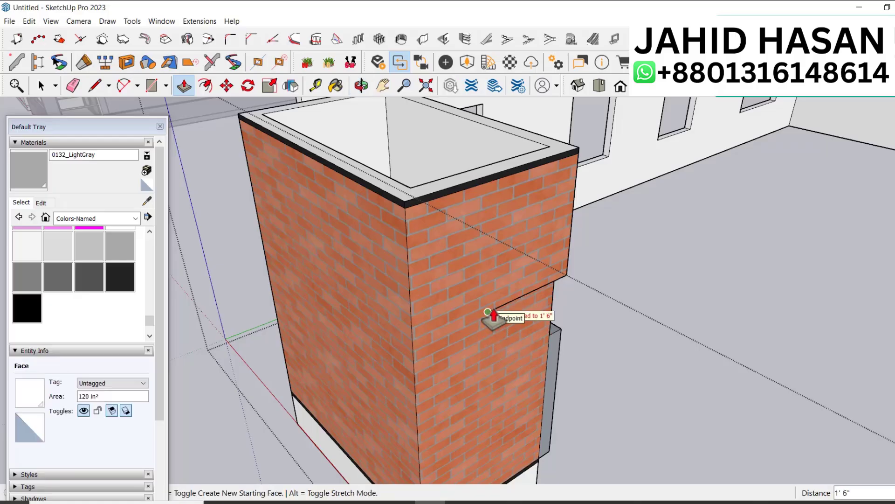
pyautogui.click(562, 332)
# Step: Pull the narrow ledge beside the filled opening up 1' 6" to close the notch at the shaft's edge
pyautogui.scroll(4, 555, 335)
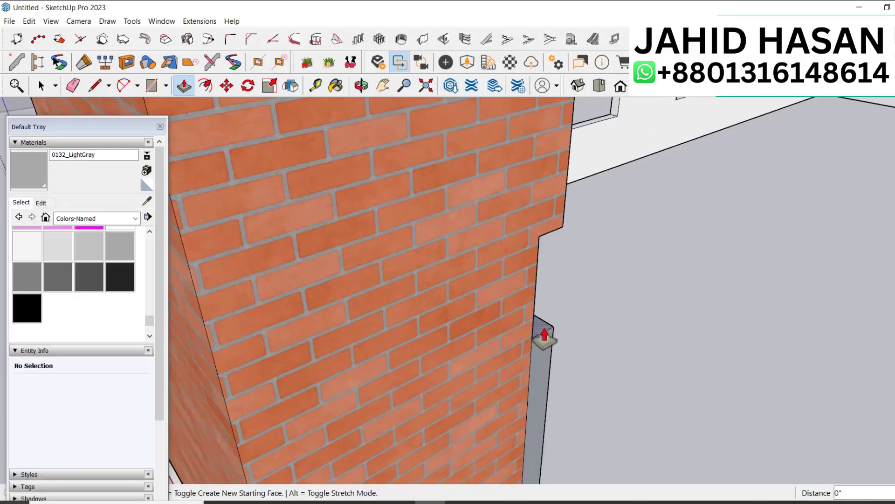
pyautogui.click(544, 336)
pyautogui.scroll(-5, 541, 247)
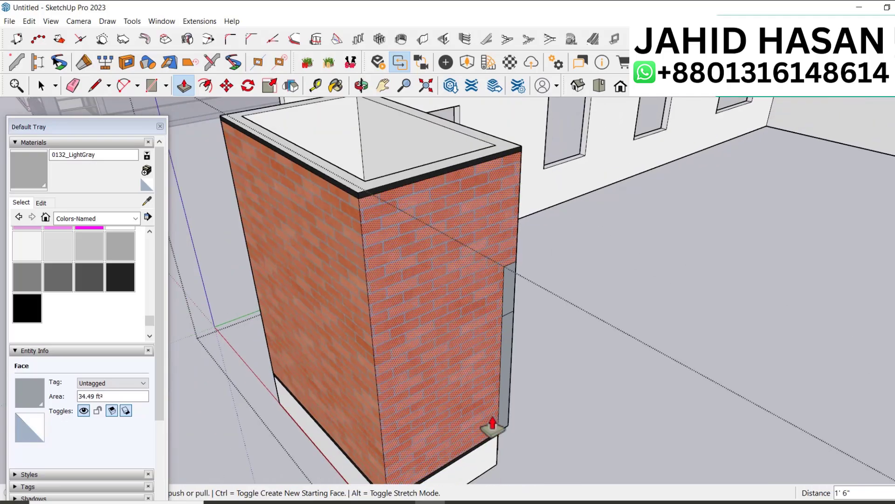
pyautogui.scroll(1, 490, 424)
pyautogui.scroll(-1, 522, 415)
# Step: Pull the 5-inch-square top of the shaft's corner column up 5' 6" to meet the wall above
pyautogui.click(523, 415)
pyautogui.moveTo(480, 396); pyautogui.dragTo(230, 399, button='middle')
pyautogui.scroll(4, 433, 450)
pyautogui.click(423, 296)
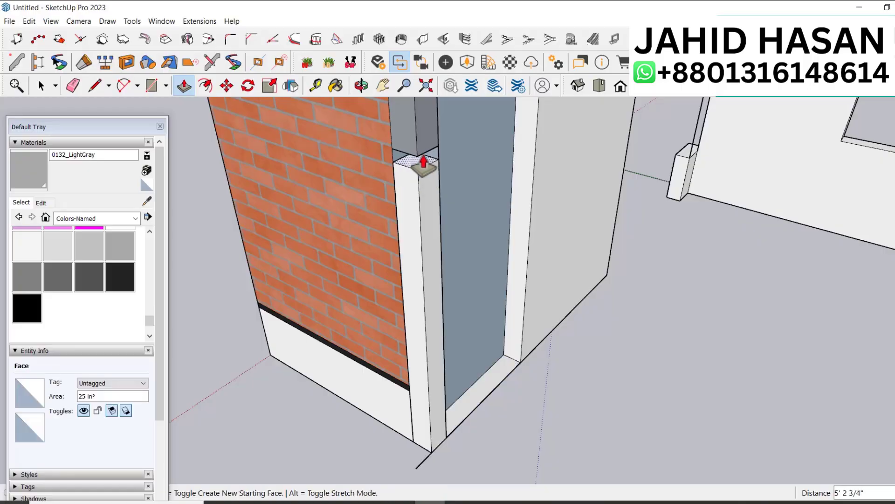
pyautogui.click(415, 165)
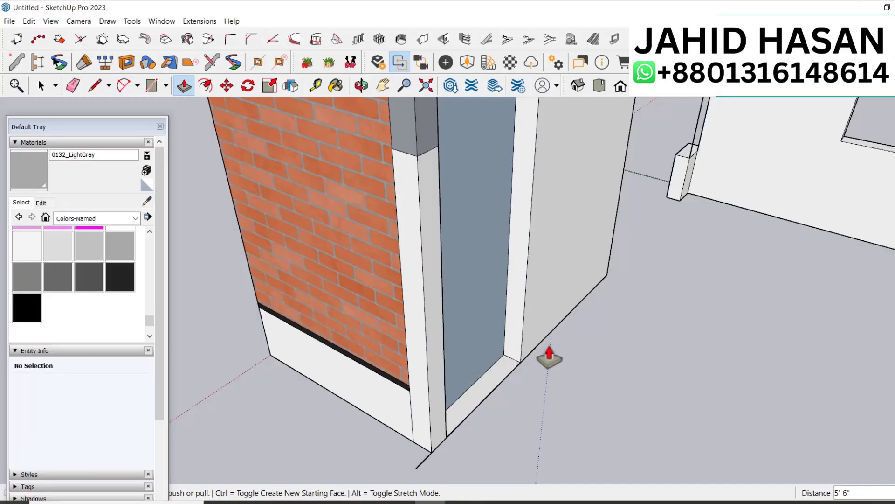
# Step: Erase the horizontal seams across the shaft's corner column and undo the extra erasure that removed the brick face
pyautogui.press('e')
pyautogui.click(420, 153)
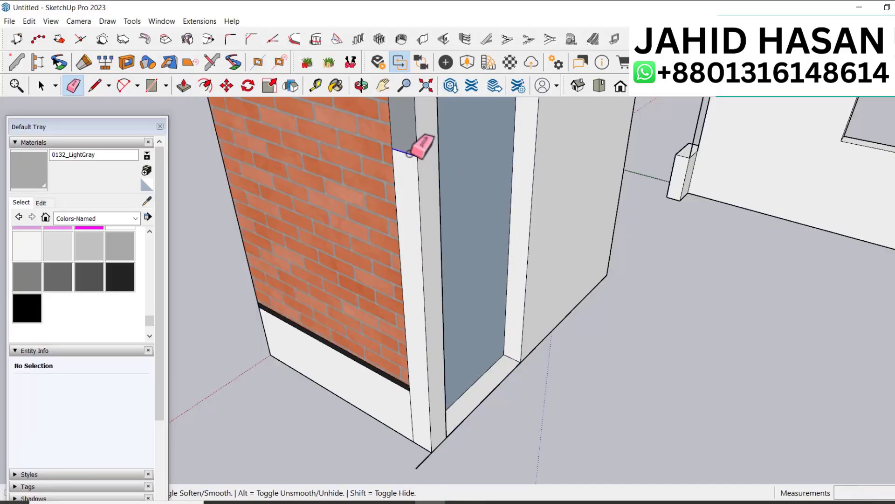
pyautogui.click(409, 154)
pyautogui.click(402, 164)
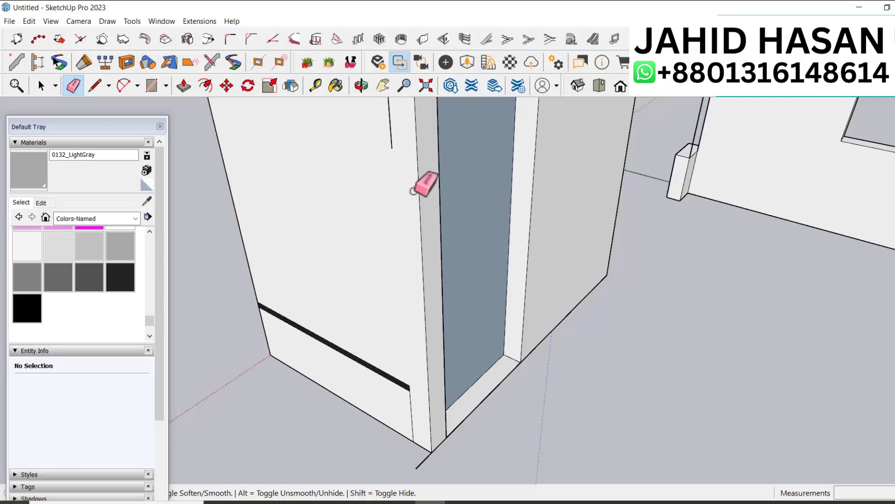
pyautogui.hotkey('ctrl', 'z')
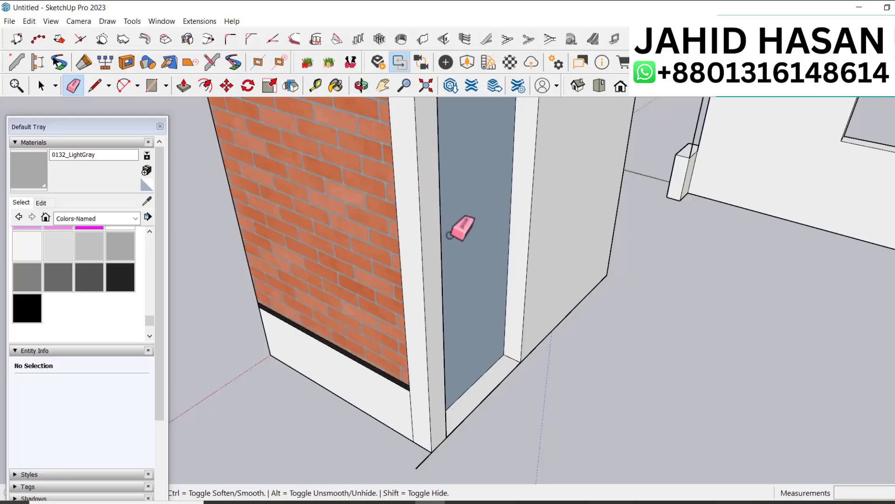
# Step: Sample the Brick 01 material and paint it on the shaft's corner strip and its plain back wall
pyautogui.click(148, 202)
pyautogui.click(368, 172)
pyautogui.click(415, 171)
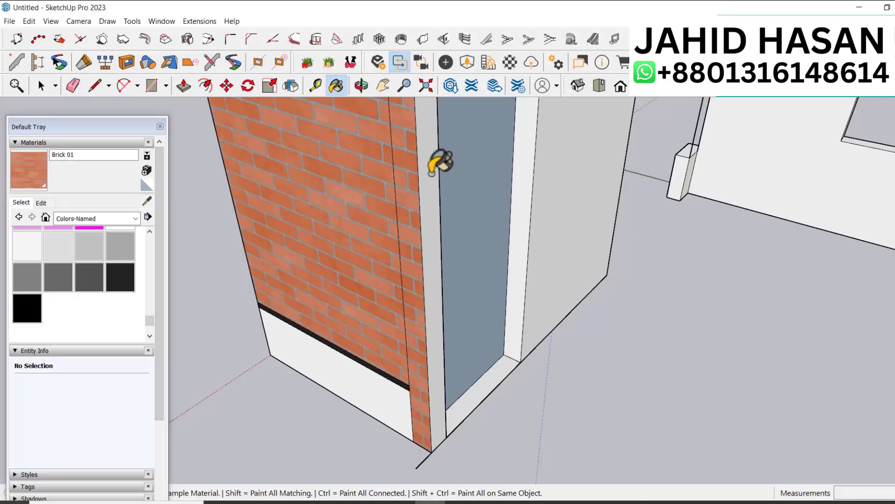
pyautogui.click(575, 166)
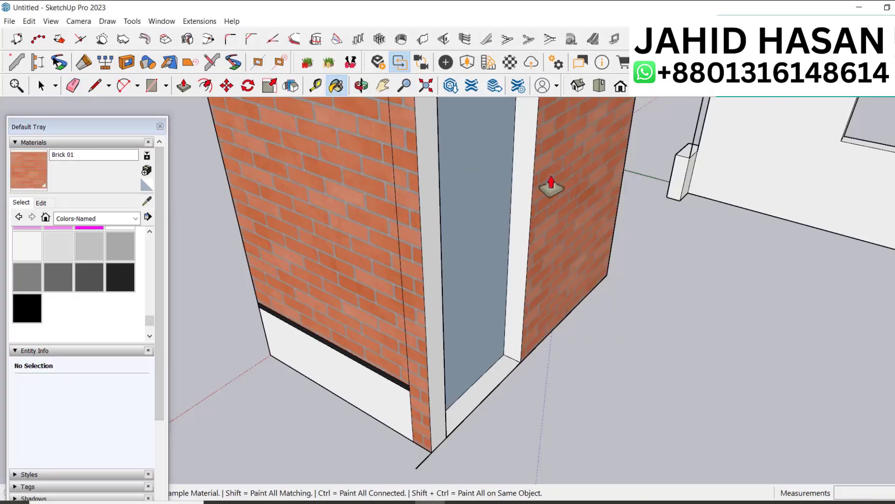
# Step: Push the doorway jamb across to close the recessed opening in the shaft's newly bricked back wall
pyautogui.press('p')
pyautogui.click(515, 186)
pyautogui.click(431, 168)
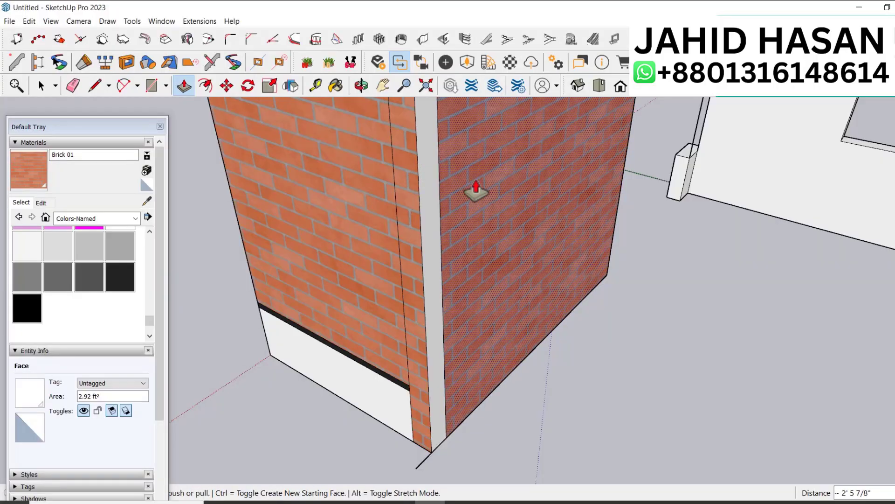
# Step: Erase the leftover seam edges around the shaft's corner so the brick surfaces merge down to the base
pyautogui.press('e')
pyautogui.click(444, 182)
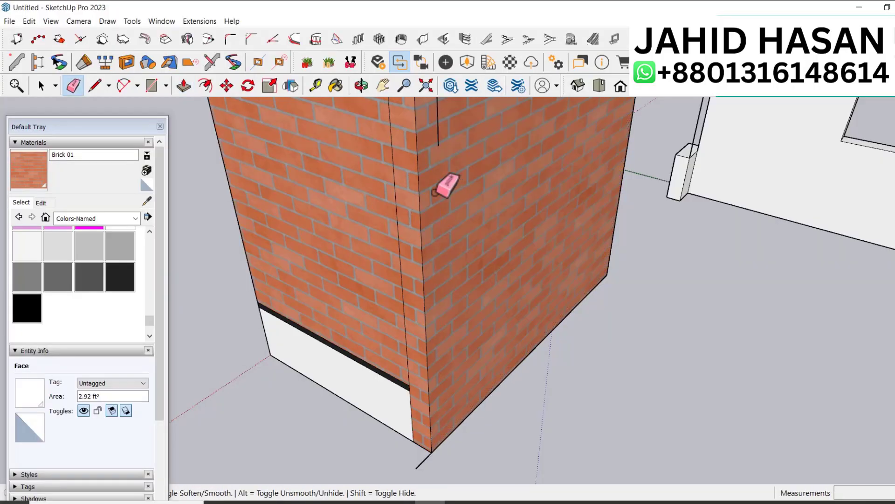
pyautogui.click(404, 184)
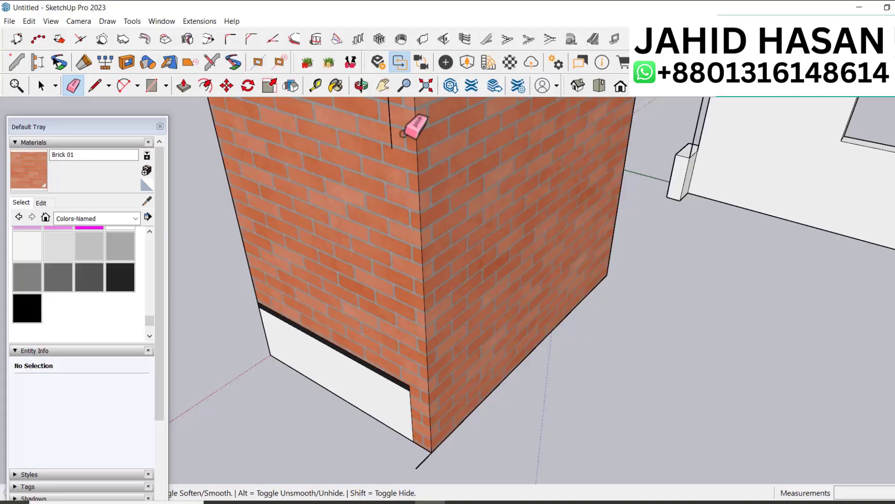
pyautogui.click(389, 131)
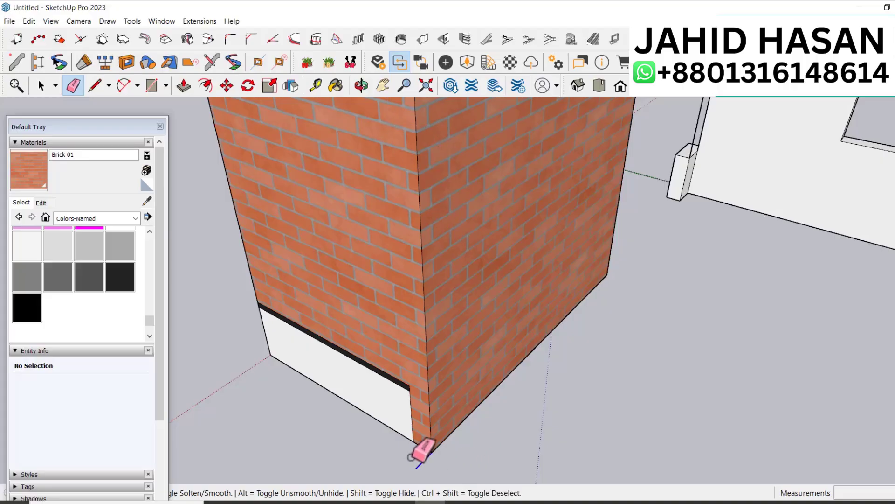
pyautogui.scroll(3, 403, 427)
pyautogui.click(421, 401)
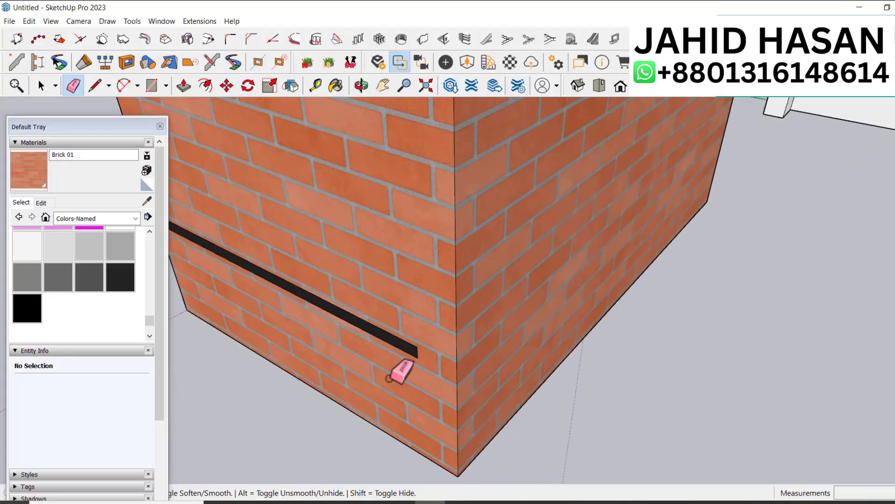
# Step: Draw a line on the brick face from the upper end corner of the dark band
pyautogui.scroll(3, 400, 371)
pyautogui.press('l')
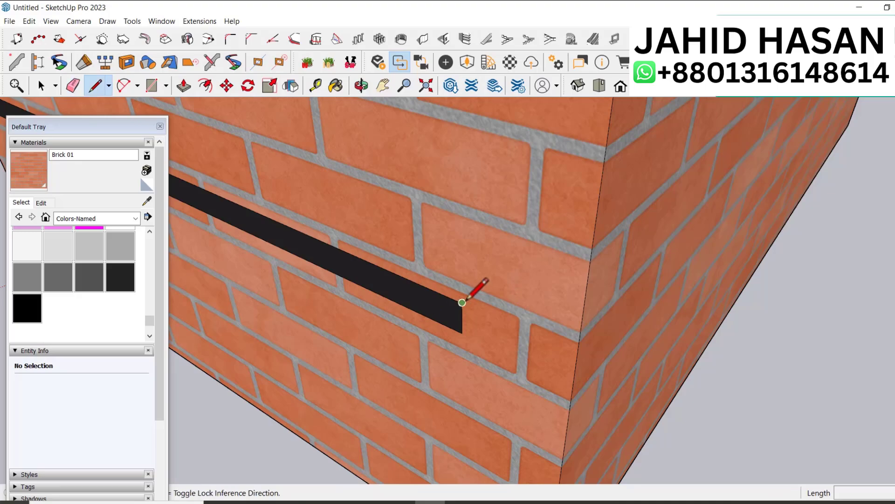
# Step: Extend the upper and lower edges of the charcoal band to the corner of the brick wall with two lines
pyautogui.click(463, 302)
pyautogui.click(576, 350)
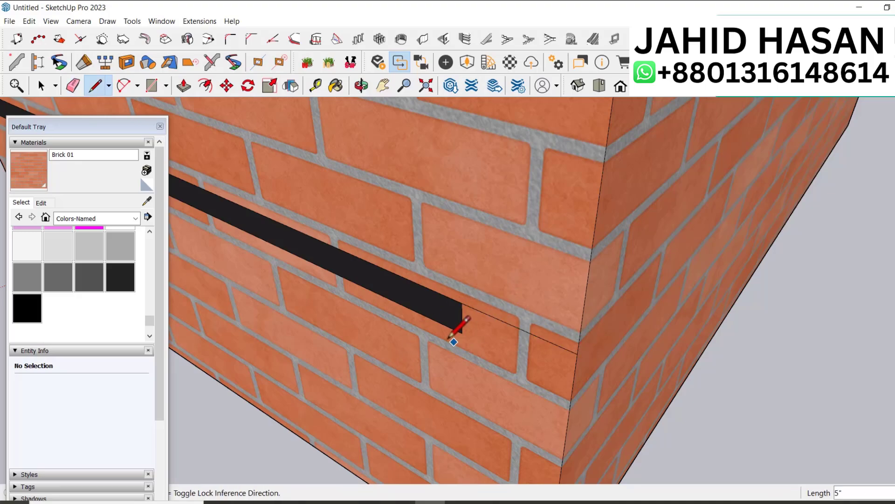
pyautogui.click(462, 332)
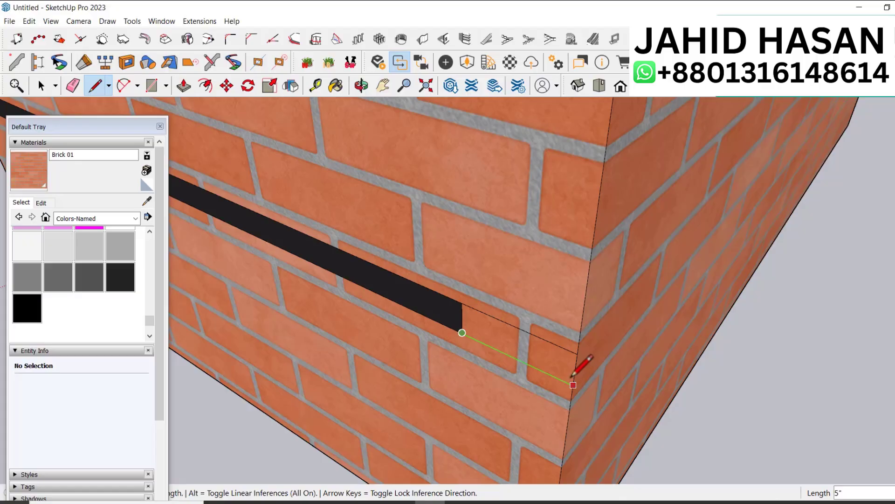
pyautogui.click(573, 384)
# Step: Continue both band edges as parallel lines across the adjacent brick face and erase the ends that overhang the wall
pyautogui.scroll(-4, 578, 354)
pyautogui.moveTo(553, 355); pyautogui.dragTo(500, 356, button='middle')
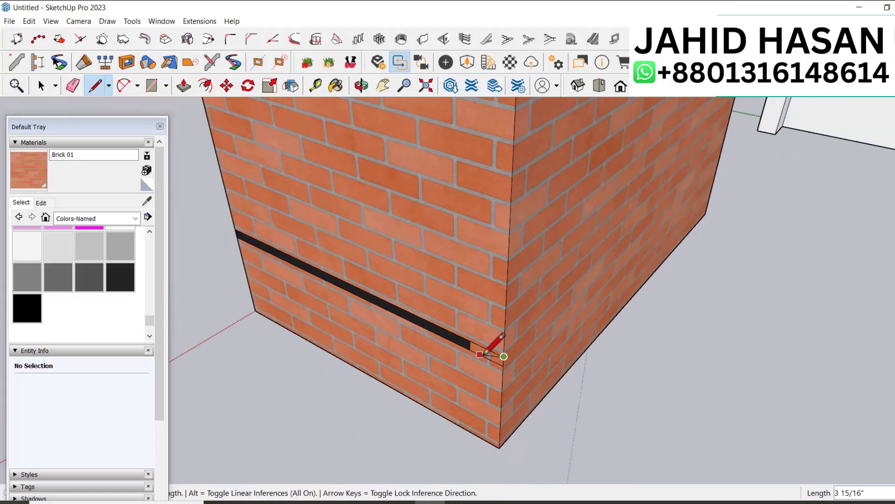
pyautogui.click(501, 356)
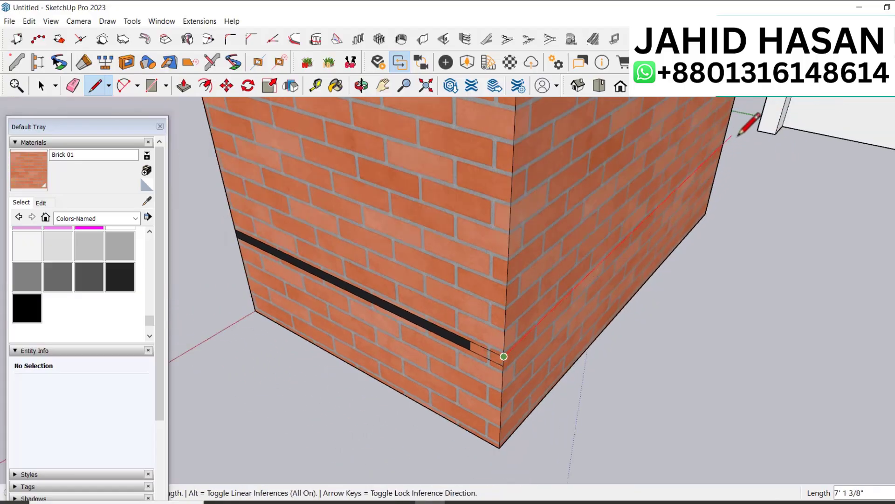
pyautogui.click(723, 143)
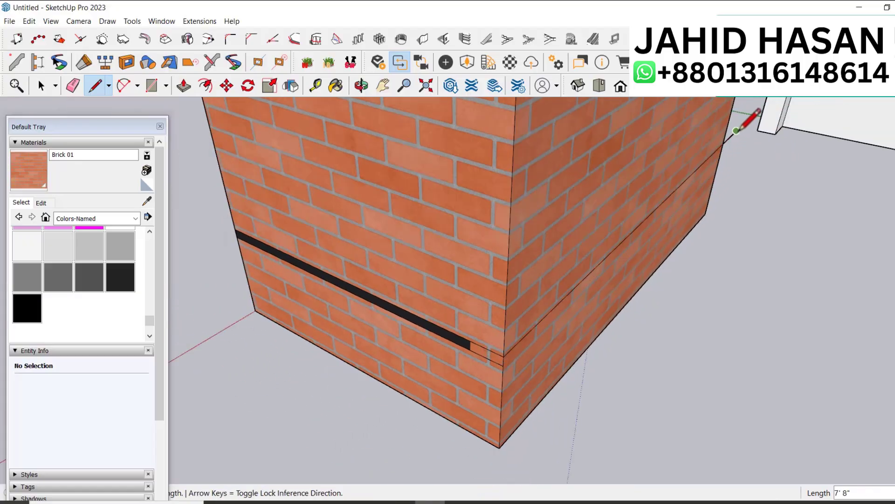
pyautogui.scroll(3, 494, 360)
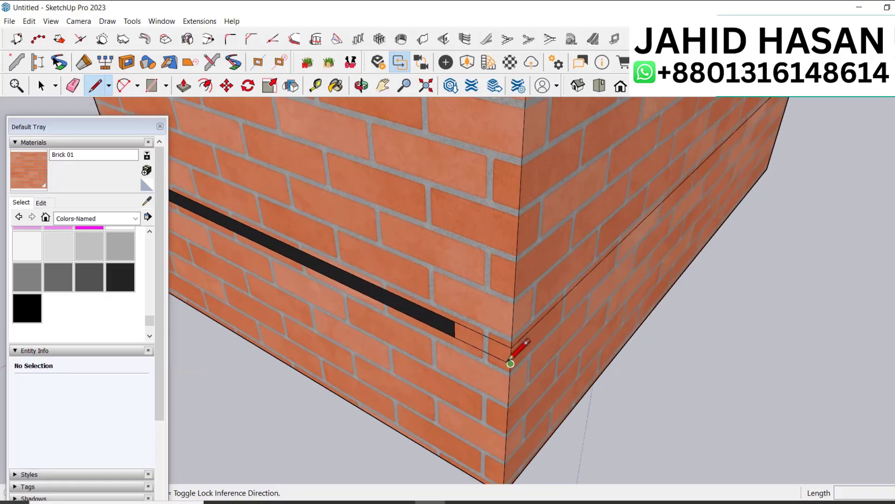
pyautogui.click(511, 363)
pyautogui.scroll(-3, 511, 356)
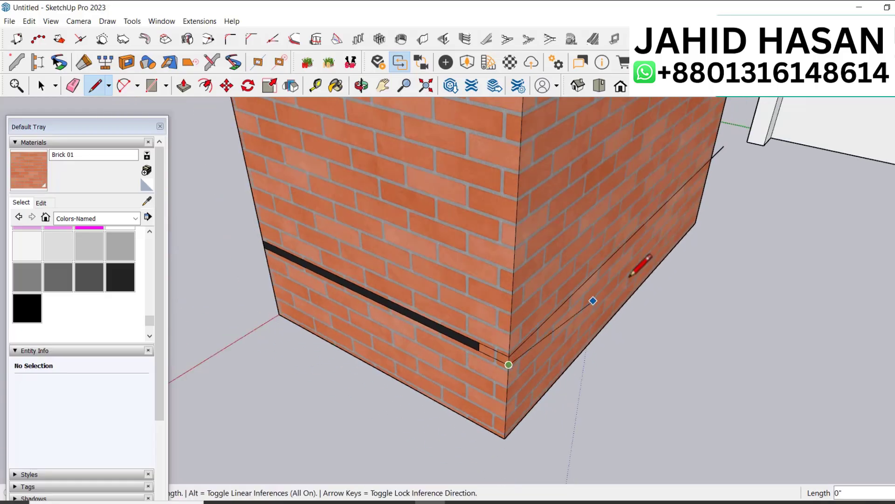
pyautogui.click(718, 157)
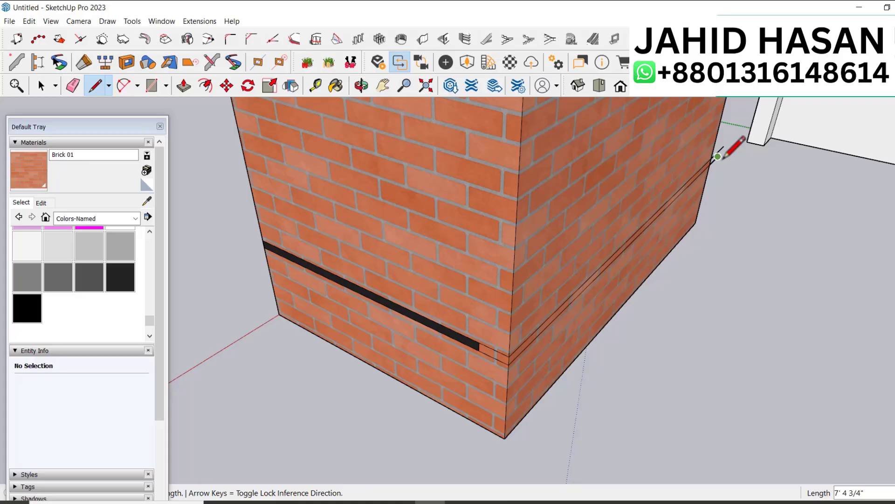
pyautogui.press('e')
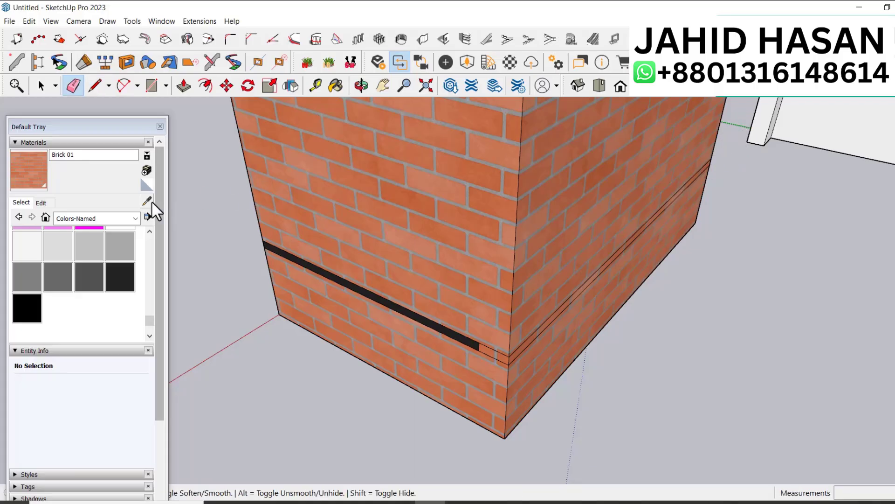
# Step: Sample the white Color M00 material and paint the base strip below the band on both brick faces
pyautogui.press('b')
pyautogui.keyDown('alt'); pyautogui.click(854, 113); pyautogui.keyUp('alt')
pyautogui.click(481, 342)
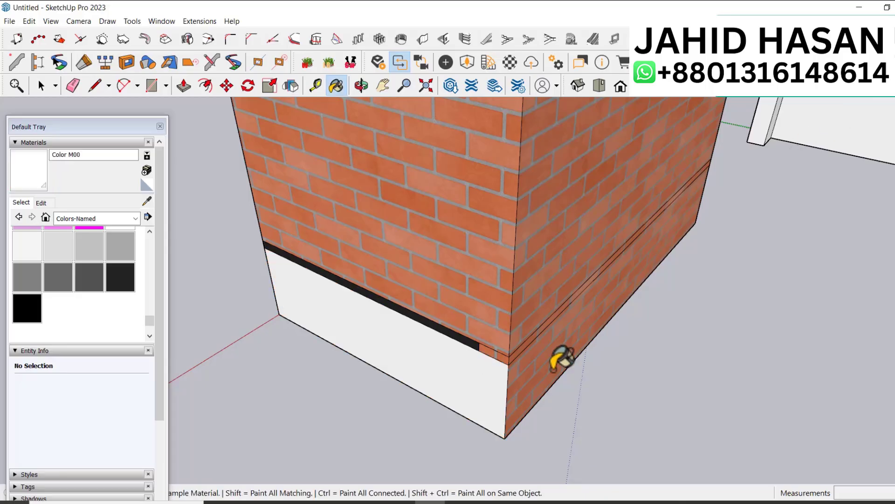
pyautogui.click(554, 356)
# Step: Sample the 0136_Charcoal material and paint the unfinished band sections on both faces around the corner
pyautogui.scroll(2, 443, 366)
pyautogui.scroll(3, 485, 330)
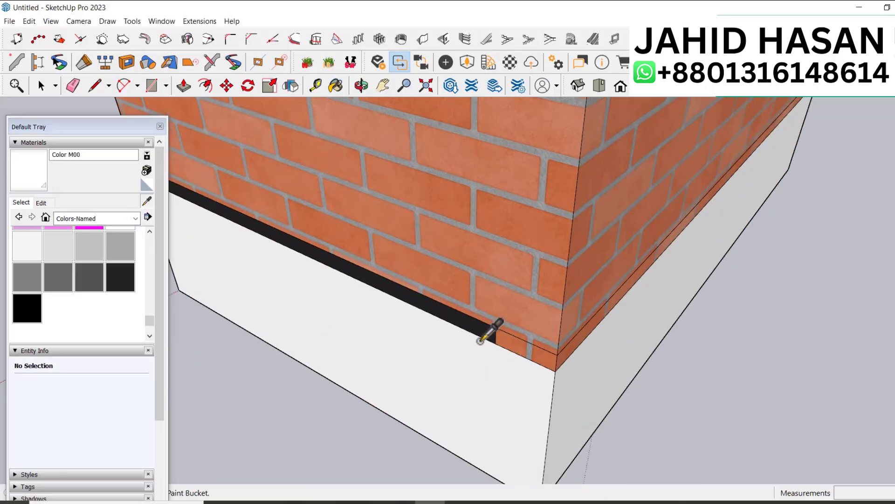
pyautogui.keyDown('alt'); pyautogui.click(517, 332); pyautogui.keyUp('alt')
pyautogui.click(559, 357)
pyautogui.scroll(-3, 608, 343)
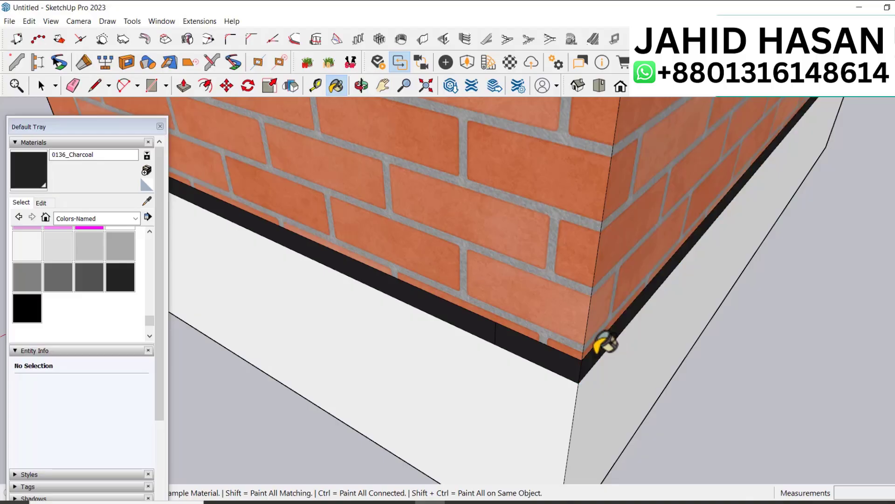
# Step: Remove the stray edges and the projecting base piece at the front end of the right-hand window wall
pyautogui.moveTo(599, 344); pyautogui.dragTo(650, 259, button='middle')
pyautogui.scroll(-6, 583, 357)
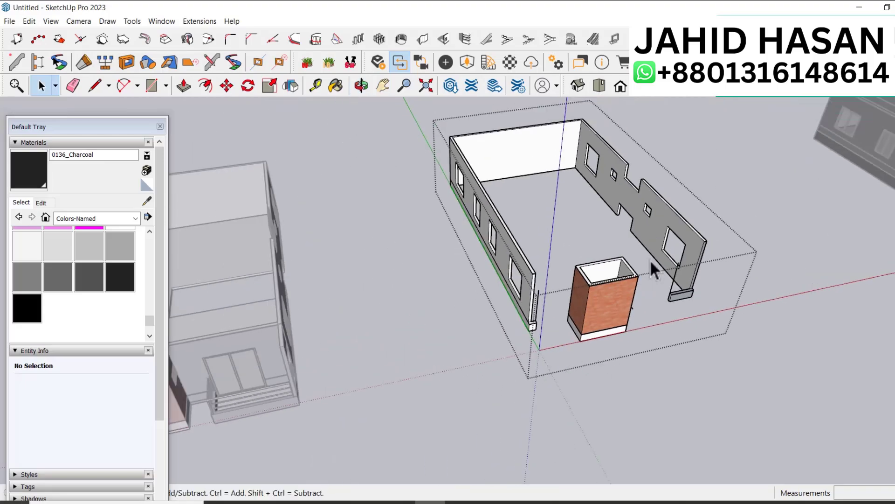
pyautogui.tripleClick(655, 228)
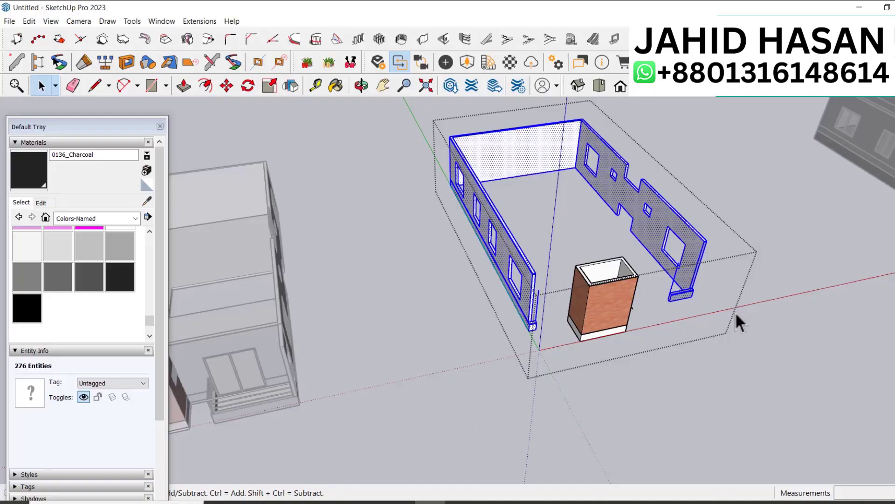
pyautogui.moveTo(702, 314); pyautogui.dragTo(740, 430, button='middle')
pyautogui.moveTo(663, 343); pyautogui.dragTo(622, 319)
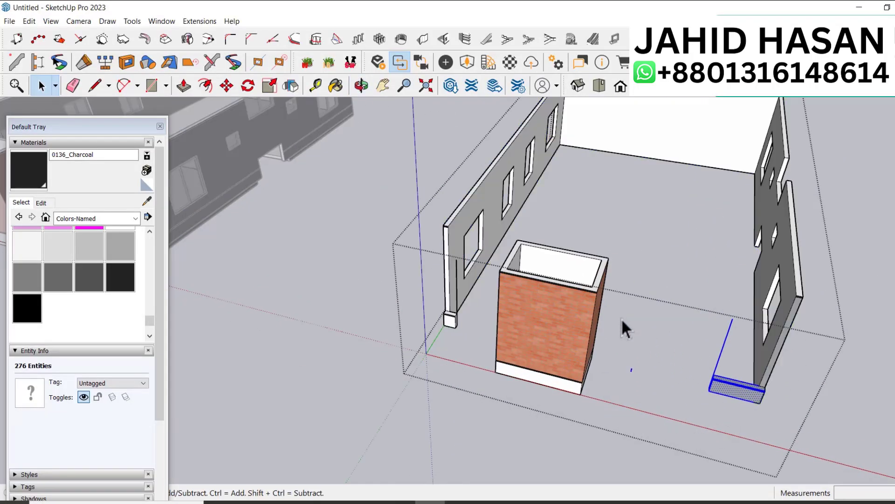
pyautogui.click(673, 357)
# Step: Explode the group holding the window walls and the brick box, and clear the selection
pyautogui.moveTo(686, 368); pyautogui.dragTo(754, 318, button='middle')
pyautogui.rightClick(754, 318)
pyautogui.click(751, 148)
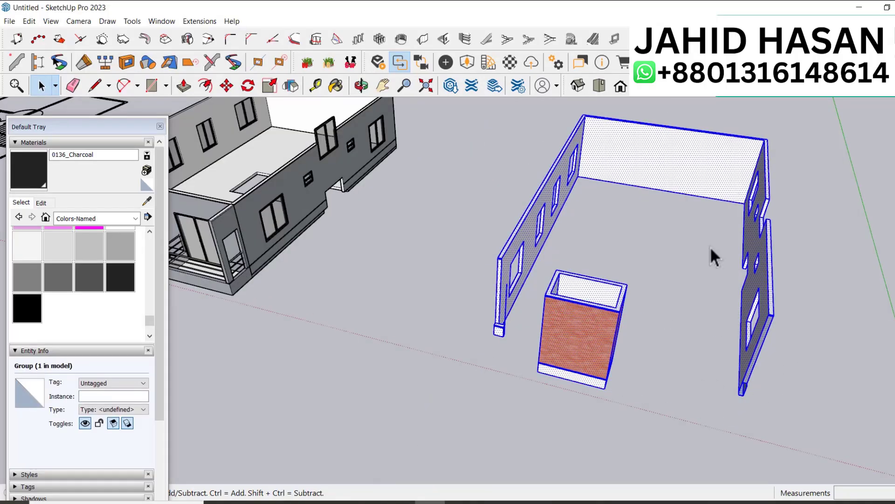
pyautogui.middleClick(634, 354)
pyautogui.moveTo(634, 354); pyautogui.dragTo(681, 369, button='middle')
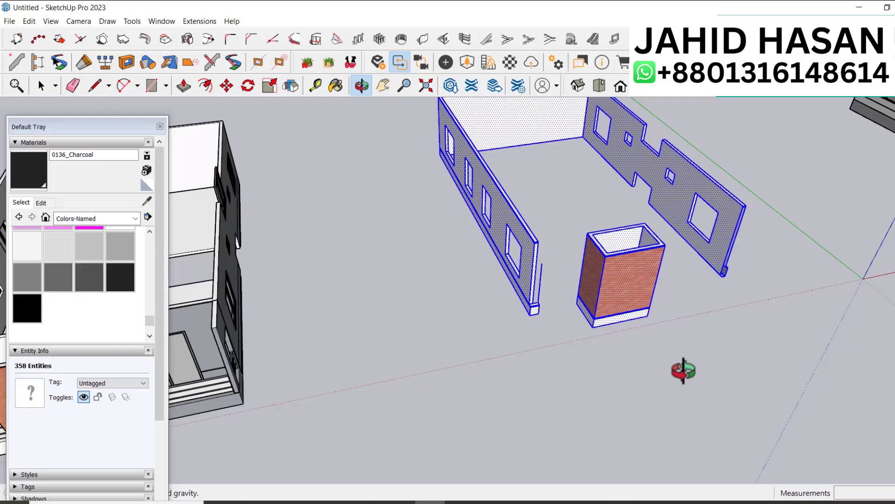
pyautogui.click(671, 295)
# Step: Push the top face of the brick box down past its upper charcoal band
pyautogui.scroll(5, 697, 346)
pyautogui.moveTo(681, 295); pyautogui.dragTo(558, 285, button='middle')
pyautogui.scroll(4, 548, 294)
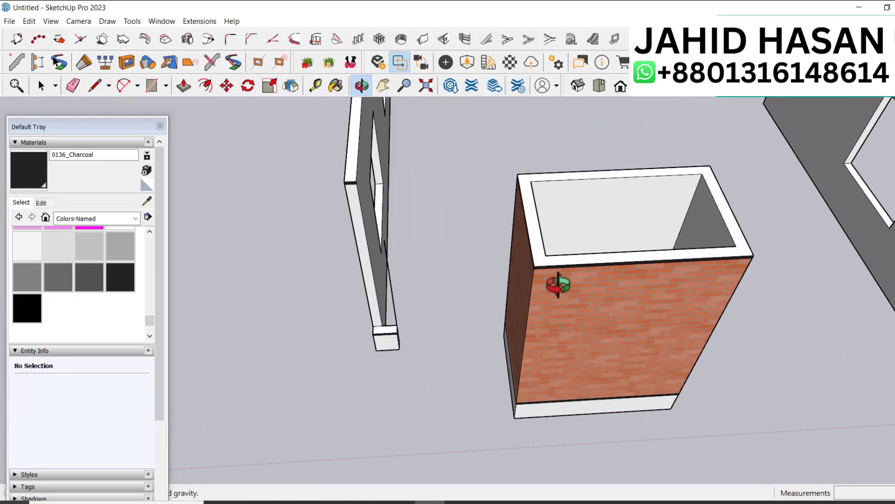
pyautogui.scroll(3, 566, 273)
pyautogui.press('p')
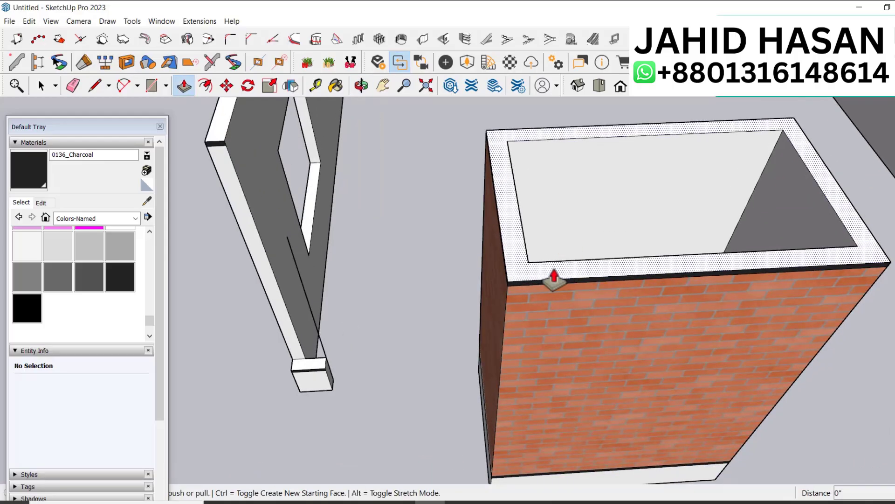
pyautogui.click(555, 278)
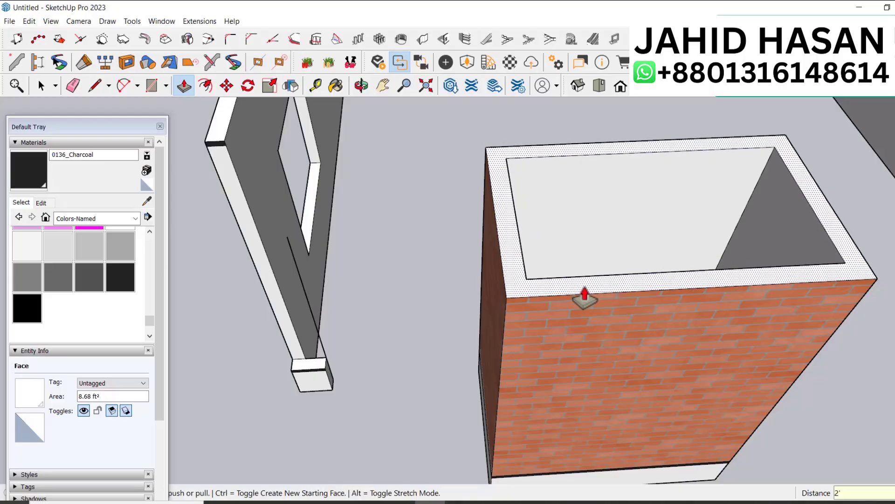
pyautogui.click(584, 299)
pyautogui.press('space')
# Step: Move the whole brick box on top of the building's brick column, from the wall model's rear base corner to the matching roof corner
pyautogui.scroll(-5, 639, 305)
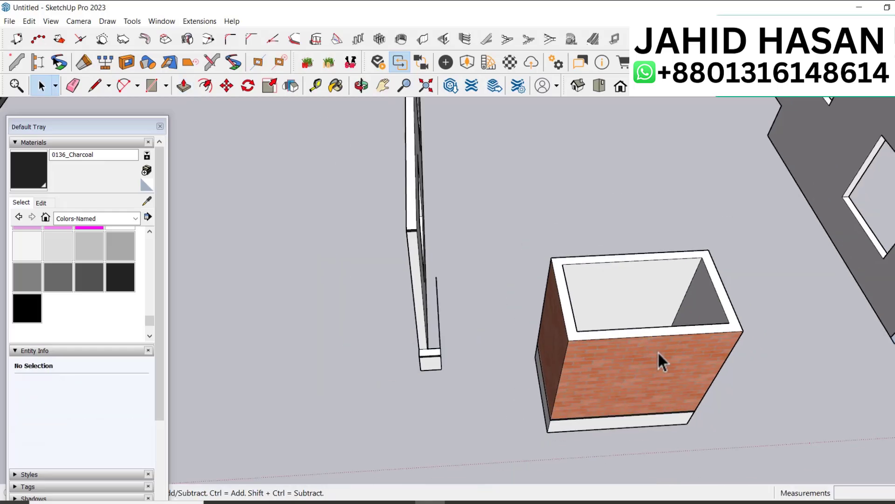
pyautogui.tripleClick(657, 351)
pyautogui.scroll(-5, 796, 405)
pyautogui.press('m')
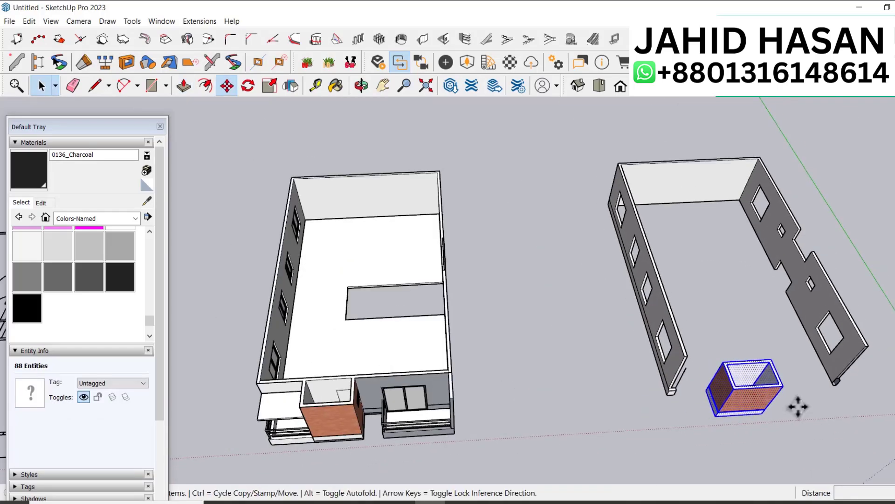
pyautogui.scroll(-3, 798, 407)
pyautogui.scroll(10, 667, 275)
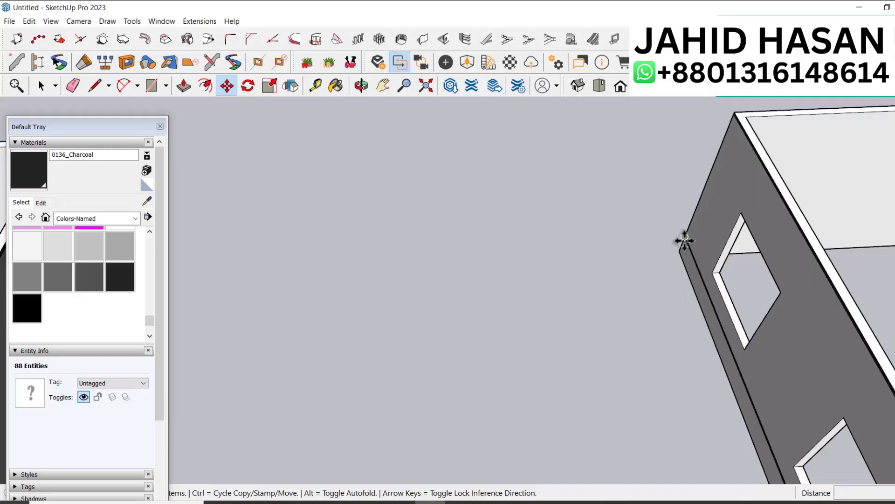
pyautogui.scroll(4, 674, 244)
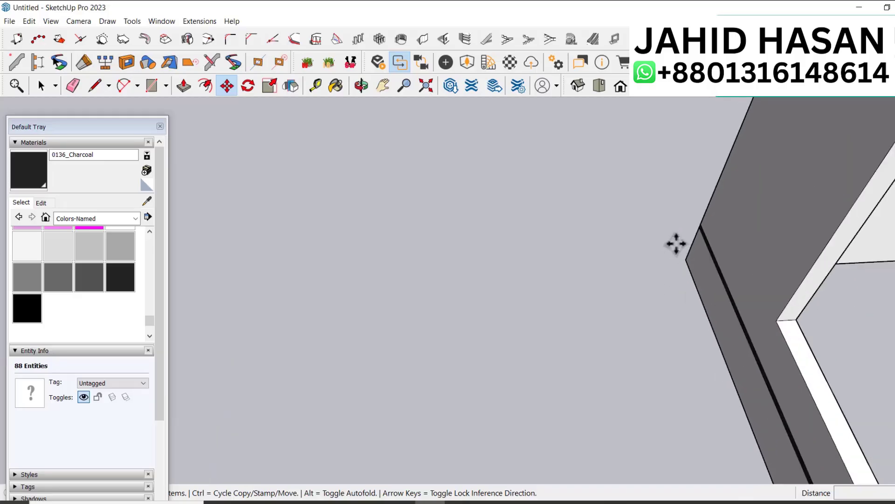
pyautogui.click(690, 265)
pyautogui.scroll(-8, 580, 266)
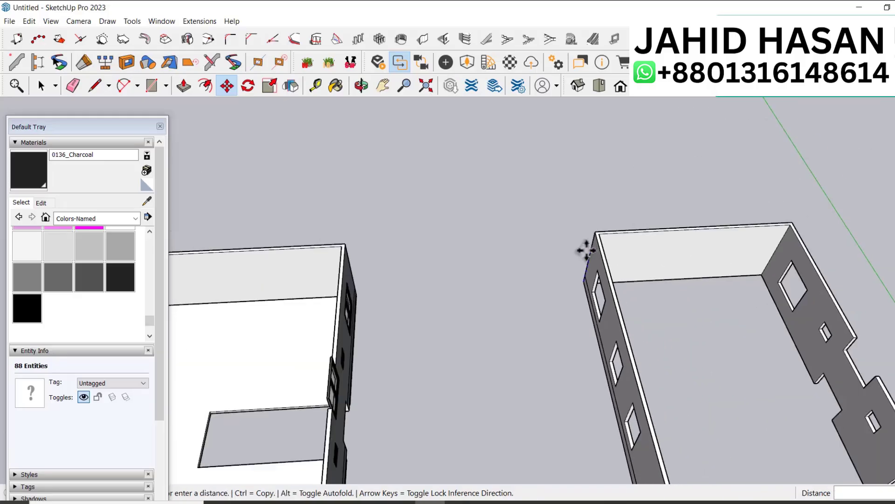
pyautogui.scroll(-6, 560, 266)
pyautogui.scroll(10, 795, 184)
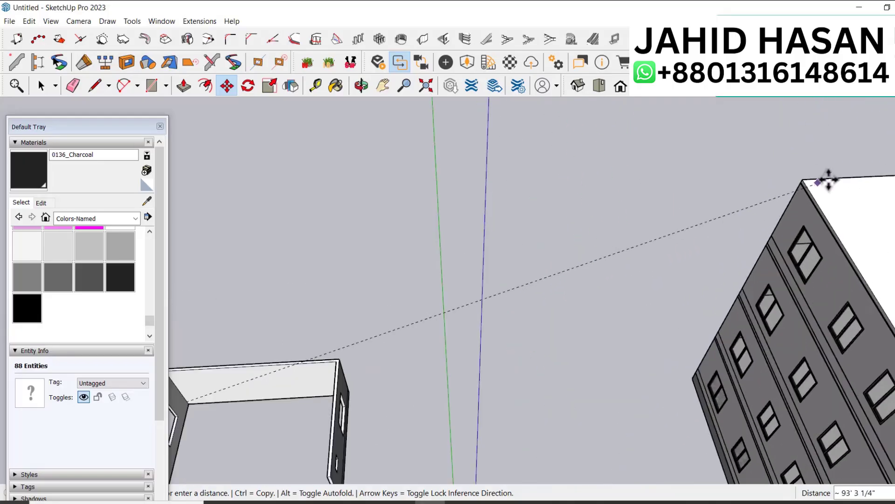
pyautogui.scroll(3, 811, 182)
pyautogui.click(771, 185)
pyautogui.scroll(-8, 576, 224)
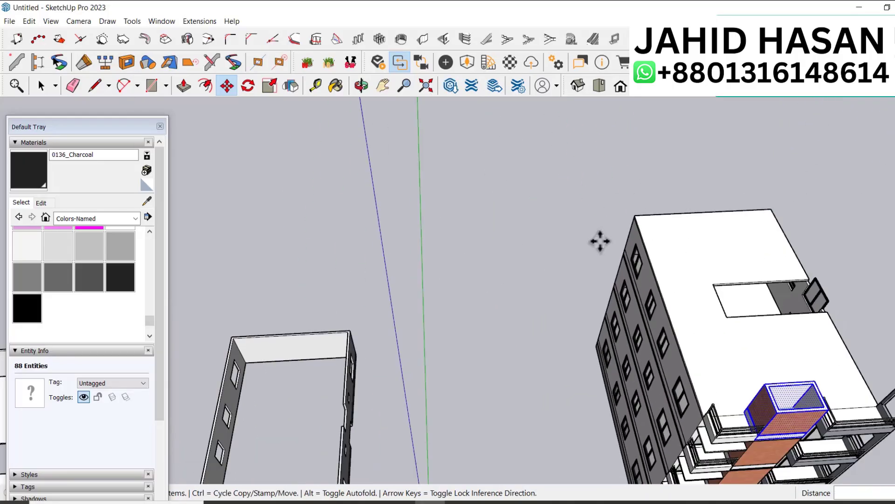
pyautogui.press('space')
# Step: Push the top face of the raised side wall beside the roof-level balcony downward
pyautogui.scroll(3, 727, 336)
pyautogui.moveTo(727, 336); pyautogui.dragTo(805, 266, button='middle')
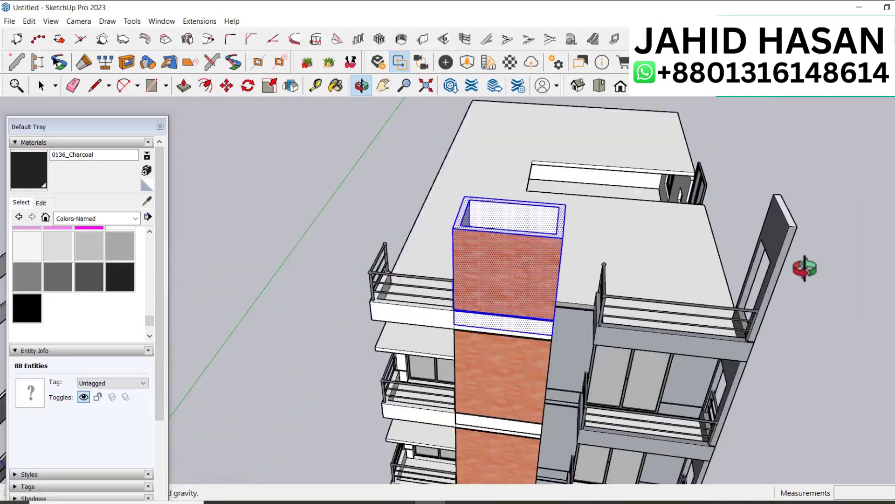
pyautogui.scroll(5, 806, 243)
pyautogui.moveTo(806, 220); pyautogui.dragTo(779, 250, button='middle')
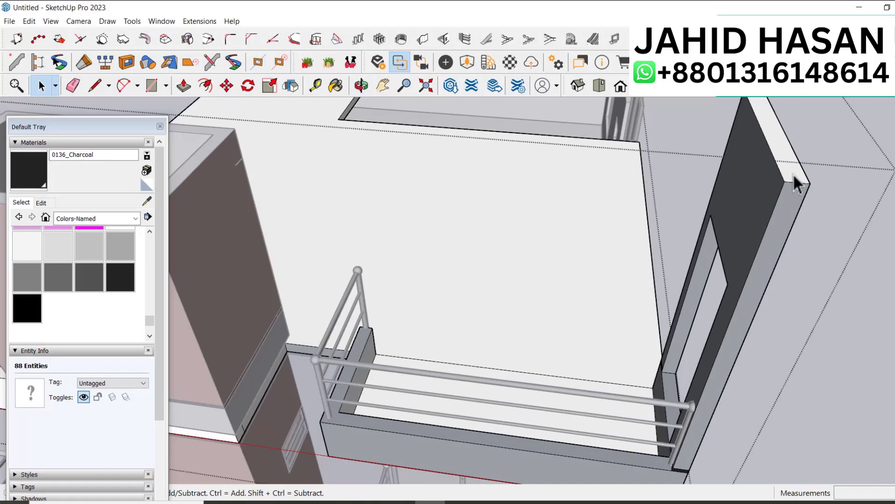
pyautogui.hotkey('ctrl', 't')
pyautogui.press('p')
pyautogui.click(792, 175)
pyautogui.scroll(-5, 785, 200)
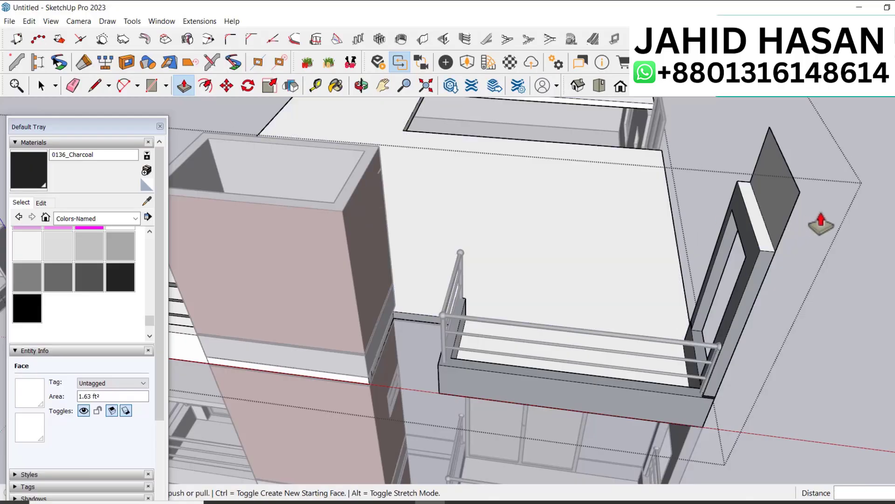
# Step: Erase the leftover thin face standing above the lowered balcony side wall
pyautogui.moveTo(819, 223); pyautogui.dragTo(809, 219, button='middle')
pyautogui.press('o')
pyautogui.moveTo(749, 195); pyautogui.dragTo(633, 179)
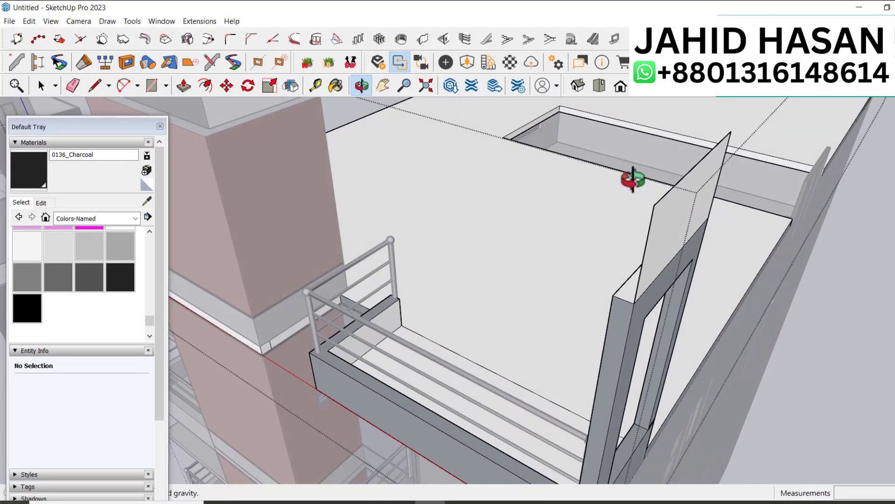
pyautogui.press('e')
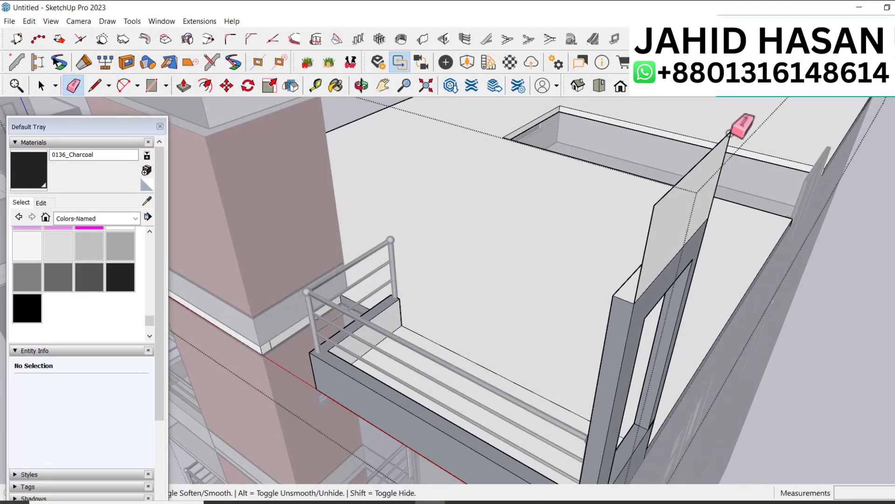
pyautogui.click(728, 132)
pyautogui.scroll(-5, 893, 322)
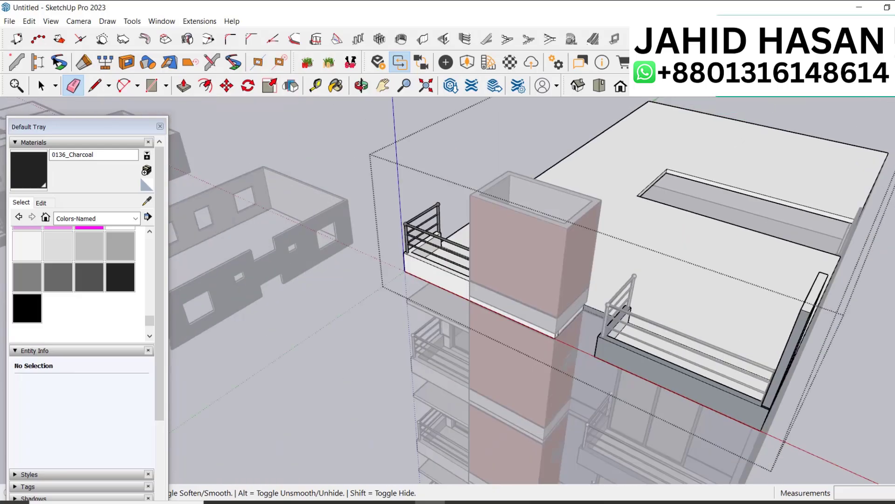
# Step: Pull the top face of the framed side wall beside the roof-level balcony by 4 inches
pyautogui.press('space')
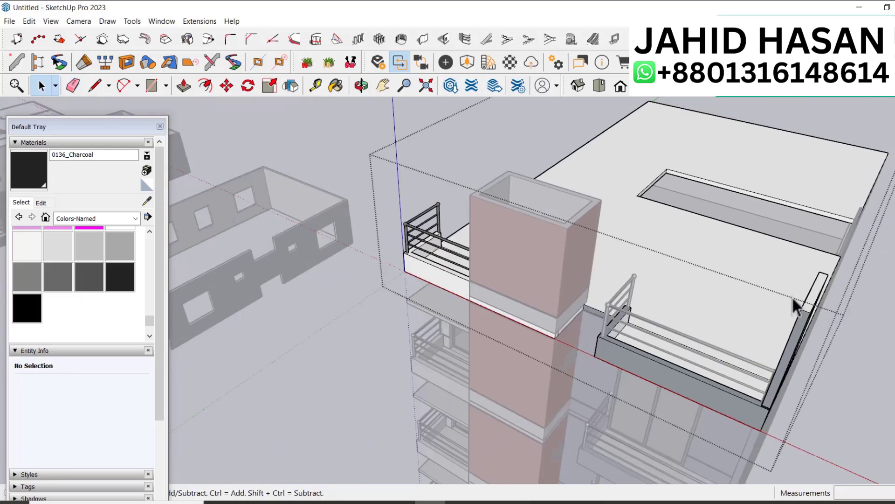
pyautogui.press('p')
pyautogui.click(812, 303)
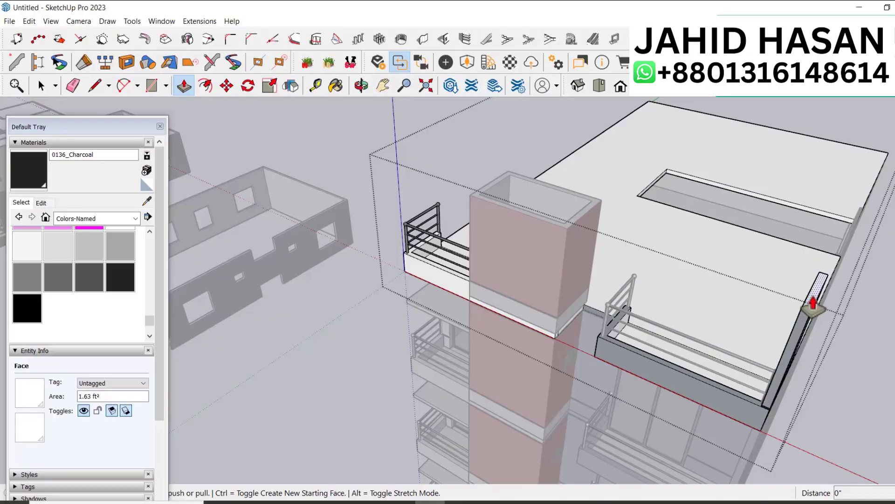
pyautogui.scroll(1, 813, 306)
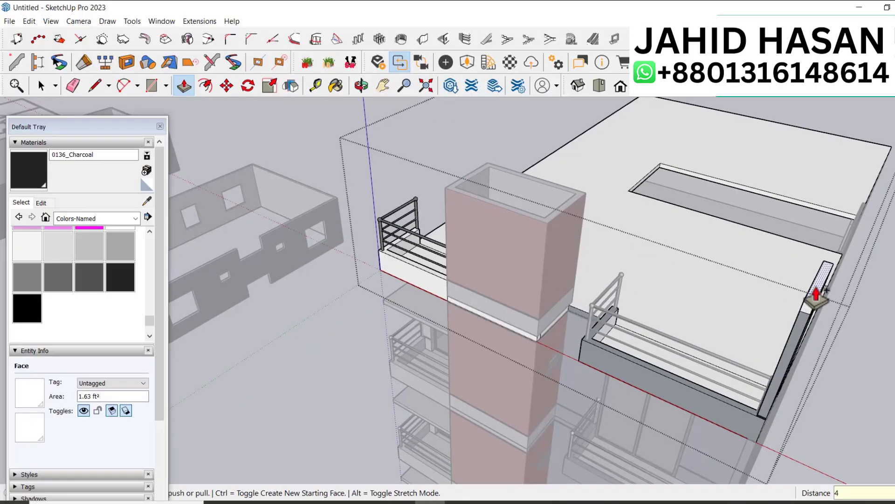
pyautogui.write('4')
pyautogui.press('Return')
pyautogui.moveTo(805, 285); pyautogui.dragTo(733, 206, button='middle')
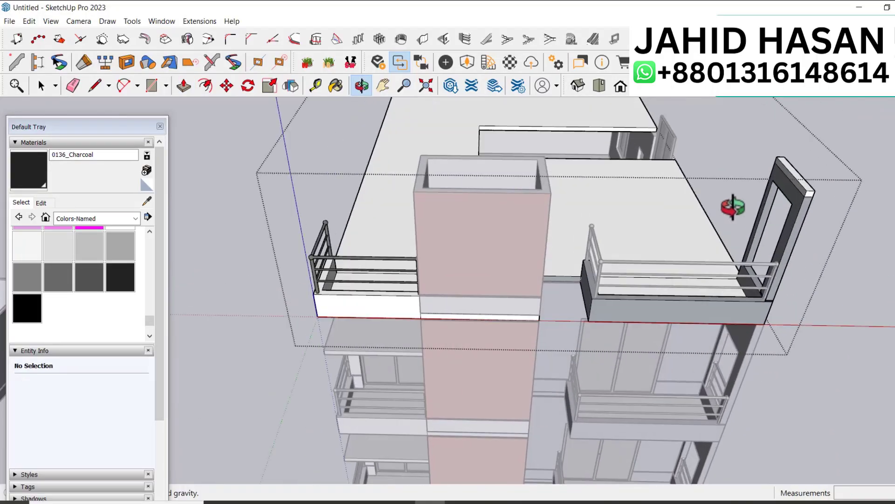
# Step: Extend the inner face of the side wall's cap 19' 6" across the balcony to the brick box's far side
pyautogui.click(798, 198)
pyautogui.click(799, 198)
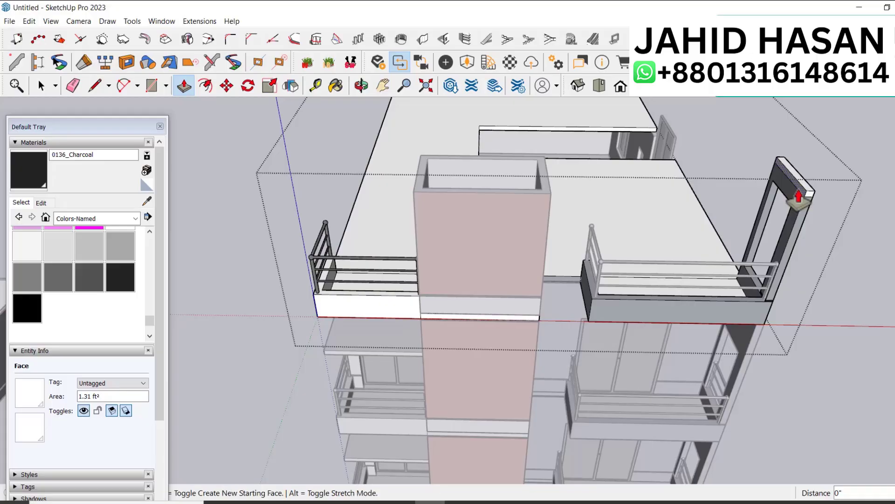
pyautogui.click(414, 219)
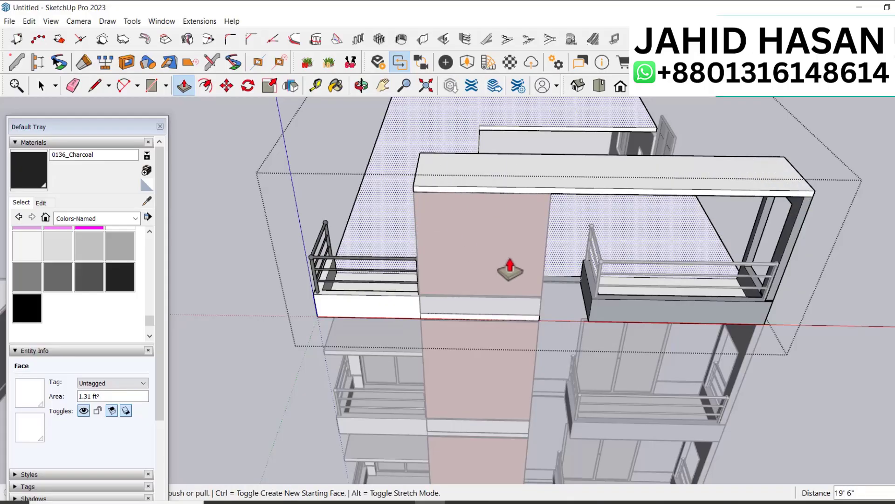
pyautogui.moveTo(533, 285); pyautogui.dragTo(703, 302, button='middle')
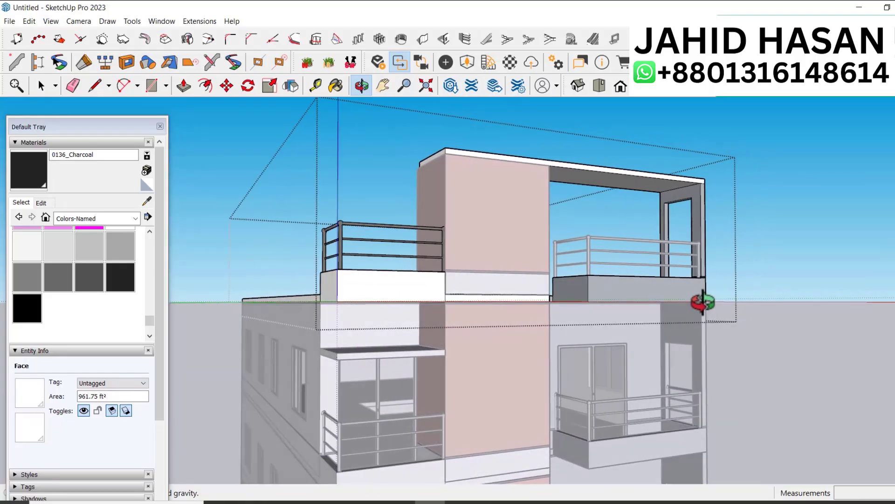
pyautogui.moveTo(649, 278); pyautogui.dragTo(632, 291, button='middle')
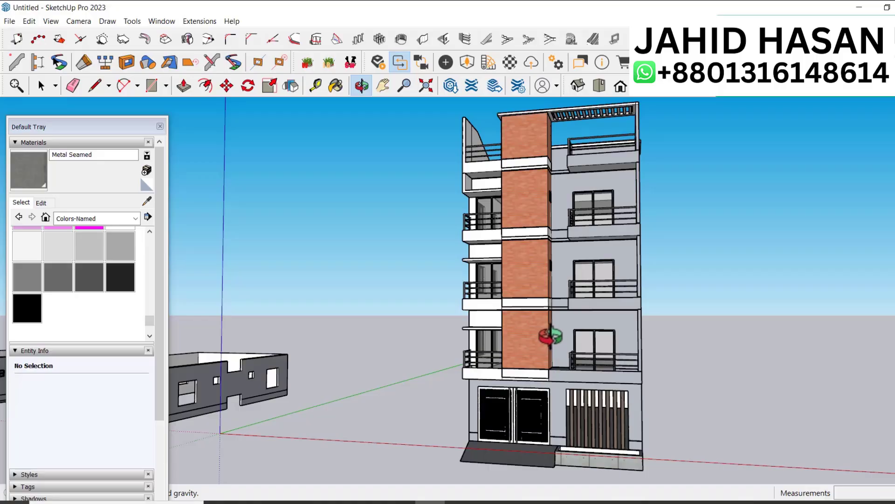
# Step: Open the roof-level group and push the side parapet's rear end face inward as a new face, splitting off a narrow corner strip
pyautogui.moveTo(548, 333); pyautogui.dragTo(571, 223)
pyautogui.press('space')
pyautogui.doubleClick(570, 223)
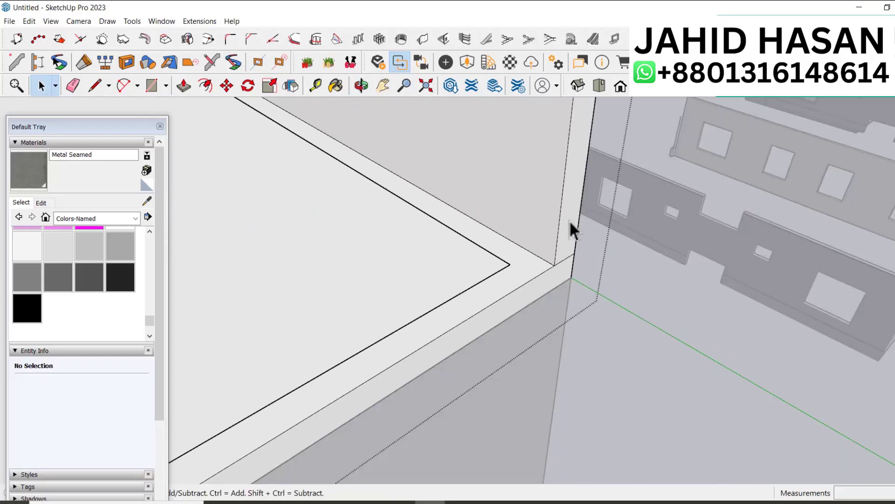
pyautogui.press('p')
pyautogui.click(567, 236)
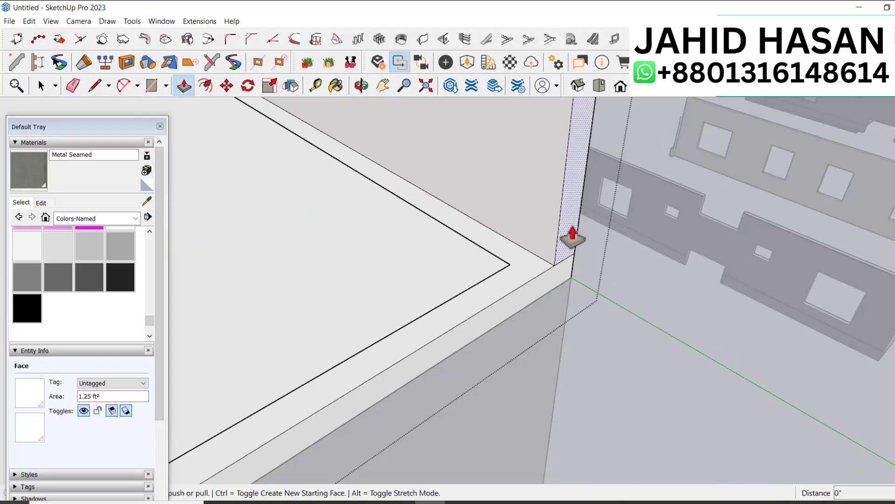
pyautogui.click(505, 270)
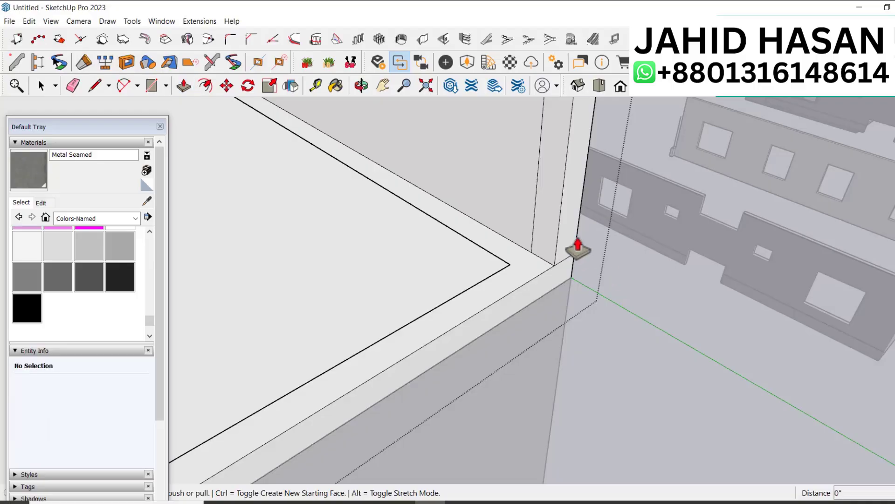
# Step: Extend the narrow corner strip along the rear roof edge to the opposite corner to form the rear parapet
pyautogui.scroll(-10, 538, 258)
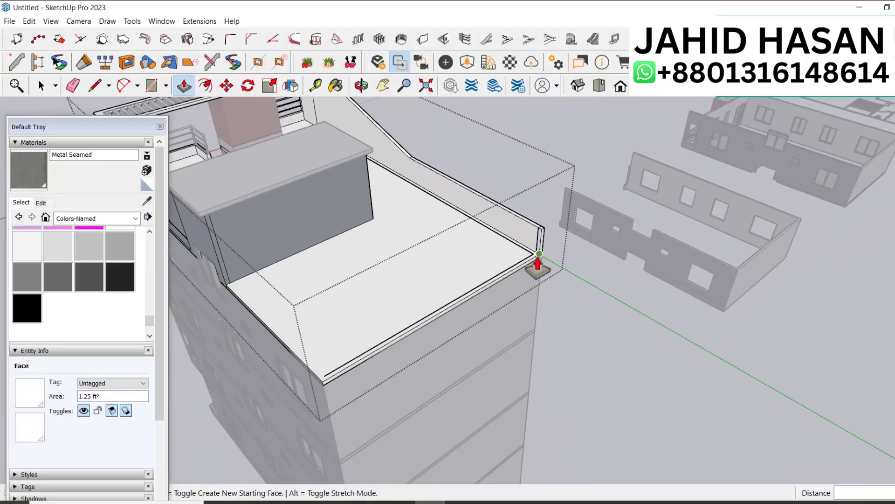
pyautogui.click(446, 312)
pyautogui.scroll(3, 379, 350)
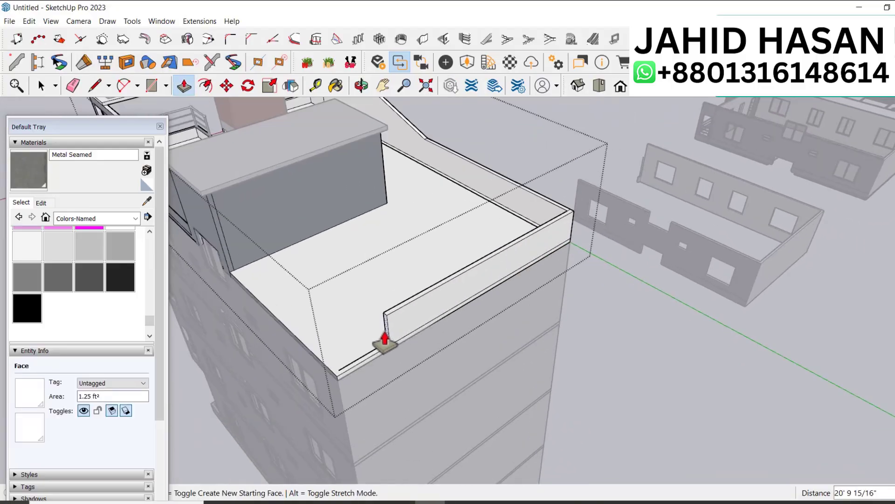
pyautogui.click(223, 246)
pyautogui.scroll(2, 288, 359)
pyautogui.scroll(4, 288, 361)
pyautogui.click(418, 415)
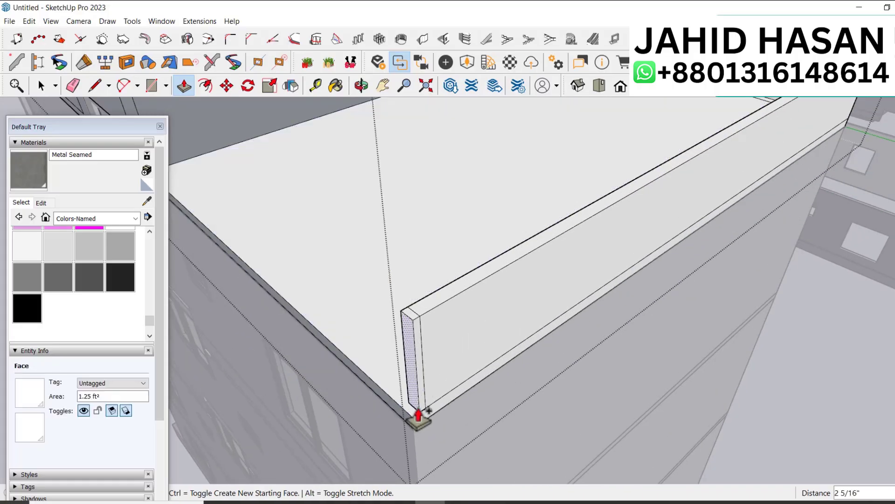
# Step: Pull the rear parapet's inner corner strip 16' 5" along the remaining side edge up to the stair room wall
pyautogui.press('o')
pyautogui.moveTo(527, 399); pyautogui.dragTo(752, 353)
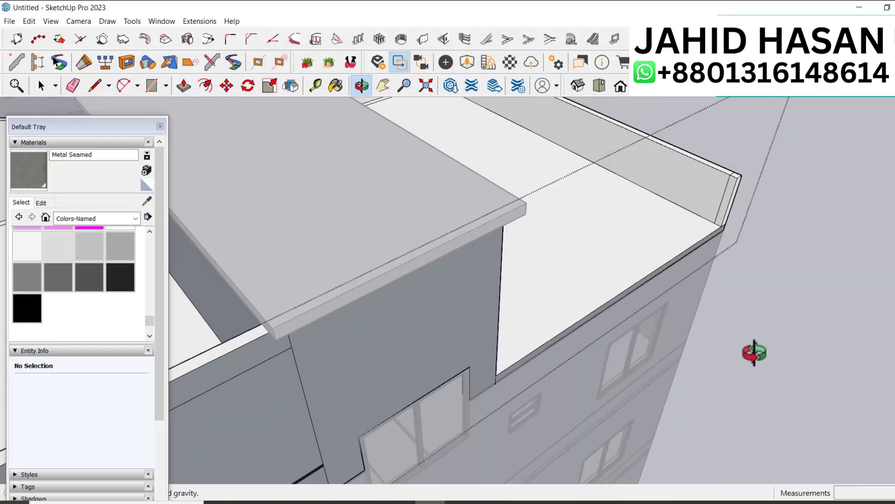
pyautogui.press('p')
pyautogui.click(723, 216)
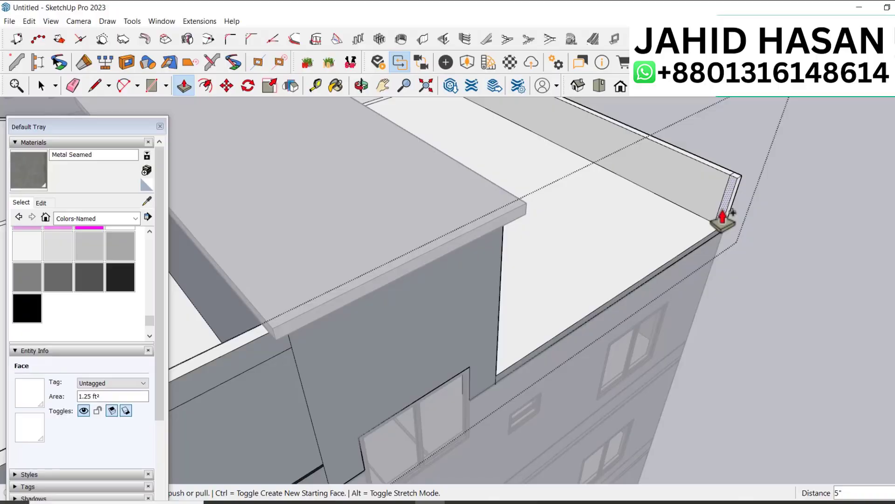
pyautogui.click(499, 262)
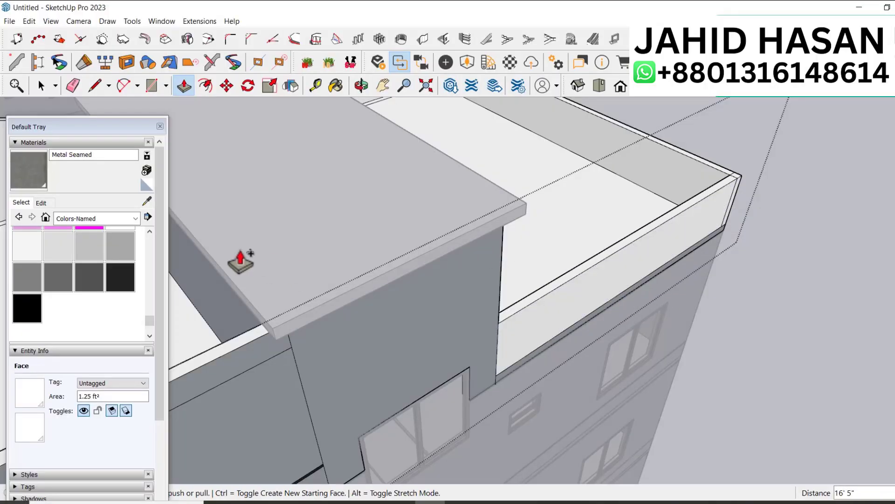
# Step: Sample 0111_SlateGray from the stair room wall and paint the outer face of the new side parapet with it
pyautogui.press('b')
pyautogui.keyDown('alt'); pyautogui.click(444, 302); pyautogui.keyUp('alt')
pyautogui.click(572, 304)
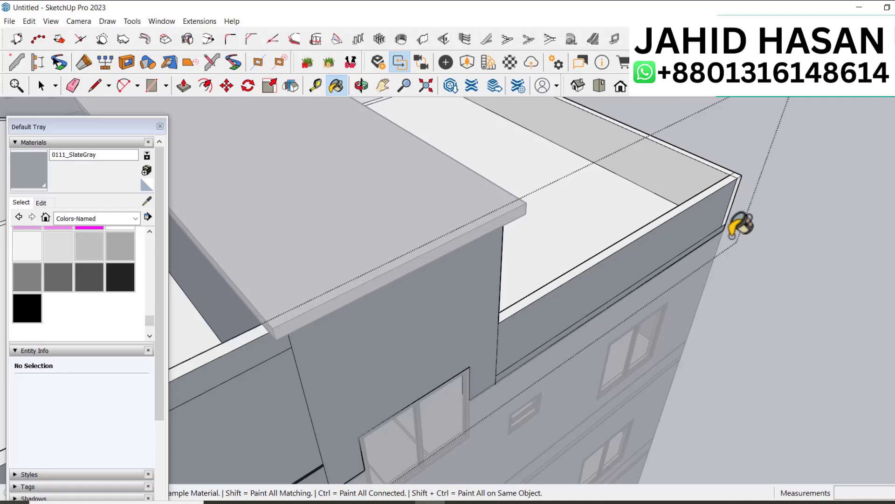
# Step: Erase the leftover edges on the outer faces at the corner between the slate gray side parapet and the rear parapet
pyautogui.moveTo(723, 253)
pyautogui.mouseDown(button='middle')
pyautogui.moveTo(461, 208)
pyautogui.moveTo(419, 240)
pyautogui.moveTo(526, 334)
pyautogui.moveTo(363, 312)
pyautogui.mouseUp(button='middle')
pyautogui.scroll(3, 364, 312)
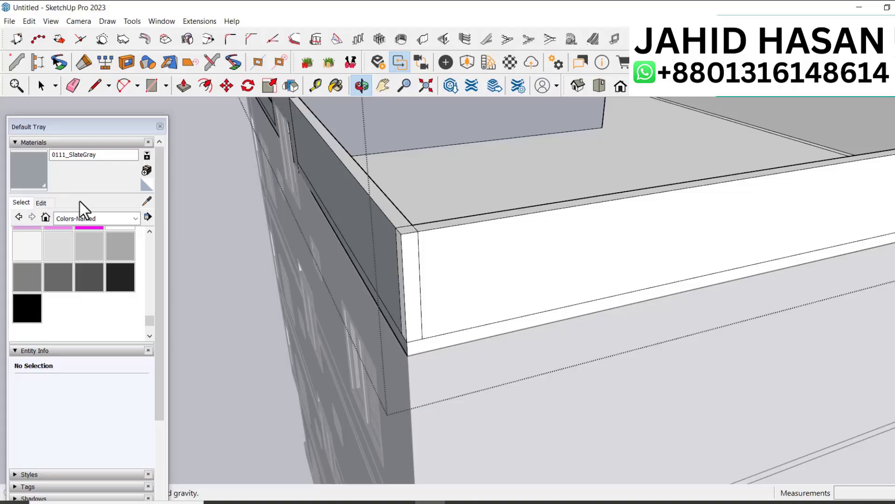
pyautogui.press('e')
pyautogui.moveTo(242, 262)
pyautogui.mouseDown(button='middle')
pyautogui.moveTo(435, 266)
pyautogui.moveTo(799, 329)
pyautogui.mouseUp(button='middle')
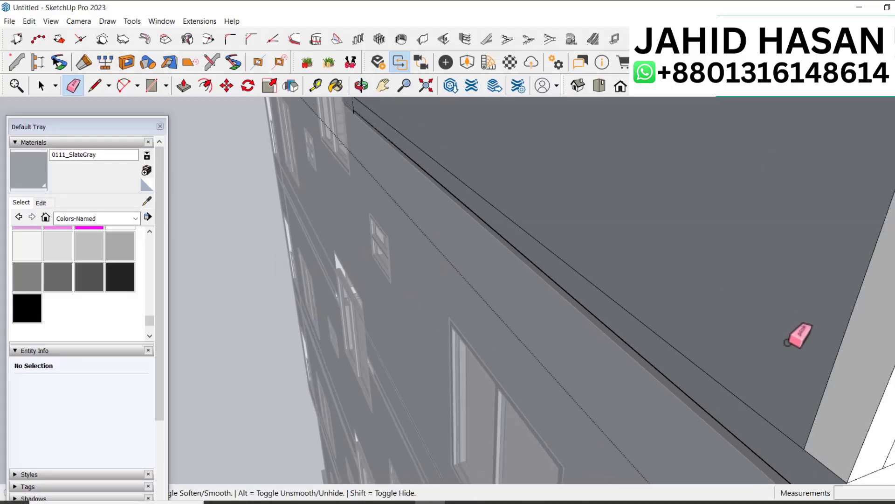
pyautogui.scroll(-3, 844, 425)
pyautogui.scroll(2, 759, 415)
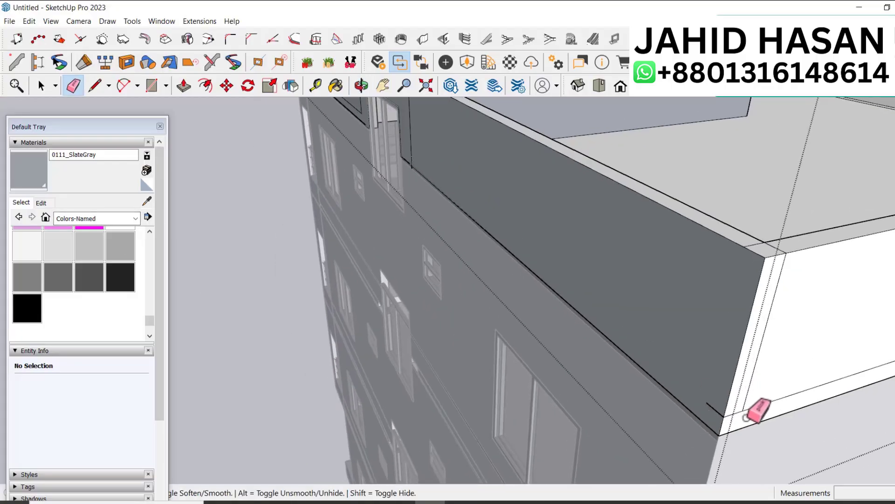
pyautogui.click(740, 413)
pyautogui.click(706, 406)
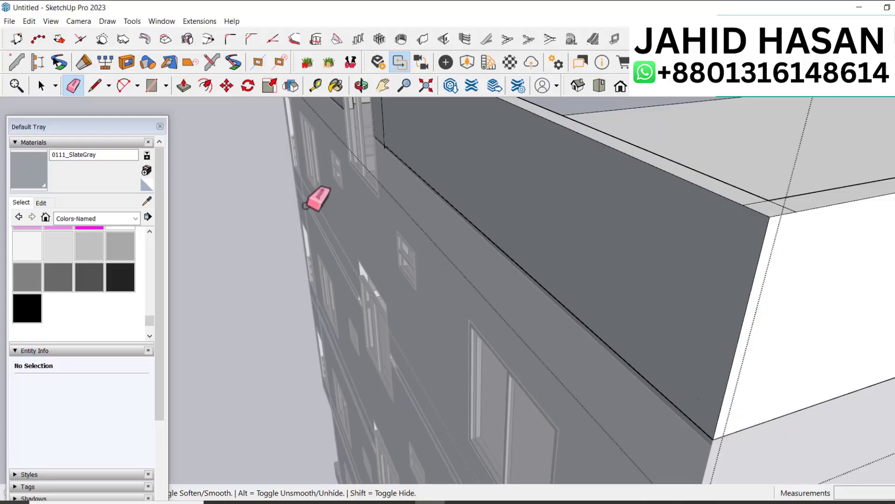
# Step: Paint the outer face of the rear roof parapet with 0111_SlateGray
pyautogui.click(44, 179)
pyautogui.click(755, 260)
pyautogui.scroll(-5, 308, 280)
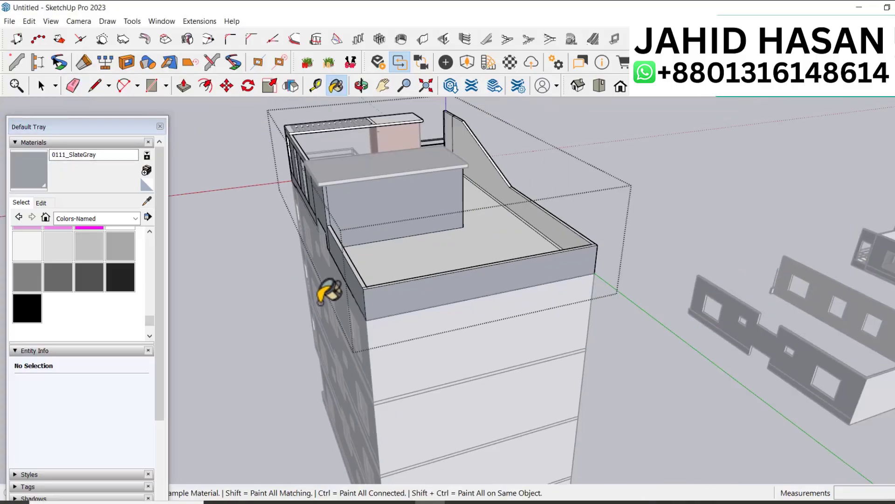
# Step: Paint the sloped side parapet's outer faces, including its corner and base strips, with 0111_SlateGray
pyautogui.press('o')
pyautogui.moveTo(586, 258)
pyautogui.mouseDown()
pyautogui.moveTo(304, 230)
pyautogui.moveTo(219, 186)
pyautogui.mouseUp()
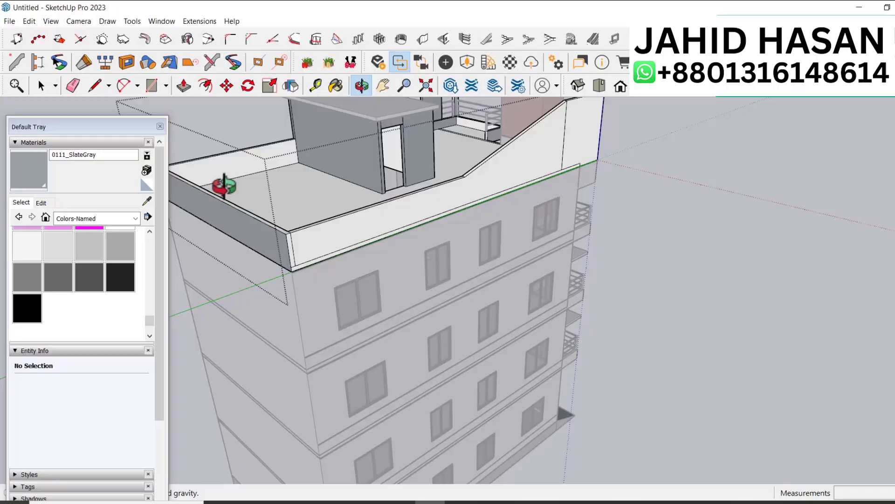
pyautogui.click(39, 163)
pyautogui.click(546, 155)
pyautogui.click(581, 140)
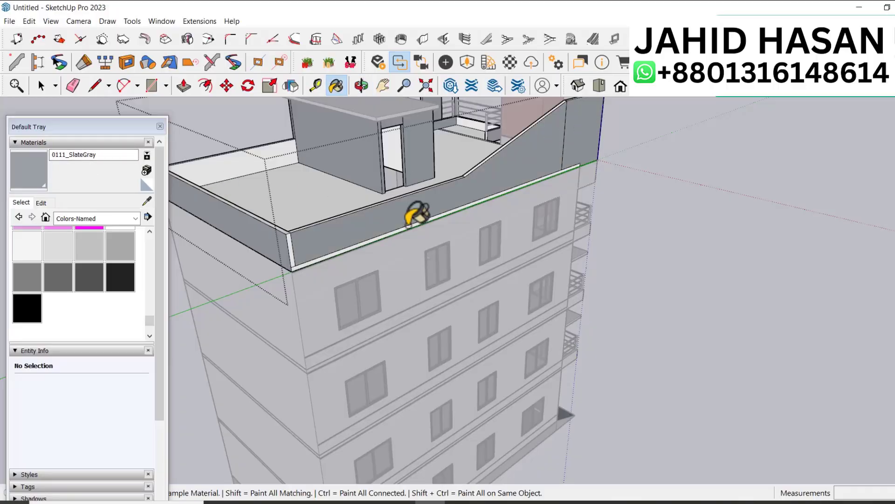
pyautogui.scroll(3, 295, 251)
pyautogui.click(296, 251)
pyautogui.click(323, 277)
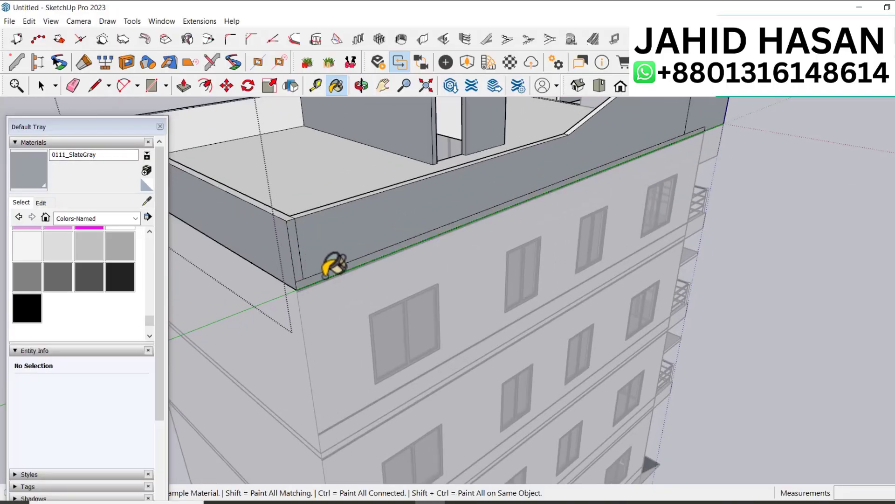
pyautogui.scroll(-5, 517, 298)
pyautogui.scroll(6, 420, 280)
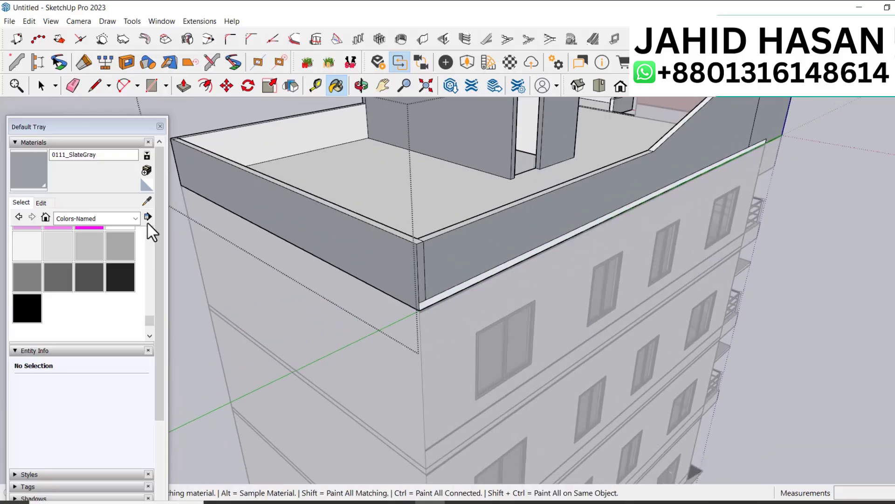
# Step: Sample the white Color M00 from the parapet's base strip, paint the sloped side and rear parapets with it, and leave the group
pyautogui.click(146, 202)
pyautogui.click(523, 256)
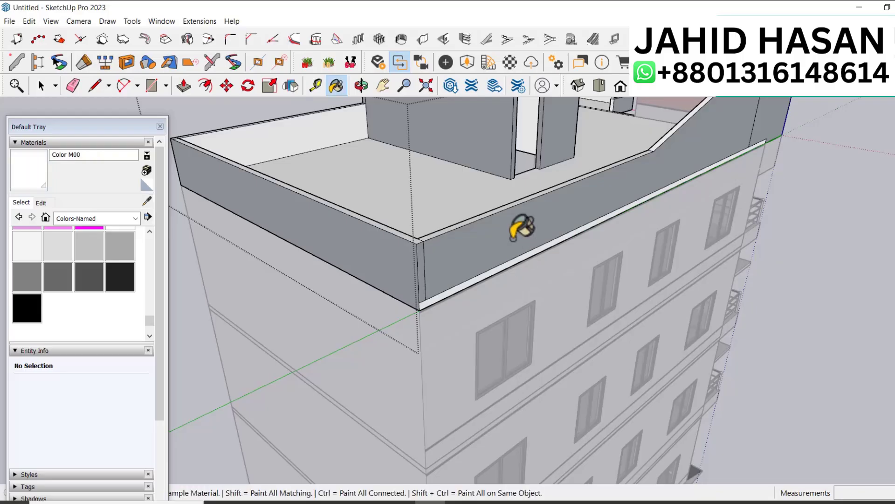
pyautogui.click(513, 237)
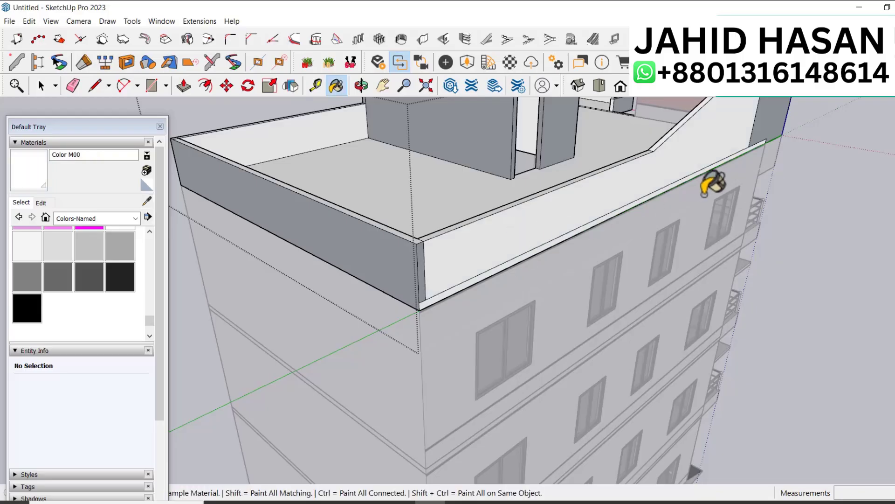
pyautogui.click(402, 255)
pyautogui.scroll(-5, 479, 336)
pyautogui.press('o')
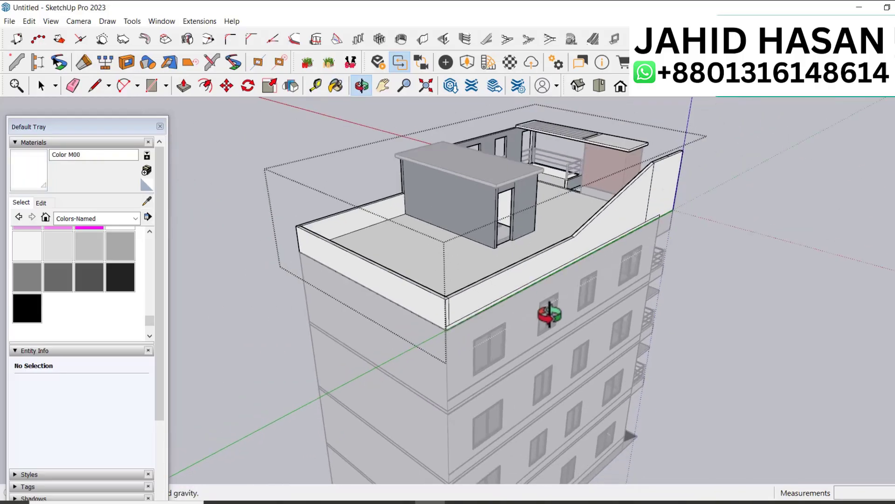
pyautogui.moveTo(549, 314); pyautogui.dragTo(415, 254)
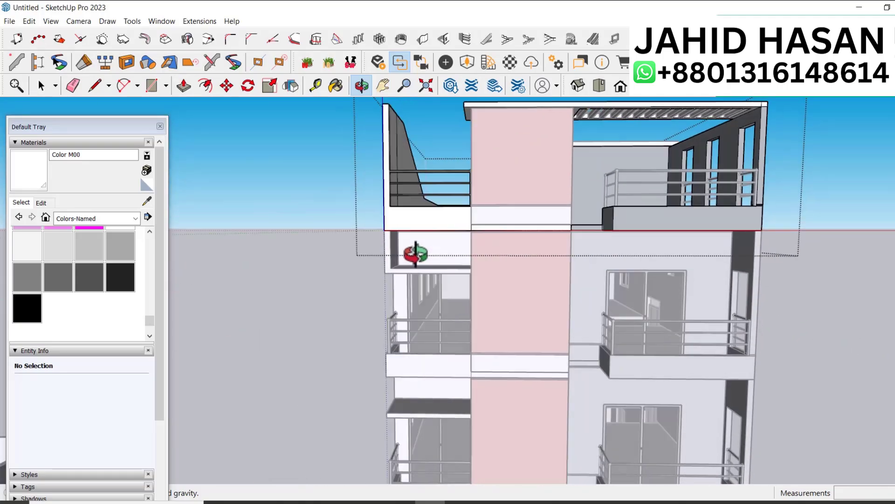
pyautogui.scroll(-3, 468, 295)
pyautogui.press('space')
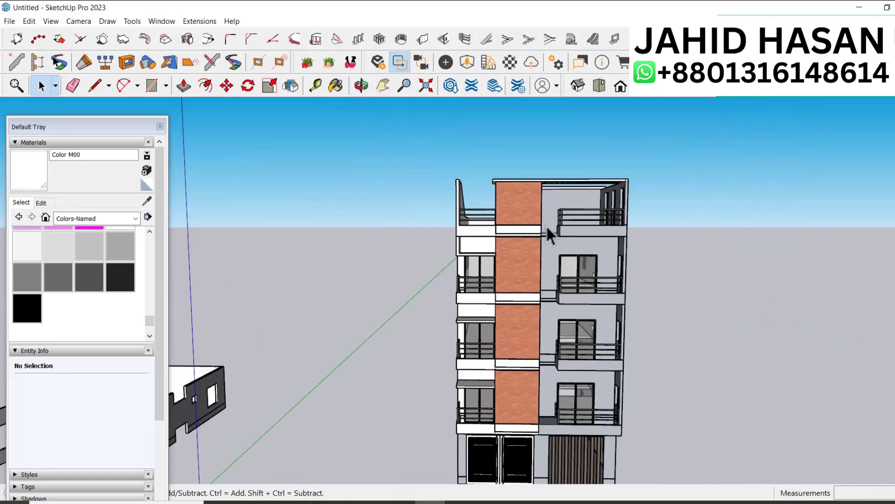
# Step: Delete the spare three-sided wall model standing closest to the origin
pyautogui.scroll(-3, 606, 306)
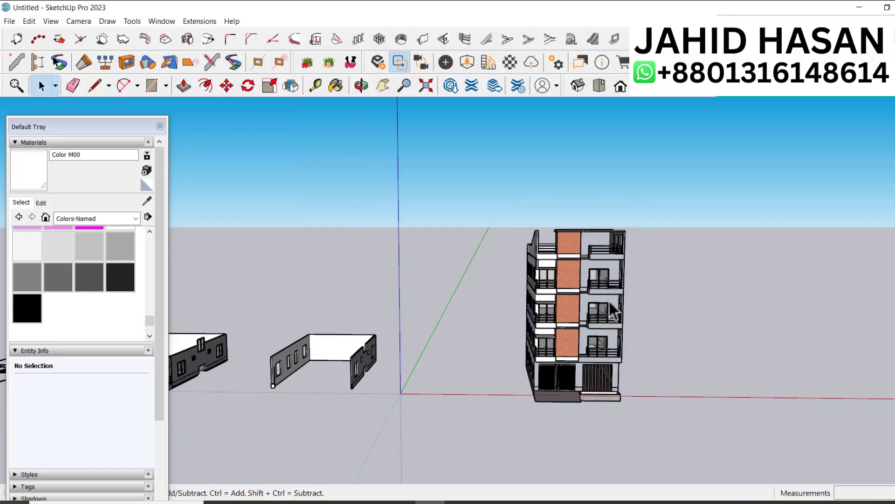
pyautogui.scroll(-1, 424, 359)
pyautogui.scroll(2, 425, 360)
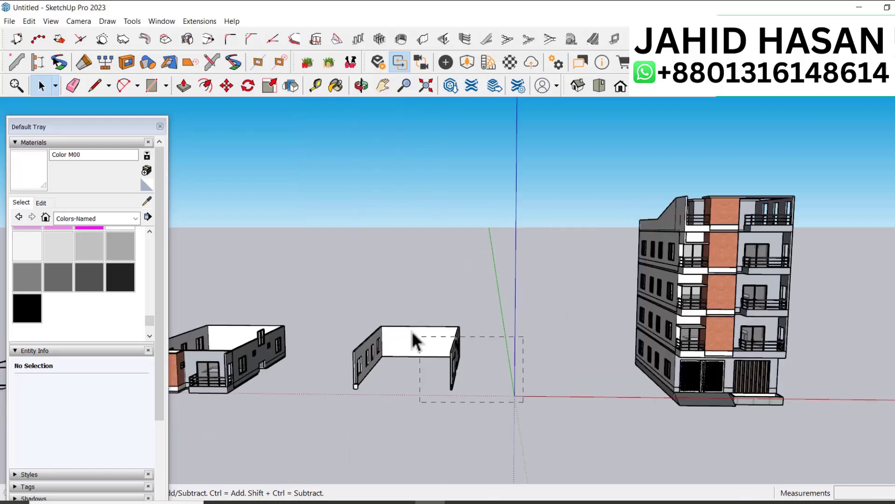
pyautogui.moveTo(411, 330); pyautogui.dragTo(374, 315)
pyautogui.press('Delete')
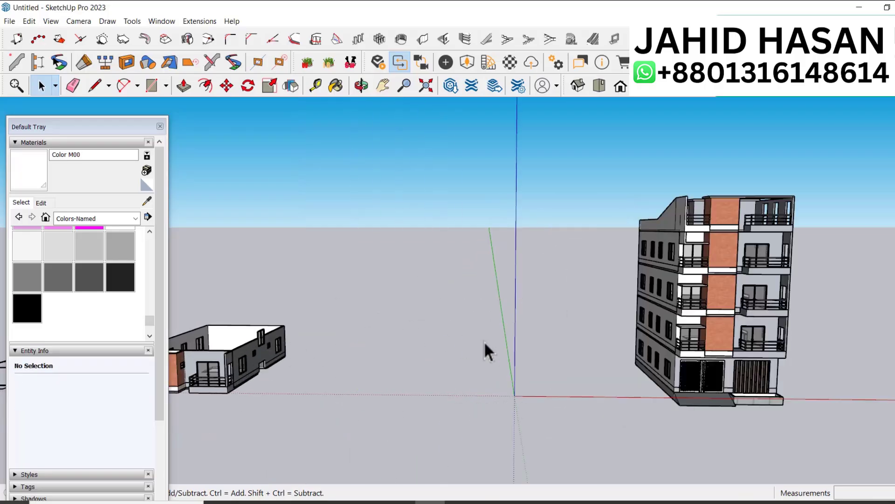
# Step: Open the roof-level group and make the flat slab above the rooftop room its own group
pyautogui.press('p')
pyautogui.scroll(-1, 560, 328)
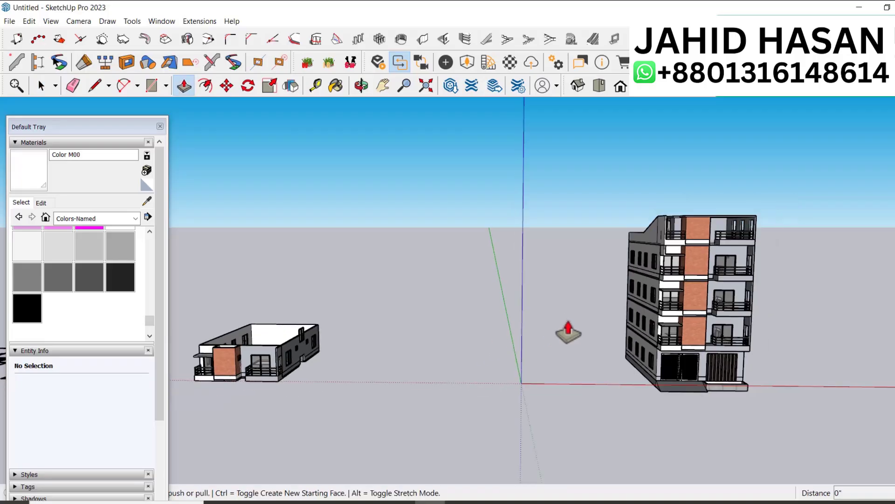
pyautogui.moveTo(695, 293); pyautogui.dragTo(724, 308, button='middle')
pyautogui.scroll(5, 743, 263)
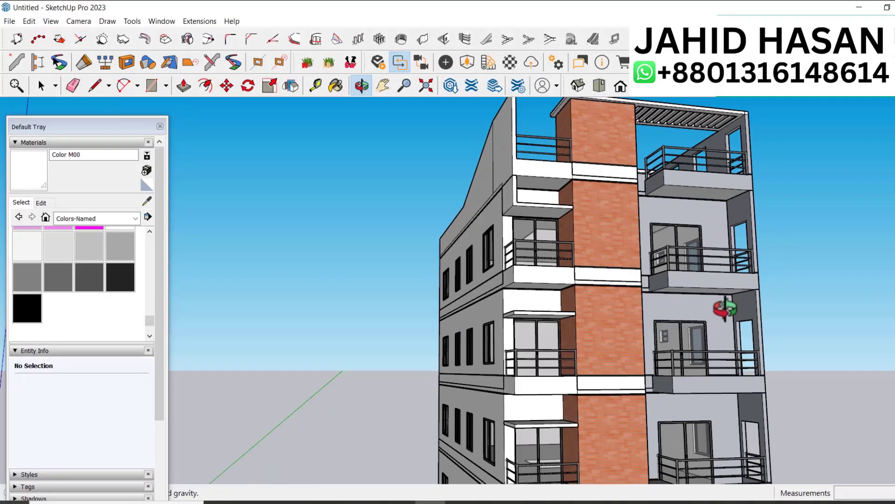
pyautogui.scroll(-3, 604, 219)
pyautogui.moveTo(606, 205); pyautogui.dragTo(564, 416, button='middle')
pyautogui.moveTo(586, 330); pyautogui.dragTo(606, 380)
pyautogui.press('space')
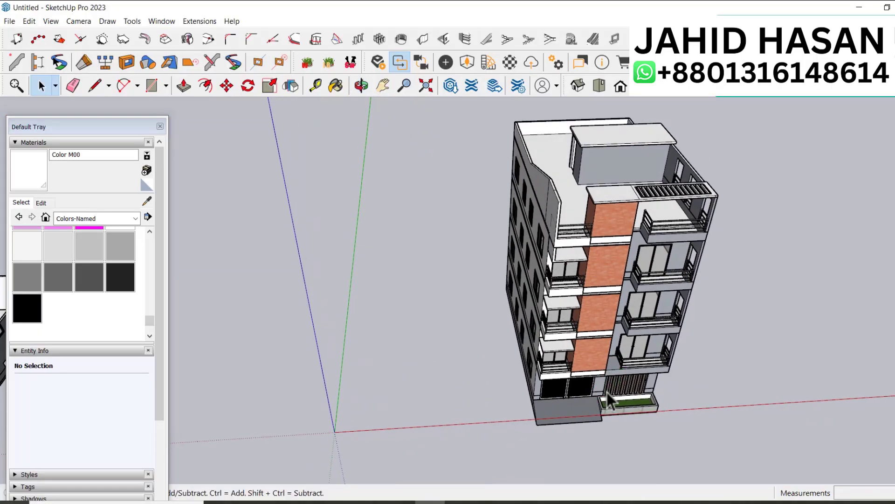
pyautogui.click(575, 198)
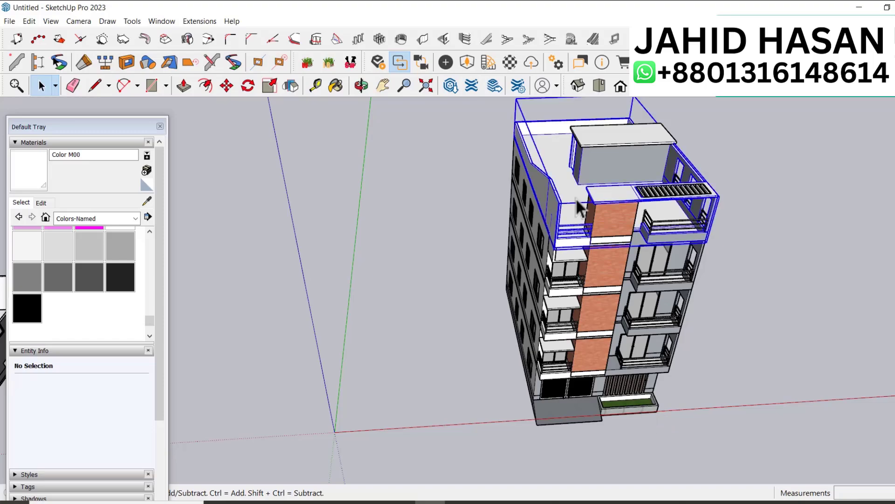
pyautogui.doubleClick(634, 134)
pyautogui.tripleClick(634, 133)
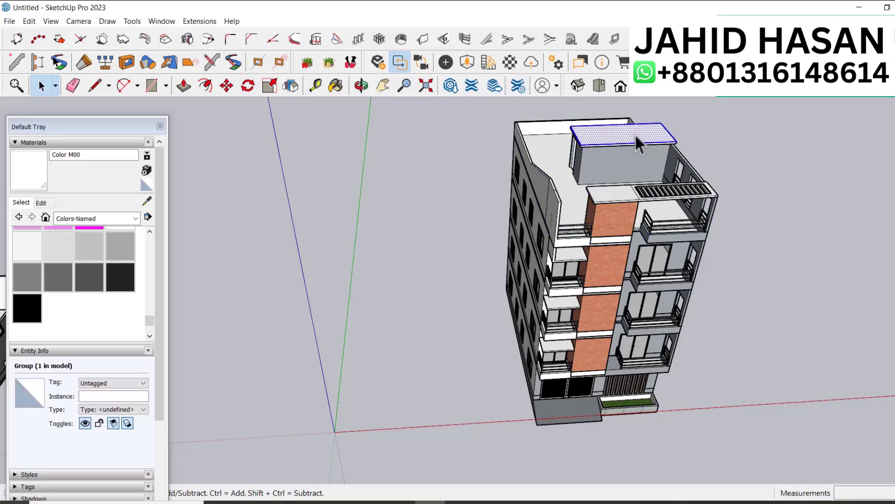
pyautogui.rightClick(634, 134)
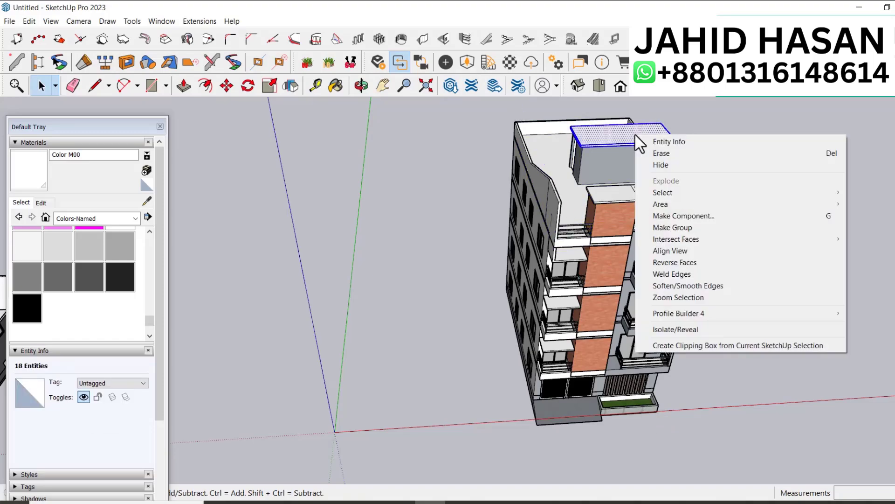
pyautogui.click(672, 227)
pyautogui.click(774, 301)
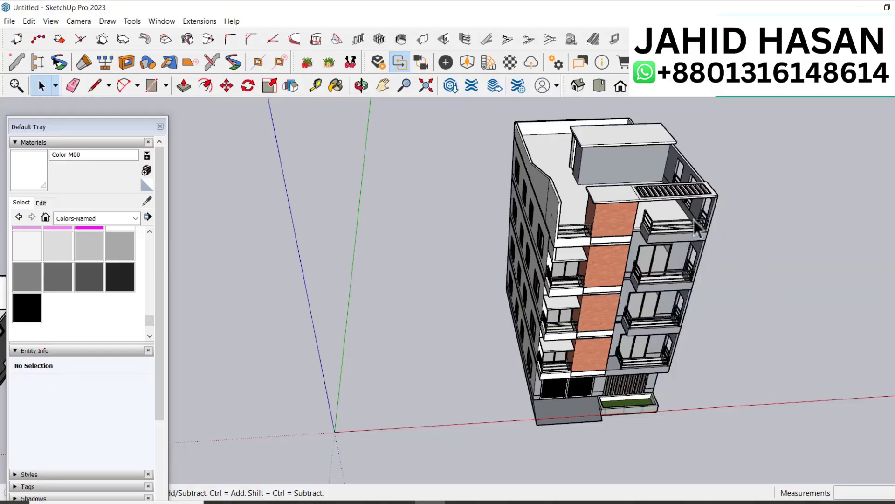
# Step: Draw a 2' 10 1/2" by 5" rectangle on the roof floor's edge strip between the brick column and the balcony parapet
pyautogui.scroll(10, 697, 228)
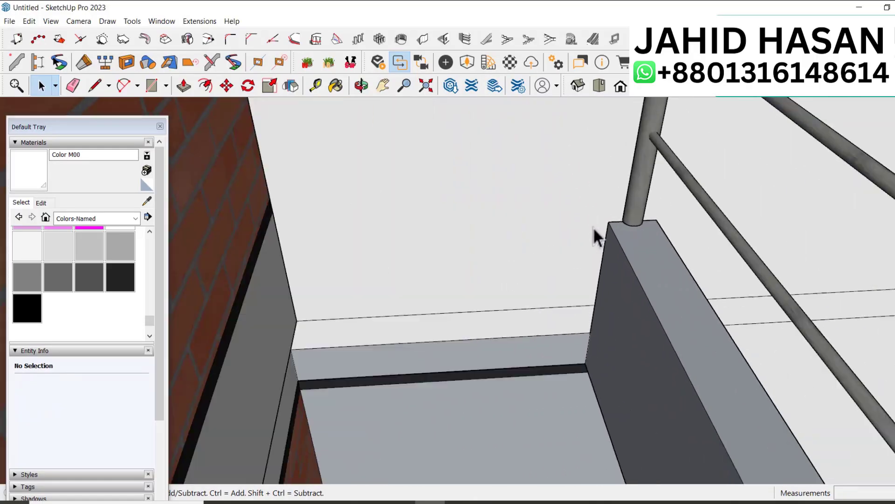
pyautogui.scroll(2, 593, 228)
pyautogui.click(522, 333)
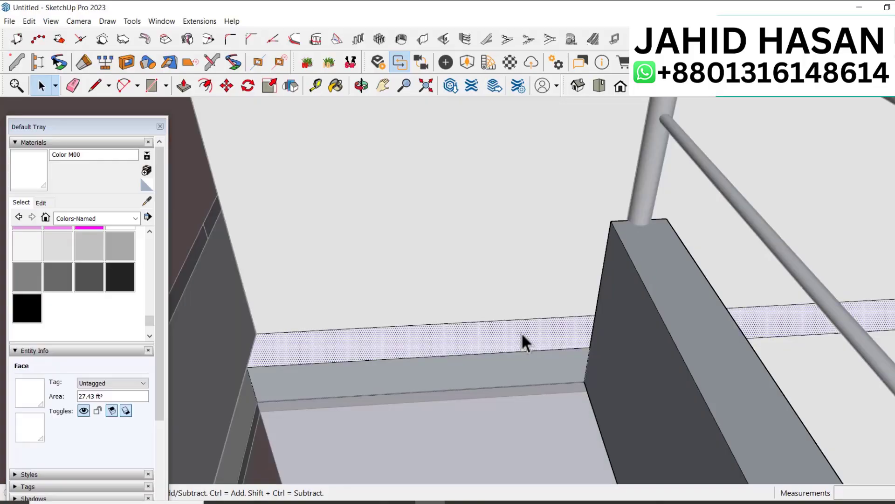
pyautogui.press('r')
pyautogui.click(256, 333)
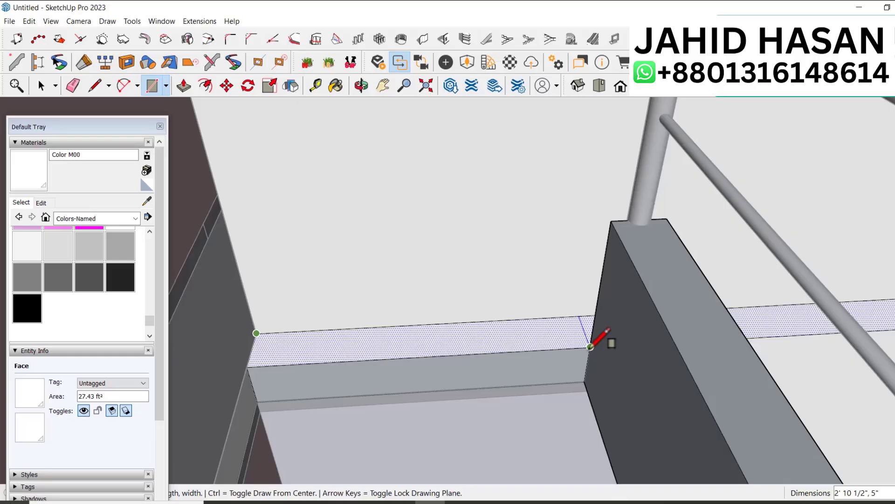
pyautogui.click(590, 347)
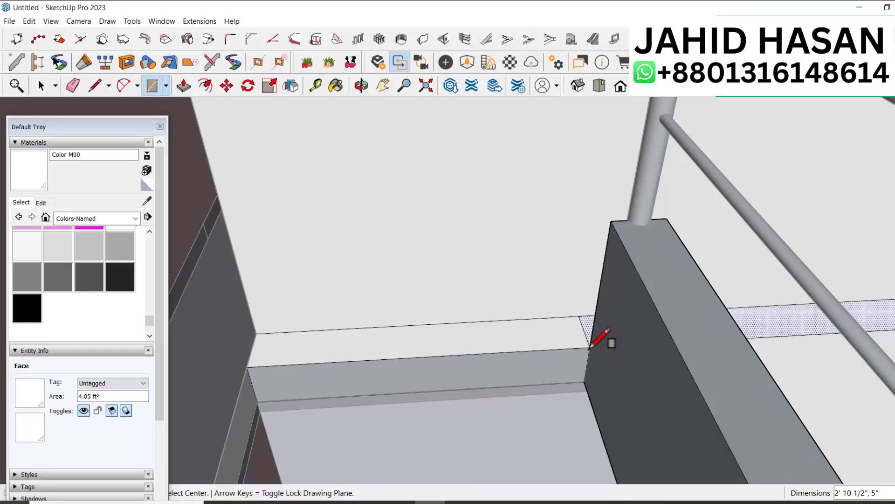
pyautogui.press('p')
pyautogui.press('space')
# Step: Sample 0111_SlateGray from the top of the balcony parapet and paint the small edge rectangle with it
pyautogui.click(517, 336)
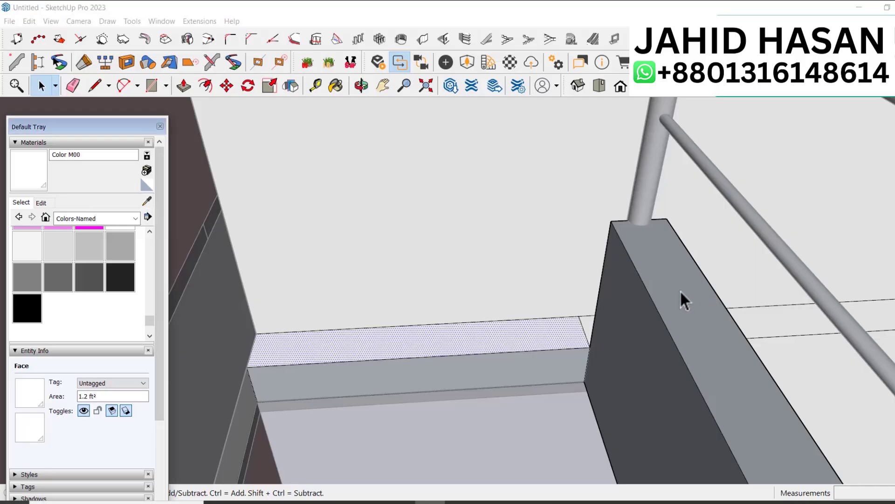
pyautogui.click(147, 202)
pyautogui.click(660, 251)
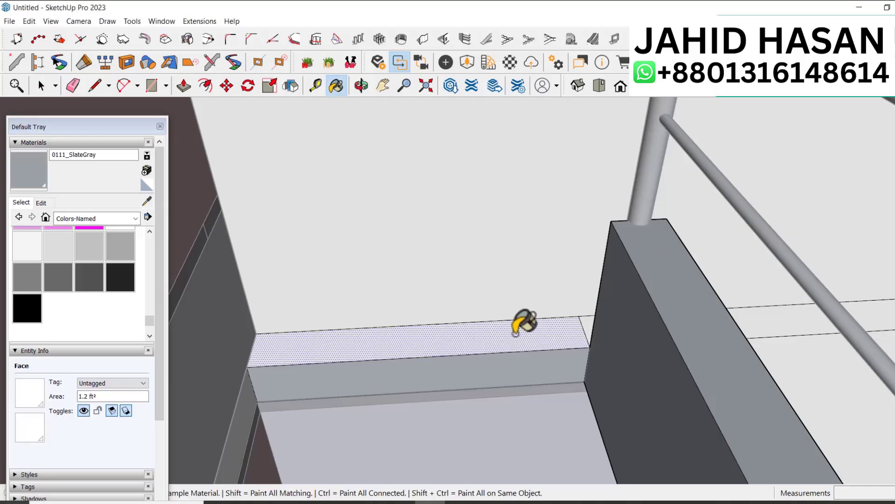
pyautogui.click(536, 326)
# Step: Raise the small edge rectangle about 3' 8 3/4" to the balcony railing's top and extend the resulting wall's free end 8 1/2"
pyautogui.press('p')
pyautogui.click(536, 325)
pyautogui.scroll(-6, 540, 316)
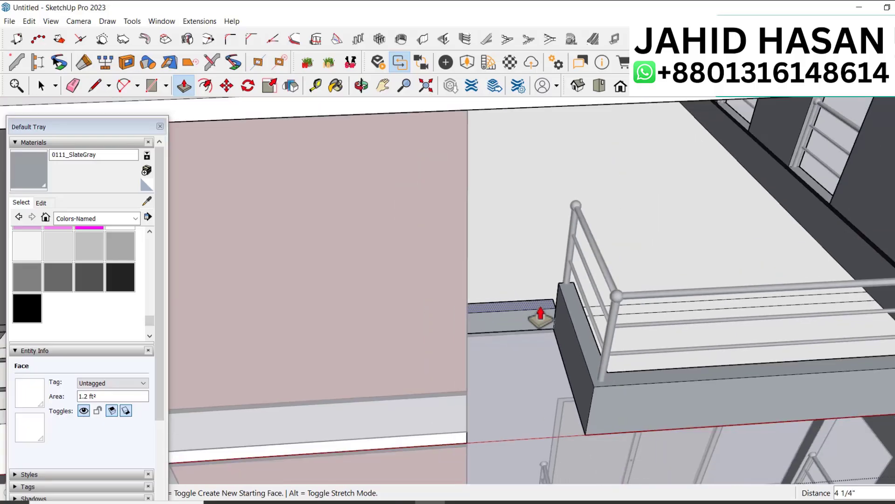
pyautogui.click(581, 223)
pyautogui.moveTo(544, 226); pyautogui.dragTo(437, 265, button='middle')
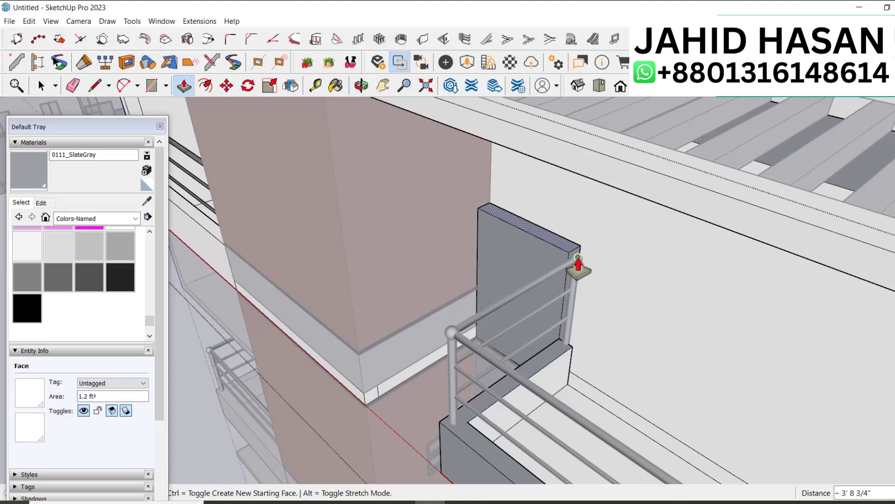
pyautogui.scroll(3, 578, 257)
pyautogui.press('space')
pyautogui.press('p')
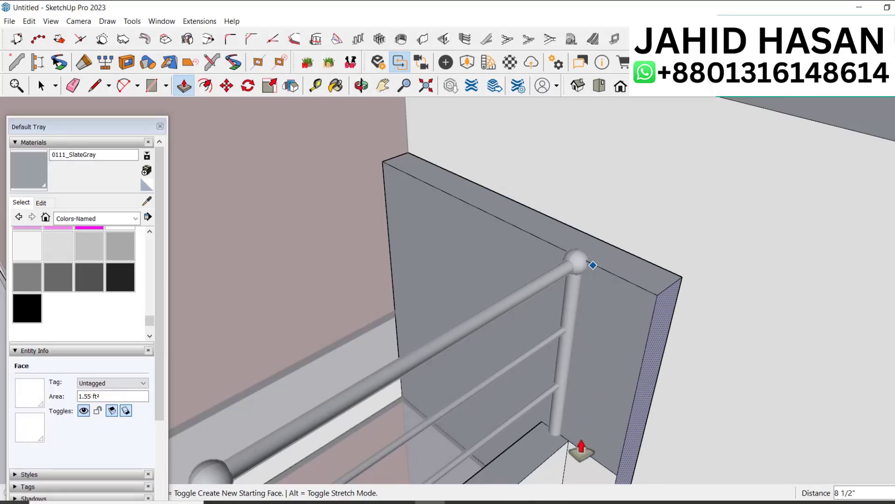
pyautogui.press('space')
# Step: Examine the new low wall beside the brick column against the building's front and side facades
pyautogui.scroll(-2, 653, 387)
pyautogui.moveTo(652, 387); pyautogui.dragTo(693, 260, button='middle')
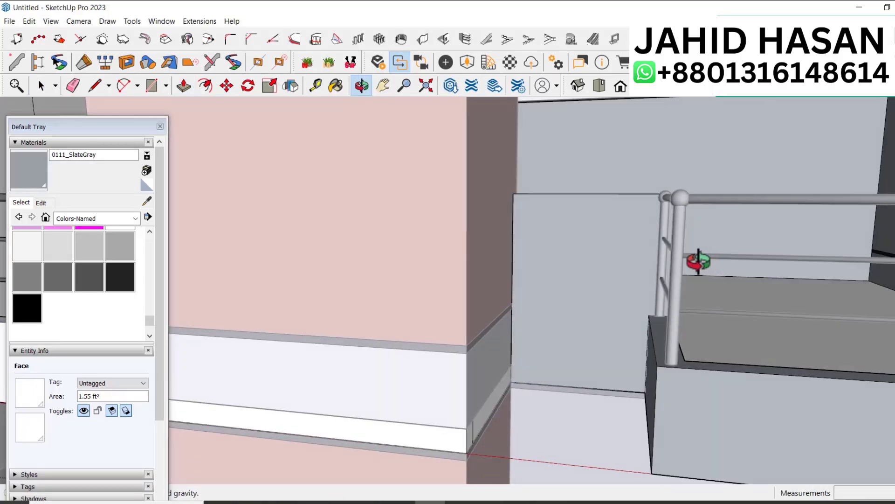
pyautogui.scroll(-6, 573, 356)
pyautogui.moveTo(556, 372); pyautogui.dragTo(600, 233, button='middle')
pyautogui.scroll(-6, 600, 233)
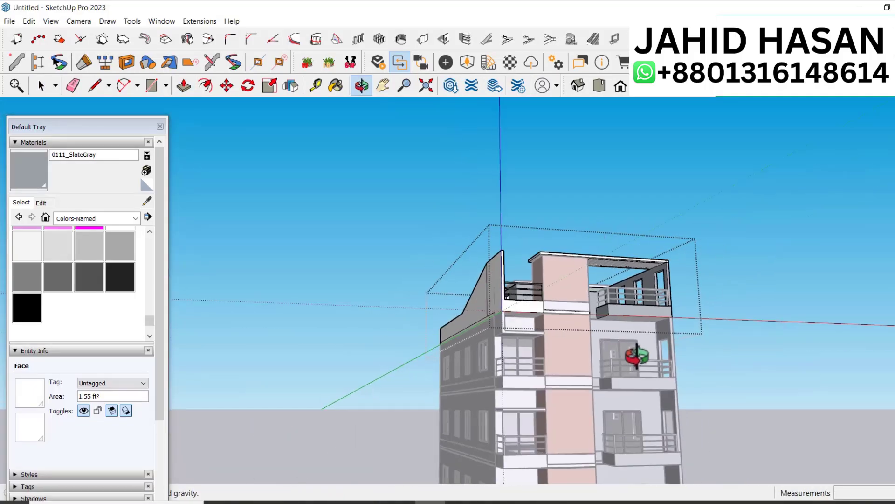
pyautogui.moveTo(519, 333); pyautogui.dragTo(394, 318, button='middle')
pyautogui.scroll(3, 483, 358)
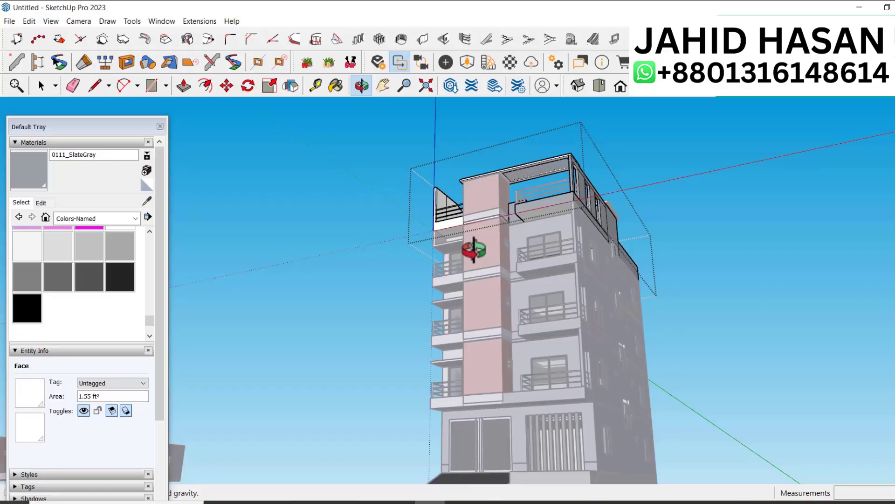
# Step: Erase the short seam line crossing the top of the sloped side parapet's front section
pyautogui.moveTo(474, 250); pyautogui.dragTo(625, 435)
pyautogui.scroll(8, 555, 279)
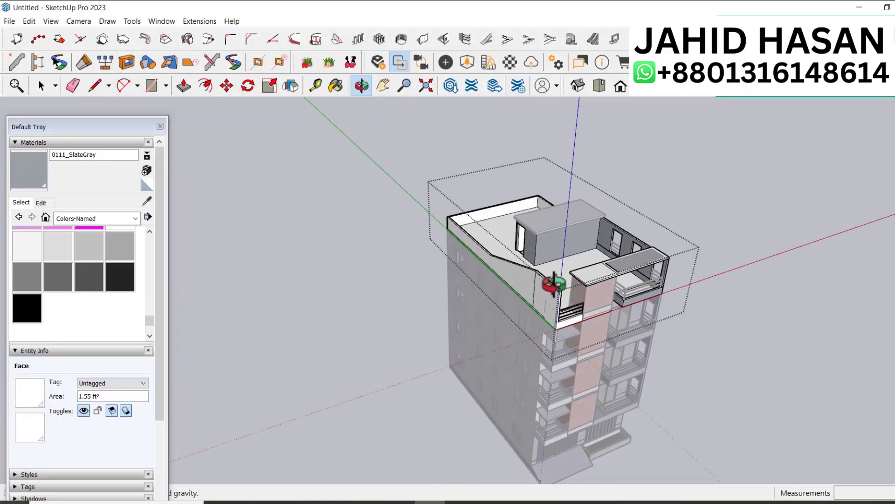
pyautogui.press('space')
pyautogui.press('p')
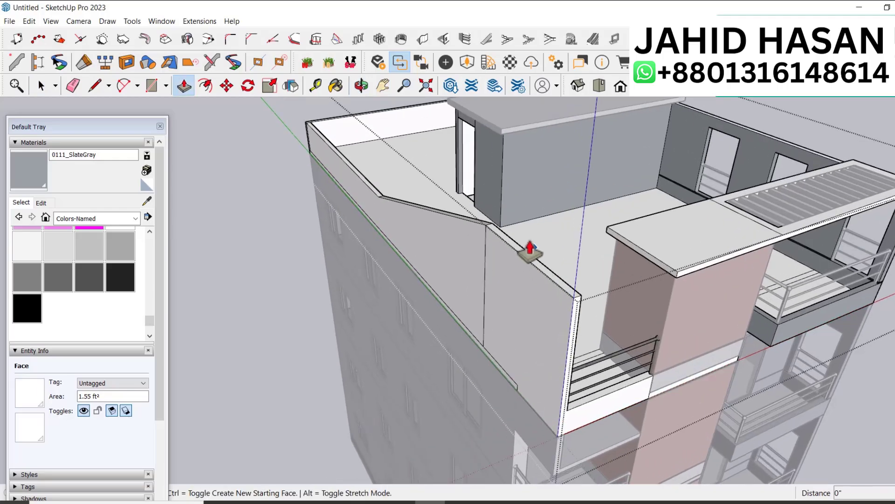
pyautogui.press('space')
pyautogui.press('p')
pyautogui.scroll(6, 529, 269)
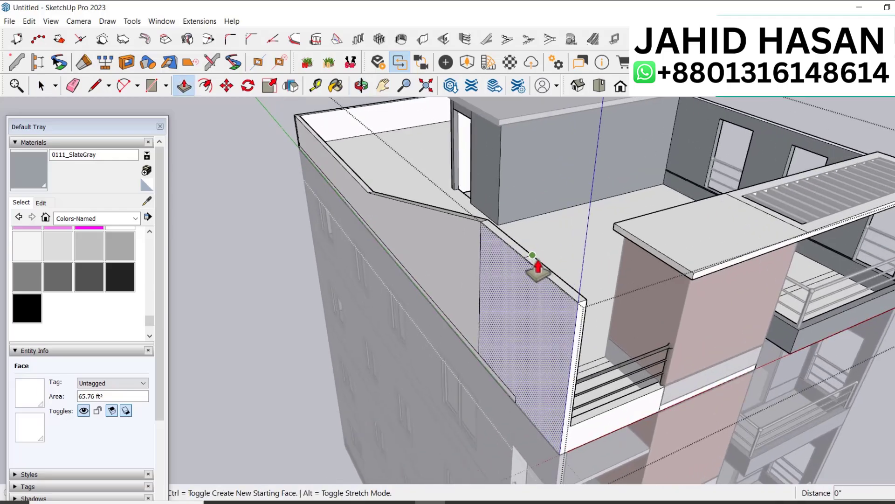
pyautogui.press('space')
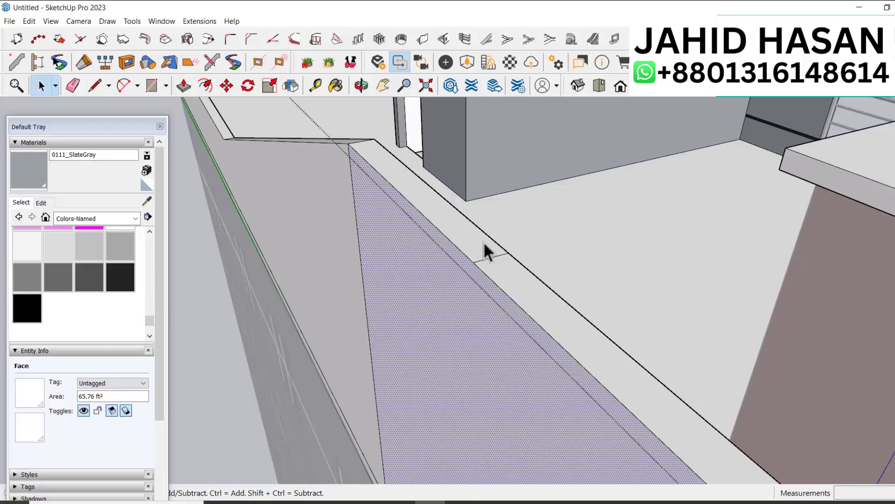
pyautogui.press('e')
# Step: Push/Pull the top face of the side parapet's front section upward, making it a taller end wall
pyautogui.press('p')
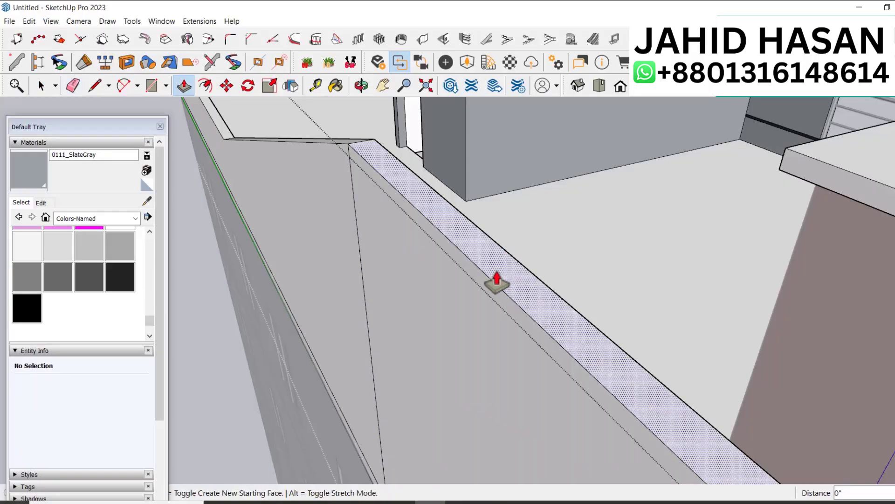
pyautogui.scroll(-5, 508, 233)
pyautogui.click(511, 234)
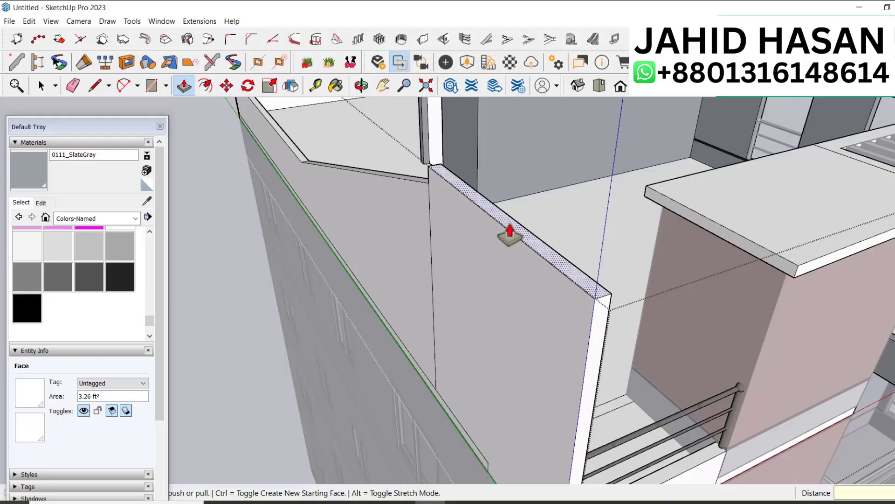
pyautogui.press('space')
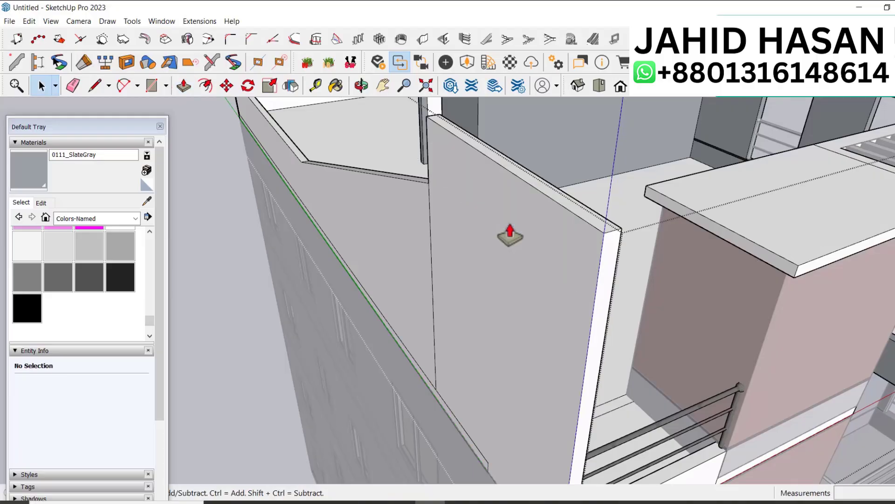
# Step: Examine the side parapet's height from the street side and leave the roof-level group
pyautogui.press('o')
pyautogui.moveTo(566, 273); pyautogui.dragTo(332, 154)
pyautogui.scroll(-8, 344, 176)
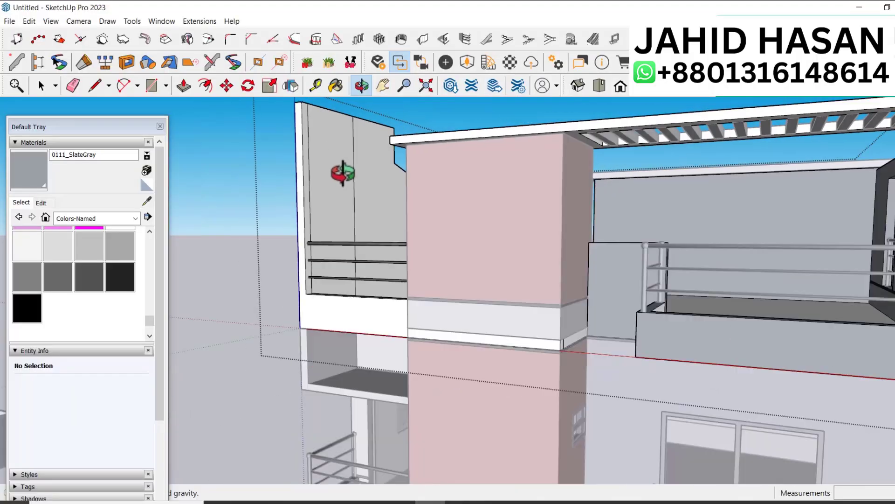
pyautogui.moveTo(466, 225); pyautogui.dragTo(415, 168)
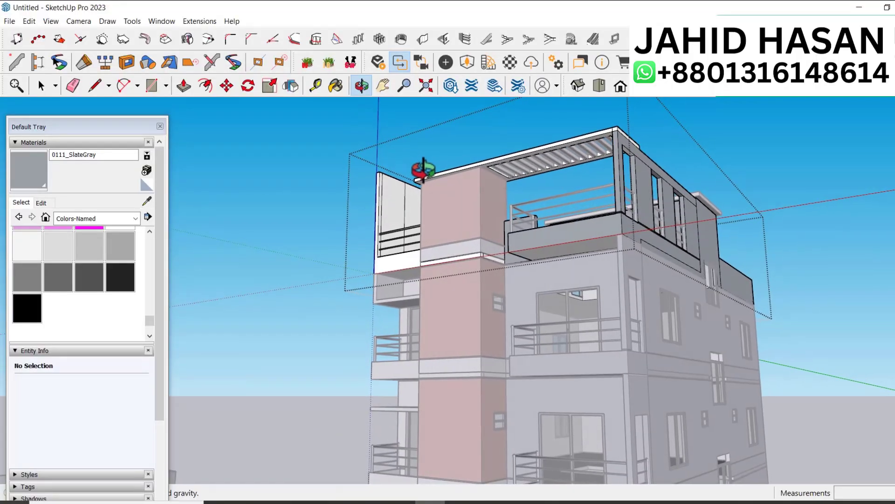
pyautogui.scroll(-5, 456, 172)
pyautogui.scroll(5, 455, 320)
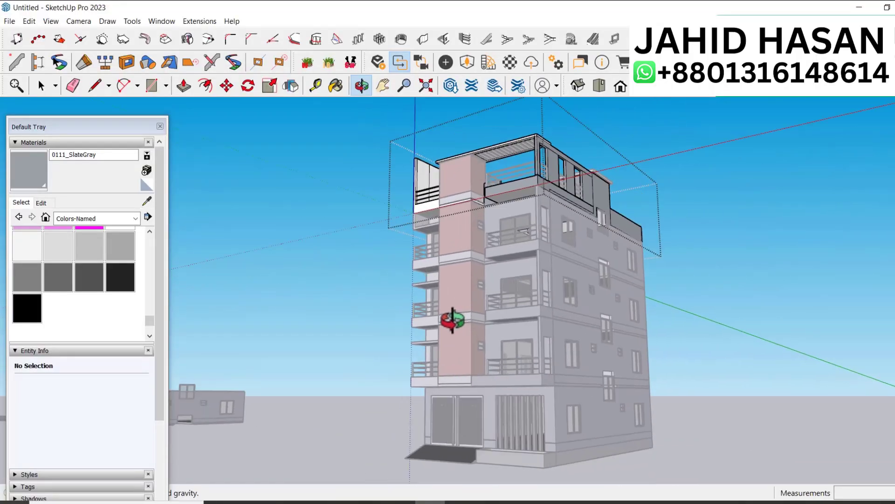
pyautogui.press('e')
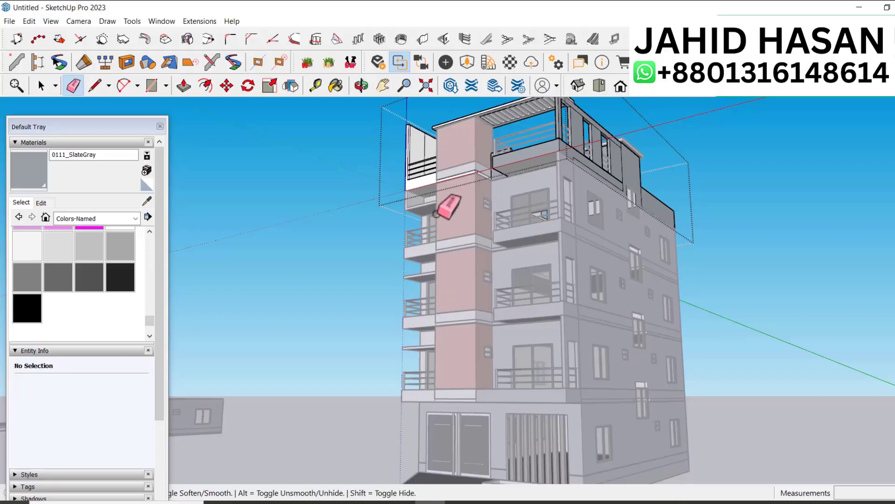
pyautogui.press('space')
pyautogui.click(759, 289)
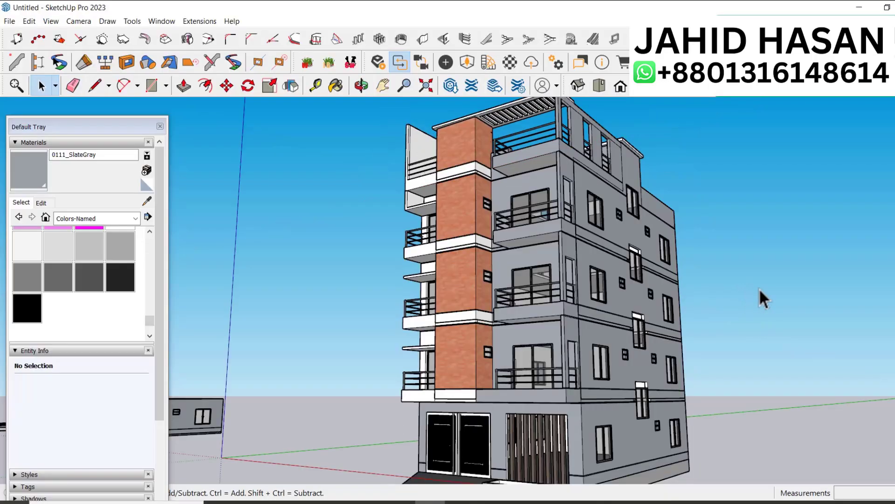
# Step: Draw a ground rectangle of about 42' by 68' enclosing the multi-storey building's footprint
pyautogui.scroll(-5, 858, 385)
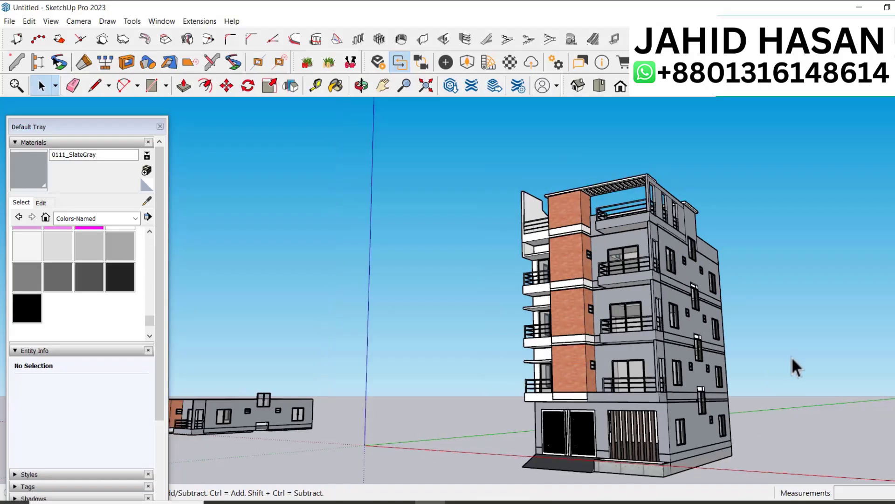
pyautogui.scroll(2, 600, 408)
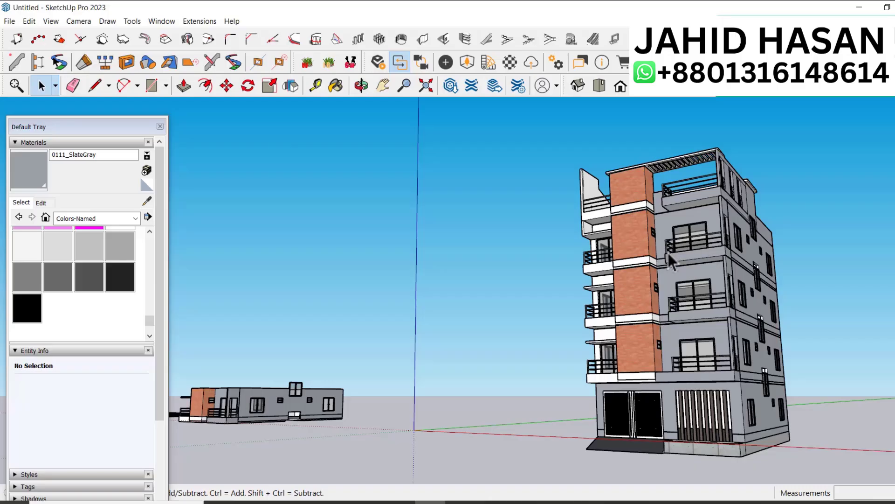
pyautogui.moveTo(662, 278); pyautogui.dragTo(633, 313, button='middle')
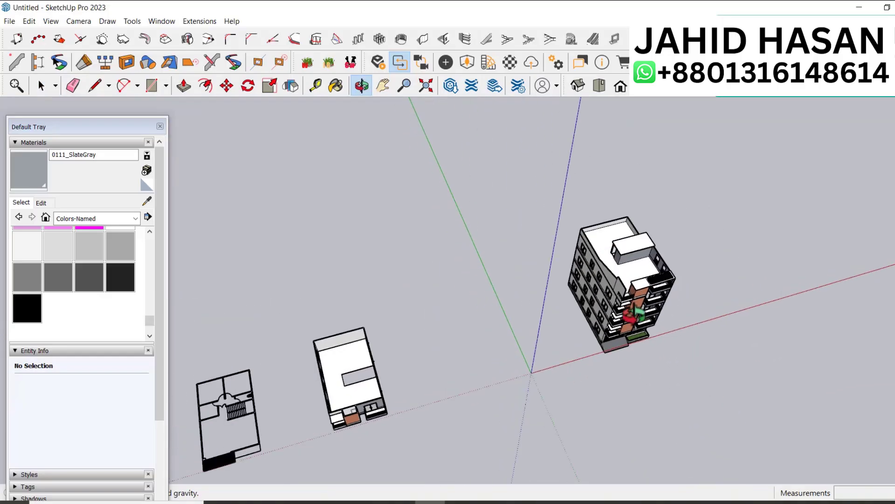
pyautogui.press('r')
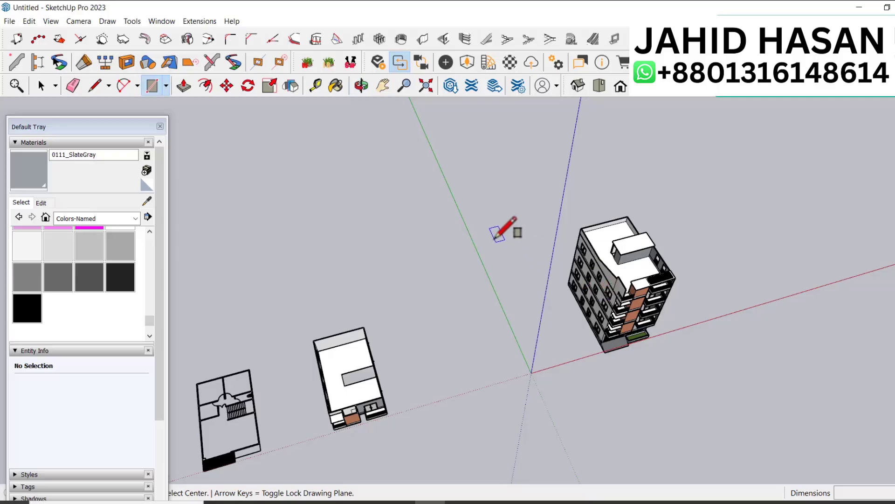
pyautogui.click(498, 230)
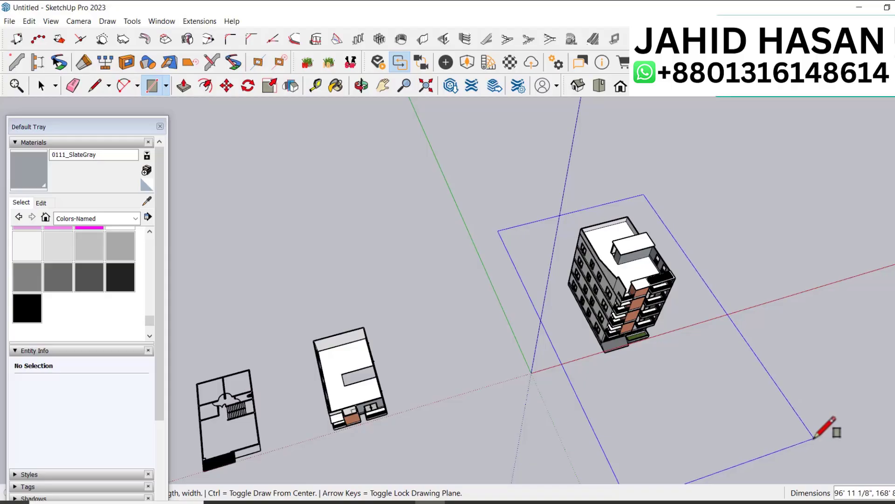
pyautogui.press('Escape')
pyautogui.click(542, 258)
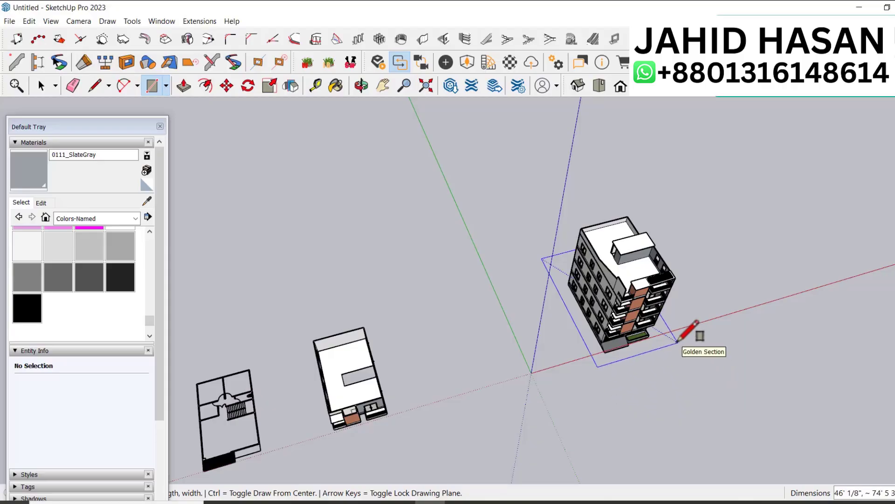
pyautogui.scroll(5, 673, 340)
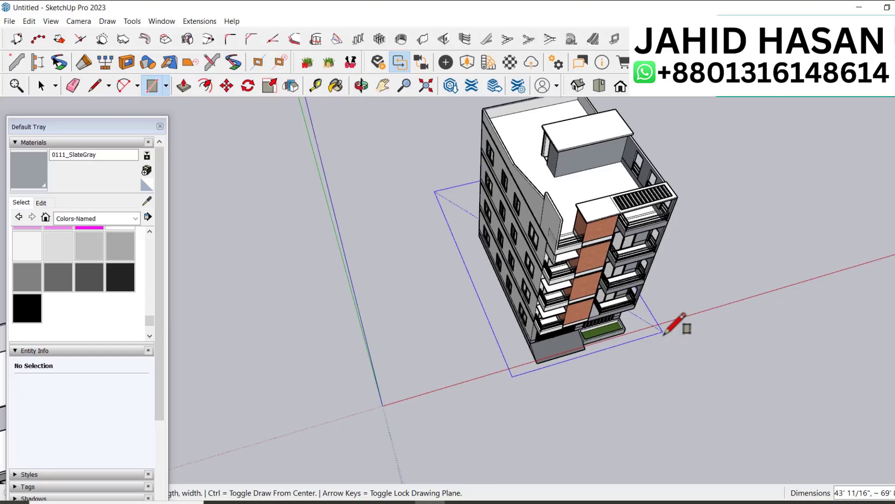
pyautogui.click(657, 328)
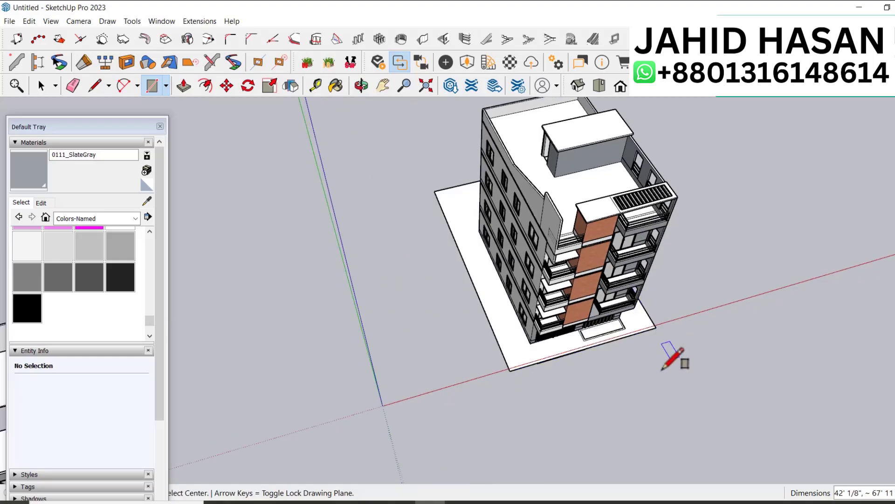
pyautogui.press('space')
# Step: Move the ground rectangle 2' straight down, level with the lower front corner of the entrance ramp
pyautogui.scroll(5, 503, 357)
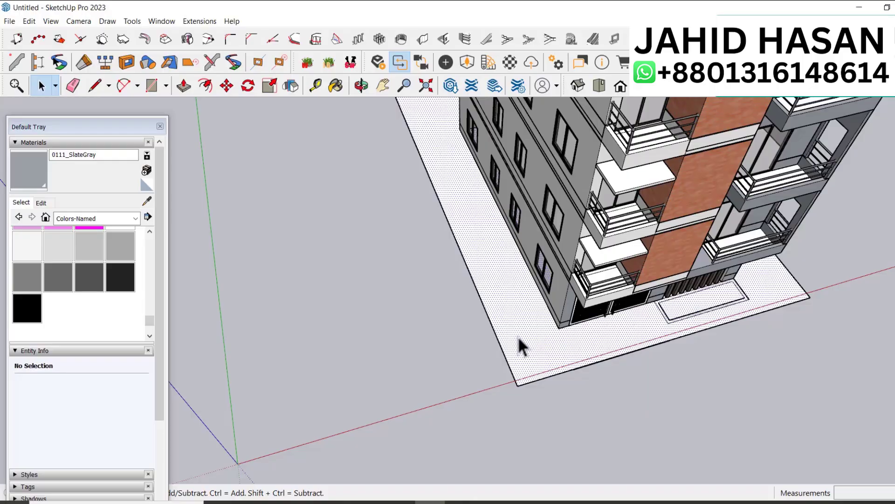
pyautogui.click(519, 339)
pyautogui.press('m')
pyautogui.click(530, 326)
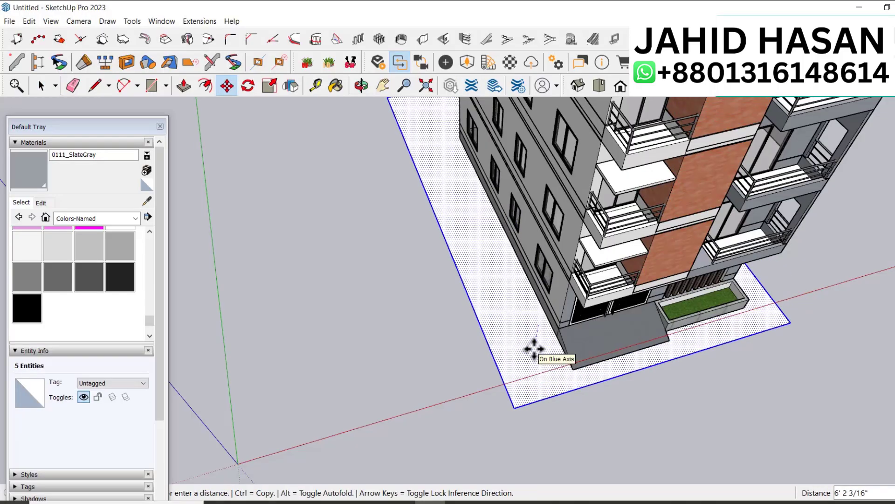
pyautogui.scroll(5, 533, 349)
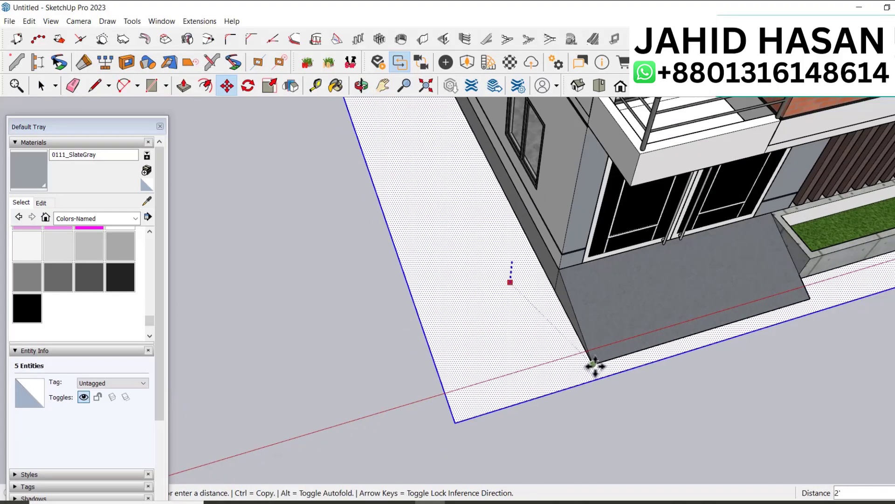
pyautogui.click(595, 366)
pyautogui.press('space')
pyautogui.scroll(-2, 532, 385)
# Step: Offset the ground face's outline 5" inward to form a narrow boundary strip
pyautogui.click(633, 370)
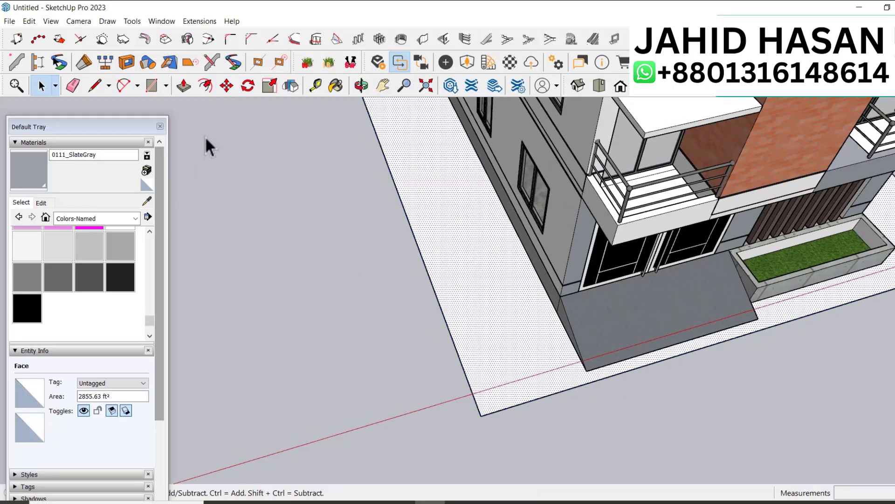
pyautogui.click(431, 281)
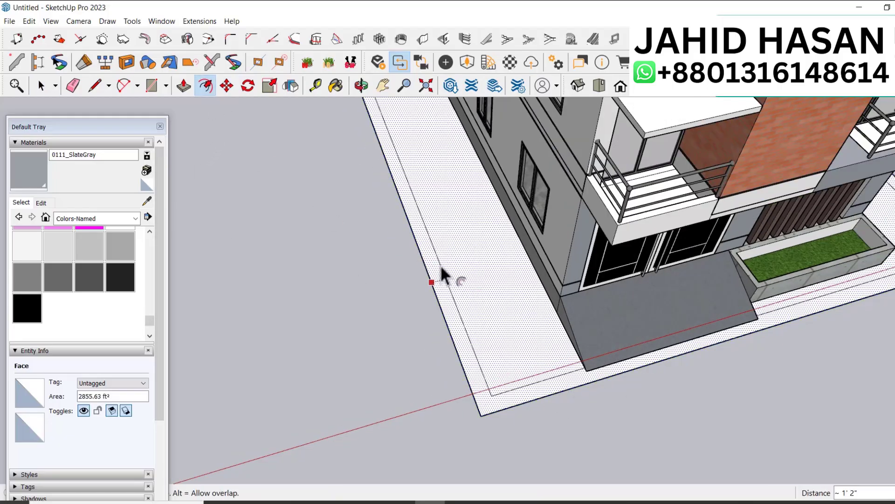
pyautogui.write('5')
pyautogui.press('Return')
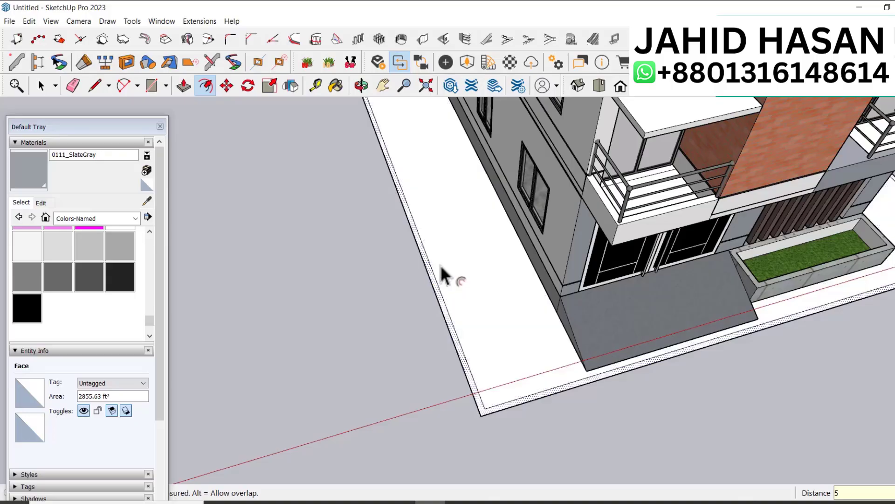
# Step: Draw 5" lines across the boundary strip at both front corners, separating the front strip from the side and rear strips
pyautogui.scroll(3, 499, 404)
pyautogui.press('l')
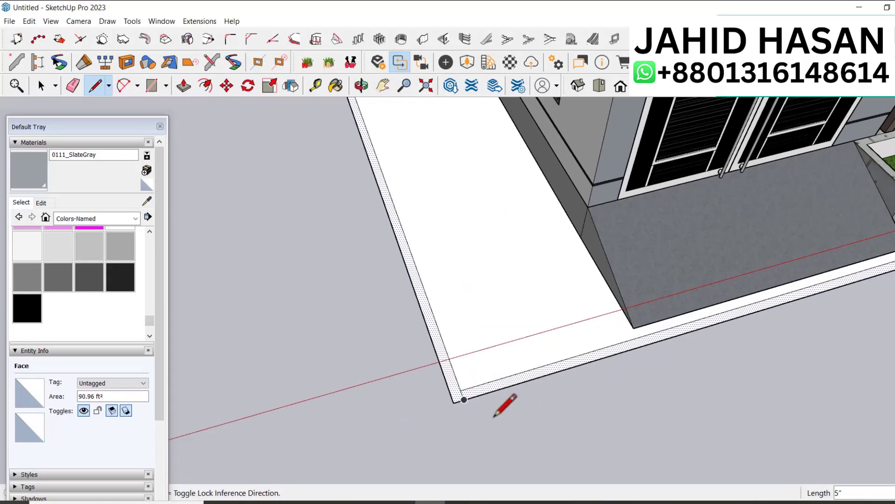
pyautogui.scroll(-3, 411, 386)
pyautogui.scroll(2, 835, 271)
pyautogui.scroll(3, 825, 280)
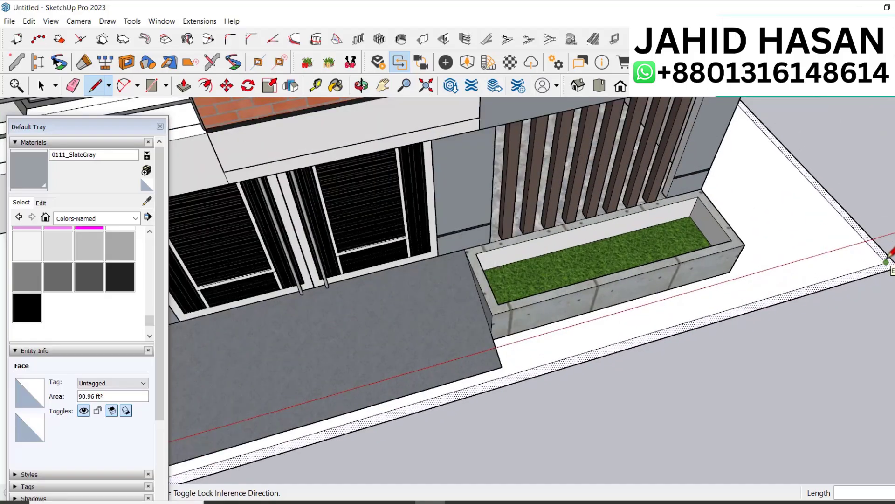
pyautogui.click(887, 262)
pyautogui.write('5"')
pyautogui.press('space')
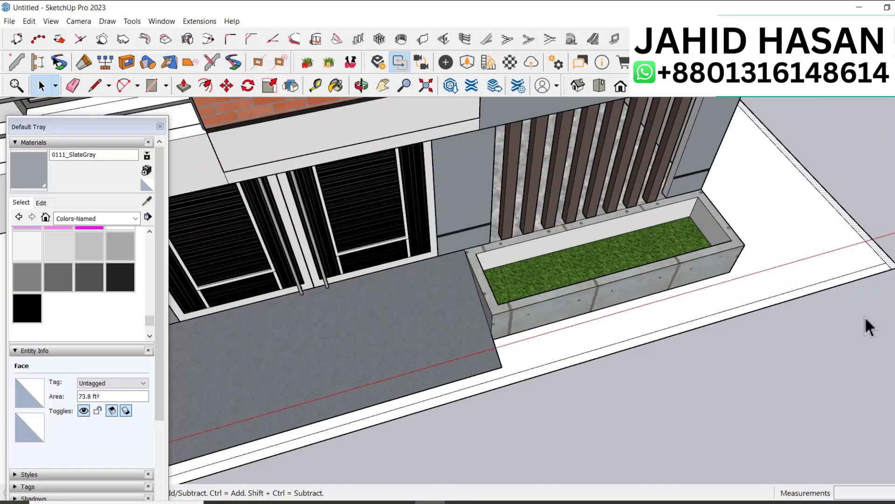
pyautogui.scroll(-5, 853, 315)
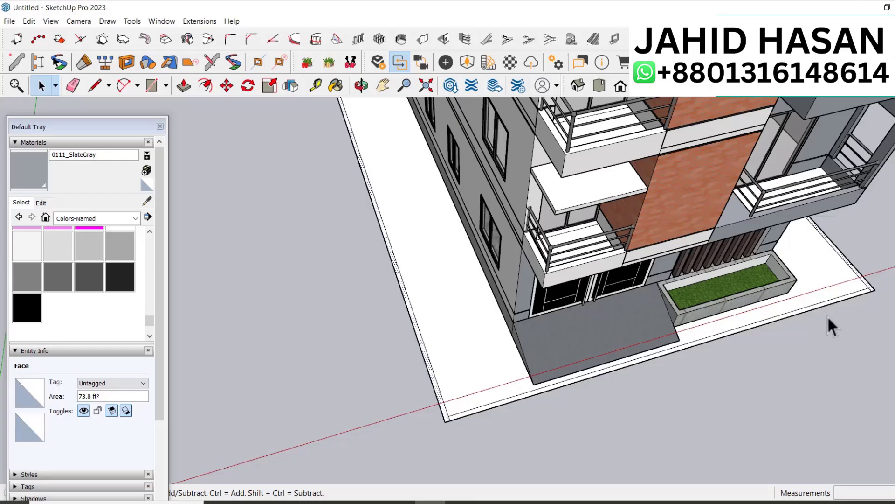
# Step: Try to Push/Pull the side and rear boundary strip up 7' as a perimeter wall
pyautogui.click(453, 319)
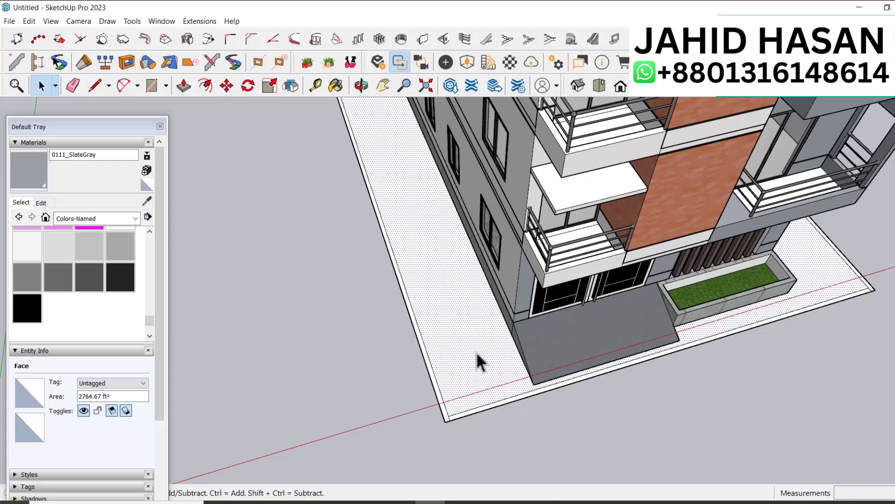
pyautogui.scroll(5, 476, 352)
pyautogui.click(410, 348)
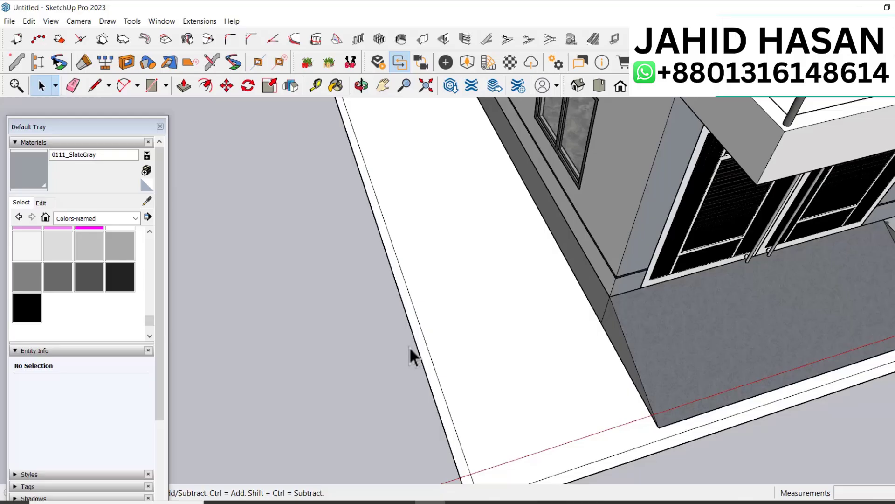
pyautogui.press('p')
pyautogui.click(419, 359)
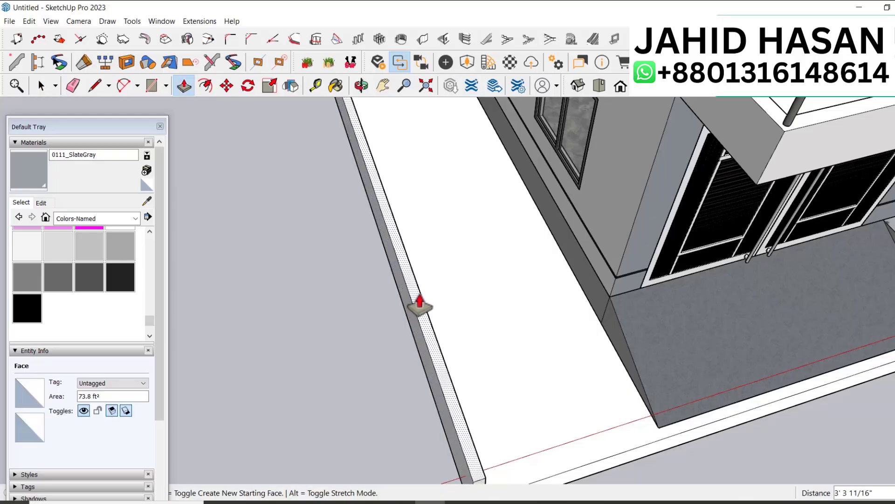
pyautogui.click(427, 281)
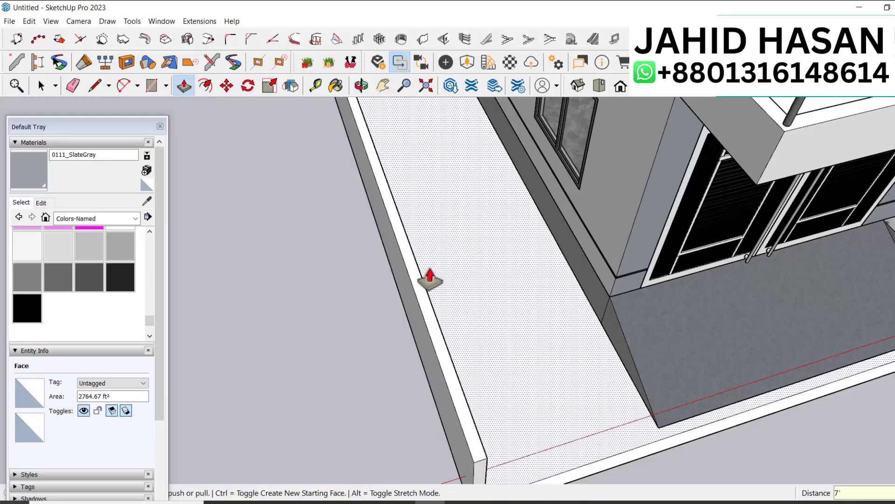
pyautogui.scroll(-5, 489, 341)
pyautogui.press('space')
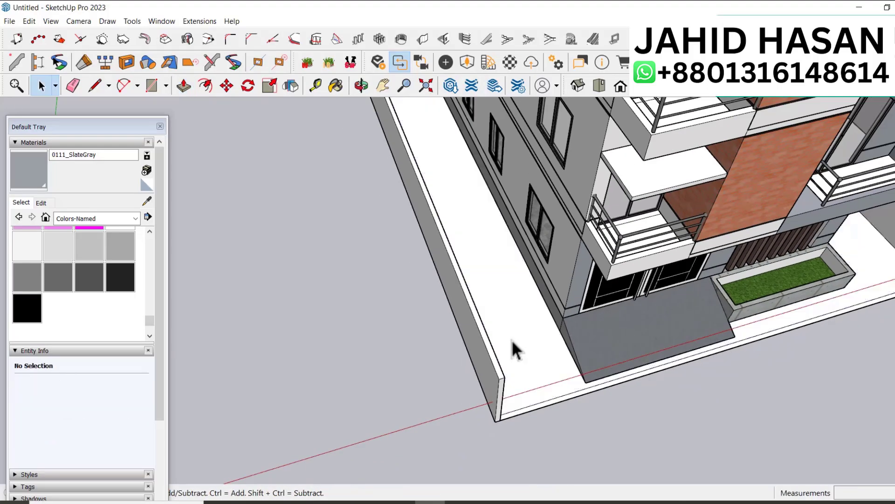
pyautogui.hotkey('ctrl', 'z')
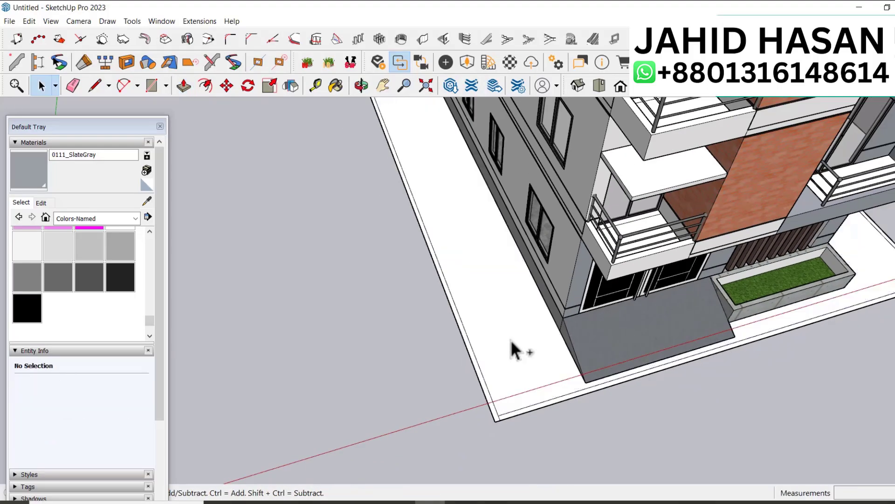
# Step: Sample the LightGray material from the building's side wall
pyautogui.click(147, 200)
pyautogui.scroll(5, 610, 321)
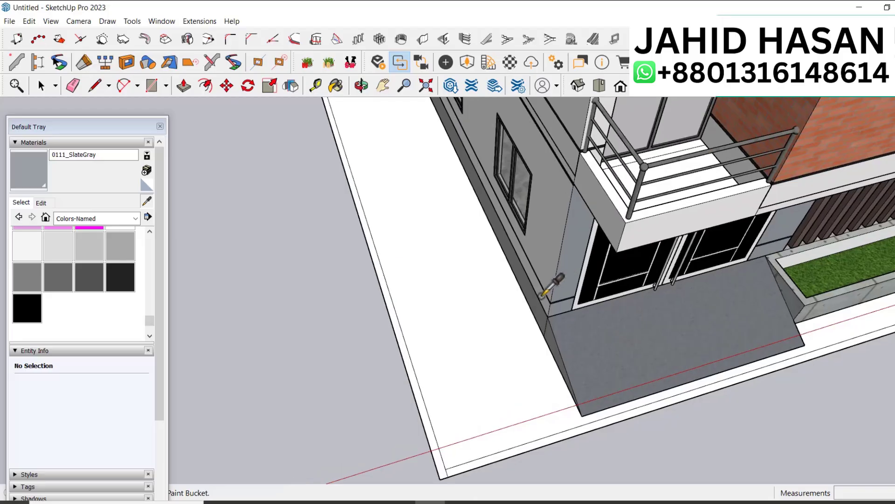
pyautogui.click(531, 296)
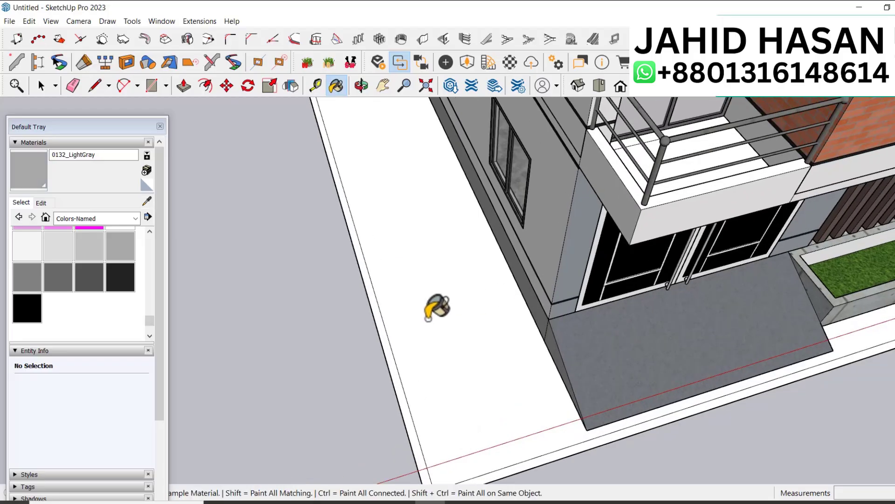
# Step: Paint the side and rear boundary strip with 0130_Gainsboro and darken that material to a brightness of 72
pyautogui.click(62, 245)
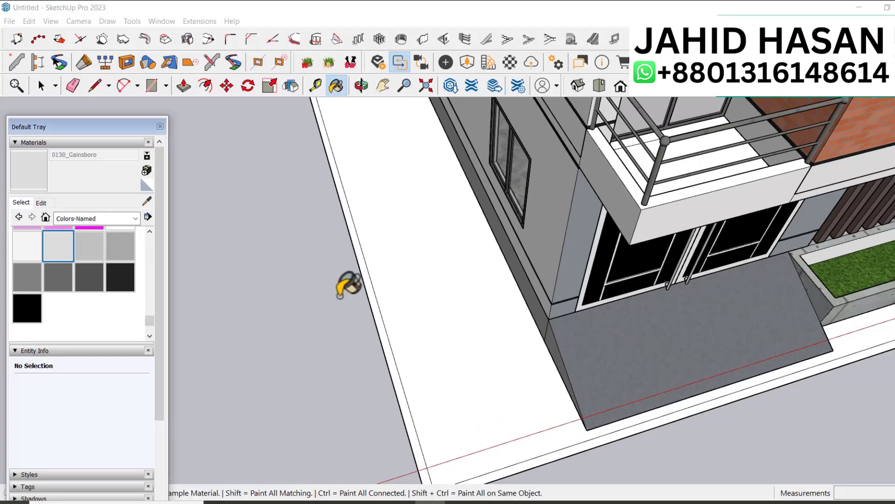
pyautogui.scroll(2, 354, 285)
pyautogui.click(381, 300)
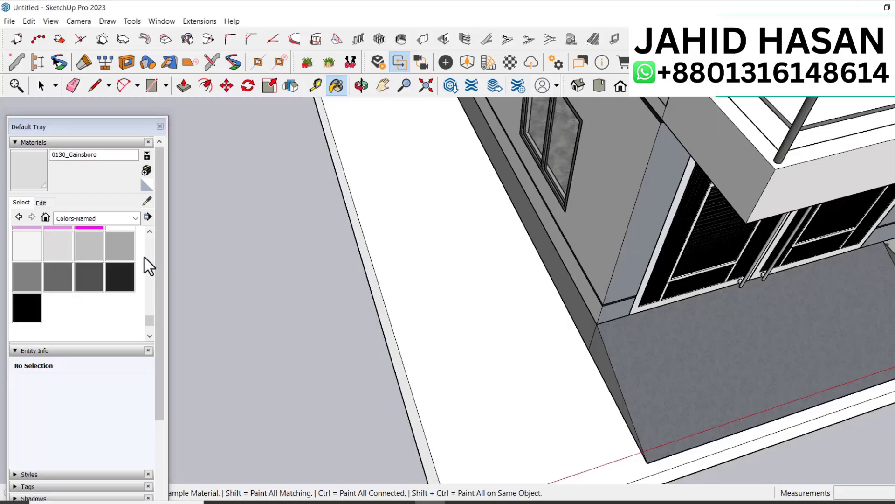
pyautogui.click(51, 203)
pyautogui.click(78, 278)
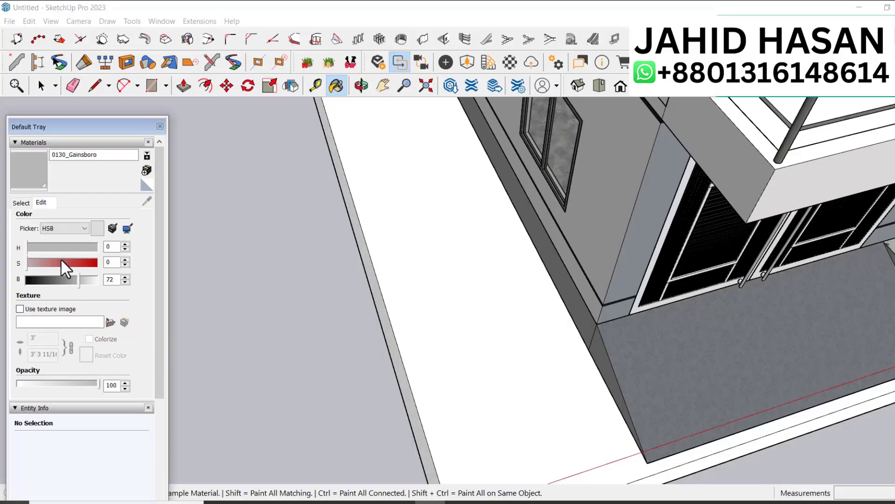
# Step: Paint the ground inside the boundary strip with Vegetation Blur 03 from the landscaping materials
pyautogui.click(21, 203)
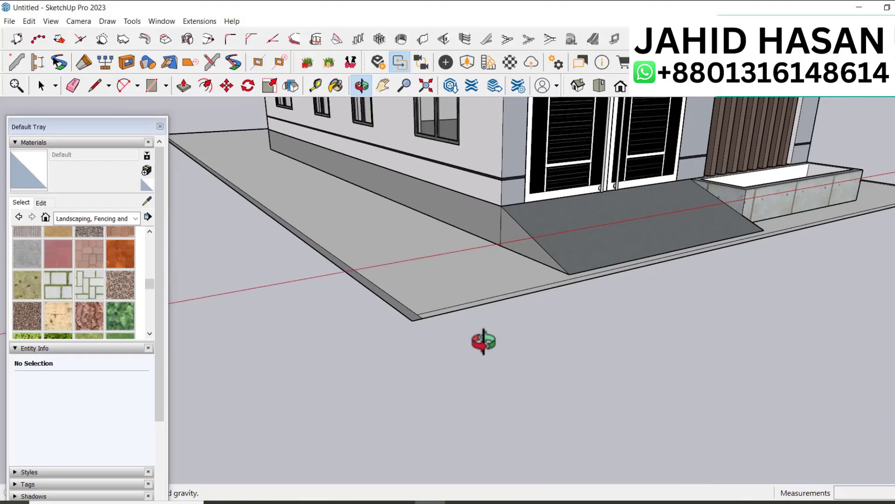
pyautogui.moveTo(484, 340); pyautogui.dragTo(413, 381, button='middle')
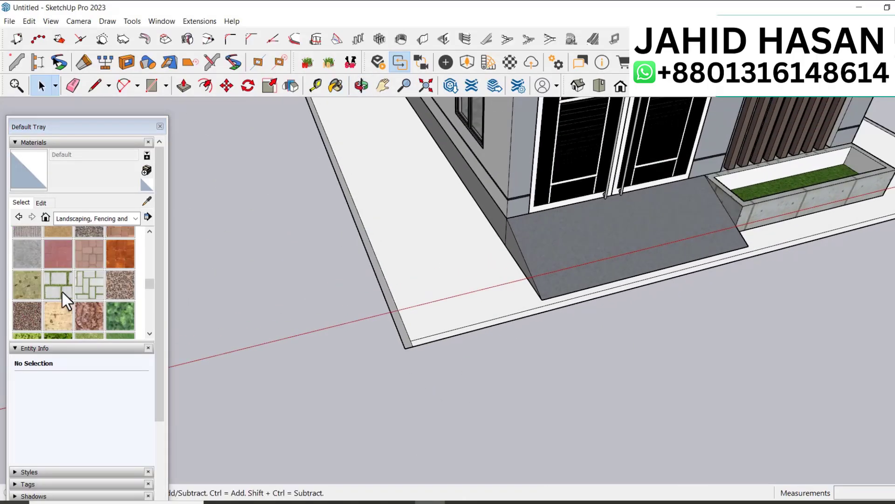
pyautogui.scroll(-2, 63, 287)
pyautogui.click(63, 287)
pyautogui.click(429, 265)
pyautogui.scroll(-2, 394, 343)
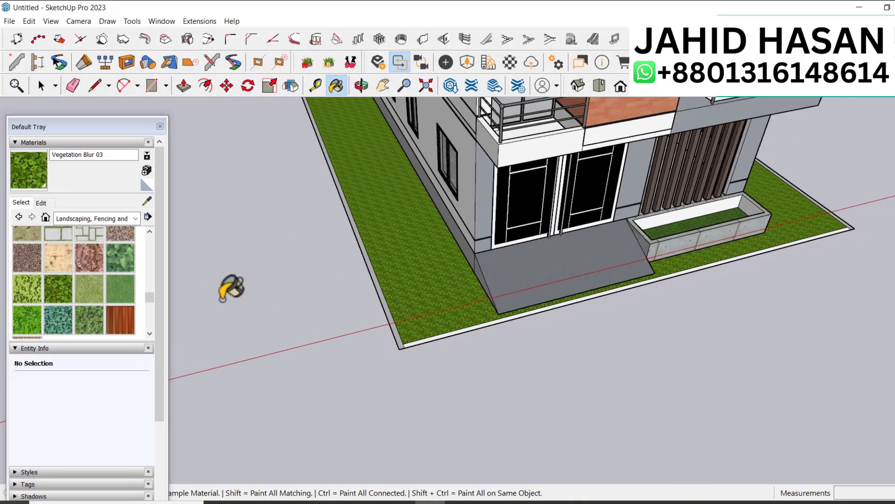
# Step: Paint the ground inside the boundary strip with the Pavers with Grass Brick material
pyautogui.click(63, 237)
pyautogui.click(410, 252)
pyautogui.scroll(3, 467, 328)
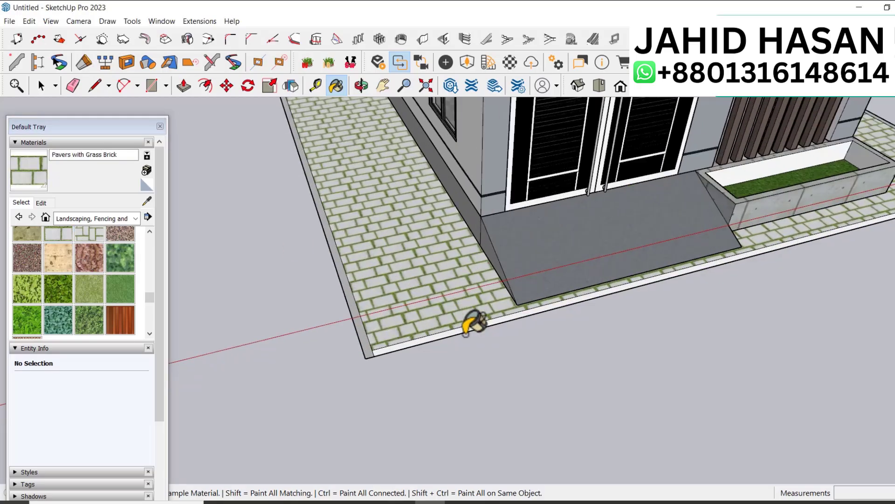
# Step: Place a guide line along the bottom front edge of the concrete planter, running across the front of the ground
pyautogui.scroll(2, 467, 328)
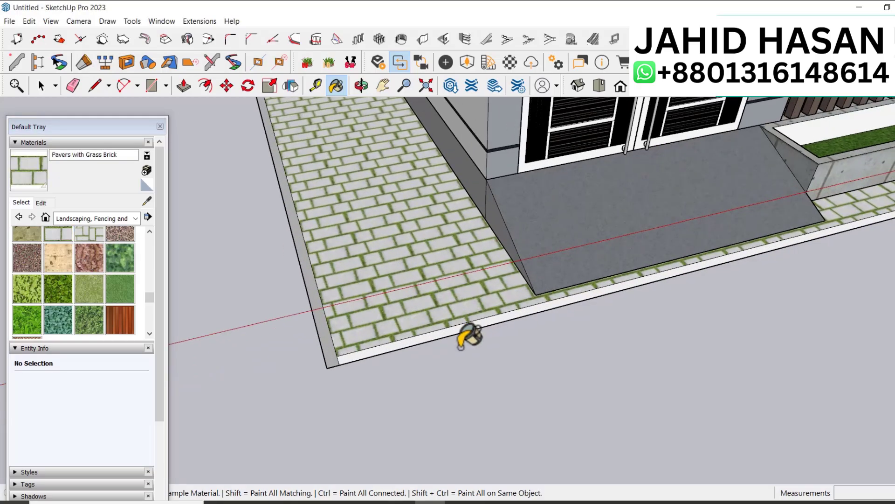
pyautogui.press('t')
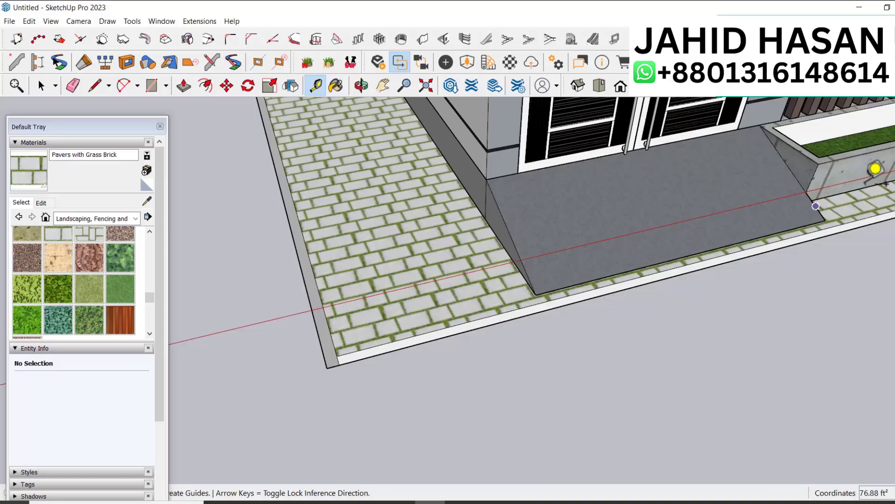
pyautogui.click(877, 180)
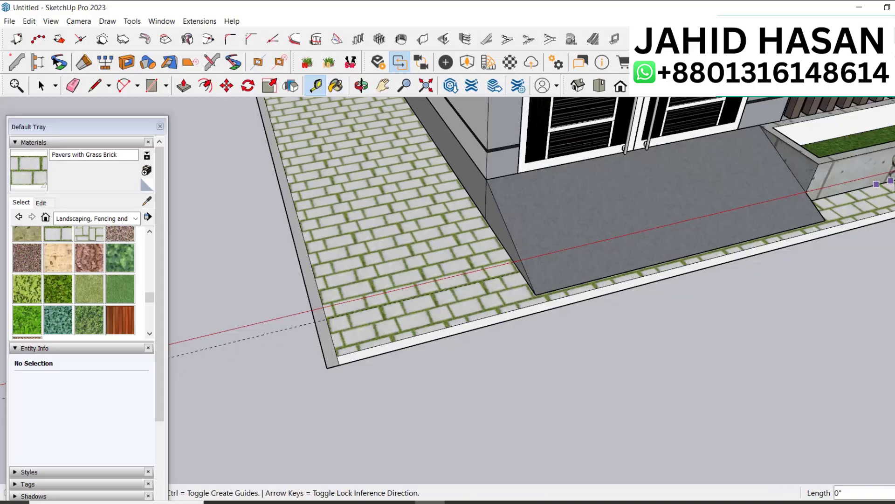
pyautogui.scroll(3, 876, 184)
pyautogui.scroll(3, 844, 196)
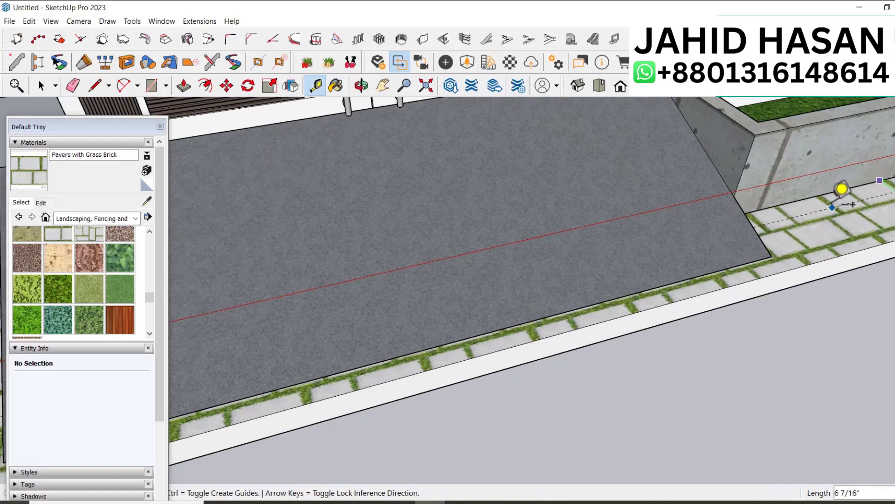
pyautogui.scroll(2, 809, 187)
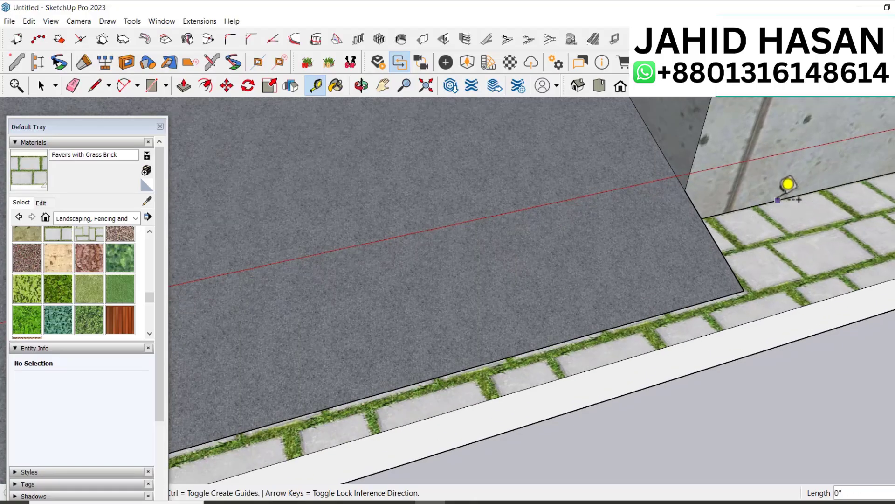
pyautogui.scroll(-6, 788, 196)
# Step: Draw a line along the guide across the full width of the front ground, from the outer side edge past the opposite side
pyautogui.press('l')
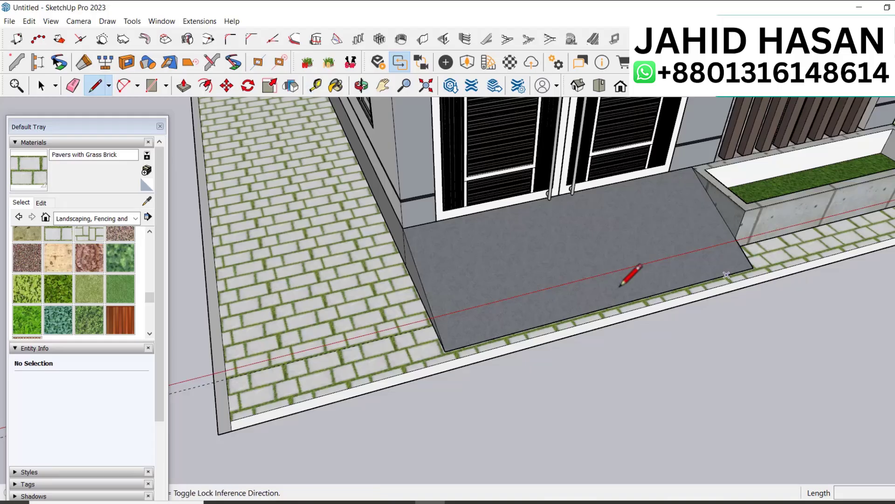
pyautogui.click(214, 381)
pyautogui.scroll(-3, 221, 366)
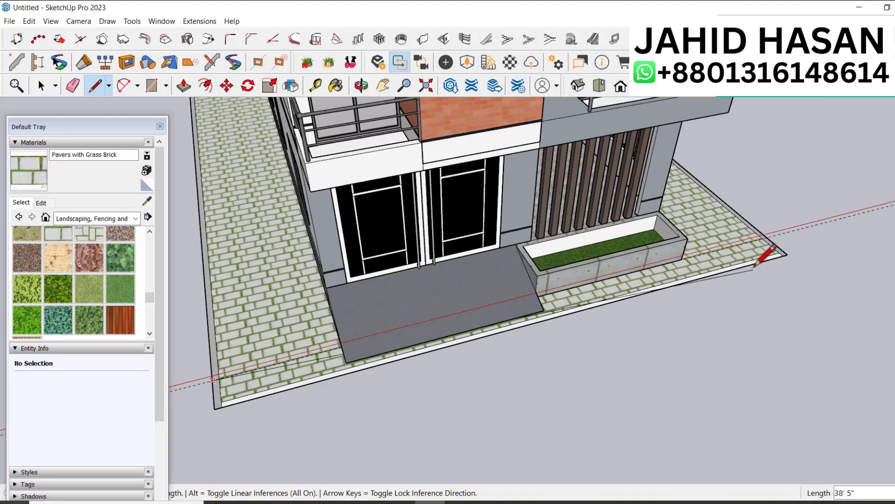
pyautogui.click(802, 228)
# Step: Erase the ground and boundary strip in front of the new line, along with the leftover edges and the guide
pyautogui.press('e')
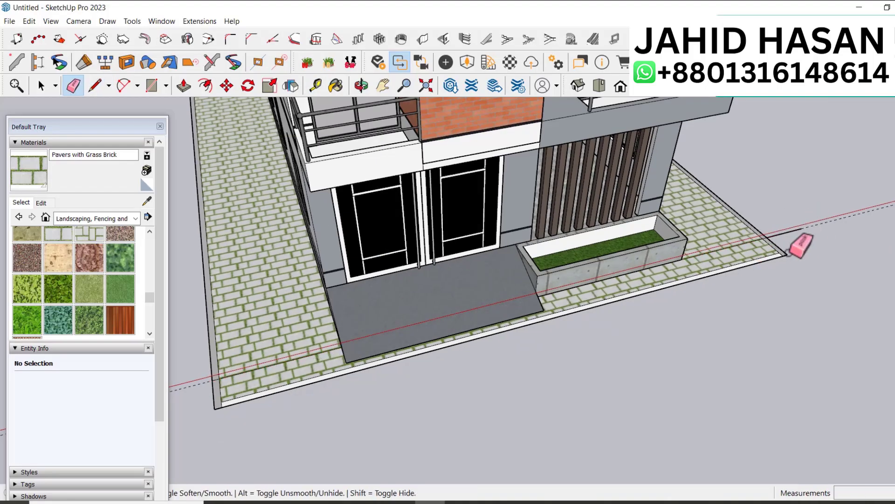
pyautogui.click(798, 242)
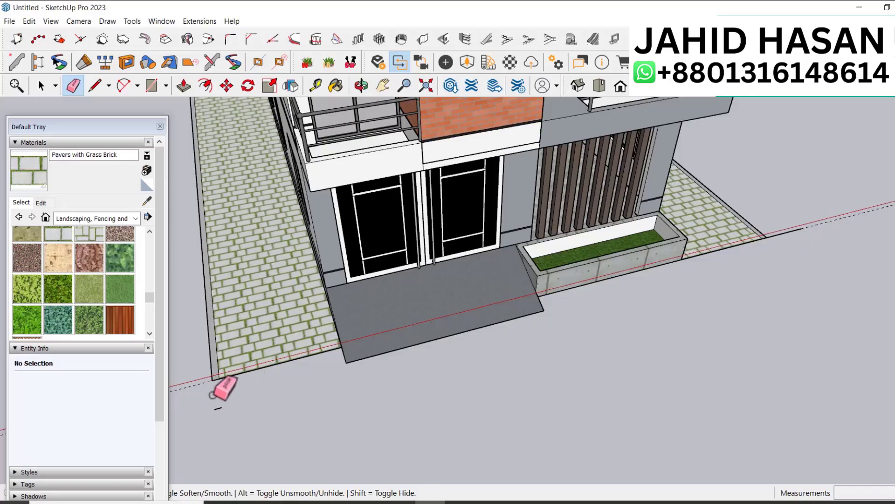
pyautogui.click(216, 395)
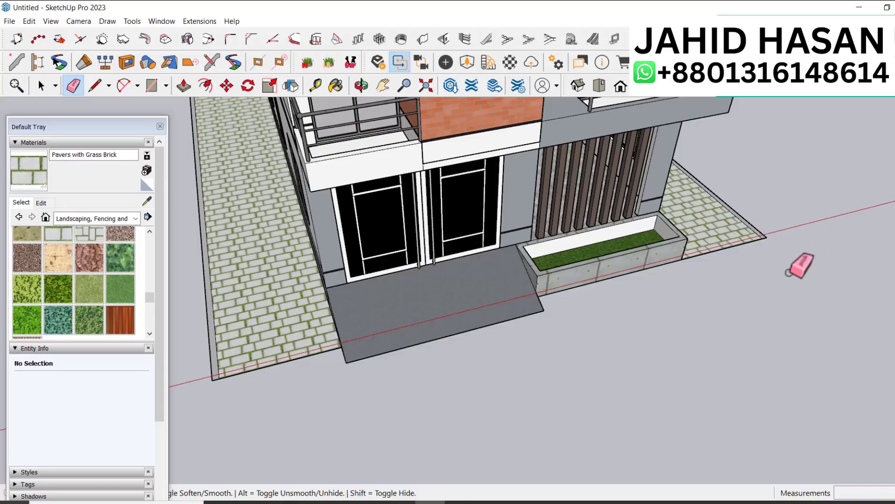
pyautogui.press('space')
pyautogui.scroll(-2, 782, 288)
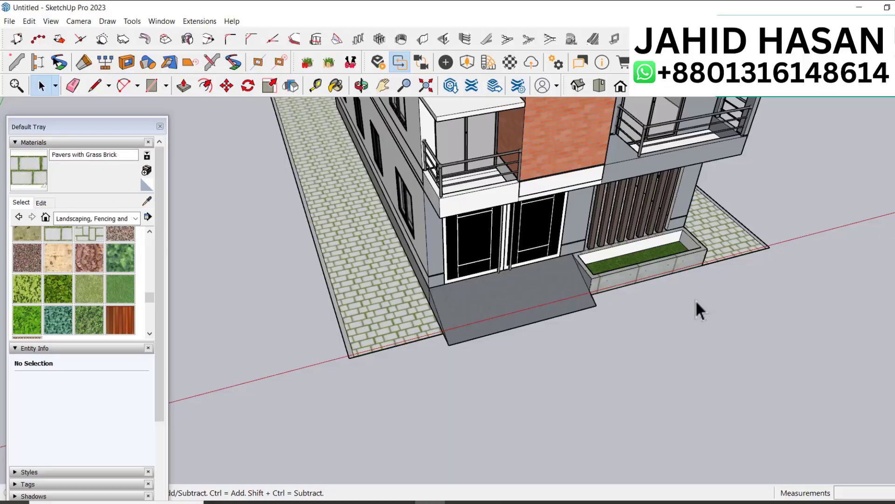
# Step: Pull the side and rear boundary strip up 7' to form the perimeter wall
pyautogui.scroll(3, 485, 290)
pyautogui.press('p')
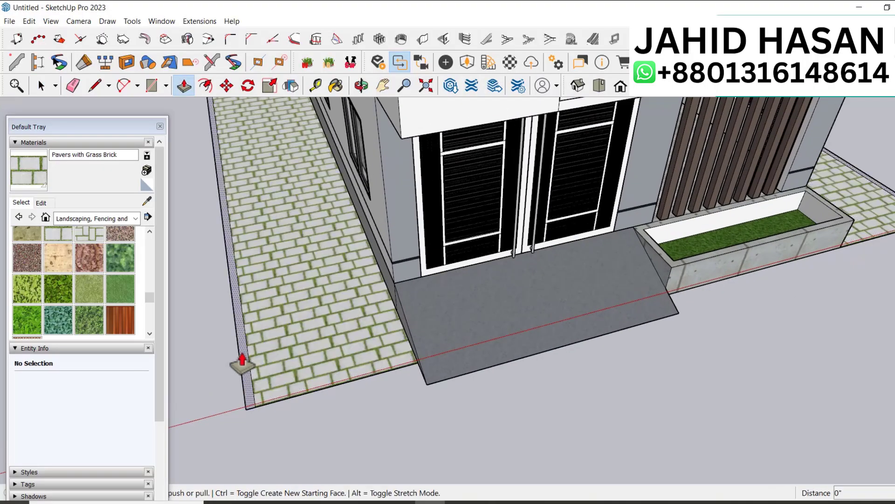
pyautogui.click(242, 362)
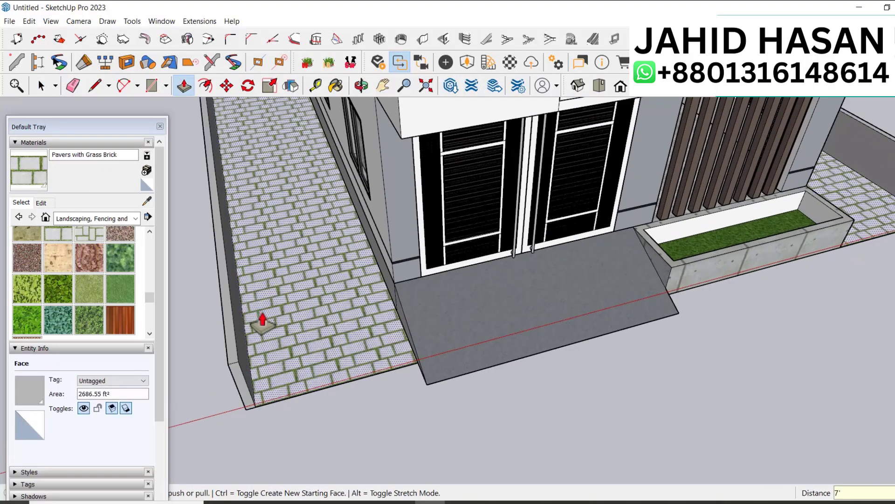
pyautogui.press('space')
# Step: Pull the underside of the paved ground down 3" to give it slab thickness
pyautogui.scroll(-3, 435, 404)
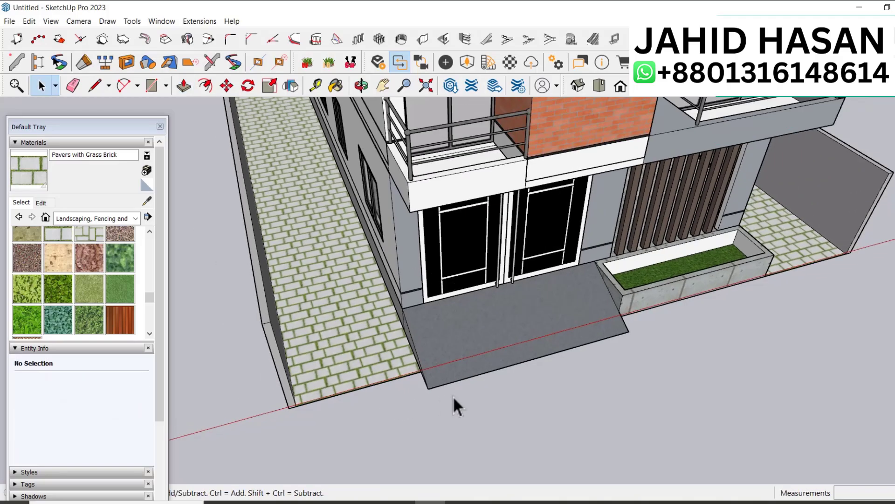
pyautogui.moveTo(453, 397); pyautogui.dragTo(434, 178, button='middle')
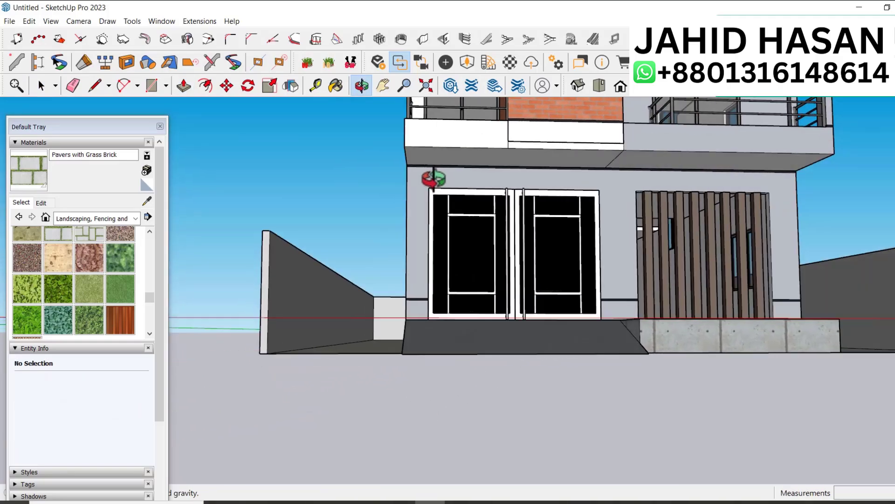
pyautogui.scroll(-6, 349, 176)
pyautogui.scroll(4, 488, 323)
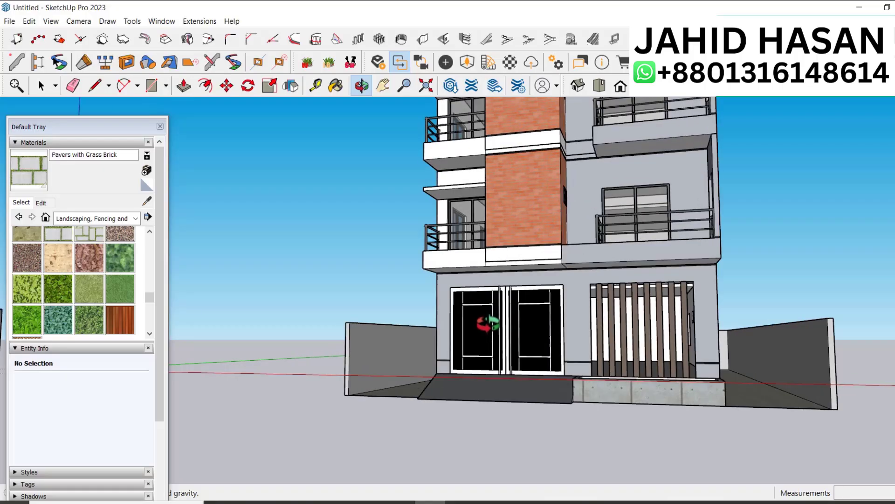
pyautogui.moveTo(735, 400); pyautogui.dragTo(749, 289, button='middle')
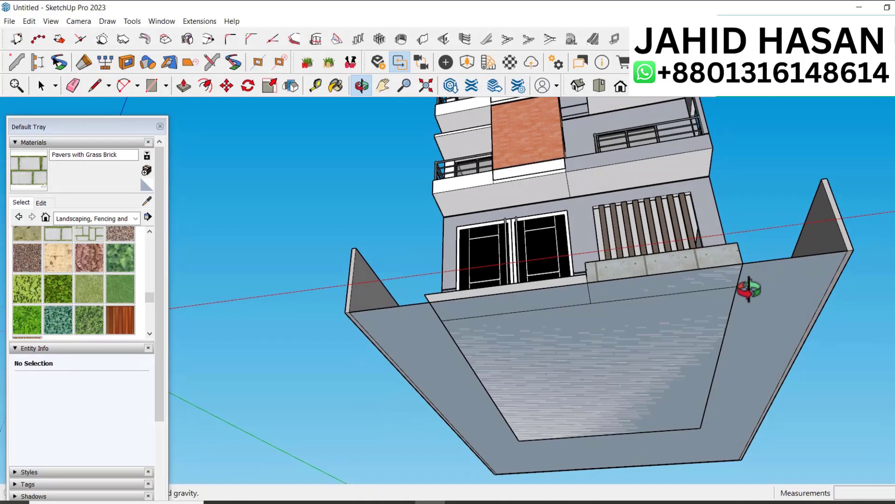
pyautogui.press('p')
pyautogui.click(772, 315)
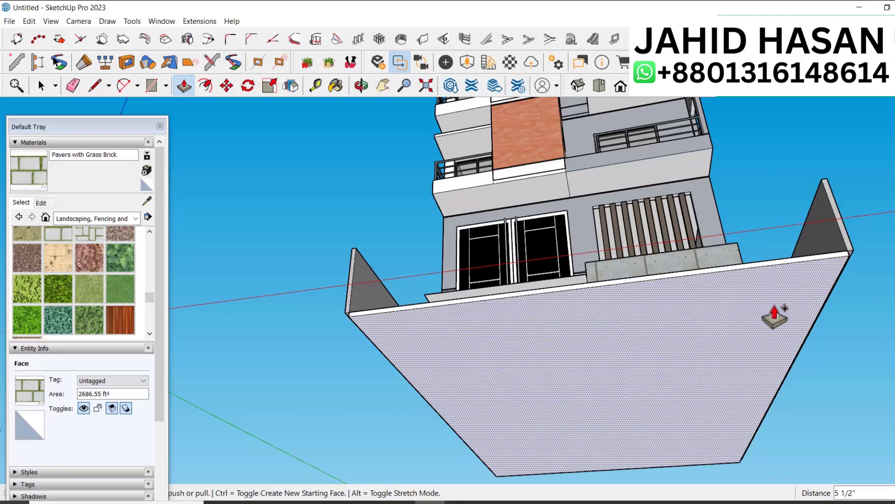
pyautogui.press('Return')
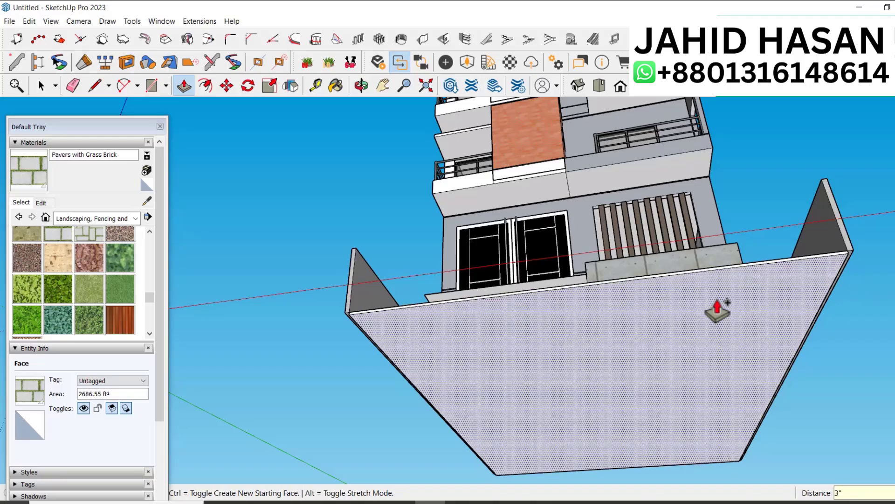
# Step: Extend the underside of the perimeter wall down 3" to match the ground slab
pyautogui.scroll(3, 411, 336)
pyautogui.scroll(2, 411, 335)
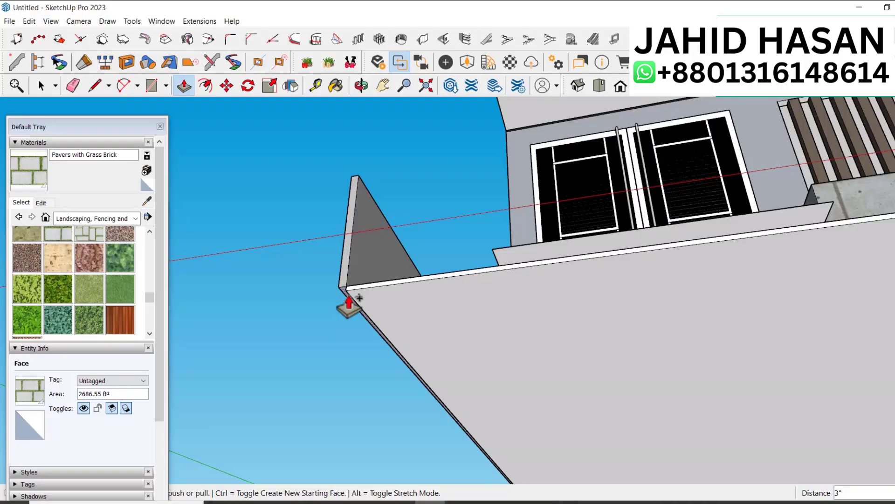
pyautogui.scroll(-4, 340, 336)
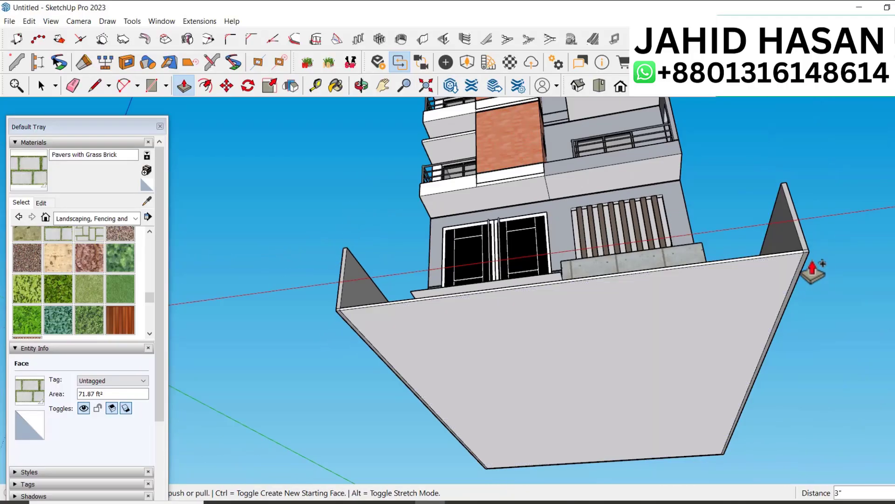
pyautogui.press('space')
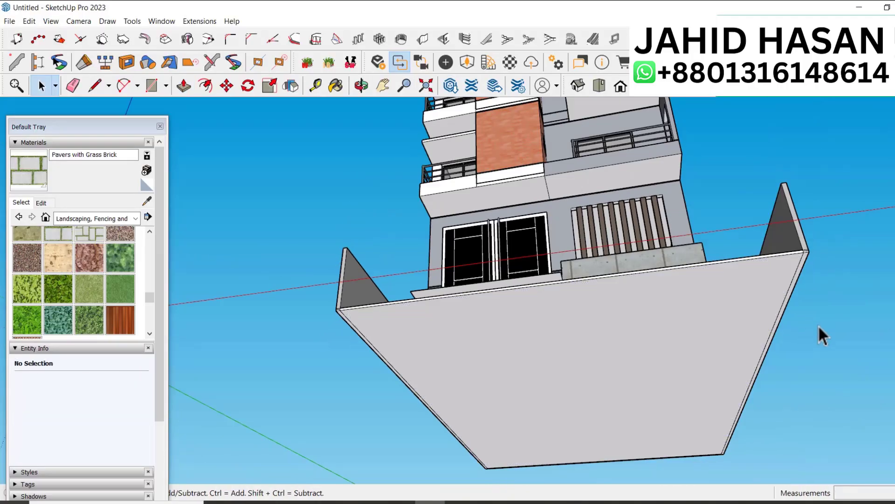
# Step: Paint the ground surface between the building and the perimeter wall with Pavers with Grass Brick
pyautogui.press('o')
pyautogui.moveTo(704, 280); pyautogui.dragTo(638, 410)
pyautogui.scroll(3, 553, 296)
pyautogui.scroll(-3, 592, 362)
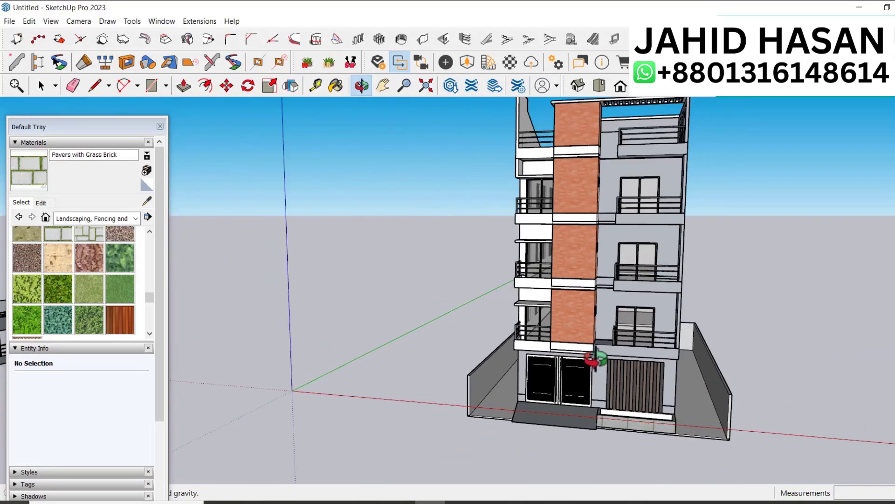
pyautogui.scroll(3, 589, 357)
pyautogui.scroll(-2, 685, 430)
pyautogui.press('space')
pyautogui.scroll(8, 664, 418)
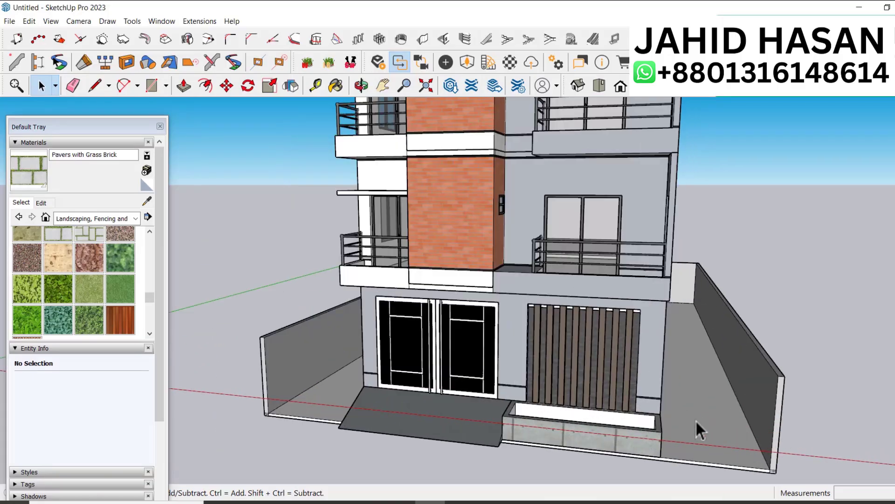
pyautogui.scroll(-4, 689, 416)
pyautogui.click(695, 422)
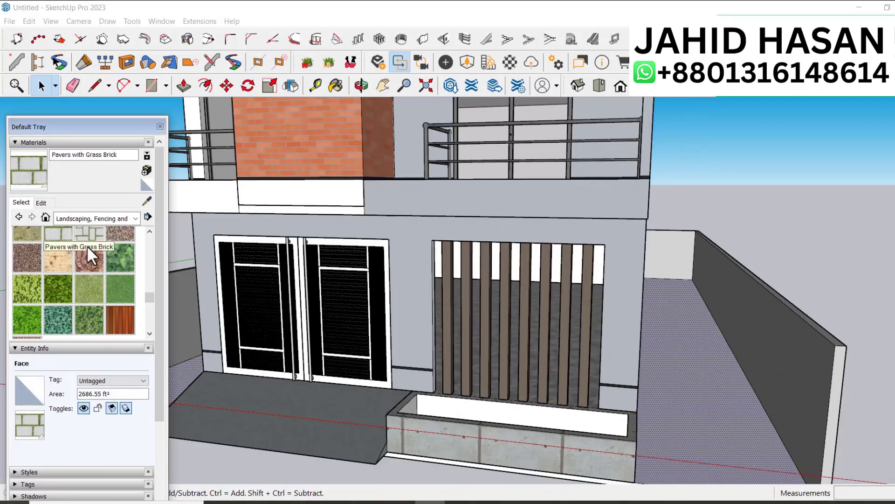
pyautogui.click(58, 233)
pyautogui.click(729, 368)
pyautogui.scroll(-5, 726, 393)
pyautogui.scroll(4, 690, 415)
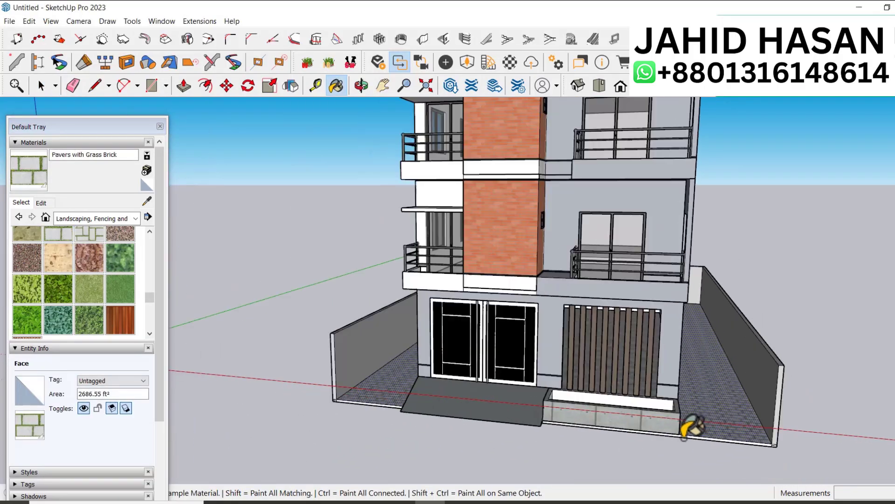
# Step: Select all connected geometry of the paved ground and perimeter wall and make it a group
pyautogui.press('space')
pyautogui.tripleClick(725, 379)
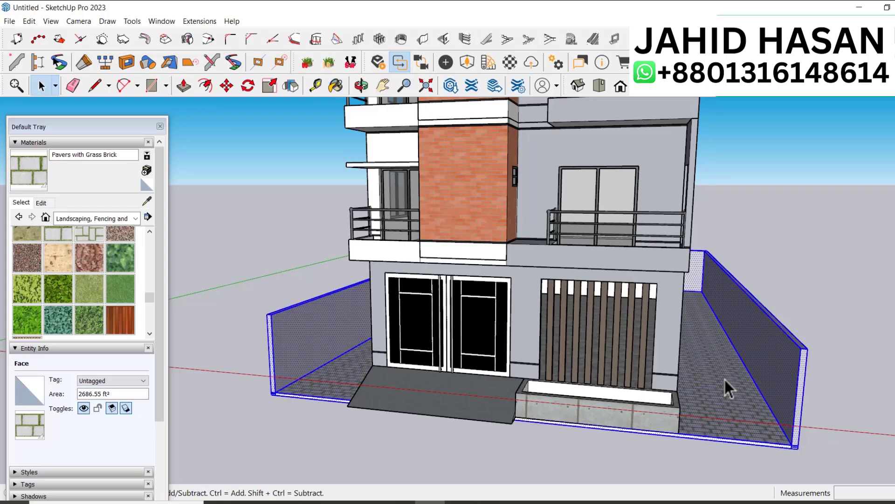
pyautogui.rightClick(724, 370)
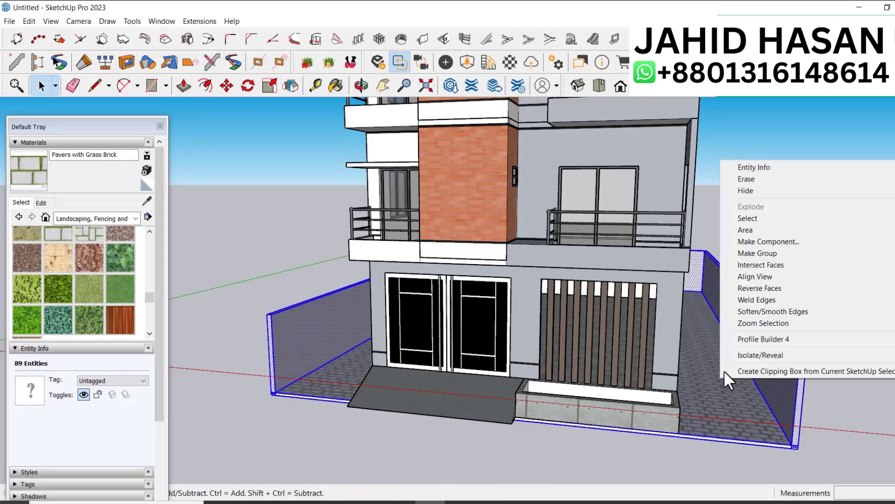
pyautogui.click(758, 254)
# Step: Place a guide line 18' out from the front edge of the paved ground slab, parallel to it
pyautogui.scroll(-5, 647, 398)
pyautogui.moveTo(647, 396); pyautogui.dragTo(702, 448, button='middle')
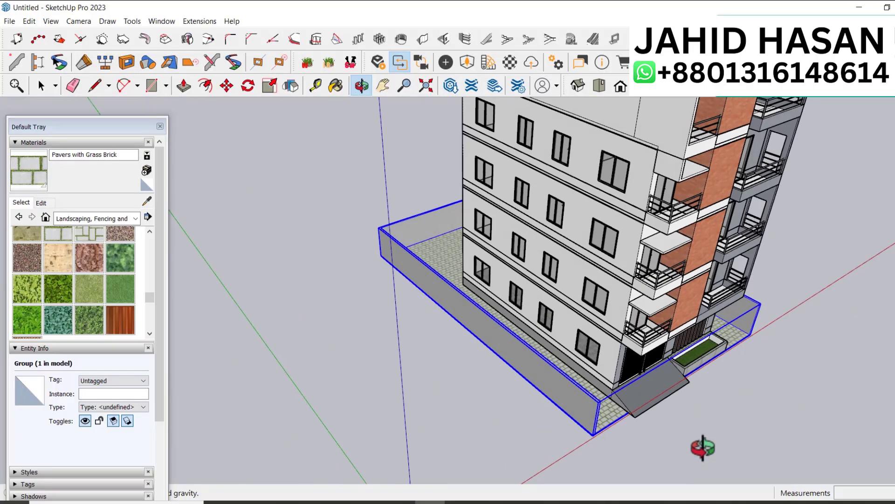
pyautogui.scroll(6, 708, 420)
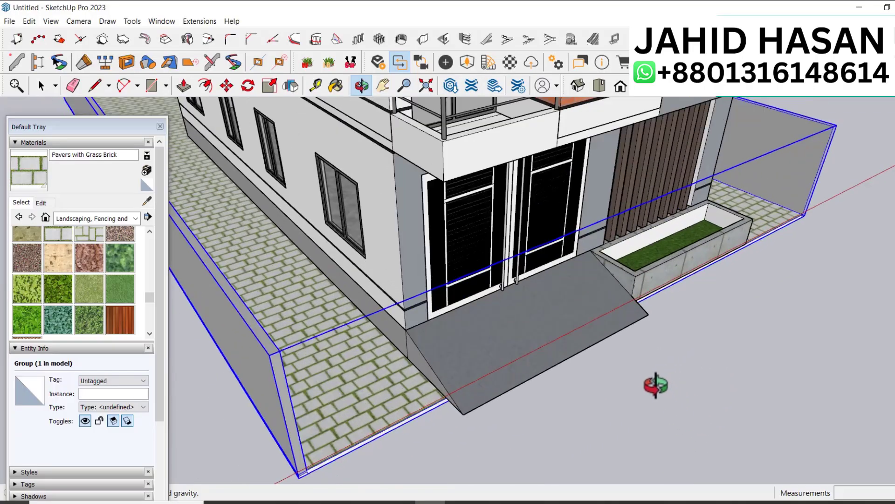
pyautogui.press('t')
pyautogui.scroll(5, 694, 239)
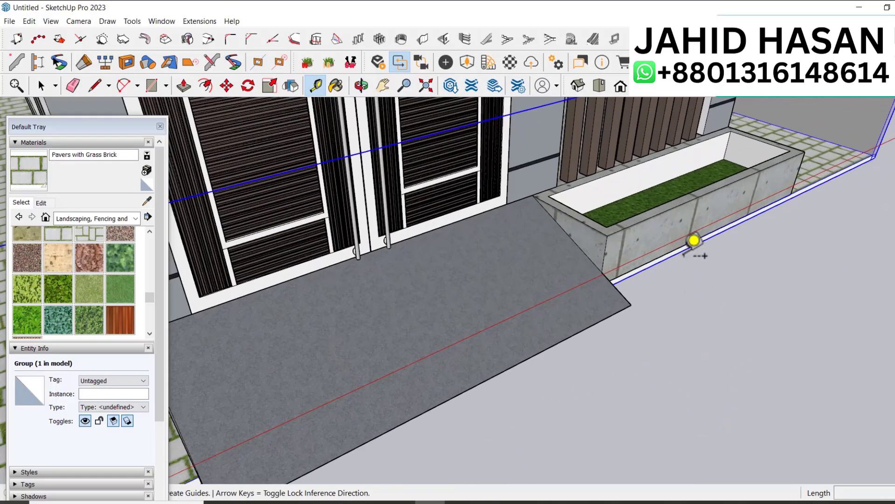
pyautogui.scroll(-2, 675, 254)
pyautogui.click(651, 242)
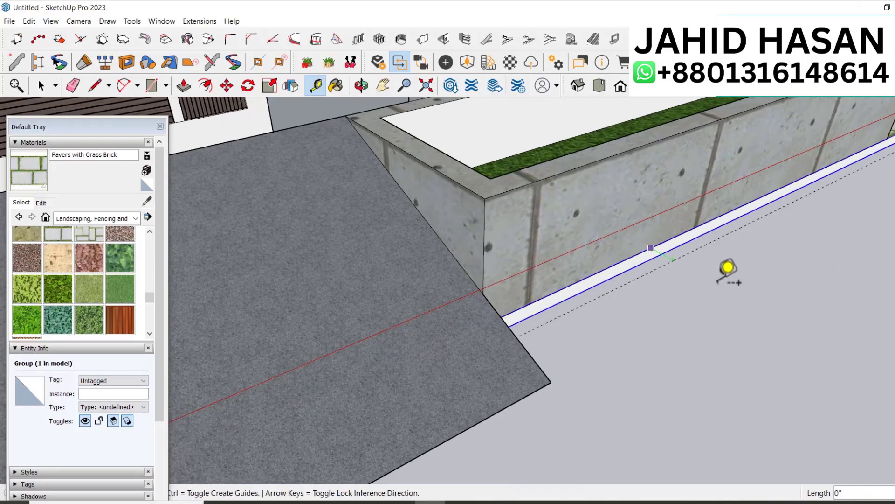
pyautogui.scroll(-3, 718, 280)
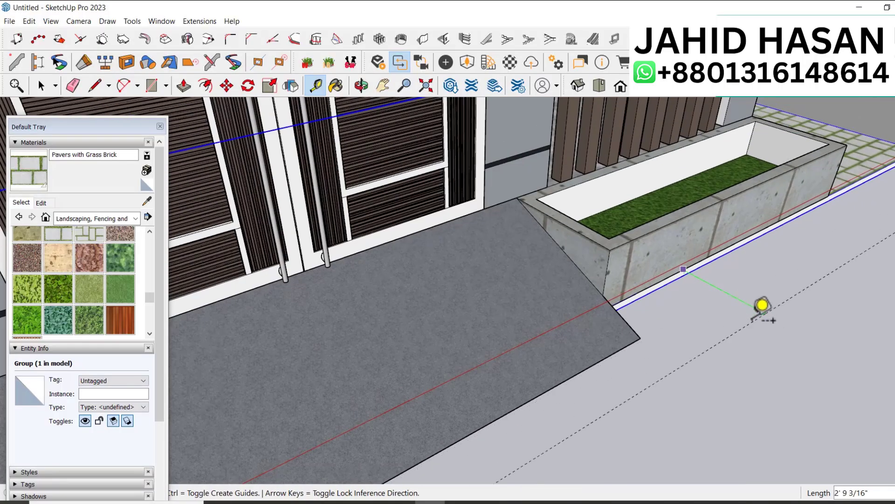
pyautogui.scroll(-5, 763, 305)
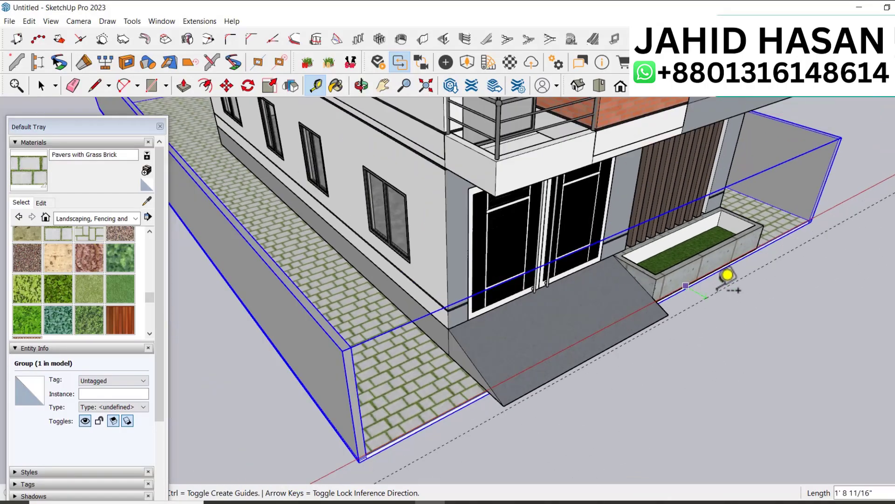
pyautogui.scroll(5, 712, 260)
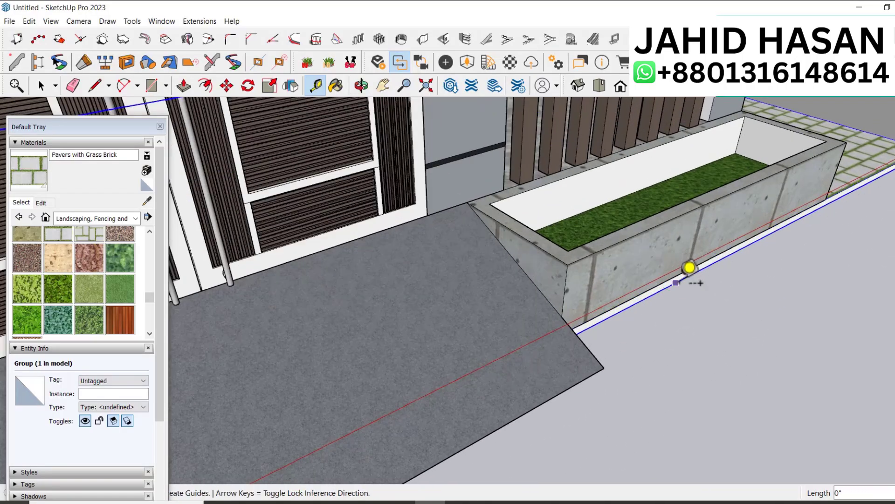
pyautogui.scroll(-3, 749, 305)
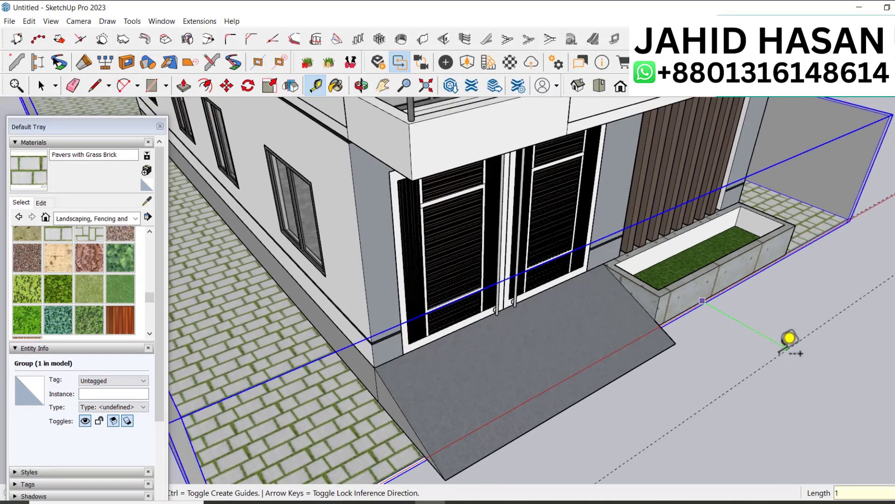
pyautogui.scroll(-6, 790, 337)
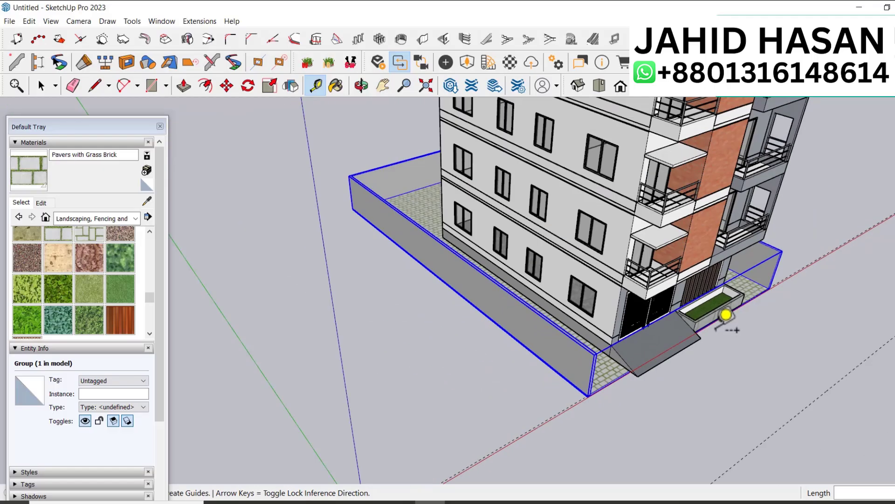
pyautogui.scroll(3, 724, 380)
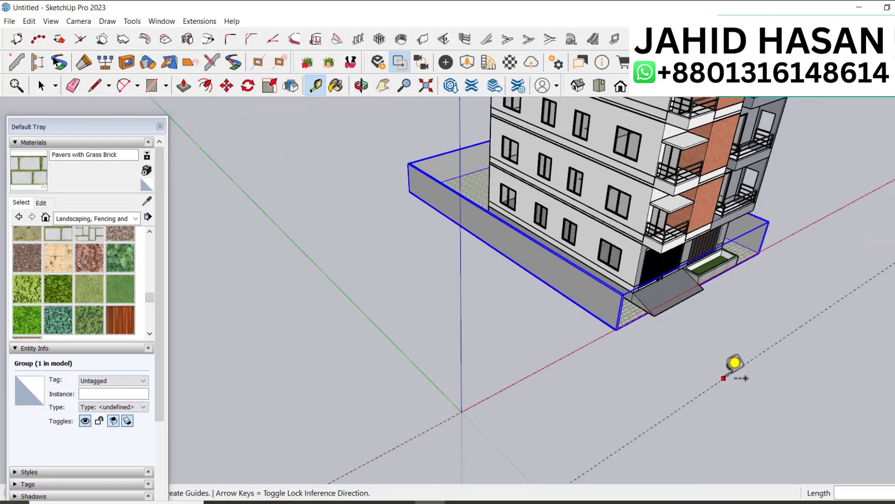
pyautogui.scroll(-2, 723, 378)
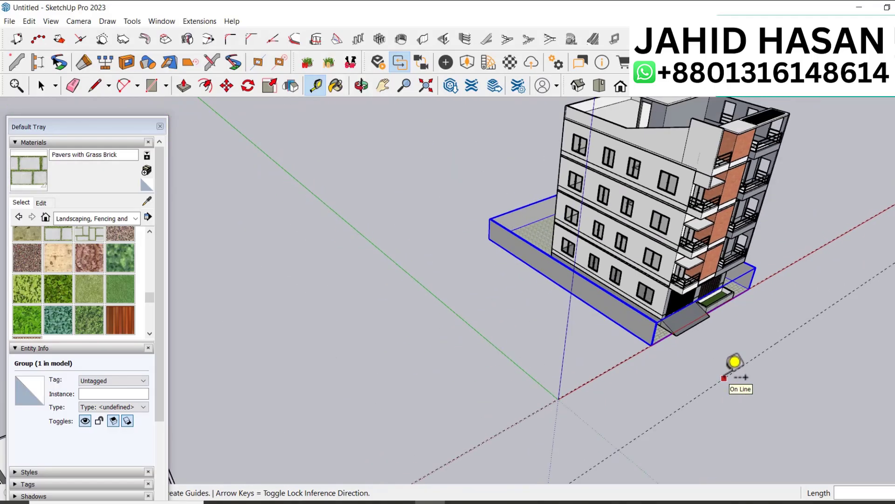
# Step: Draw an 18' wide road rectangle between the slab's front line and the guide, extending well past both sides of the building
pyautogui.press('r')
pyautogui.scroll(-2, 709, 345)
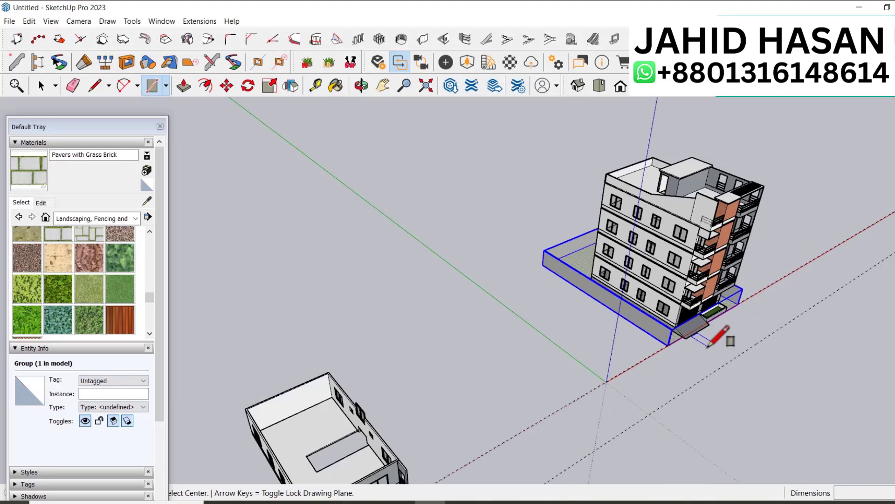
pyautogui.click(569, 467)
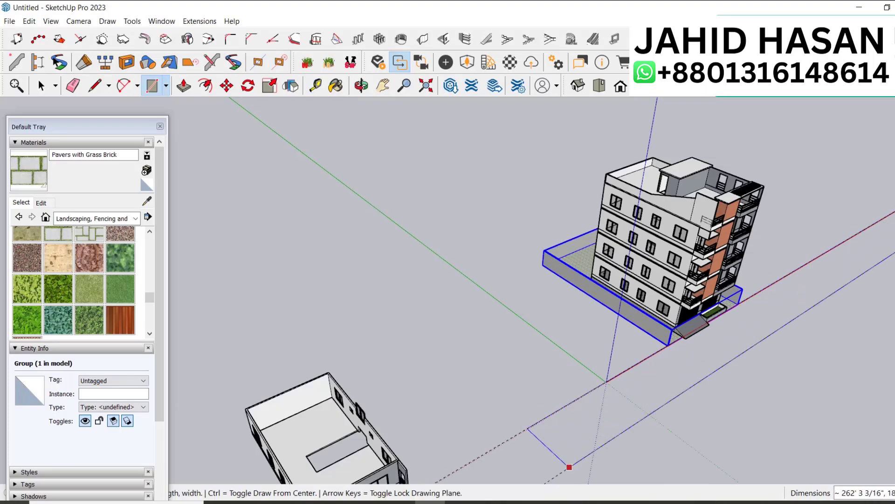
pyautogui.click(893, 280)
# Step: Offset the outline of the road rectangle inward, trying 1.5' first and settling on 2' for the border strips
pyautogui.press('space')
pyautogui.click(675, 360)
pyautogui.scroll(4, 675, 360)
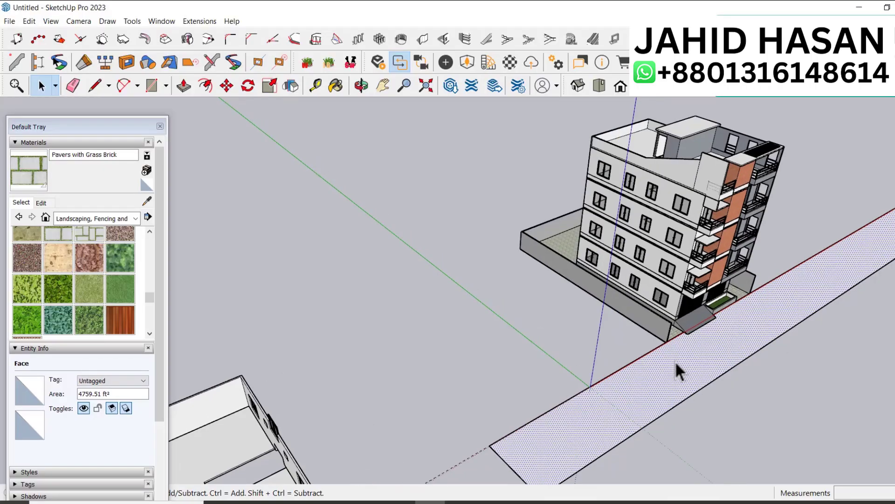
pyautogui.click(205, 84)
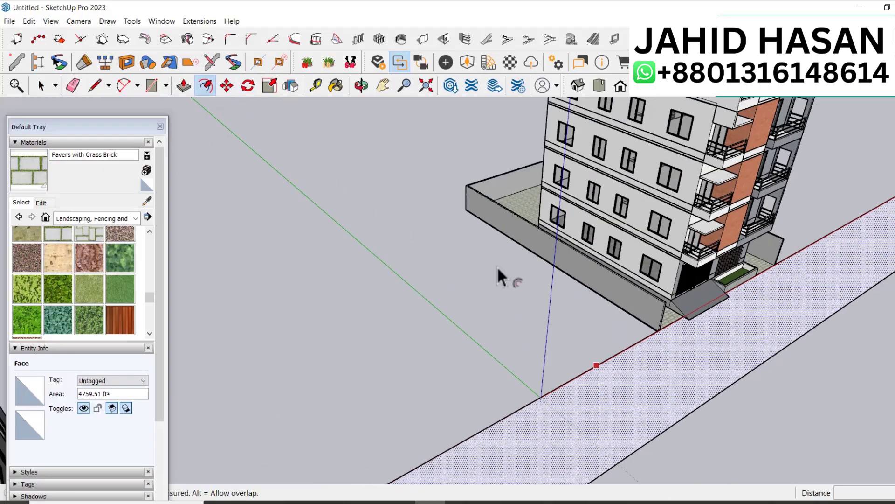
pyautogui.click(648, 375)
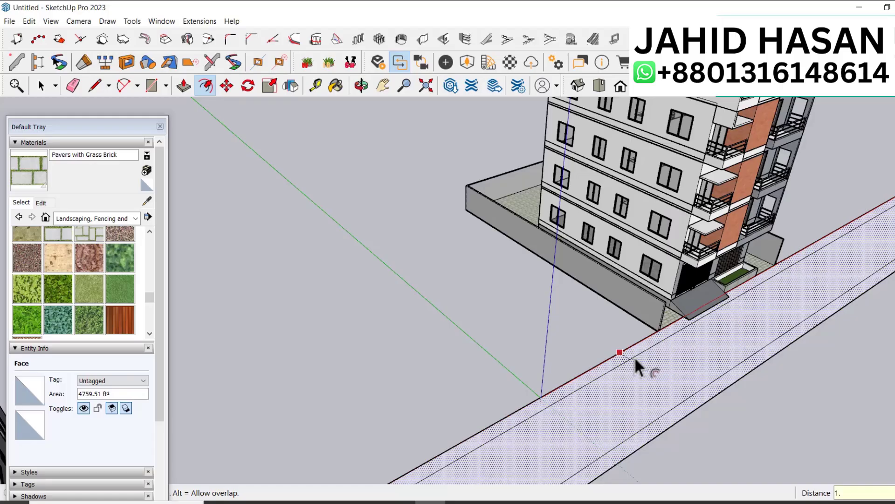
pyautogui.write("1.5'")
pyautogui.press('Return')
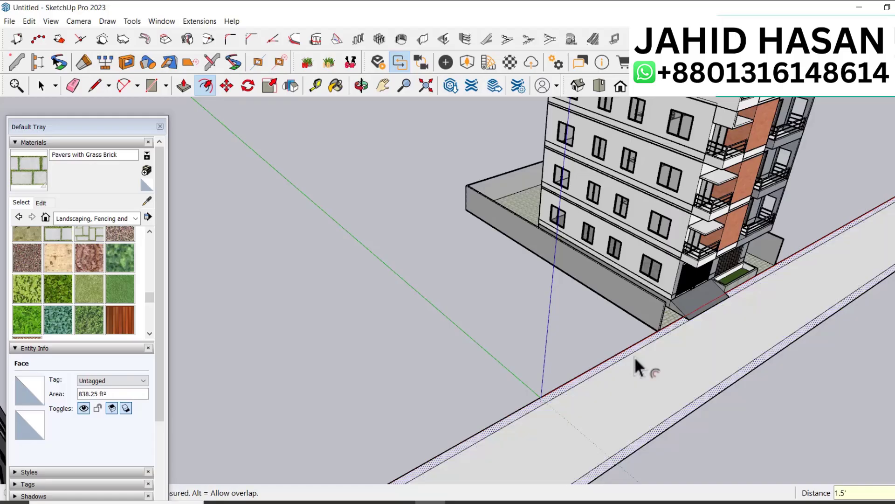
pyautogui.click(634, 356)
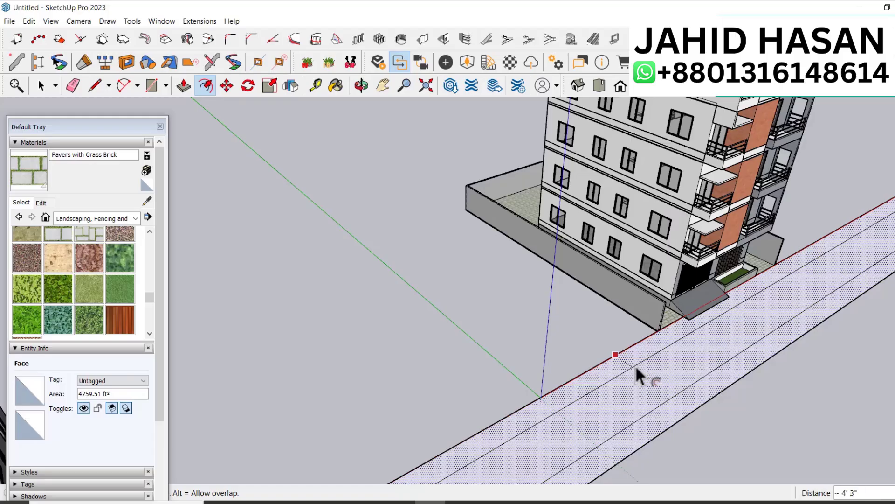
pyautogui.press('Return')
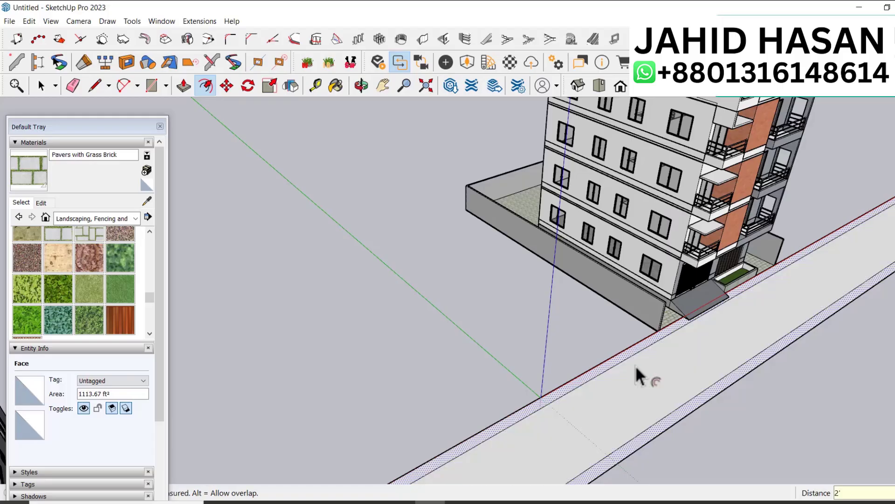
# Step: Offset the road's inner face inward by about 6' 9" to leave a narrow divider strip along its centre
pyautogui.press('space')
pyautogui.scroll(-3, 683, 340)
pyautogui.click(687, 343)
pyautogui.scroll(4, 695, 345)
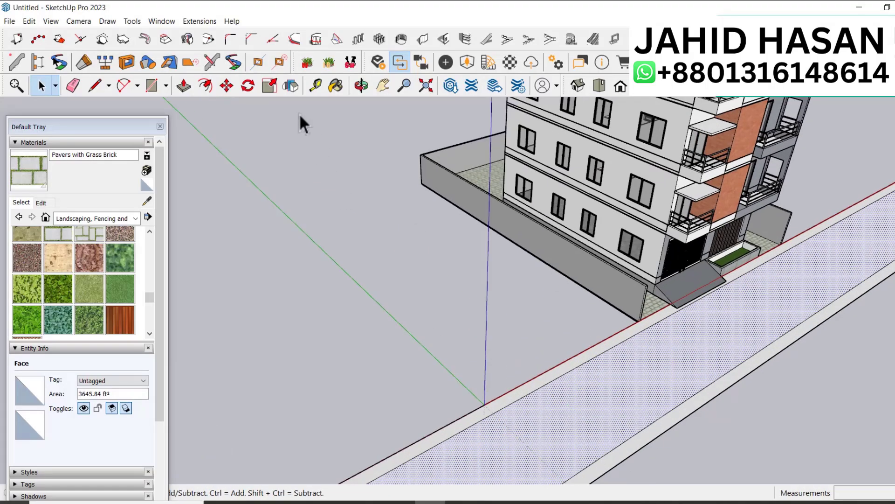
pyautogui.click(206, 85)
pyautogui.scroll(3, 742, 312)
pyautogui.click(796, 352)
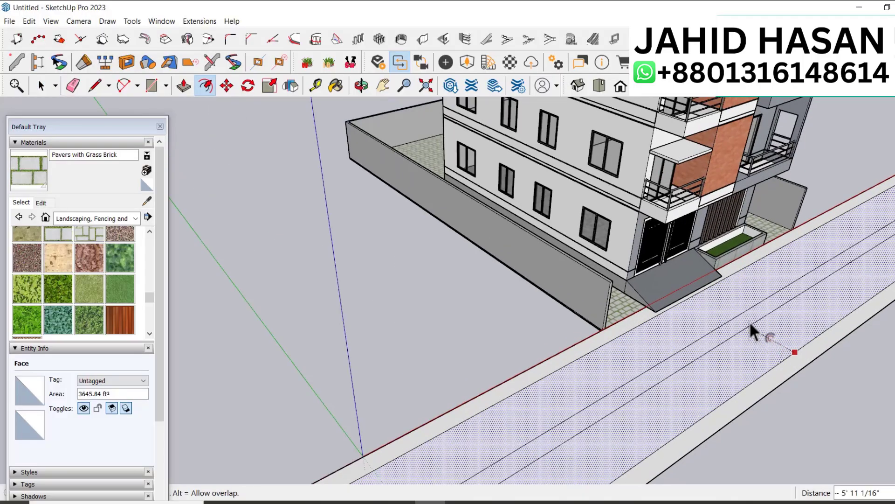
pyautogui.scroll(3, 749, 324)
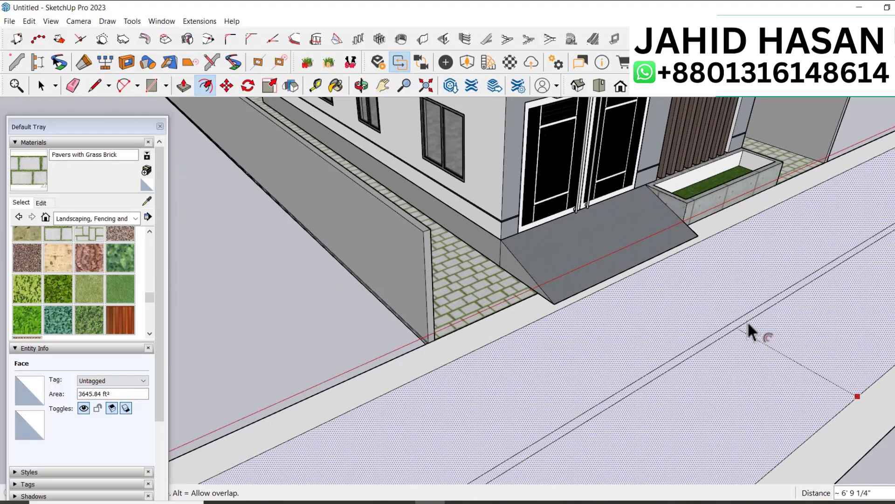
pyautogui.click(748, 321)
pyautogui.scroll(-2, 746, 350)
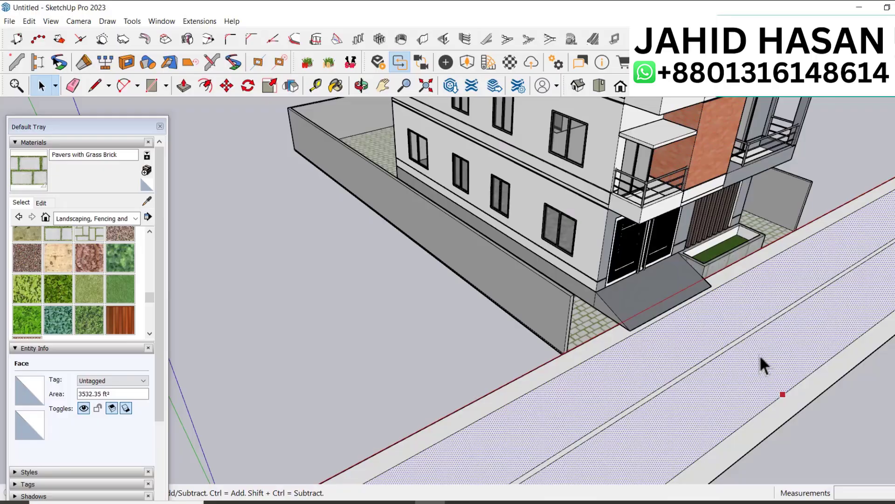
pyautogui.scroll(10, 721, 277)
pyautogui.hotkey('ctrl', 't')
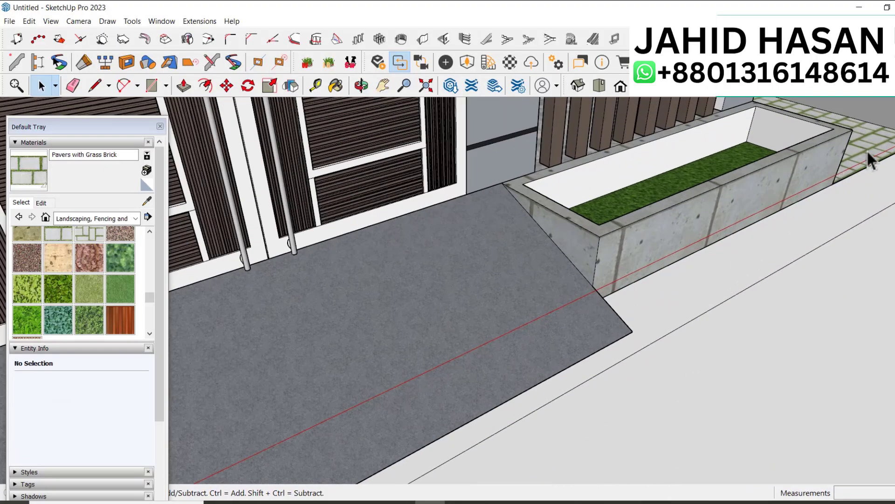
pyautogui.click(863, 153)
pyautogui.hotkey('ctrl', 'a')
pyautogui.scroll(-10, 715, 256)
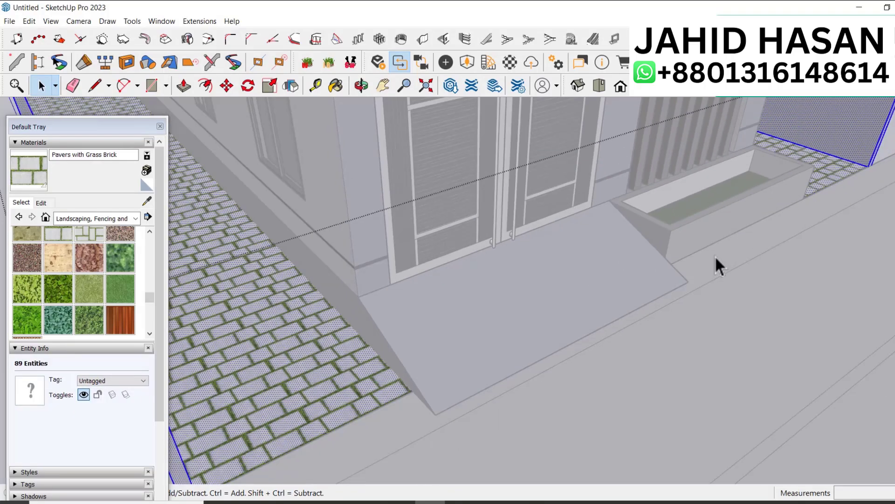
pyautogui.scroll(10, 579, 338)
pyautogui.hotkey('ctrl', 't')
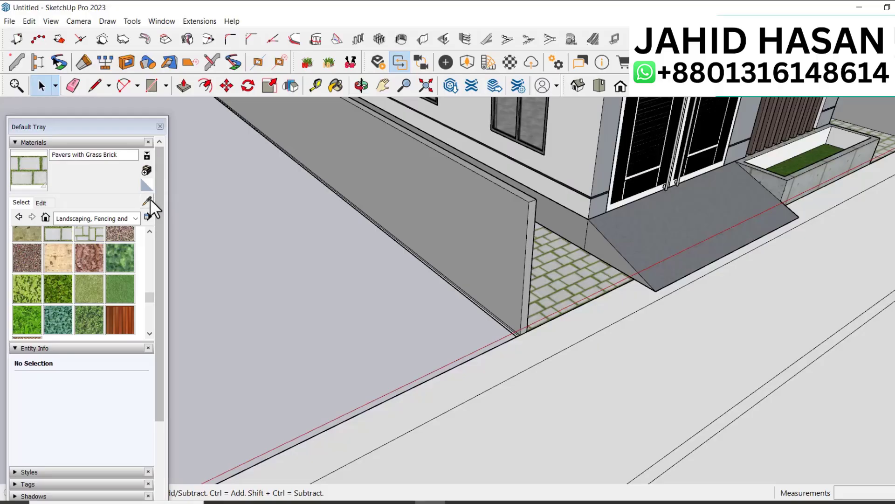
# Step: Paint the road's outer border strips with Blacktop Old 02 from the Asphalt and Concrete materials
pyautogui.click(118, 217)
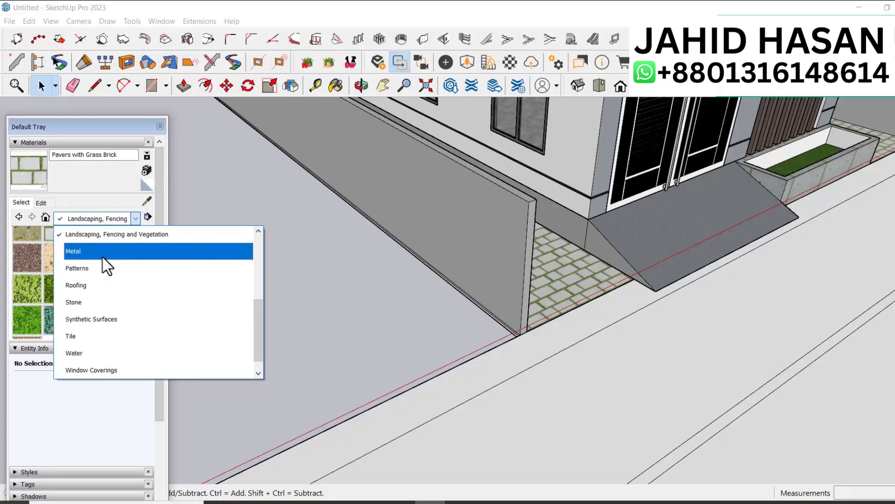
pyautogui.scroll(4, 102, 259)
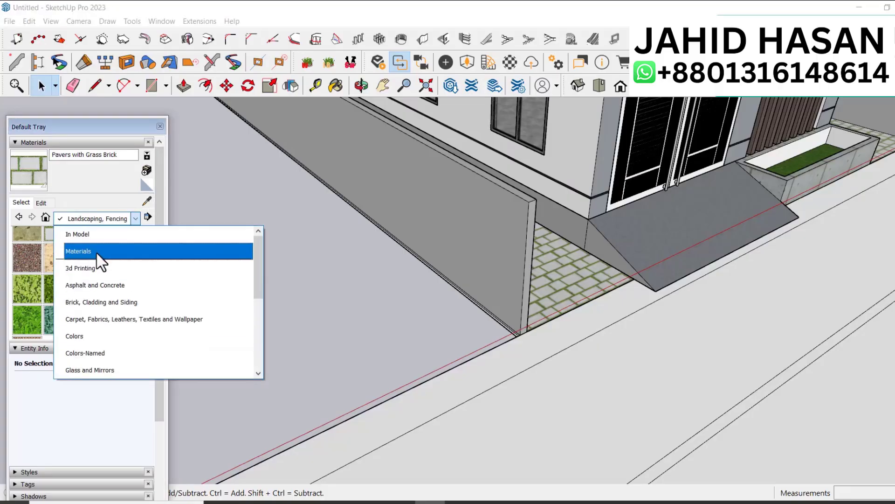
pyautogui.click(102, 284)
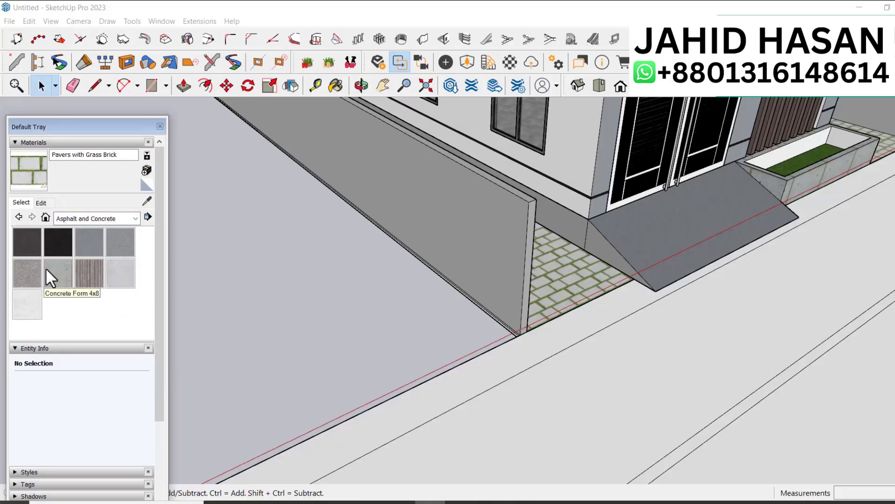
pyautogui.click(120, 242)
pyautogui.click(609, 300)
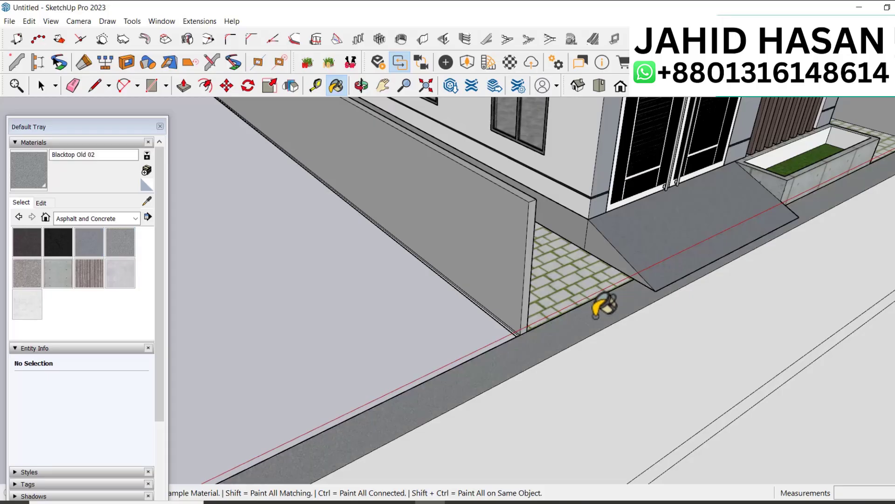
pyautogui.scroll(3, 625, 308)
pyautogui.scroll(-1, 515, 305)
pyautogui.scroll(-3, 516, 306)
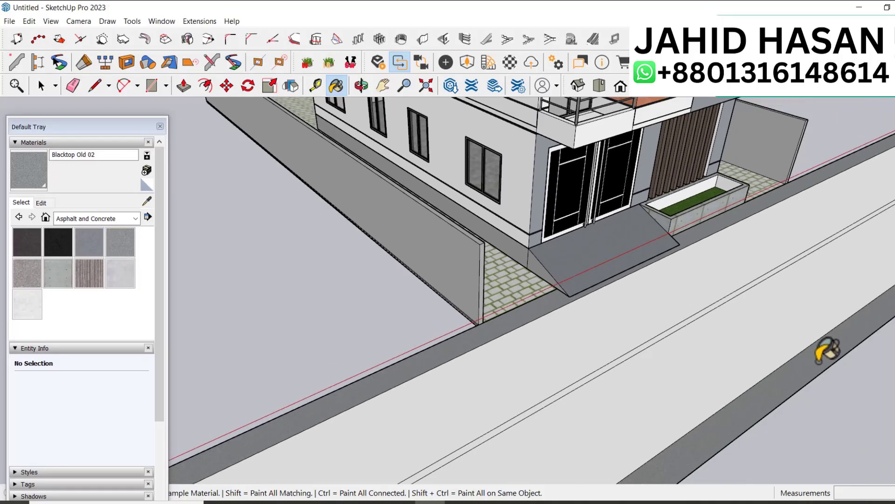
# Step: Darken the Blacktop Old 02 material by setting its HSB brightness to 45
pyautogui.scroll(4, 714, 244)
pyautogui.scroll(2, 664, 233)
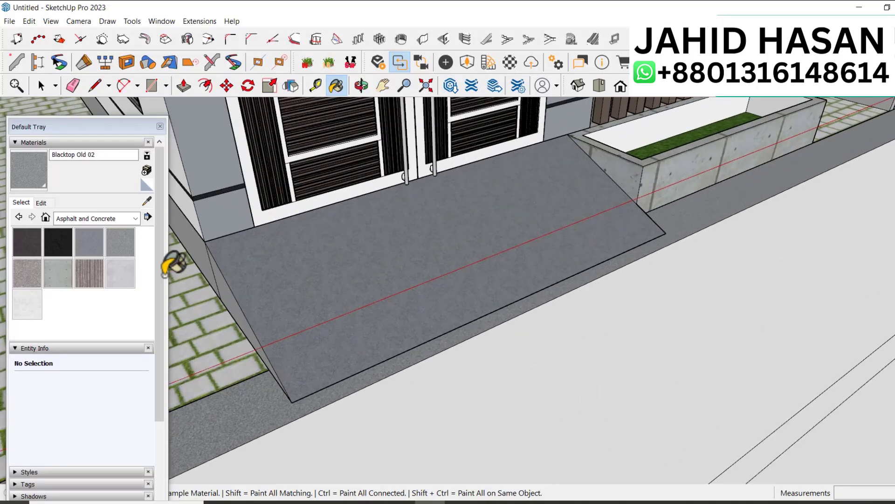
pyautogui.click(41, 203)
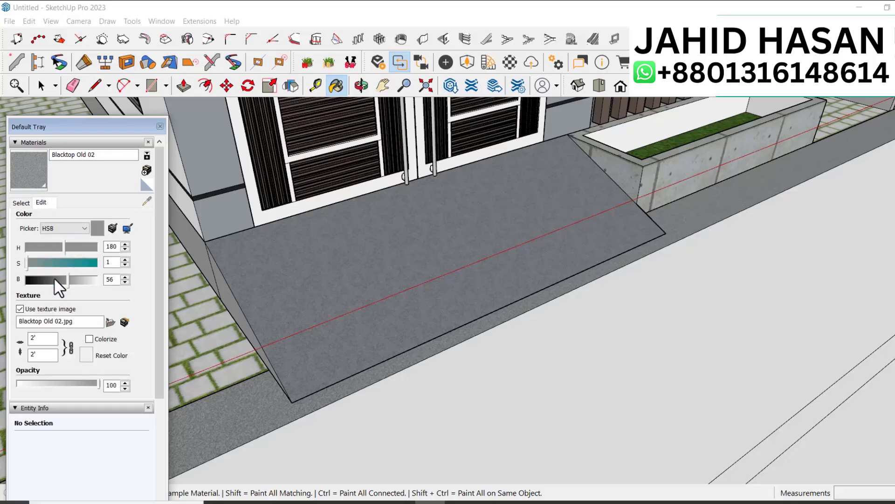
pyautogui.moveTo(54, 277); pyautogui.dragTo(58, 280)
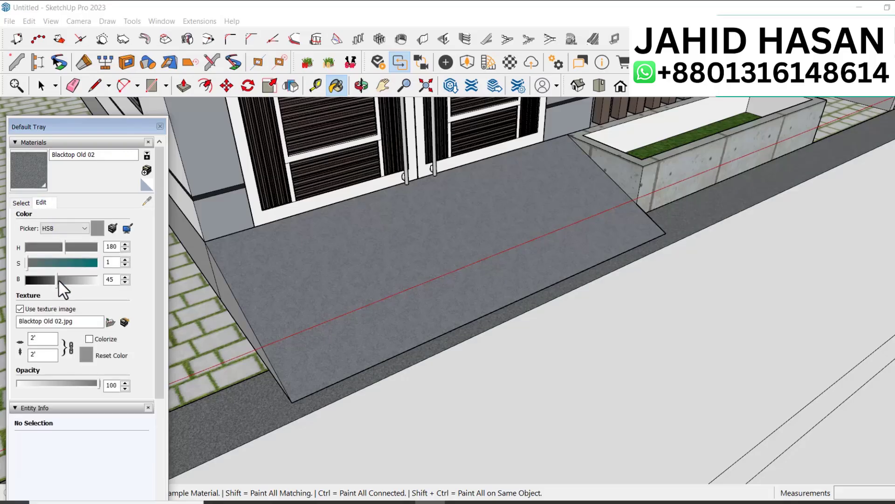
pyautogui.click(28, 202)
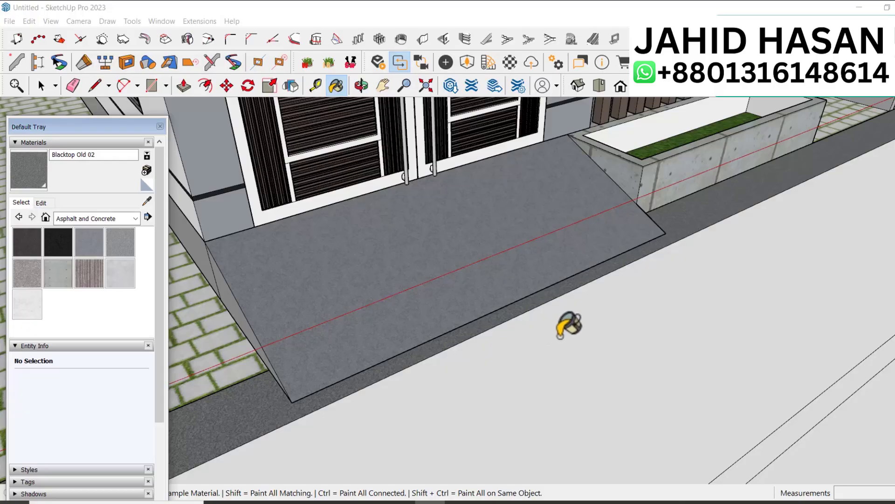
# Step: Pull the road's outer border strip up 5"
pyautogui.press('space')
pyautogui.scroll(-5, 592, 327)
pyautogui.press('p')
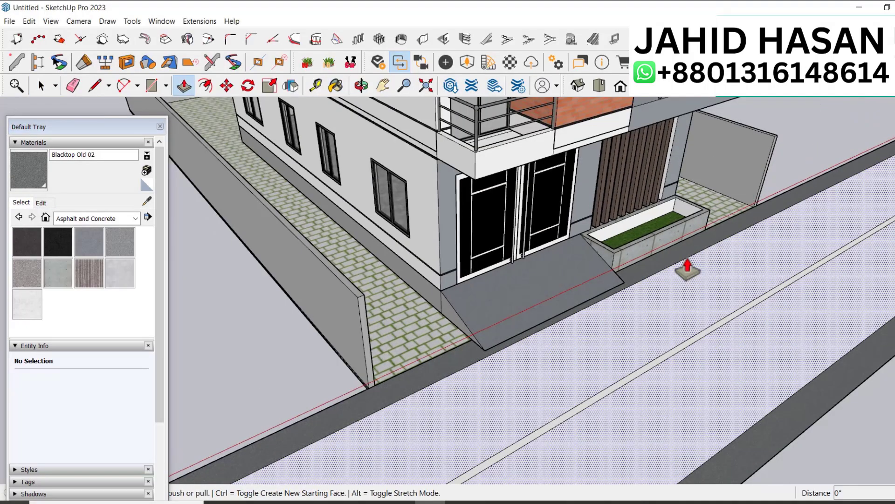
pyautogui.scroll(5, 683, 264)
pyautogui.click(674, 259)
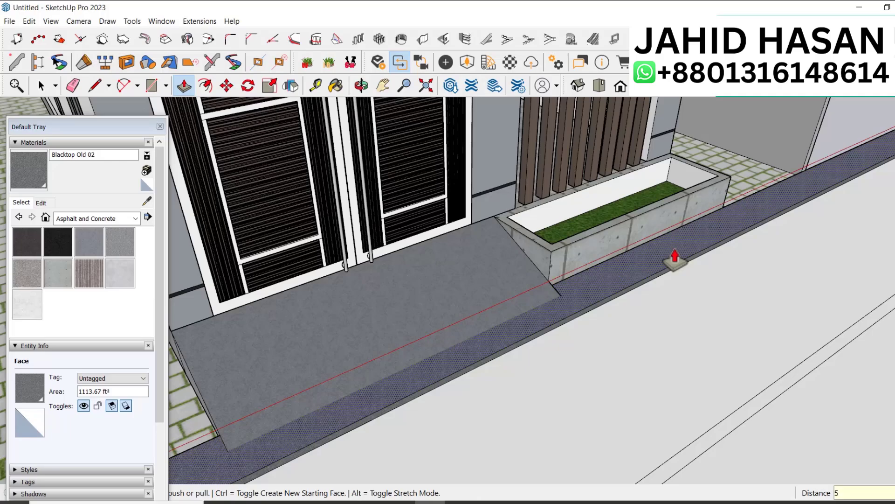
pyautogui.write('5')
pyautogui.press('Return')
# Step: Pull the road surface inside the border strips up 2"
pyautogui.scroll(-3, 709, 314)
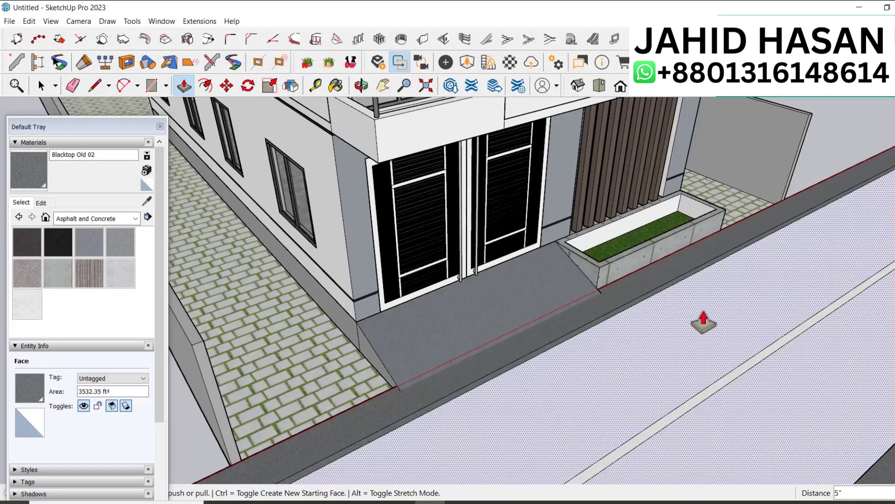
pyautogui.scroll(4, 693, 320)
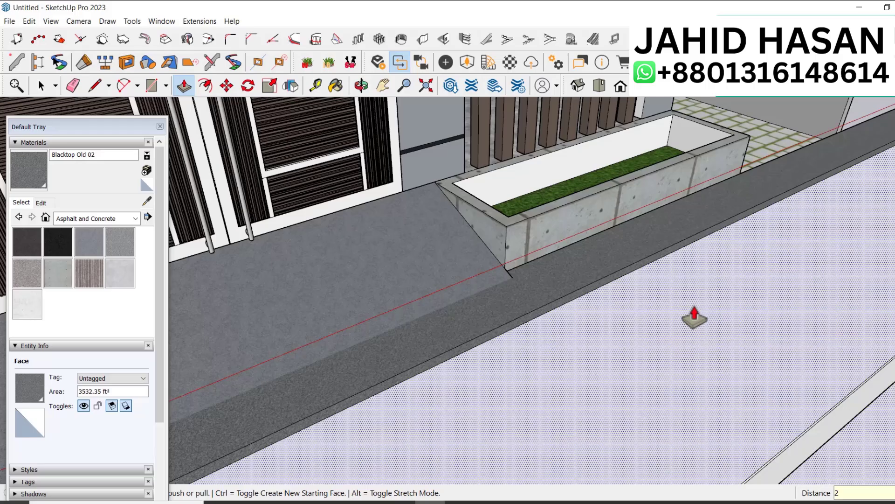
pyautogui.press('Return')
pyautogui.scroll(-3, 694, 317)
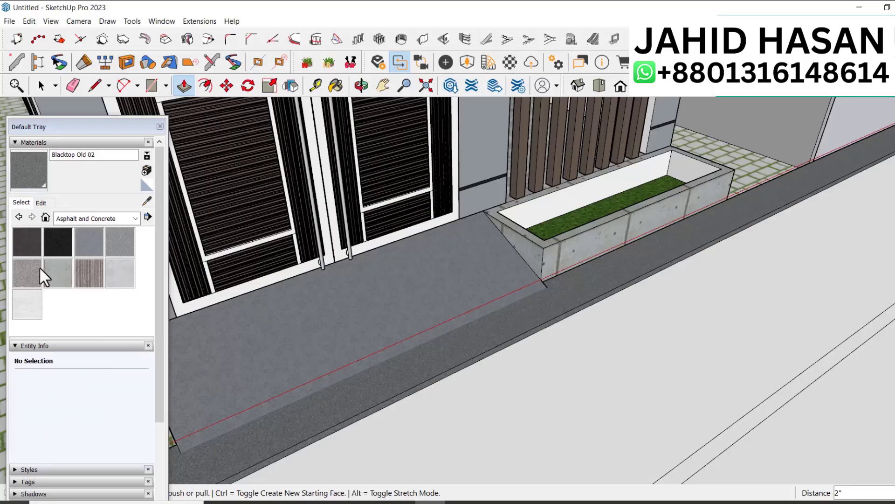
# Step: Paint the road surface with Blacktop New and make the whole road, including its borders and divider, a group
pyautogui.click(58, 239)
pyautogui.scroll(-5, 698, 359)
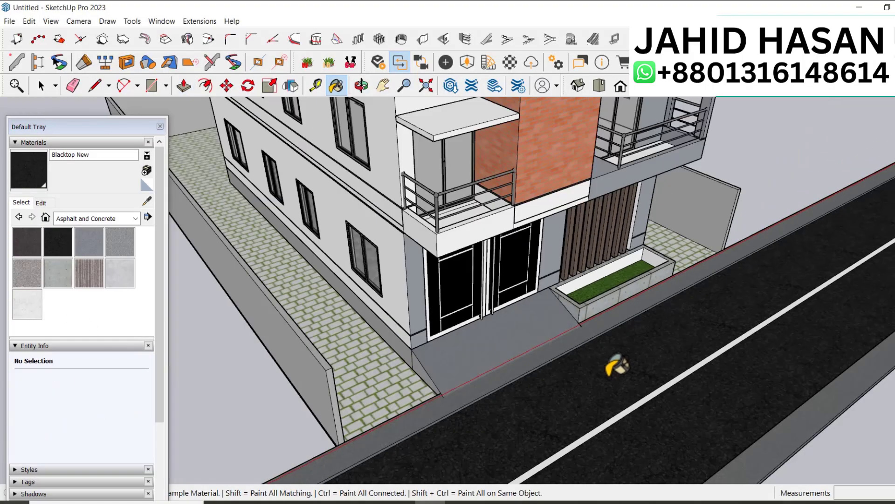
pyautogui.scroll(2, 620, 369)
pyautogui.scroll(1, 625, 375)
pyautogui.press('space')
pyautogui.tripleClick(750, 341)
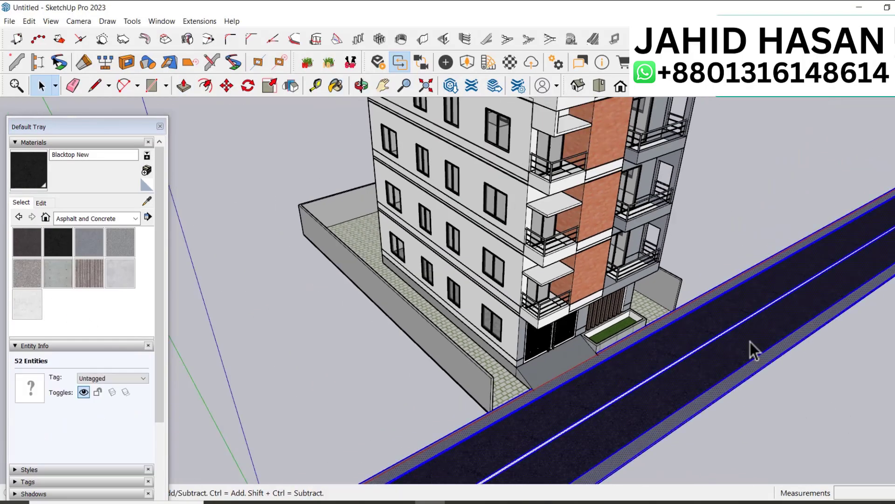
pyautogui.rightClick(749, 342)
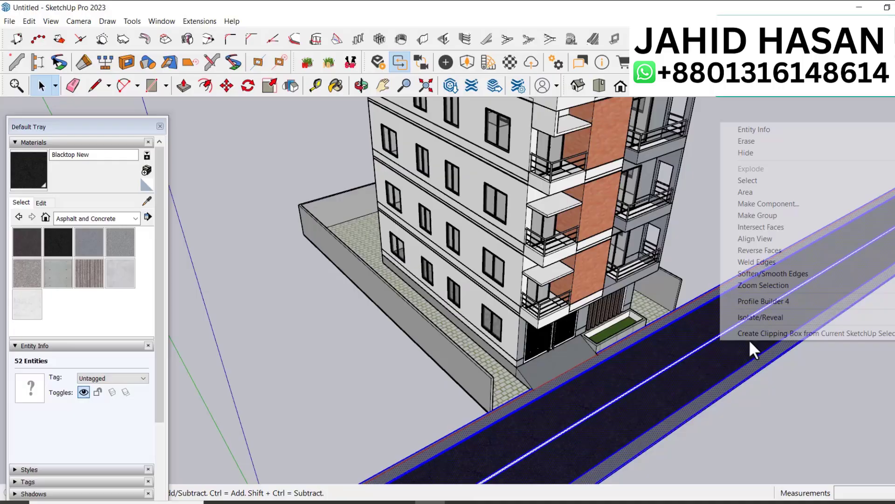
pyautogui.click(767, 215)
# Step: Move the road group down 5" so the top of its border meets the bottom corner of the planter
pyautogui.scroll(8, 639, 364)
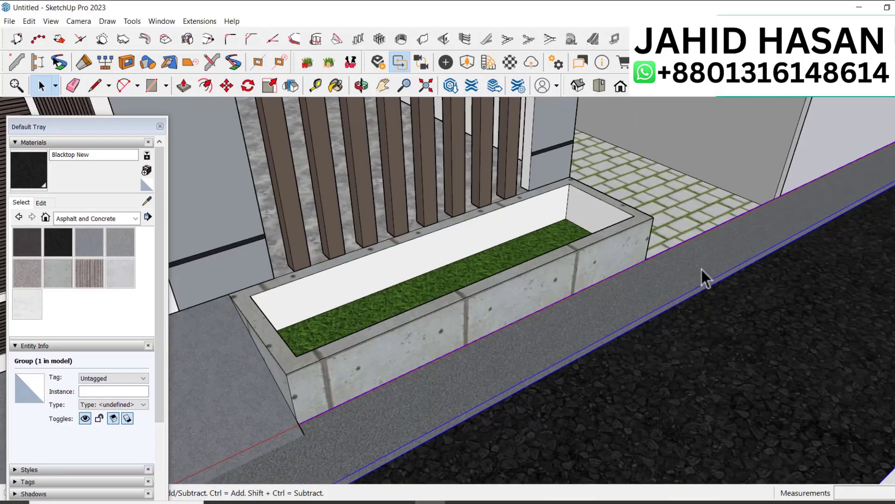
pyautogui.press('m')
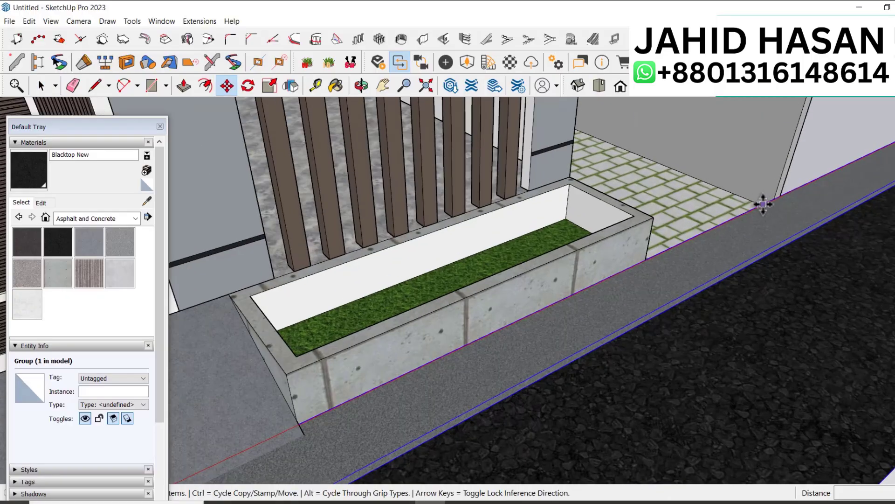
pyautogui.click(763, 203)
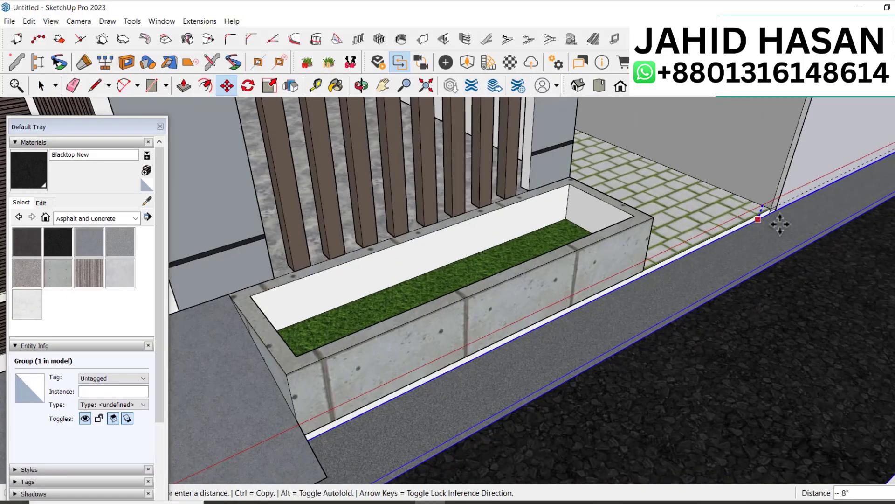
pyautogui.scroll(5, 774, 213)
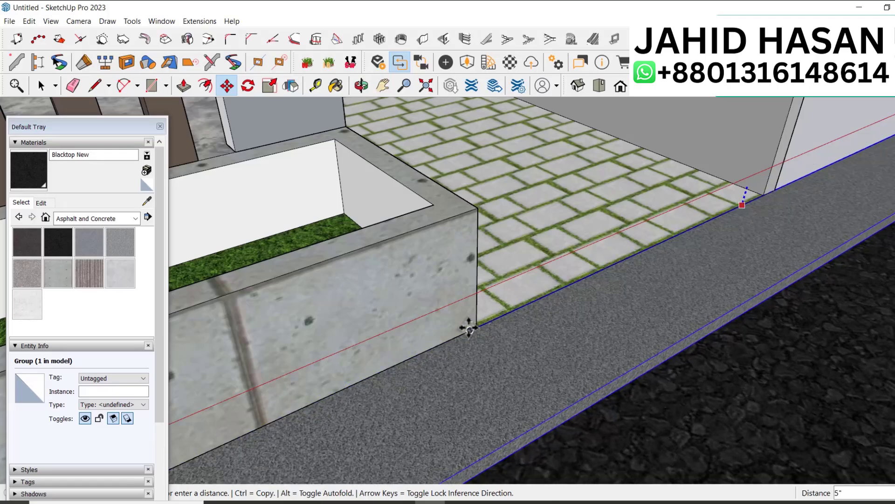
pyautogui.click(469, 328)
# Step: Examine the road's position in front of the building from several angles
pyautogui.scroll(-3, 639, 368)
pyautogui.press('o')
pyautogui.moveTo(588, 370); pyautogui.dragTo(319, 352)
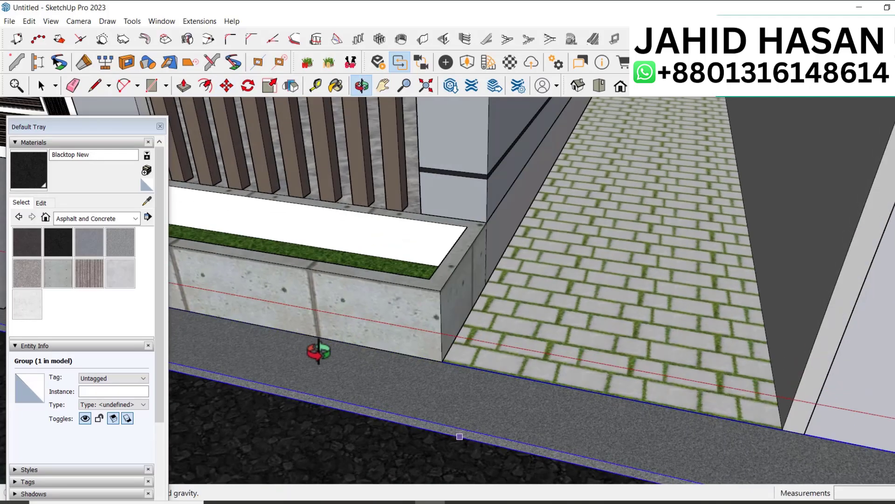
pyautogui.scroll(-6, 776, 379)
pyautogui.scroll(4, 635, 310)
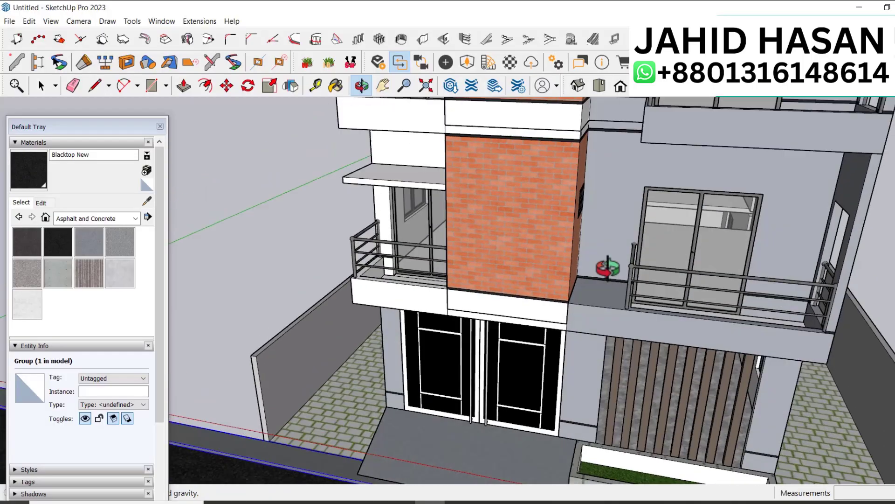
pyautogui.moveTo(607, 268); pyautogui.dragTo(546, 295)
pyautogui.scroll(-6, 550, 317)
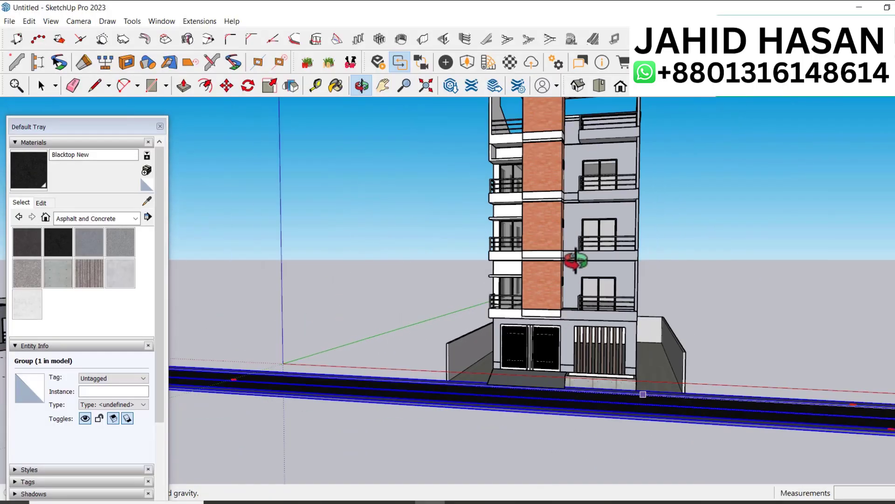
pyautogui.scroll(-5, 576, 260)
pyautogui.moveTo(602, 373); pyautogui.dragTo(681, 449)
pyautogui.scroll(4, 618, 394)
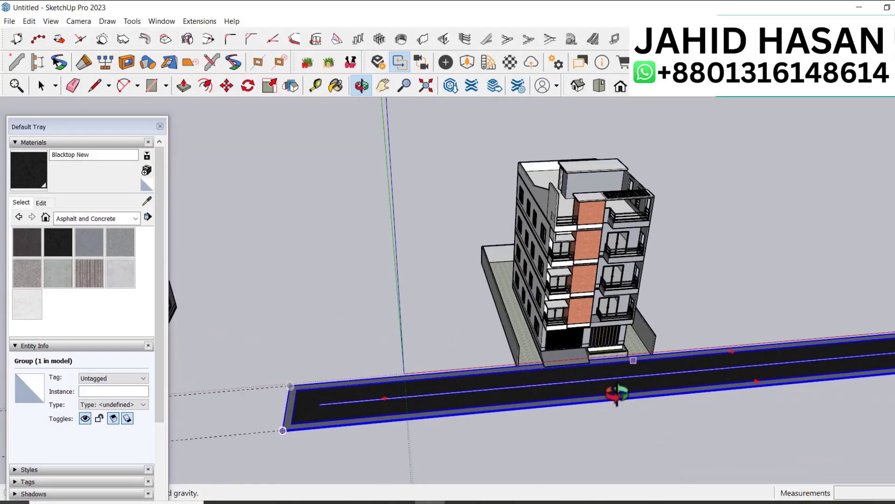
pyautogui.moveTo(616, 394); pyautogui.dragTo(658, 382)
pyautogui.press('space')
pyautogui.moveTo(650, 372); pyautogui.dragTo(628, 365, button='middle')
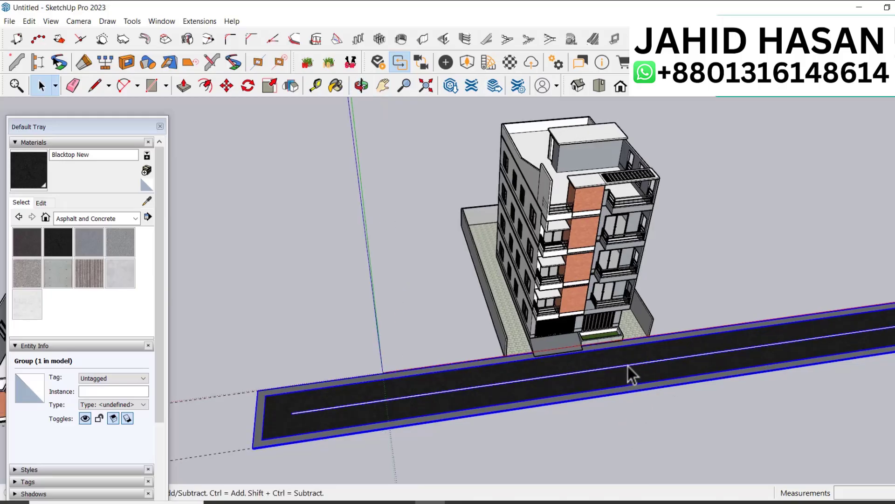
# Step: Open the entrance ramp's group for editing at its front corner
pyautogui.scroll(6, 522, 328)
pyautogui.scroll(8, 495, 354)
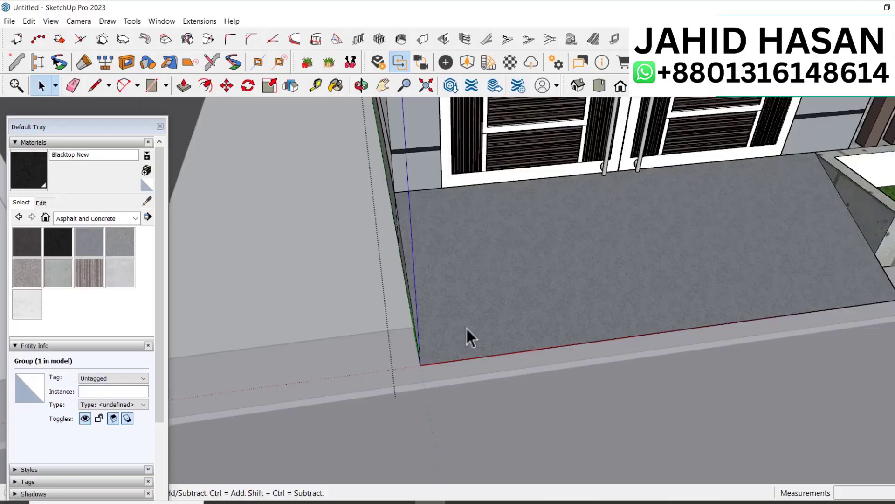
pyautogui.click(466, 327)
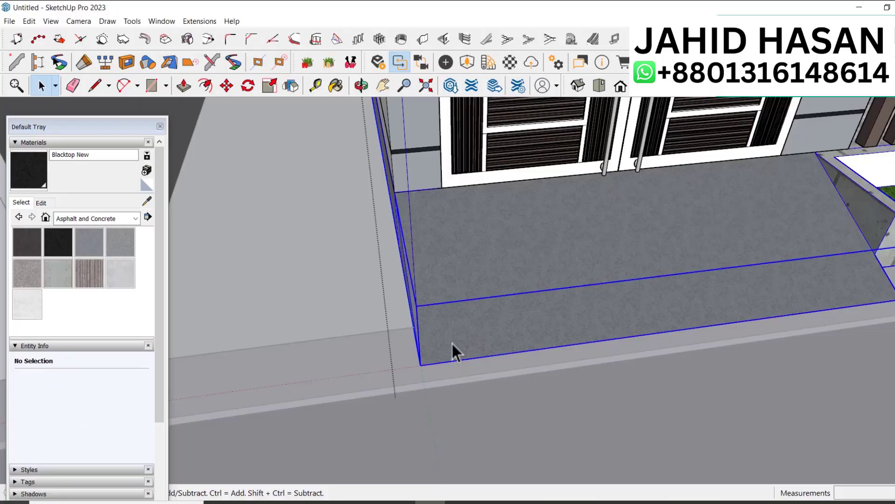
pyautogui.scroll(3, 424, 363)
pyautogui.doubleClick(466, 345)
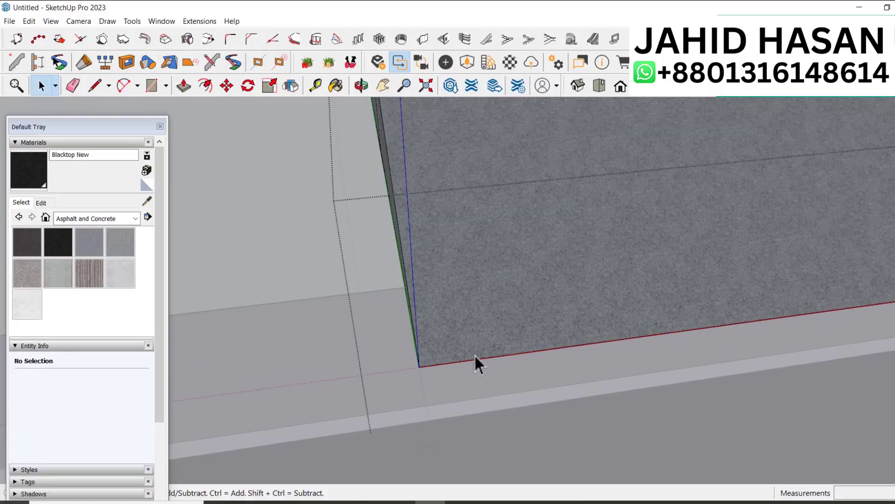
pyautogui.click(481, 361)
pyautogui.press('m')
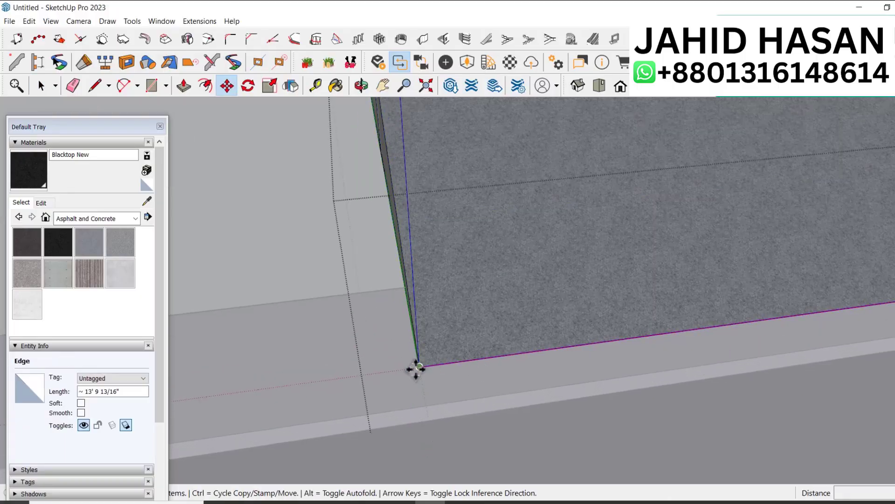
pyautogui.click(420, 367)
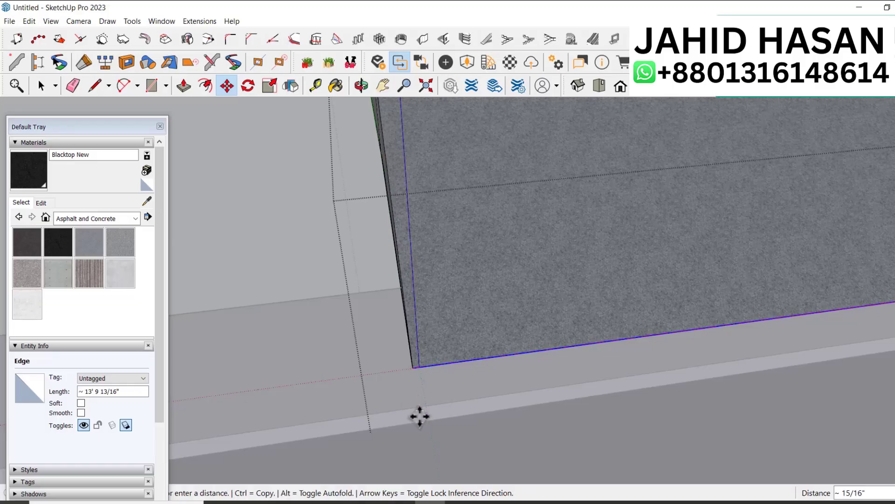
pyautogui.press('p')
# Step: Move the entrance ramp's front bottom edge outward about 8 3/4" over the road border, and bring it back about 2"
pyautogui.press('o')
pyautogui.moveTo(420, 409); pyautogui.dragTo(727, 306)
pyautogui.press('space')
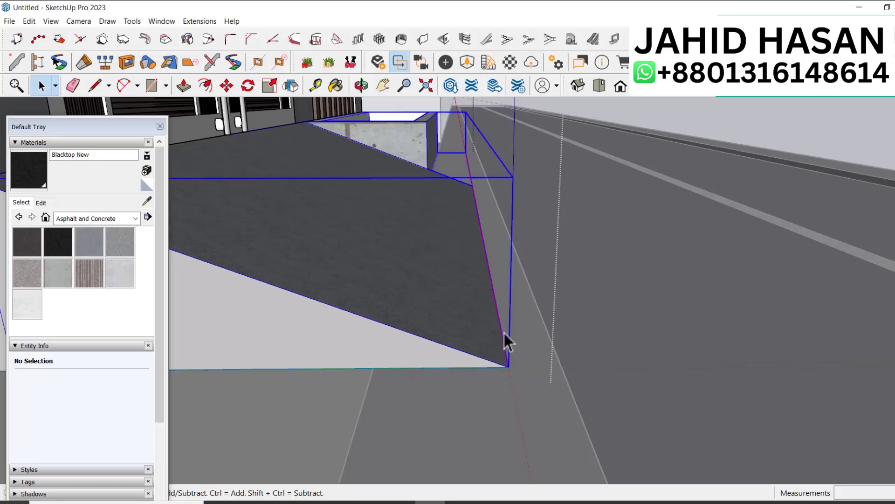
pyautogui.scroll(2, 491, 337)
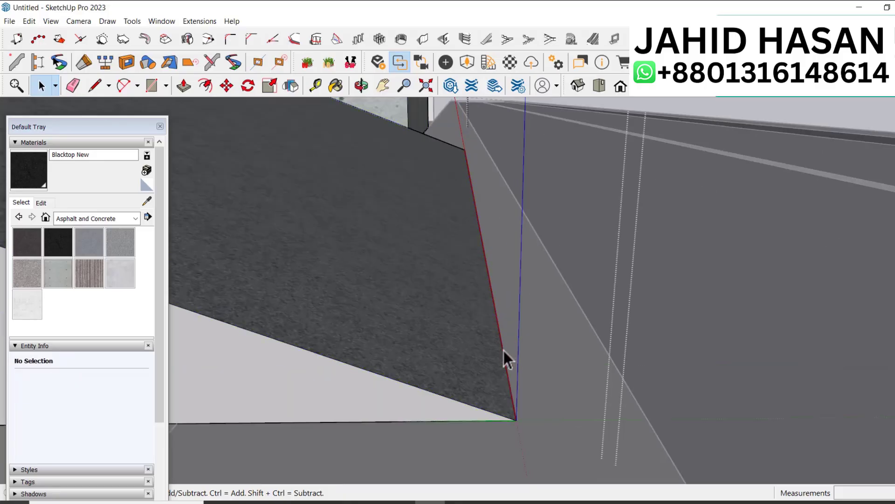
pyautogui.click(506, 368)
pyautogui.scroll(-1, 556, 371)
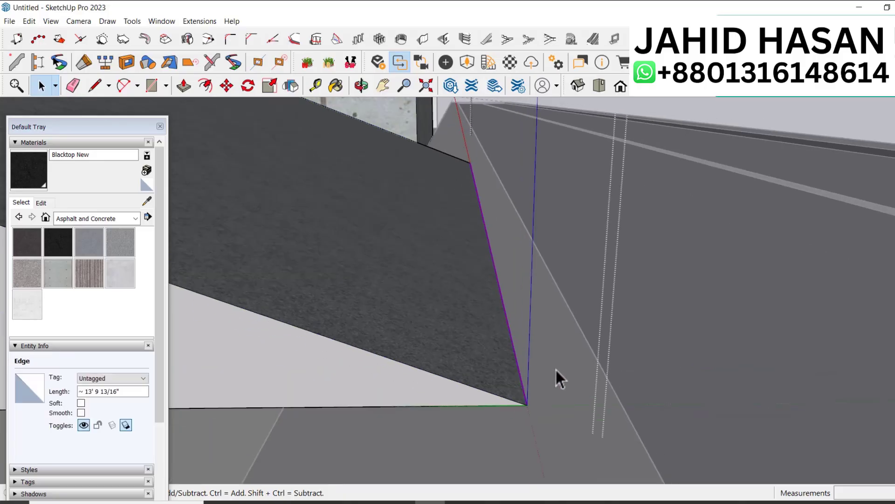
pyautogui.press('m')
pyautogui.click(525, 395)
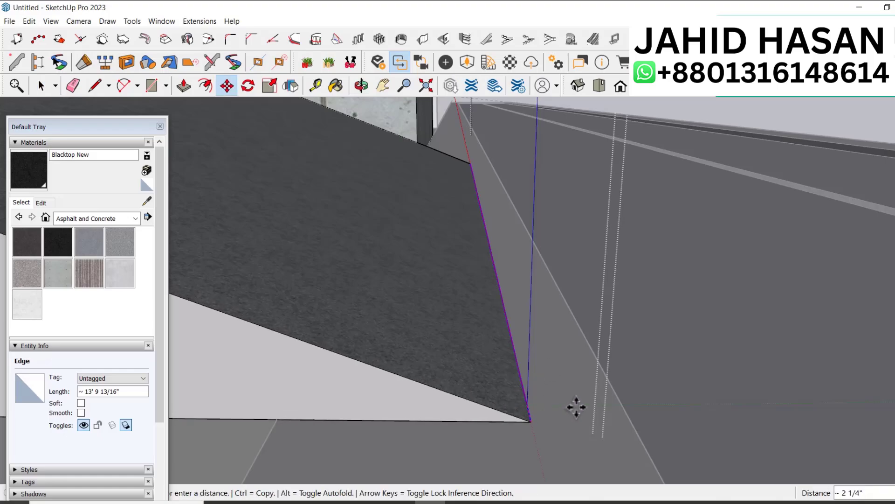
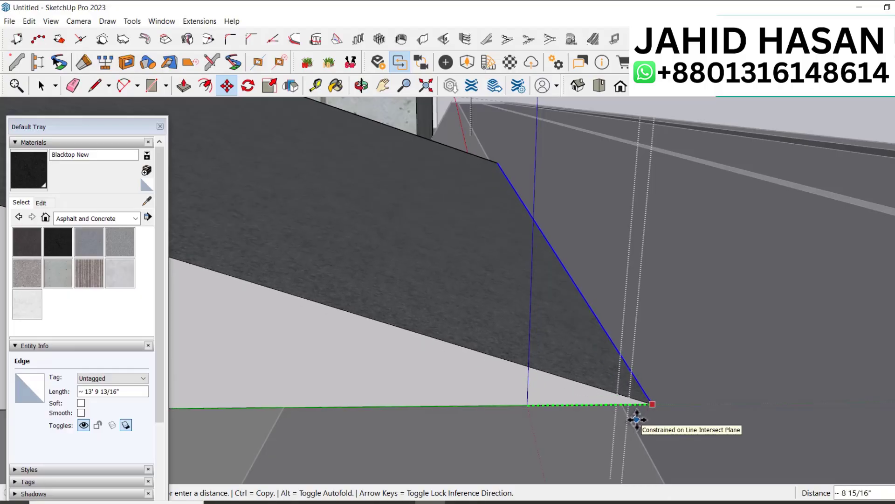
pyautogui.scroll(3, 636, 419)
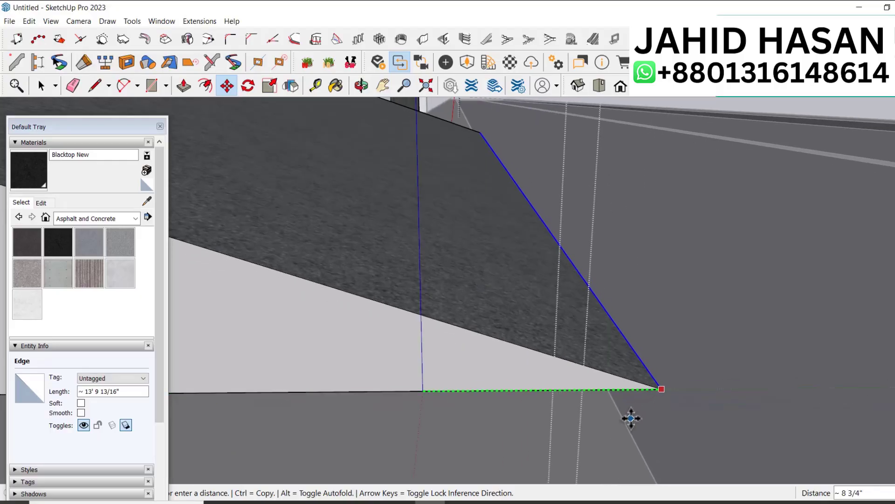
pyautogui.click(632, 417)
pyautogui.click(659, 389)
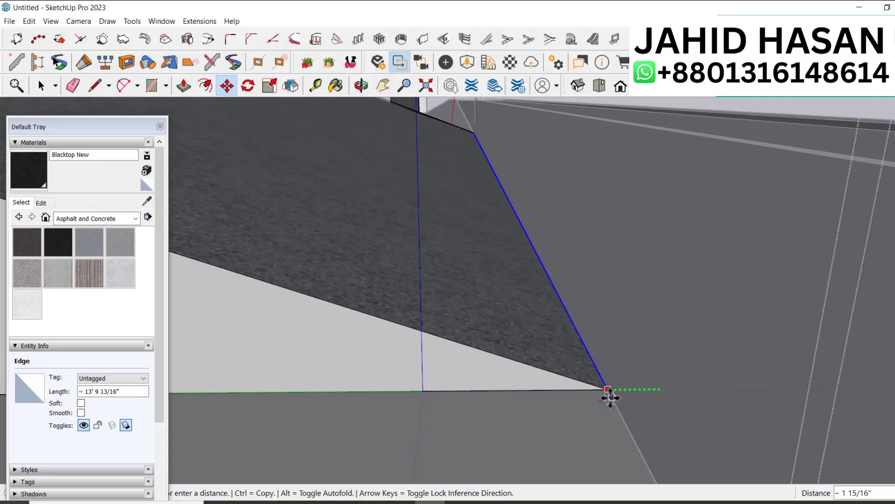
pyautogui.click(616, 396)
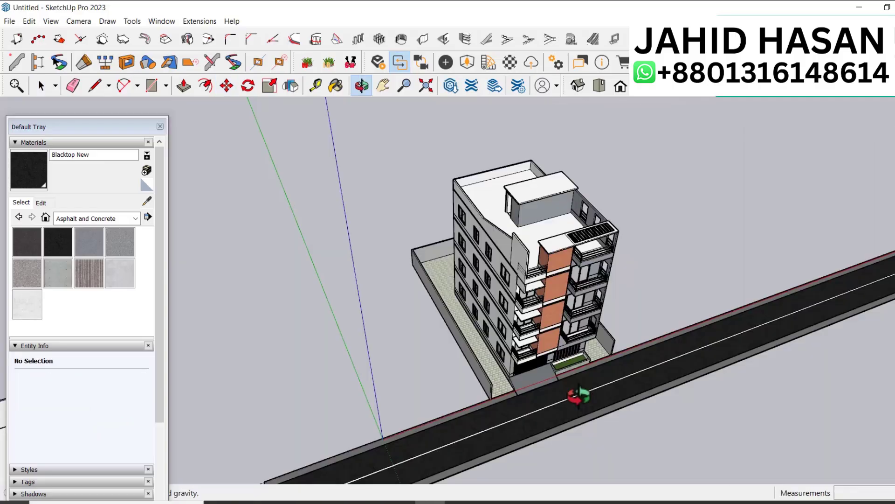
# Step: Open the paved ground slab's group for editing and select its top face with its edges beside the building
pyautogui.moveTo(580, 394); pyautogui.dragTo(664, 390, button='middle')
pyautogui.scroll(-5, 665, 382)
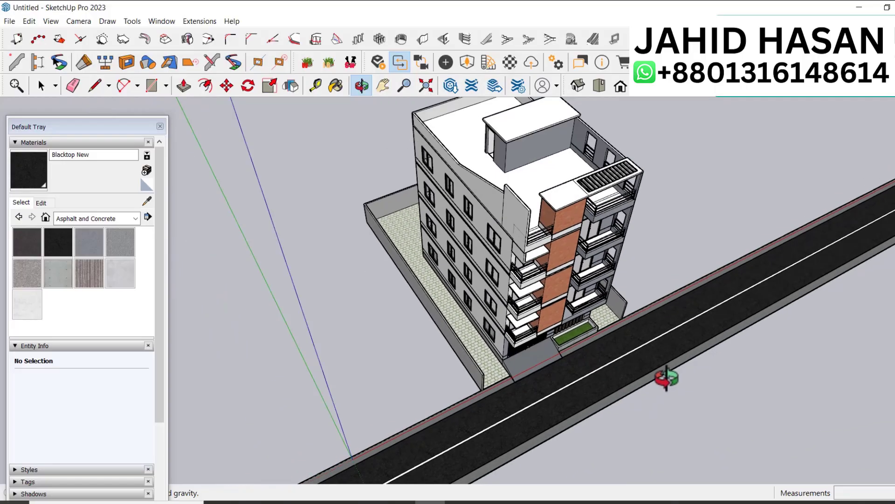
pyautogui.press('space')
pyautogui.scroll(3, 515, 325)
pyautogui.scroll(3, 516, 324)
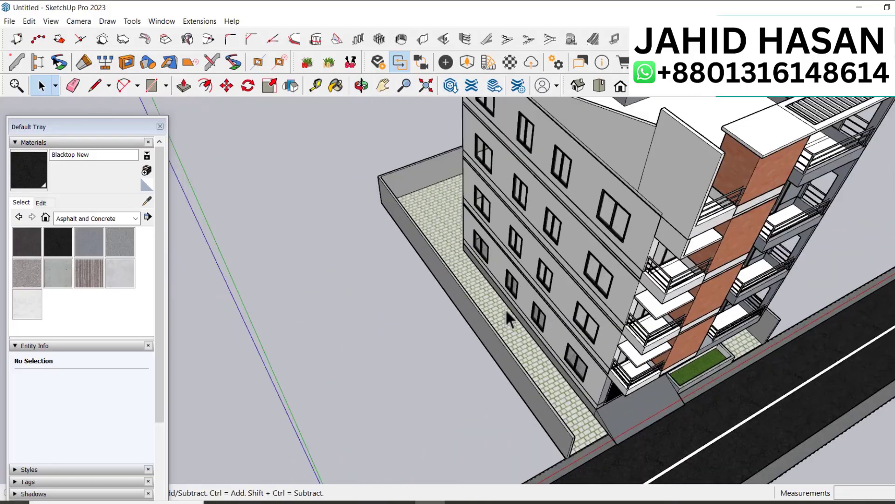
pyautogui.scroll(8, 513, 317)
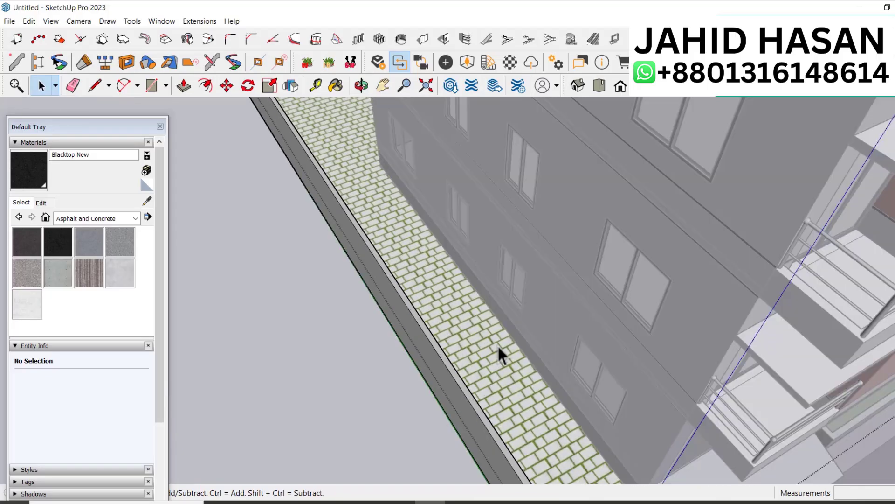
pyautogui.scroll(3, 513, 348)
pyautogui.doubleClick(480, 342)
pyautogui.scroll(3, 457, 338)
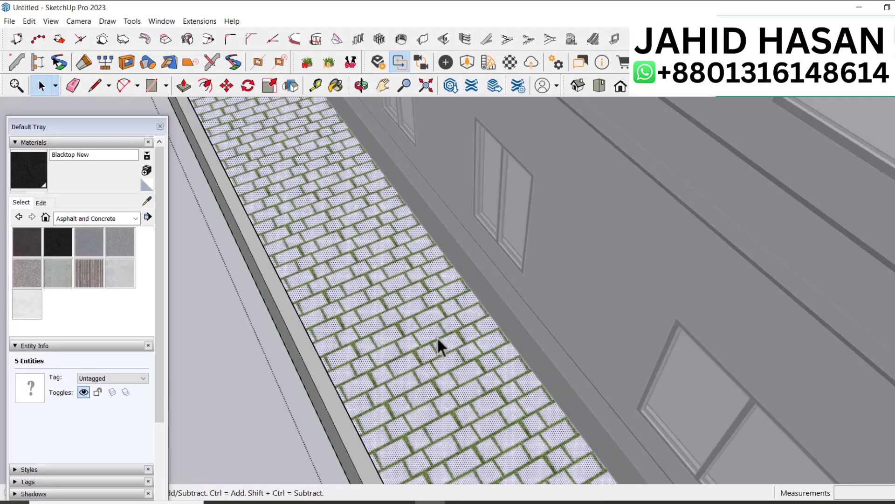
# Step: Offset the outline of the paved top face inward to form a narrow strip along the perimeter wall
pyautogui.click(344, 316)
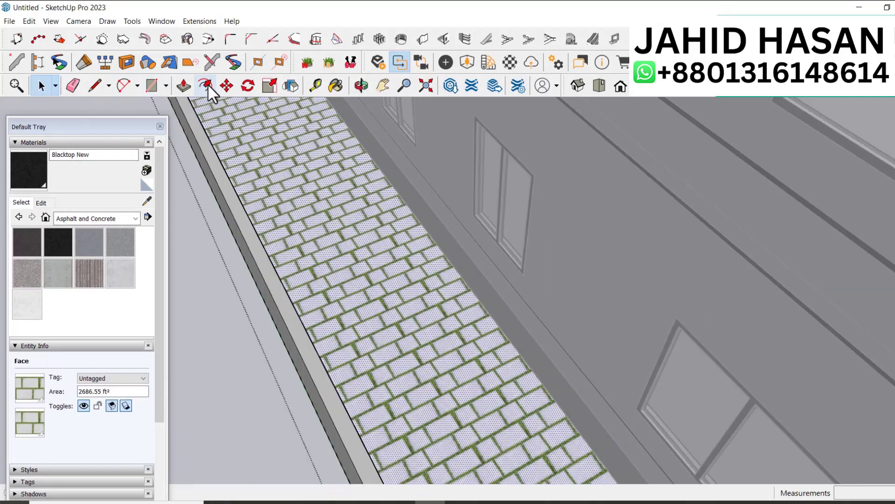
pyautogui.click(264, 197)
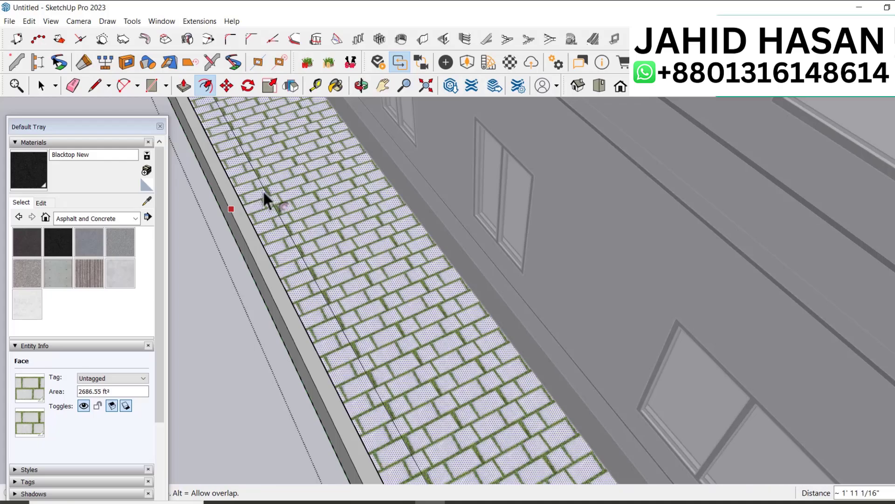
pyautogui.click(258, 191)
pyautogui.press('space')
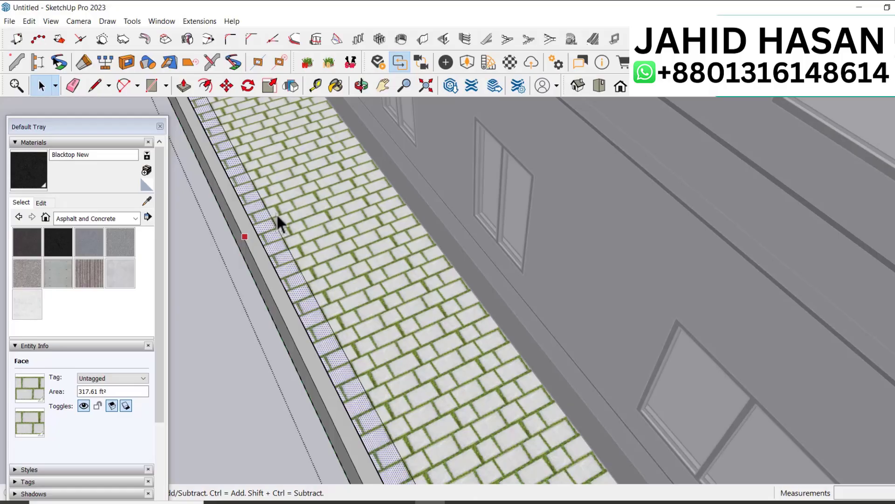
# Step: Offset the inner paved face inward about another 10 3/16" and erase the first offset line to leave one wider border strip
pyautogui.click(278, 214)
pyautogui.click(205, 85)
pyautogui.click(258, 192)
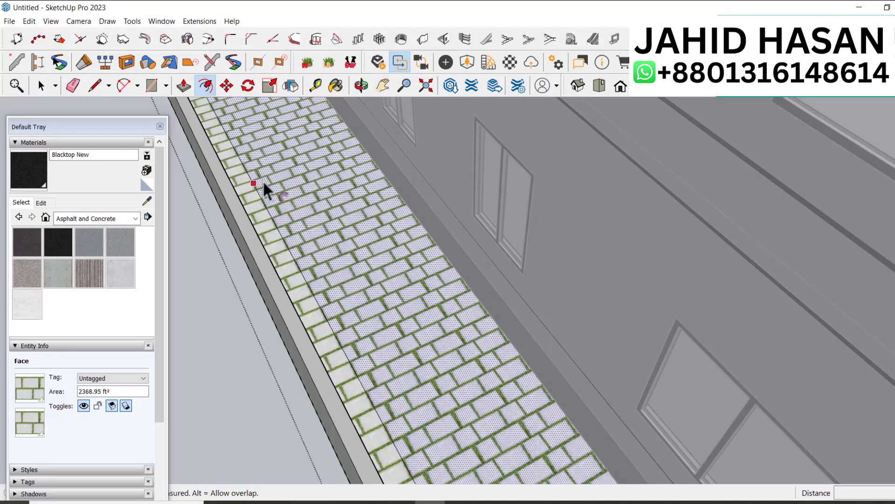
pyautogui.click(266, 170)
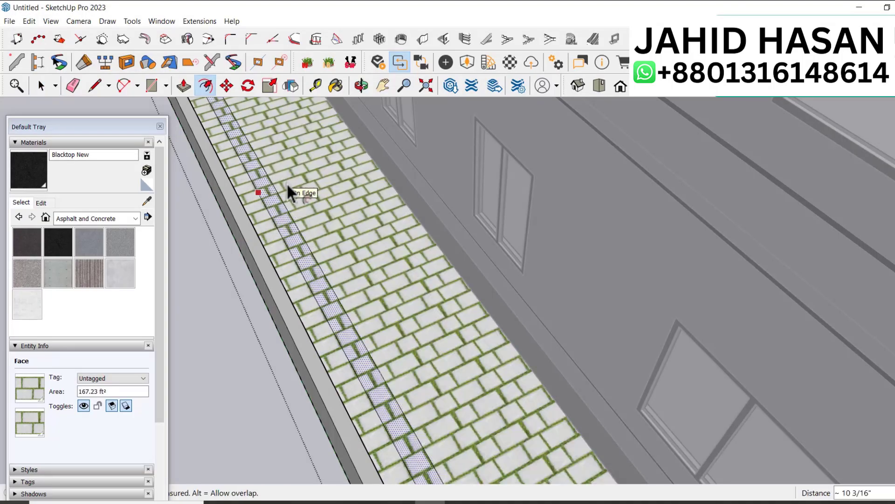
pyautogui.press('e')
pyautogui.press('space')
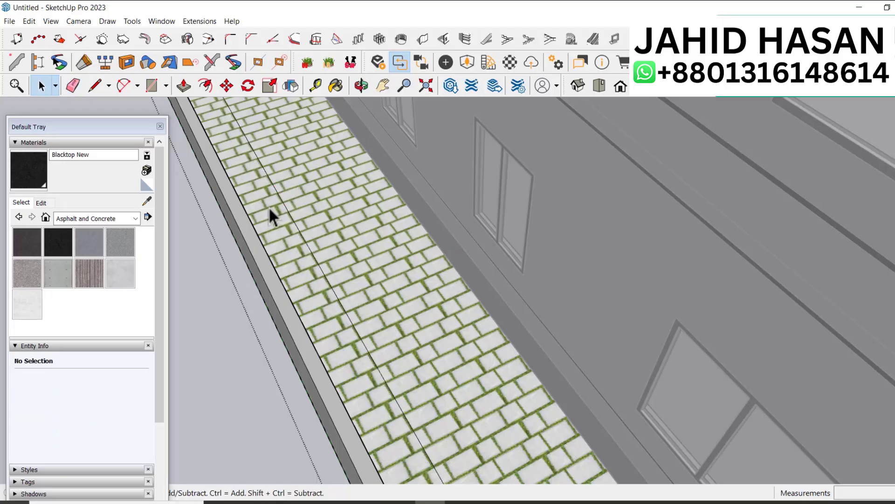
# Step: Sample the planter's Grass Dark Green material and paint the border strip around the paving with it
pyautogui.click(268, 206)
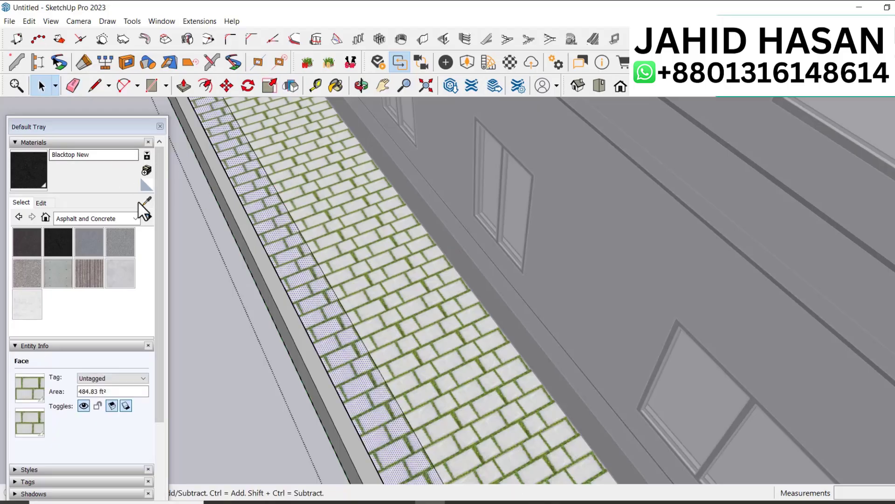
pyautogui.press('b')
pyautogui.scroll(-5, 603, 291)
pyautogui.scroll(3, 609, 285)
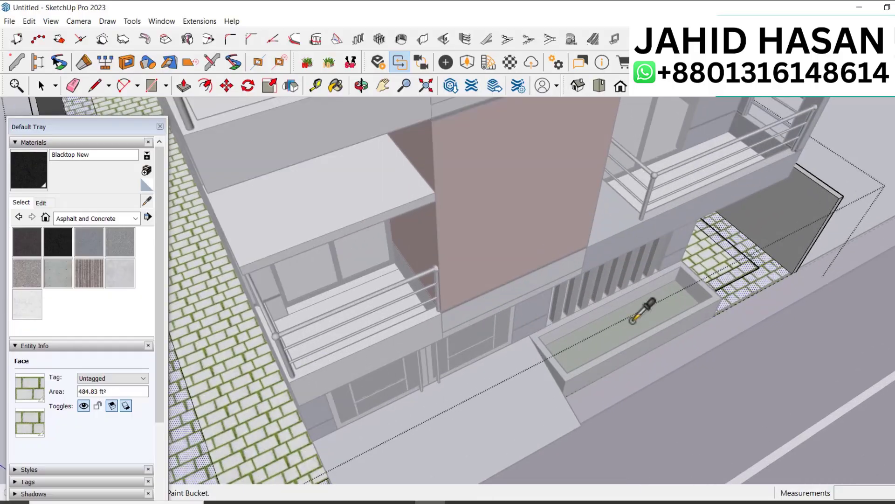
pyautogui.keyDown('alt'); pyautogui.click(620, 321); pyautogui.keyUp('alt')
pyautogui.scroll(-2, 639, 423)
pyautogui.scroll(3, 760, 278)
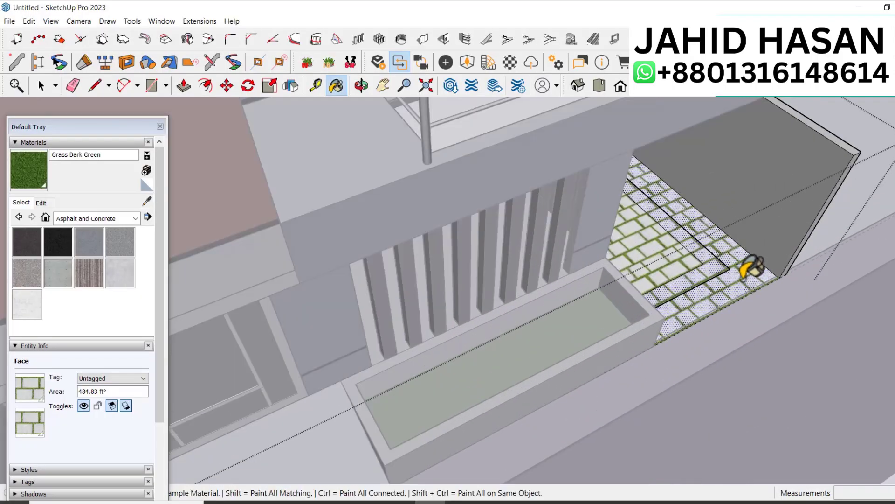
pyautogui.click(698, 268)
pyautogui.scroll(-4, 695, 280)
pyautogui.press('space')
# Step: Erase the long dashed guide lines running past the road and the spare floor plans
pyautogui.moveTo(695, 289); pyautogui.dragTo(844, 386, button='middle')
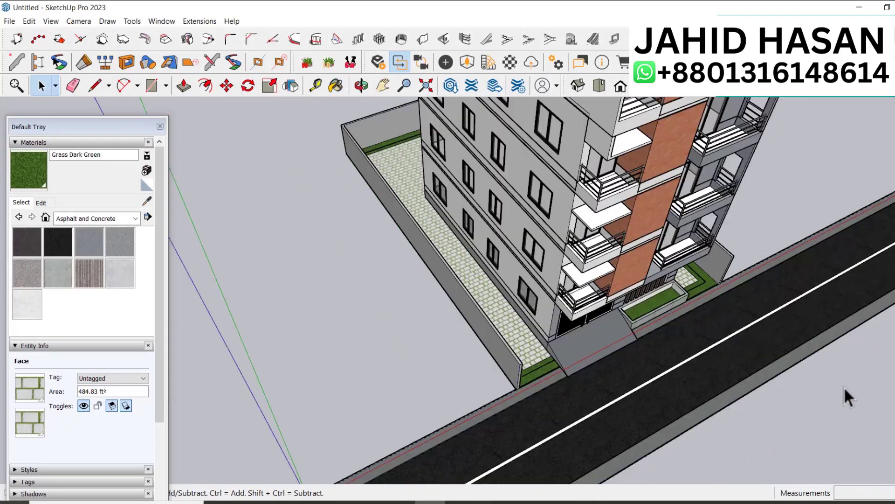
pyautogui.scroll(3, 765, 360)
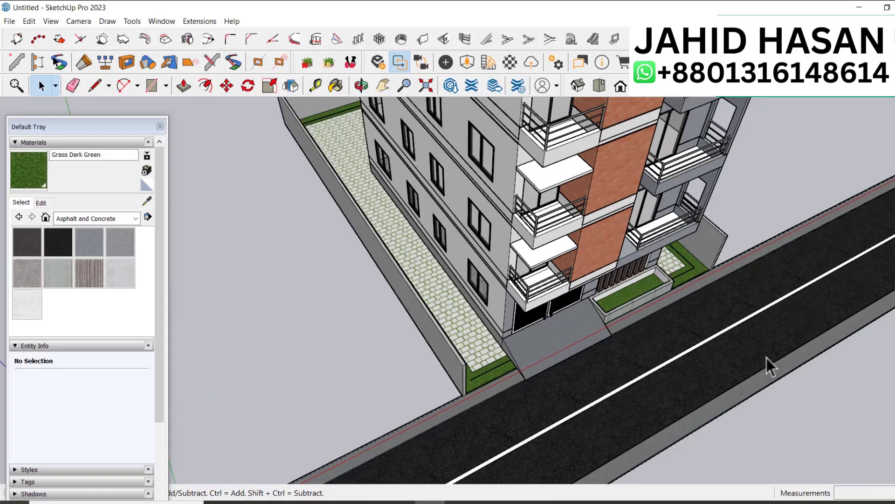
pyautogui.moveTo(767, 358); pyautogui.dragTo(753, 343, button='middle')
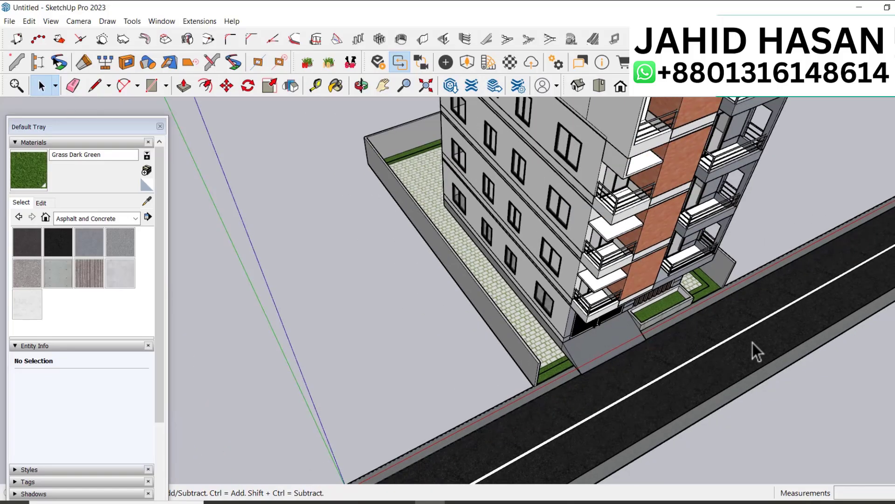
pyautogui.scroll(-8, 687, 321)
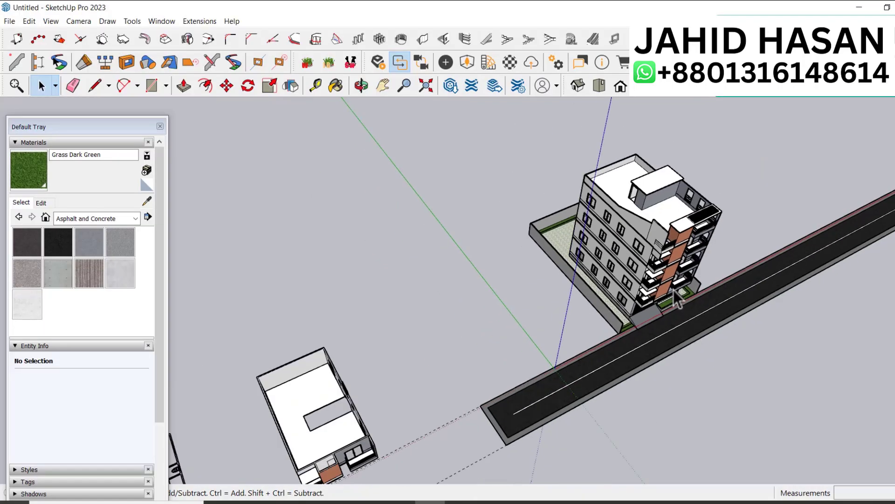
pyautogui.scroll(-10, 713, 370)
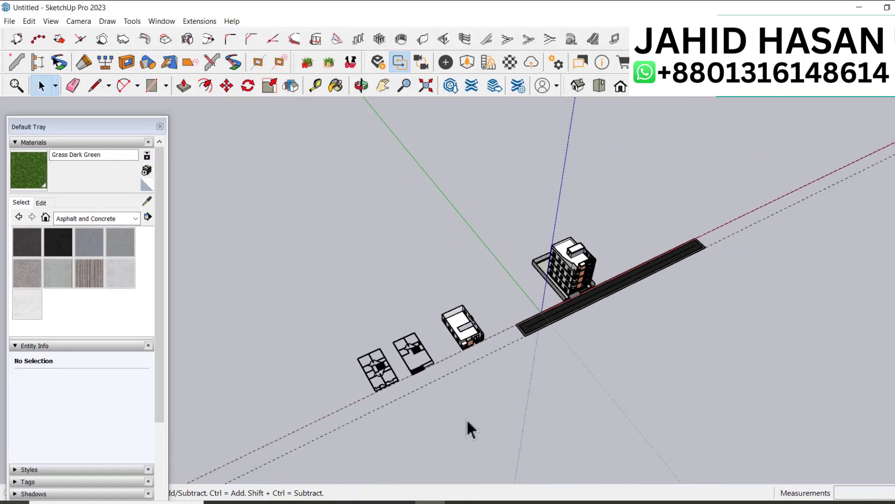
pyautogui.press('e')
pyautogui.click(422, 384)
pyautogui.press('space')
# Step: Select the spare floor plans and the single-storey copy, and move them along the red axis far away from the road
pyautogui.moveTo(276, 303); pyautogui.dragTo(276, 304)
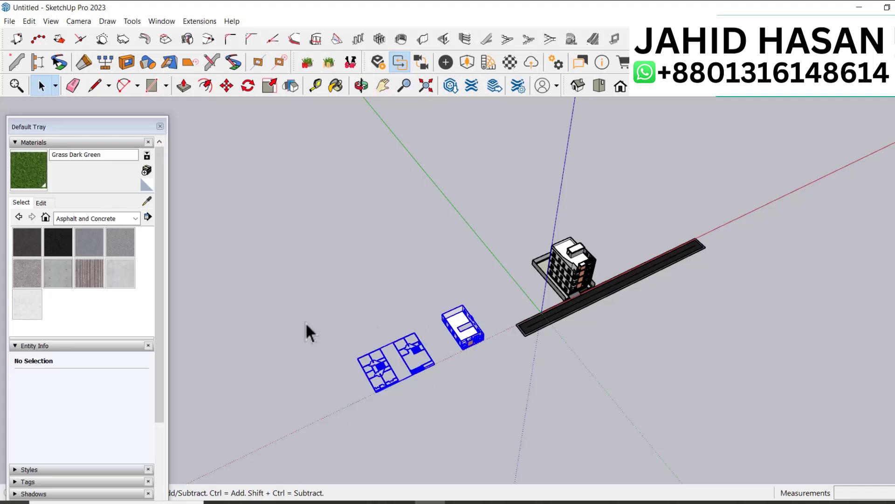
pyautogui.press('m')
pyautogui.click(464, 327)
pyautogui.scroll(-1, 469, 297)
pyautogui.scroll(-2, 468, 298)
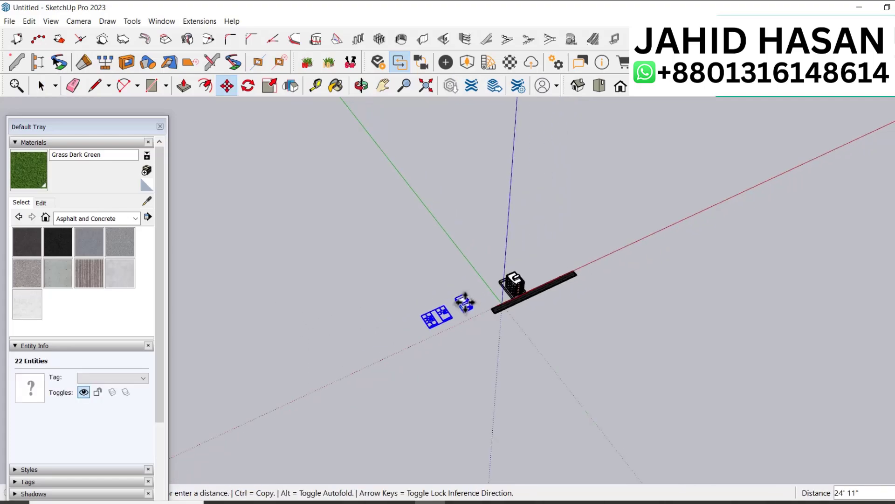
pyautogui.click(314, 388)
pyautogui.press('space')
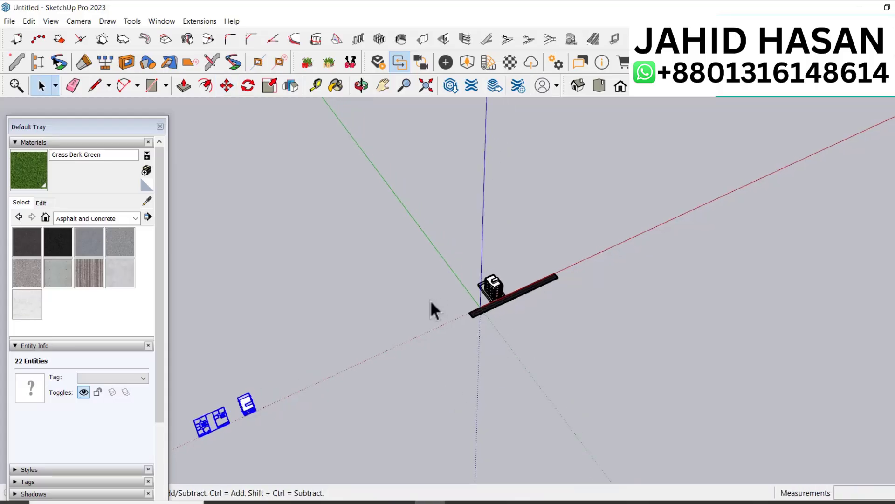
pyautogui.scroll(6, 466, 298)
pyautogui.press('r')
pyautogui.scroll(3, 465, 296)
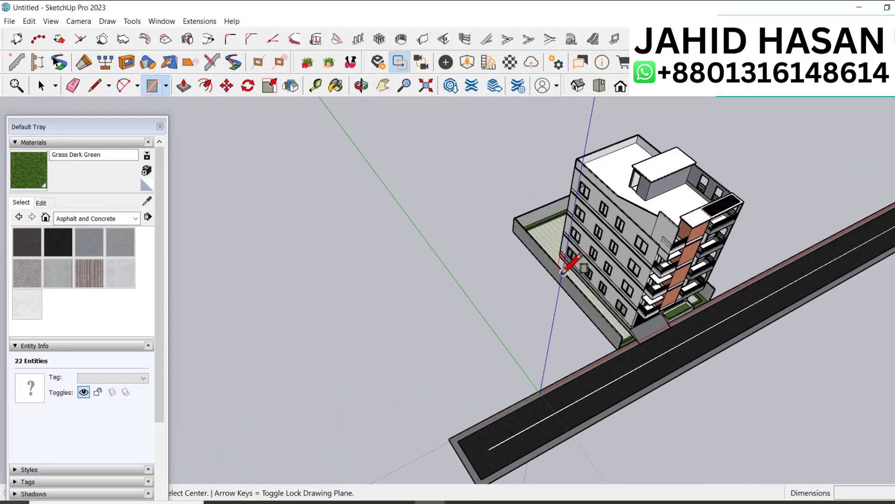
pyautogui.scroll(-1, 466, 296)
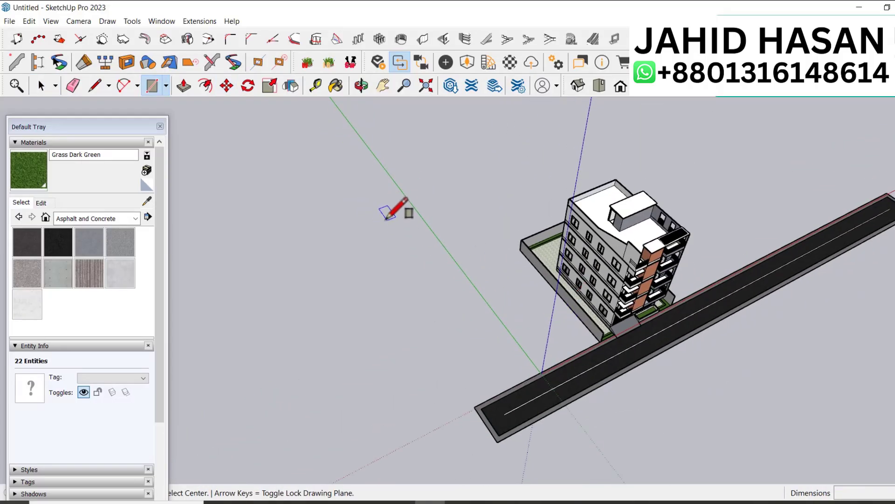
pyautogui.press('space')
# Step: Move the road group about 41' 10" along its length toward the spare plans to centre it in front of the building
pyautogui.click(557, 401)
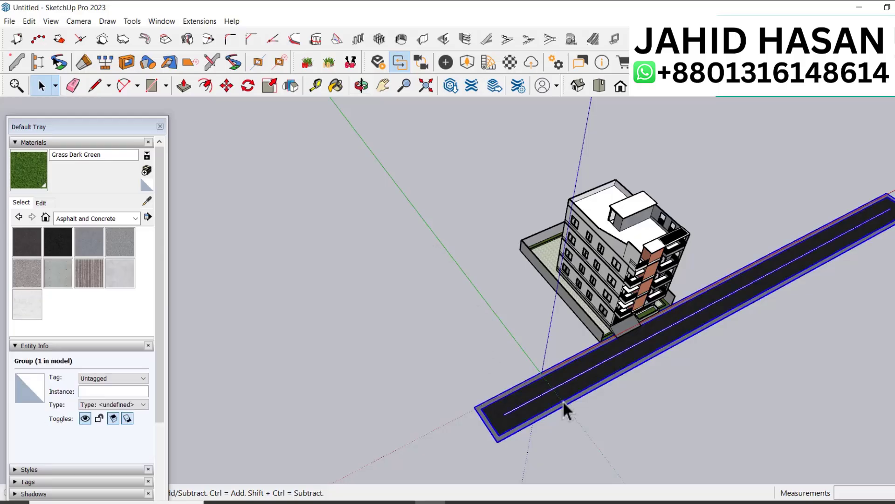
pyautogui.press('m')
pyautogui.click(758, 377)
pyautogui.click(685, 422)
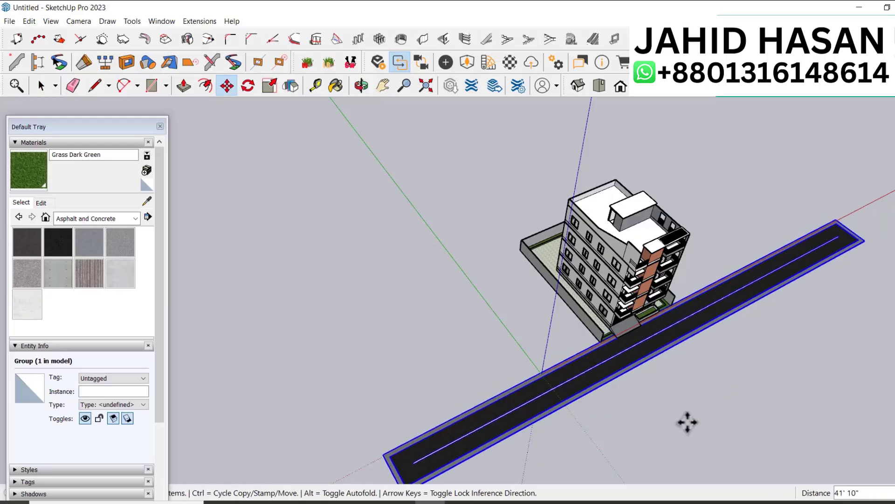
pyautogui.press('space')
# Step: Draw a ground rectangle of about 163' by 167' around the building and across the road
pyautogui.press('r')
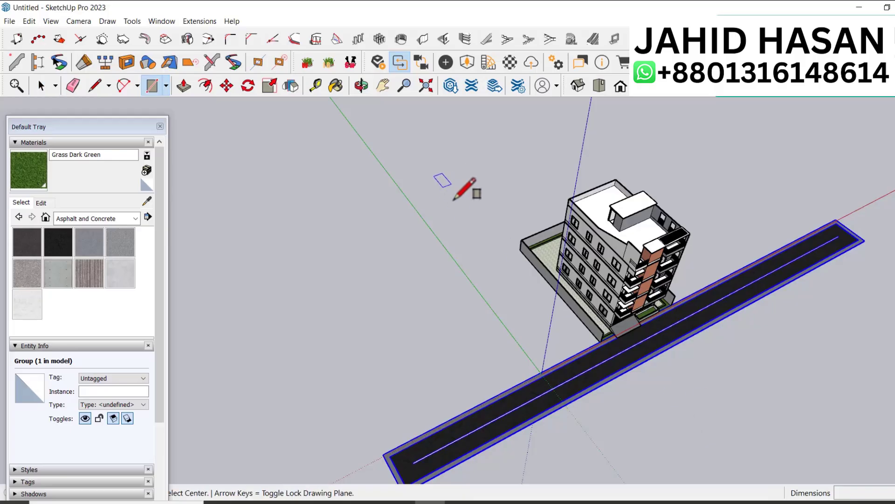
pyautogui.click(447, 203)
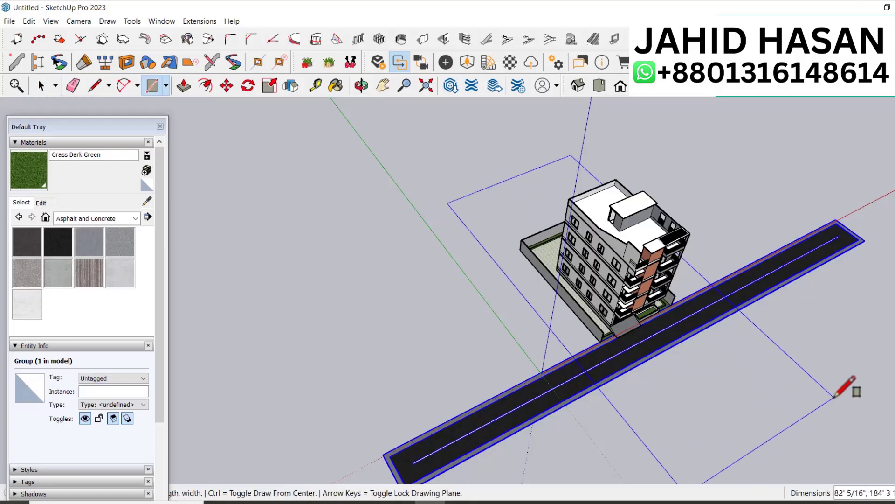
pyautogui.press('Escape')
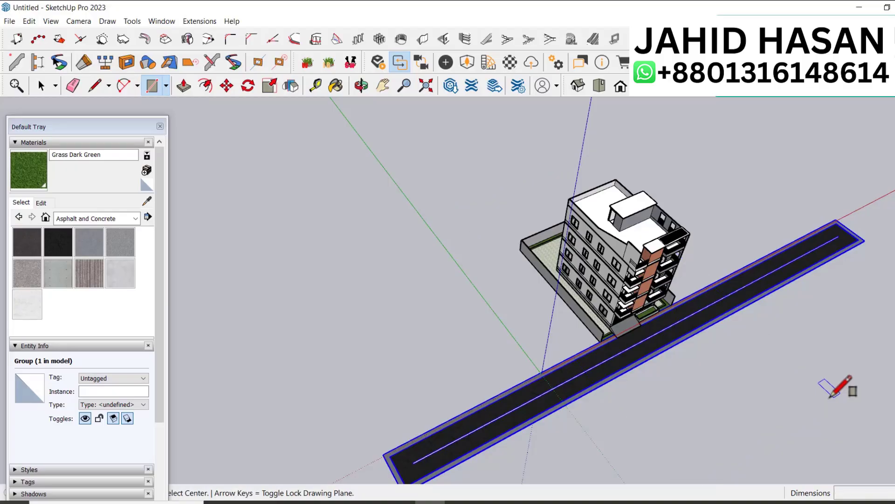
pyautogui.click(403, 240)
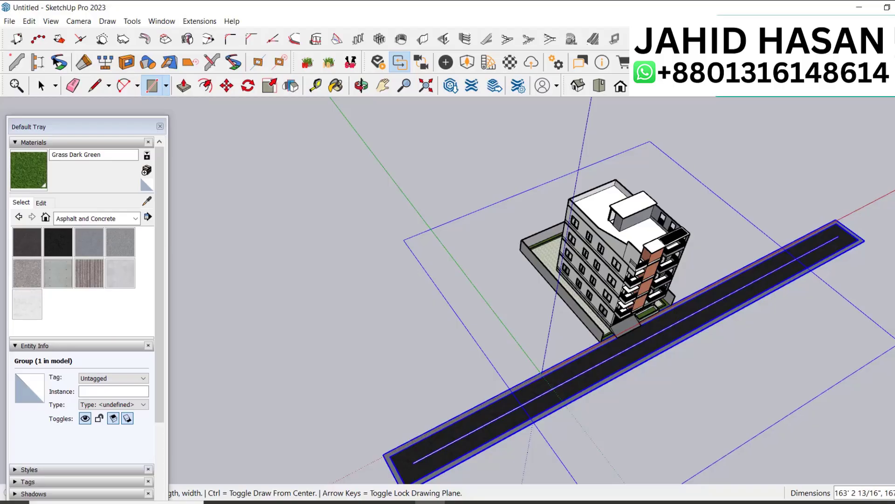
pyautogui.click(894, 342)
pyautogui.press('space')
# Step: Select the ground rectangle with its edges and move it down about 2' 5" so it lies beneath the road
pyautogui.doubleClick(795, 323)
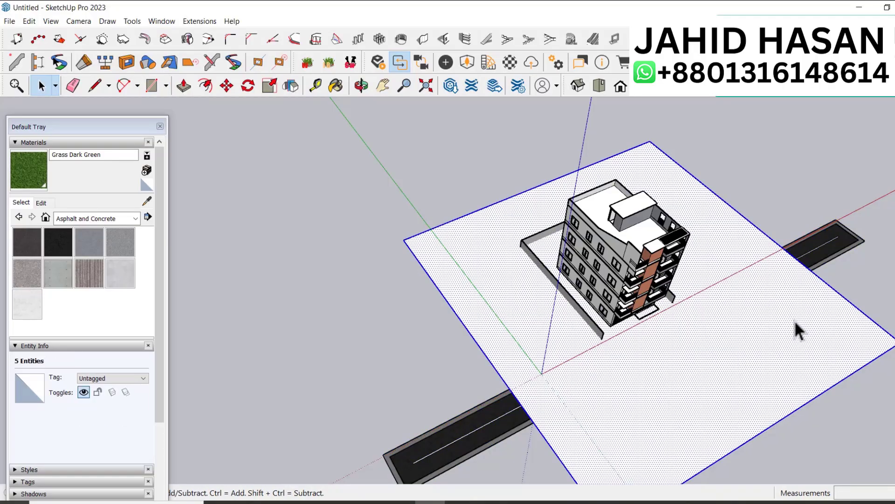
pyautogui.press('m')
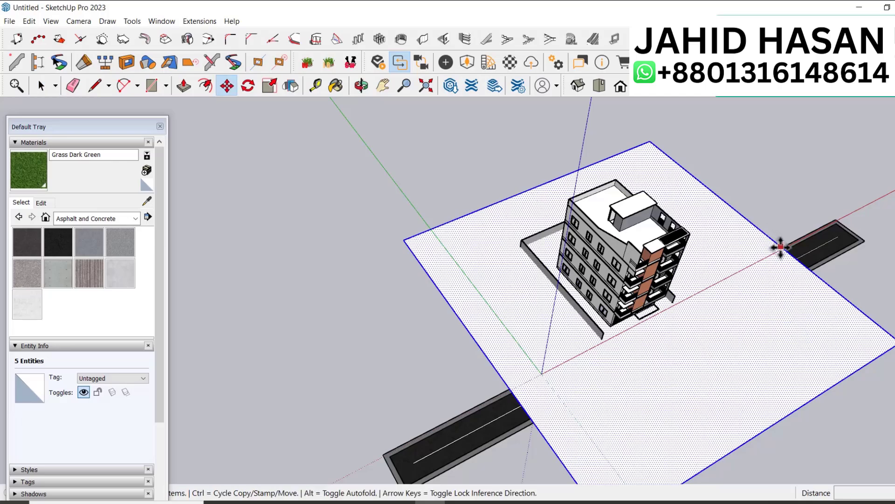
pyautogui.click(781, 247)
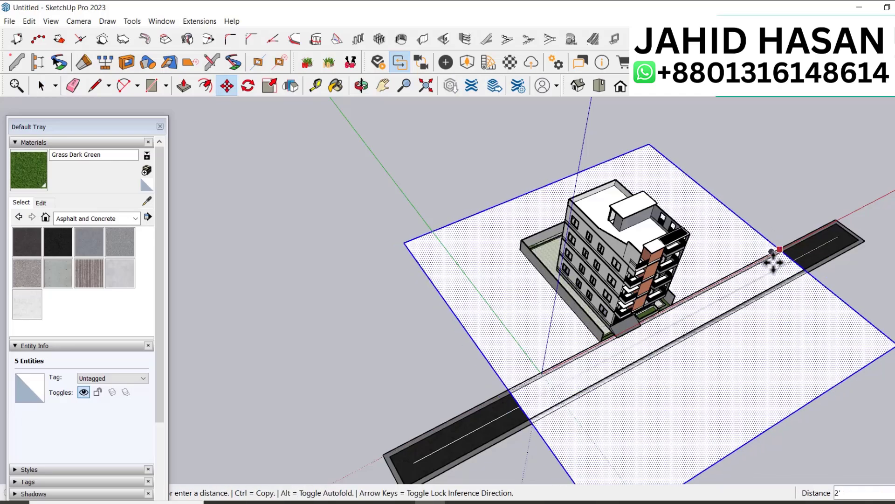
pyautogui.scroll(5, 770, 299)
pyautogui.scroll(5, 745, 330)
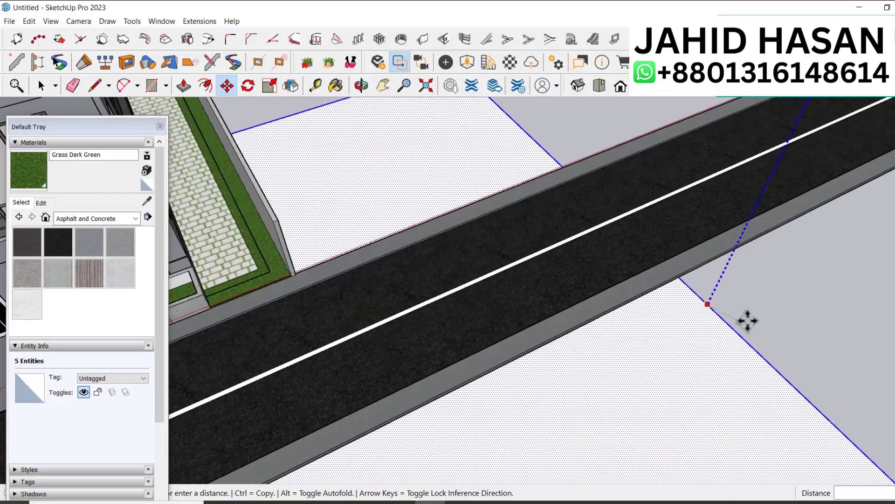
pyautogui.click(681, 258)
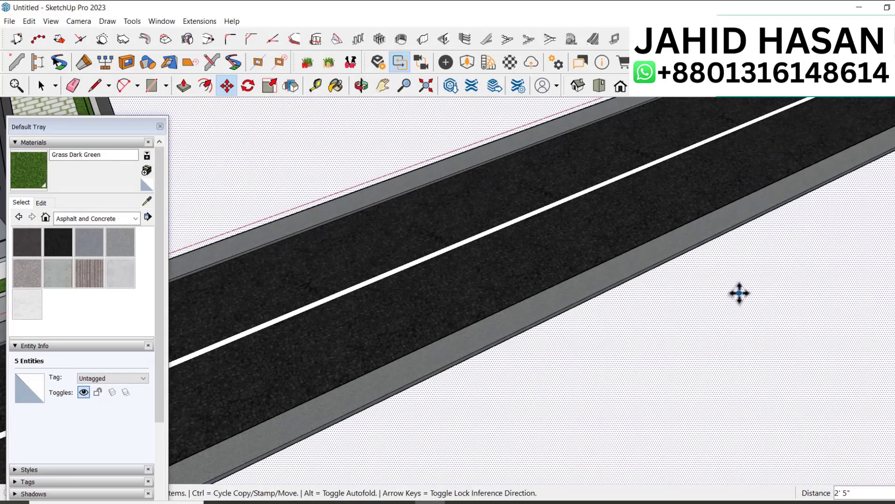
pyautogui.scroll(-8, 728, 297)
pyautogui.press('space')
pyautogui.scroll(-4, 709, 292)
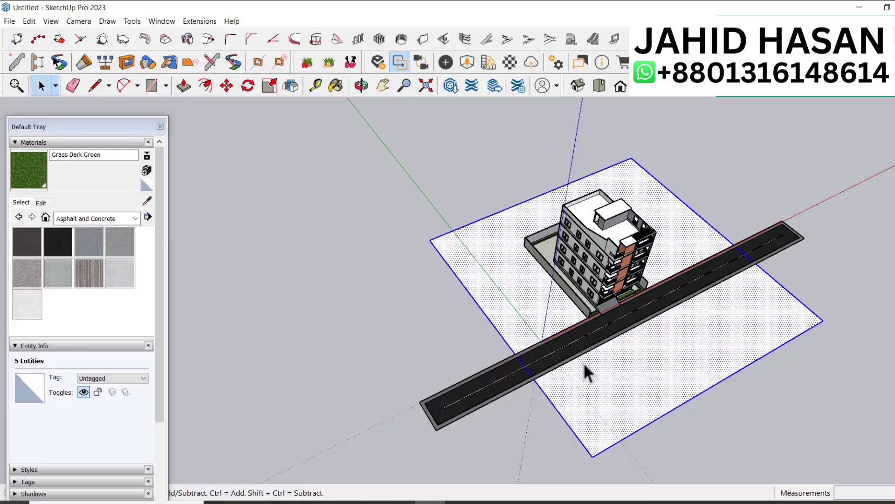
# Step: Draw a rectangle on the ground plane along the road strip, spanning the ground's full width, to separate it from the areas on either side
pyautogui.scroll(8, 564, 367)
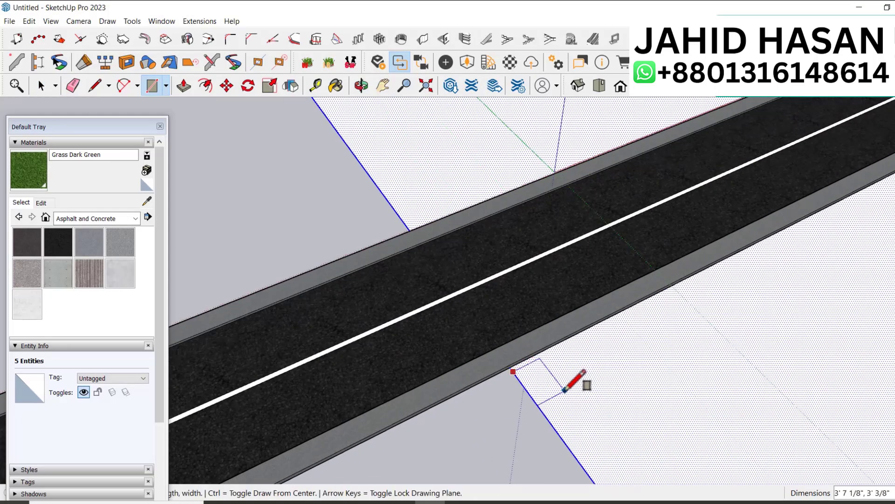
pyautogui.scroll(-10, 566, 380)
pyautogui.scroll(6, 774, 226)
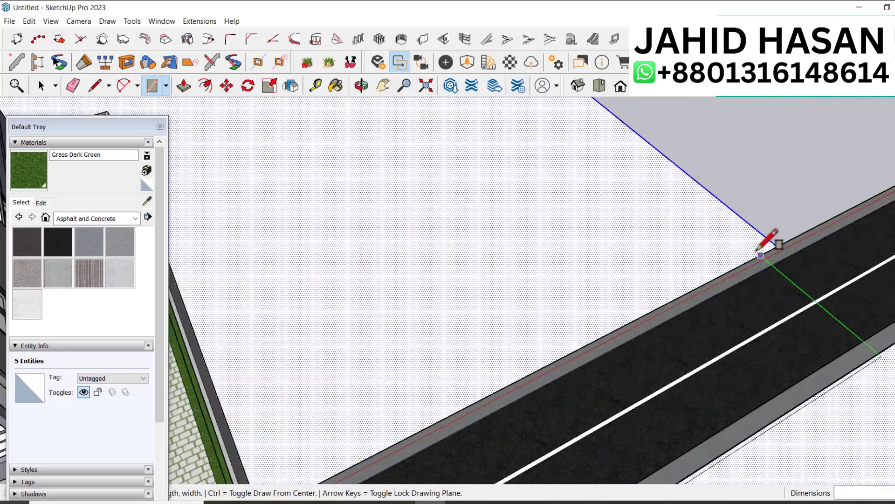
pyautogui.click(848, 254)
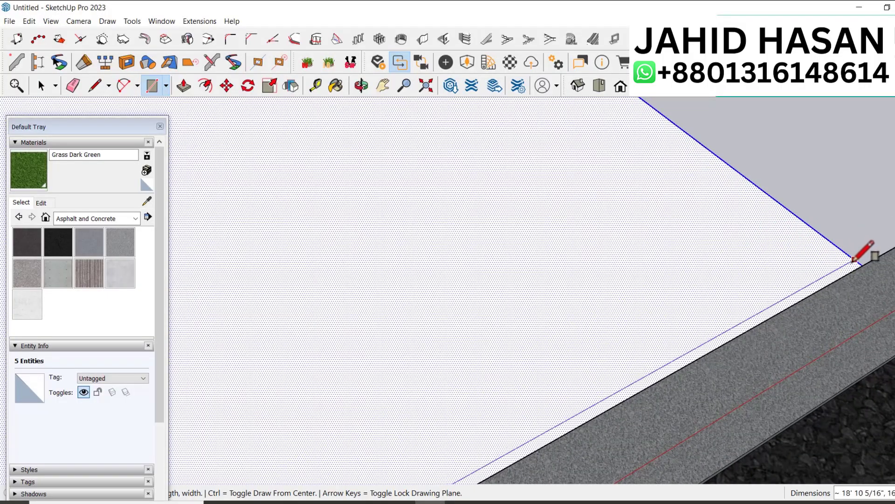
pyautogui.press('Escape')
pyautogui.scroll(5, 723, 243)
pyautogui.scroll(-5, 730, 258)
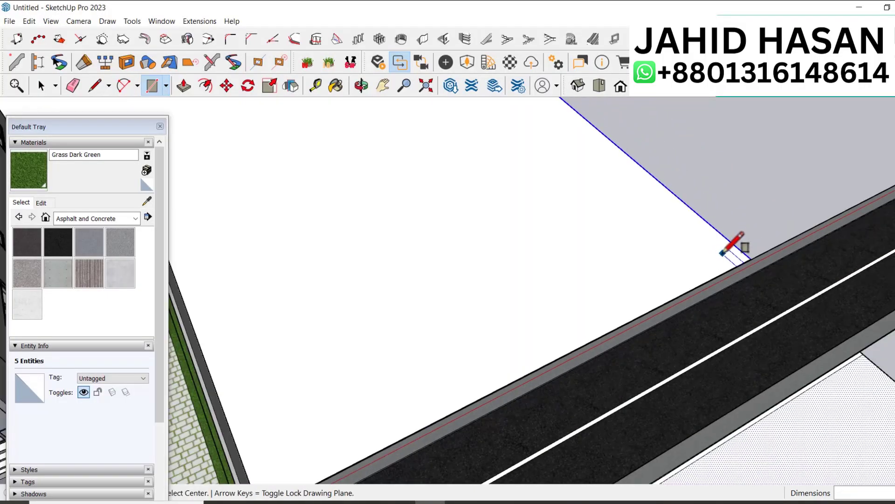
# Step: Paint the ground faces on both sides of the road with Grass Dark Green
pyautogui.press('space')
pyautogui.press('b')
pyautogui.click(619, 218)
pyautogui.scroll(-5, 549, 220)
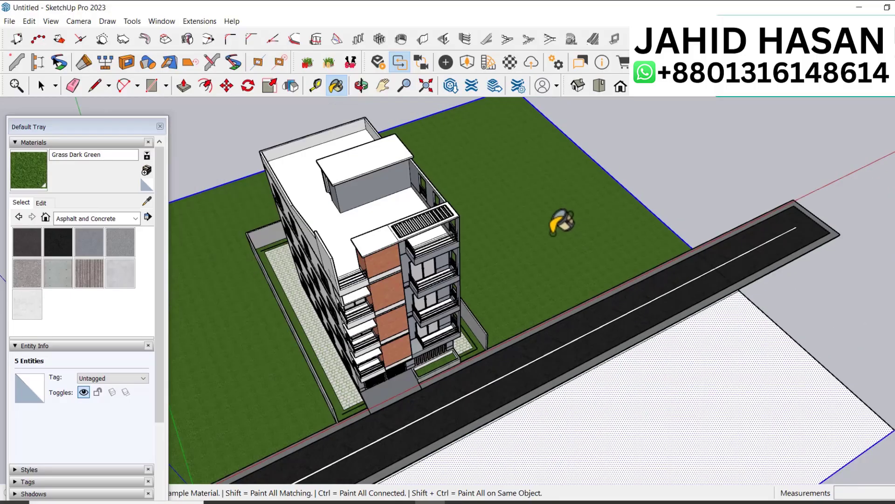
pyautogui.moveTo(636, 265); pyautogui.dragTo(471, 343, button='middle')
pyautogui.scroll(3, 338, 306)
pyautogui.press('space')
pyautogui.click(338, 306)
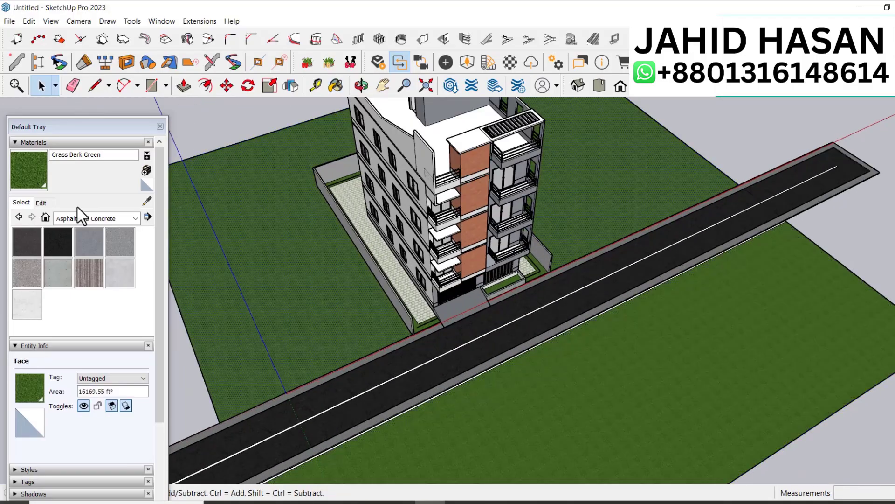
pyautogui.click(203, 84)
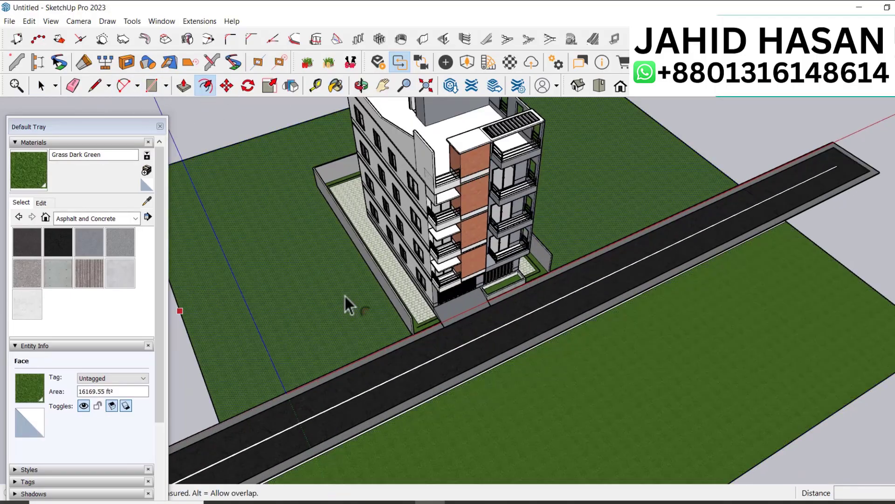
pyautogui.click(240, 311)
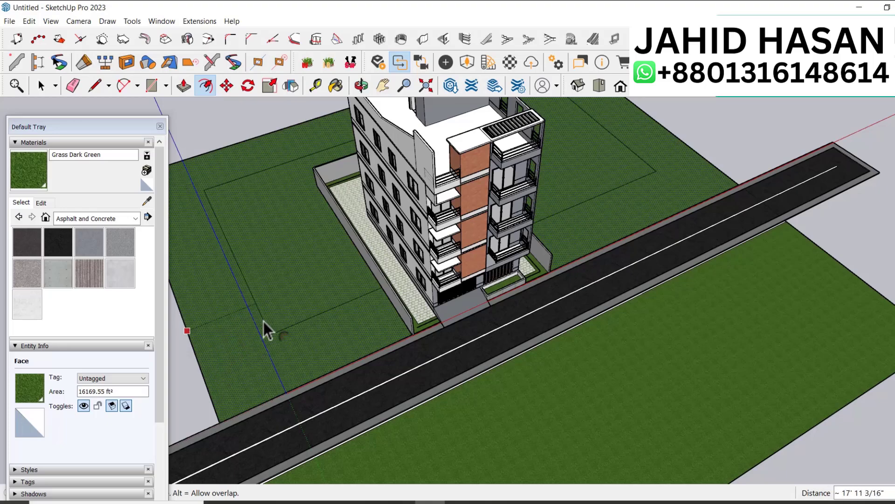
pyautogui.press('Escape')
pyautogui.press('space')
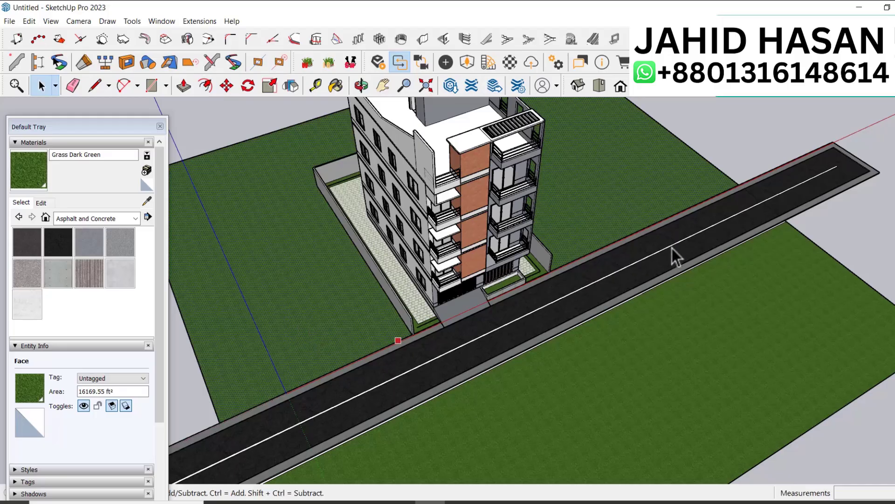
# Step: Hide the road group to expose the unpainted strip of ground beneath it
pyautogui.click(802, 189)
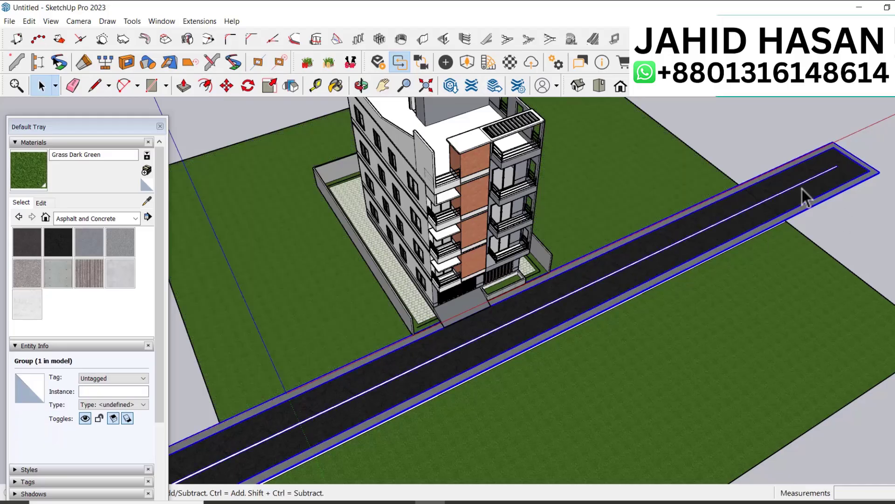
pyautogui.rightClick(802, 189)
pyautogui.click(769, 228)
pyautogui.click(758, 214)
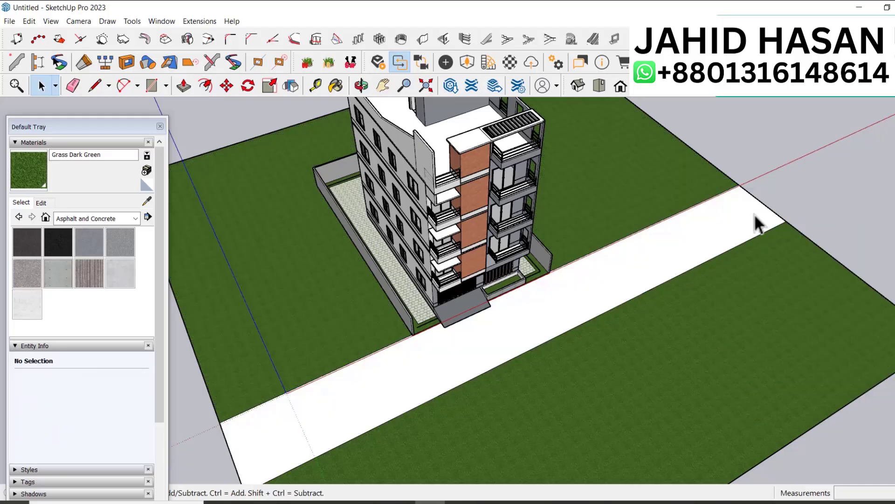
pyautogui.rightClick(773, 208)
pyautogui.click(755, 239)
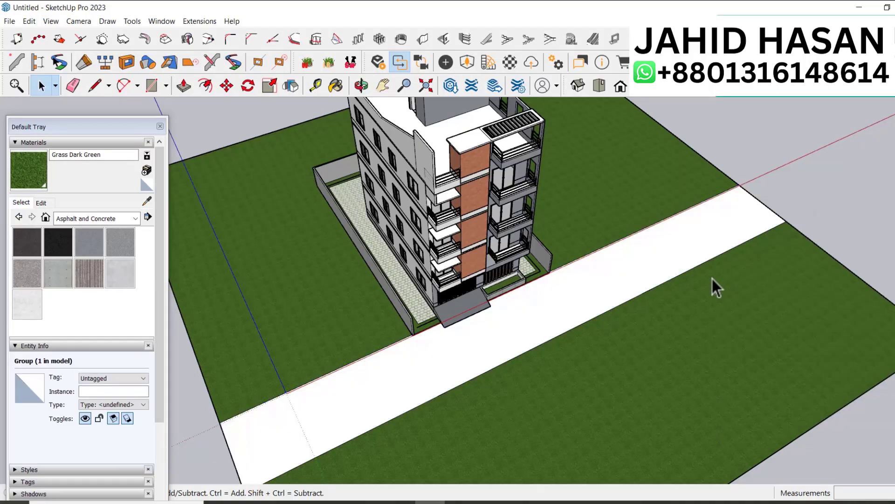
# Step: Erase the two long edges bordering the white strip so the ground becomes one grass face
pyautogui.press('e')
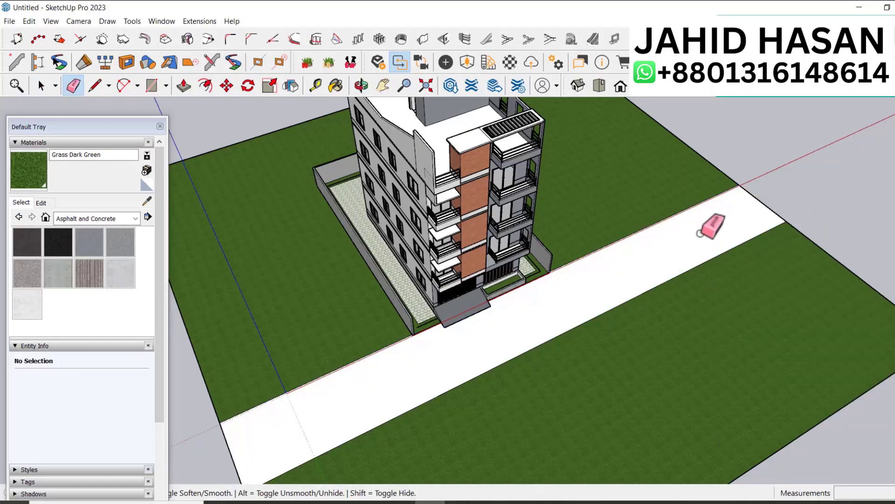
pyautogui.click(685, 210)
pyautogui.click(713, 245)
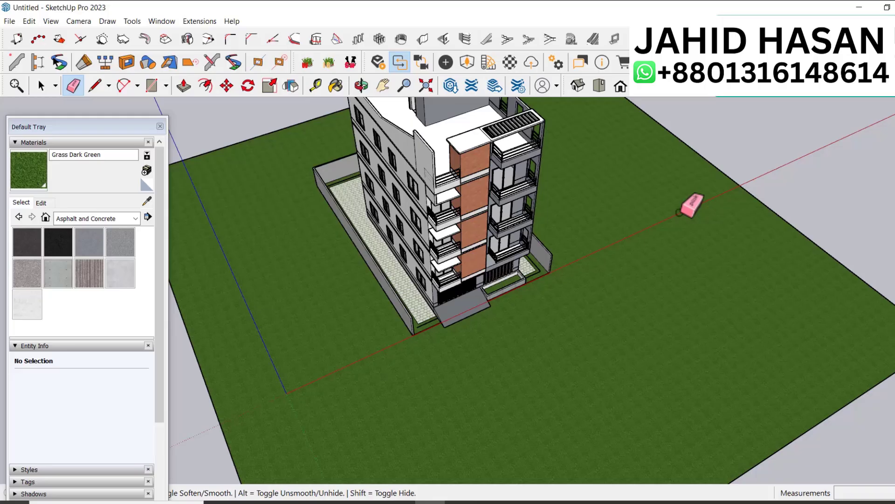
# Step: Offset the ground face's border inward to form three concentric outlines around the building
pyautogui.press('space')
pyautogui.click(682, 245)
pyautogui.click(206, 85)
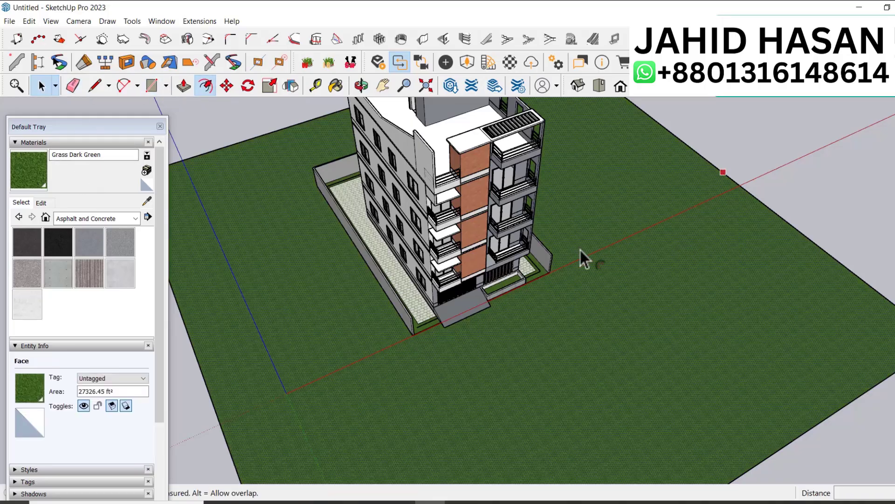
pyautogui.click(583, 247)
pyautogui.click(716, 199)
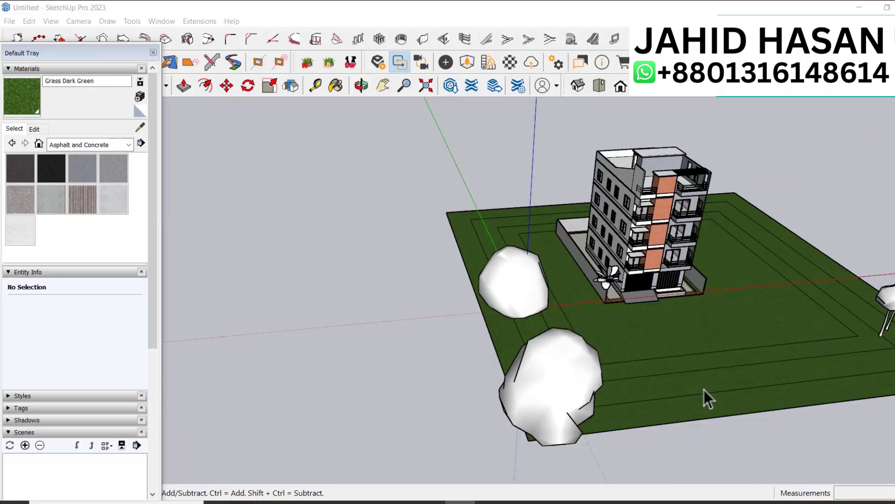
# Step: Copy the palm tree backward along the building's paved side path and multiply the copy by 6 to form a row
pyautogui.scroll(6, 633, 269)
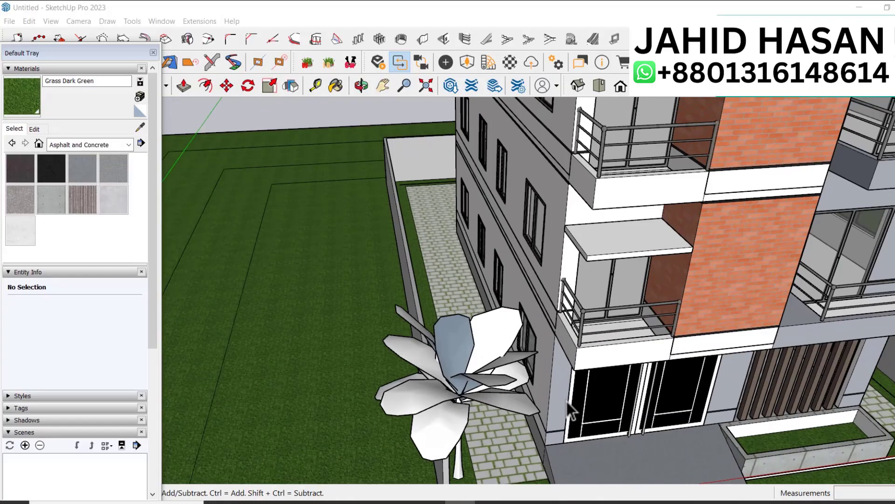
pyautogui.scroll(2, 469, 384)
pyautogui.click(469, 385)
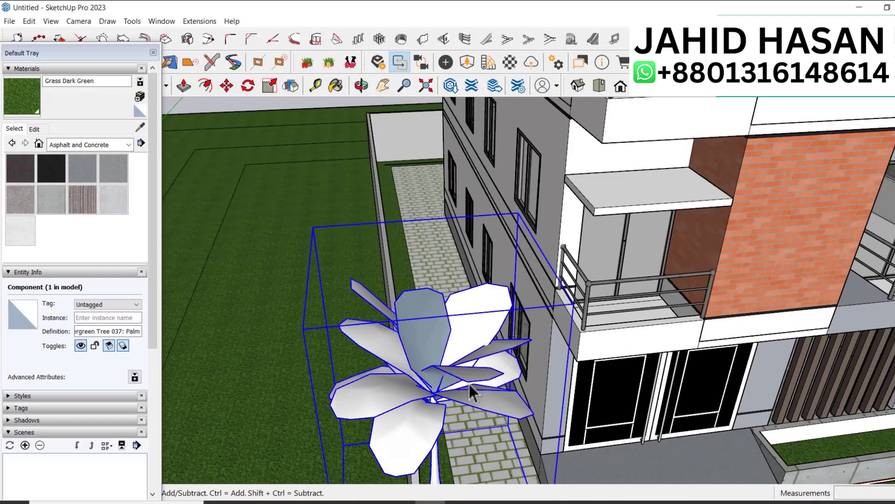
pyautogui.press('m')
pyautogui.click(500, 446)
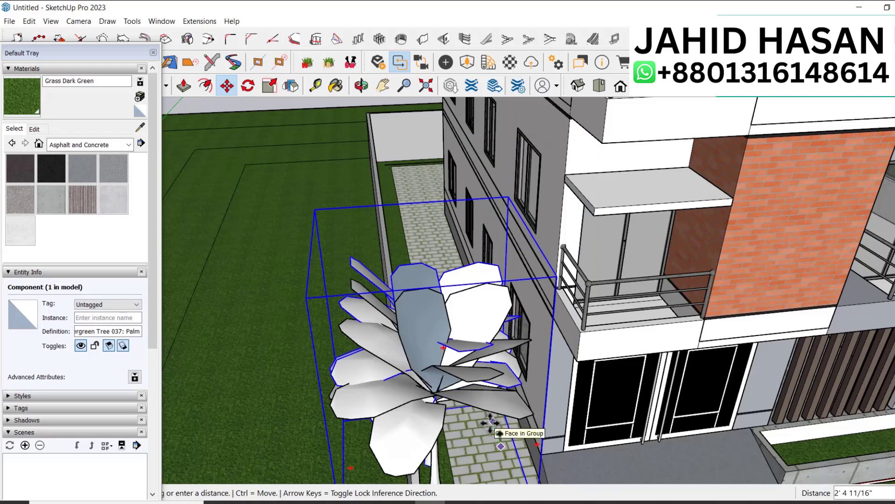
pyautogui.write('5')
pyautogui.press('Return')
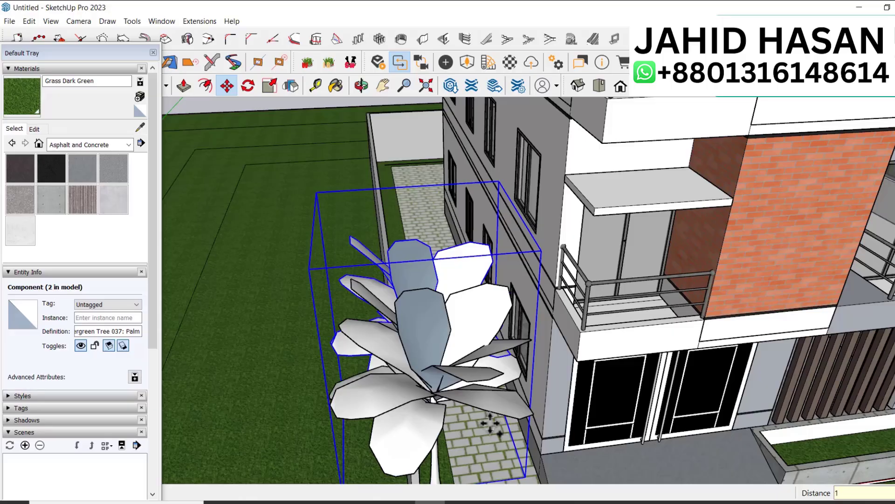
pyautogui.press('Return')
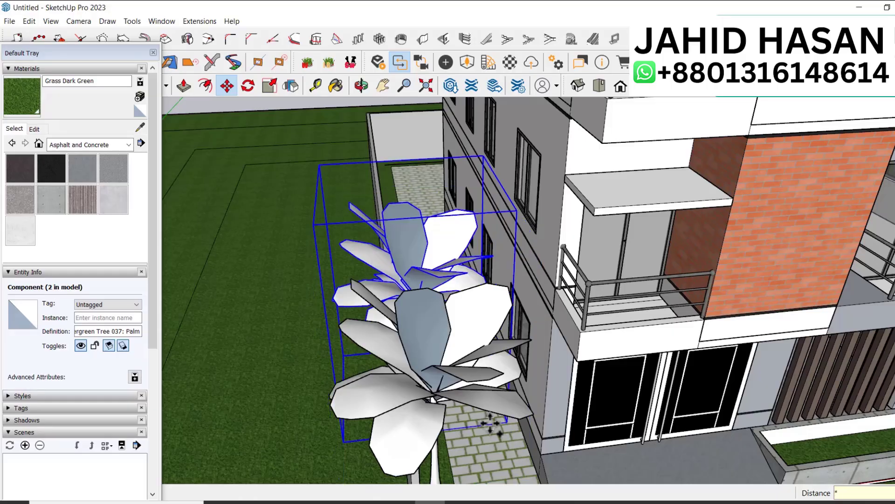
pyautogui.write('*6')
pyautogui.press('Return')
pyautogui.press('space')
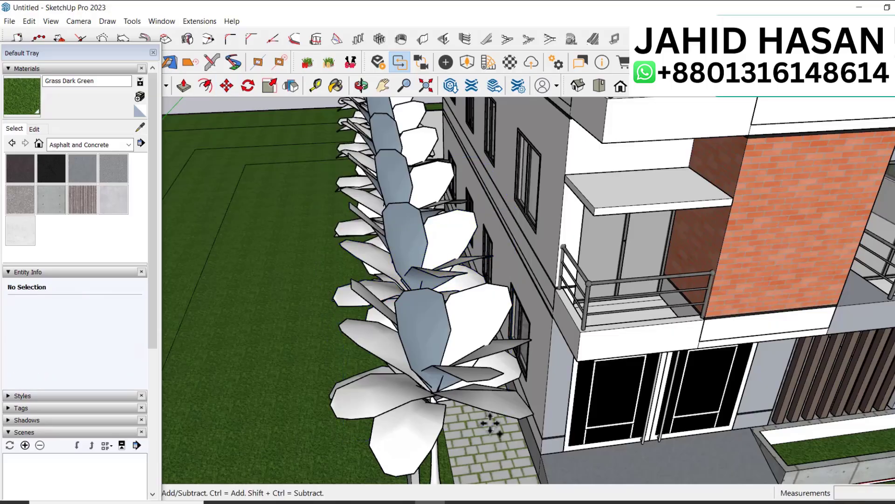
# Step: Select the six front palms of the row and mirror a copy of them to the opposite side of the building with Flip
pyautogui.moveTo(485, 401); pyautogui.dragTo(514, 416, button='middle')
pyautogui.scroll(-5, 514, 419)
pyautogui.click(469, 409)
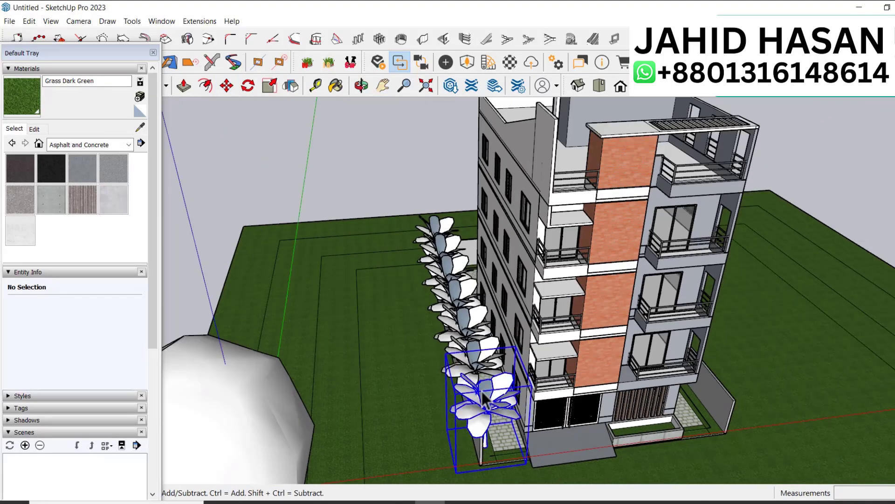
pyautogui.keyDown('ctrl'); pyautogui.click(471, 364); pyautogui.keyUp('ctrl')
pyautogui.keyDown('ctrl'); pyautogui.click(468, 322); pyautogui.keyUp('ctrl')
pyautogui.keyDown('ctrl'); pyautogui.click(459, 282); pyautogui.keyUp('ctrl')
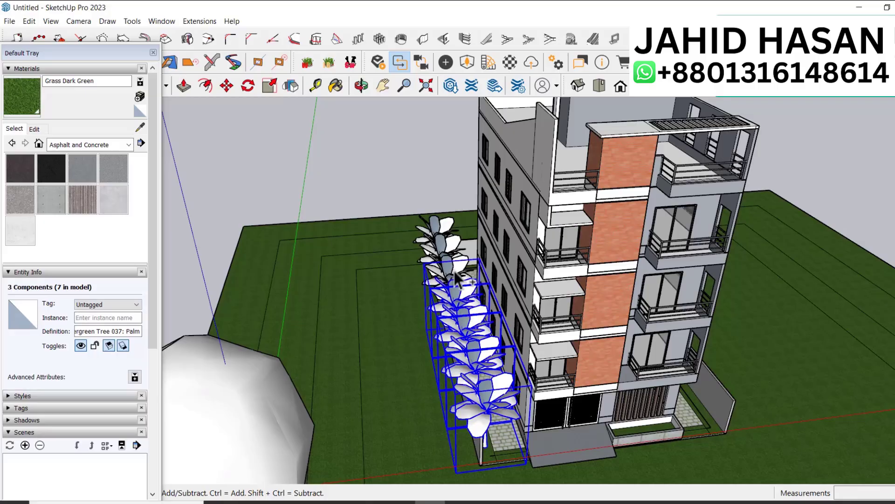
pyautogui.keyDown('ctrl'); pyautogui.click(449, 257); pyautogui.keyUp('ctrl')
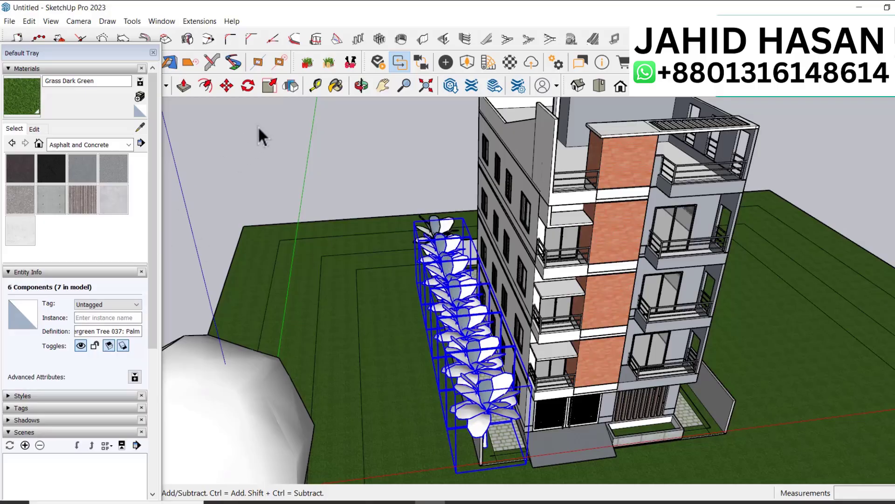
pyautogui.click(292, 83)
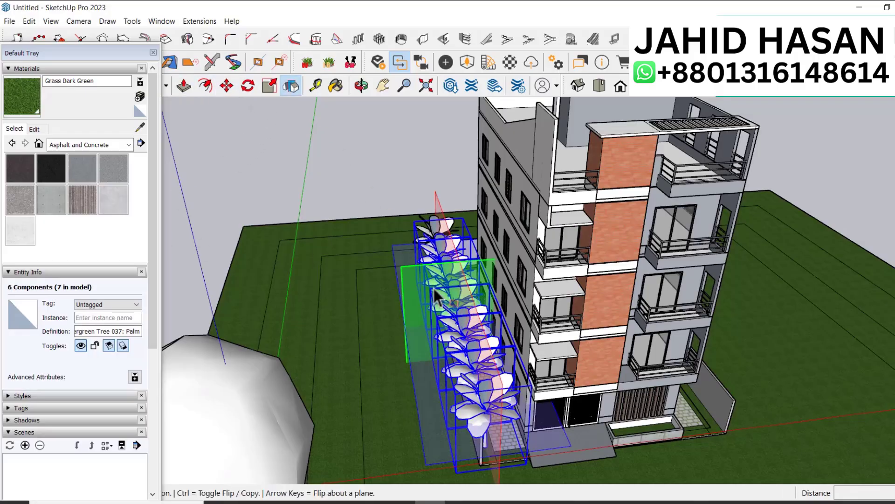
pyautogui.keyDown('ctrl'); pyautogui.click(607, 421); pyautogui.keyUp('ctrl')
# Step: Move the mirrored palms about 4' 2" along the red axis toward the building so they stand inside the perimeter wall
pyautogui.scroll(5, 745, 448)
pyautogui.scroll(2, 757, 438)
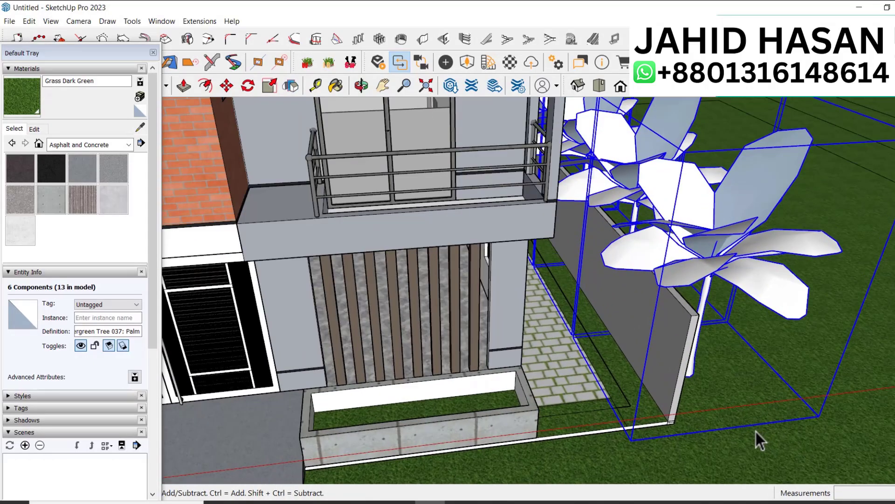
pyautogui.press('m')
pyautogui.click(756, 438)
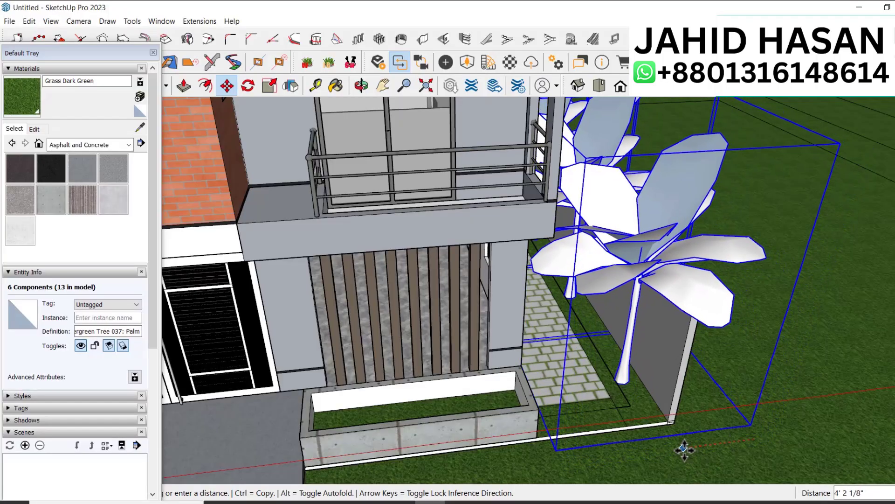
pyautogui.click(681, 451)
pyautogui.press('space')
pyautogui.scroll(-6, 583, 326)
pyautogui.scroll(-3, 570, 298)
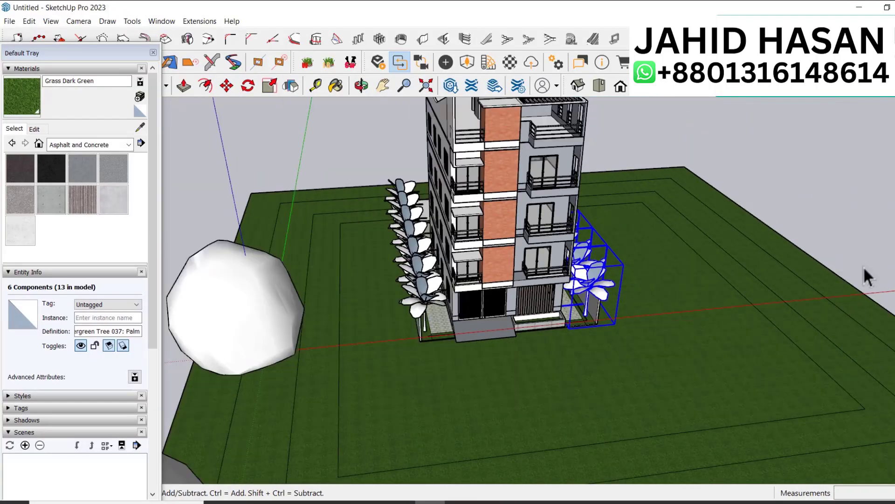
pyautogui.click(854, 270)
# Step: Unhide the last hidden object to bring the road group back in front of the building
pyautogui.scroll(5, 852, 281)
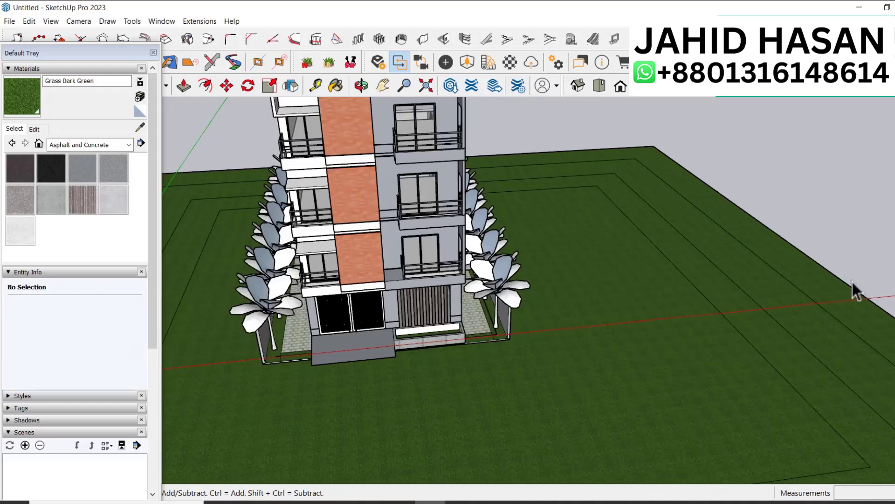
pyautogui.click(750, 297)
pyautogui.scroll(-3, 746, 299)
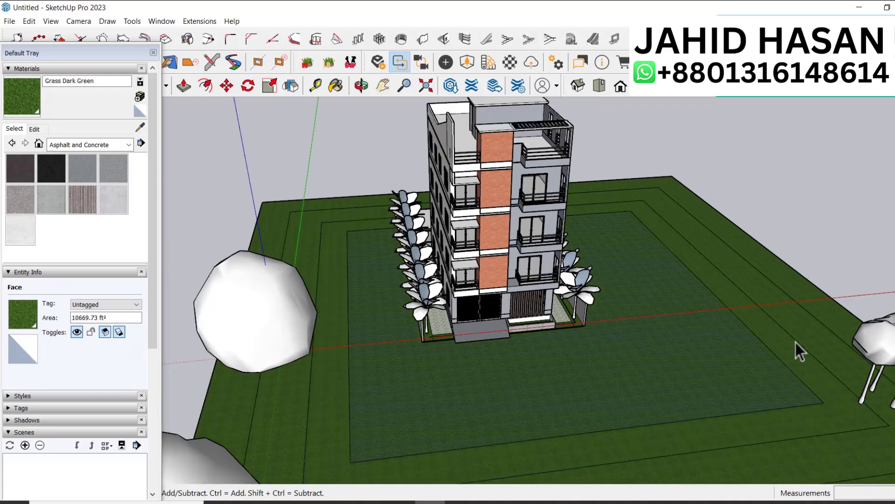
pyautogui.click(29, 22)
pyautogui.moveTo(140, 189)
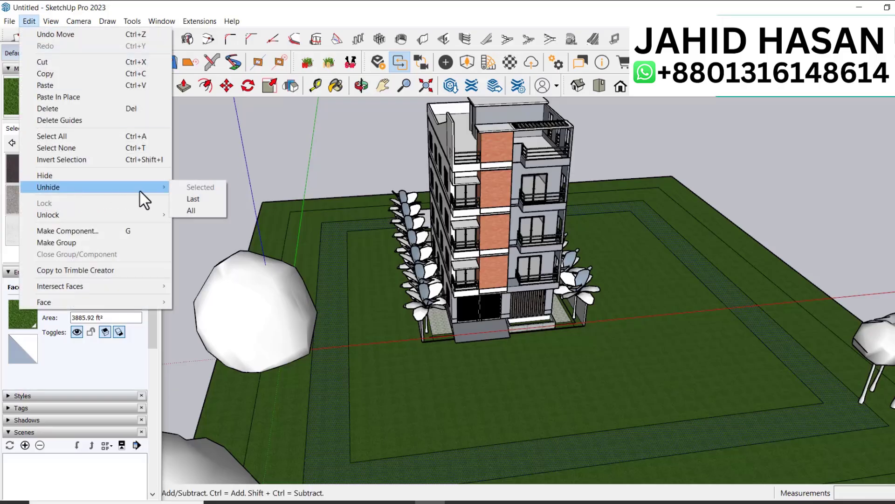
pyautogui.click(201, 201)
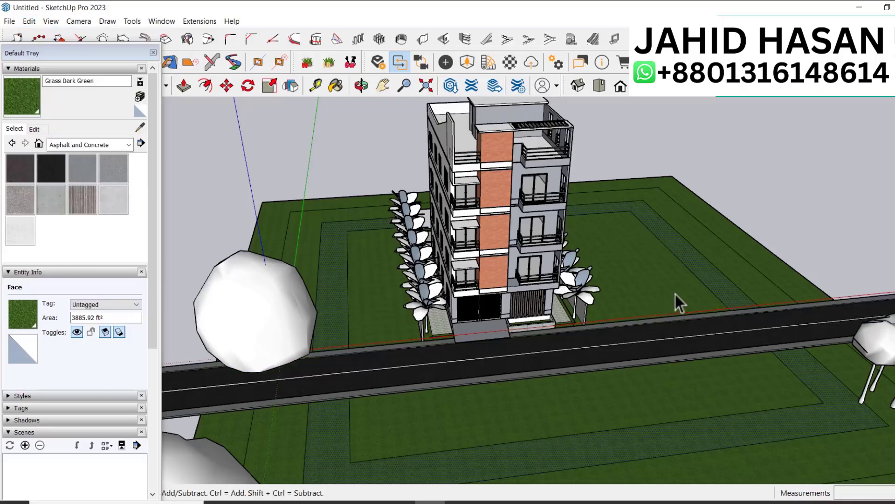
# Step: Offset the innermost grass face around the building inward by about 11 ft to form another grass ring
pyautogui.scroll(2, 721, 259)
pyautogui.scroll(-2, 712, 313)
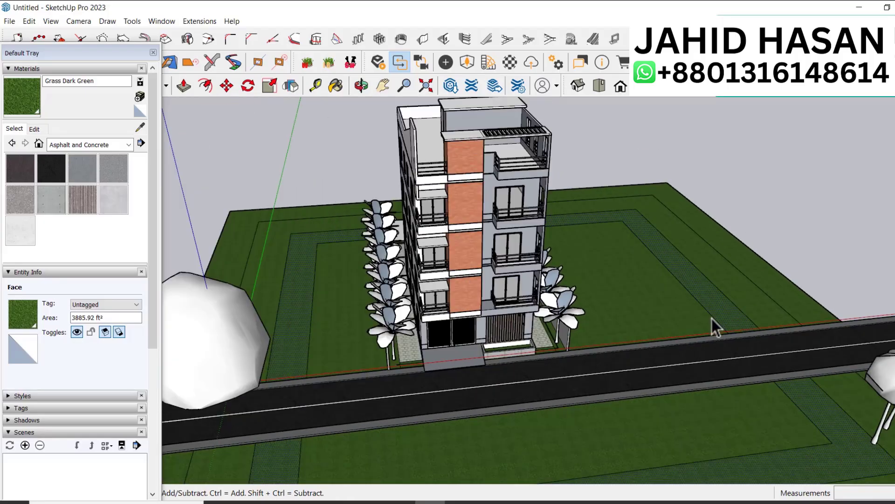
pyautogui.click(207, 86)
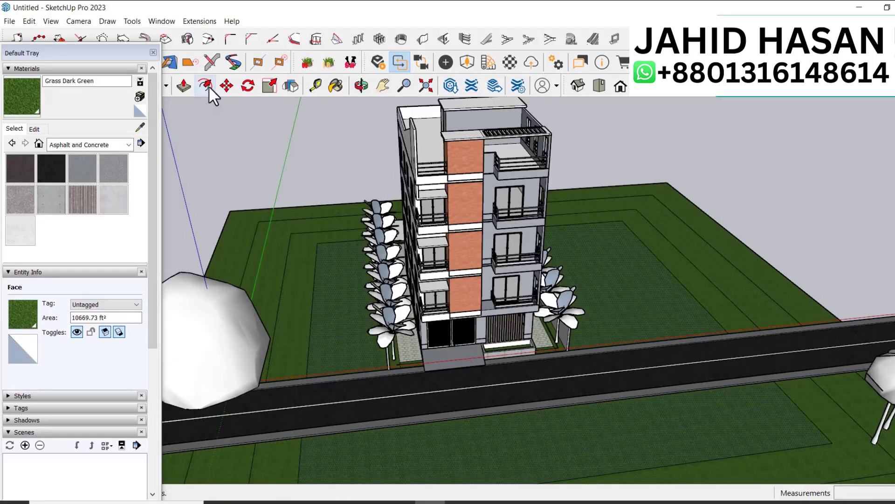
pyautogui.click(631, 282)
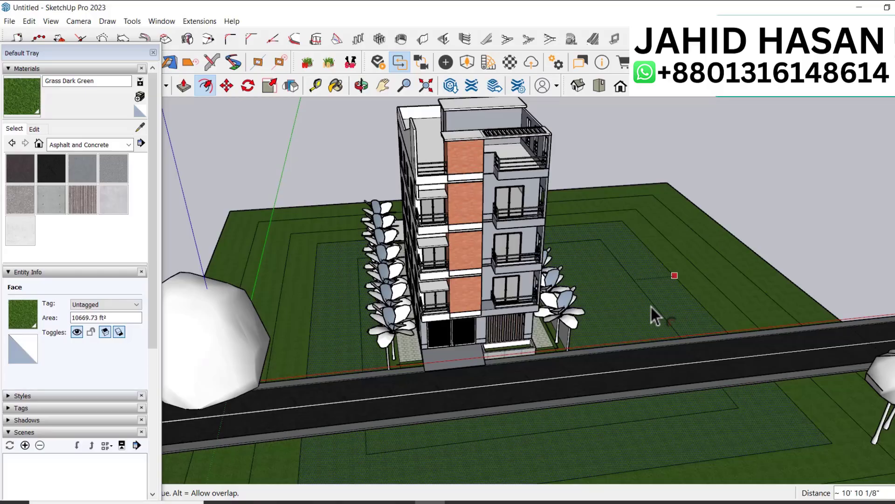
pyautogui.click(669, 303)
pyautogui.press('space')
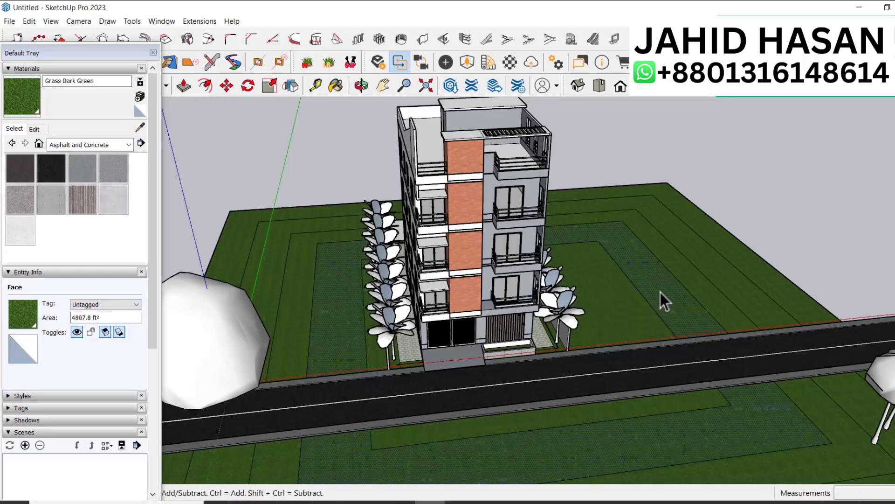
# Step: Open the Make Fur settings, identify the multi-trunk tree component beside the road, and select the new grass ring as the planting face
pyautogui.click(307, 62)
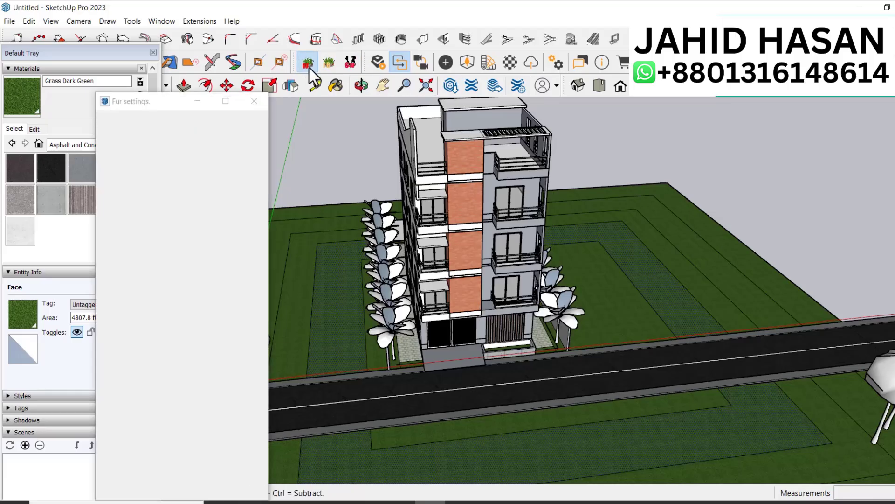
pyautogui.scroll(-5, 479, 207)
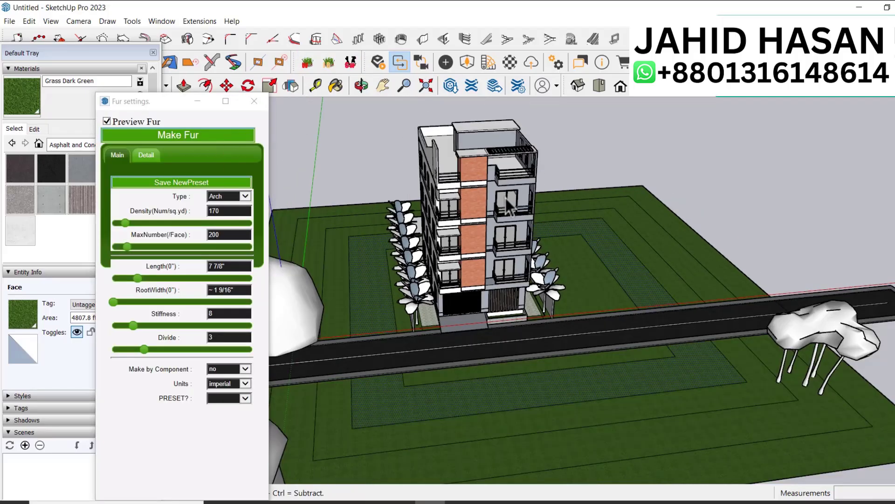
pyautogui.click(725, 300)
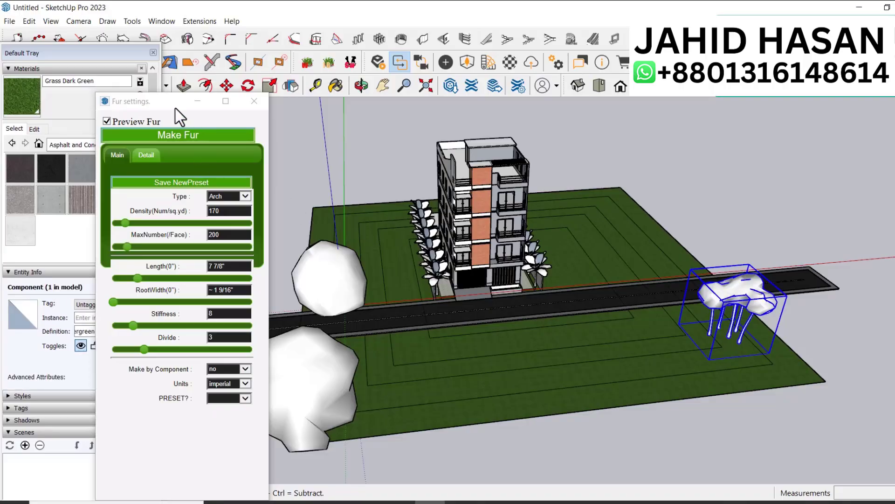
pyautogui.moveTo(161, 105); pyautogui.dragTo(207, 85)
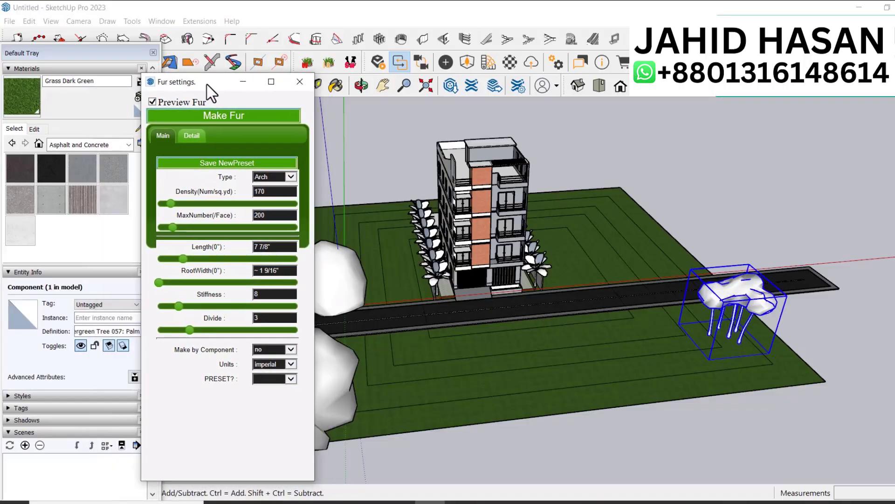
pyautogui.click(619, 264)
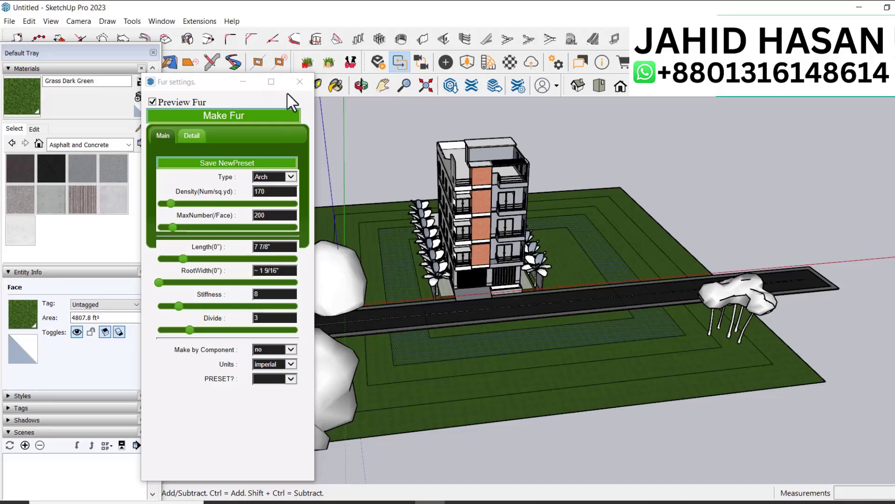
# Step: Set the fur density and maximum number per face to 5, length to 0.43307, stiffness to 1 and divide to 1
pyautogui.click(271, 82)
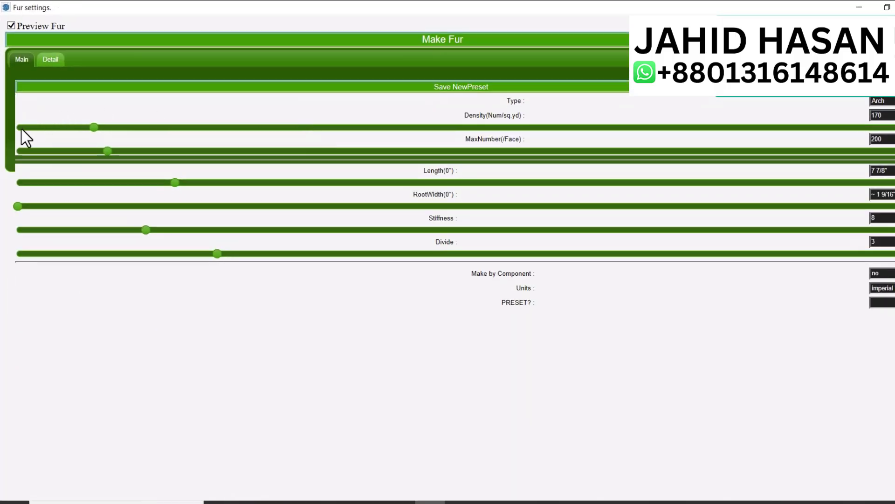
pyautogui.click(21, 127)
pyautogui.click(22, 150)
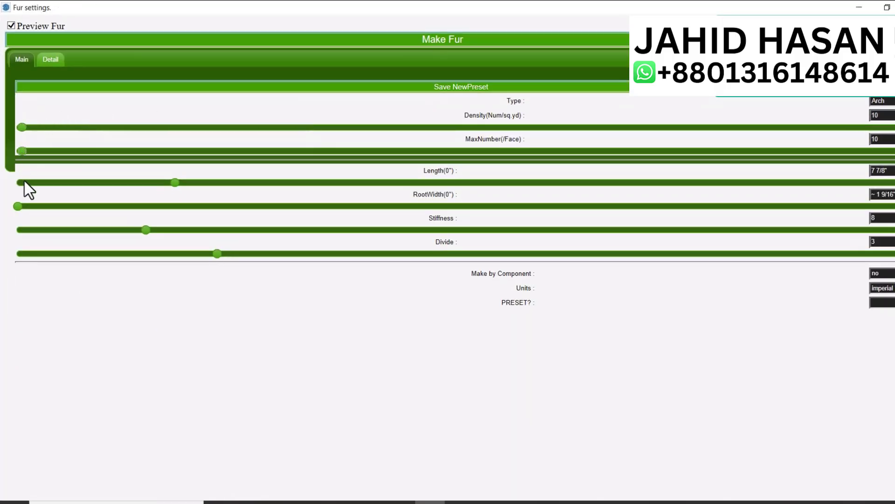
pyautogui.click(26, 183)
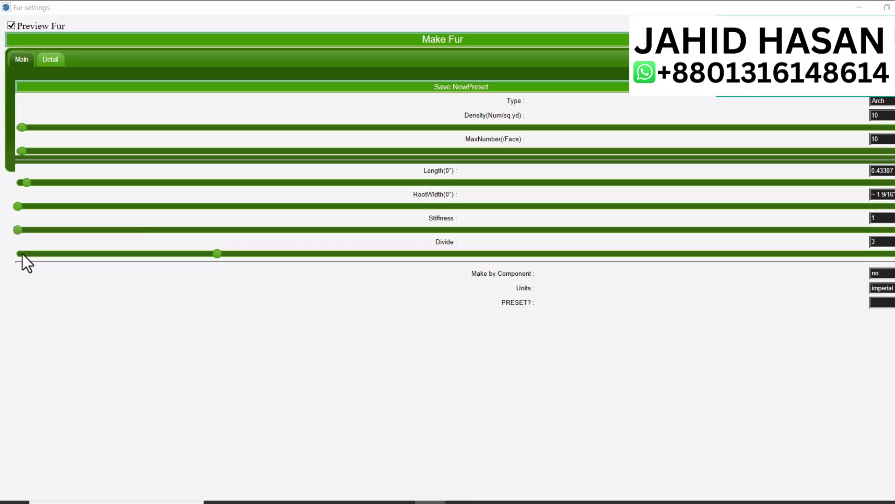
pyautogui.click(23, 253)
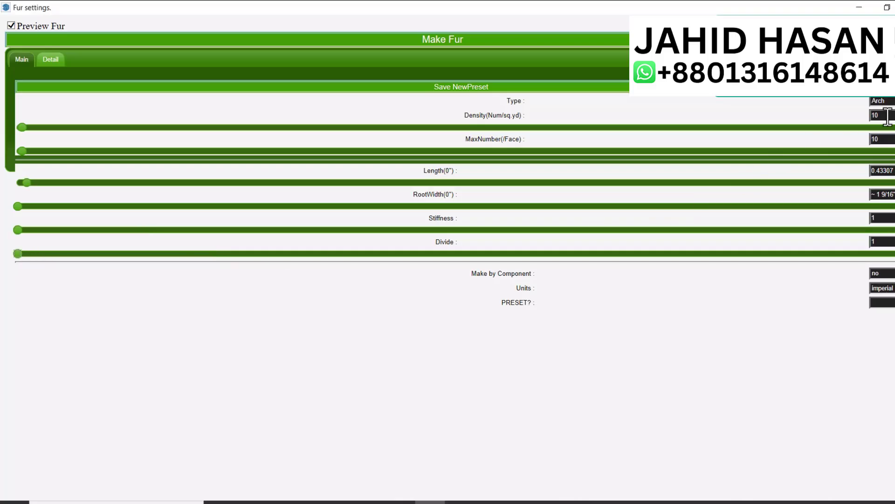
pyautogui.write('5')
pyautogui.click(887, 140)
pyautogui.write('5')
pyautogui.click(887, 7)
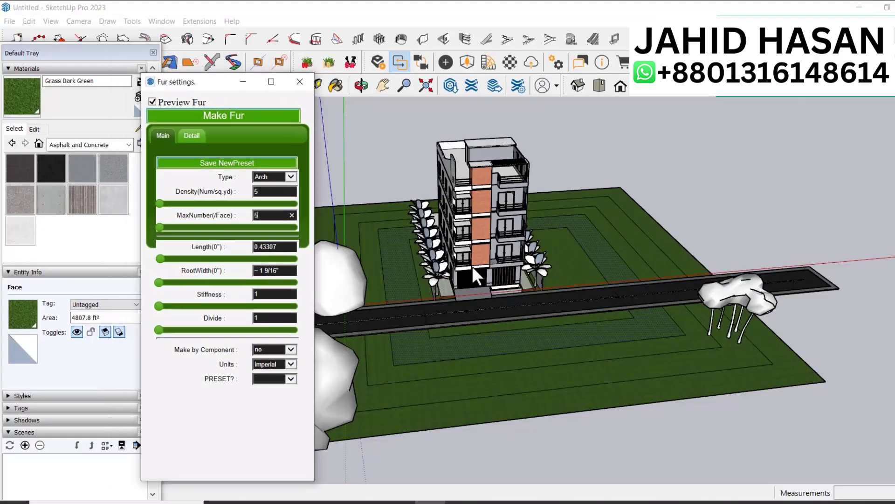
# Step: Choose the component Evergreen Tree 057: Palm for the fur and generate the trees on the selected grass ring
pyautogui.click(291, 348)
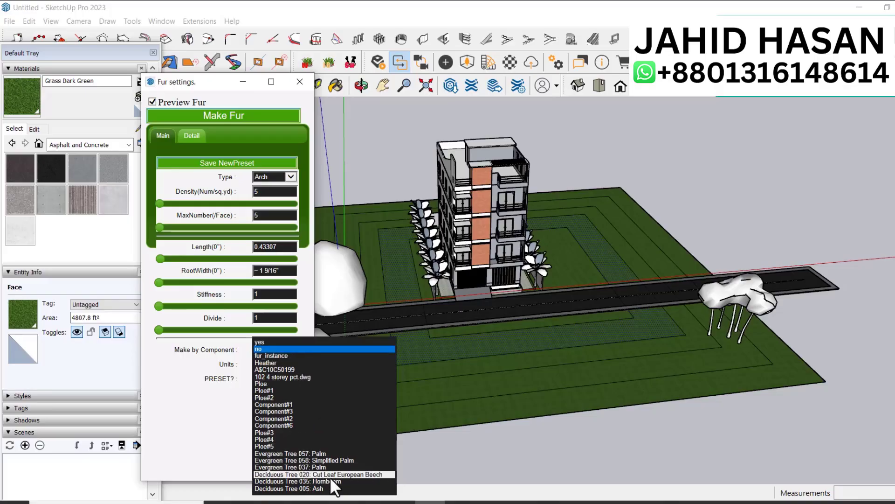
pyautogui.click(315, 454)
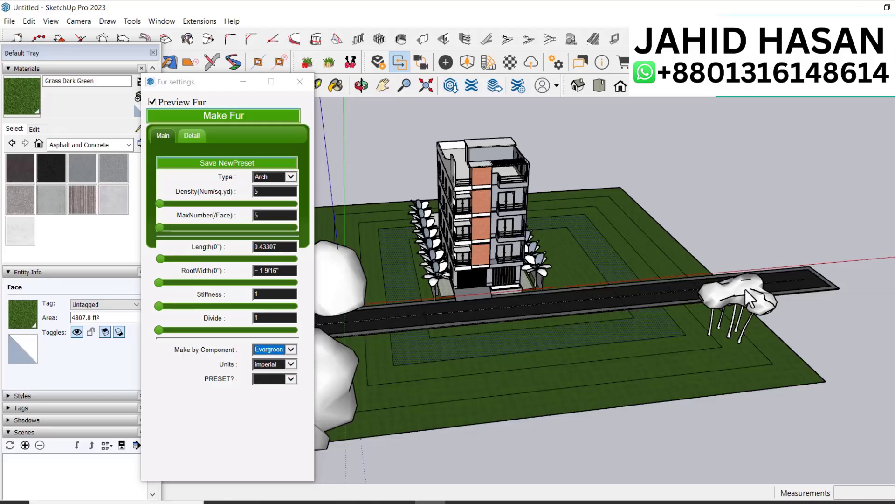
pyautogui.moveTo(203, 82); pyautogui.dragTo(256, 105)
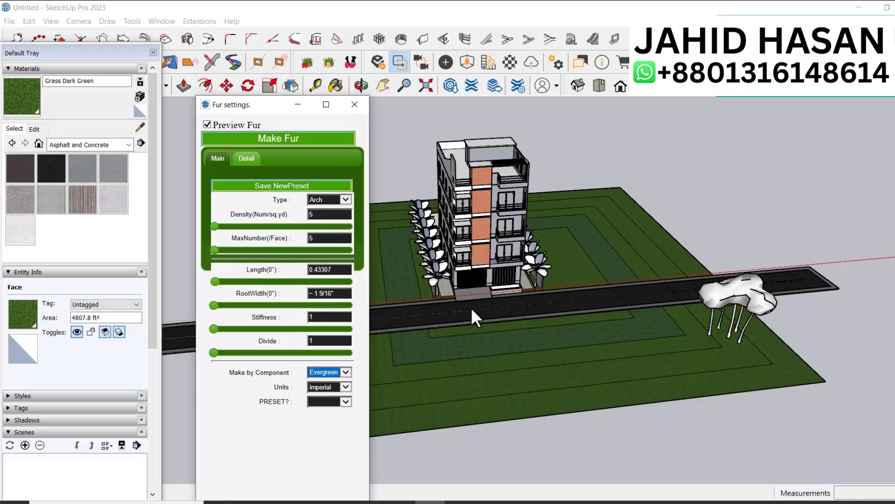
pyautogui.click(699, 368)
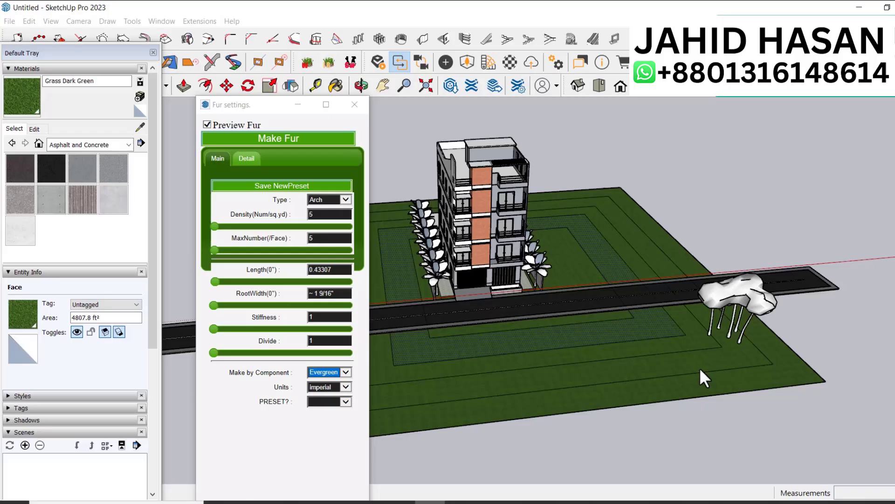
pyautogui.click(304, 137)
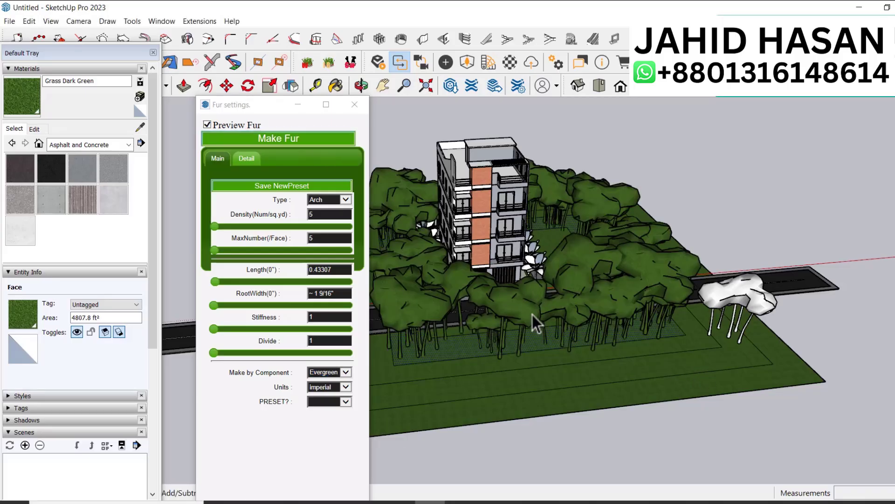
# Step: Delete the generated trees blocking the view of the building's front entrance inside the fur group
pyautogui.scroll(5, 577, 286)
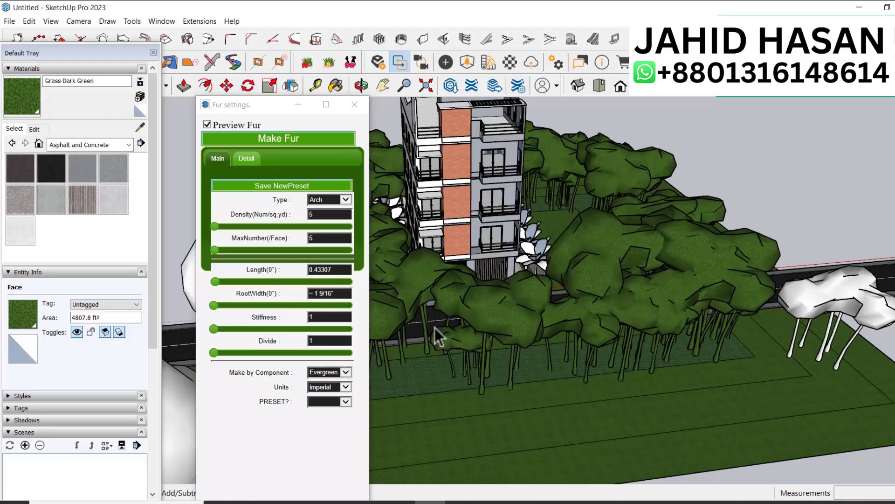
pyautogui.scroll(-3, 525, 314)
pyautogui.scroll(6, 530, 302)
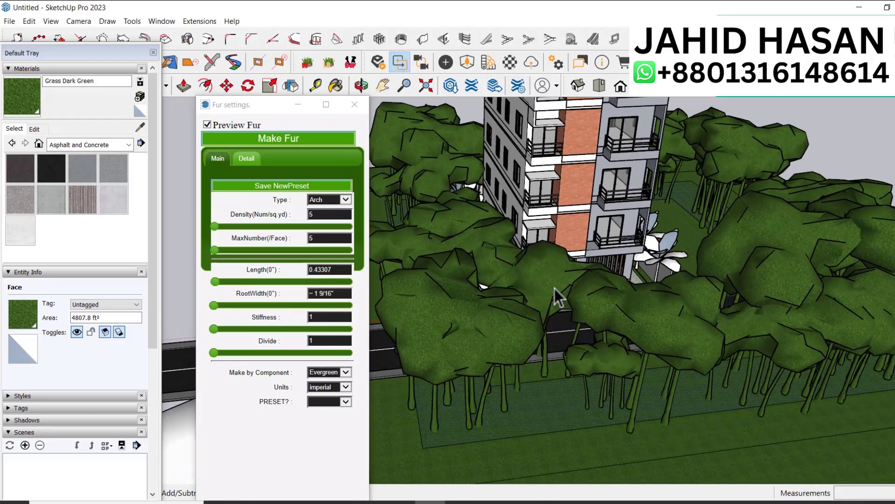
pyautogui.moveTo(583, 303); pyautogui.dragTo(614, 317)
pyautogui.scroll(-6, 613, 316)
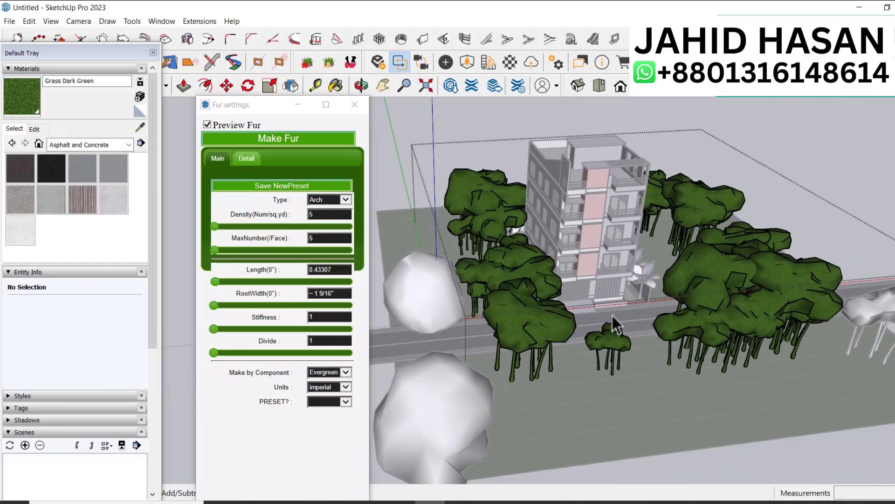
pyautogui.scroll(2, 793, 238)
pyautogui.click(694, 256)
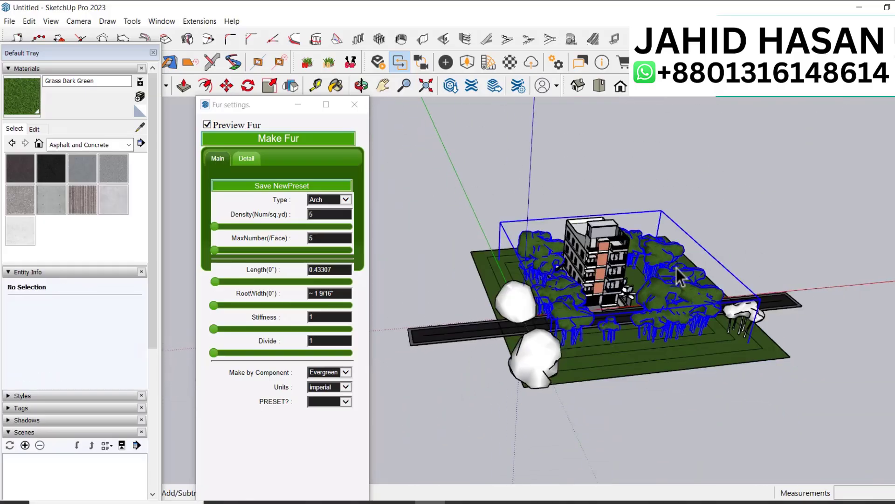
# Step: Inside the fur group, delete the generated trees standing on the road near the large round white tree
pyautogui.scroll(2, 666, 289)
pyautogui.scroll(3, 668, 295)
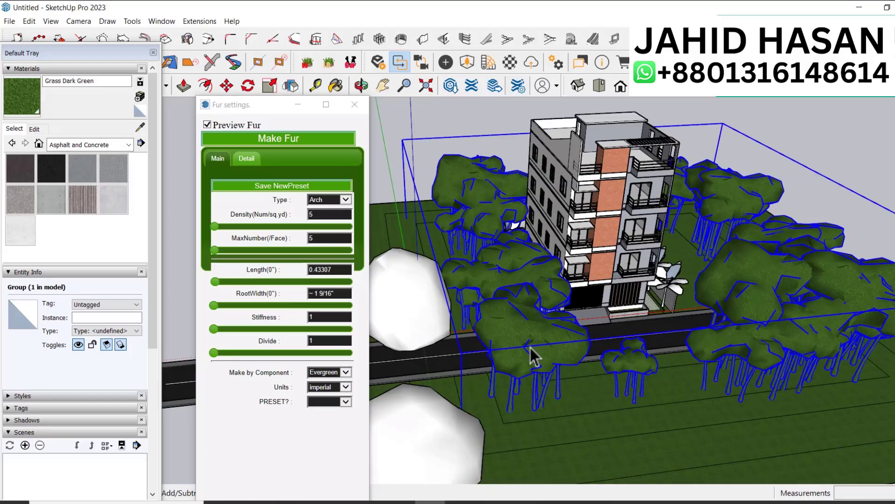
pyautogui.moveTo(505, 330); pyautogui.dragTo(540, 284, button='middle')
pyautogui.doubleClick(541, 285)
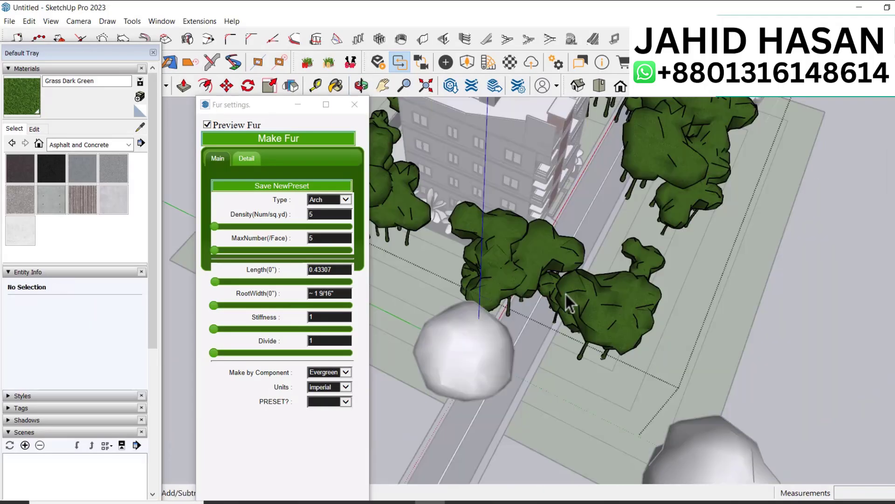
pyautogui.click(566, 295)
pyautogui.keyDown('shift'); pyautogui.click(546, 250); pyautogui.keyUp('shift')
pyautogui.press('Delete')
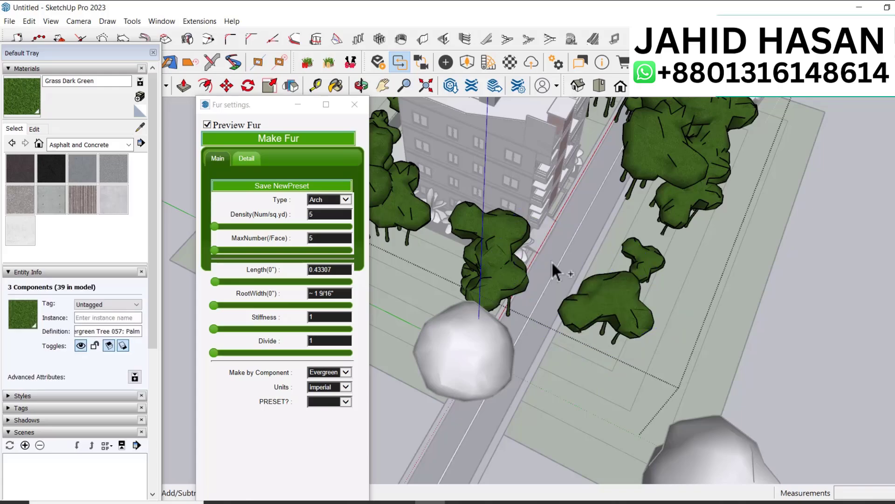
pyautogui.scroll(2, 541, 275)
pyautogui.click(513, 296)
pyautogui.click(517, 302)
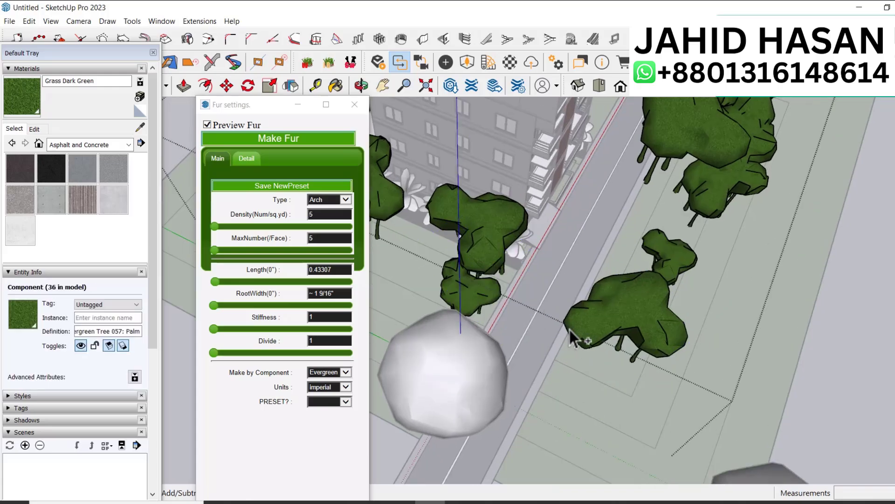
# Step: Delete the four generated trees crowding the road at the far end beyond the building
pyautogui.scroll(-3, 583, 317)
pyautogui.moveTo(641, 240); pyautogui.dragTo(634, 138)
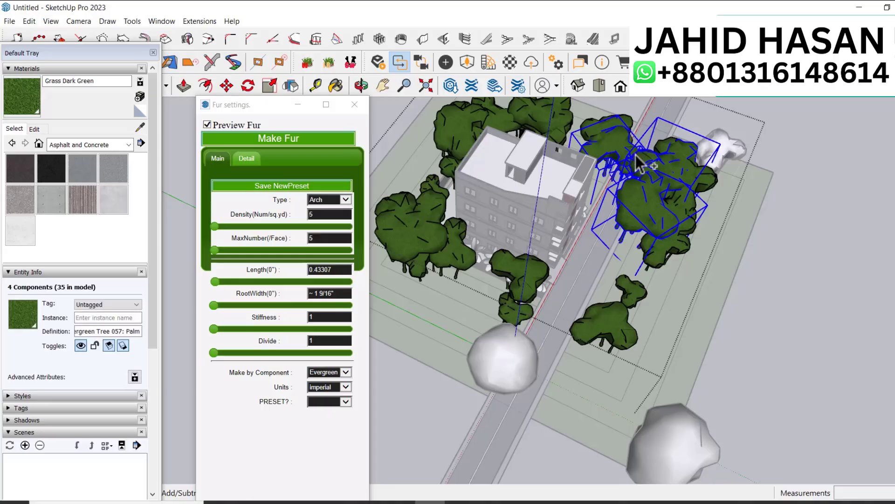
pyautogui.press('Delete')
pyautogui.scroll(3, 653, 157)
pyautogui.scroll(-5, 704, 183)
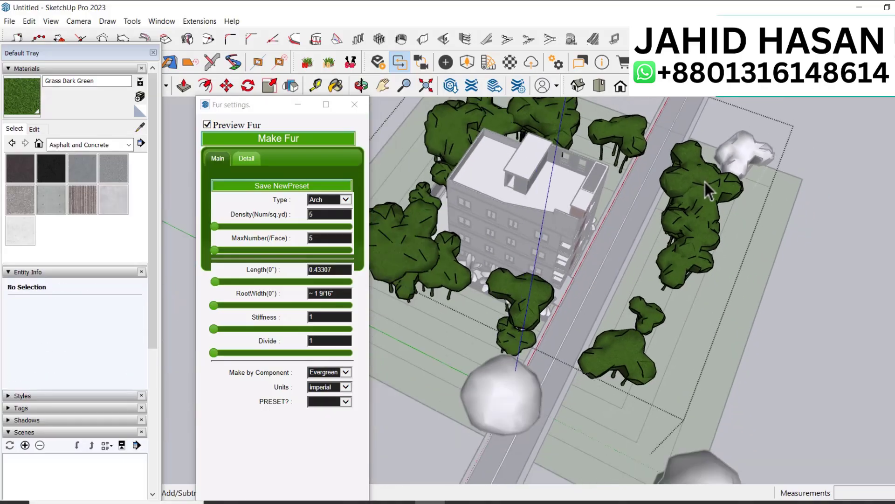
# Step: Move the ten generated trees across the road about 17' 7" away from it and leave the group
pyautogui.moveTo(695, 190); pyautogui.dragTo(623, 283, button='middle')
pyautogui.scroll(-2, 624, 285)
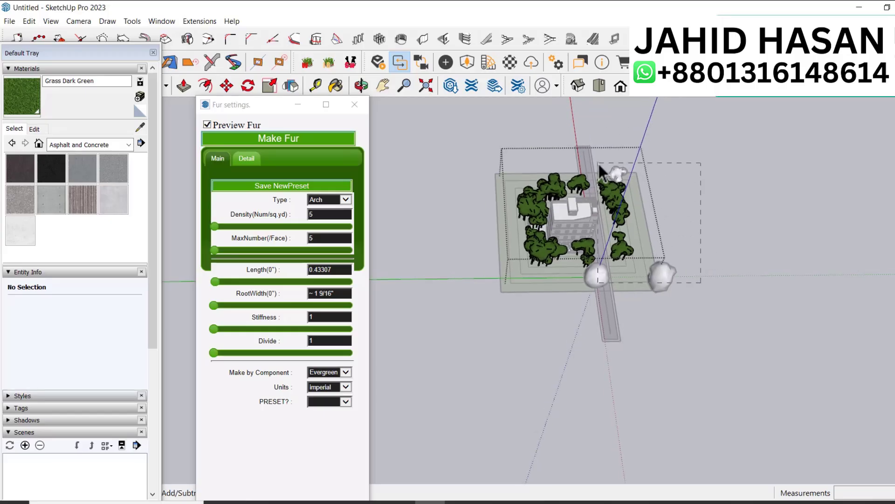
pyautogui.moveTo(599, 166); pyautogui.dragTo(600, 168)
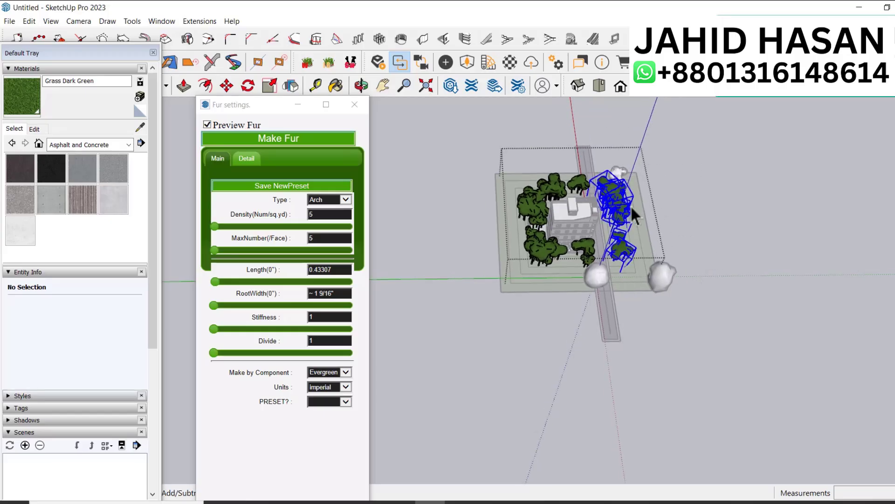
pyautogui.press('m')
pyautogui.click(660, 211)
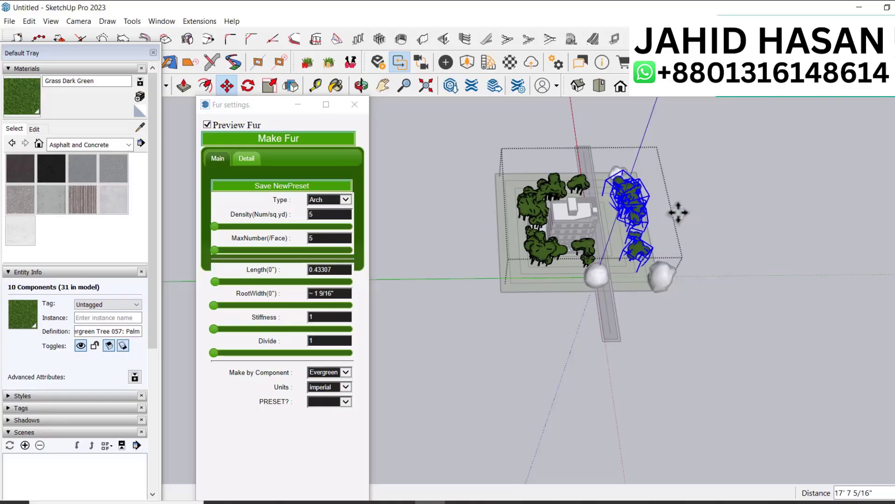
pyautogui.click(678, 212)
pyautogui.press('space')
pyautogui.click(707, 231)
# Step: Scatter Deciduous Tree 005: Ash components over the second-outermost grass ring with Make Fur
pyautogui.scroll(4, 591, 214)
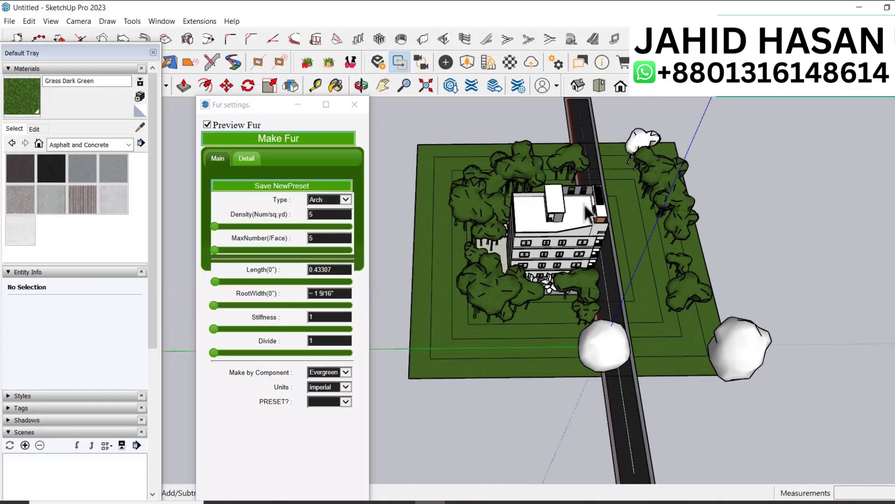
pyautogui.scroll(2, 655, 279)
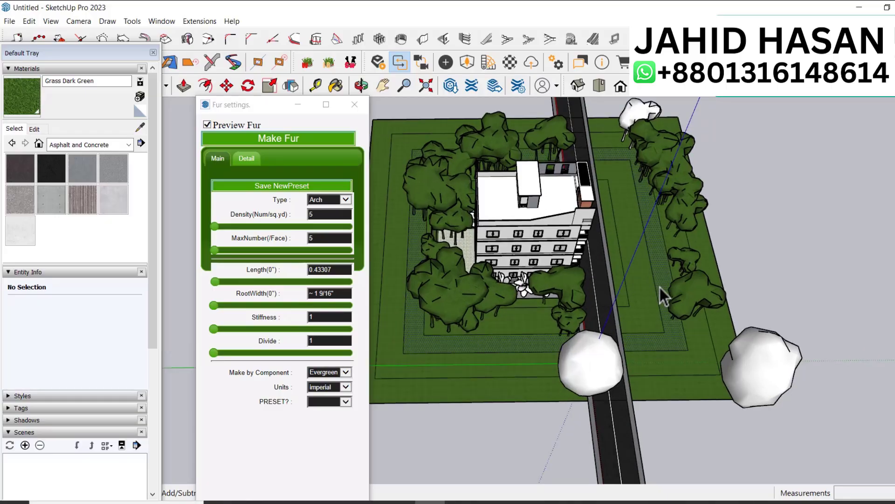
pyautogui.click(660, 287)
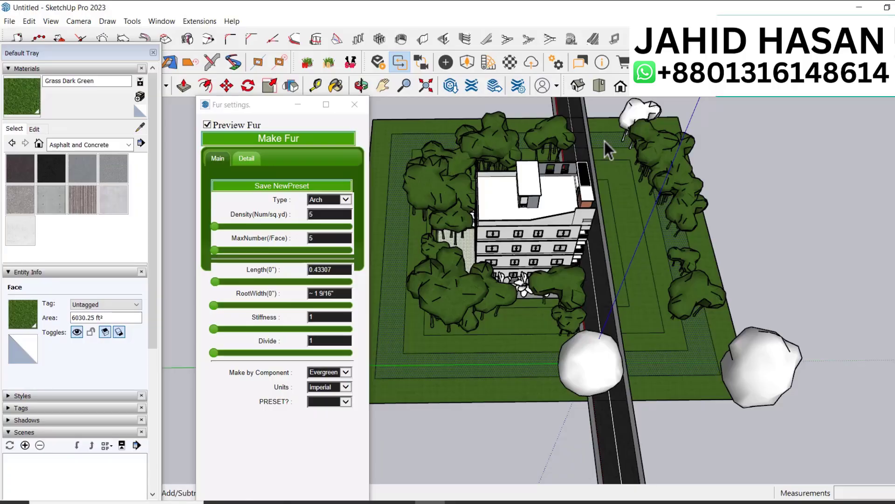
pyautogui.click(593, 372)
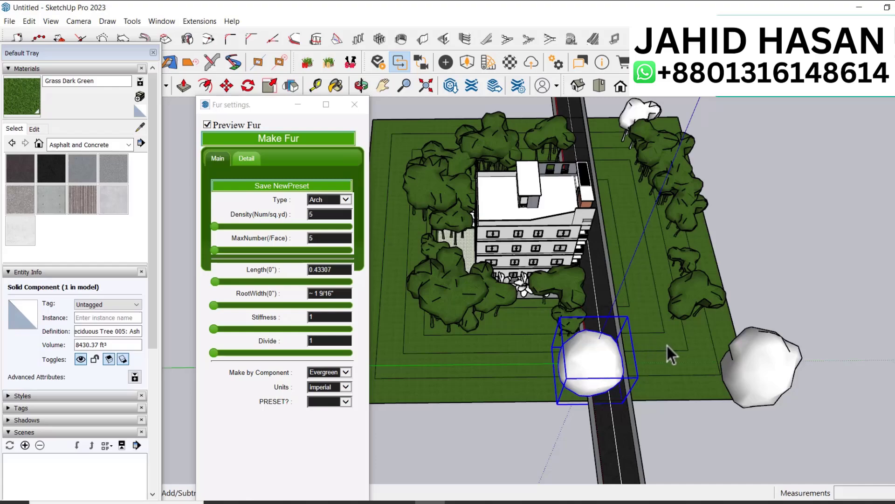
pyautogui.click(685, 354)
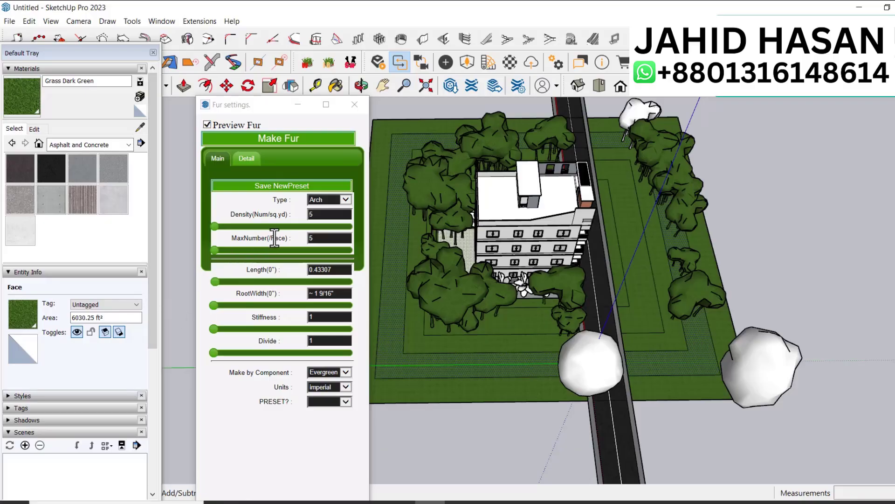
pyautogui.click(346, 371)
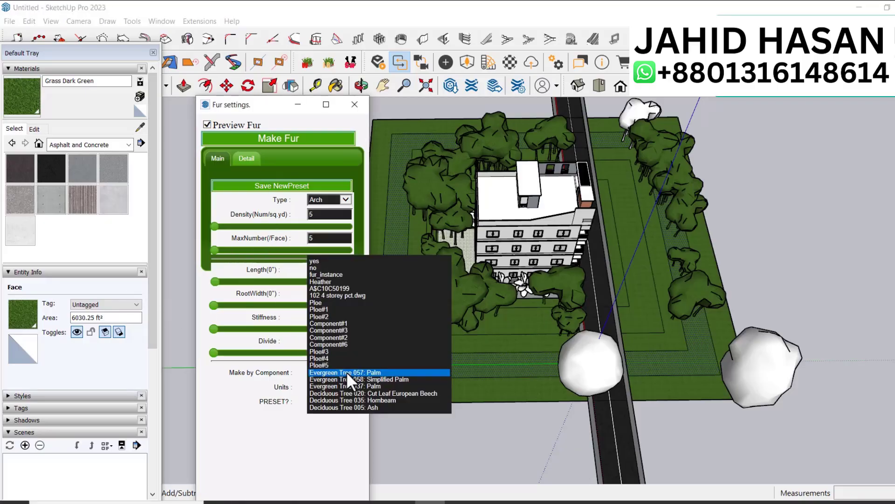
pyautogui.click(384, 404)
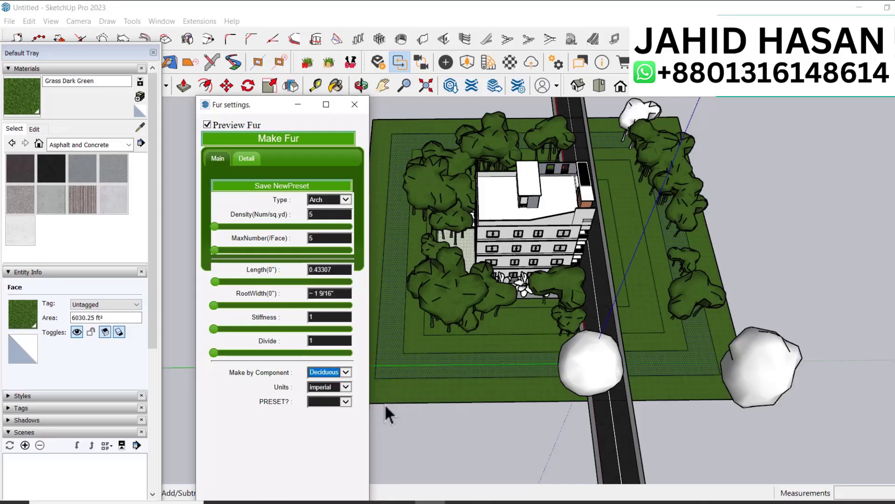
pyautogui.click(276, 138)
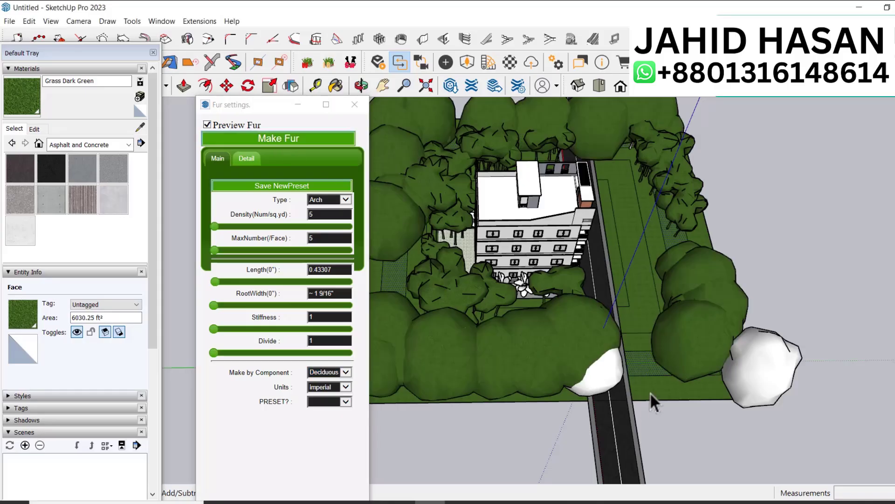
# Step: Generate Deciduous Tree 020: Cut Leaf European Beech components on the outermost grass ring with Make Fur
pyautogui.click(783, 376)
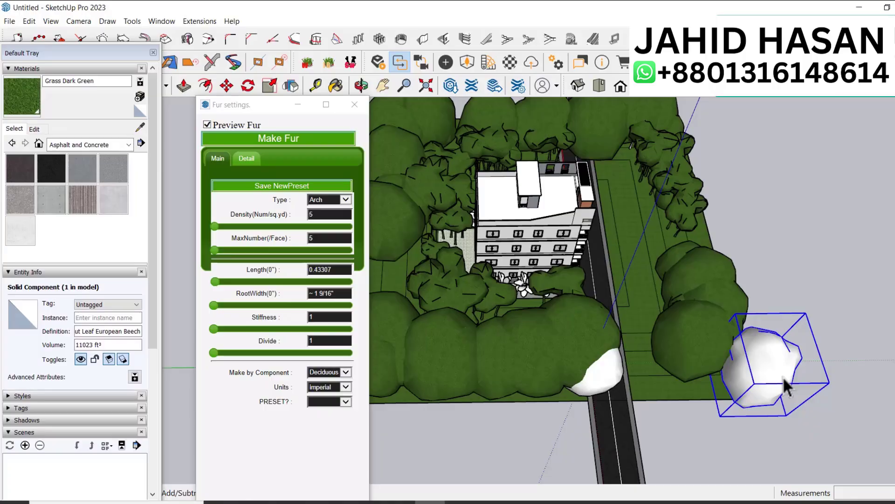
pyautogui.click(679, 390)
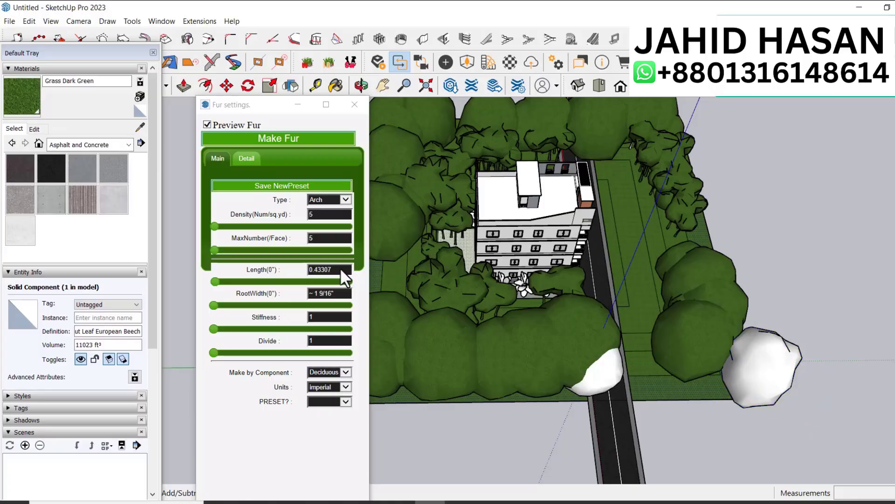
pyautogui.click(345, 372)
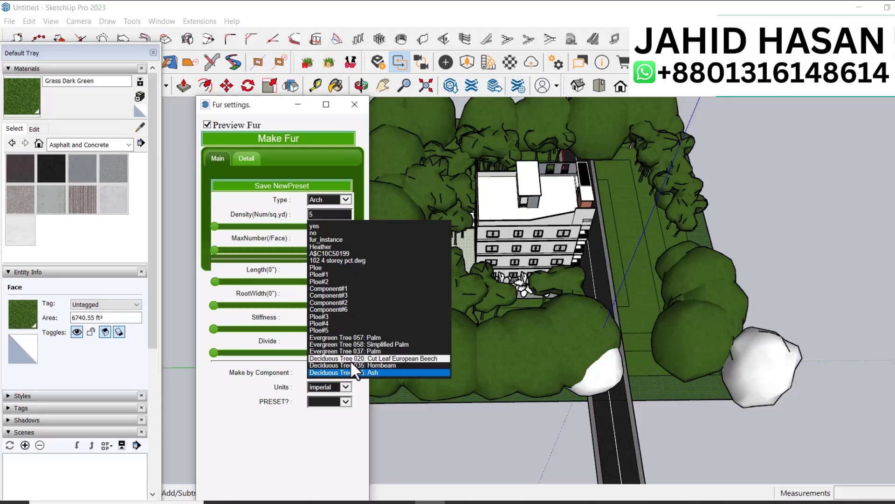
pyautogui.click(401, 357)
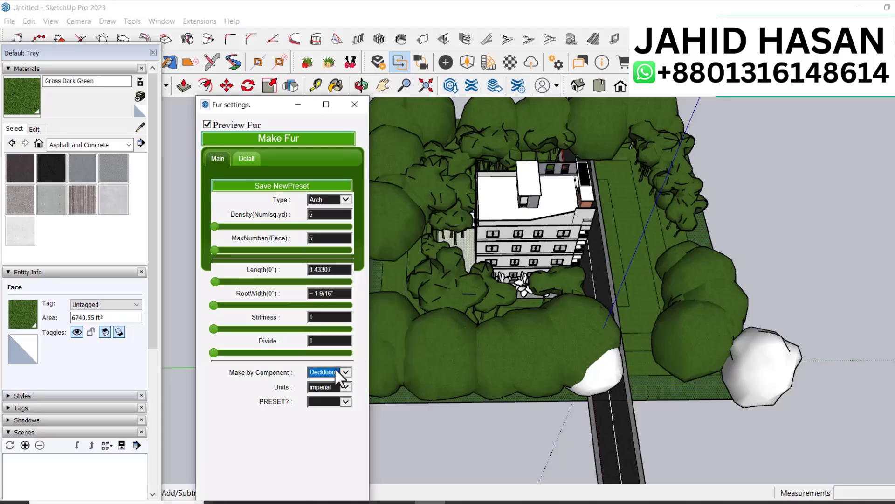
pyautogui.click(291, 136)
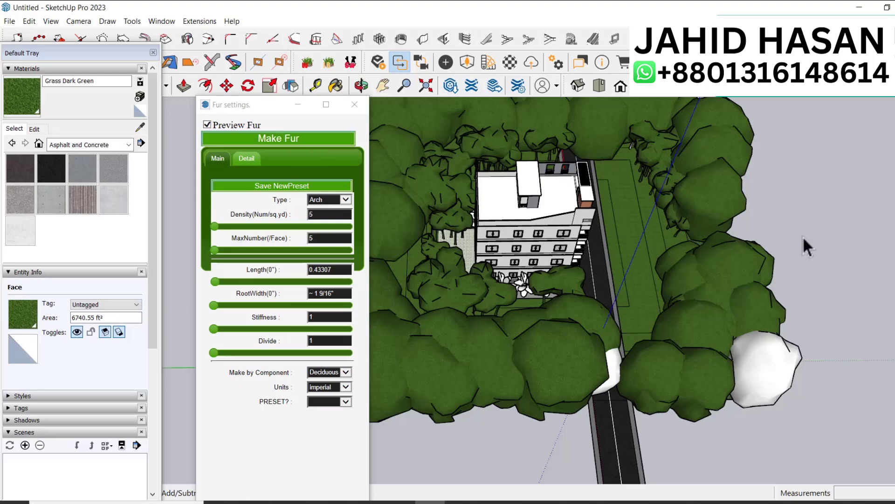
# Step: Close the fur settings and place the camera on the grass across the road, looking towards the building
pyautogui.click(354, 104)
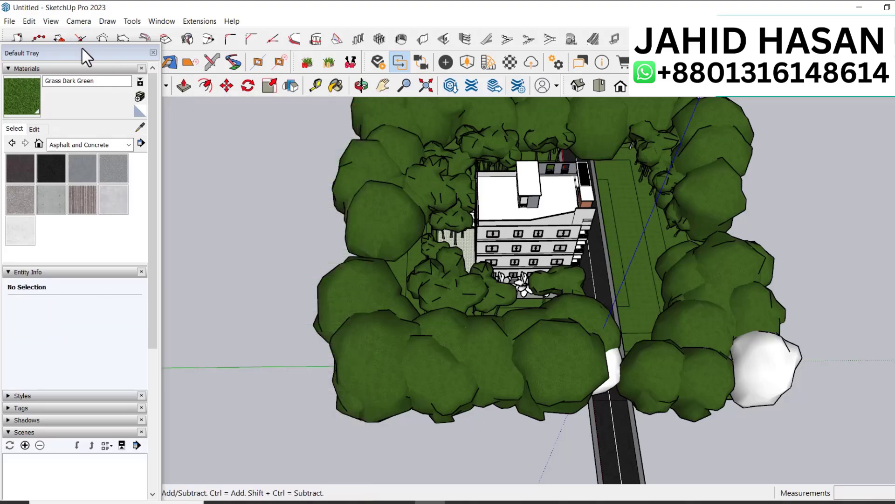
pyautogui.moveTo(86, 54); pyautogui.dragTo(86, 111)
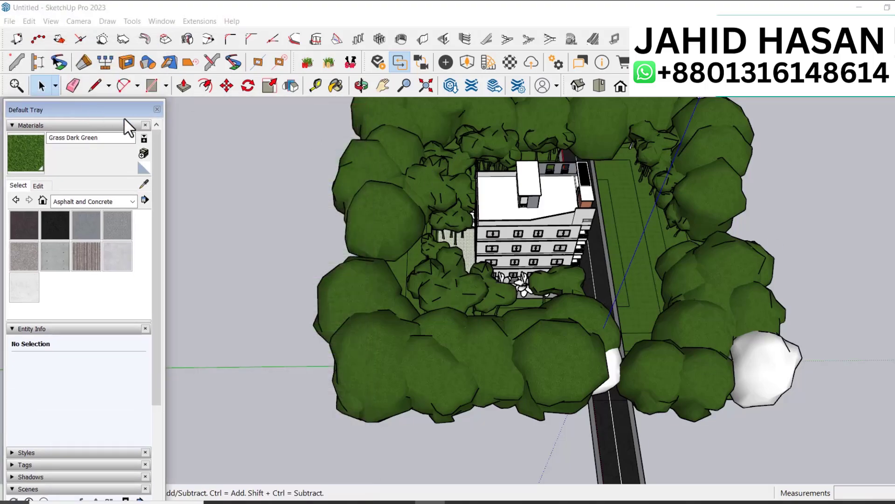
pyautogui.click(615, 86)
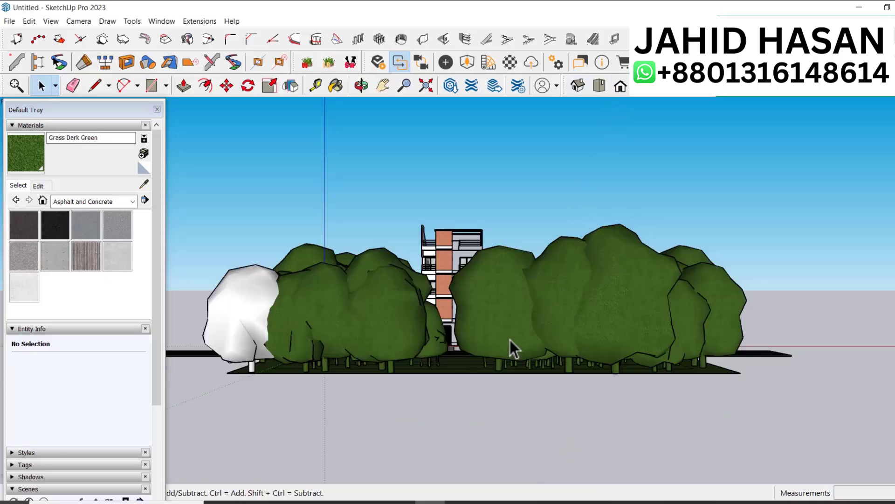
pyautogui.moveTo(507, 335); pyautogui.dragTo(450, 408, button='middle')
pyautogui.moveTo(514, 371); pyautogui.dragTo(466, 413)
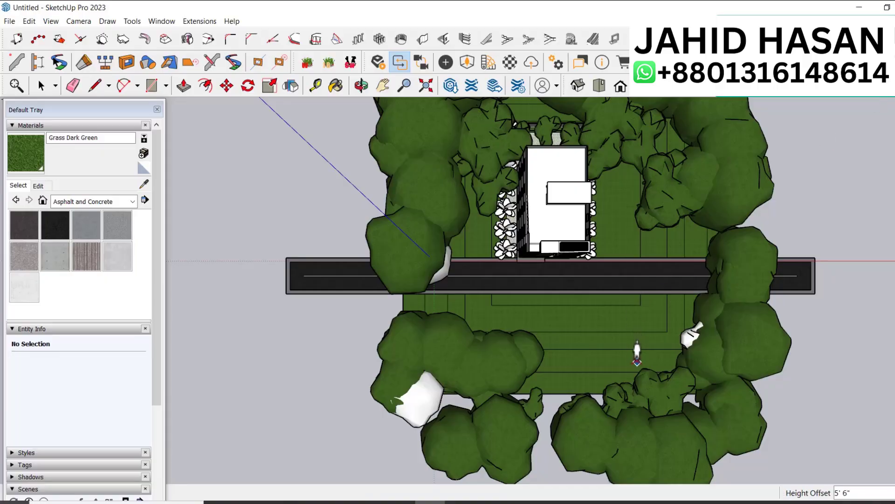
pyautogui.click(637, 362)
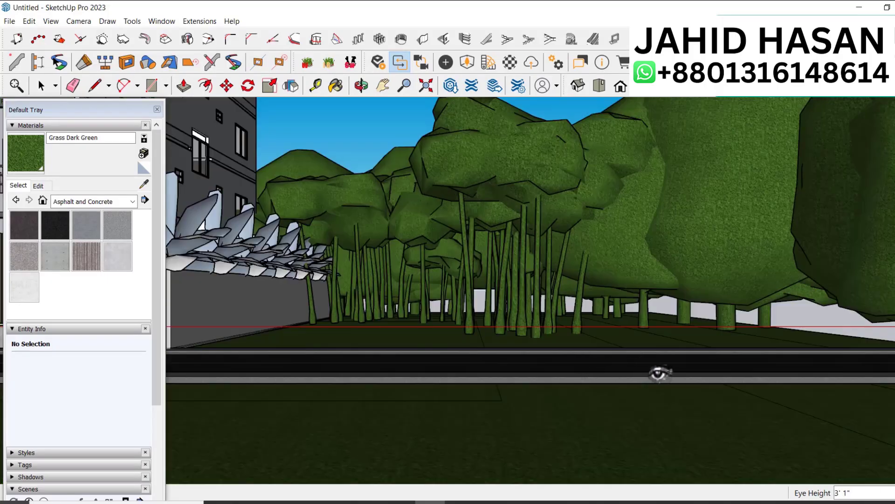
# Step: Look around from the placed camera to frame the building's front corner from the ground up to the roof
pyautogui.moveTo(659, 370); pyautogui.dragTo(442, 327)
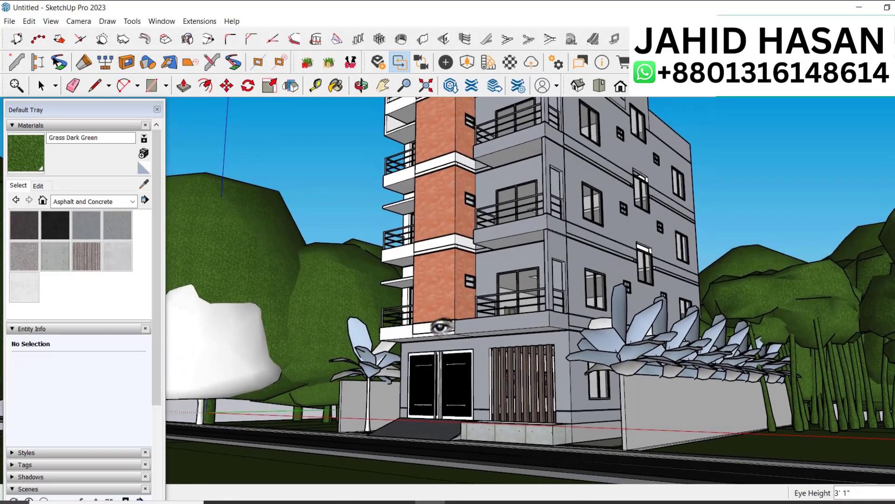
pyautogui.moveTo(412, 382); pyautogui.dragTo(374, 329)
pyautogui.moveTo(469, 310); pyautogui.dragTo(454, 285)
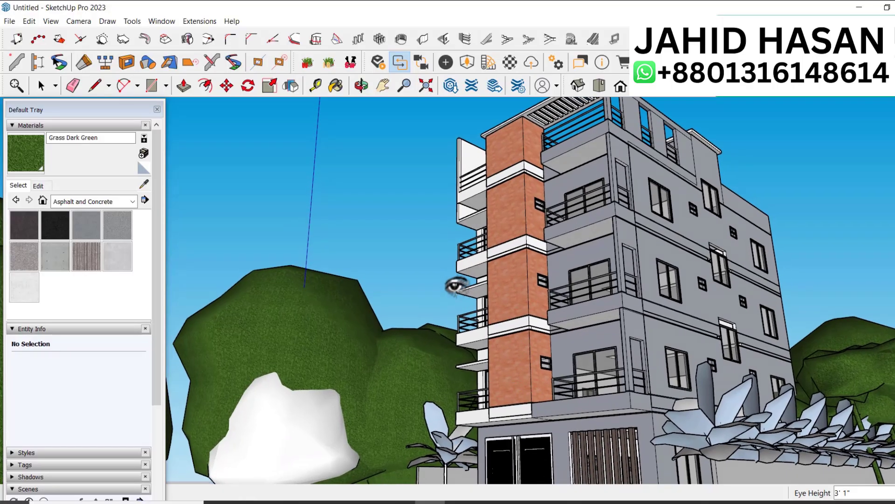
pyautogui.moveTo(455, 286)
pyautogui.mouseDown()
pyautogui.moveTo(454, 293)
pyautogui.moveTo(453, 283)
pyautogui.mouseUp()
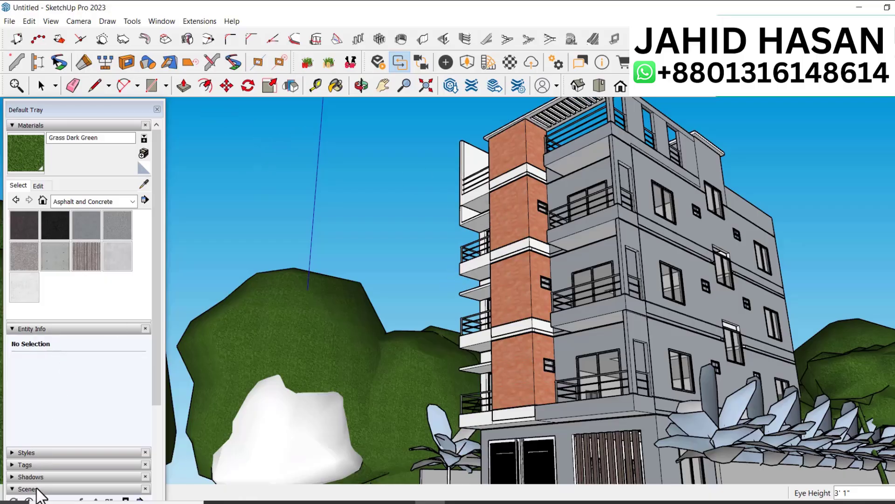
# Step: Save the framed street-level view of the building as a new scene
pyautogui.moveTo(53, 107); pyautogui.dragTo(56, 83)
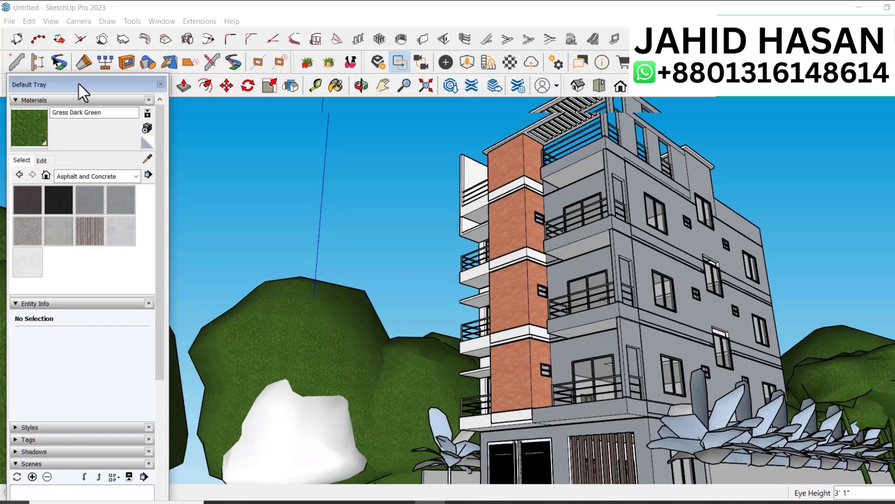
pyautogui.click(32, 476)
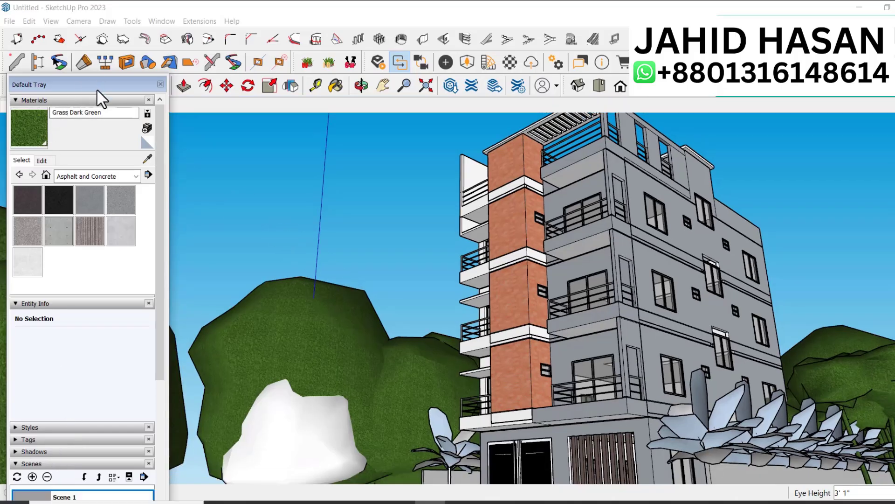
pyautogui.moveTo(100, 86); pyautogui.dragTo(70, 84)
pyautogui.click(41, 85)
# Step: Inside the European Beech fur group, delete the two large trees behind the round white tree
pyautogui.doubleClick(327, 325)
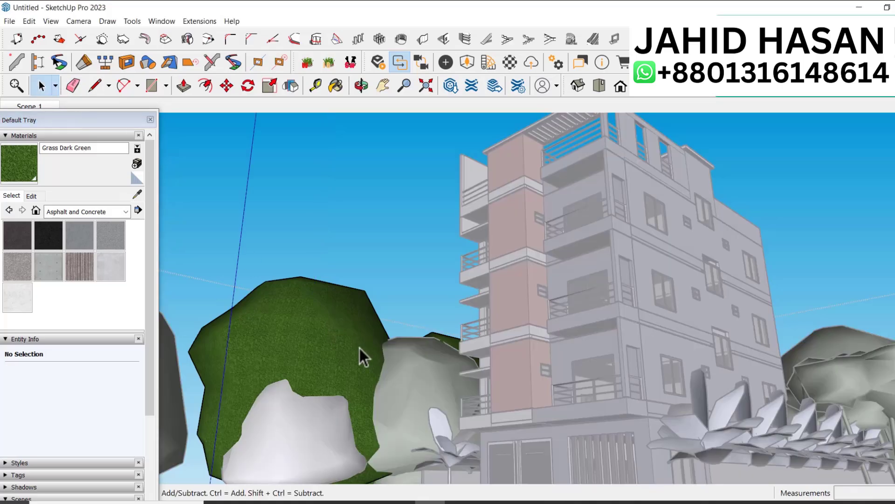
pyautogui.moveTo(379, 355); pyautogui.dragTo(312, 318)
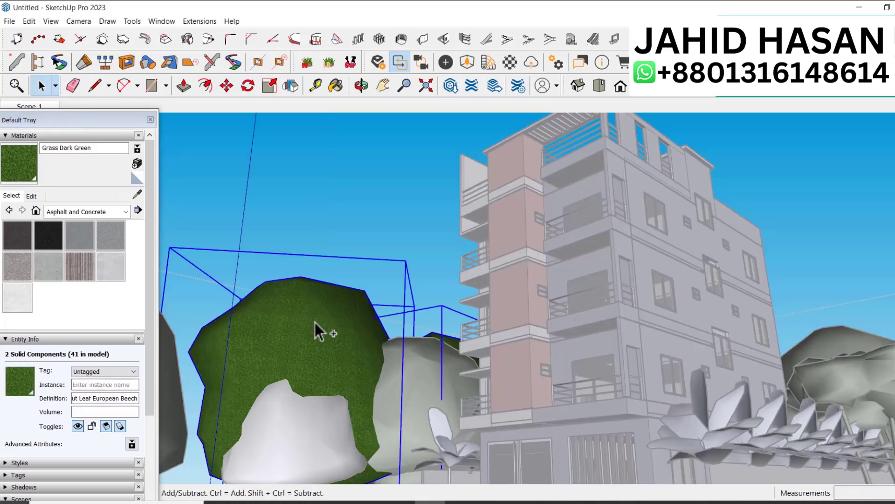
pyautogui.press('Delete')
# Step: Inside the Ash fur group, delete the tall trees rising behind the building on both sides
pyautogui.click(415, 378)
pyautogui.click(408, 367)
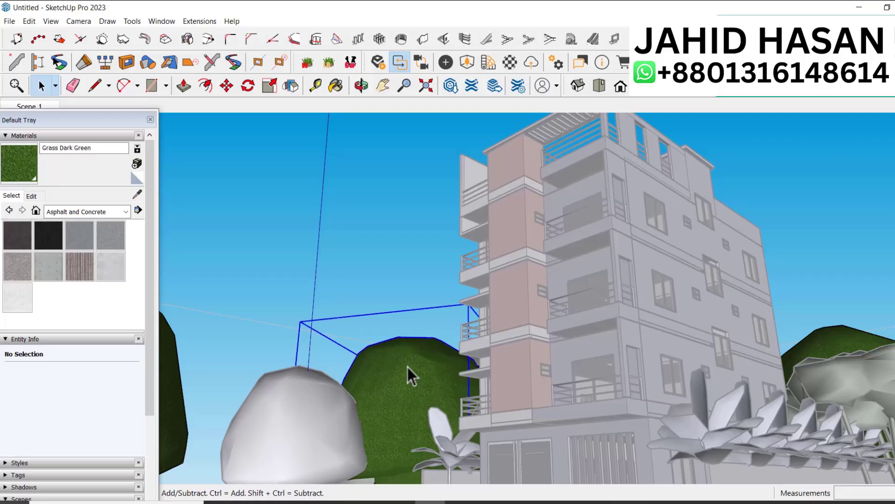
pyautogui.press('Delete')
pyautogui.click(453, 395)
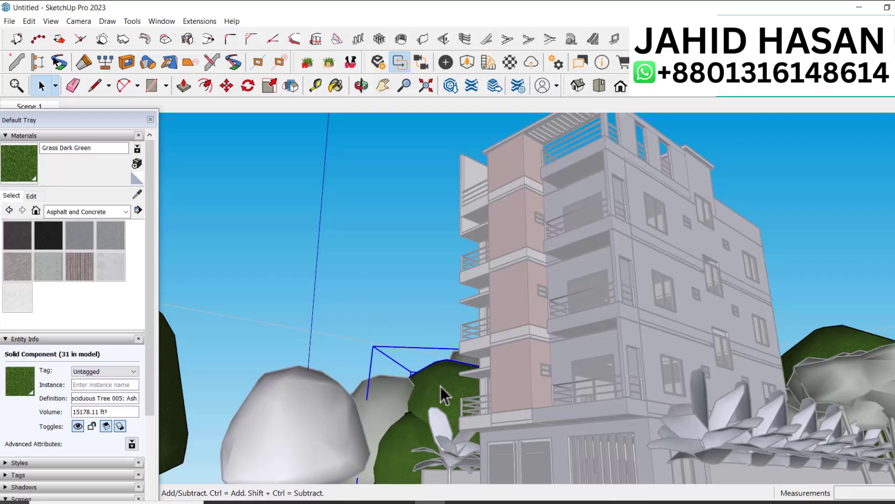
pyautogui.press('Delete')
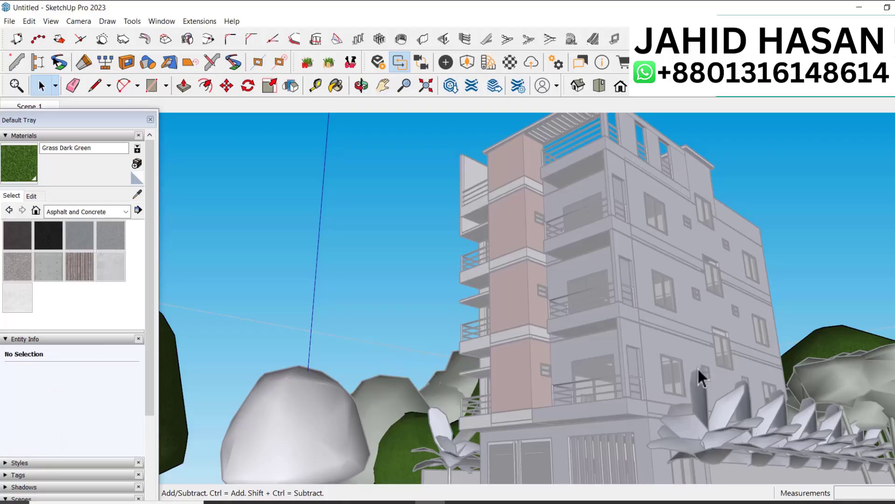
pyautogui.click(826, 328)
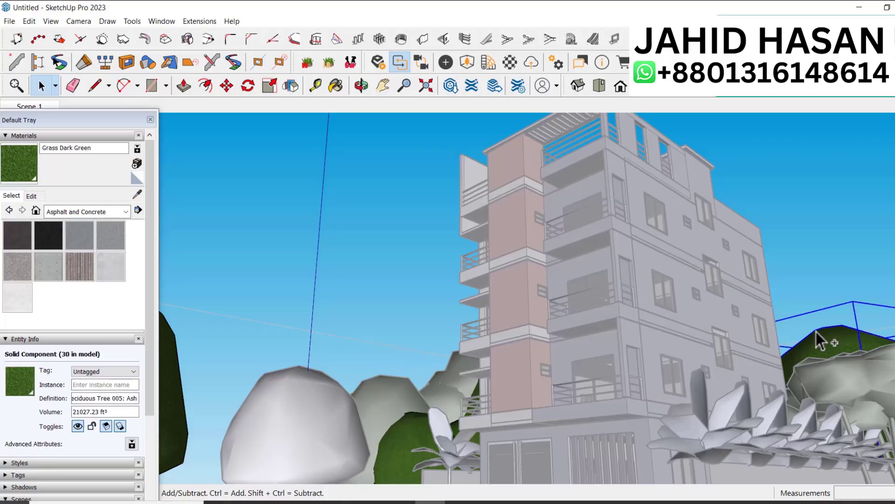
pyautogui.press('Delete')
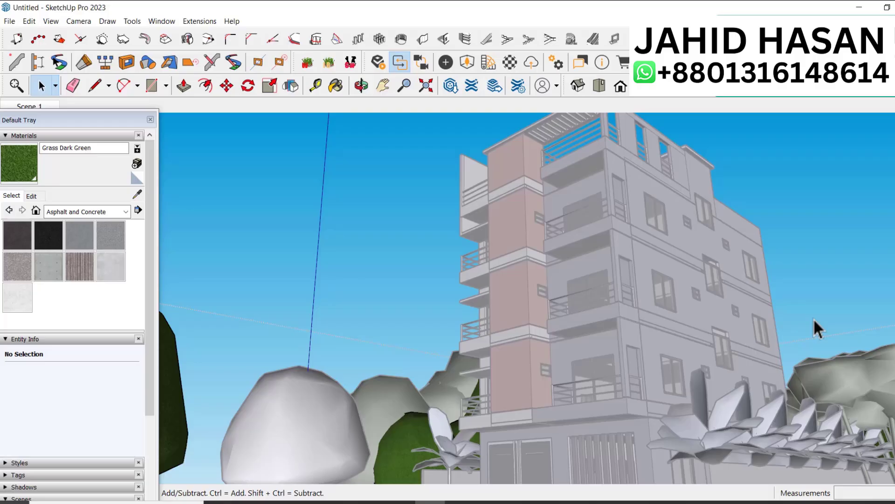
# Step: From a raised view, delete five ash trees on one side behind the building and six on the other
pyautogui.press('o')
pyautogui.moveTo(492, 285); pyautogui.dragTo(494, 254)
pyautogui.press('space')
pyautogui.click(511, 228)
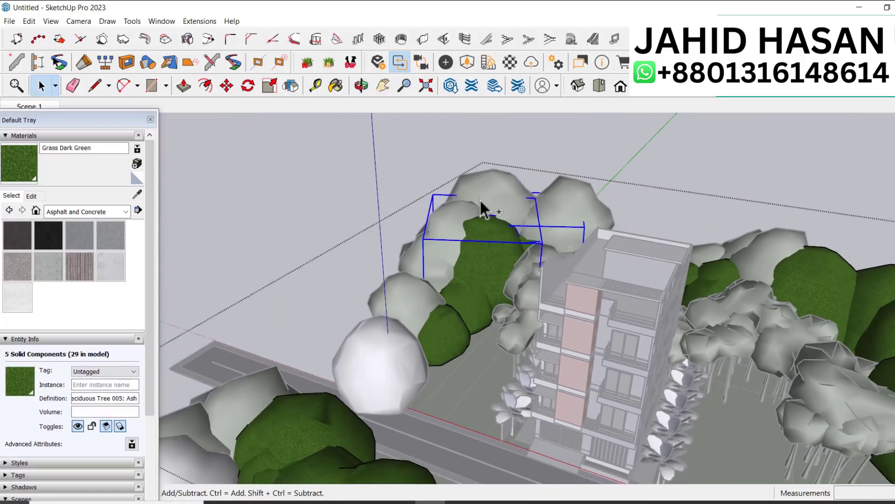
pyautogui.press('Delete')
pyautogui.moveTo(886, 325); pyautogui.dragTo(775, 254)
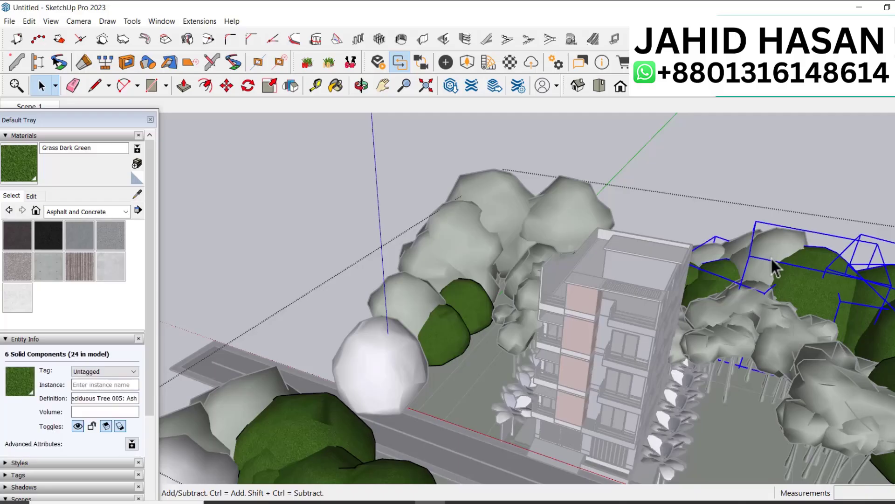
pyautogui.press('Delete')
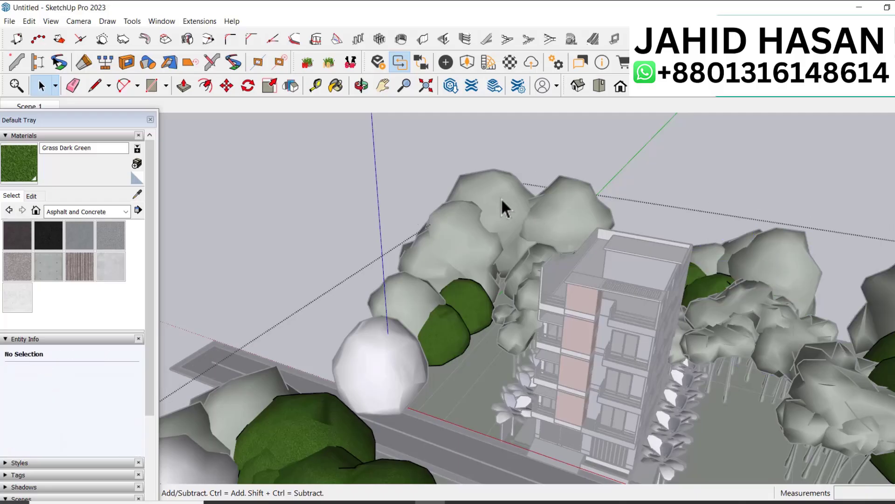
# Step: Inside the European Beech fur group, delete five trees at the far corner behind the building
pyautogui.click(501, 198)
pyautogui.moveTo(555, 207); pyautogui.dragTo(481, 167)
pyautogui.click(493, 179)
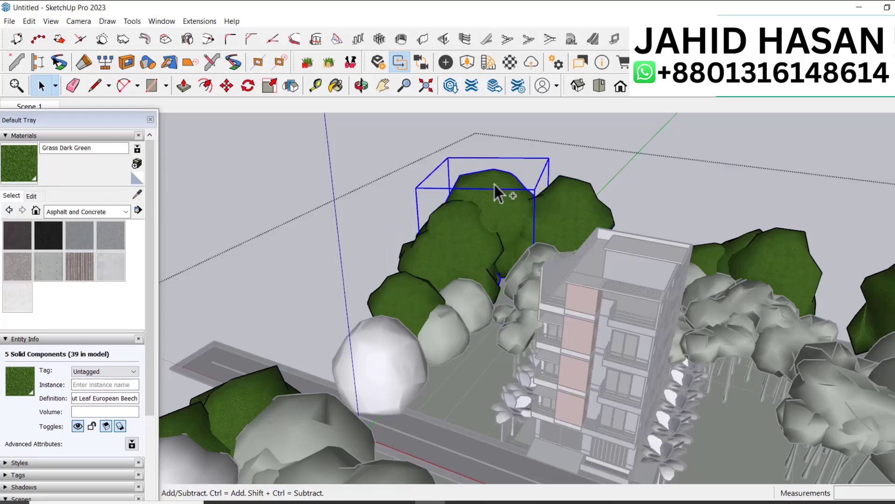
pyautogui.press('Delete')
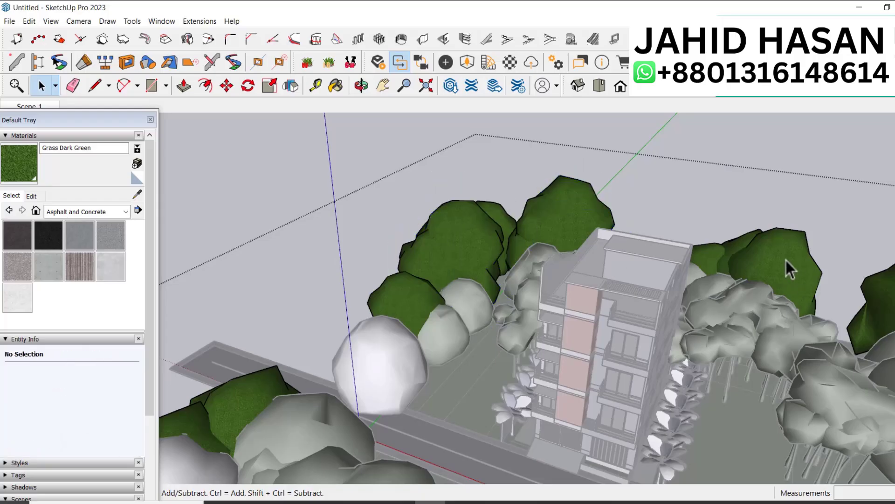
# Step: Inside the European Beech fur group, delete the tree behind the tall cluster beyond the white tree, and leave the group
pyautogui.click(875, 287)
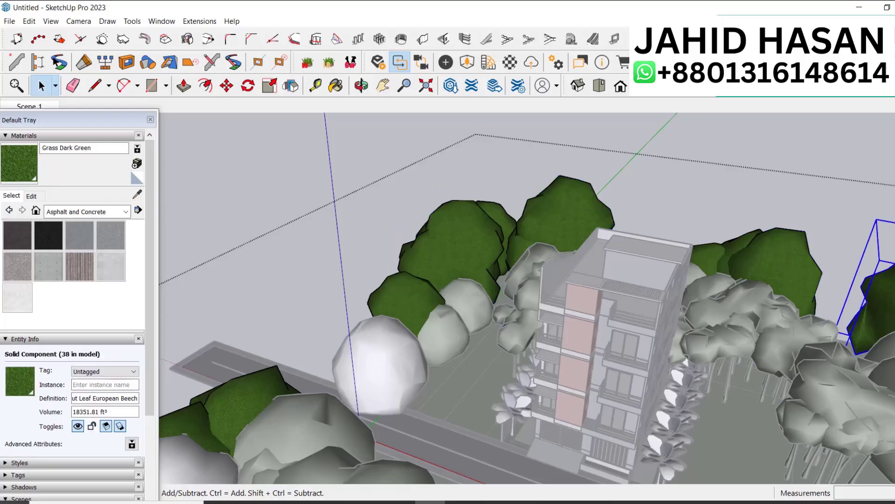
pyautogui.click(493, 209)
pyautogui.press('Escape')
pyautogui.click(676, 133)
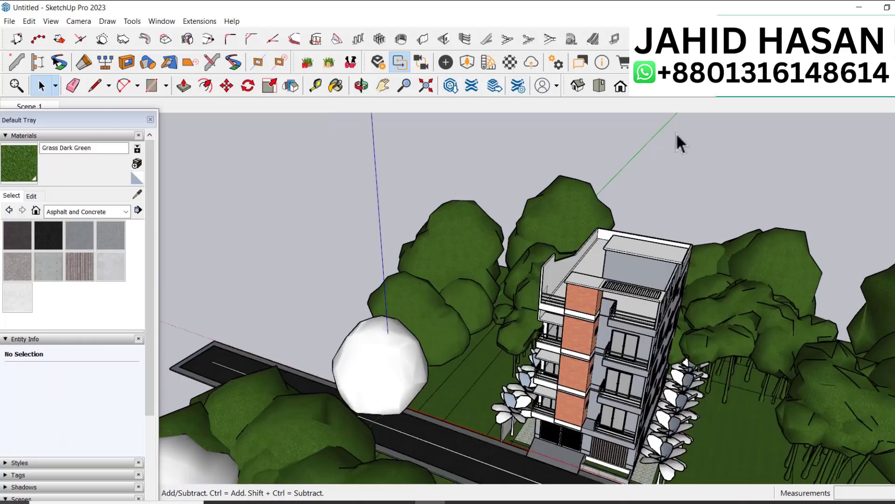
# Step: Restore Scene 1 in the model, and switch to the Enscape render window showing the saved Scene 2 view
pyautogui.click(34, 107)
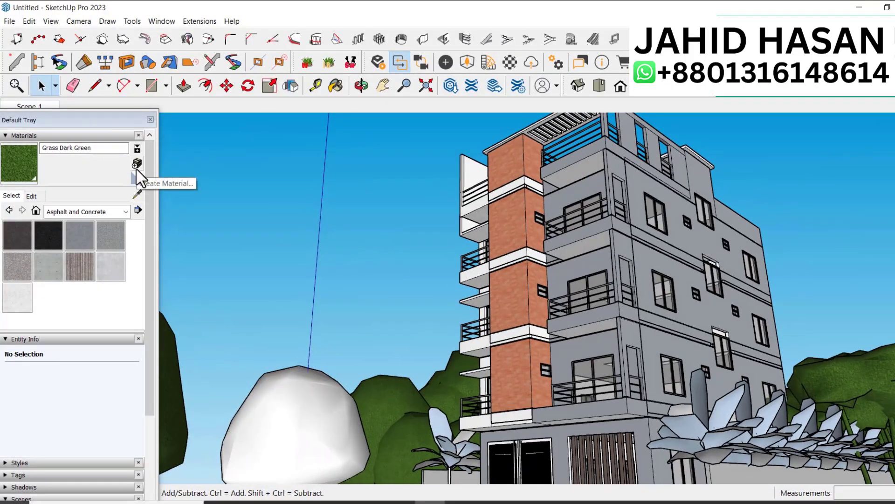
pyautogui.click(378, 60)
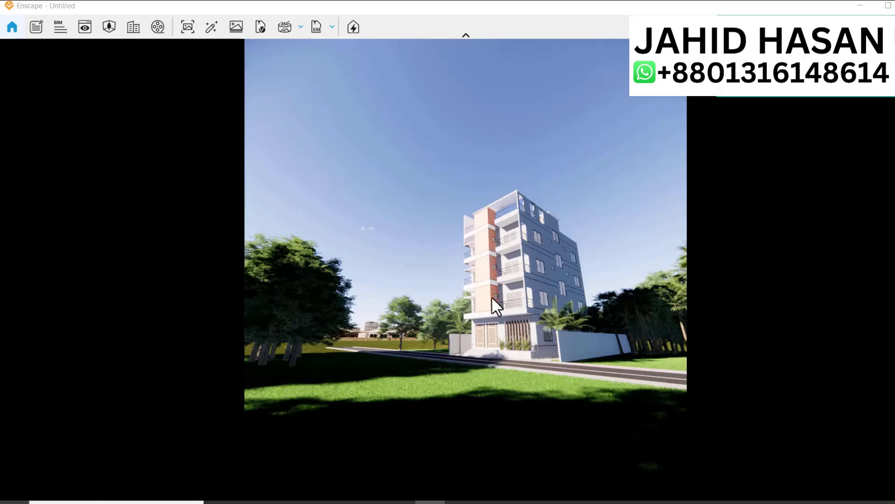
pyautogui.click(83, 30)
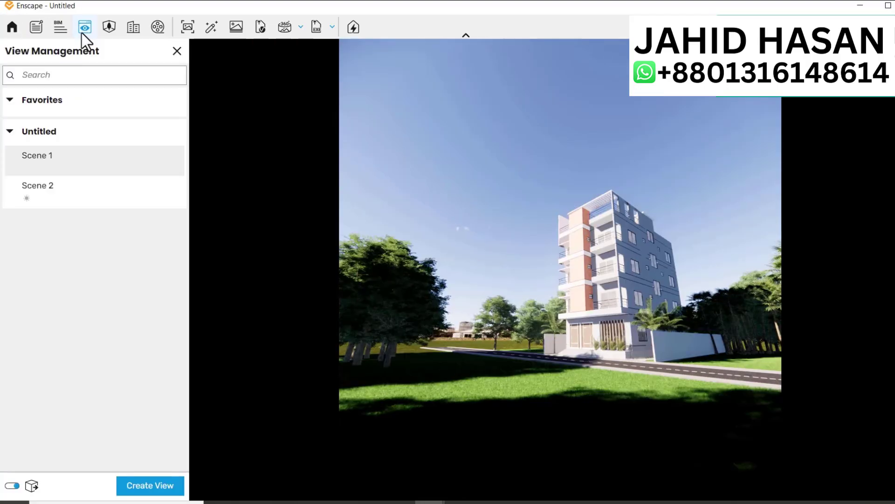
pyautogui.click(73, 188)
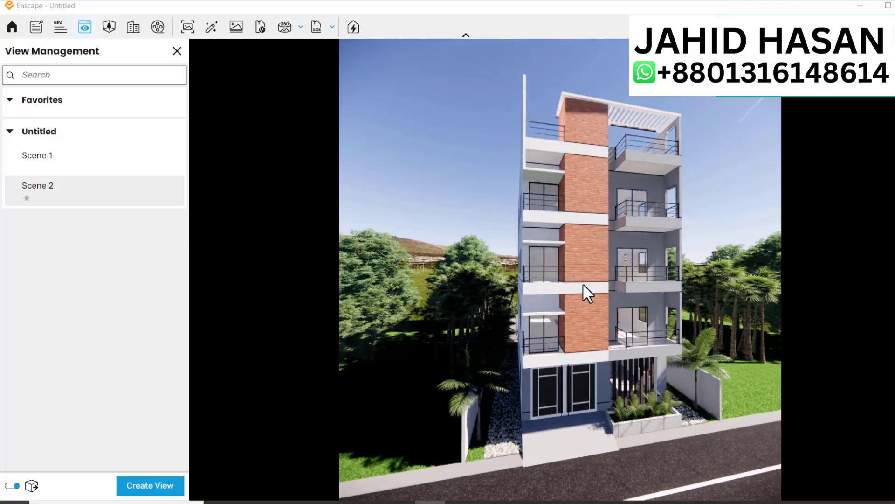
pyautogui.click(235, 28)
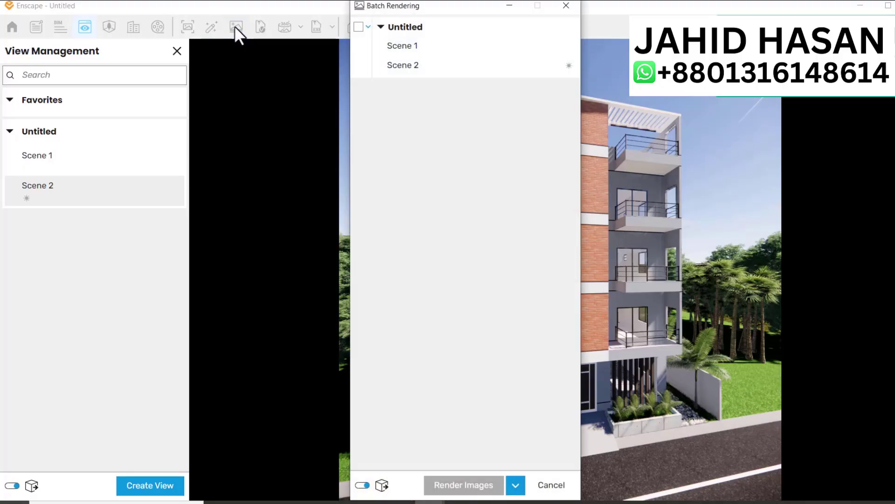
pyautogui.click(359, 66)
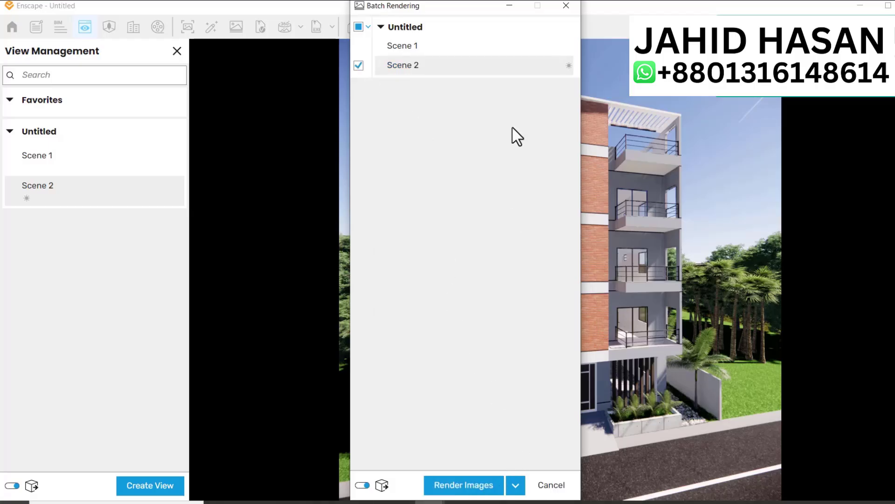
pyautogui.click(566, 6)
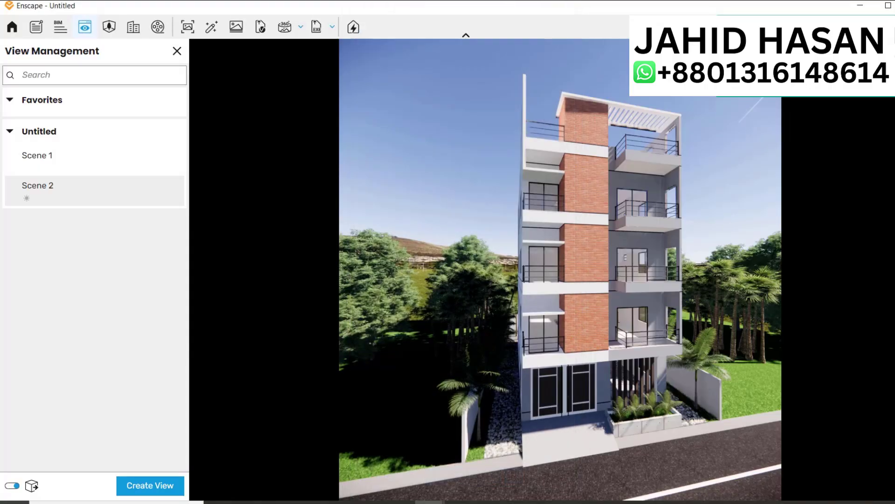
# Step: Set the Enscape rendering quality to Ultra in the visual settings
pyautogui.press('F8')
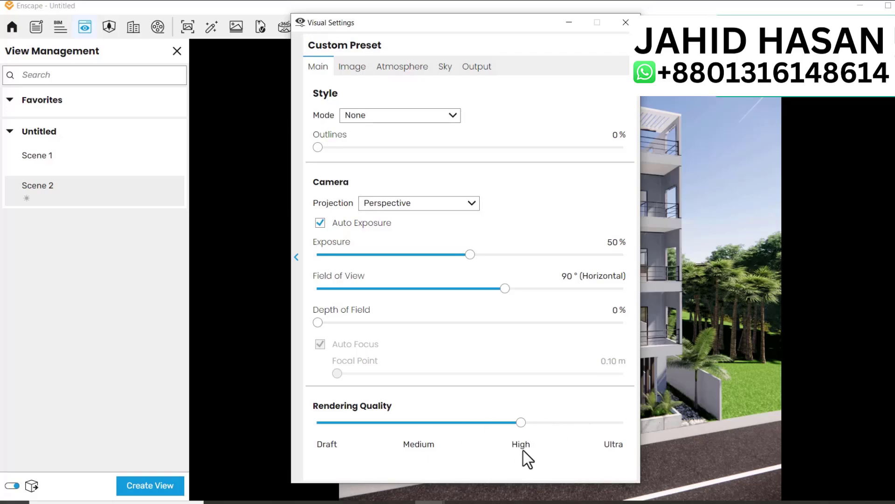
pyautogui.click(609, 423)
pyautogui.press('F8')
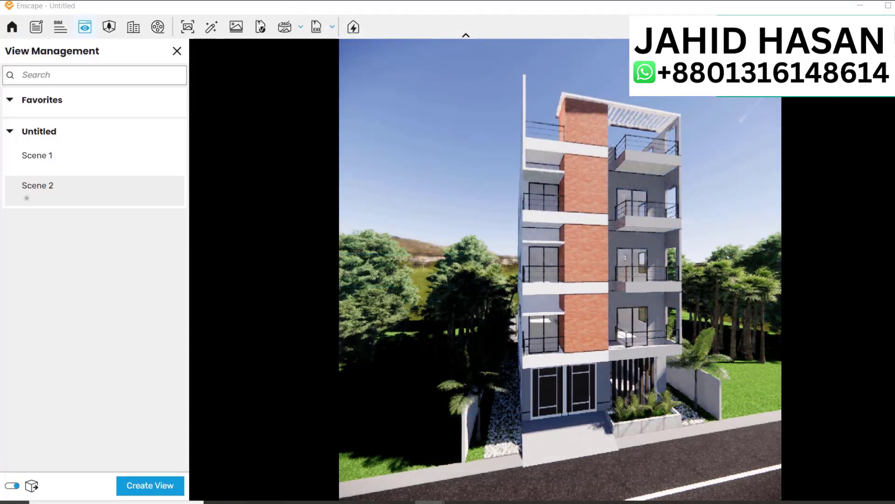
pyautogui.click(234, 28)
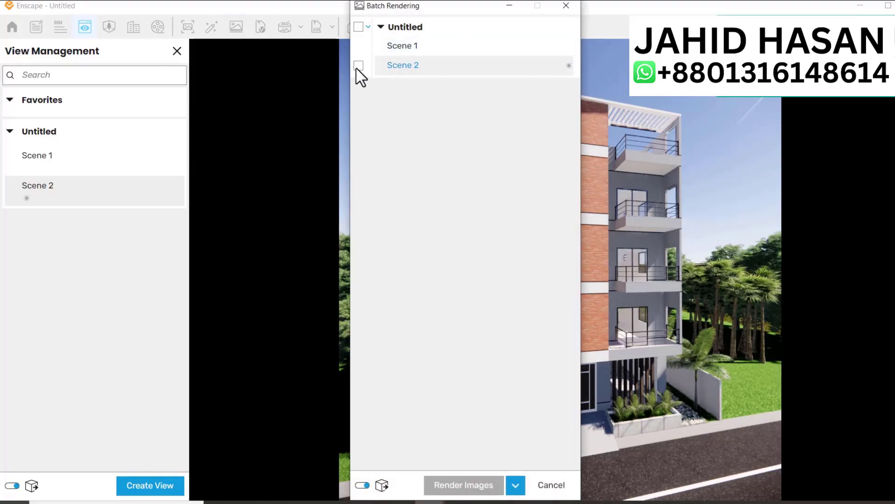
pyautogui.click(358, 66)
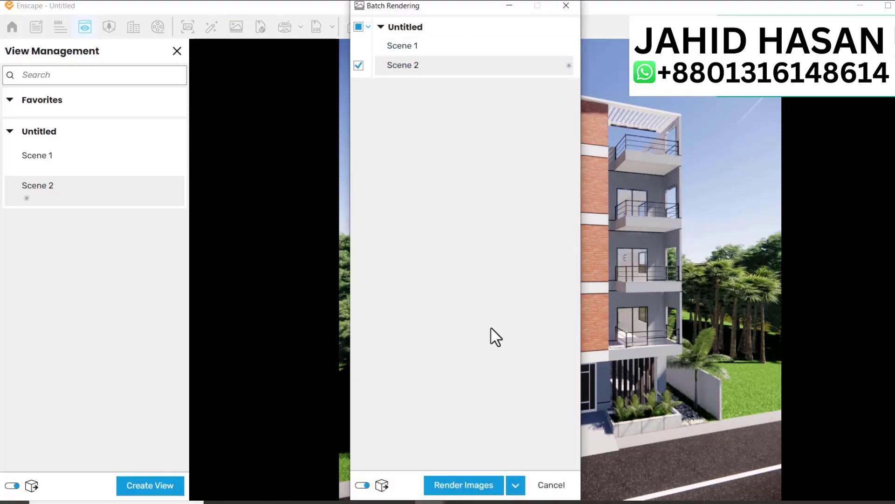
pyautogui.click(456, 487)
pyautogui.click(464, 486)
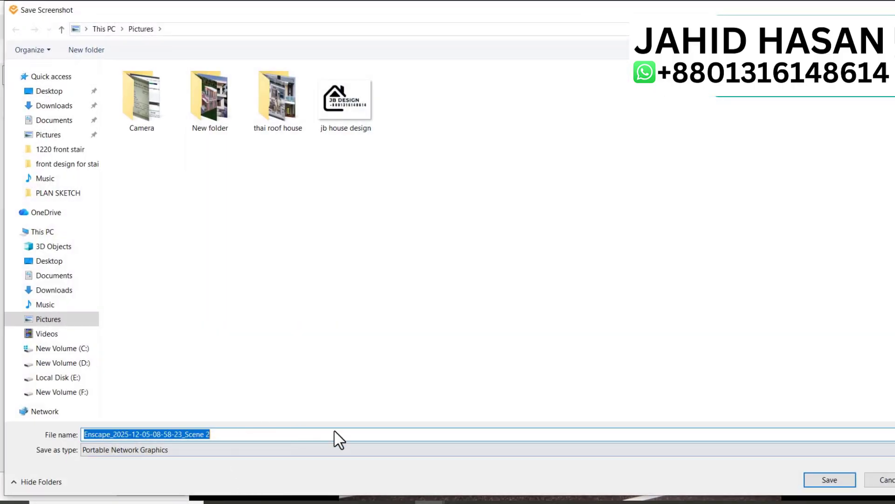
pyautogui.click(828, 480)
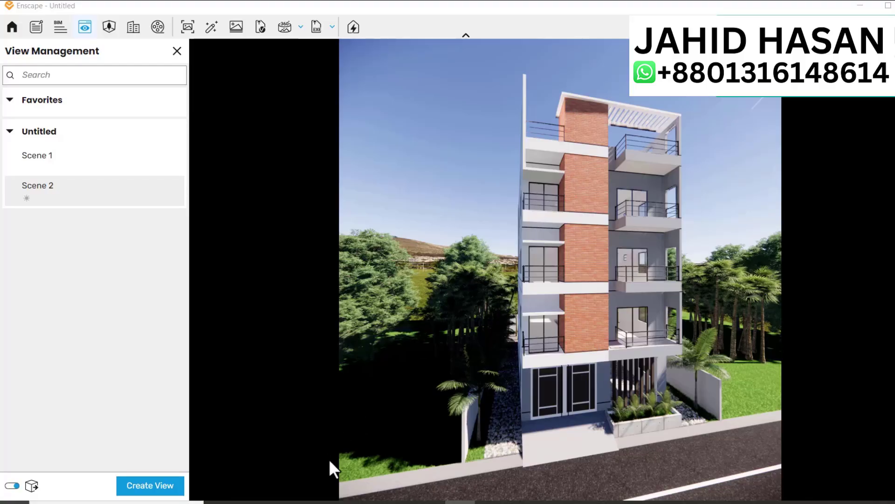
# Step: Open the rendered Scene 2 image from the Pictures folder and examine the facade's brick, balconies and surrounding trees up close
pyautogui.press('super+e')
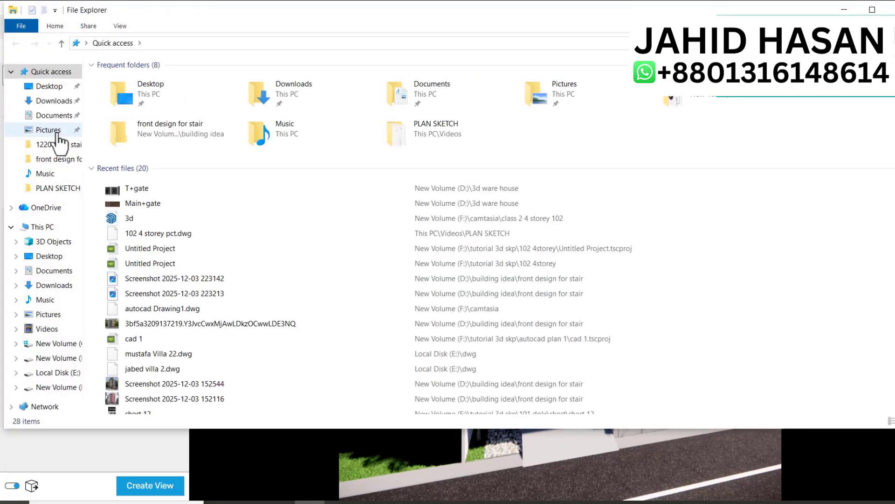
pyautogui.click(50, 131)
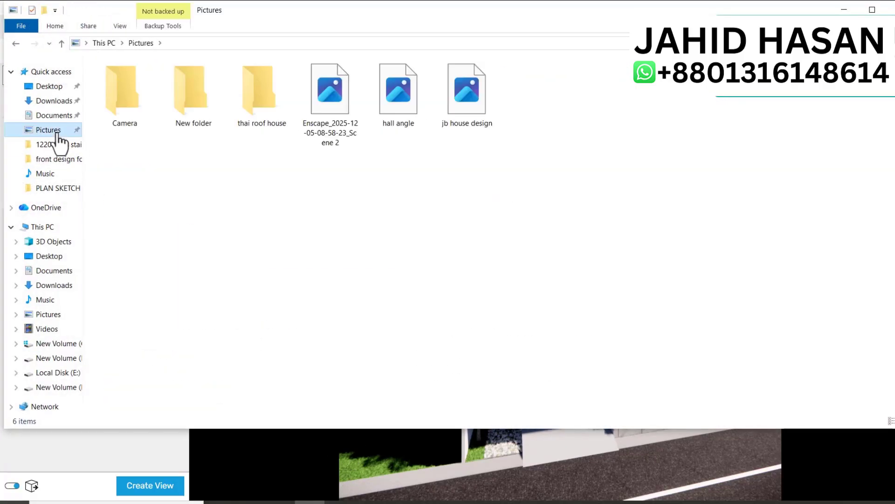
pyautogui.click(336, 89)
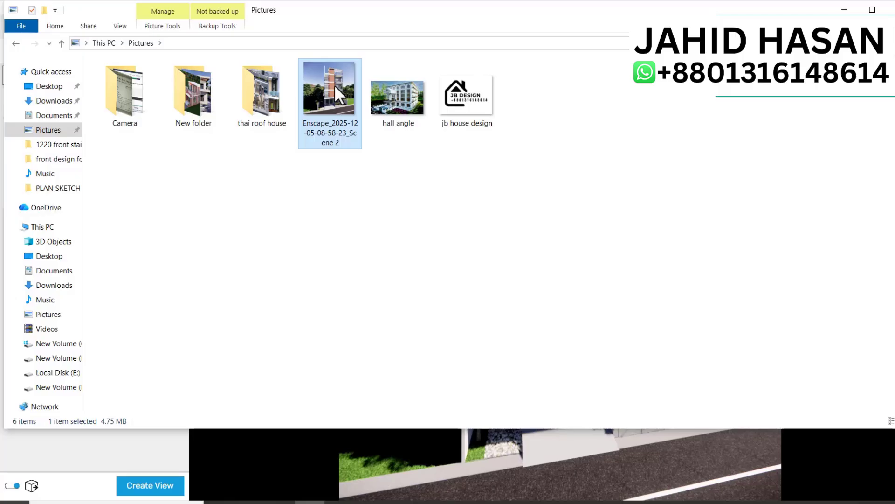
pyautogui.doubleClick(329, 136)
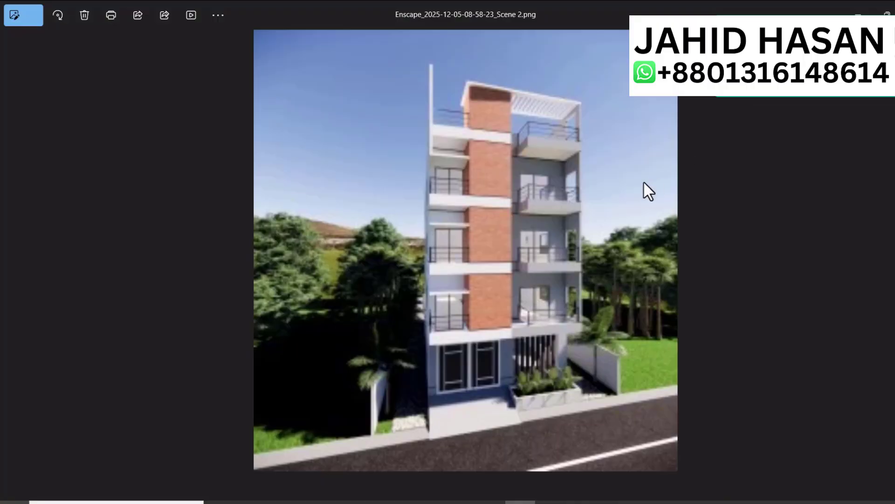
pyautogui.scroll(8, 464, 193)
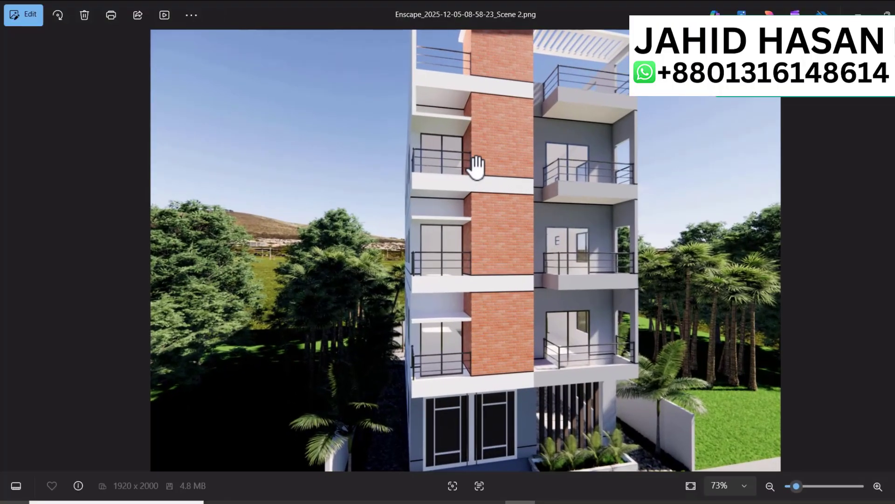
pyautogui.scroll(-3, 511, 166)
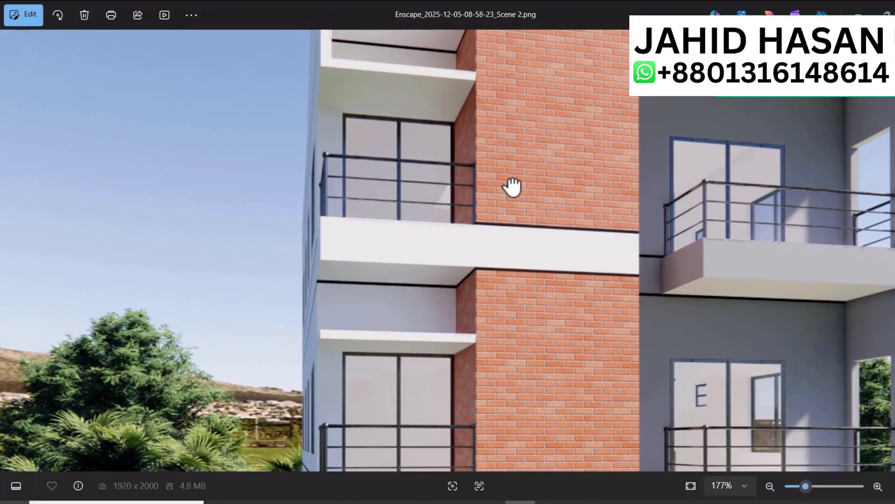
pyautogui.scroll(-5, 508, 156)
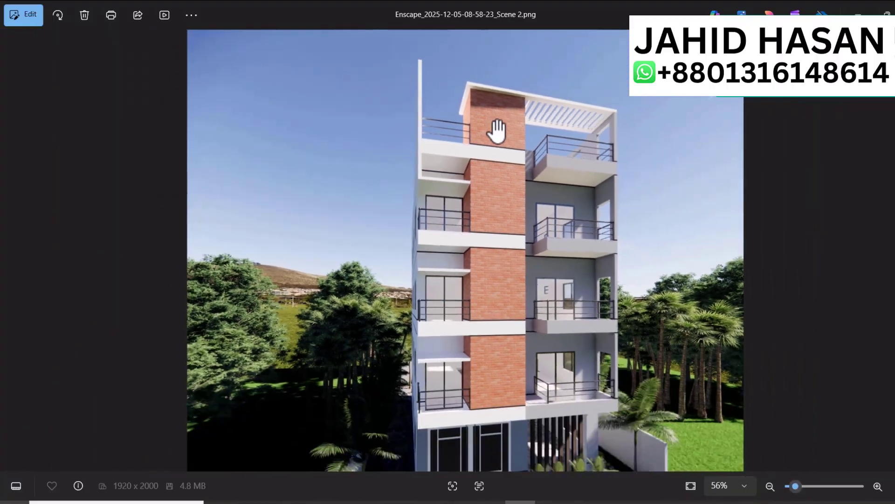